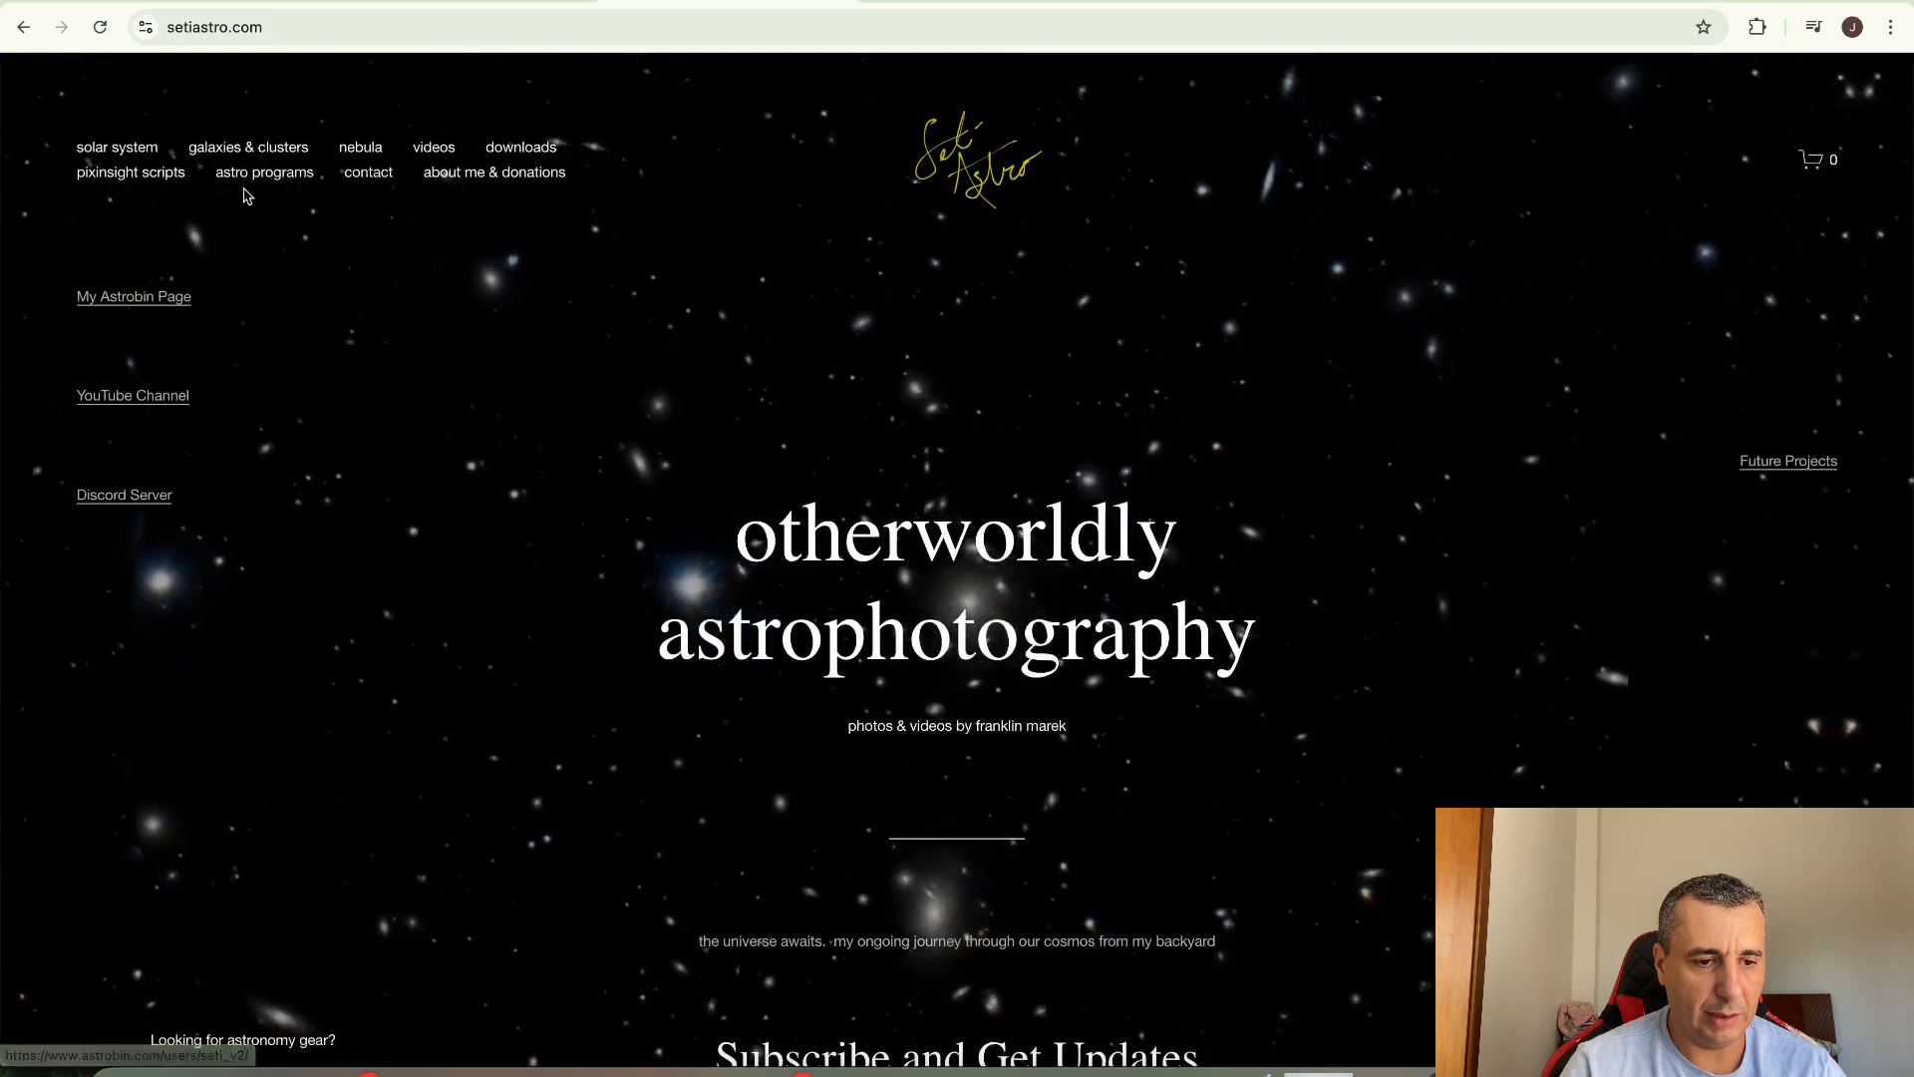
Open the Cosmic Clarity page on the Seti Astro site and view its parent Drive download folder
{"action": "mouse_move", "coordinate": [265, 188]}
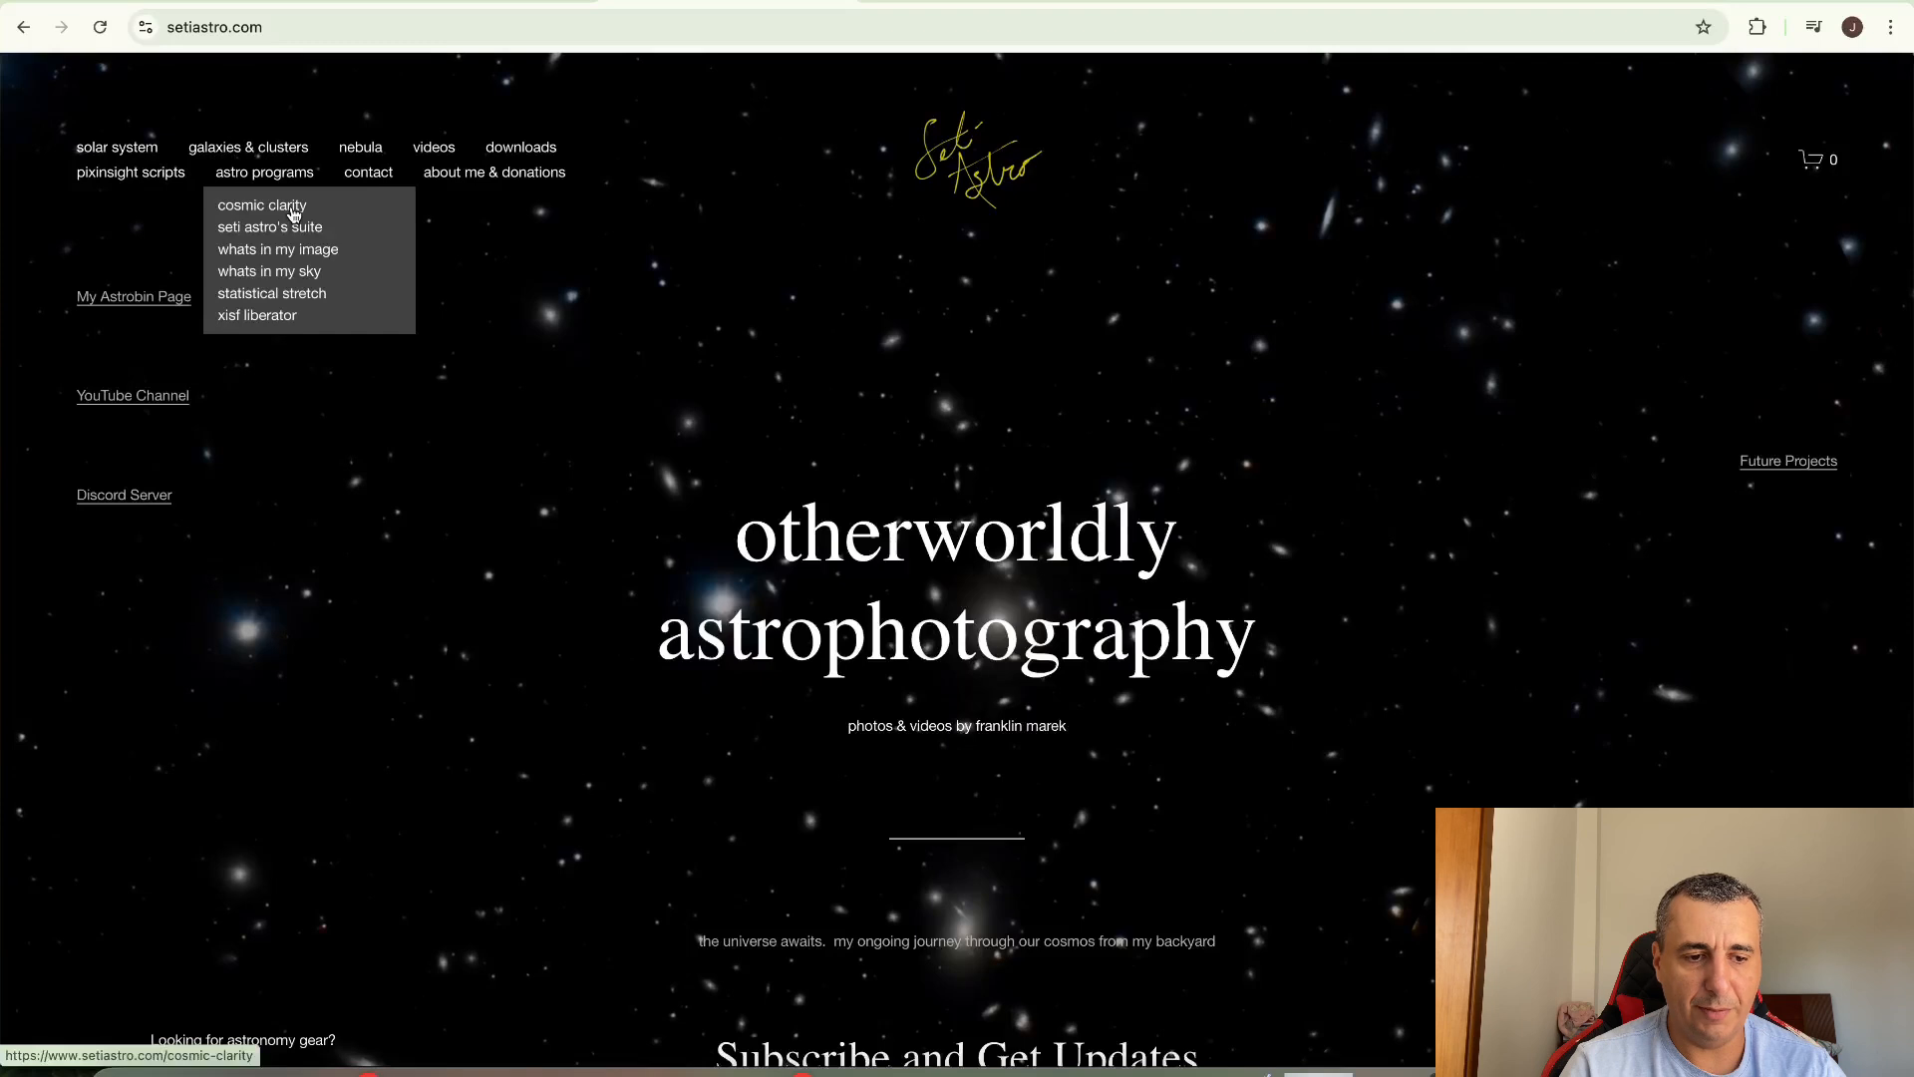
{"action": "left_click", "coordinate": [292, 213]}
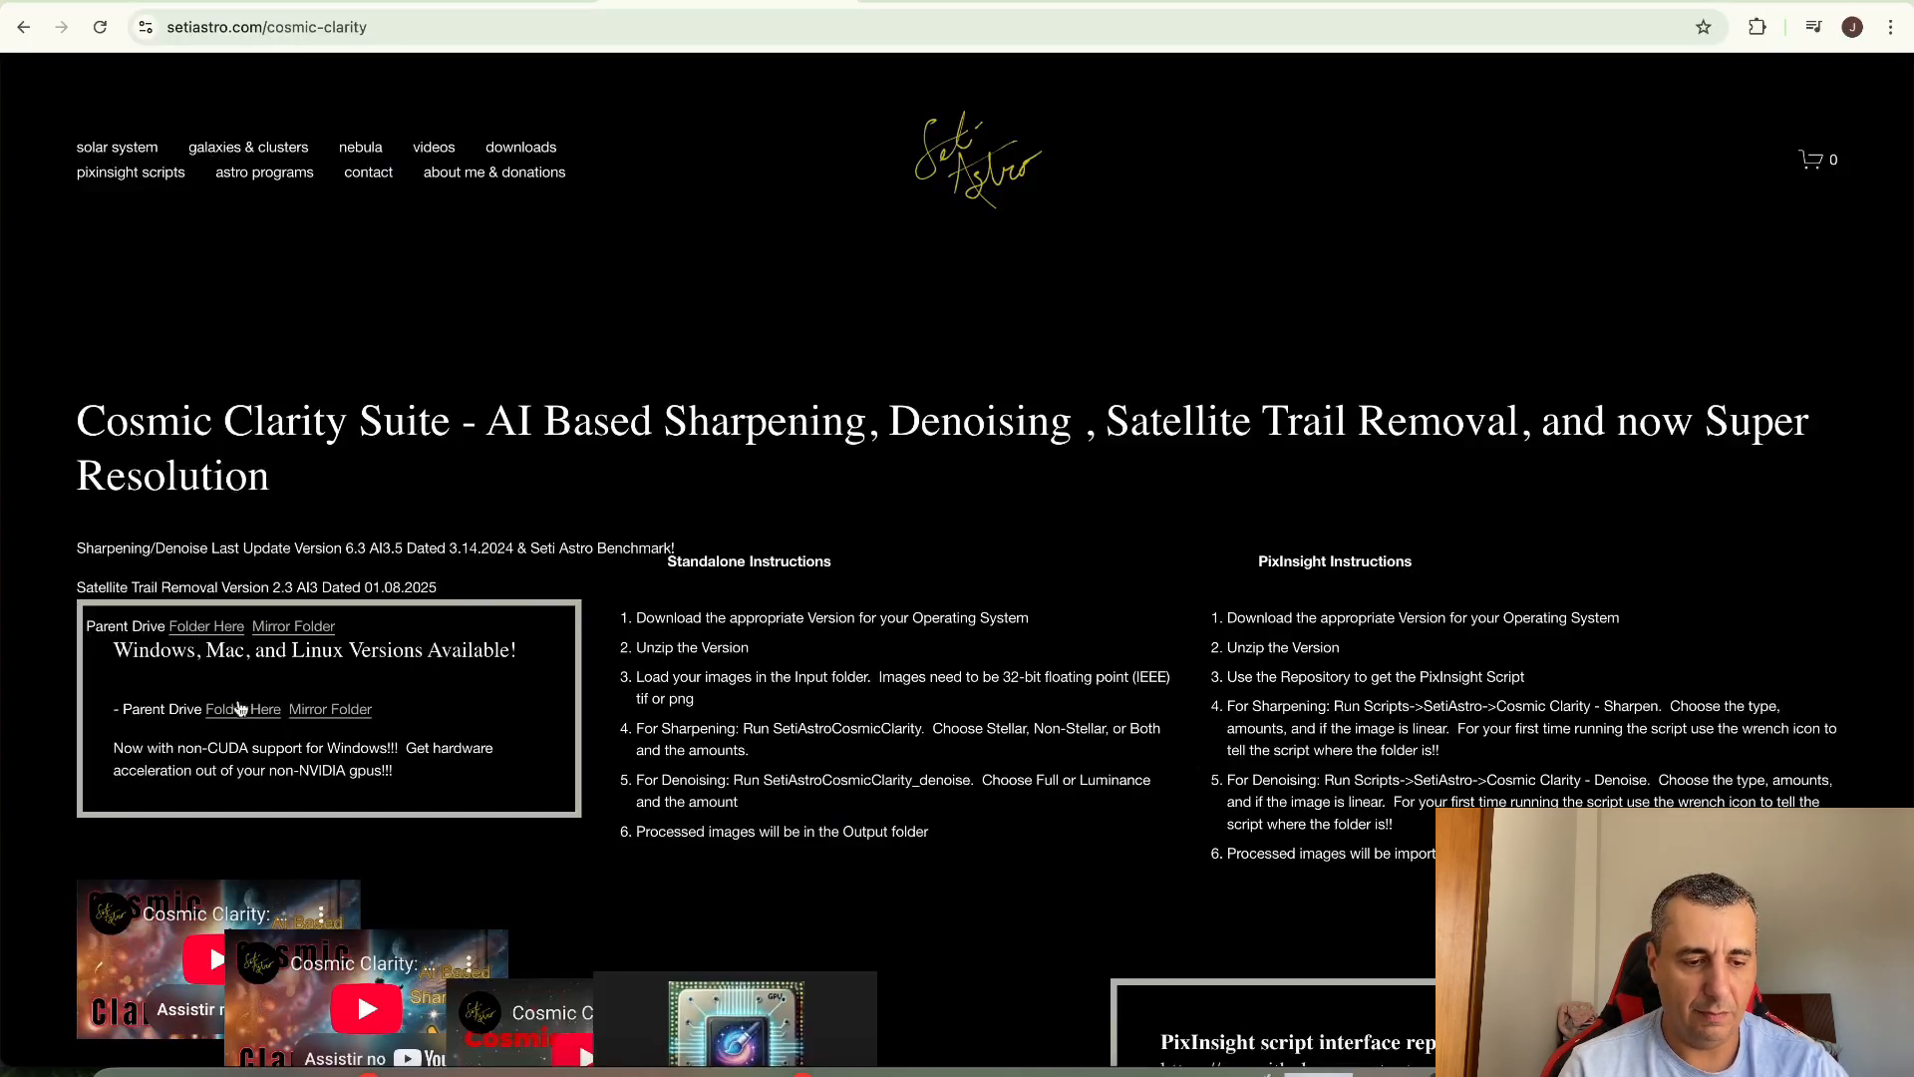
{"action": "left_click", "coordinate": [251, 716]}
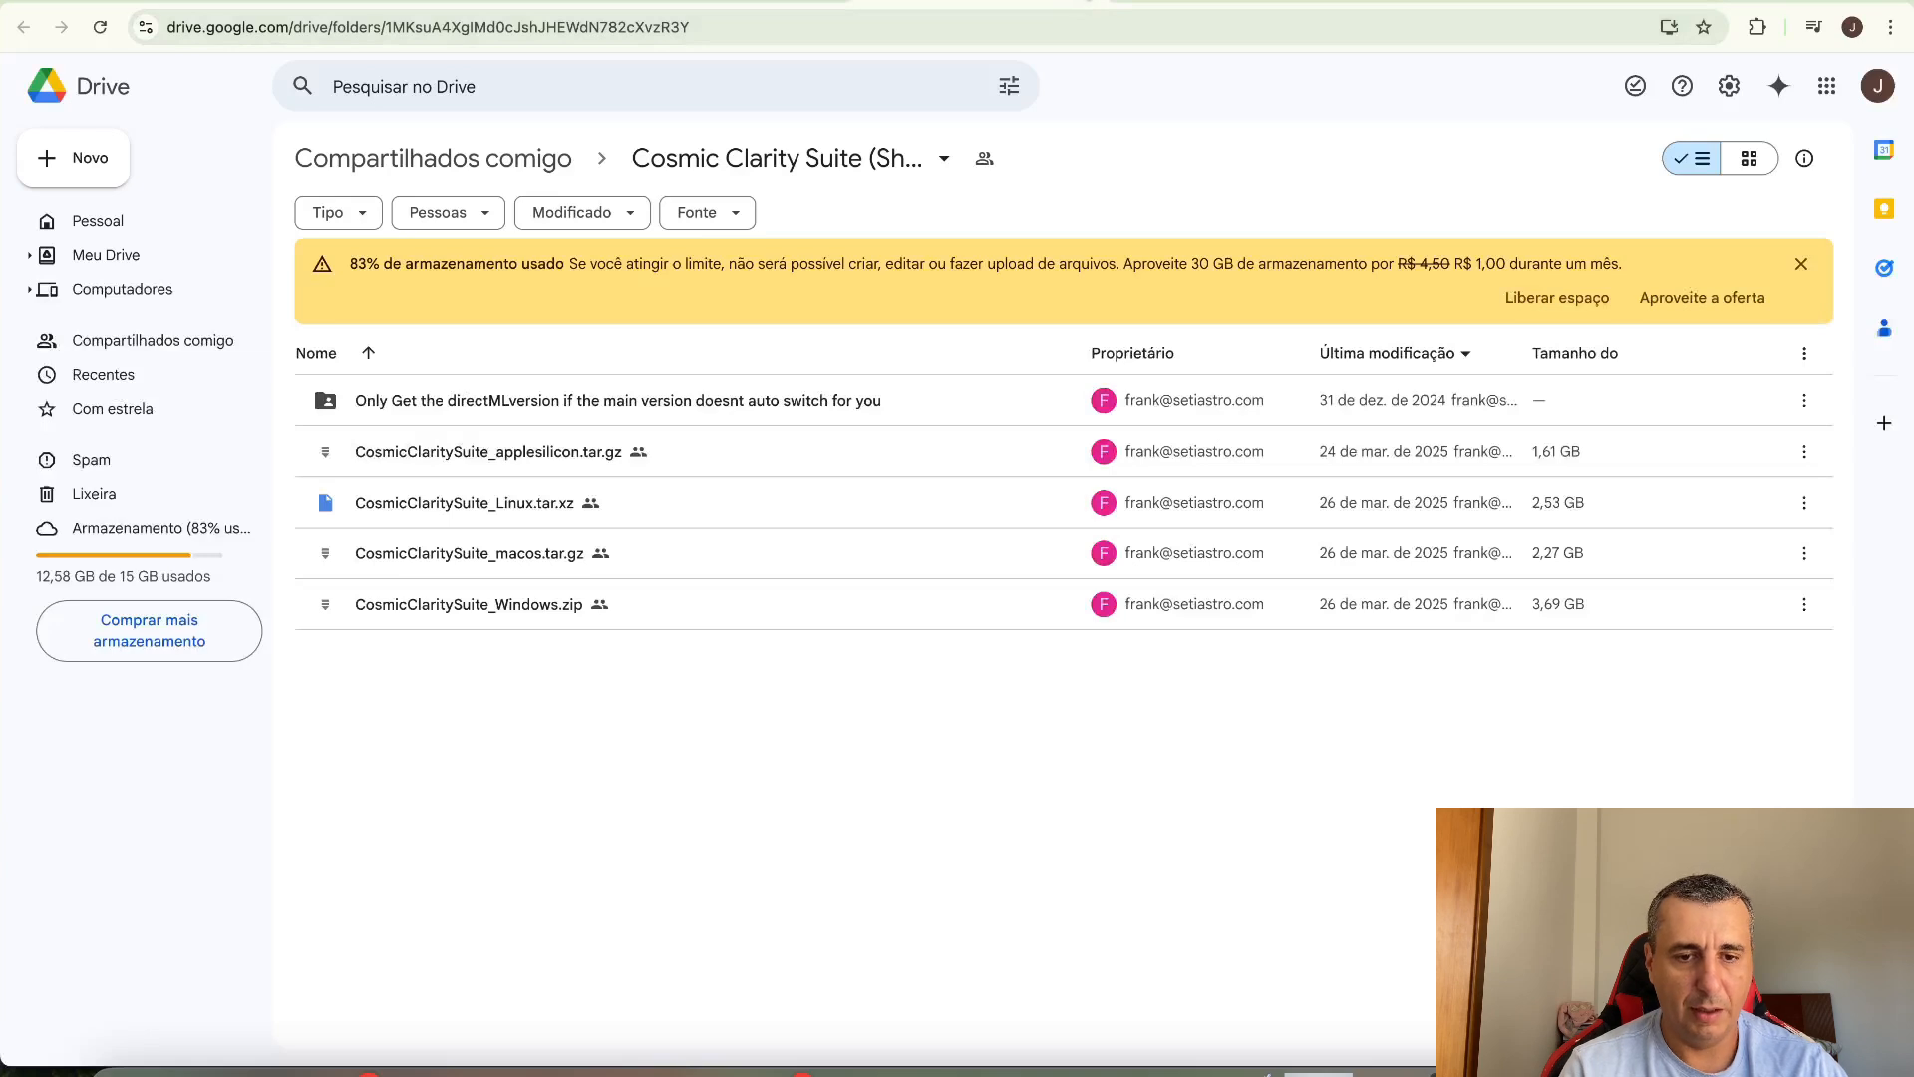
{"action": "left_click", "coordinate": [726, 3]}
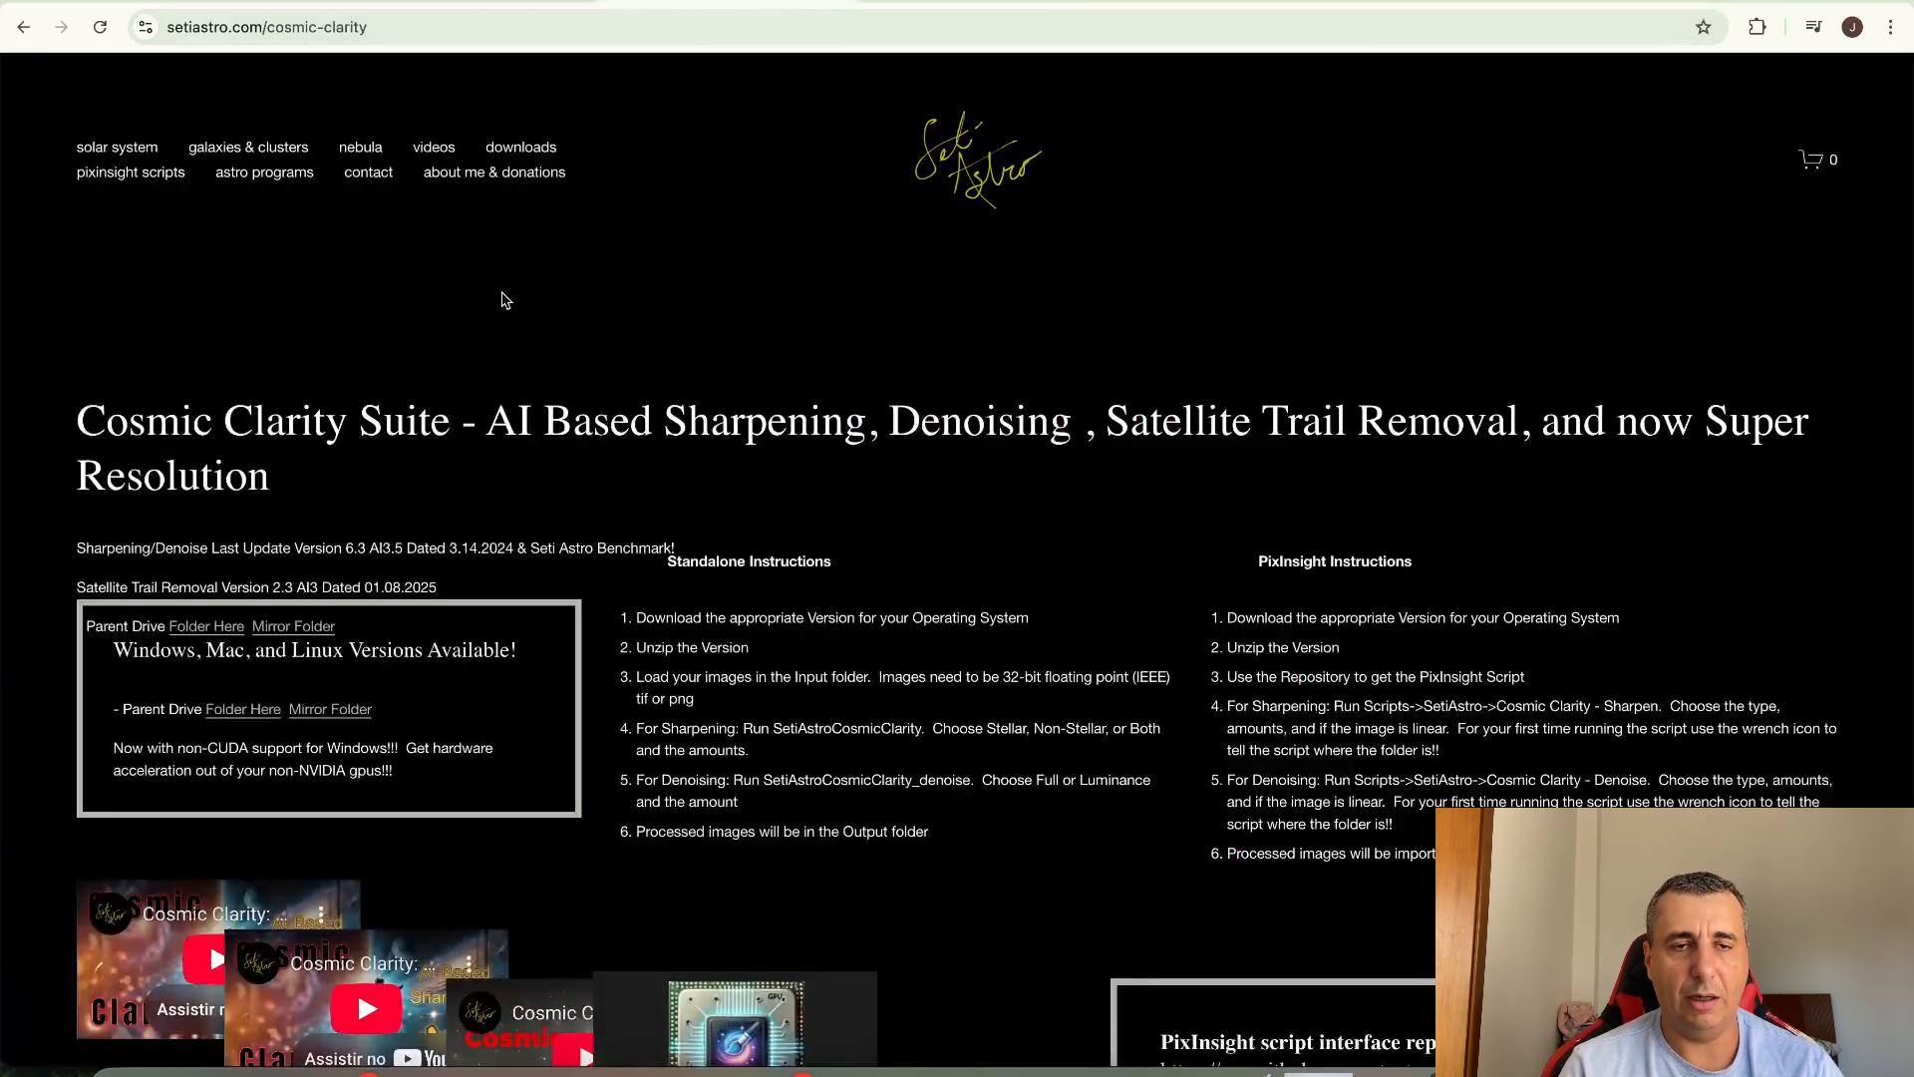
Open the Seti Astro's Suite page and view its GitHub release downloads
{"action": "mouse_move", "coordinate": [295, 179]}
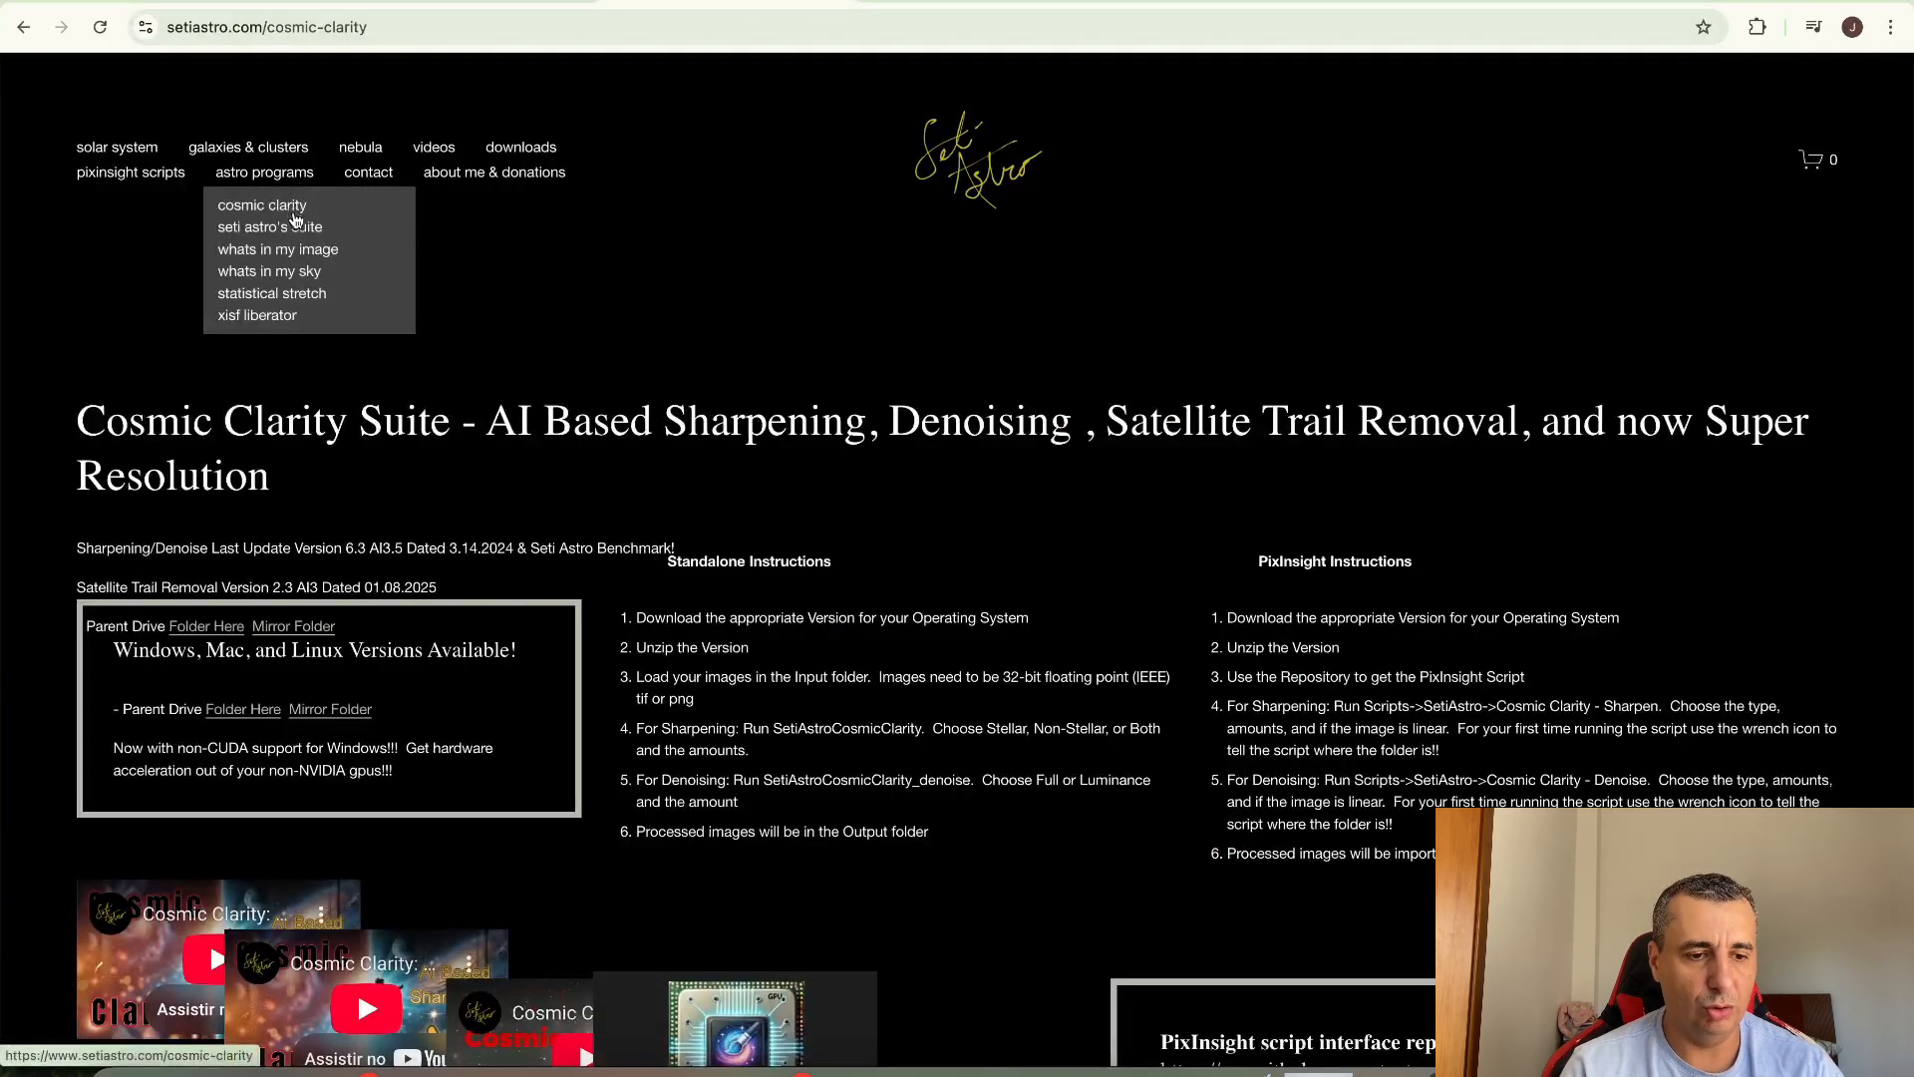
{"action": "left_click", "coordinate": [280, 227]}
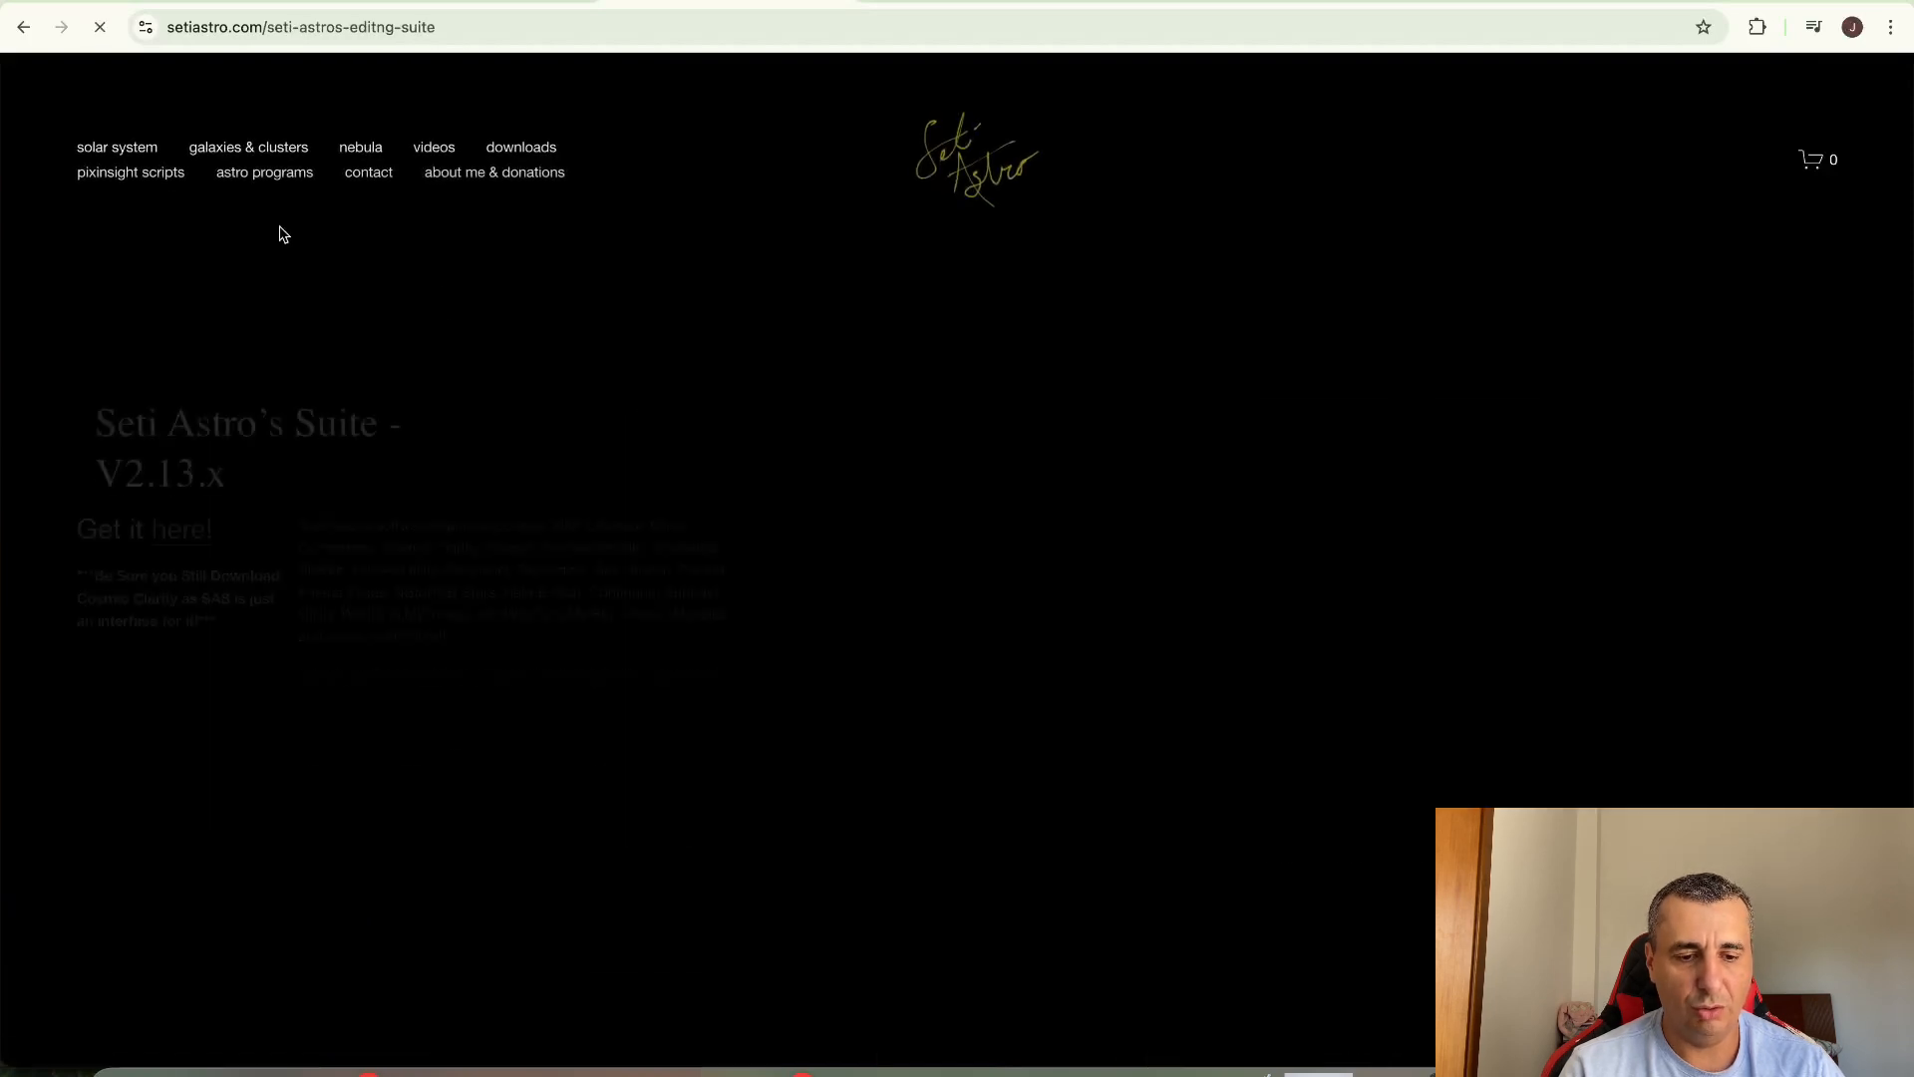
{"action": "scroll", "coordinate": [678, 366], "scroll_direction": "down", "scroll_amount": 1}
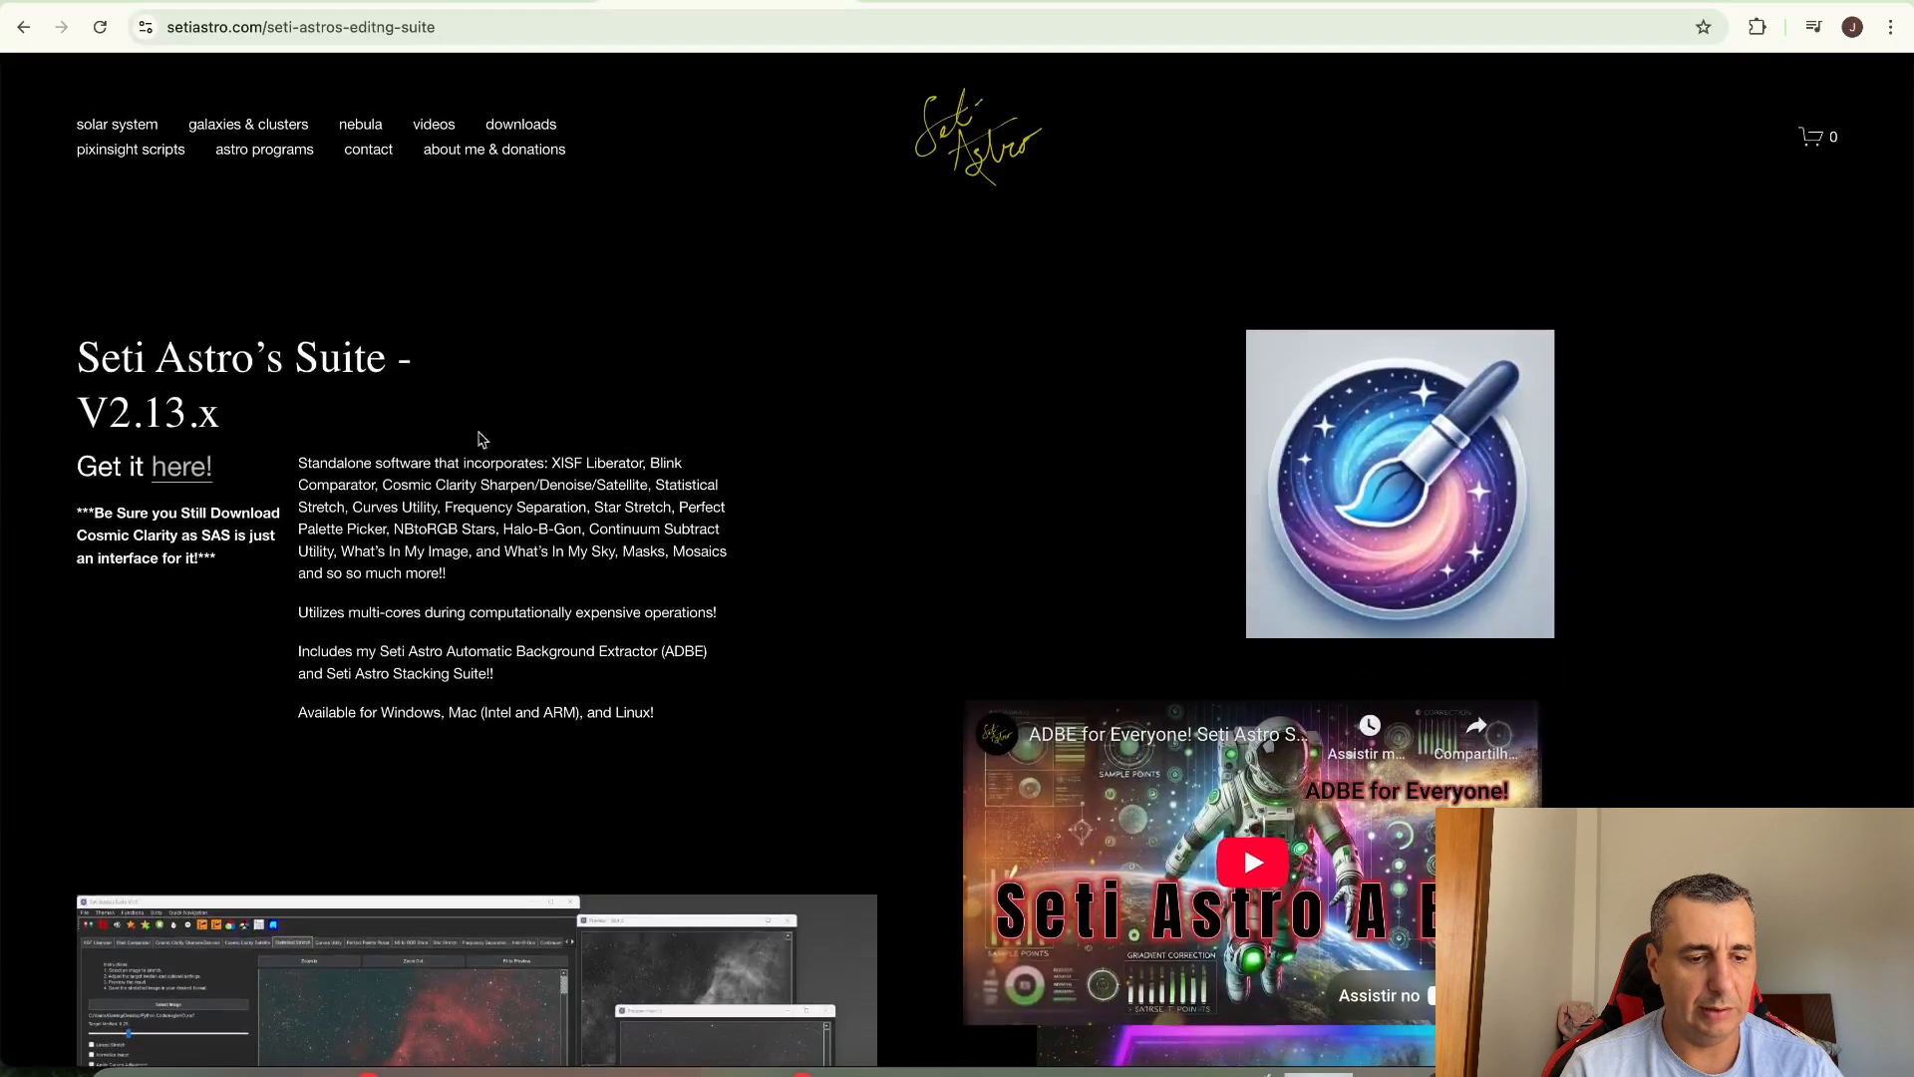
{"action": "left_click", "coordinate": [172, 486]}
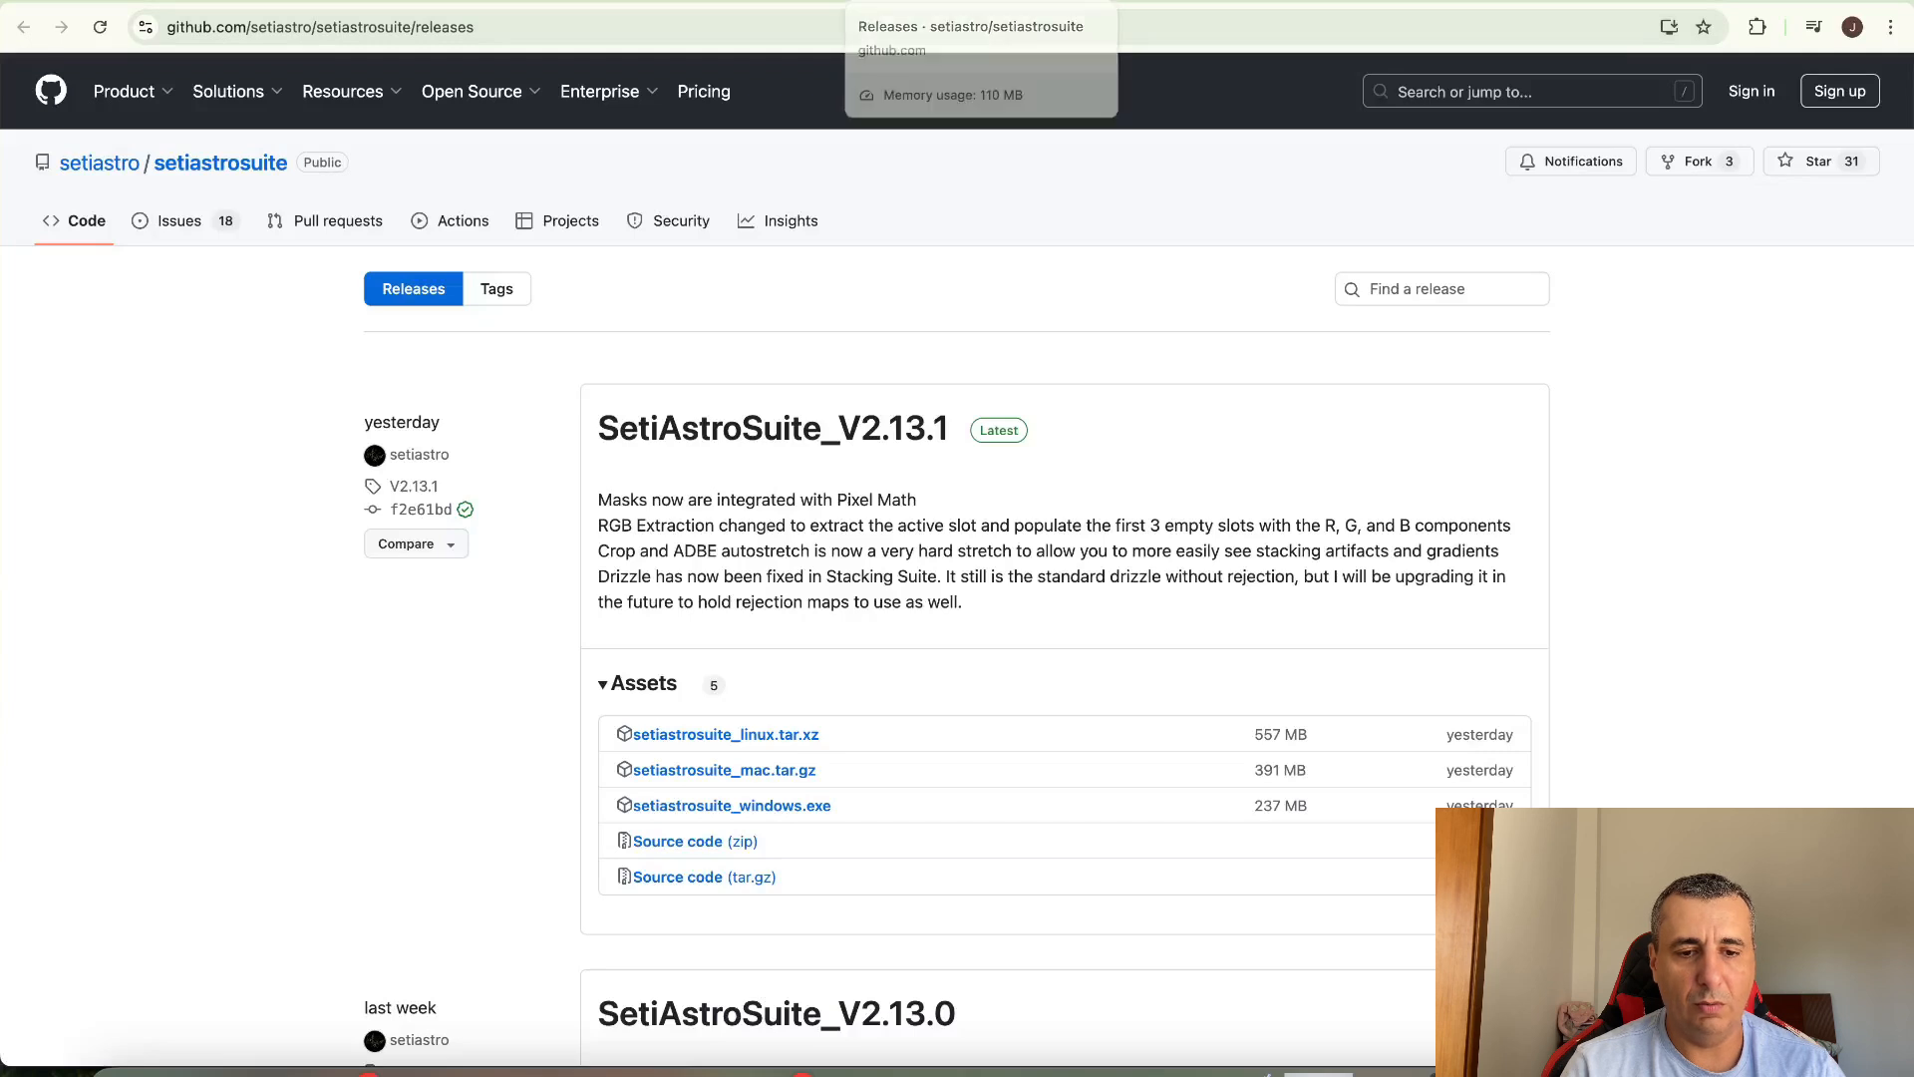
{"action": "left_click", "coordinate": [1089, 6]}
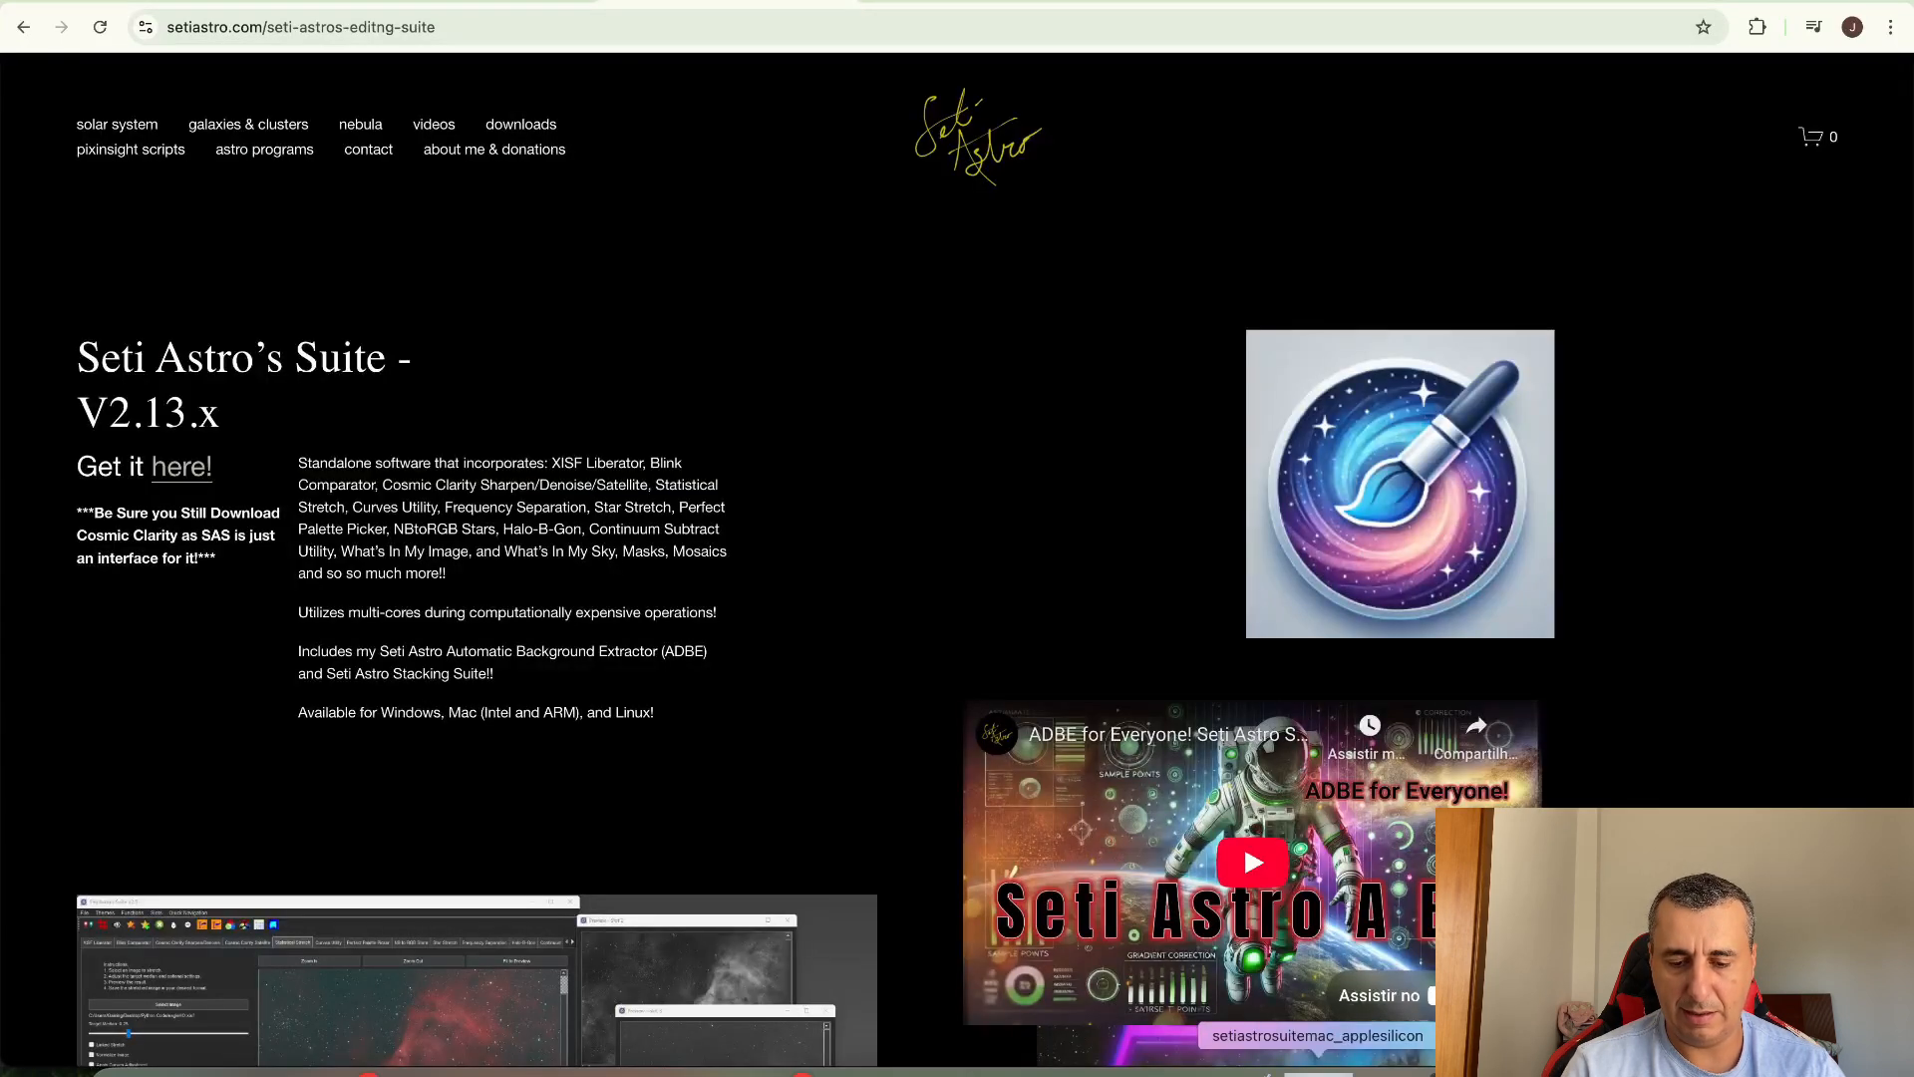
Switch to Seti Astro's Suite and load NGC4945_RGB.fit into slot 0
{"action": "left_click", "coordinate": [1318, 1071]}
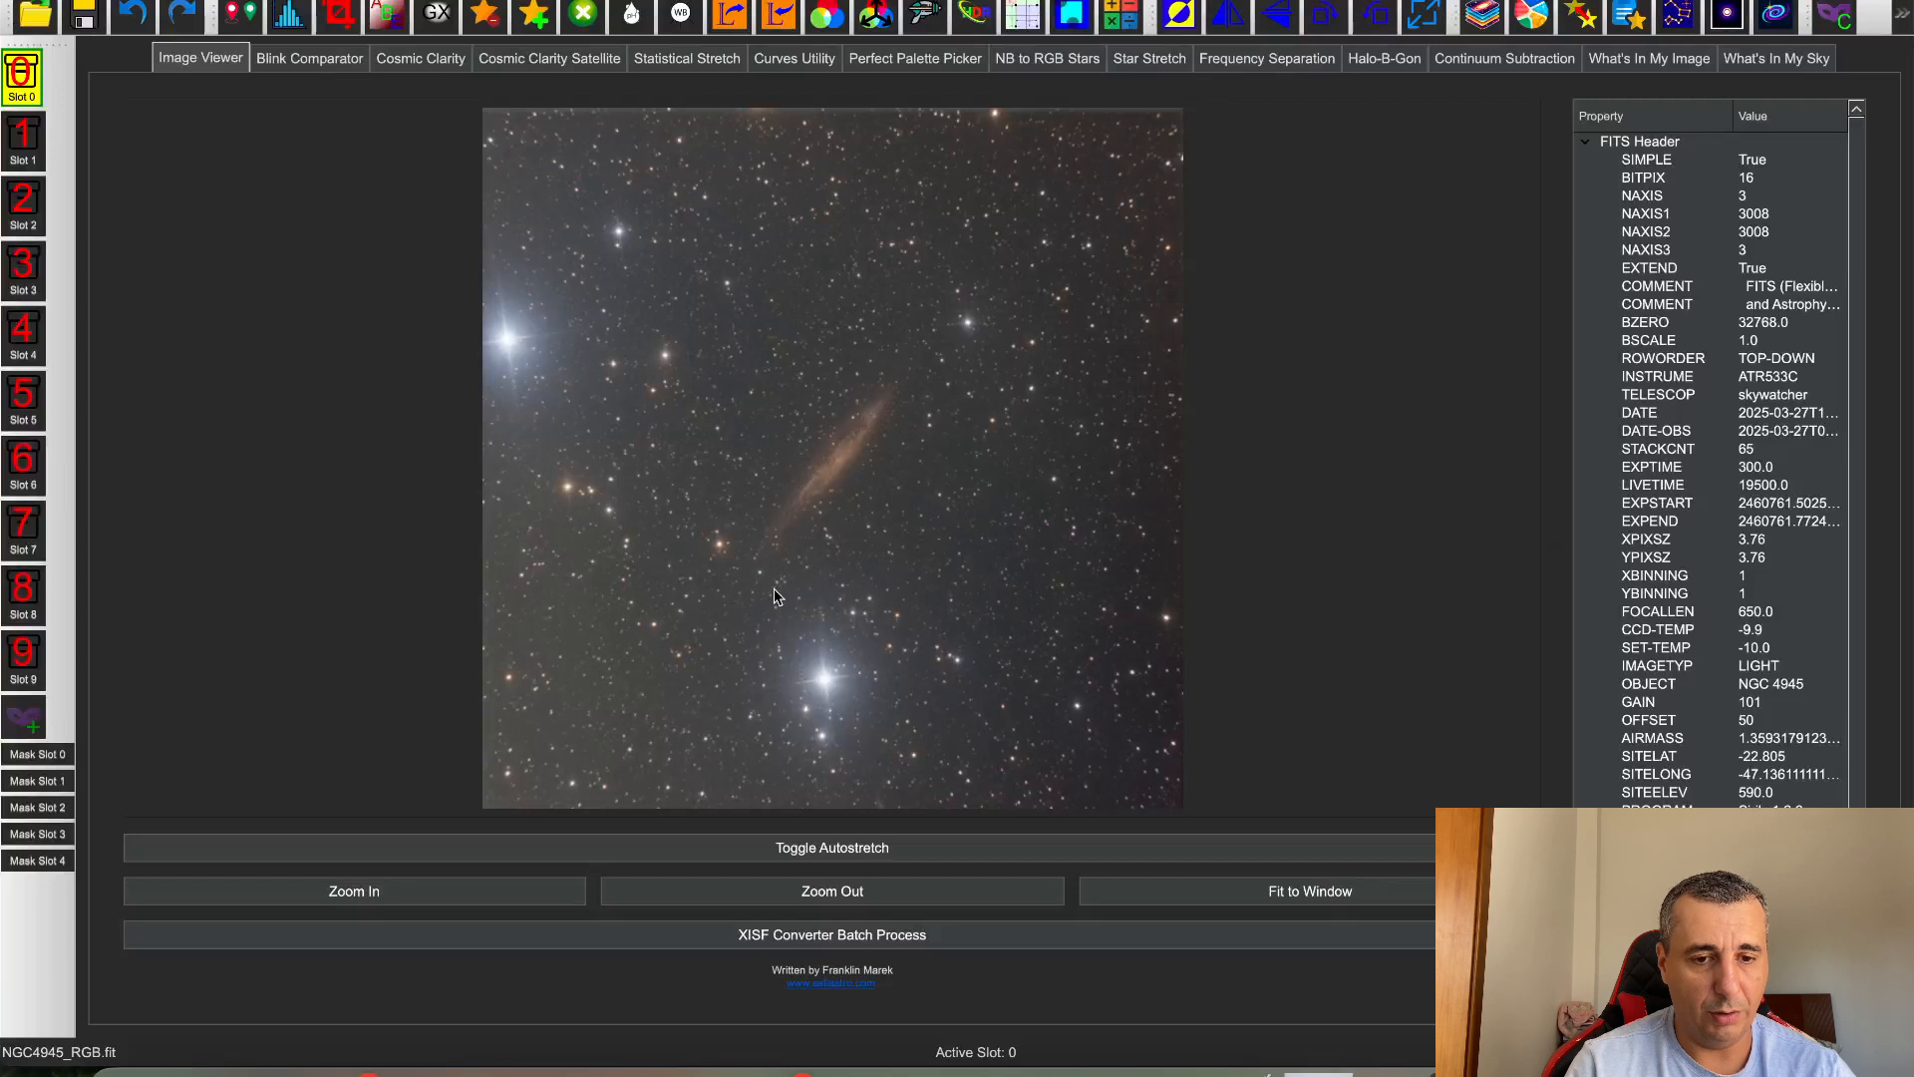
{"action": "left_click", "coordinate": [37, 16]}
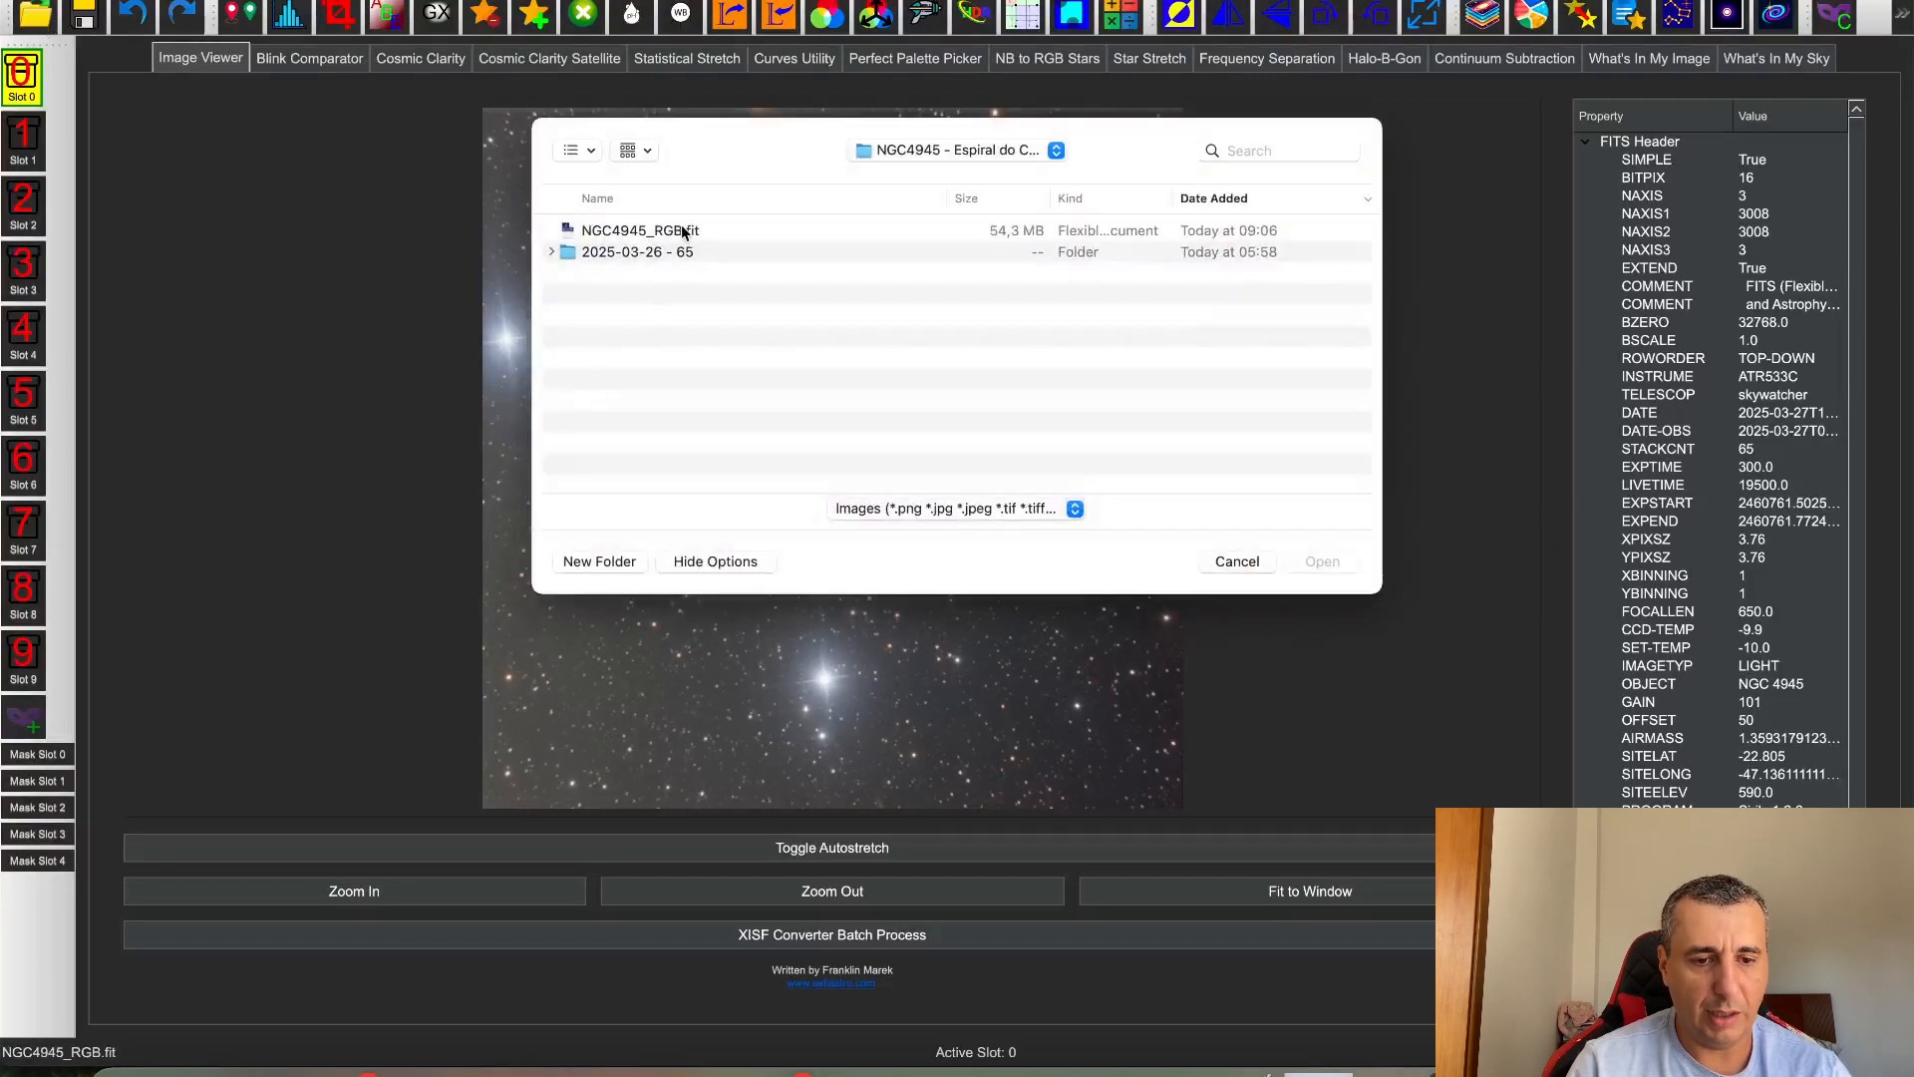
{"action": "double_click", "coordinate": [682, 230]}
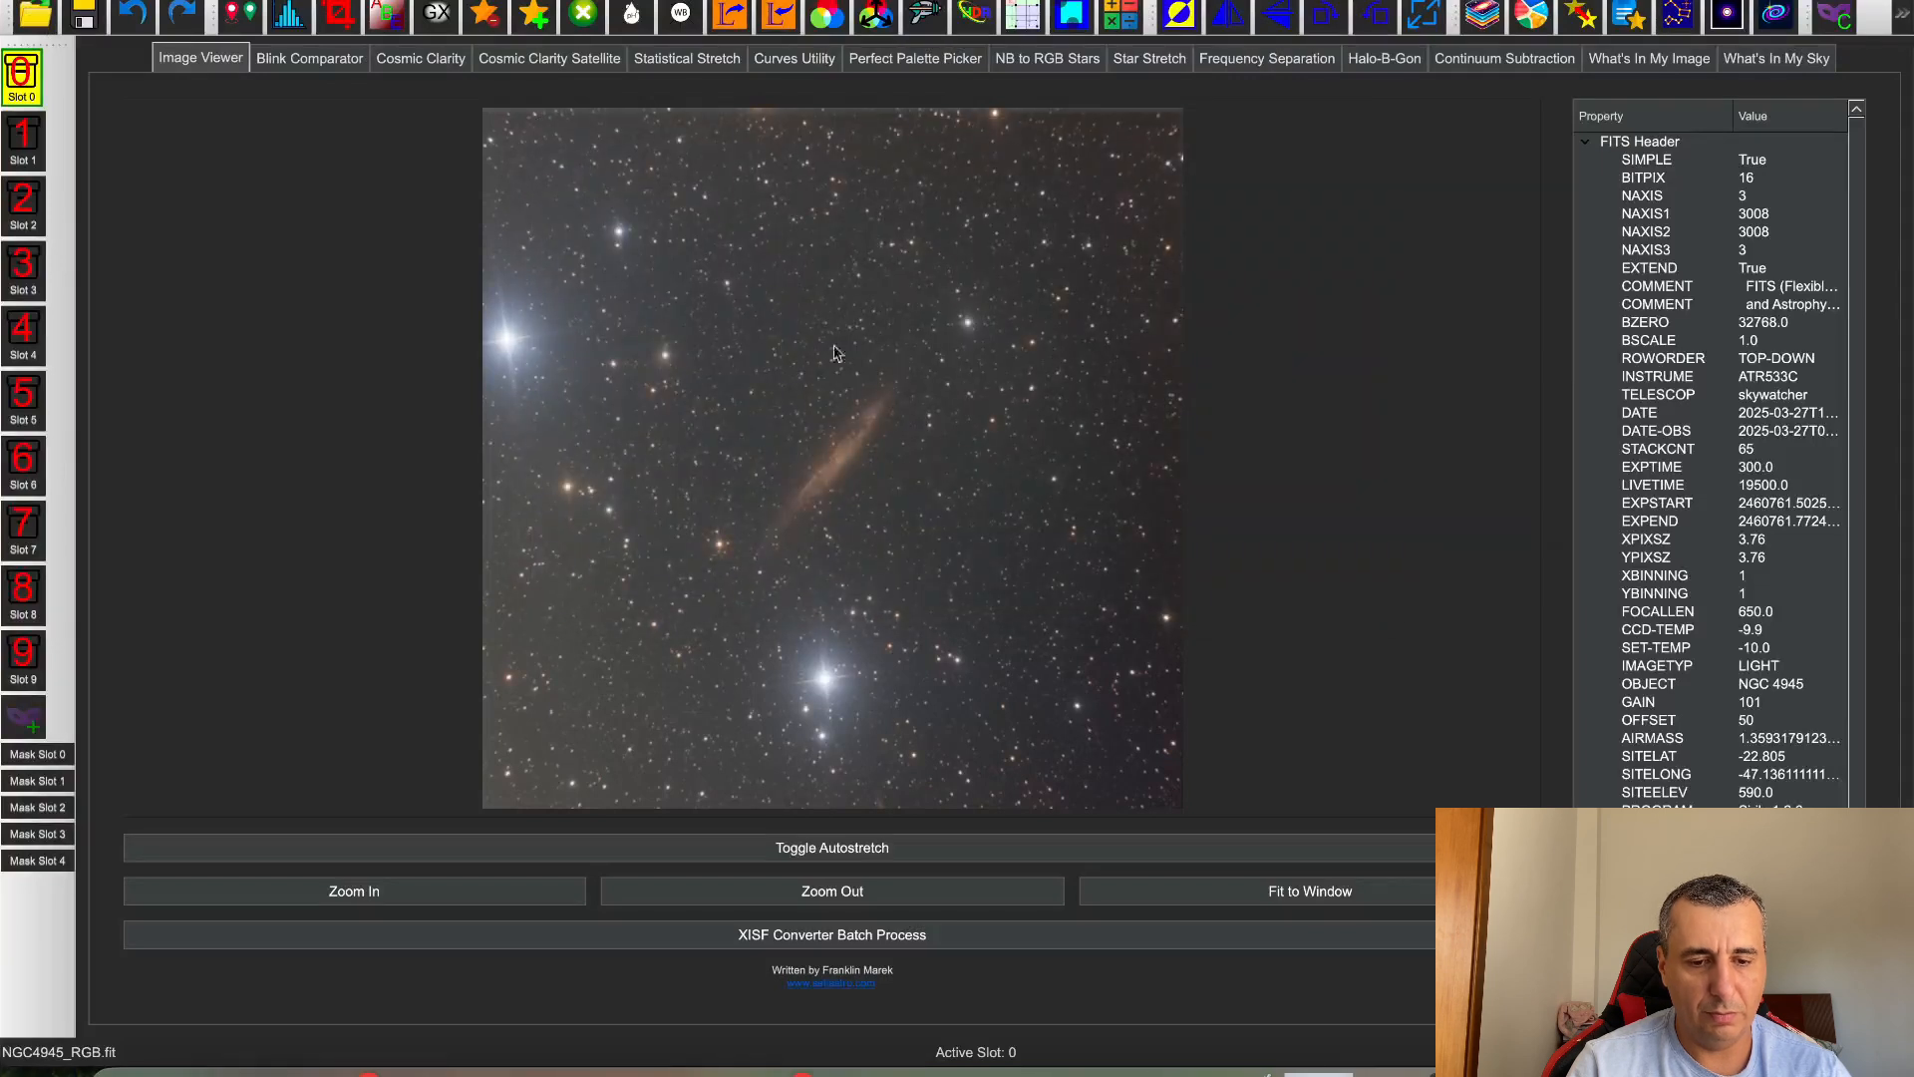
Compare the galaxy image without and with autostretch, and review its stacking source files in Sirilic
{"action": "left_click", "coordinate": [890, 859]}
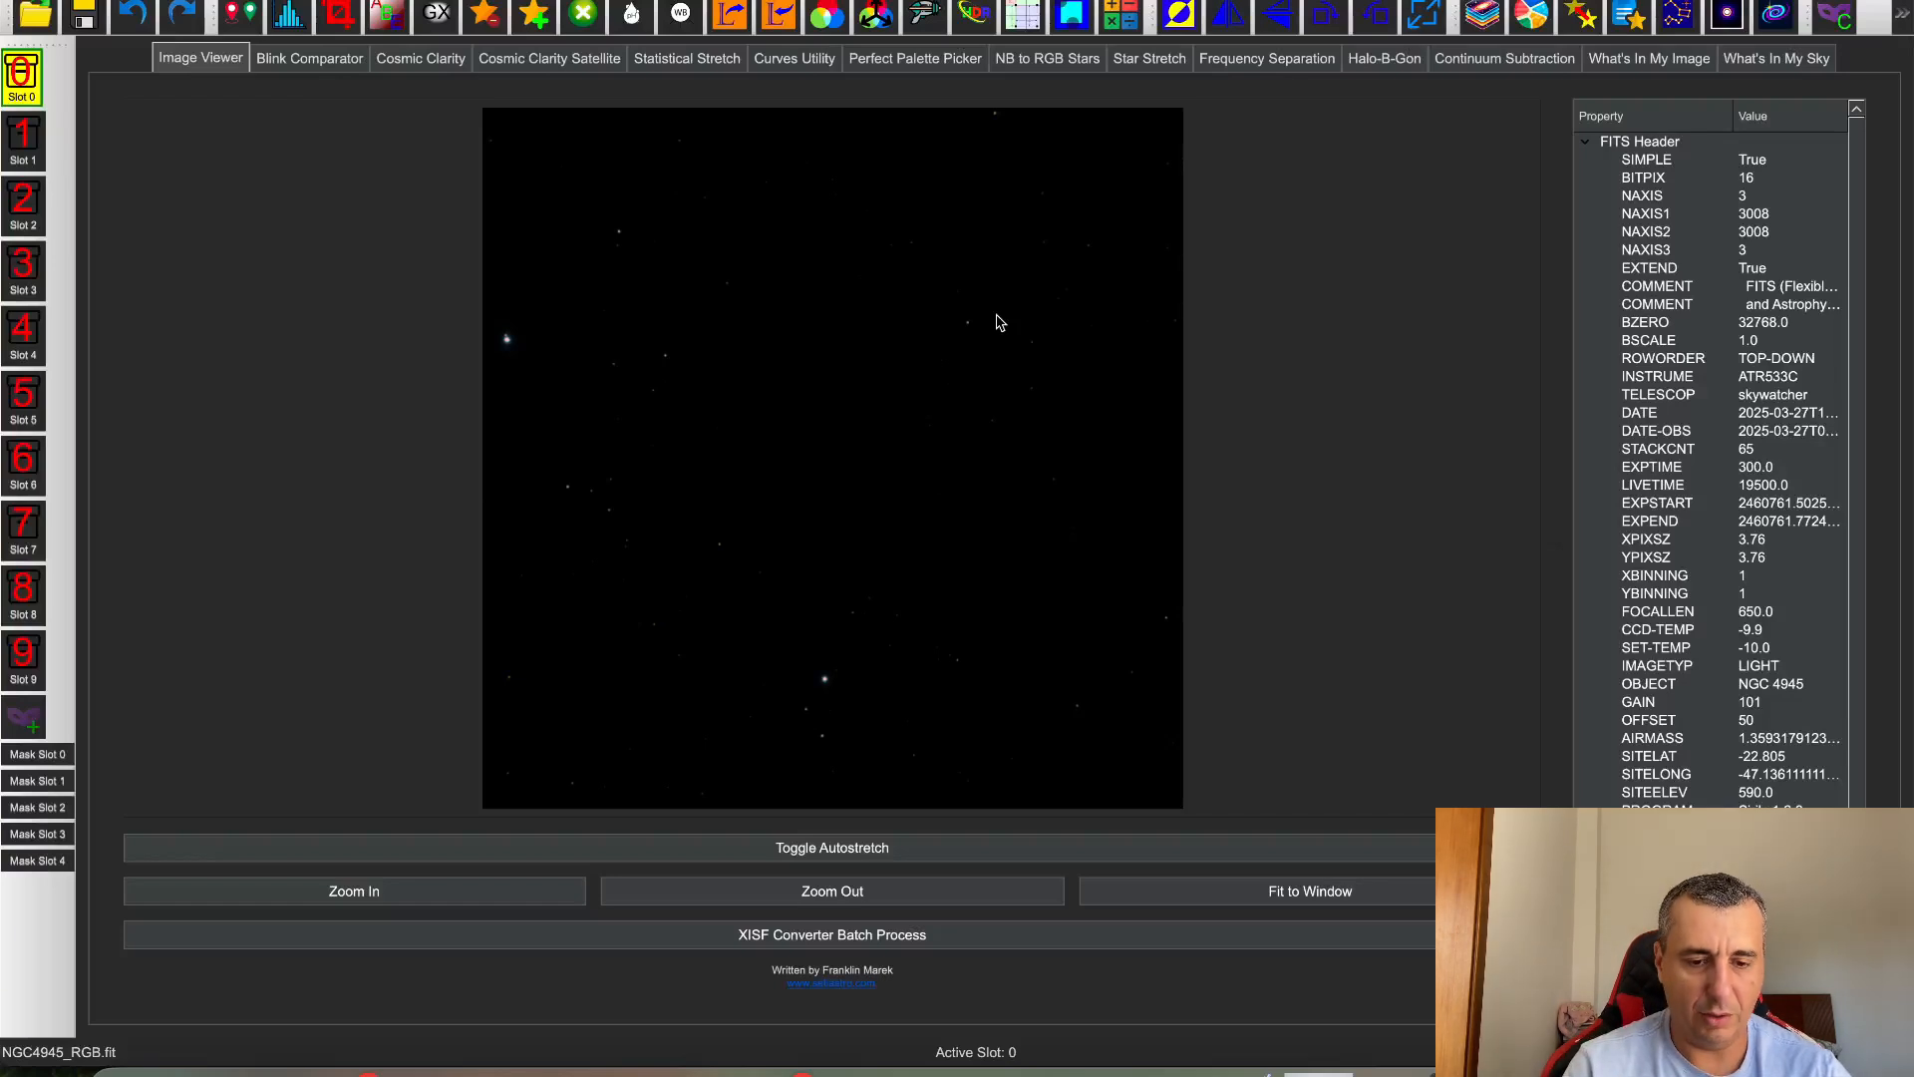
{"action": "left_click", "coordinate": [848, 858]}
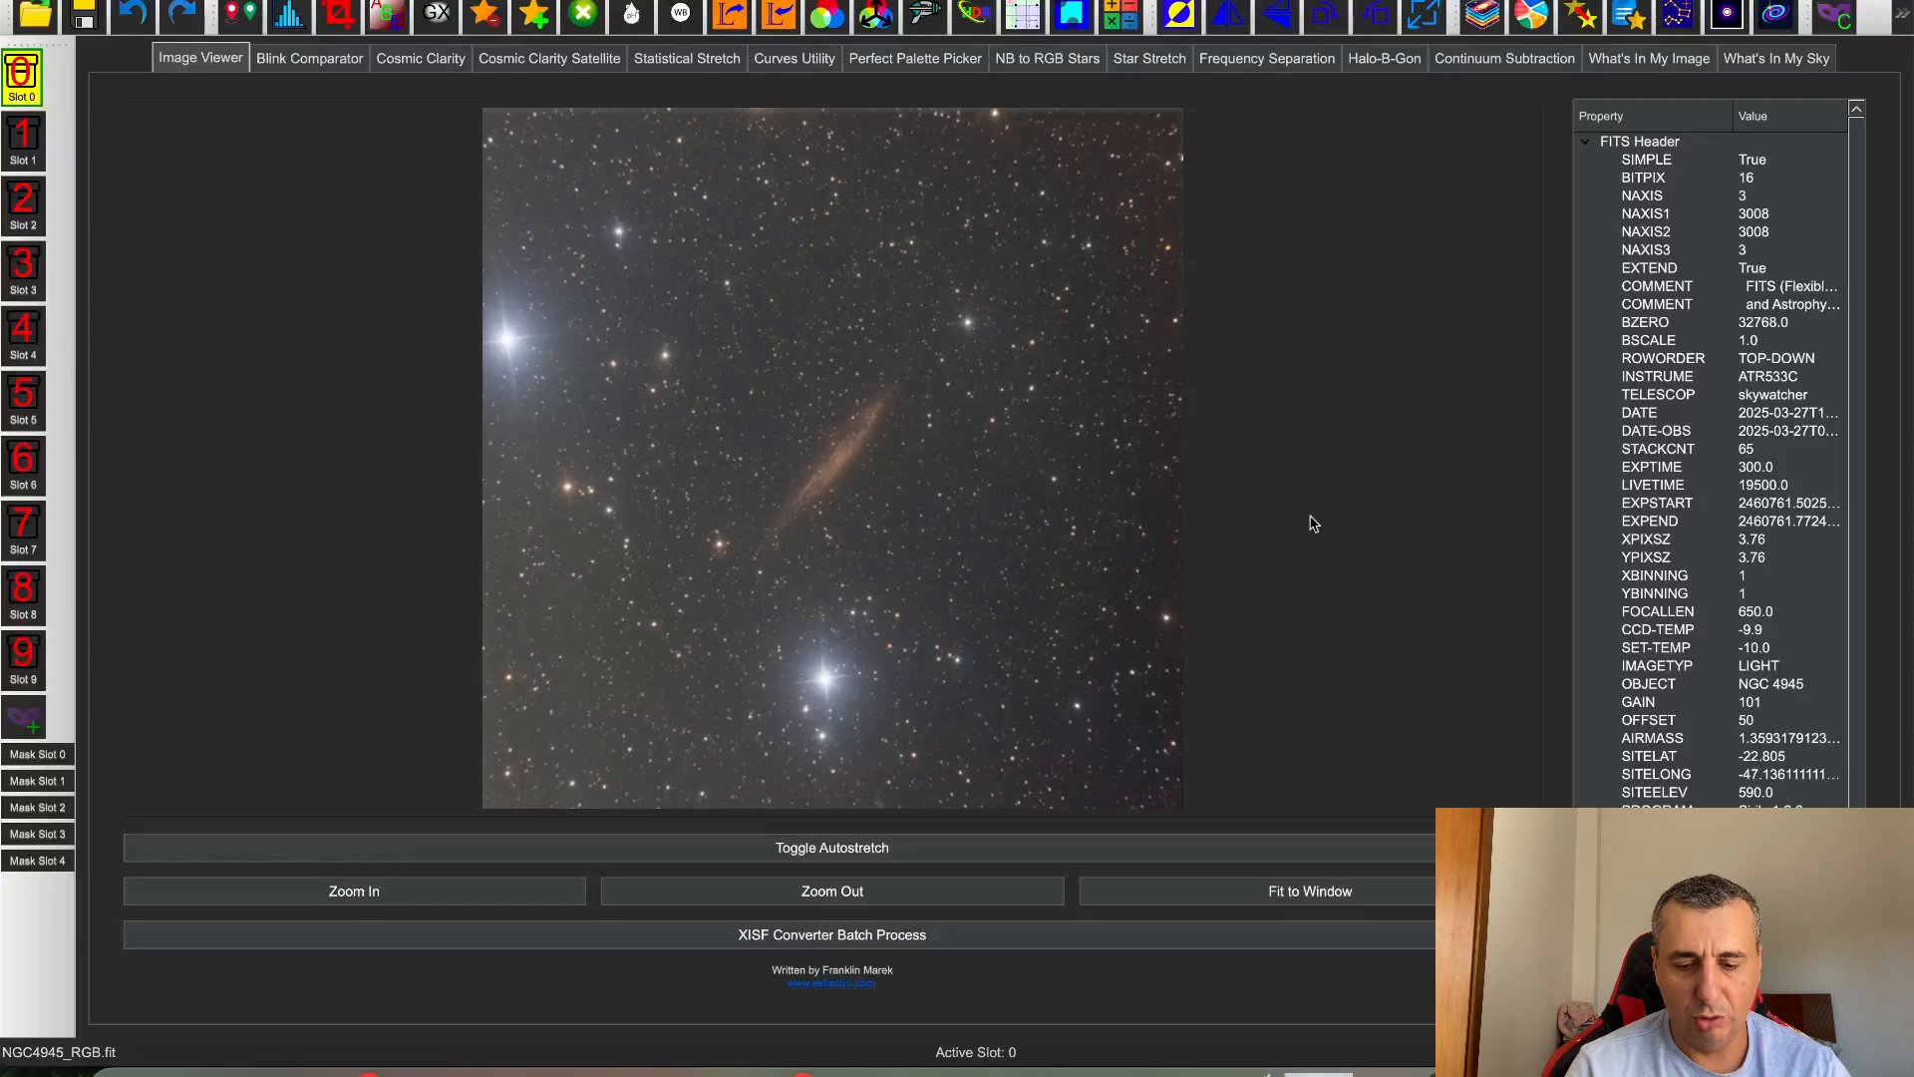
{"action": "key", "text": "super+Tab"}
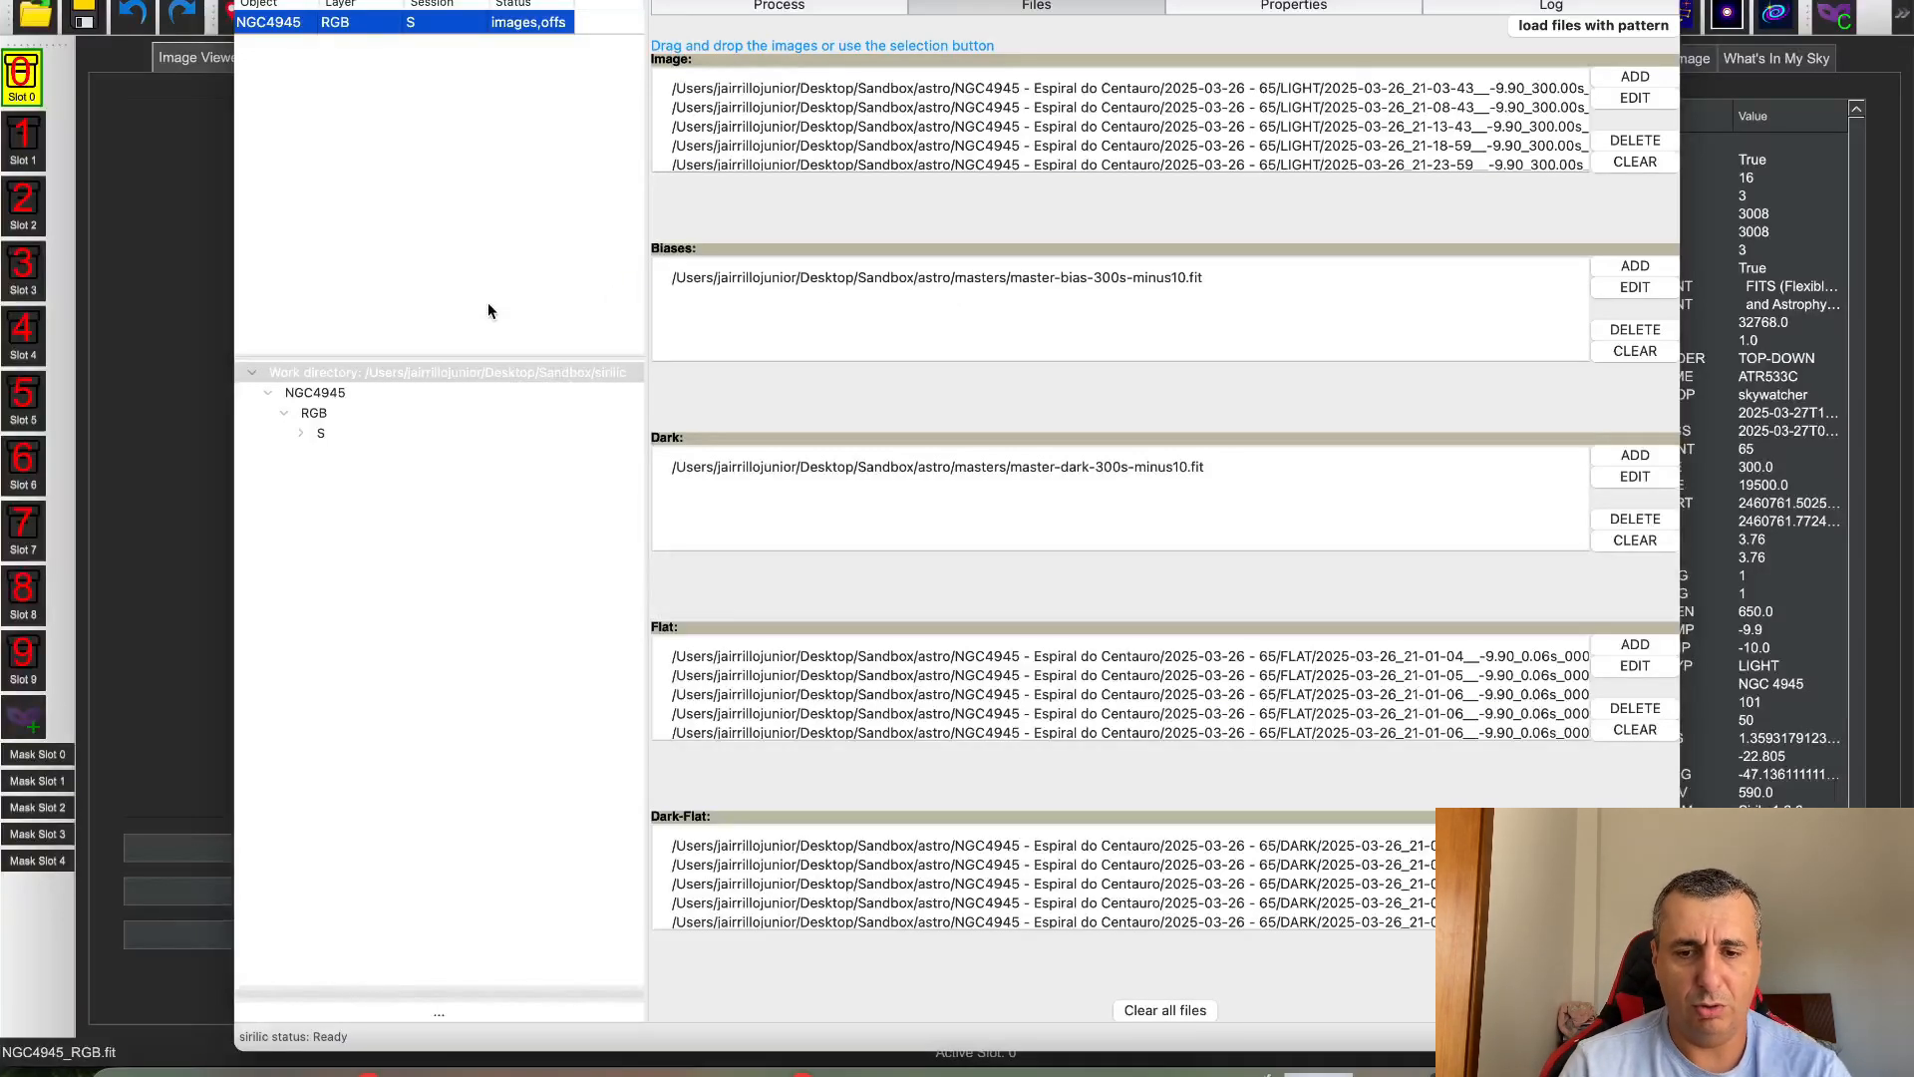
{"action": "left_click", "coordinate": [124, 296]}
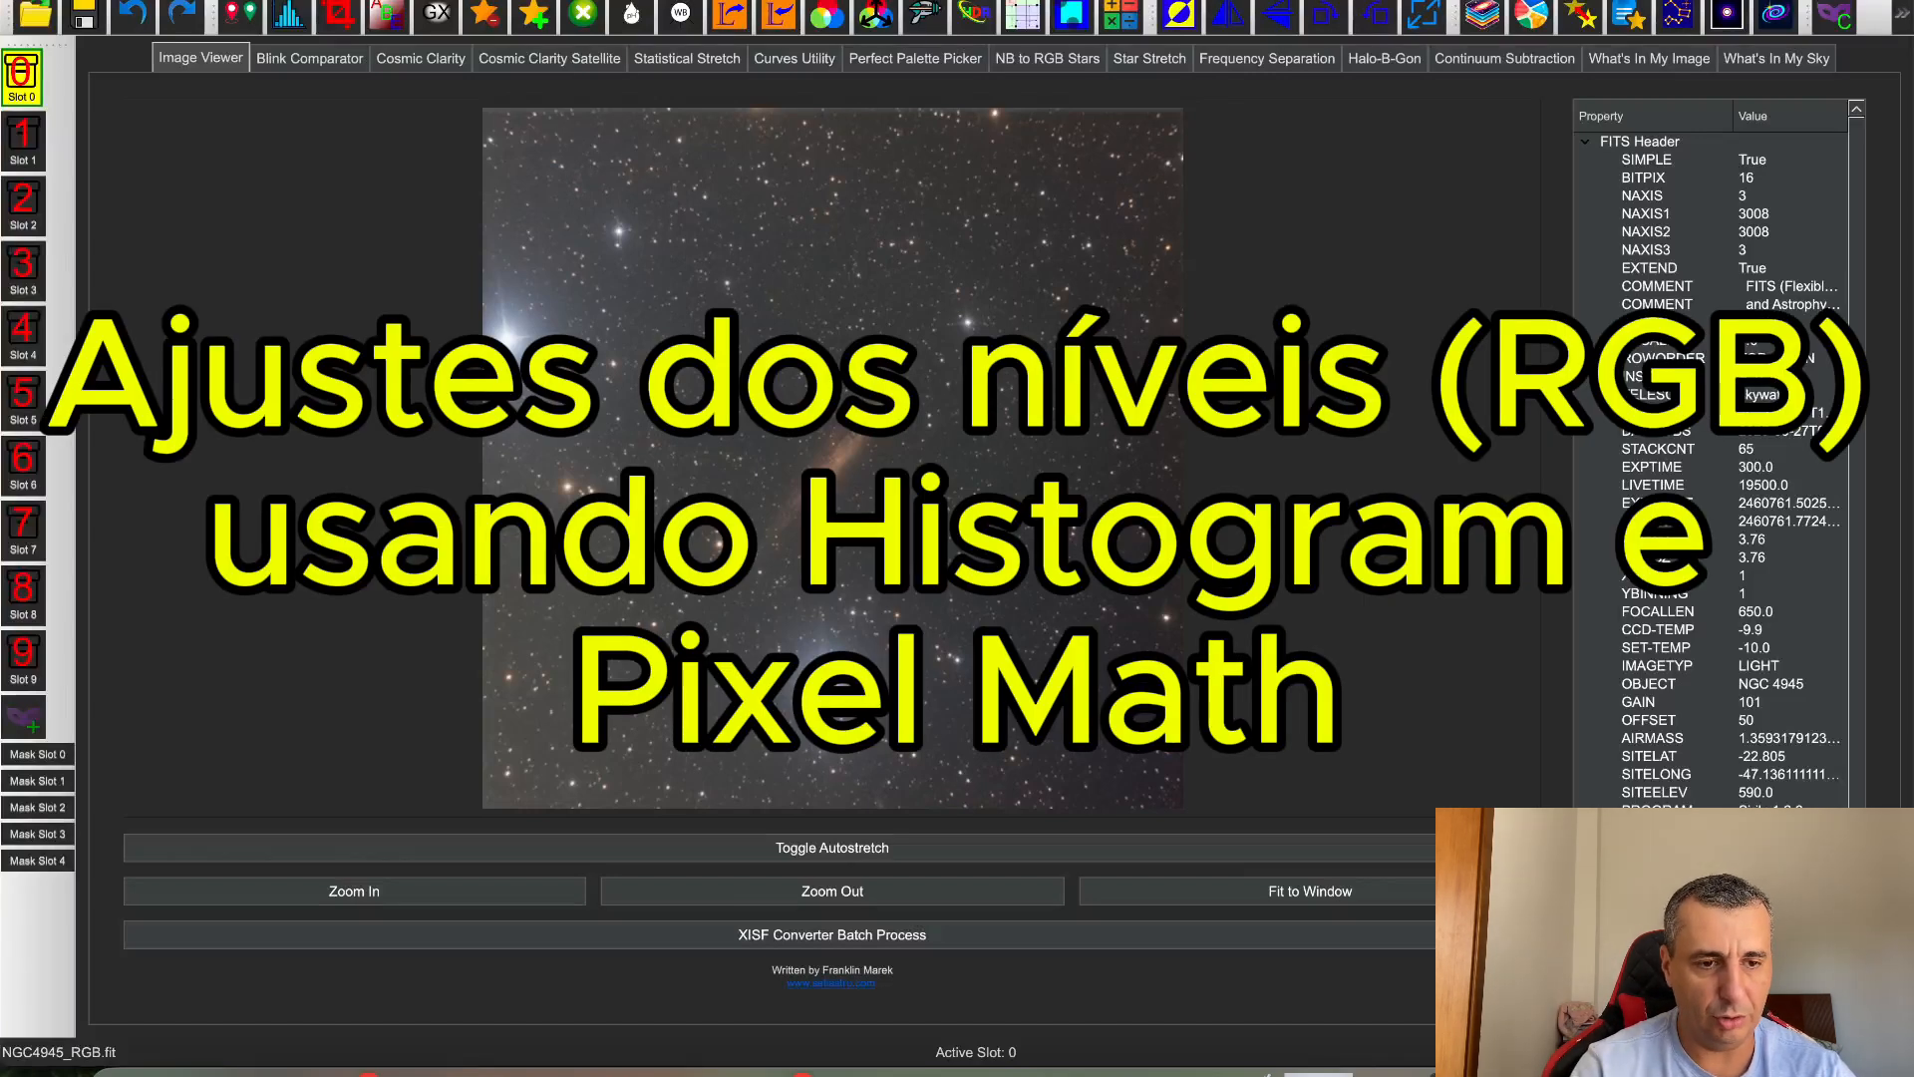
Subtract the image's minimum level with the Pixel Math single expression slot0-min(slot0), checking the RGB histogram before and after
{"action": "left_click", "coordinate": [288, 16]}
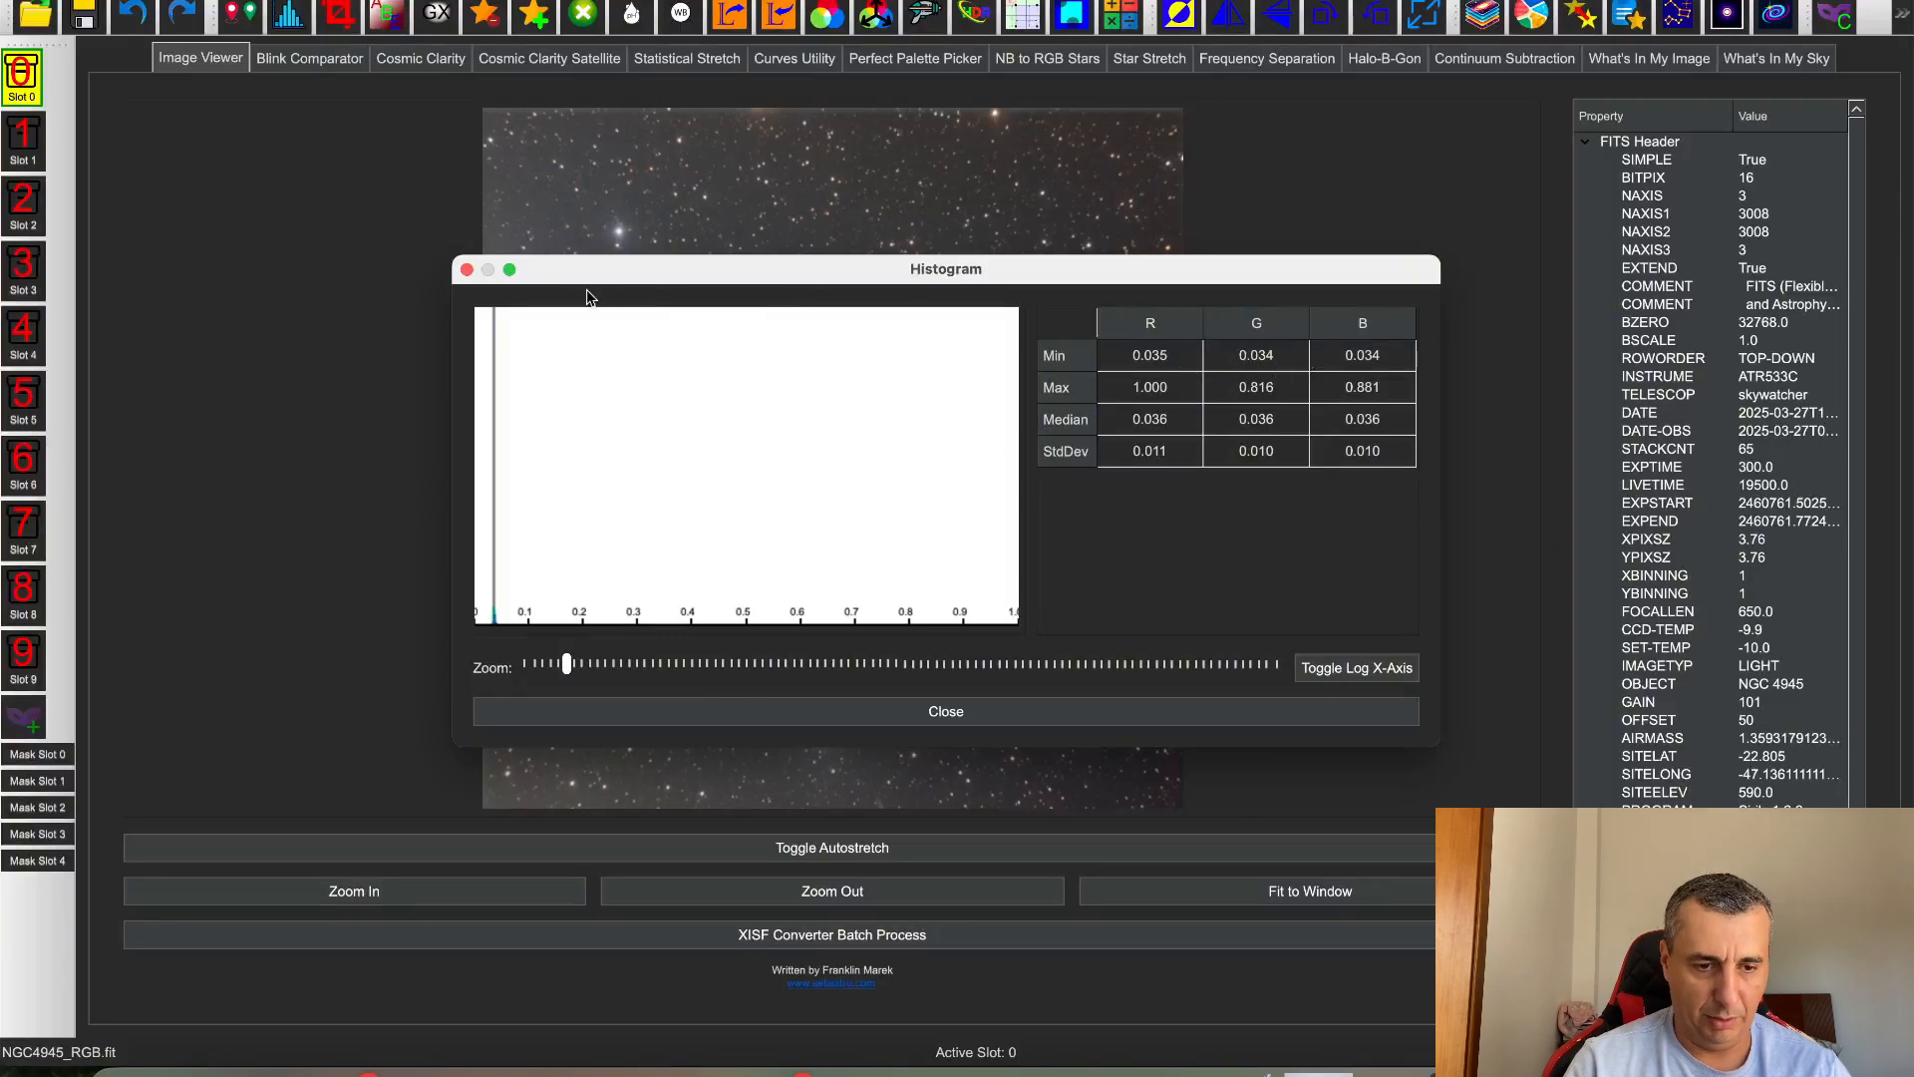
{"action": "left_click", "coordinate": [465, 270]}
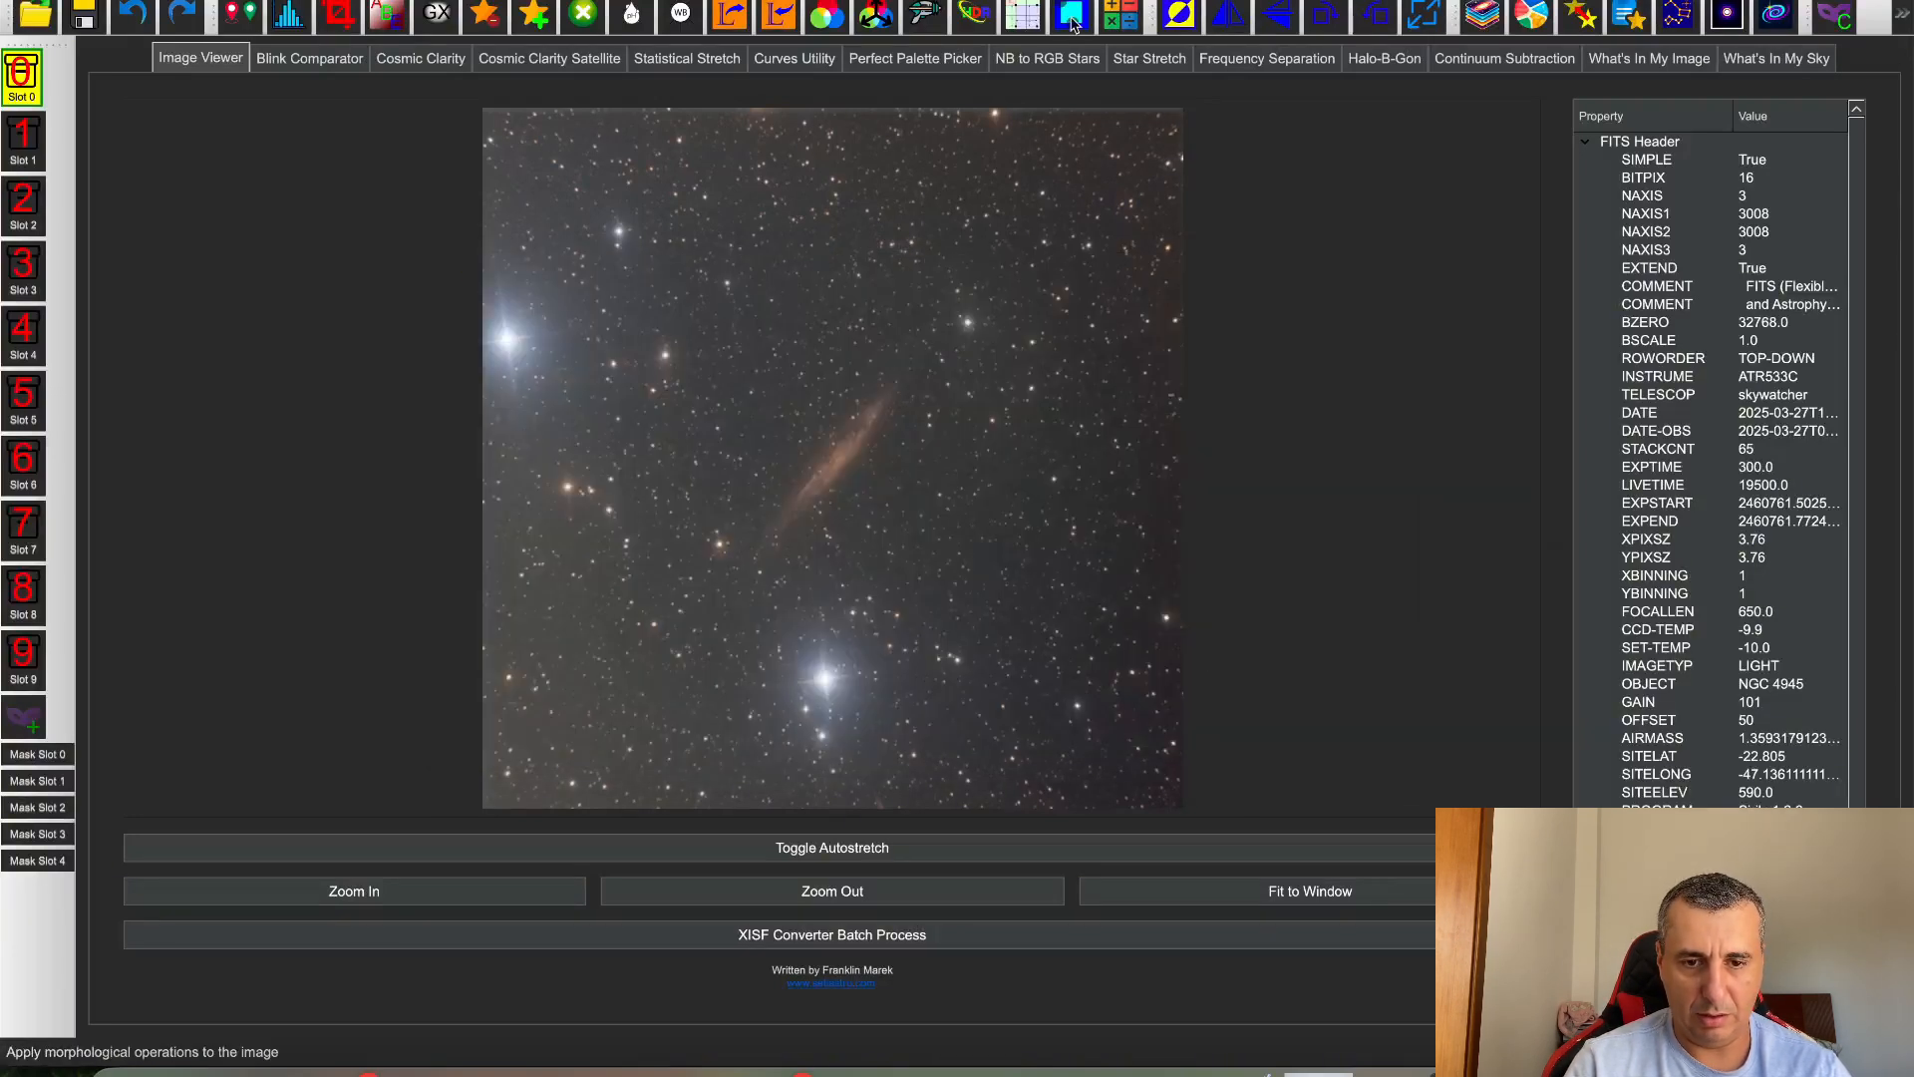
{"action": "left_click", "coordinate": [1130, 14]}
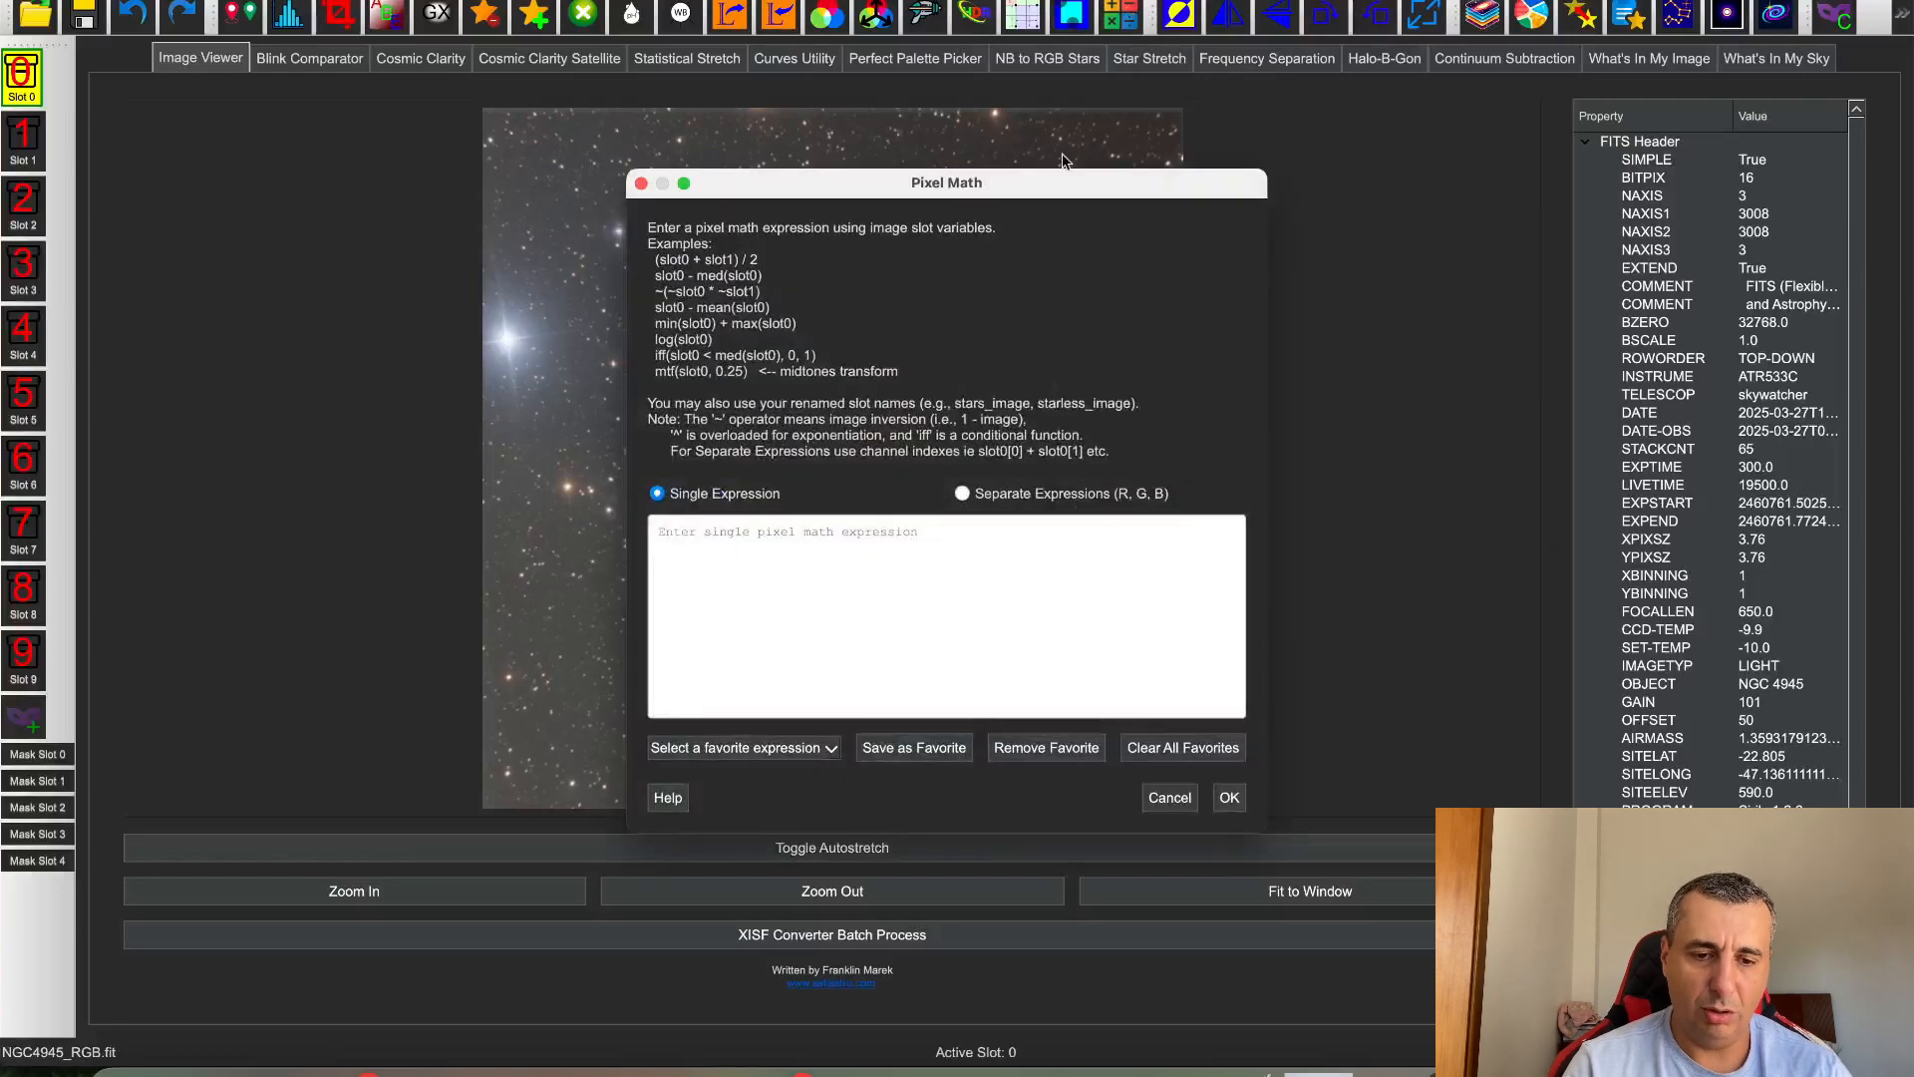
{"action": "left_click_drag", "start_coordinate": [1040, 183], "coordinate": [1037, 183]}
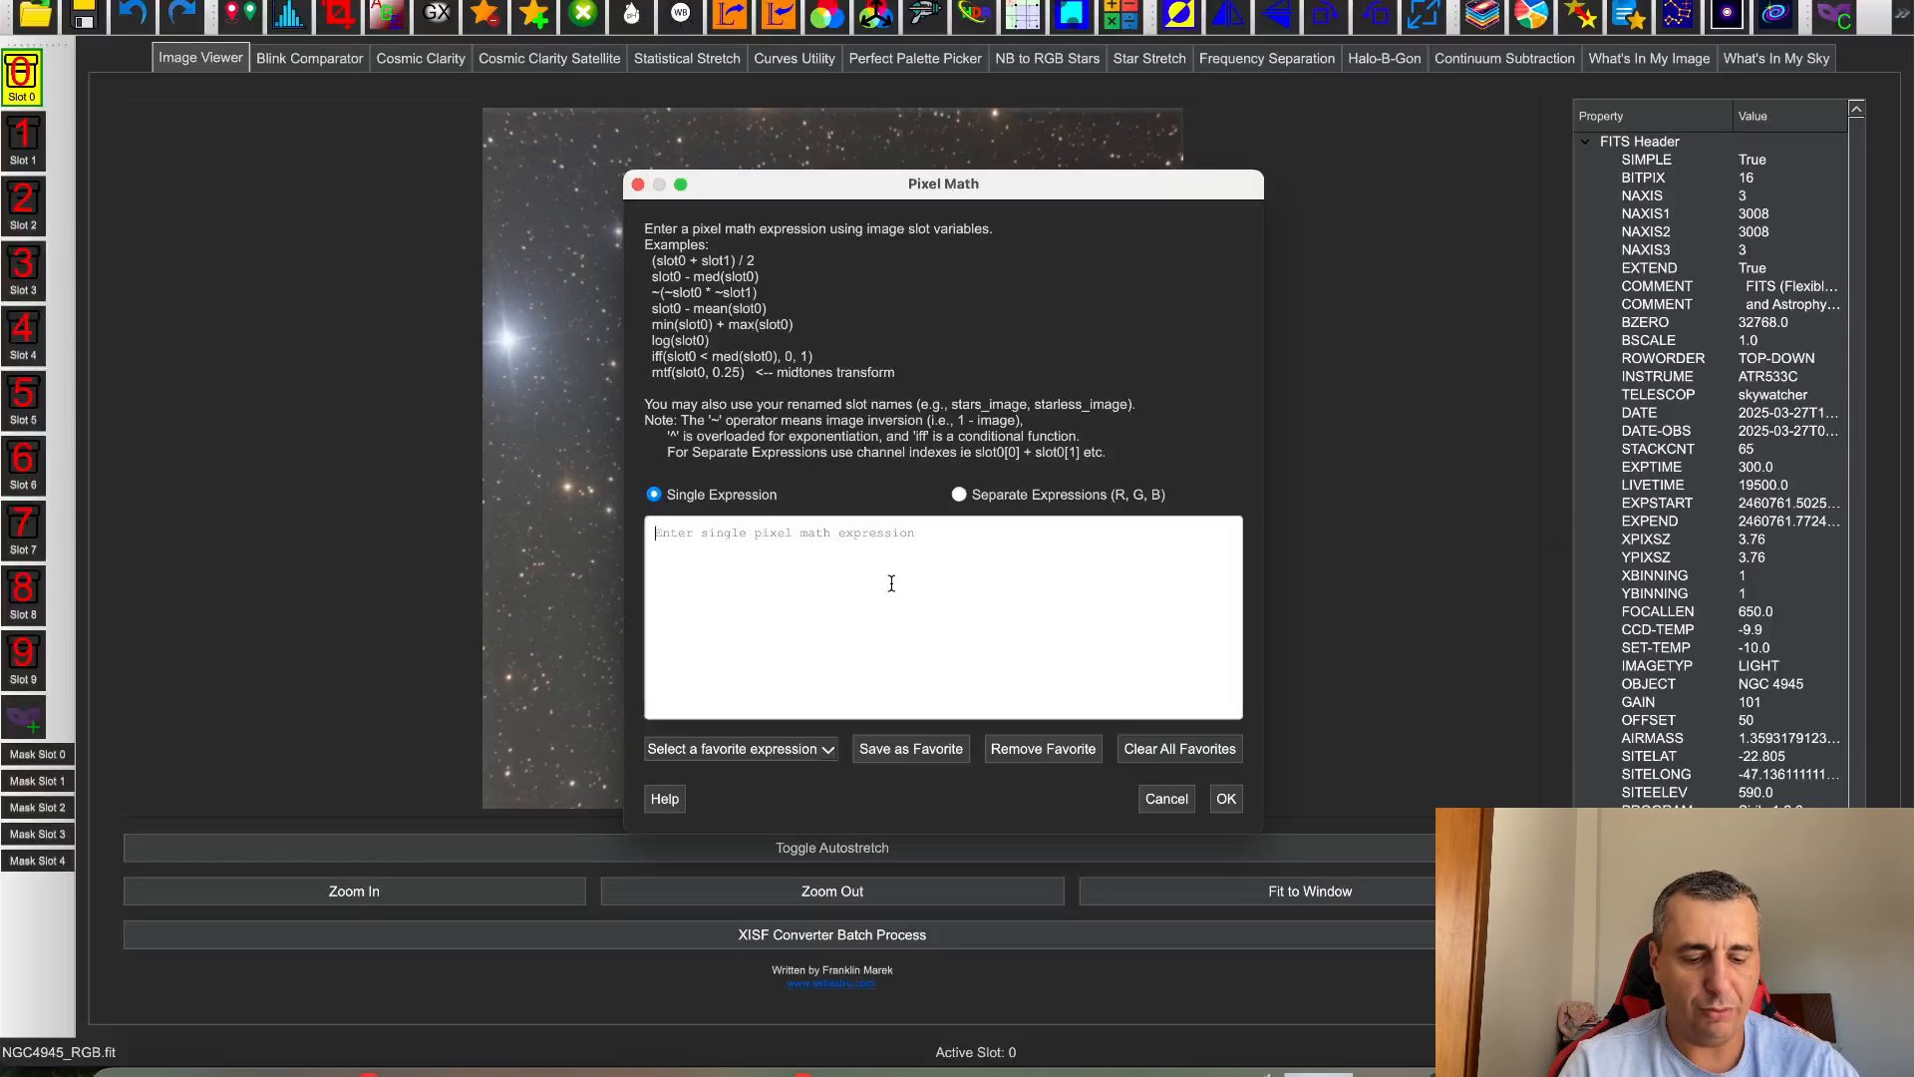
{"action": "type", "text": "slot0-min"}
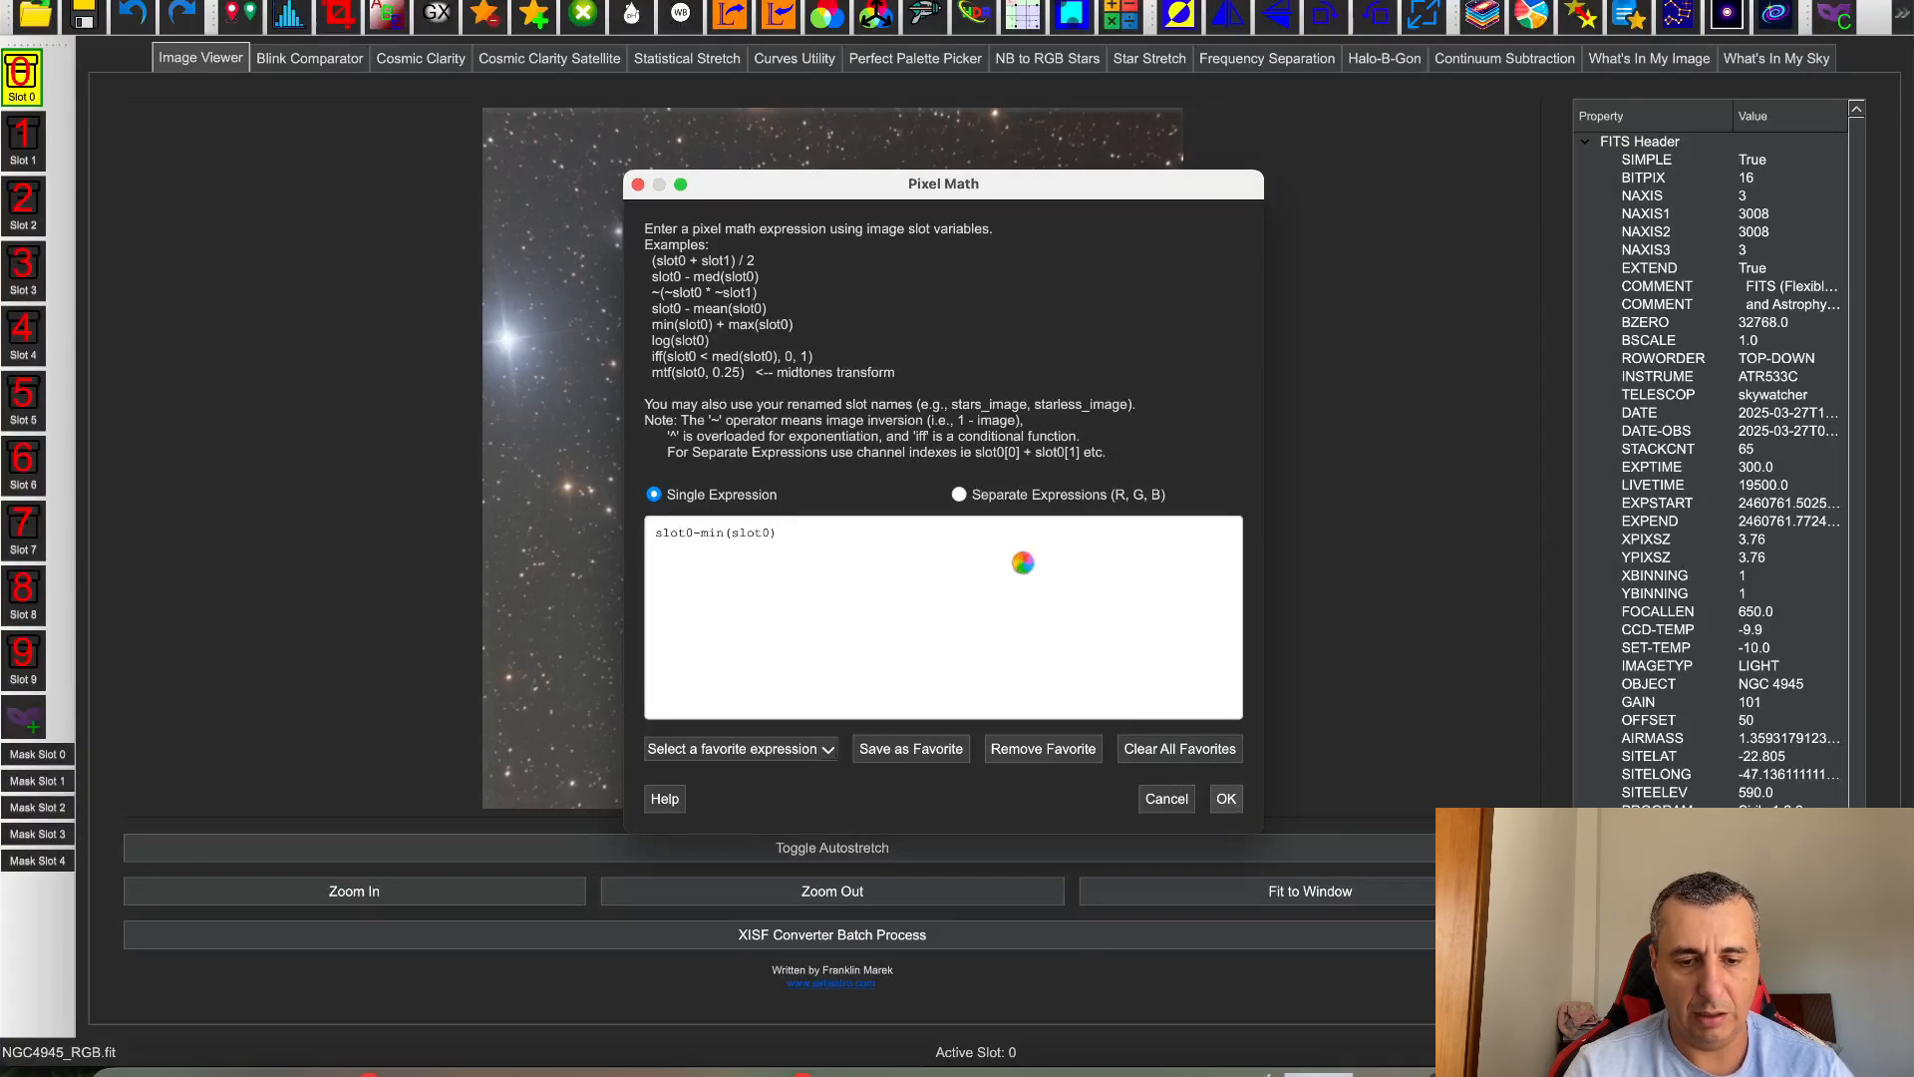
{"action": "left_click", "coordinate": [1097, 534]}
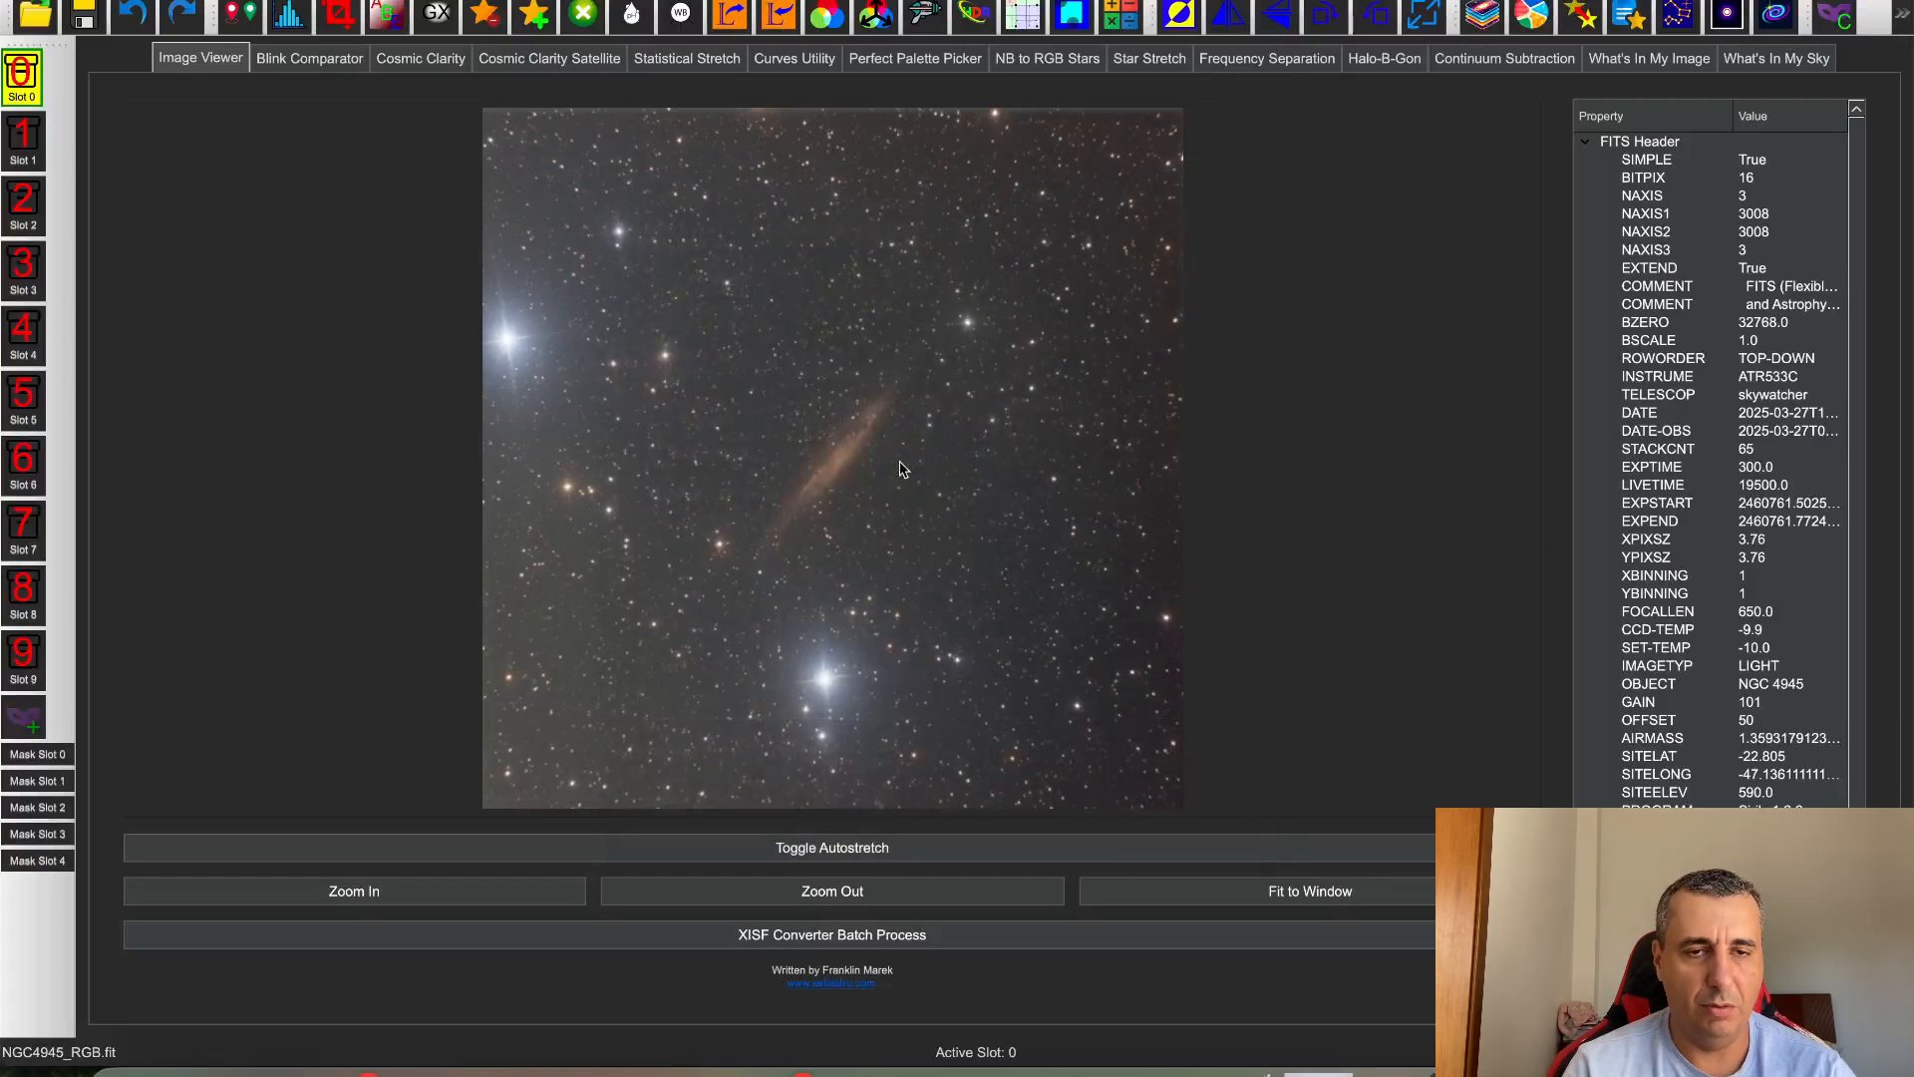
{"action": "left_click", "coordinate": [288, 14]}
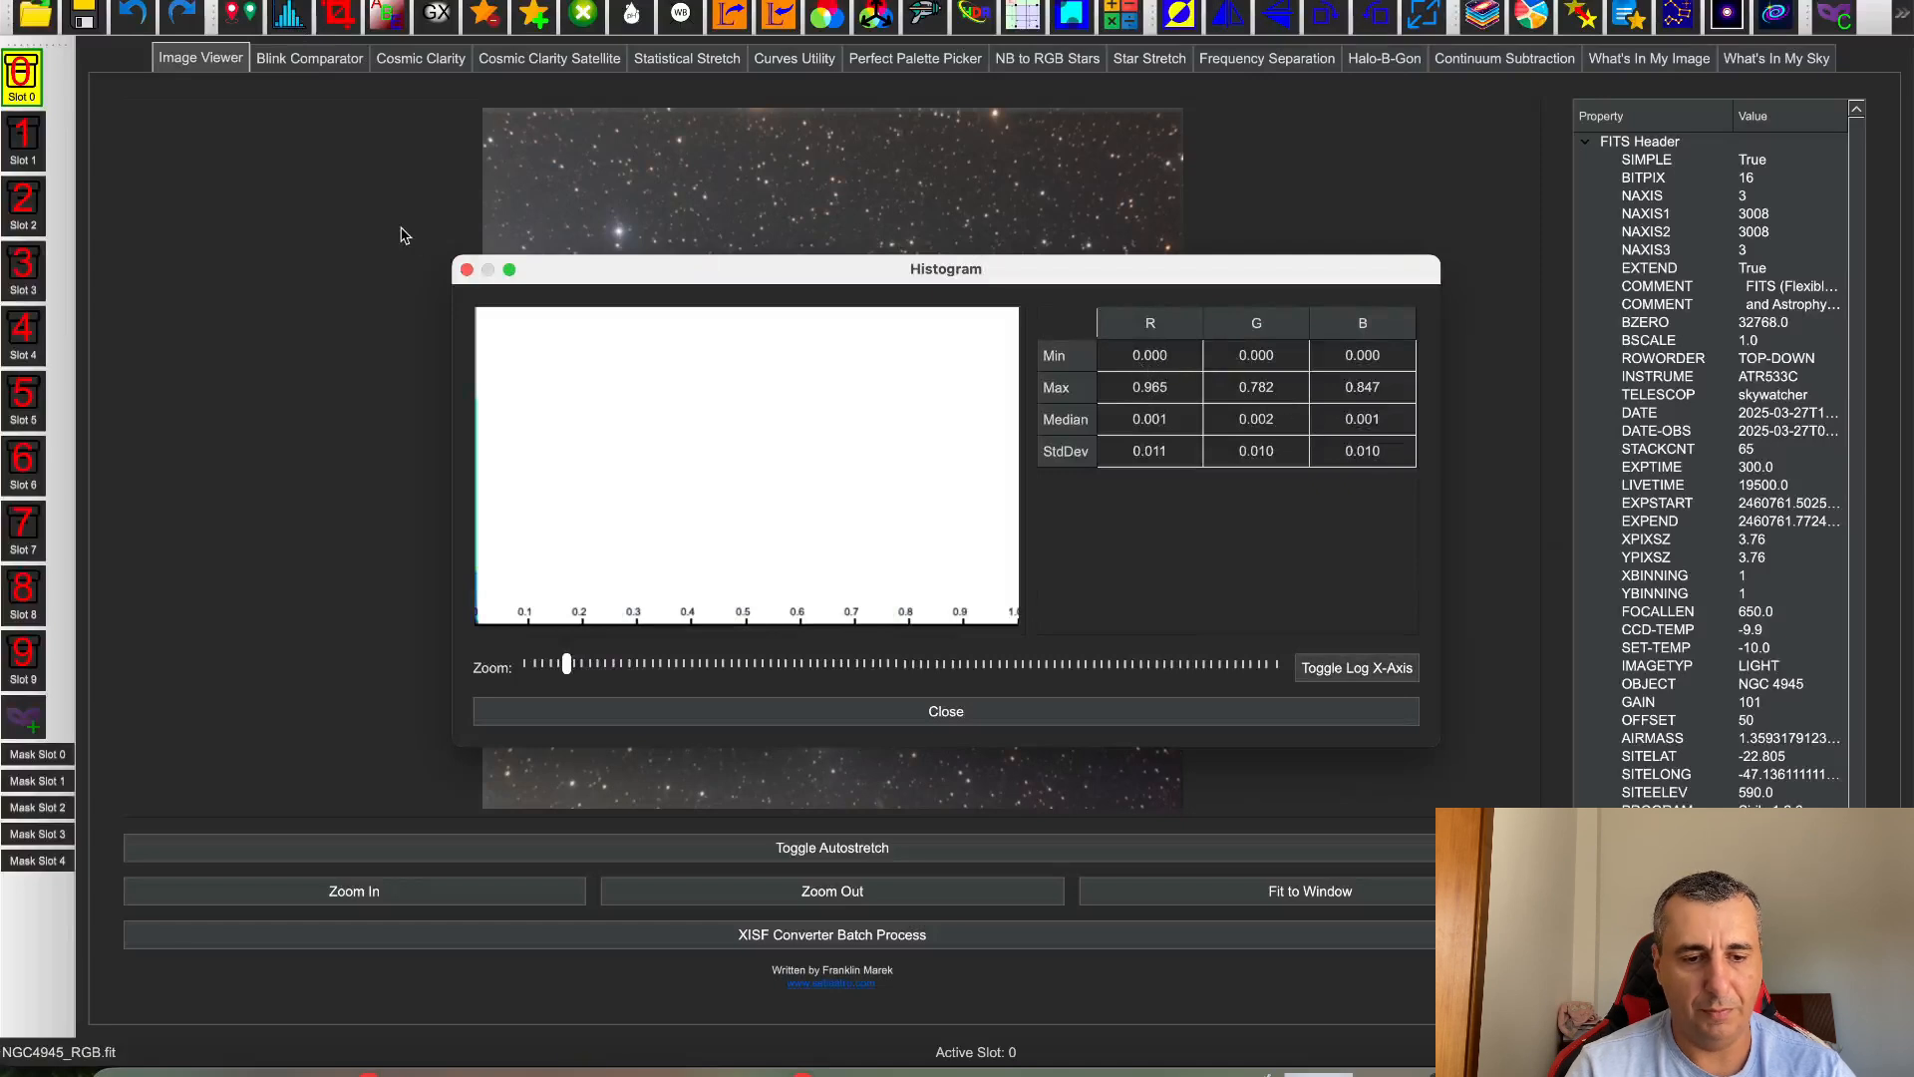
{"action": "left_click", "coordinate": [466, 270]}
Save the image over NGC4945_RGB.fit in the NGC4945 folder with 32-bit floating point depth
{"action": "left_click", "coordinate": [86, 17]}
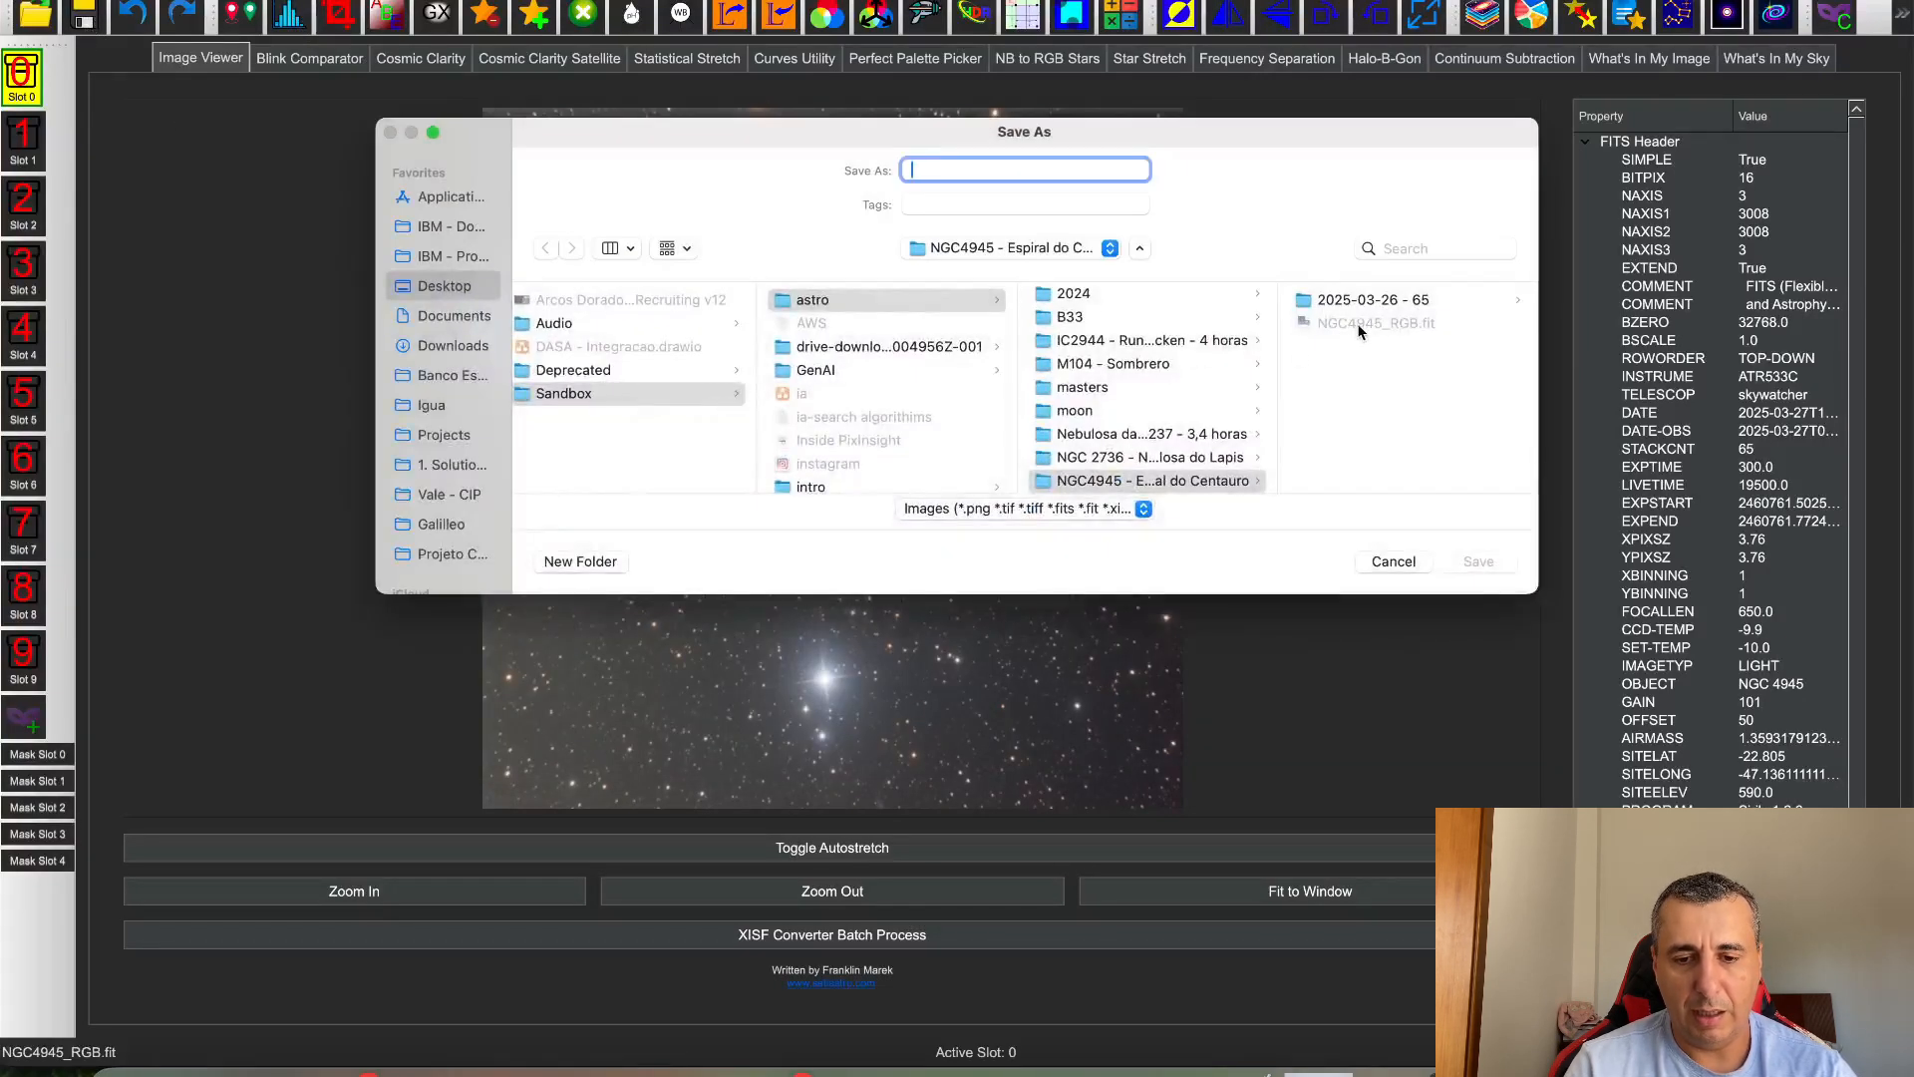
{"action": "left_click", "coordinate": [1359, 327]}
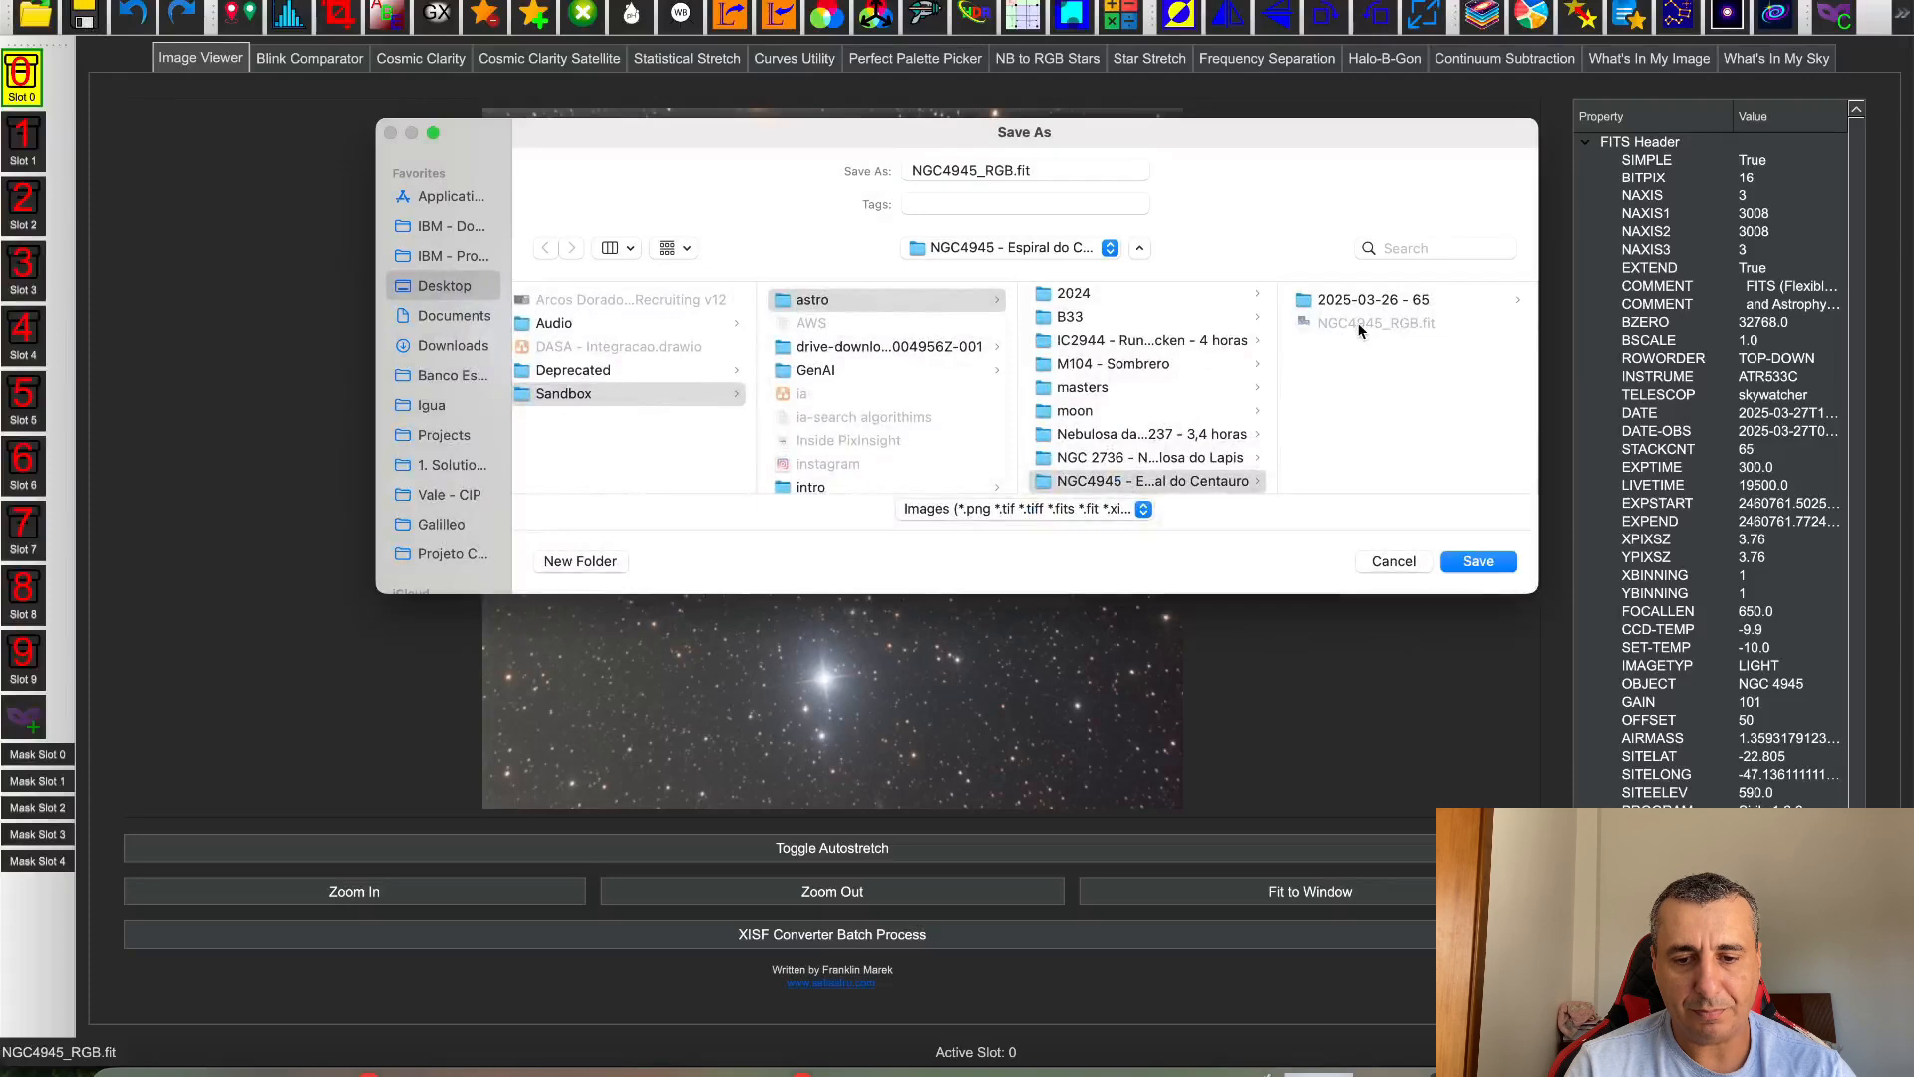
{"action": "left_click", "coordinate": [1486, 558]}
{"action": "left_click", "coordinate": [1036, 460]}
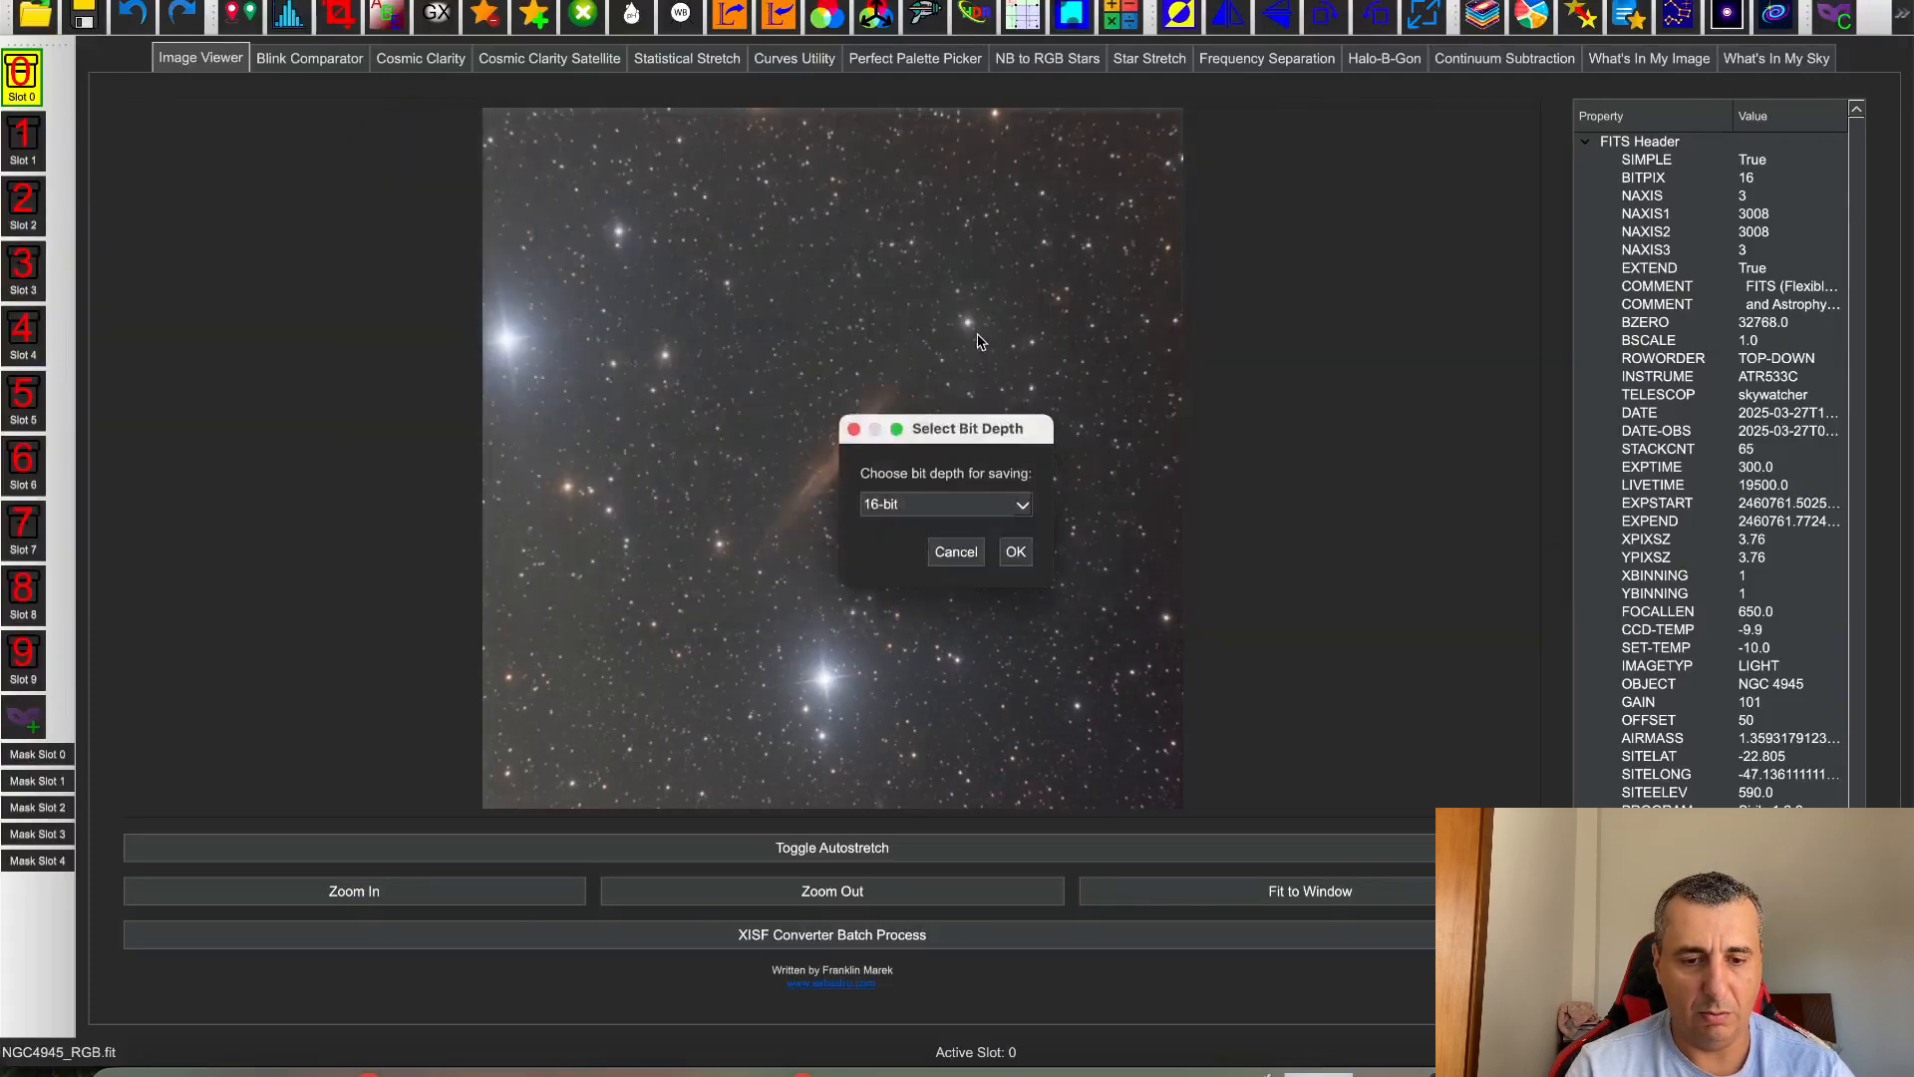
{"action": "left_click", "coordinate": [977, 503]}
{"action": "left_click", "coordinate": [950, 524]}
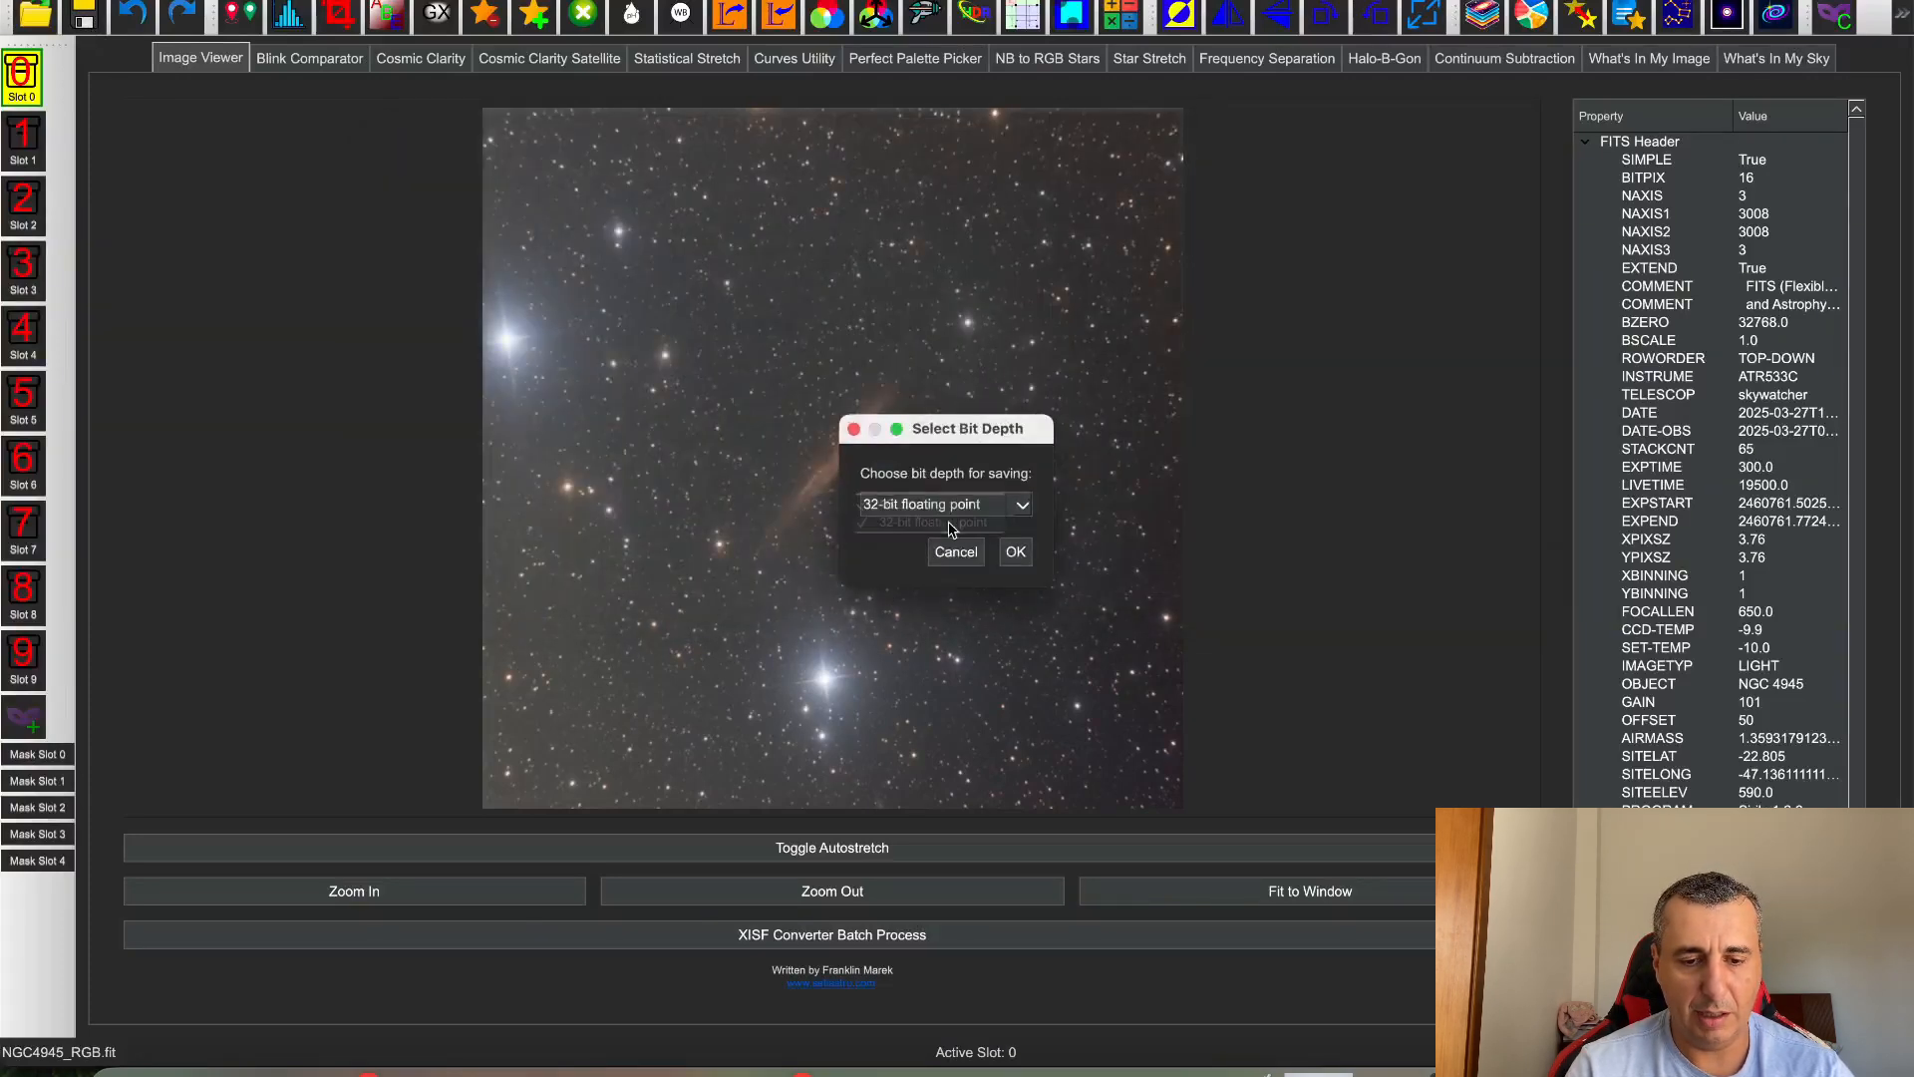
{"action": "left_click", "coordinate": [1015, 552]}
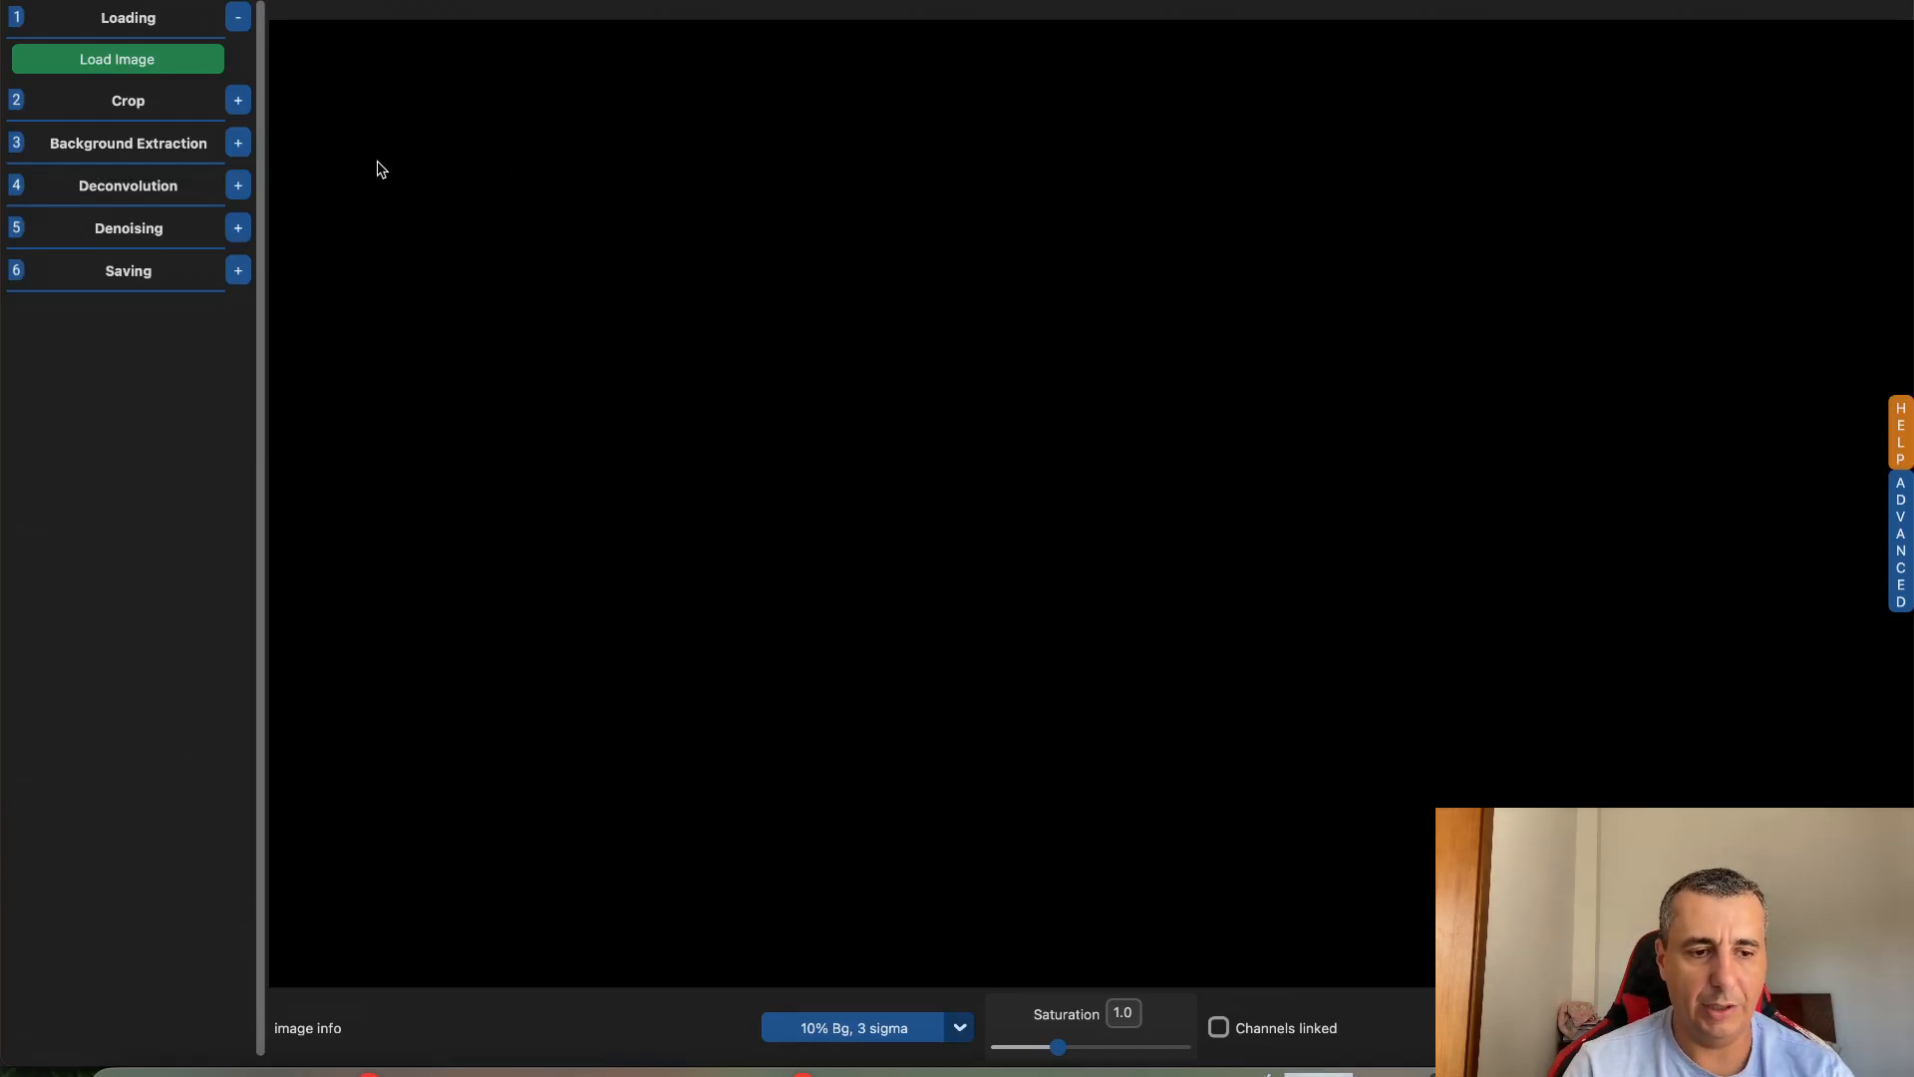
{"action": "left_click", "coordinate": [242, 194]}
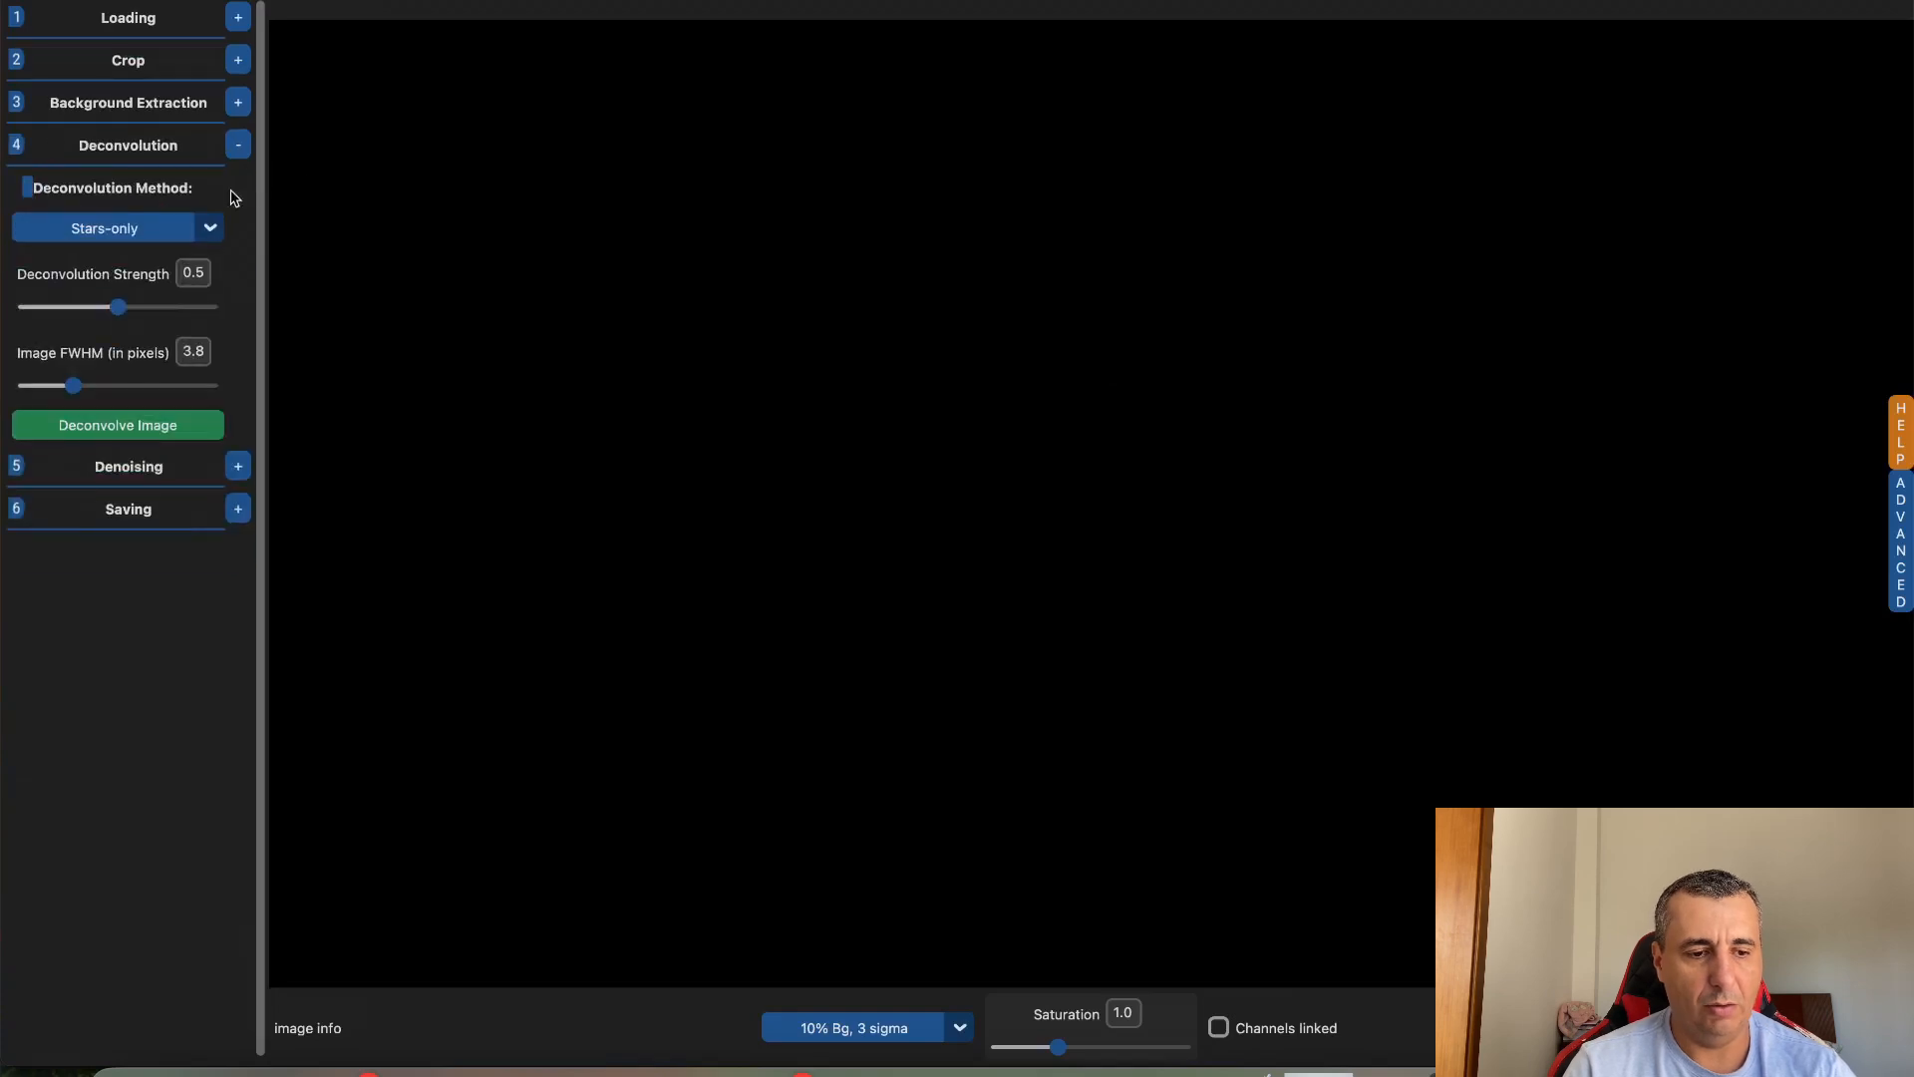
{"action": "left_click", "coordinate": [230, 149]}
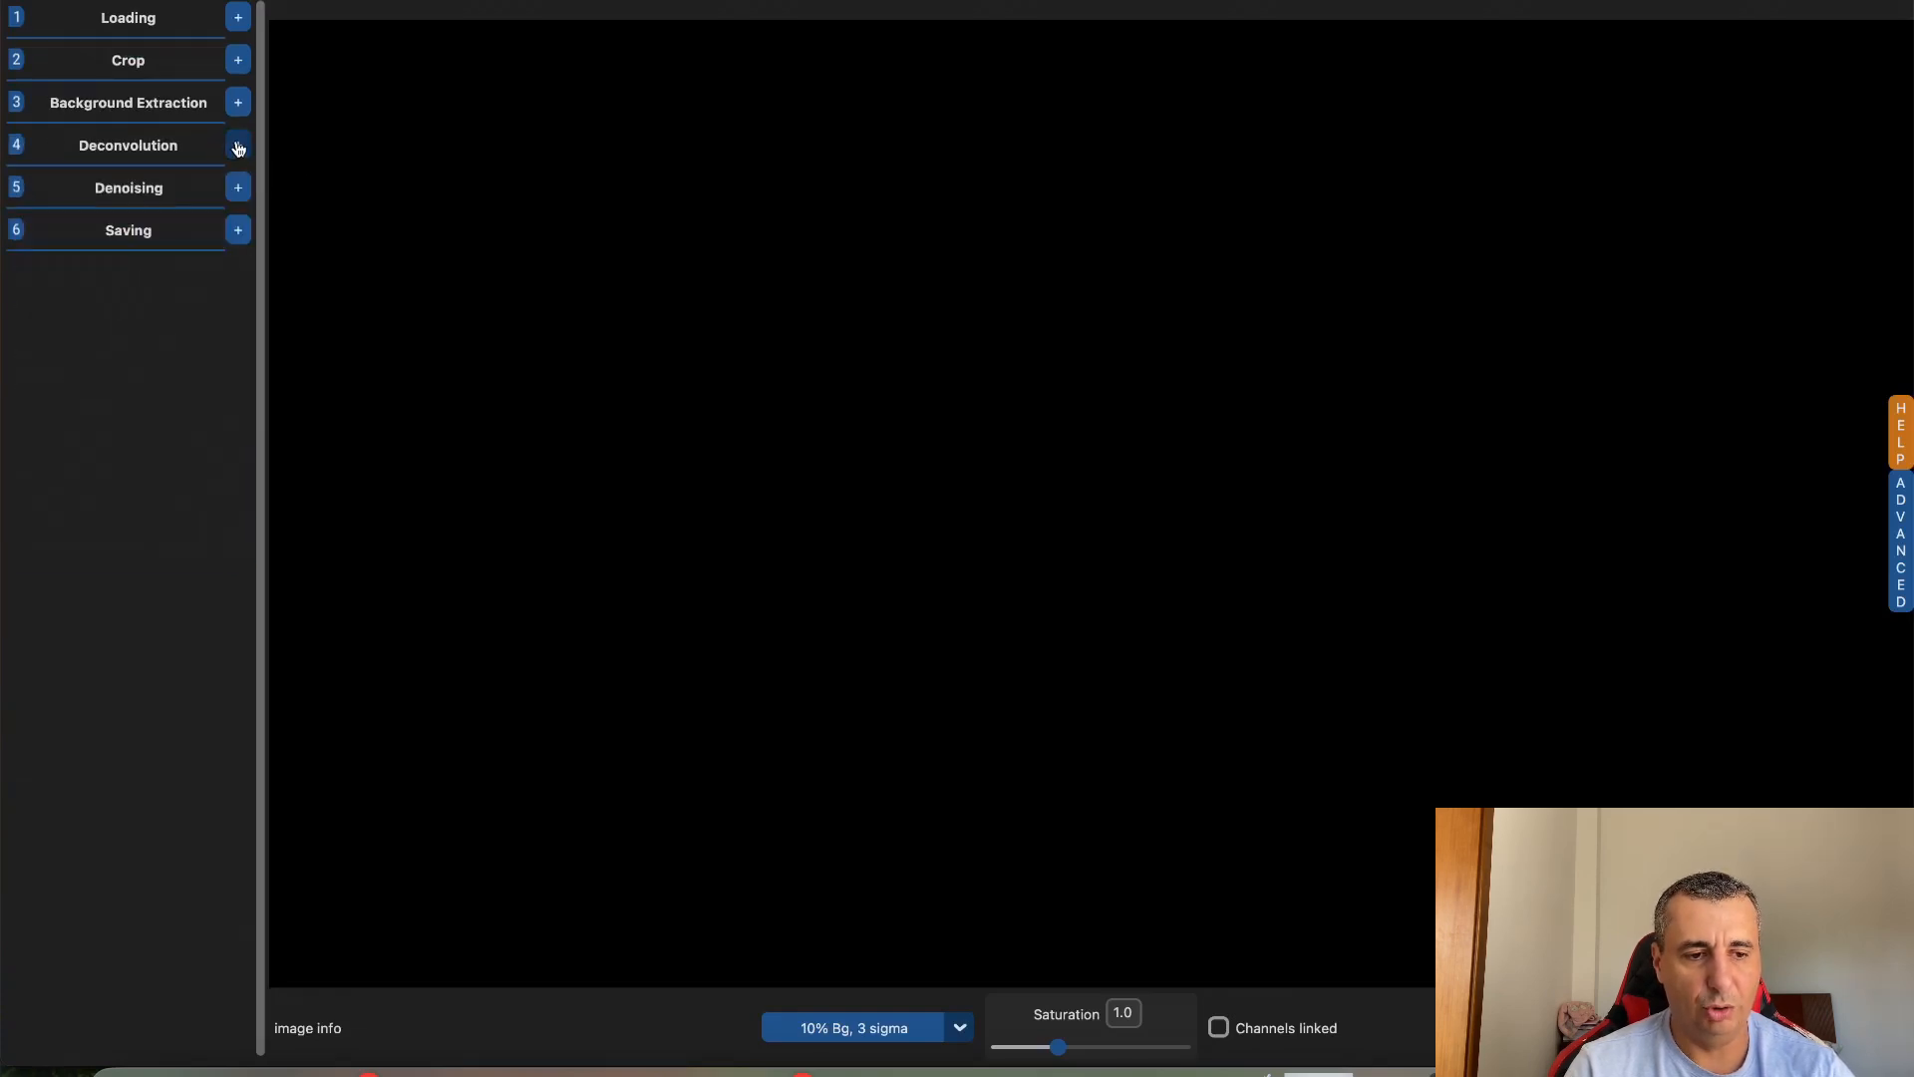
{"action": "left_click", "coordinate": [236, 17]}
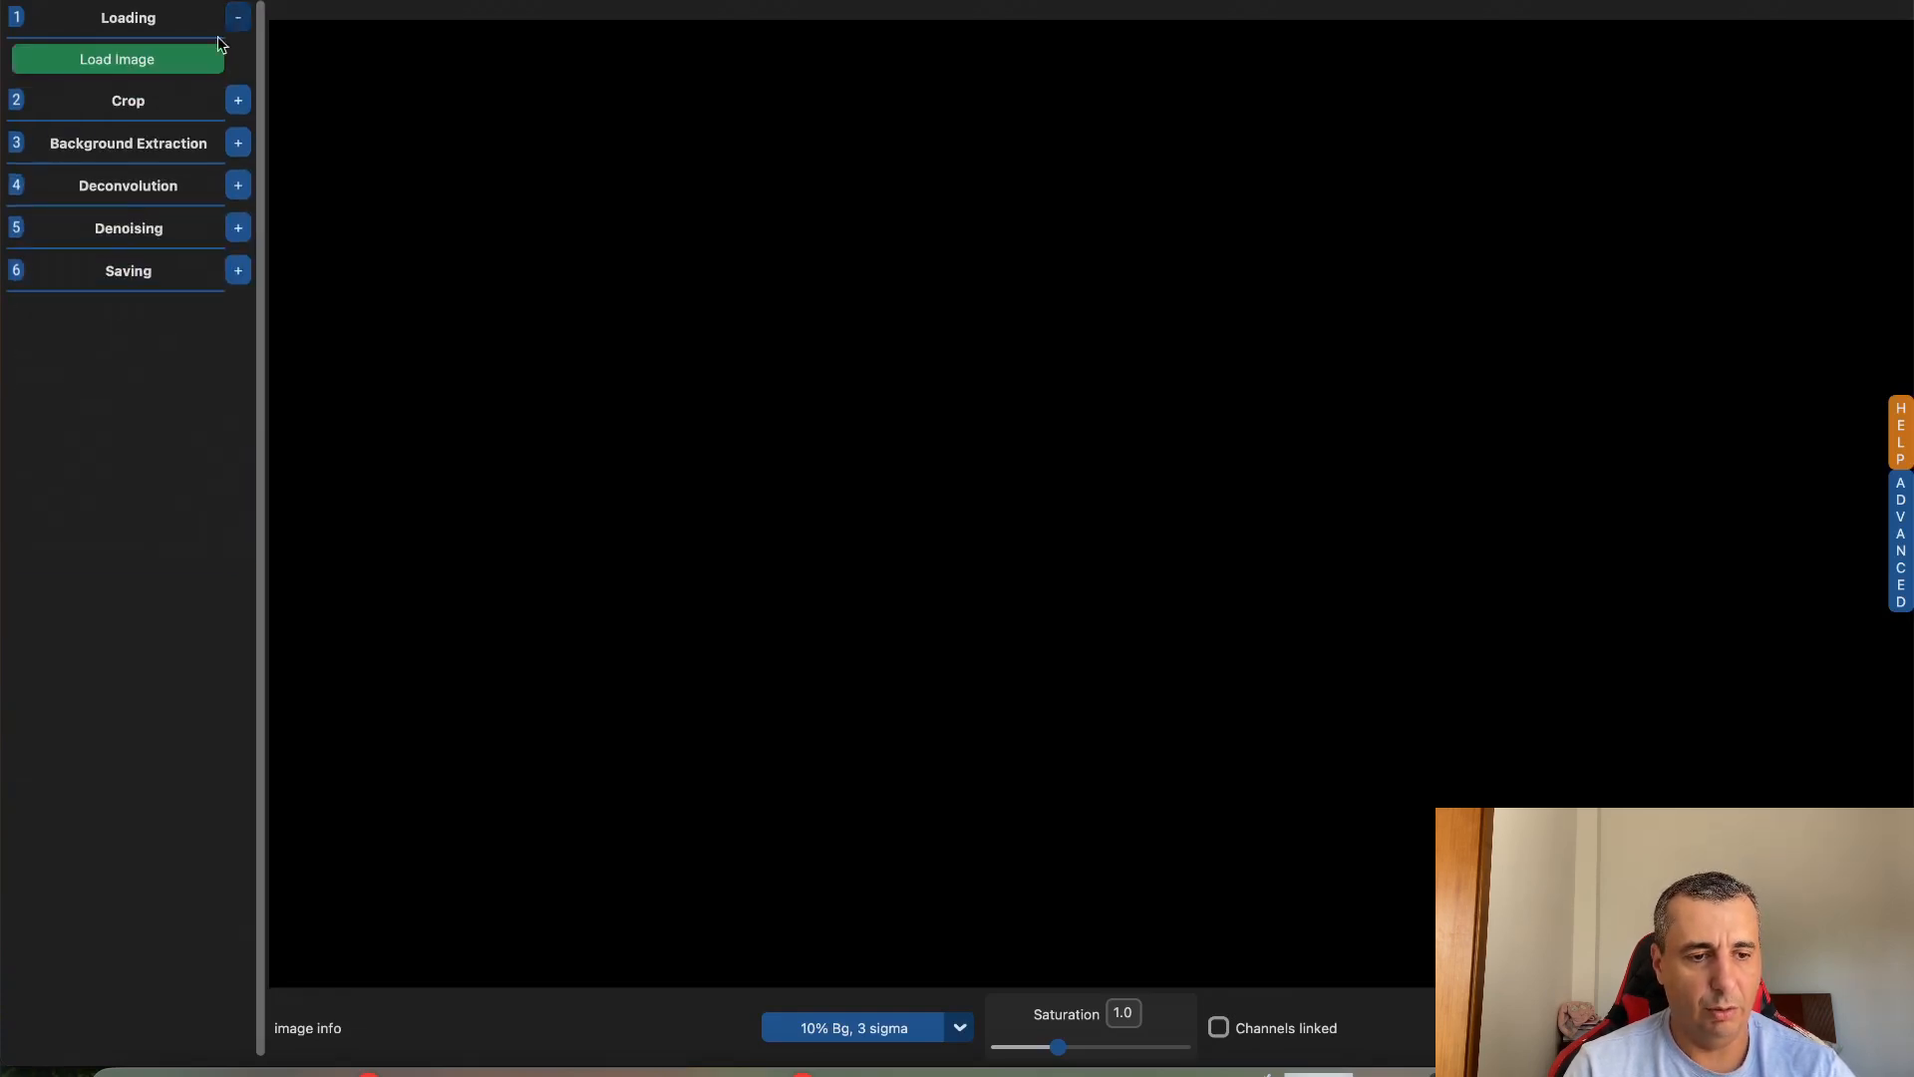
Load the NGC4945_RGB.fit image from the "NGC4945 - Espiral do Centauro" folder inside astro
{"action": "left_click", "coordinate": [151, 70]}
{"action": "left_click", "coordinate": [857, 151]}
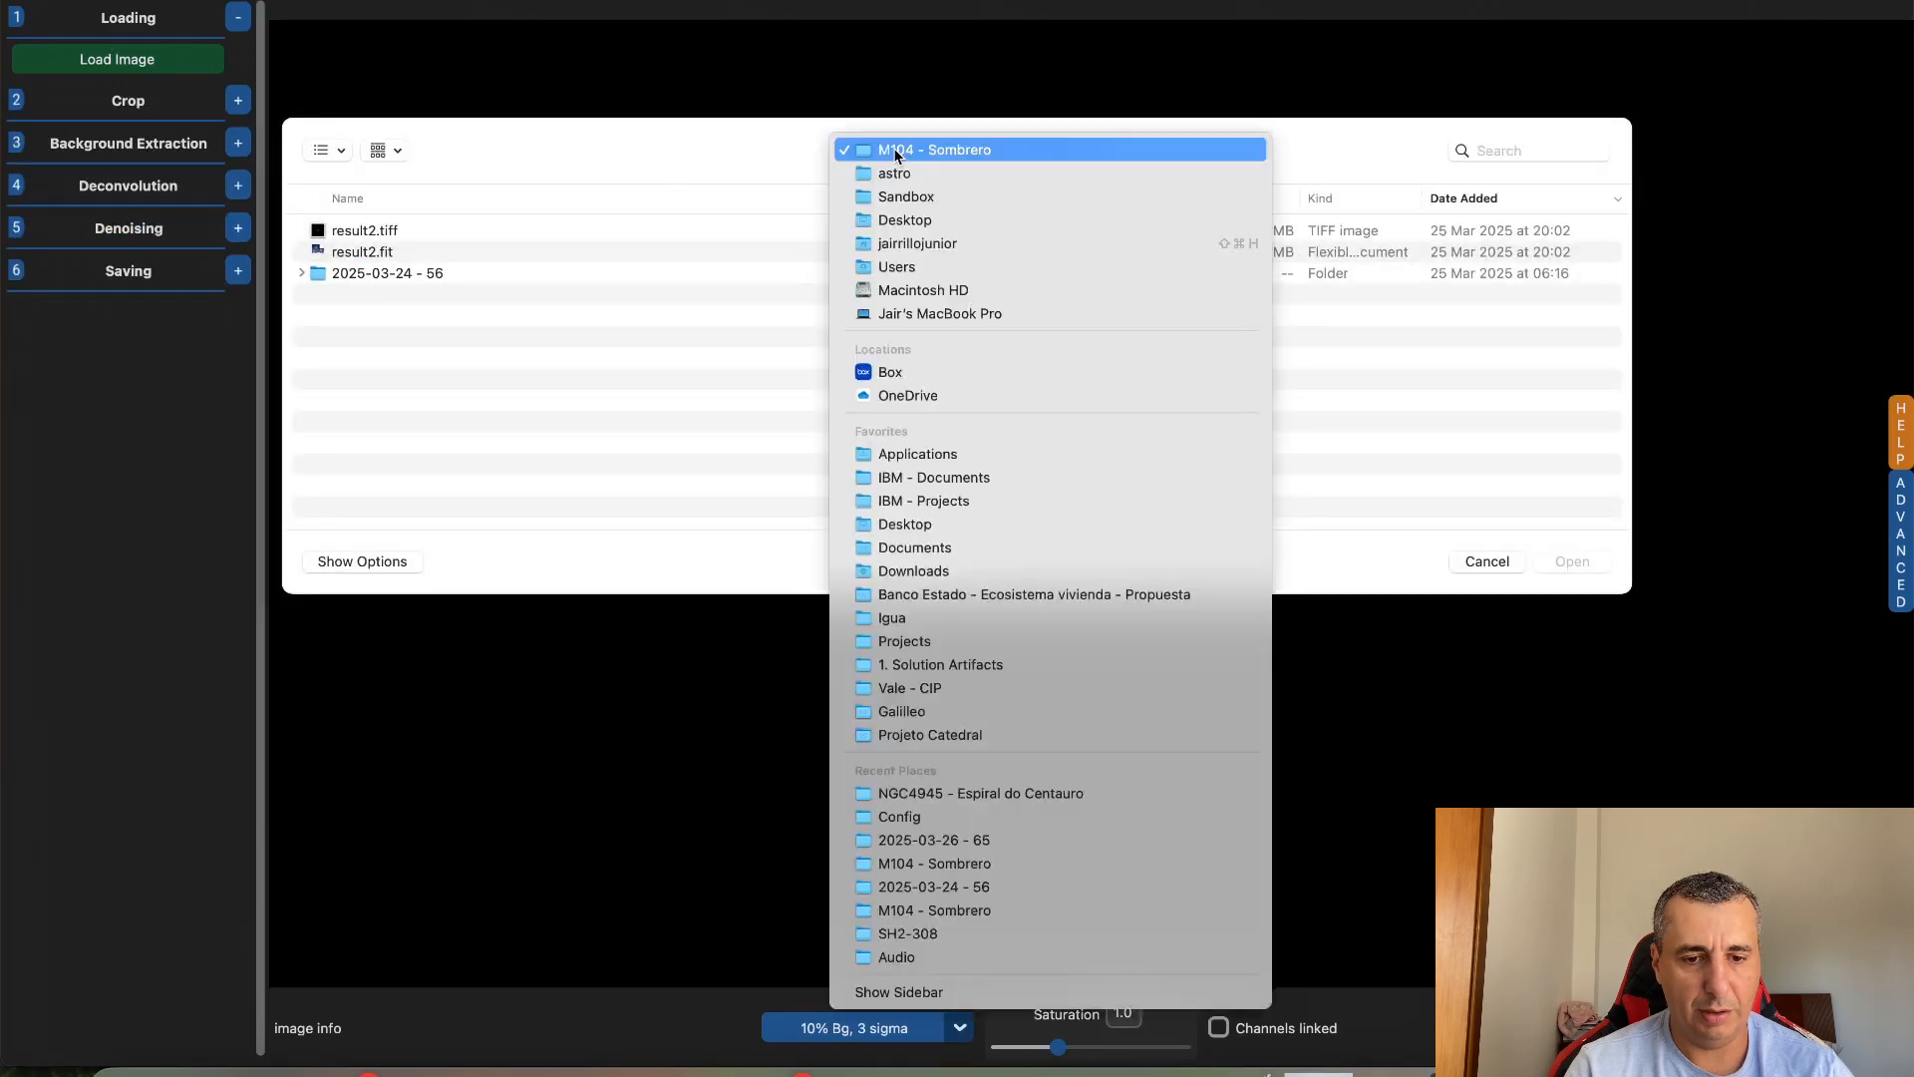
{"action": "left_click", "coordinate": [903, 178]}
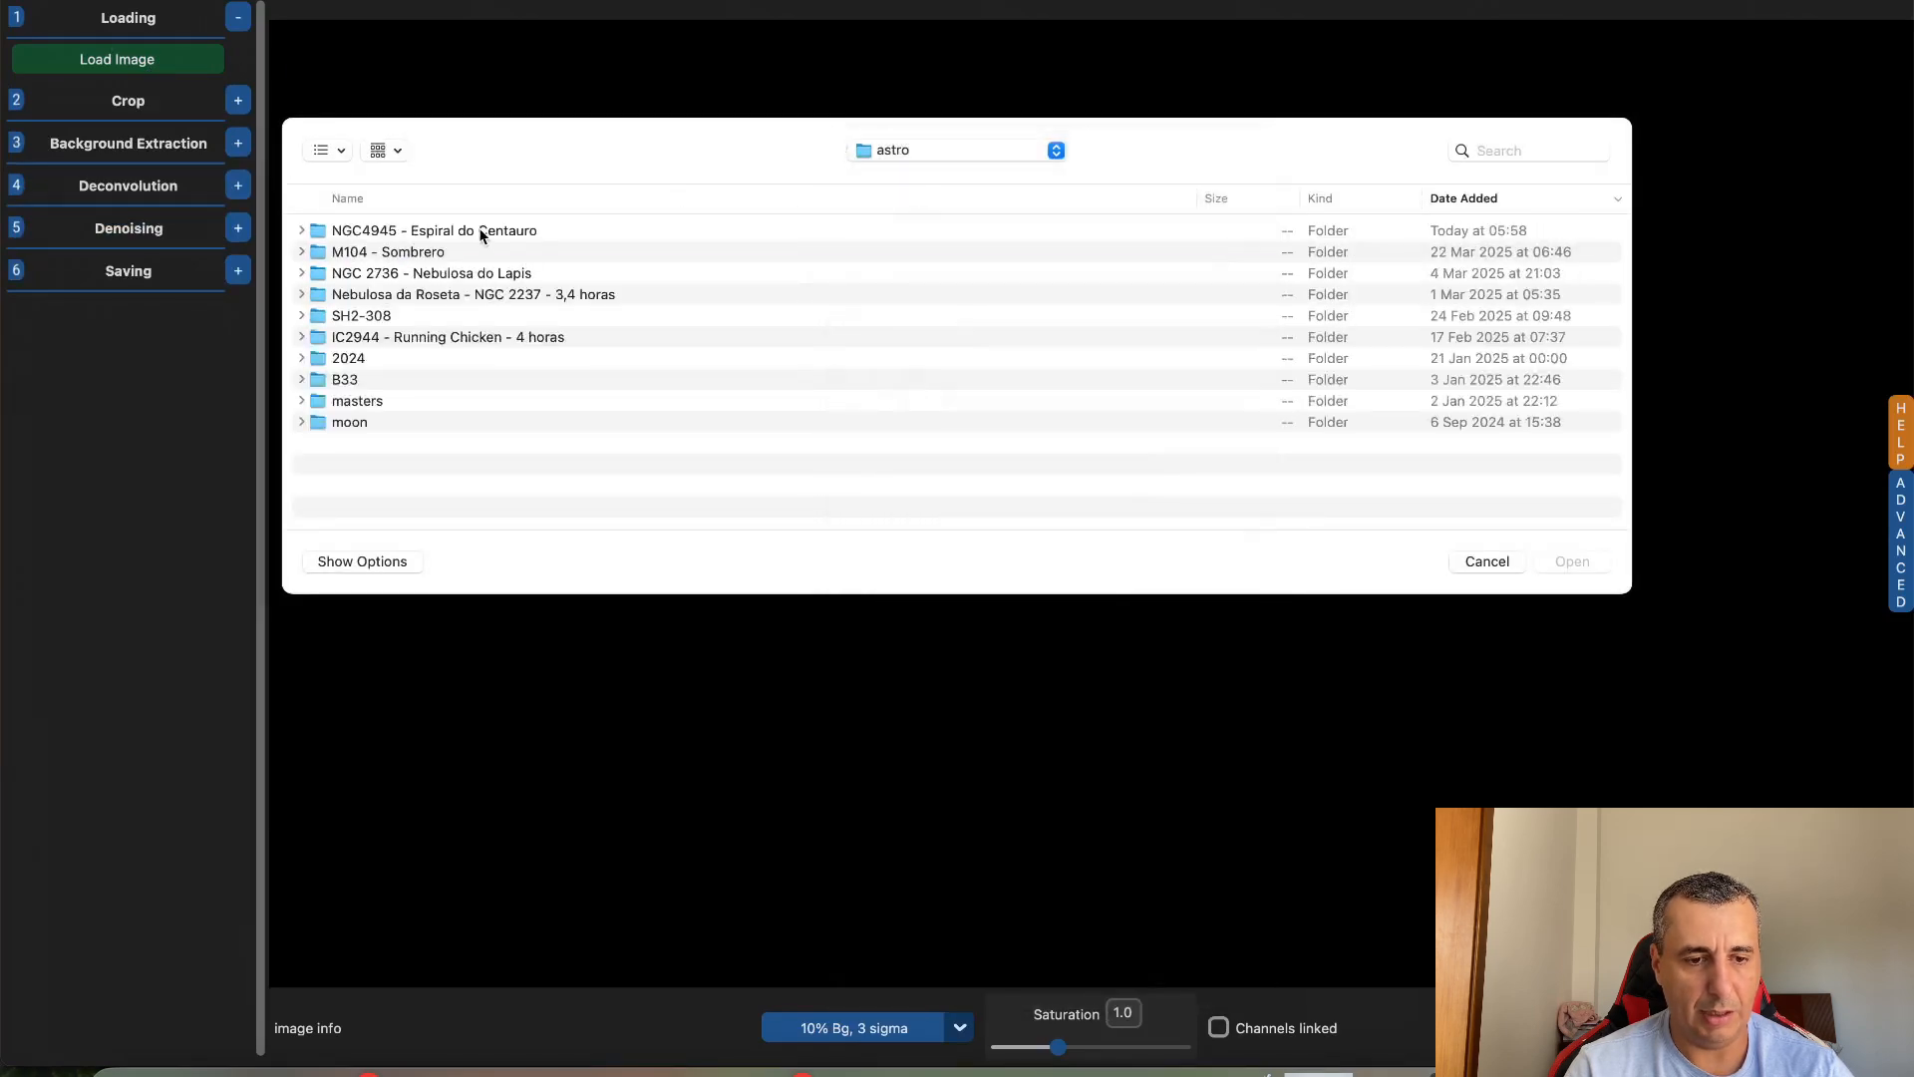
{"action": "double_click", "coordinate": [483, 231]}
{"action": "left_click", "coordinate": [445, 230]}
{"action": "double_click", "coordinate": [445, 231]}
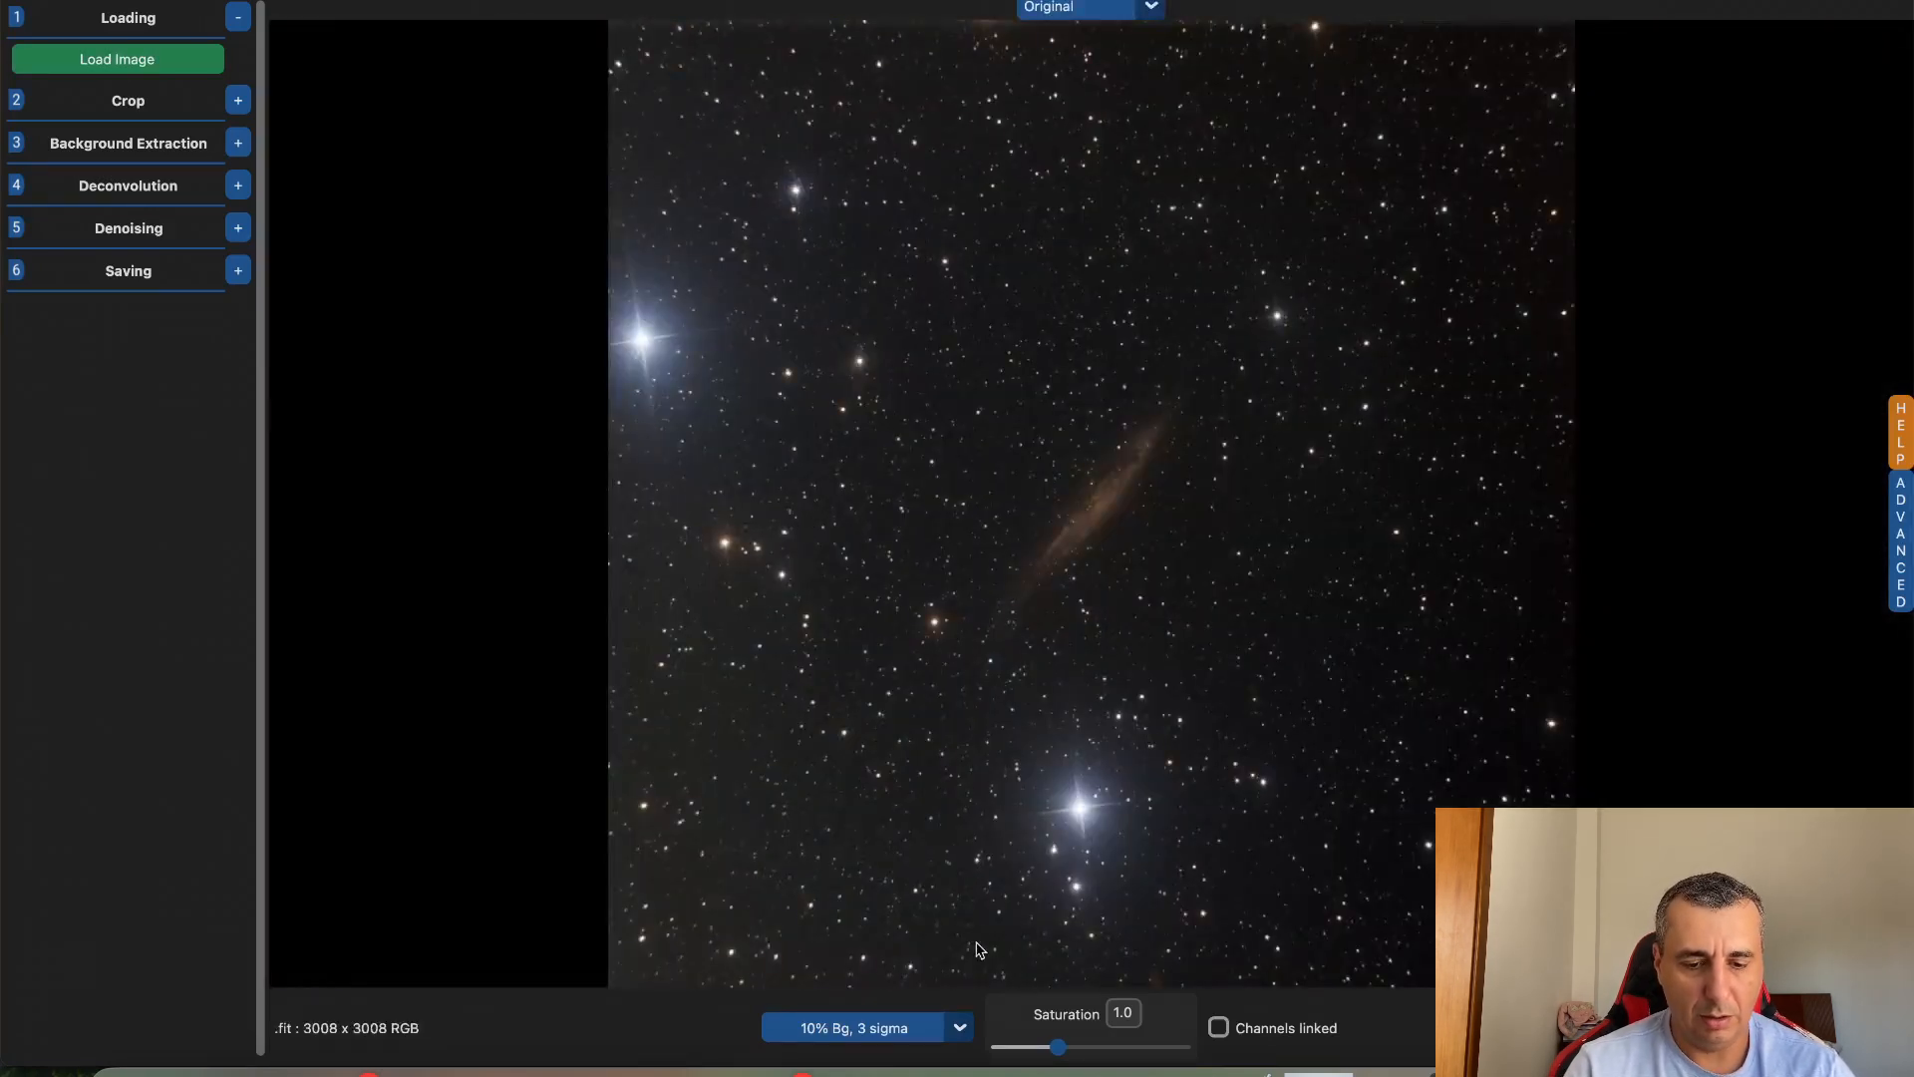
Set the preview stretch to 30% Bg, 2 sigma and crop a thin strip off all four edges of the galaxy image
{"action": "left_click", "coordinate": [960, 1028]}
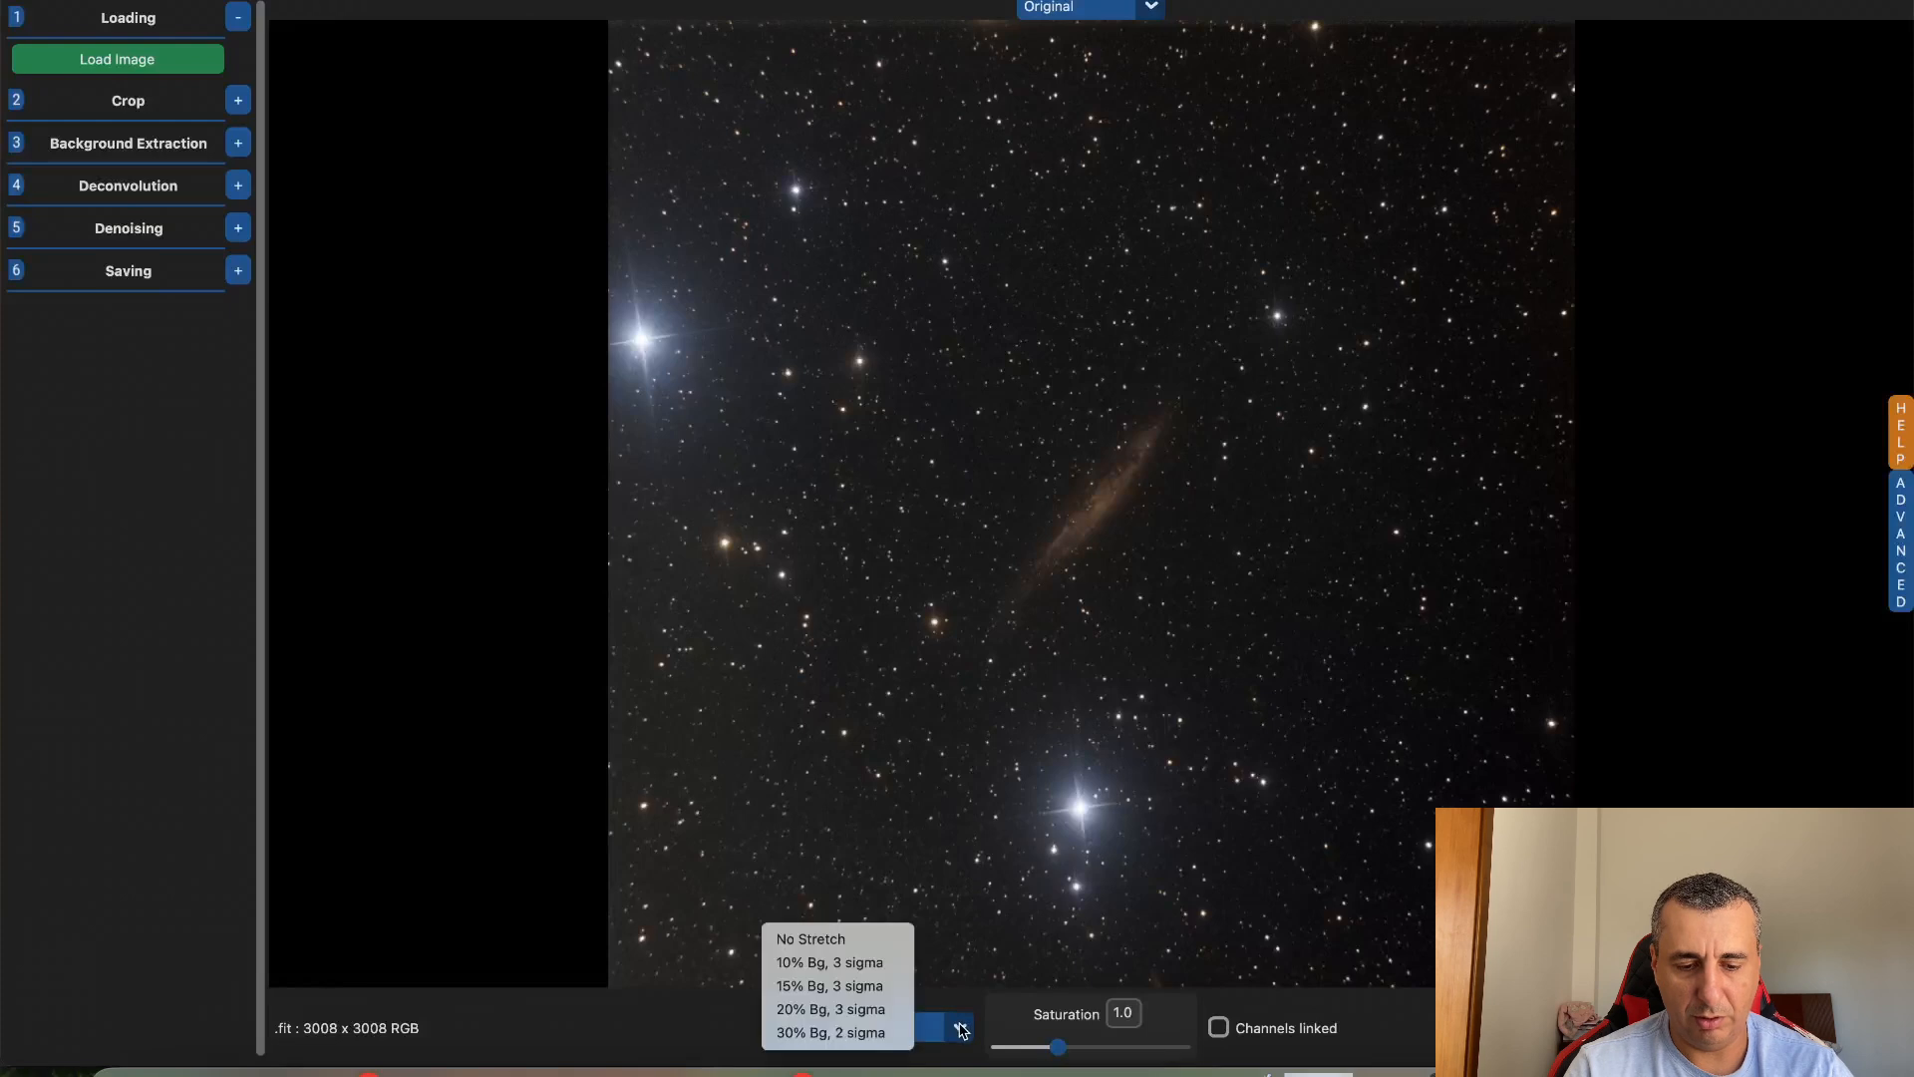
{"action": "left_click", "coordinate": [886, 1035]}
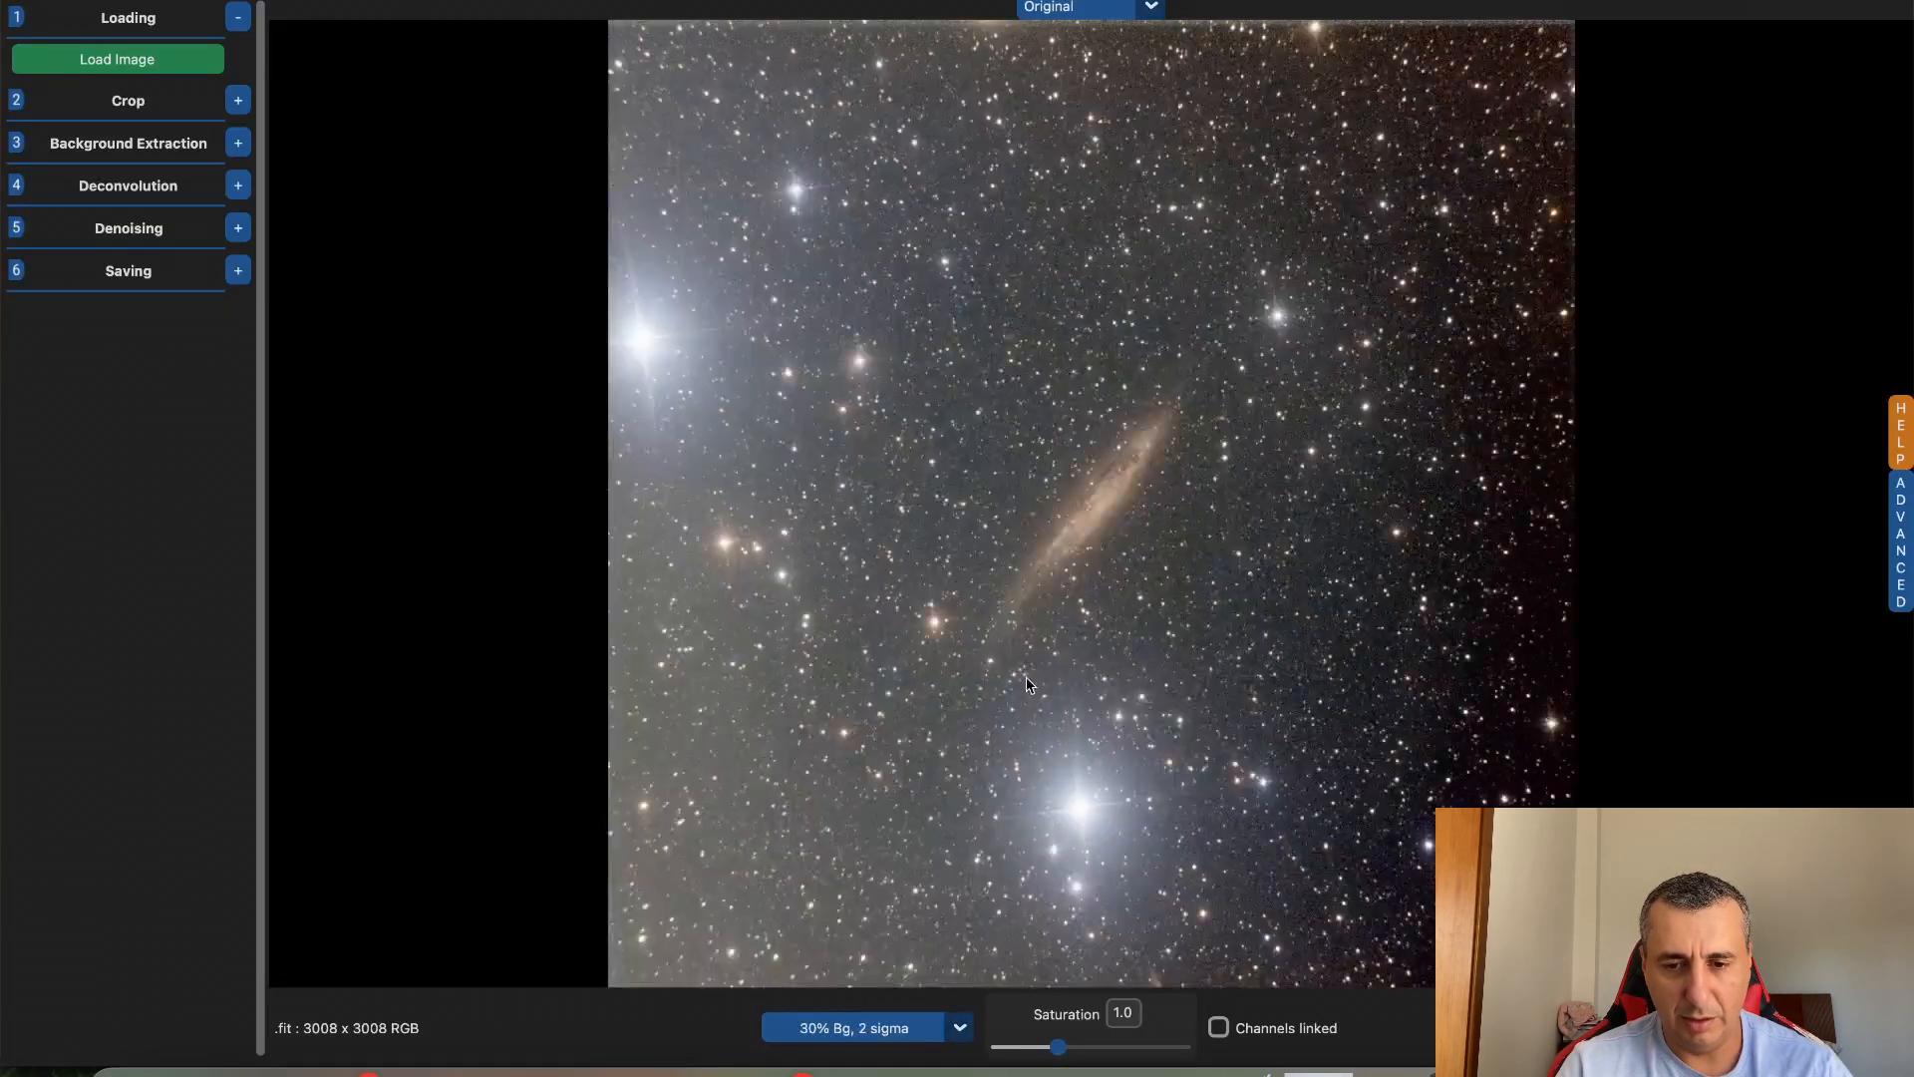
{"action": "left_click", "coordinate": [238, 100]}
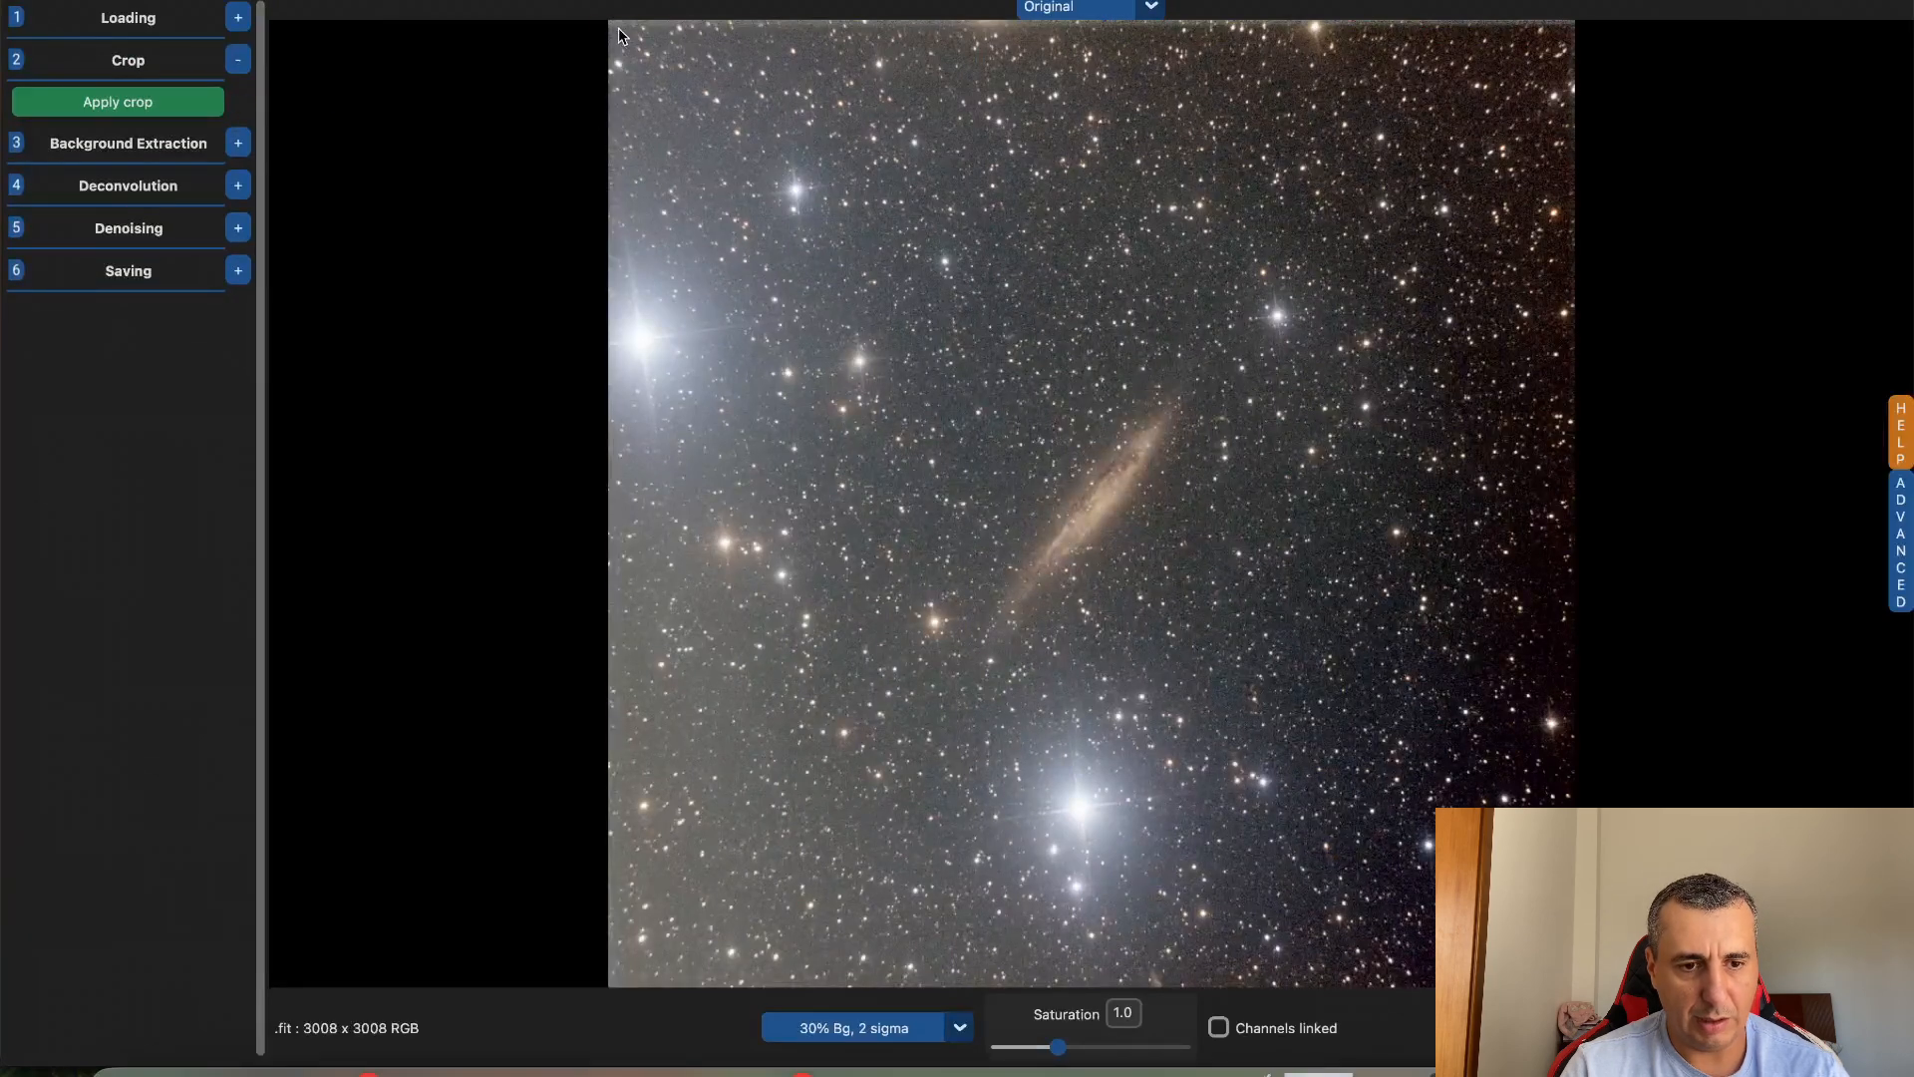
{"action": "left_click_drag", "start_coordinate": [612, 24], "coordinate": [621, 35]}
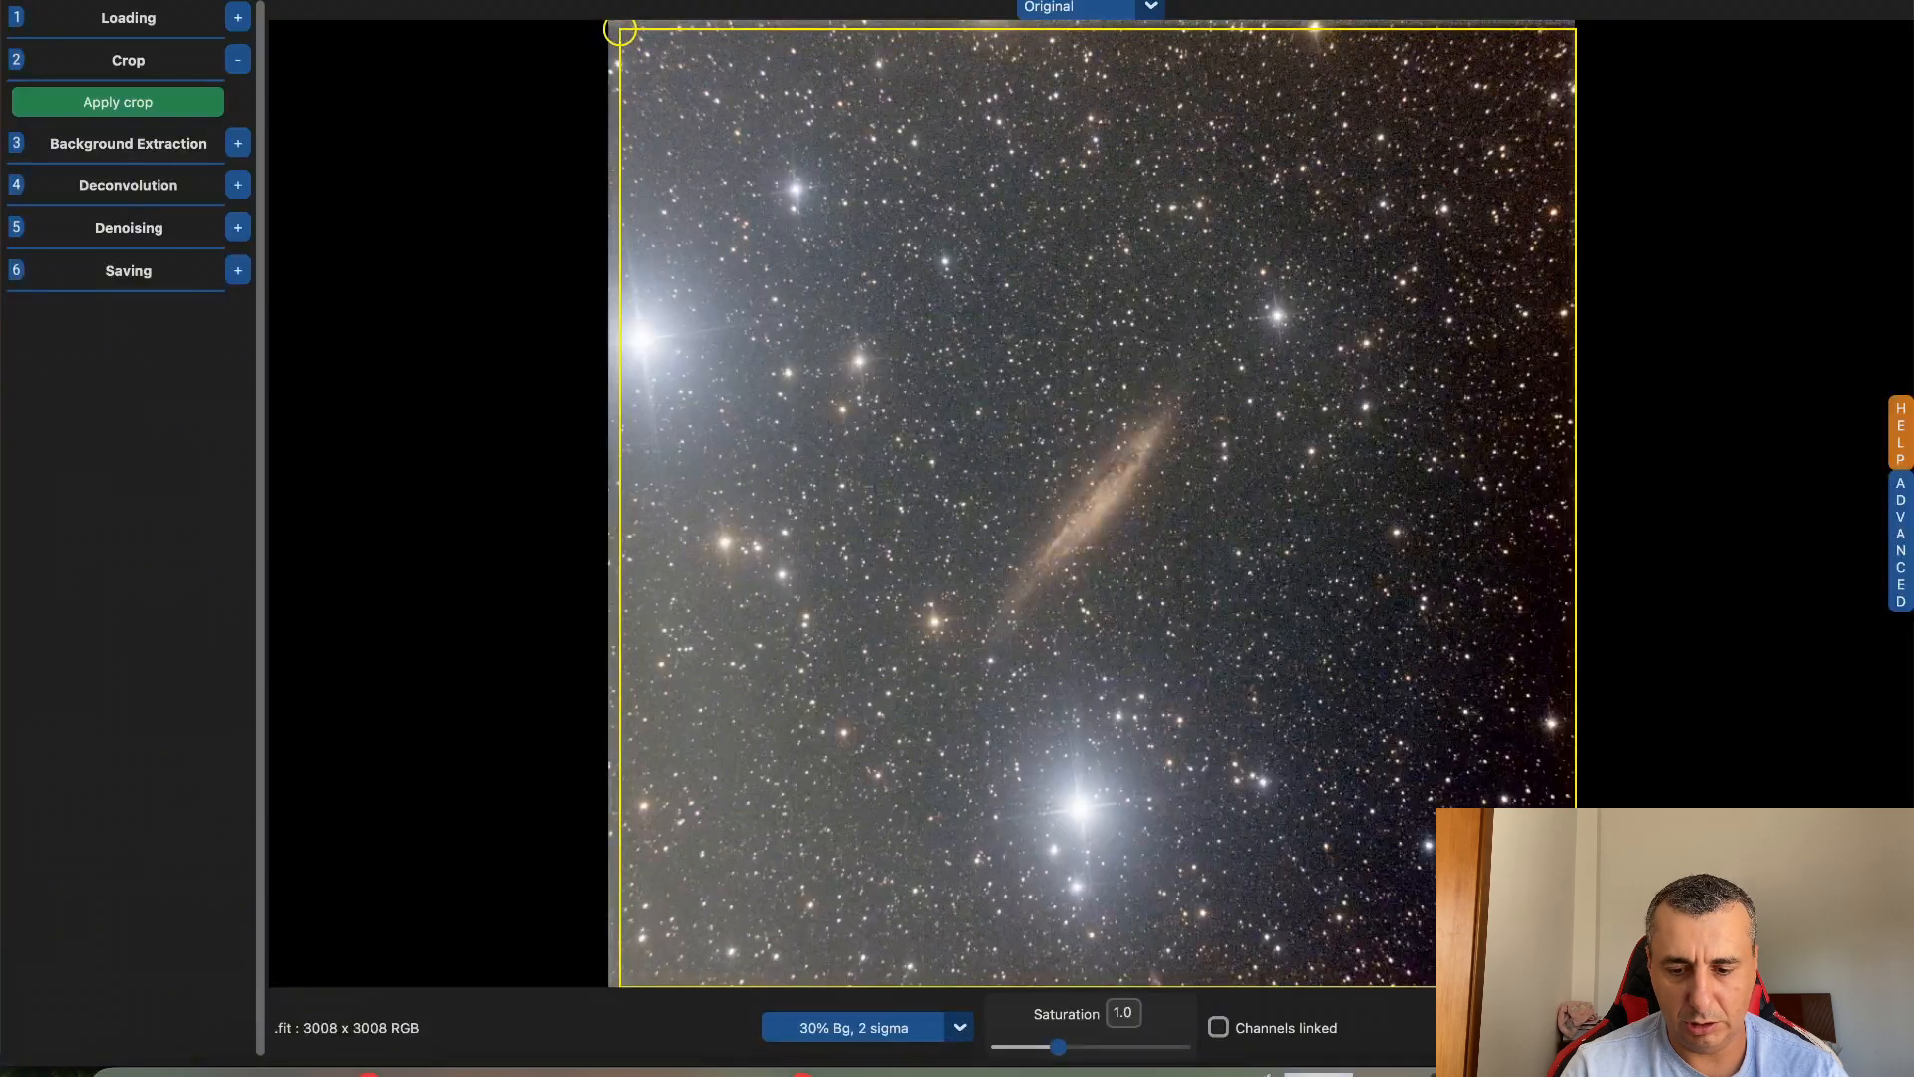
{"action": "left_click_drag", "start_coordinate": [1575, 987], "coordinate": [1560, 972]}
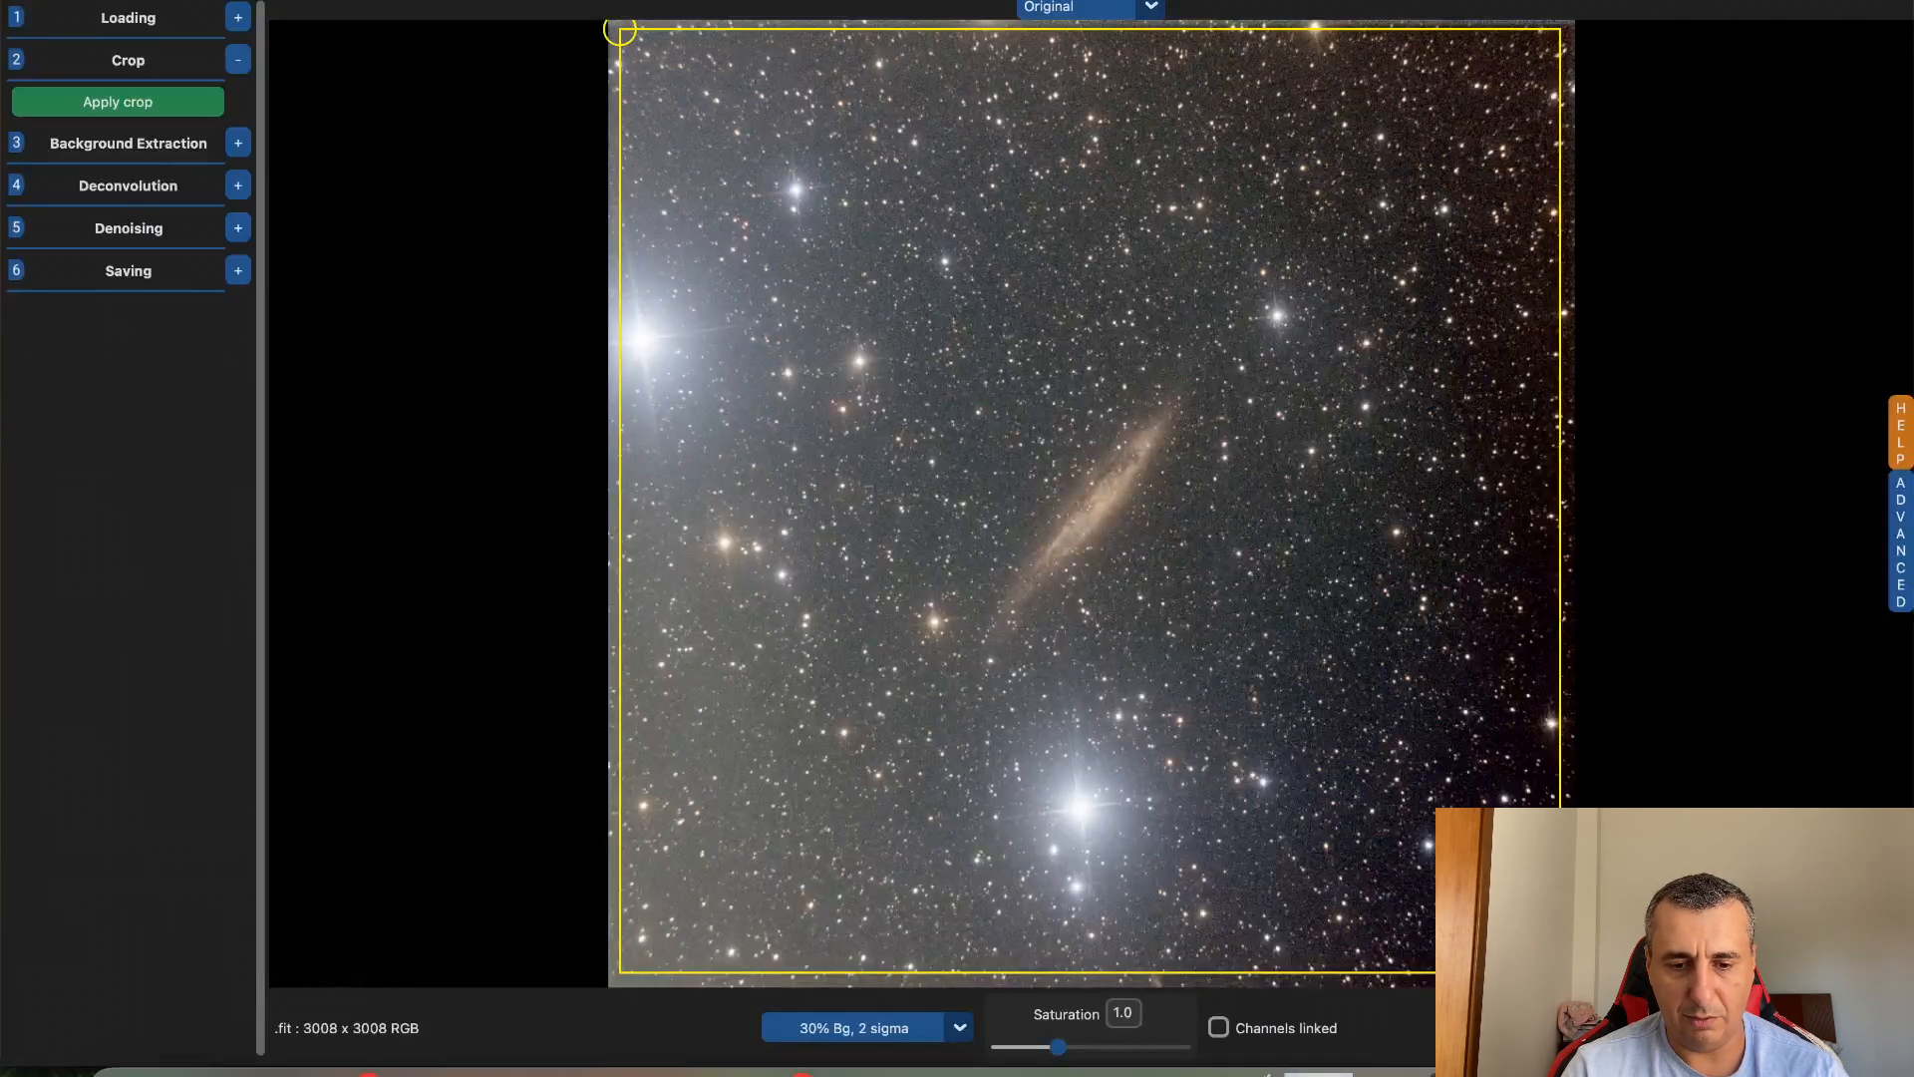
{"action": "left_click_drag", "start_coordinate": [1384, 828], "coordinate": [1414, 784]}
{"action": "left_click_drag", "start_coordinate": [626, 36], "coordinate": [803, 176]}
{"action": "left_click_drag", "start_coordinate": [638, 50], "coordinate": [617, 33]}
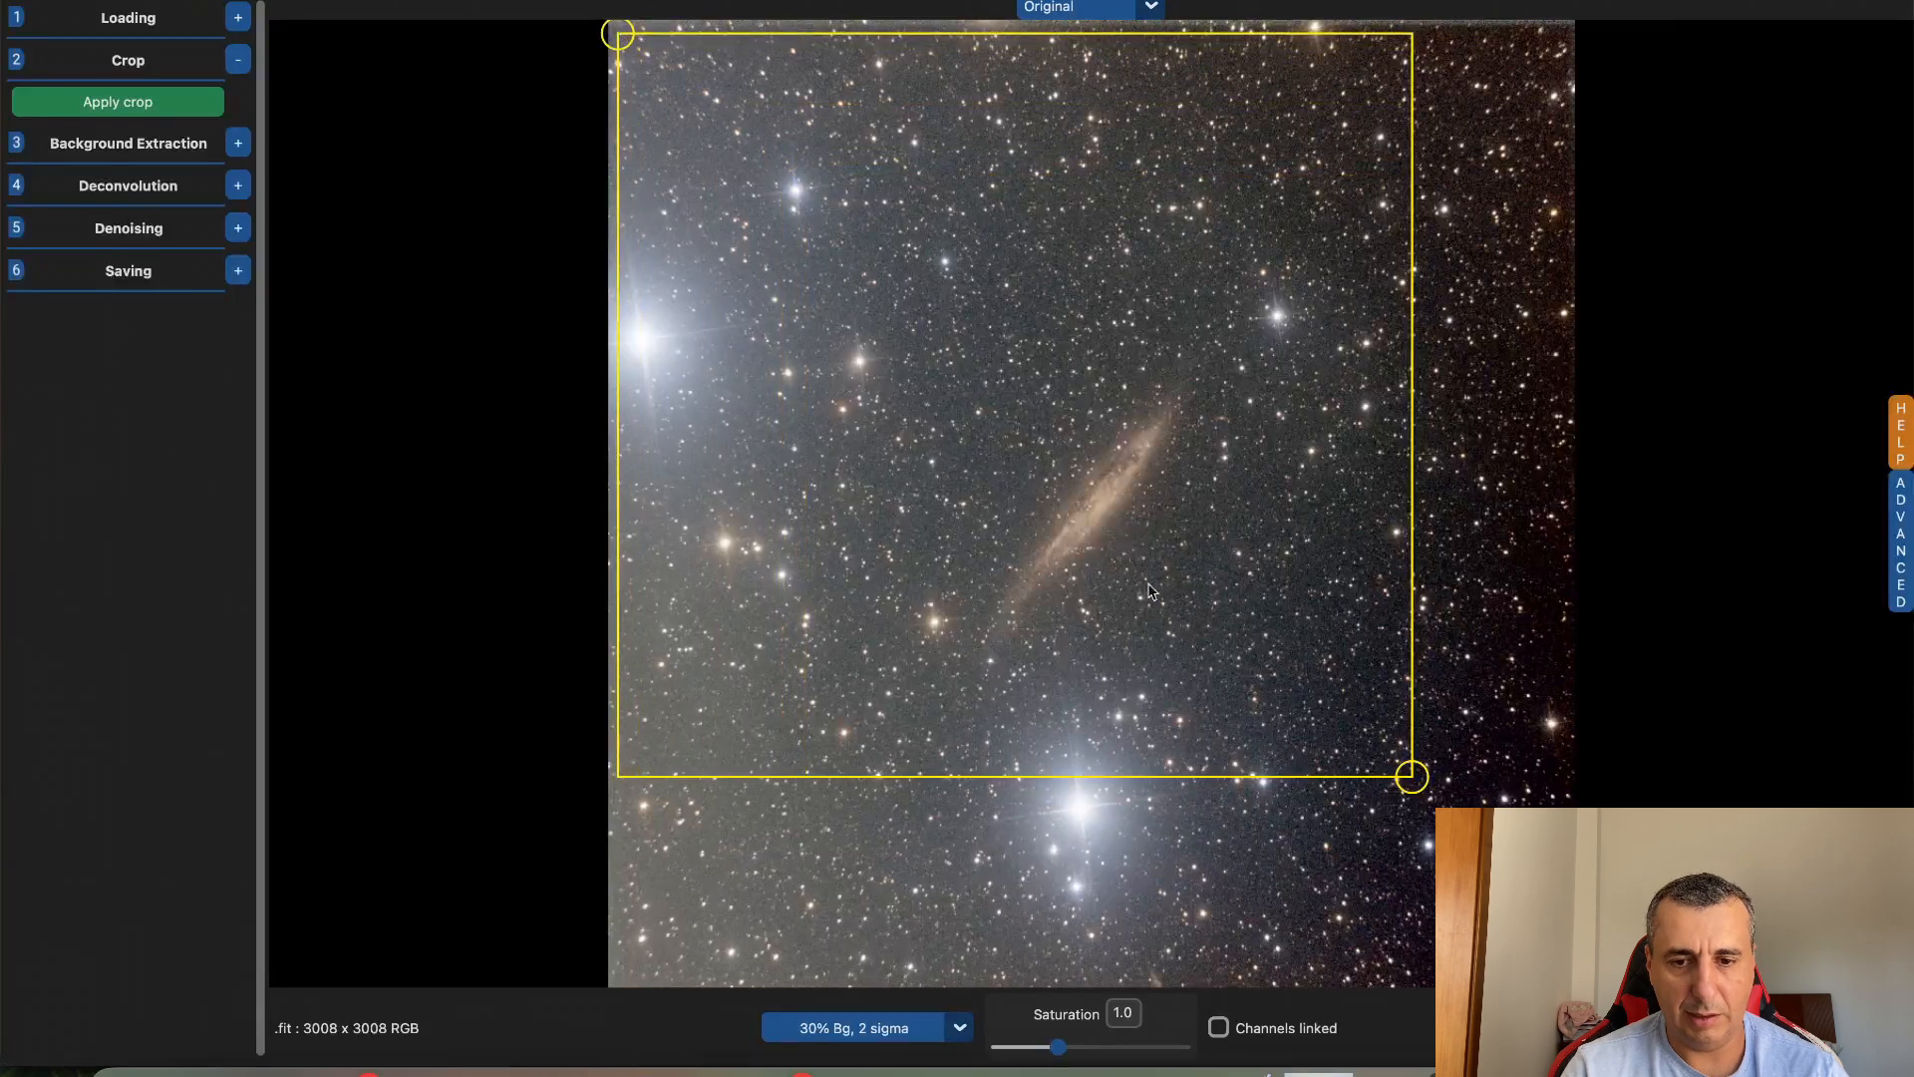
{"action": "left_click_drag", "start_coordinate": [1410, 777], "coordinate": [1480, 854]}
{"action": "left_click_drag", "start_coordinate": [1522, 912], "coordinate": [1562, 969]}
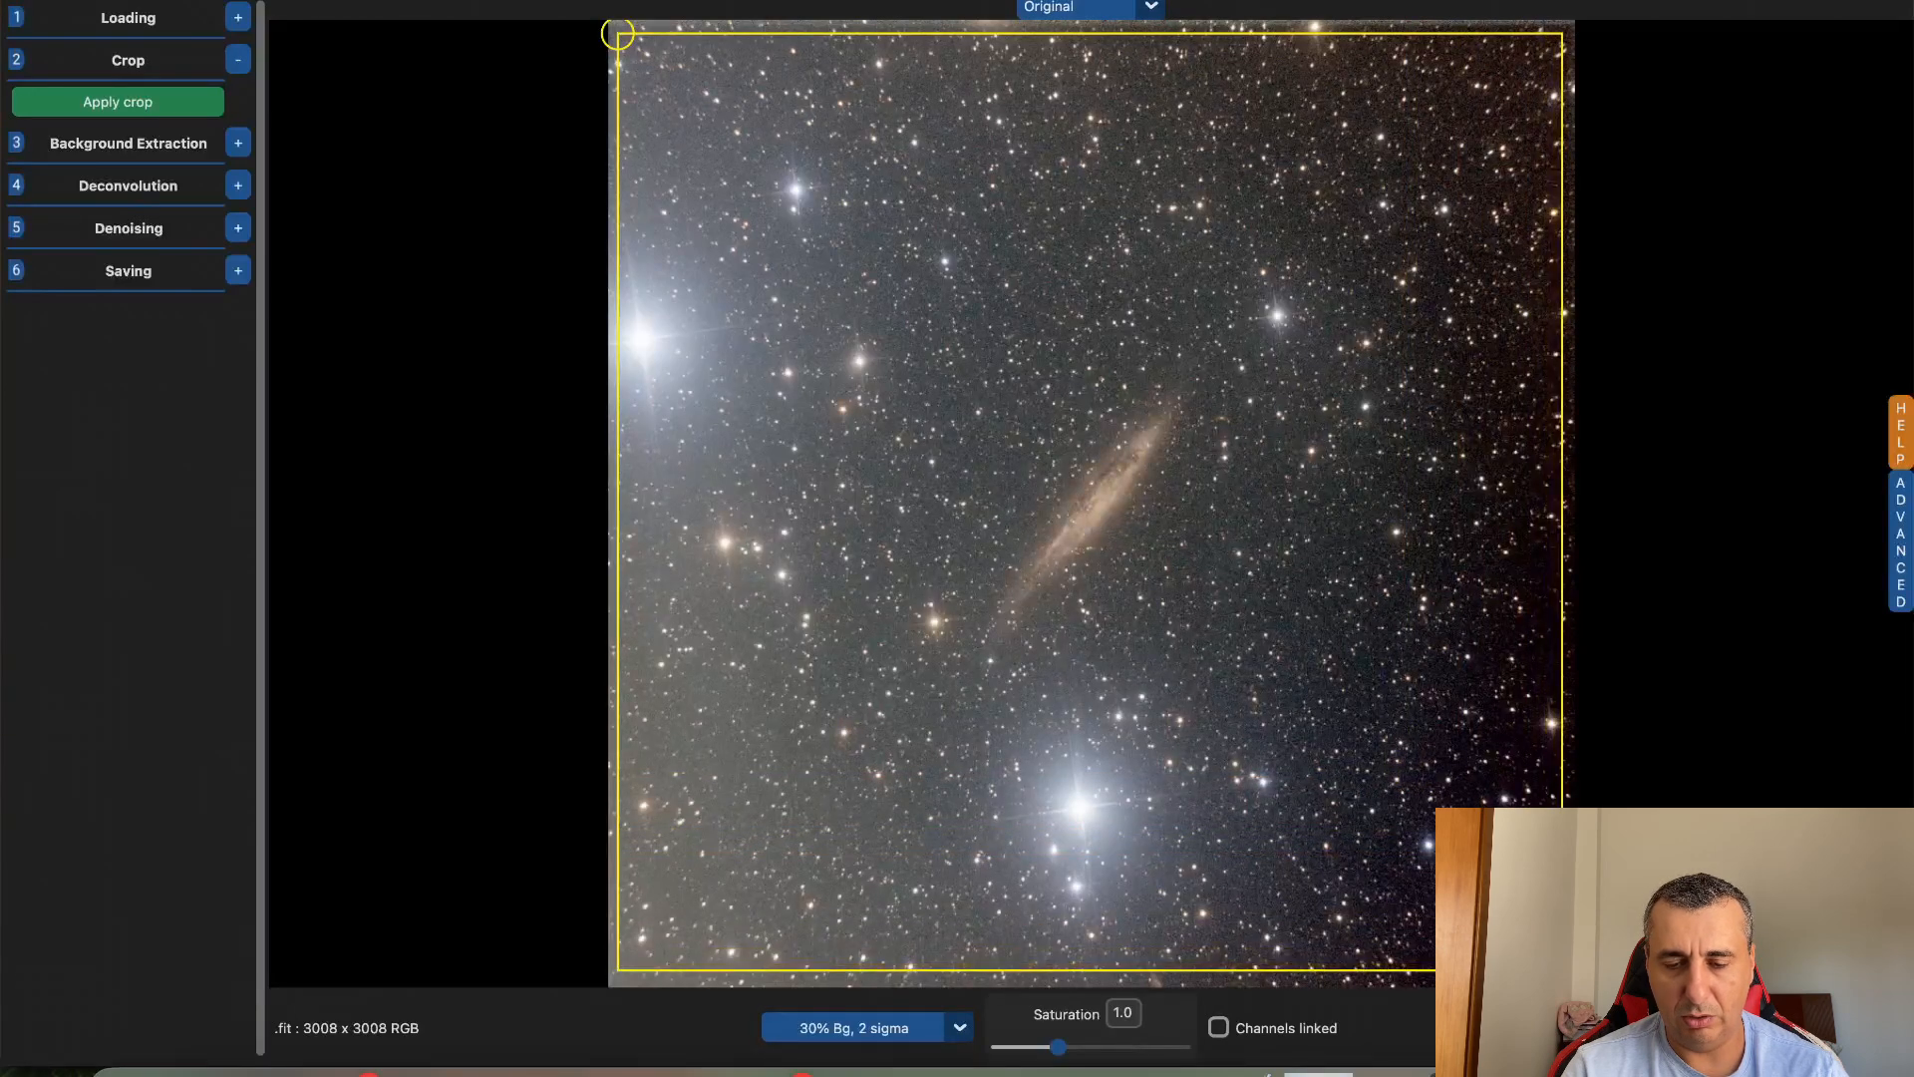
{"action": "left_click_drag", "start_coordinate": [1563, 969], "coordinate": [1565, 969]}
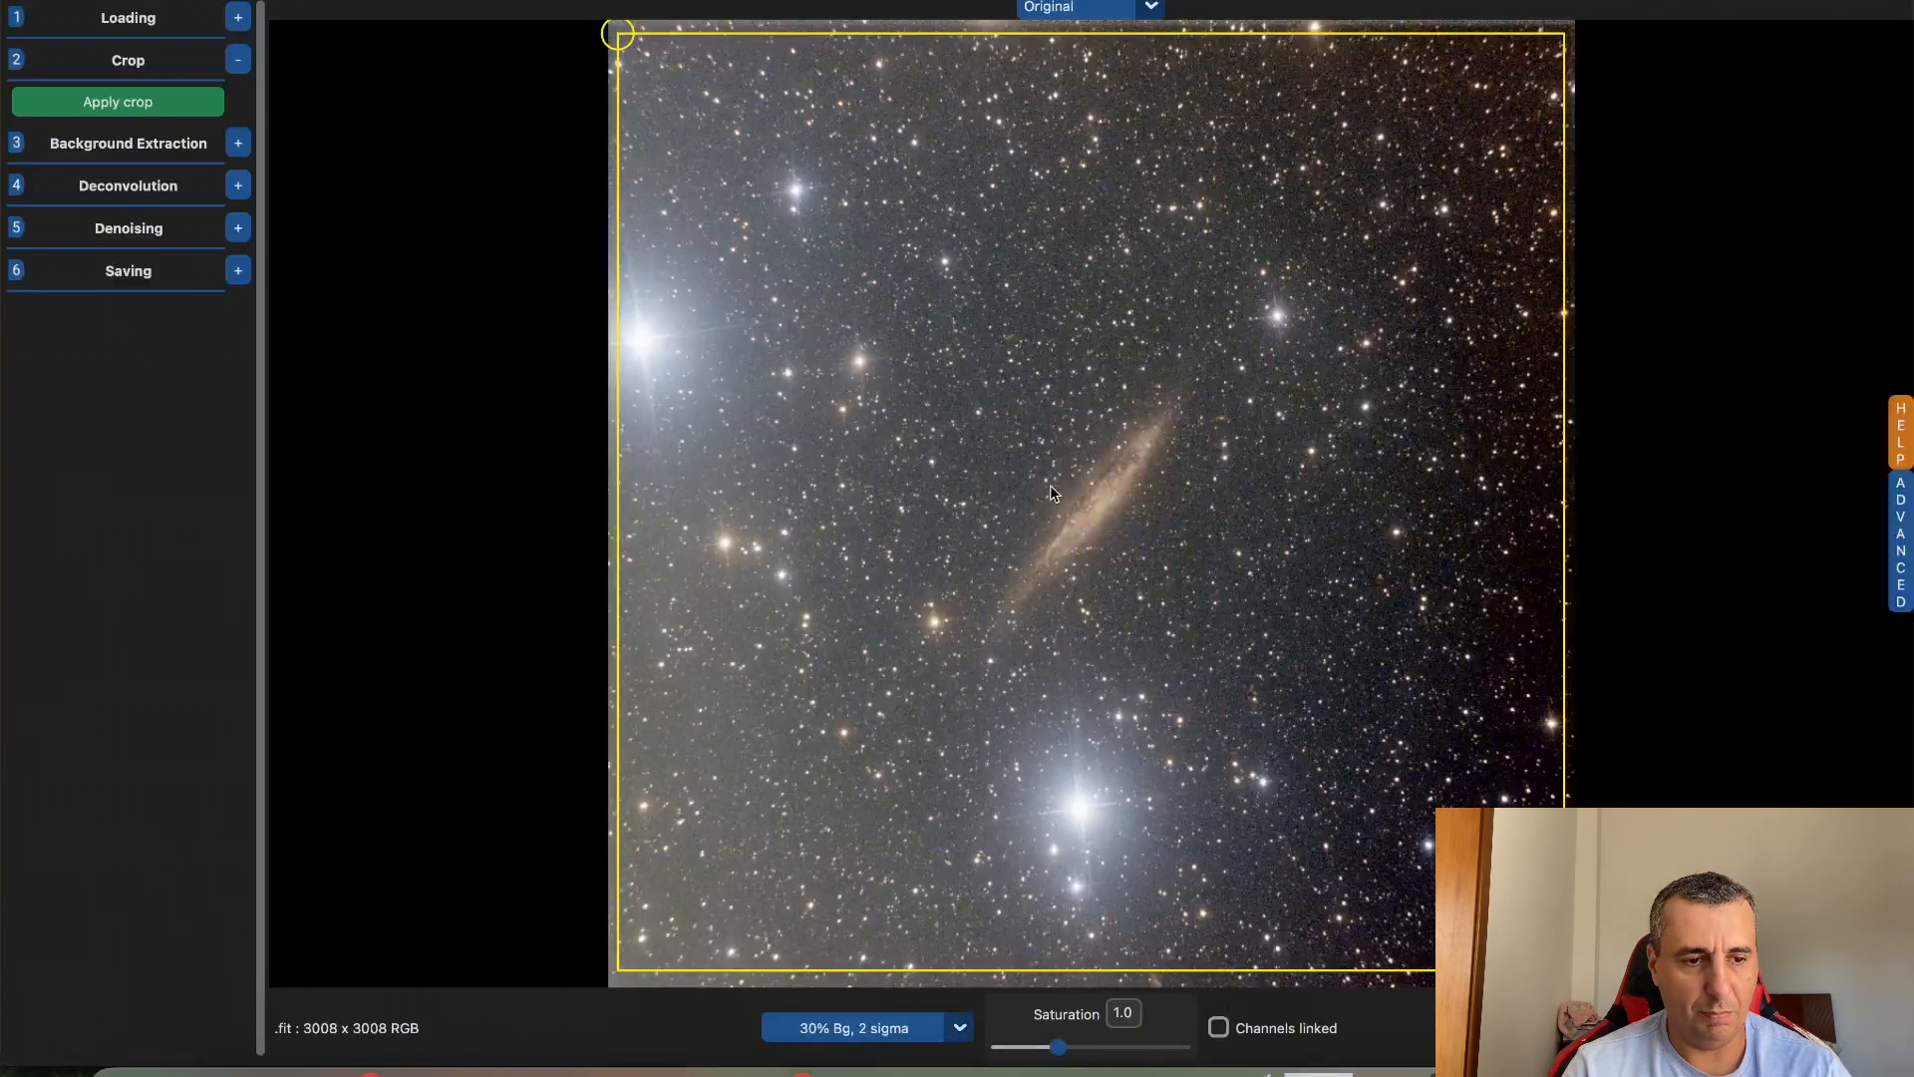
{"action": "left_click", "coordinate": [160, 104]}
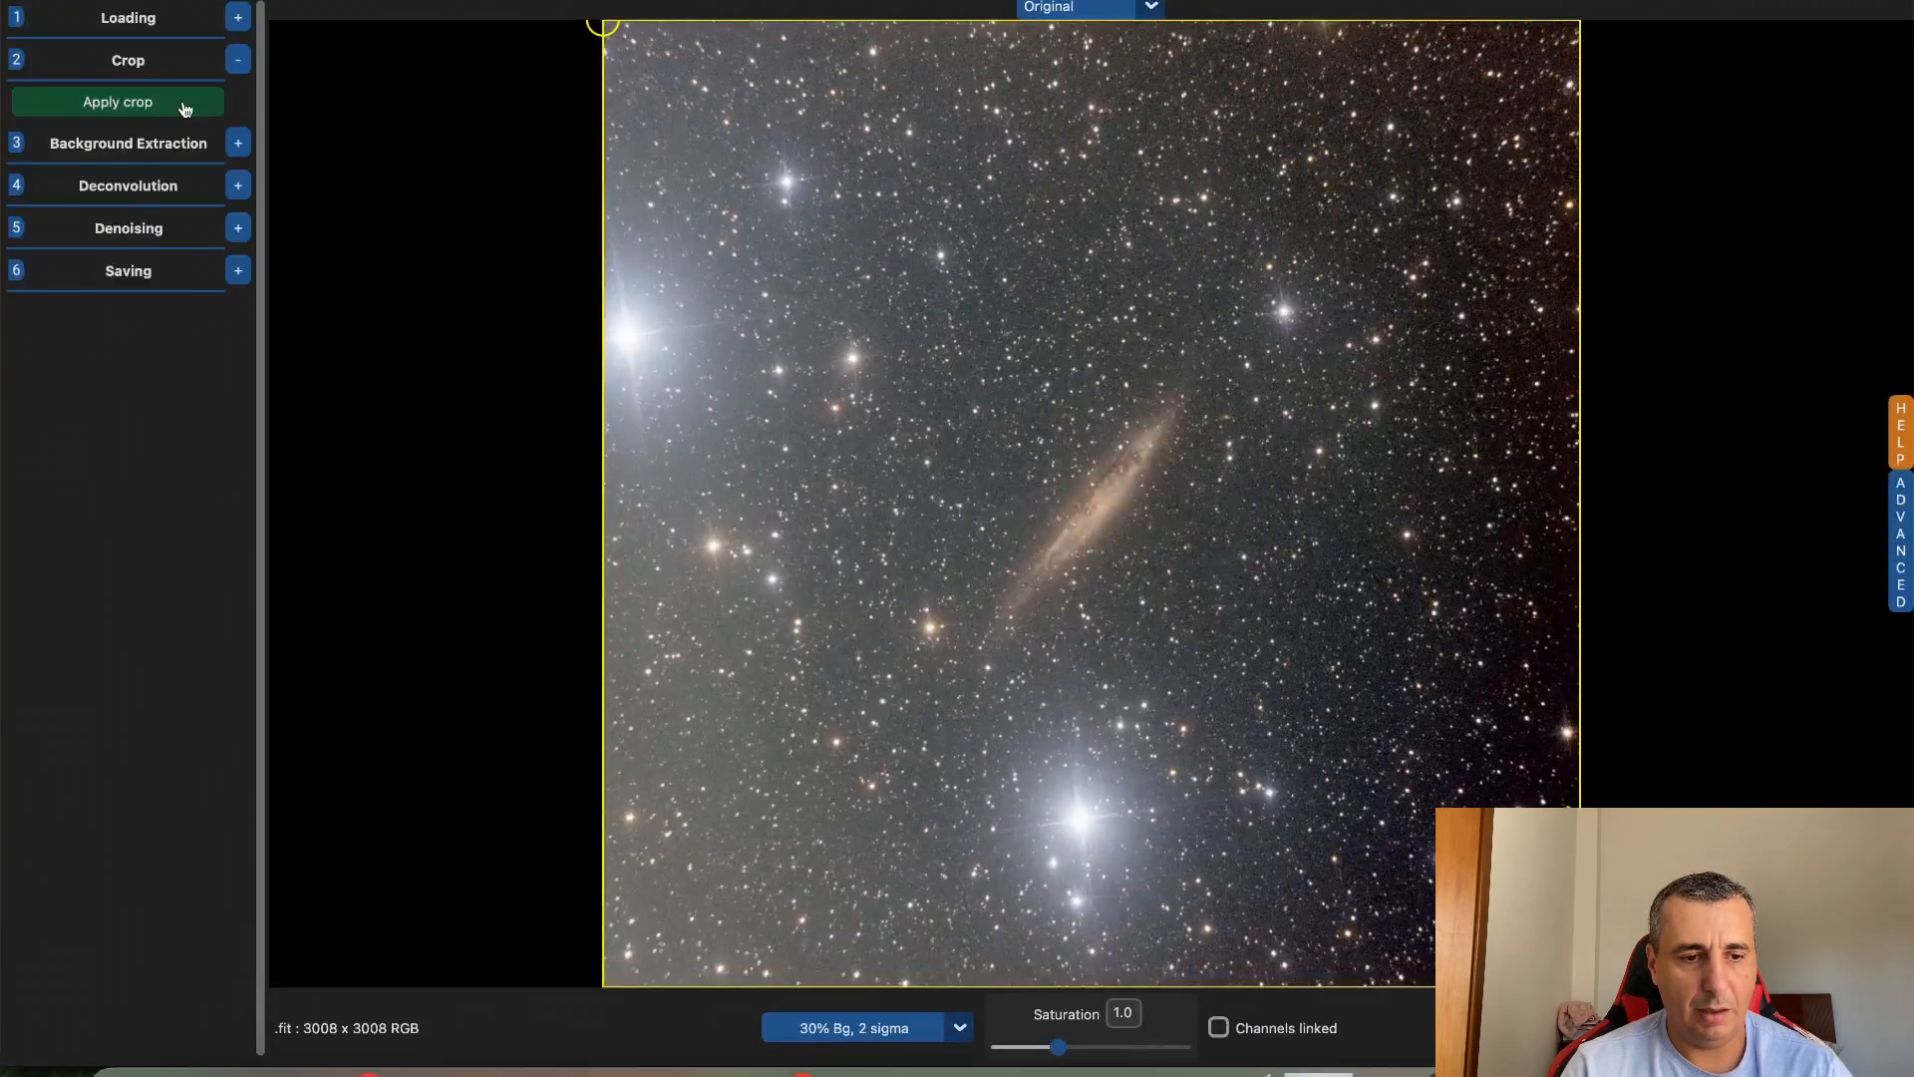
Run background extraction with the AI method and smoothing 1.0, and set the preview stretch to 10% Bg, 3 sigma
{"action": "left_click", "coordinate": [239, 143]}
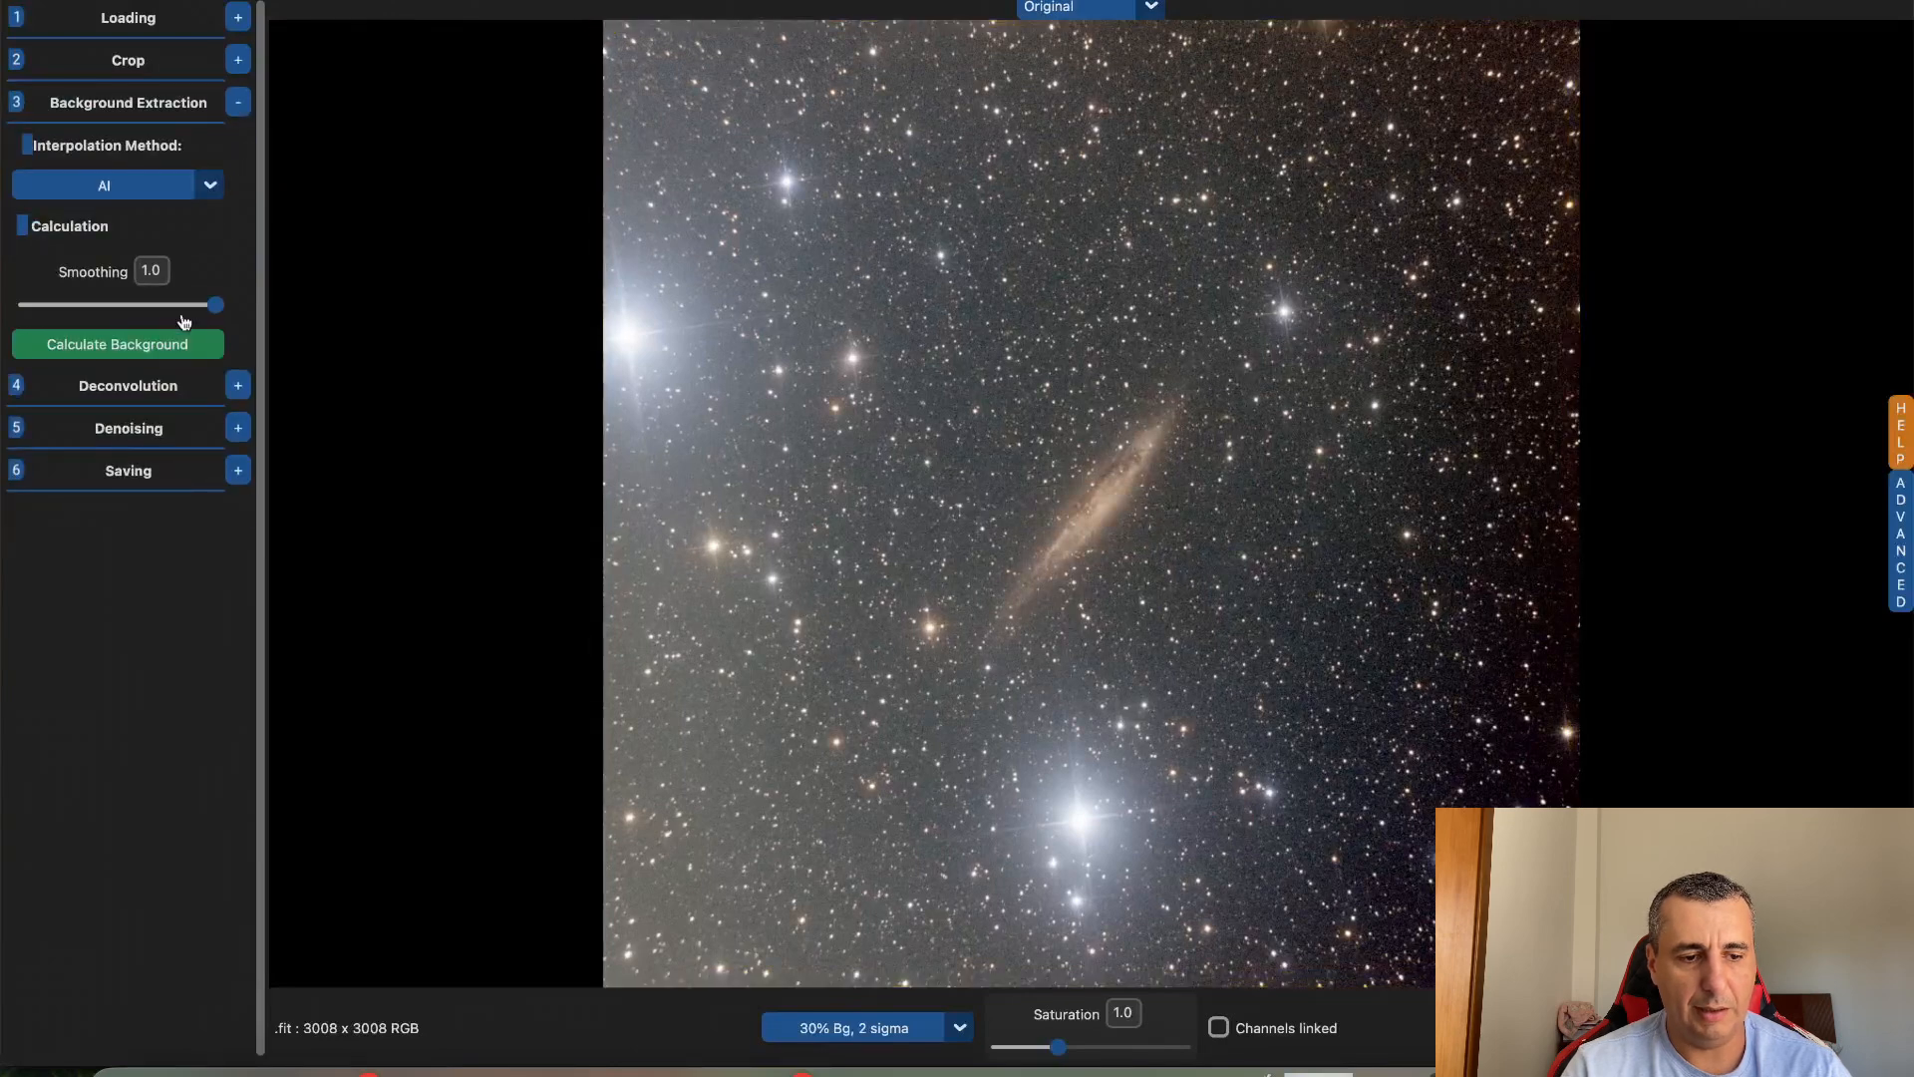
{"action": "left_click", "coordinate": [161, 346]}
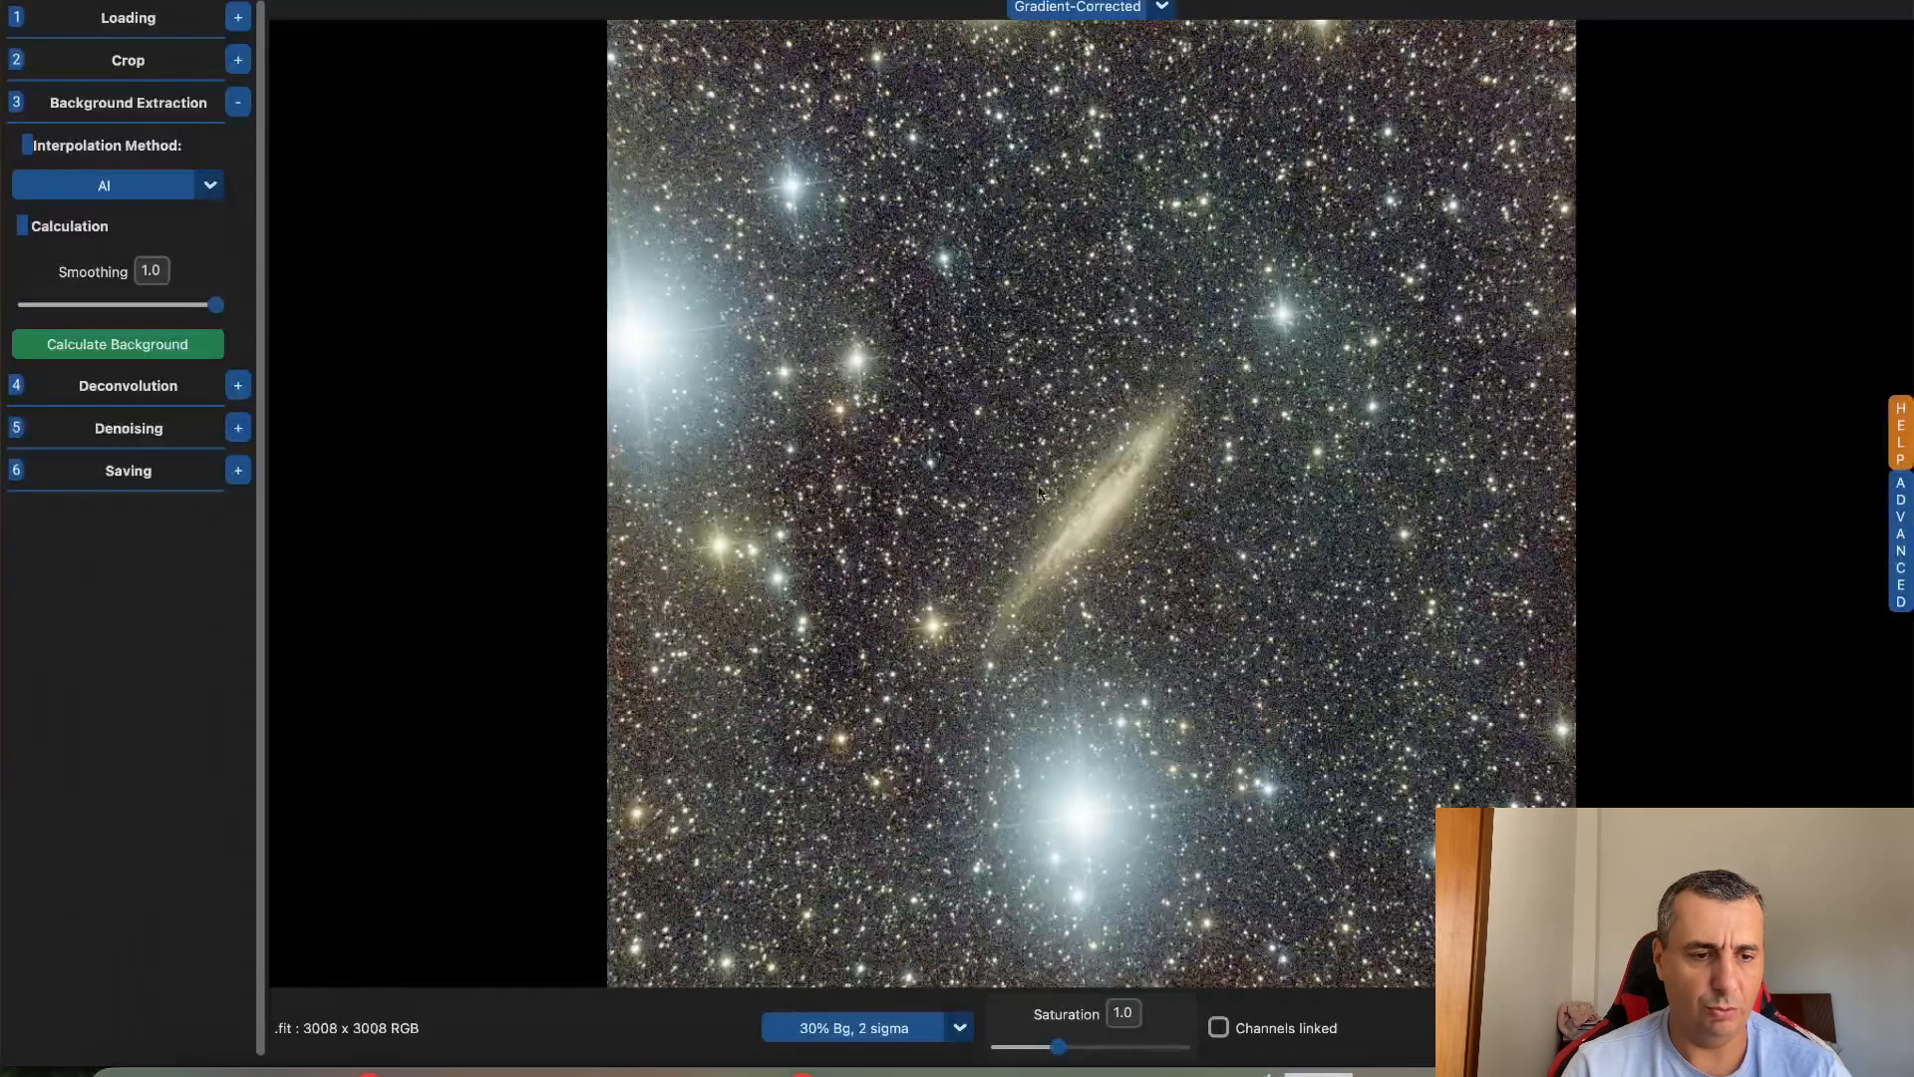
{"action": "left_click", "coordinate": [959, 1028]}
{"action": "left_click", "coordinate": [877, 963]}
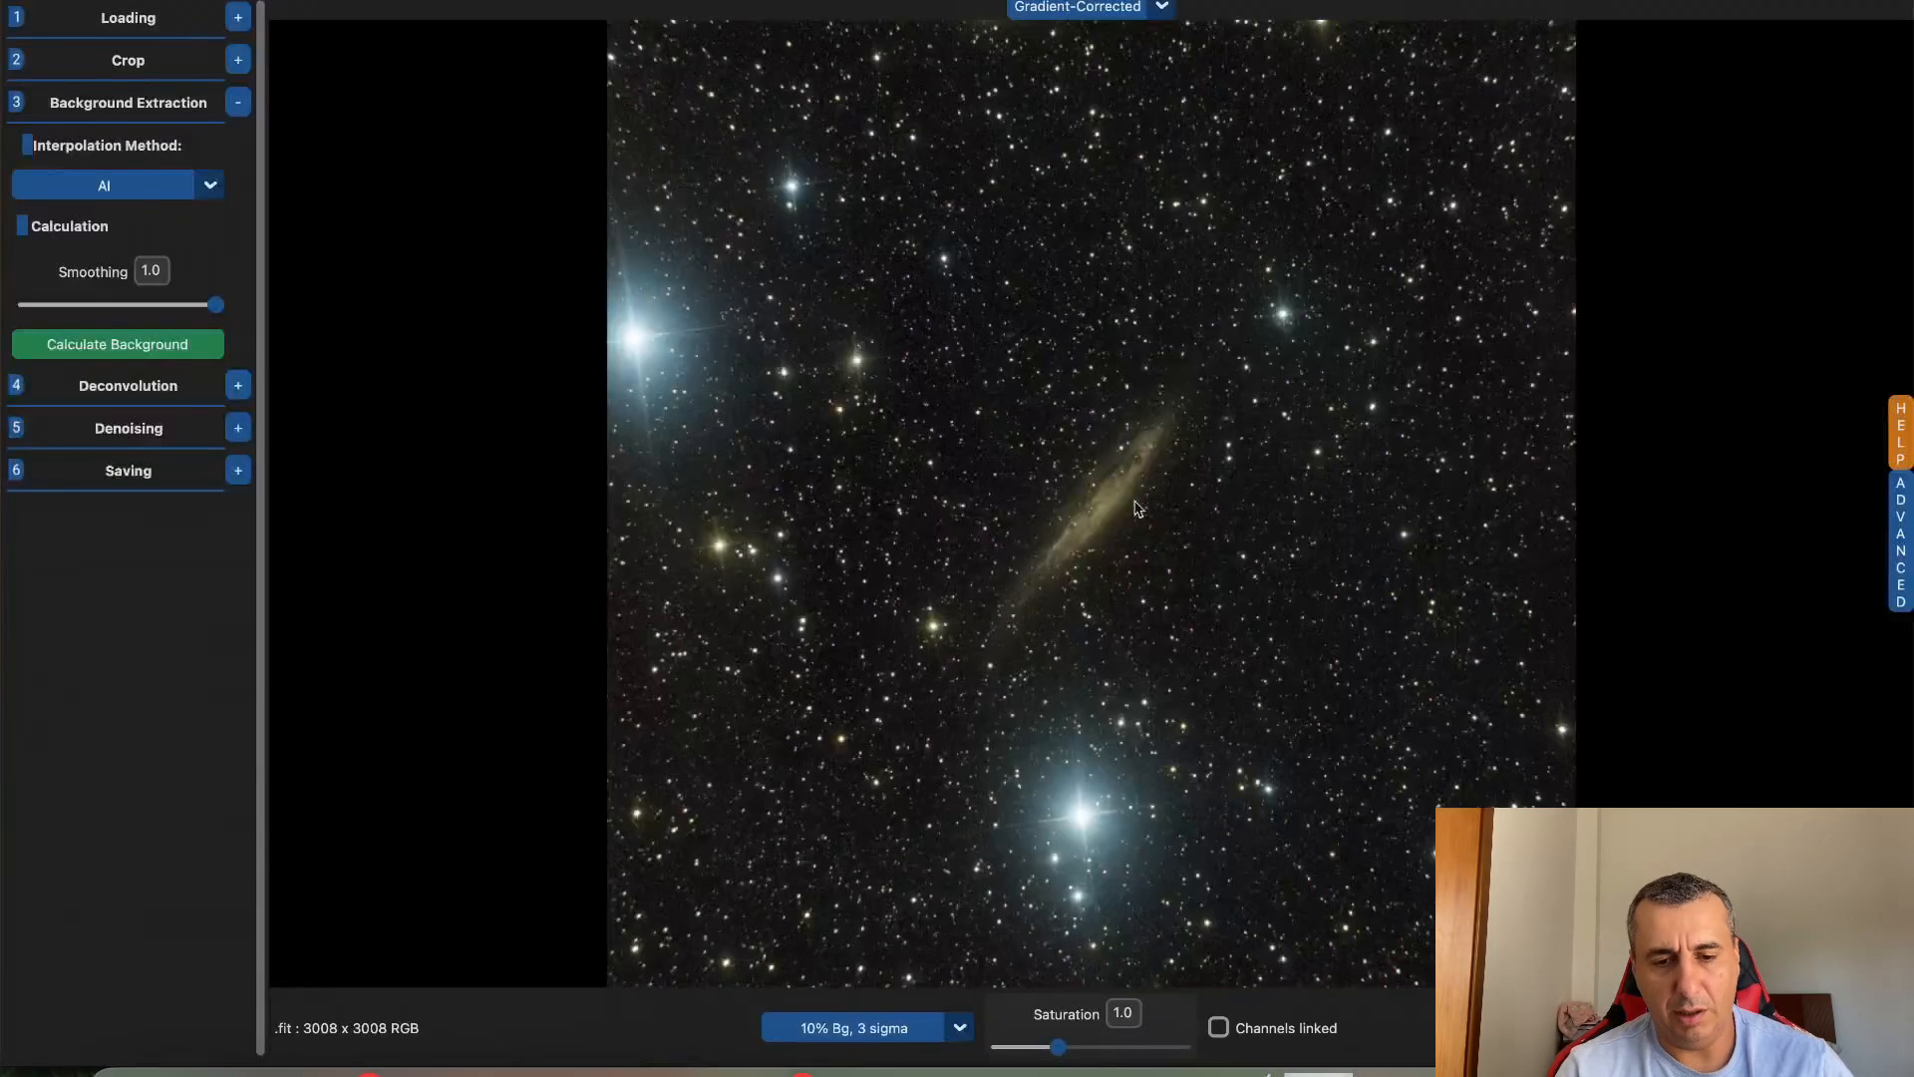
Inspect the extracted background model at 30% Bg, 2 sigma and 10% Bg, 3 sigma, and return to the Gradient-Corrected image
{"action": "left_click", "coordinate": [1162, 8]}
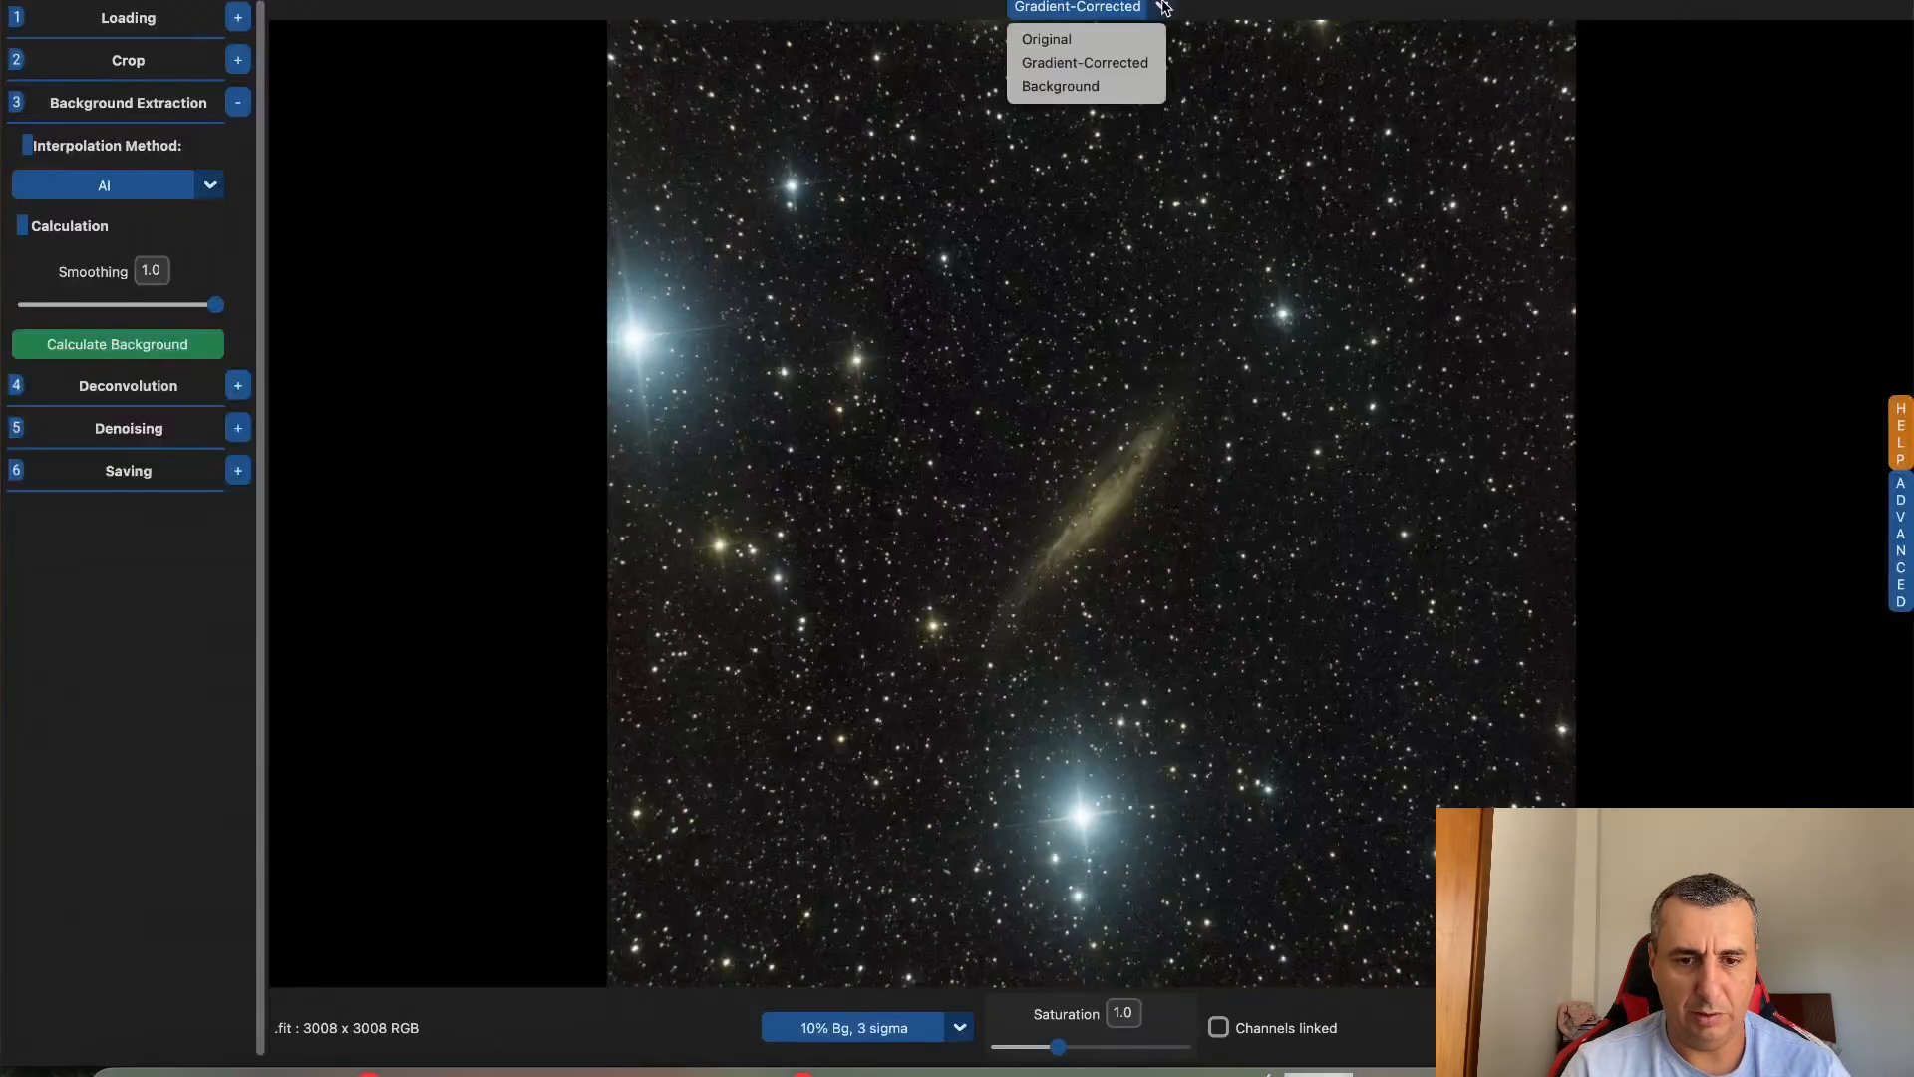
{"action": "left_click", "coordinate": [1101, 87]}
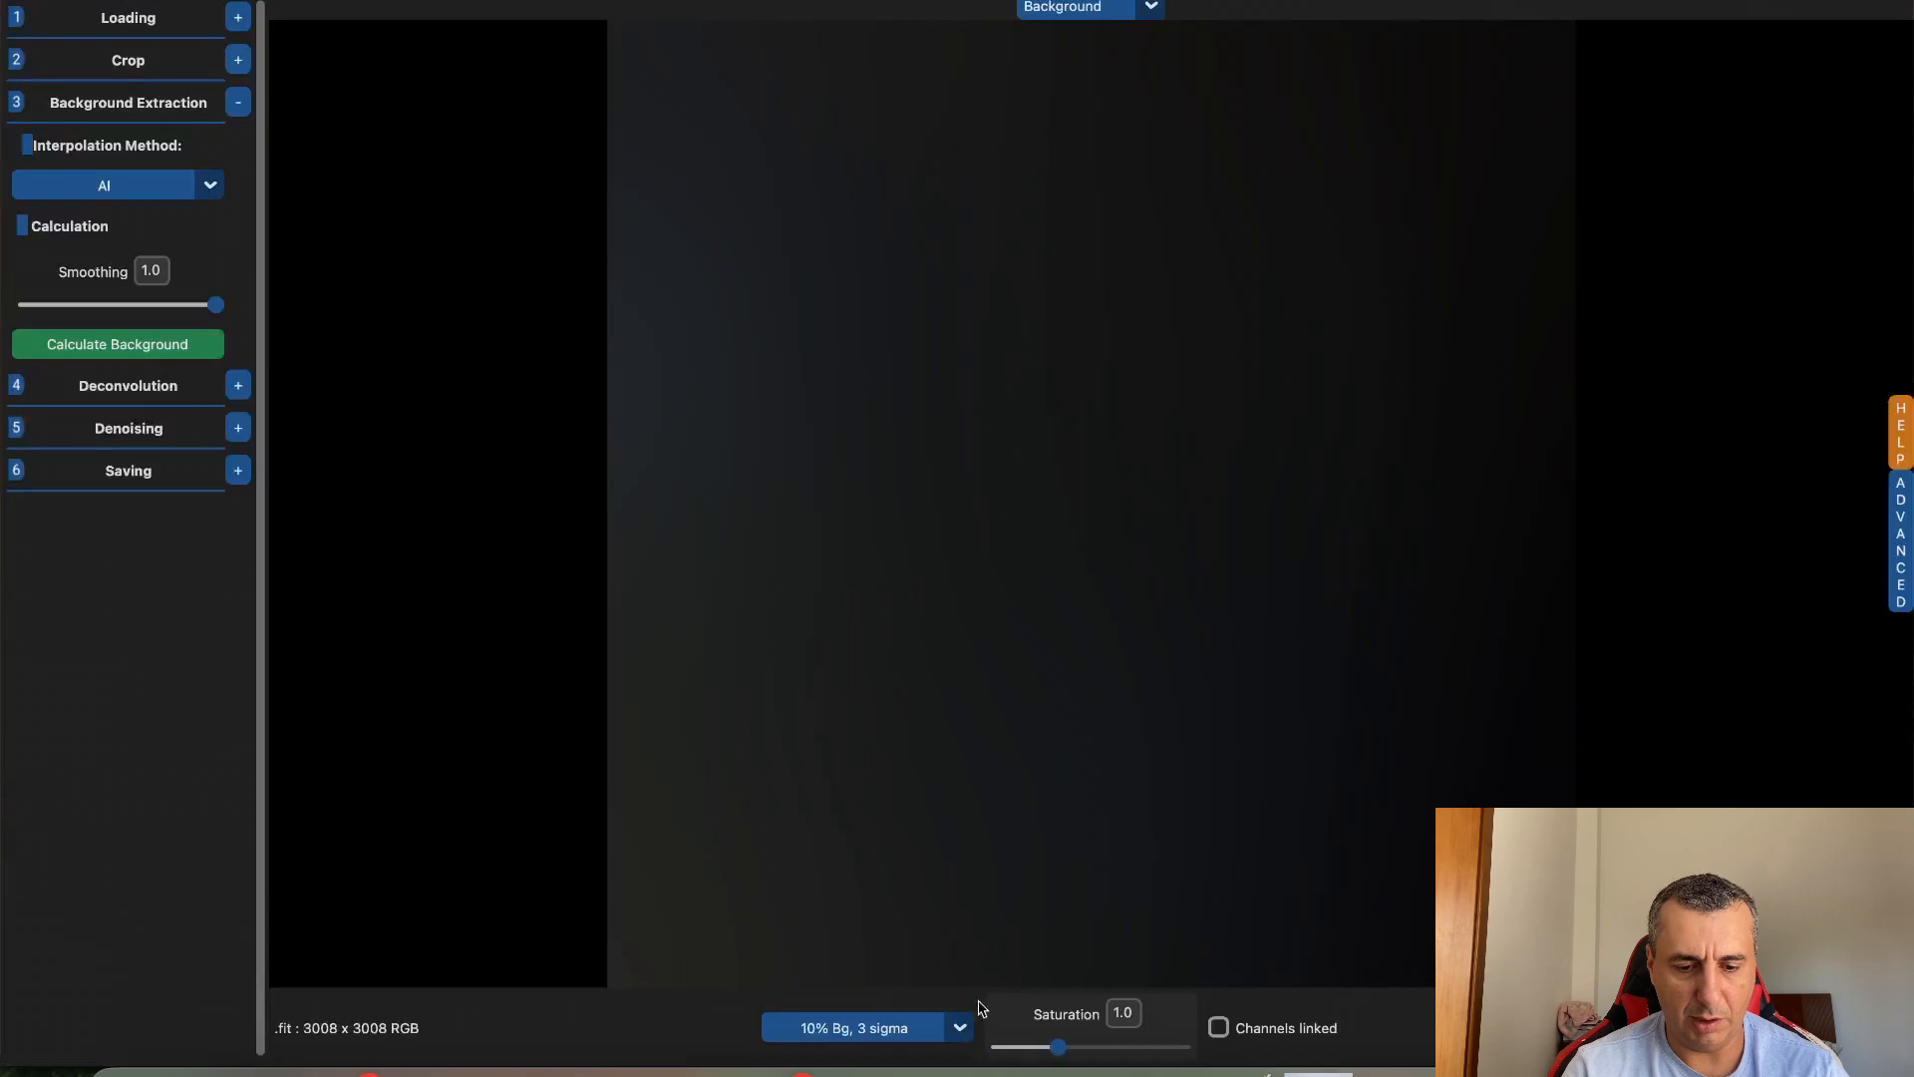
{"action": "left_click", "coordinate": [960, 1027]}
{"action": "left_click", "coordinate": [860, 1030]}
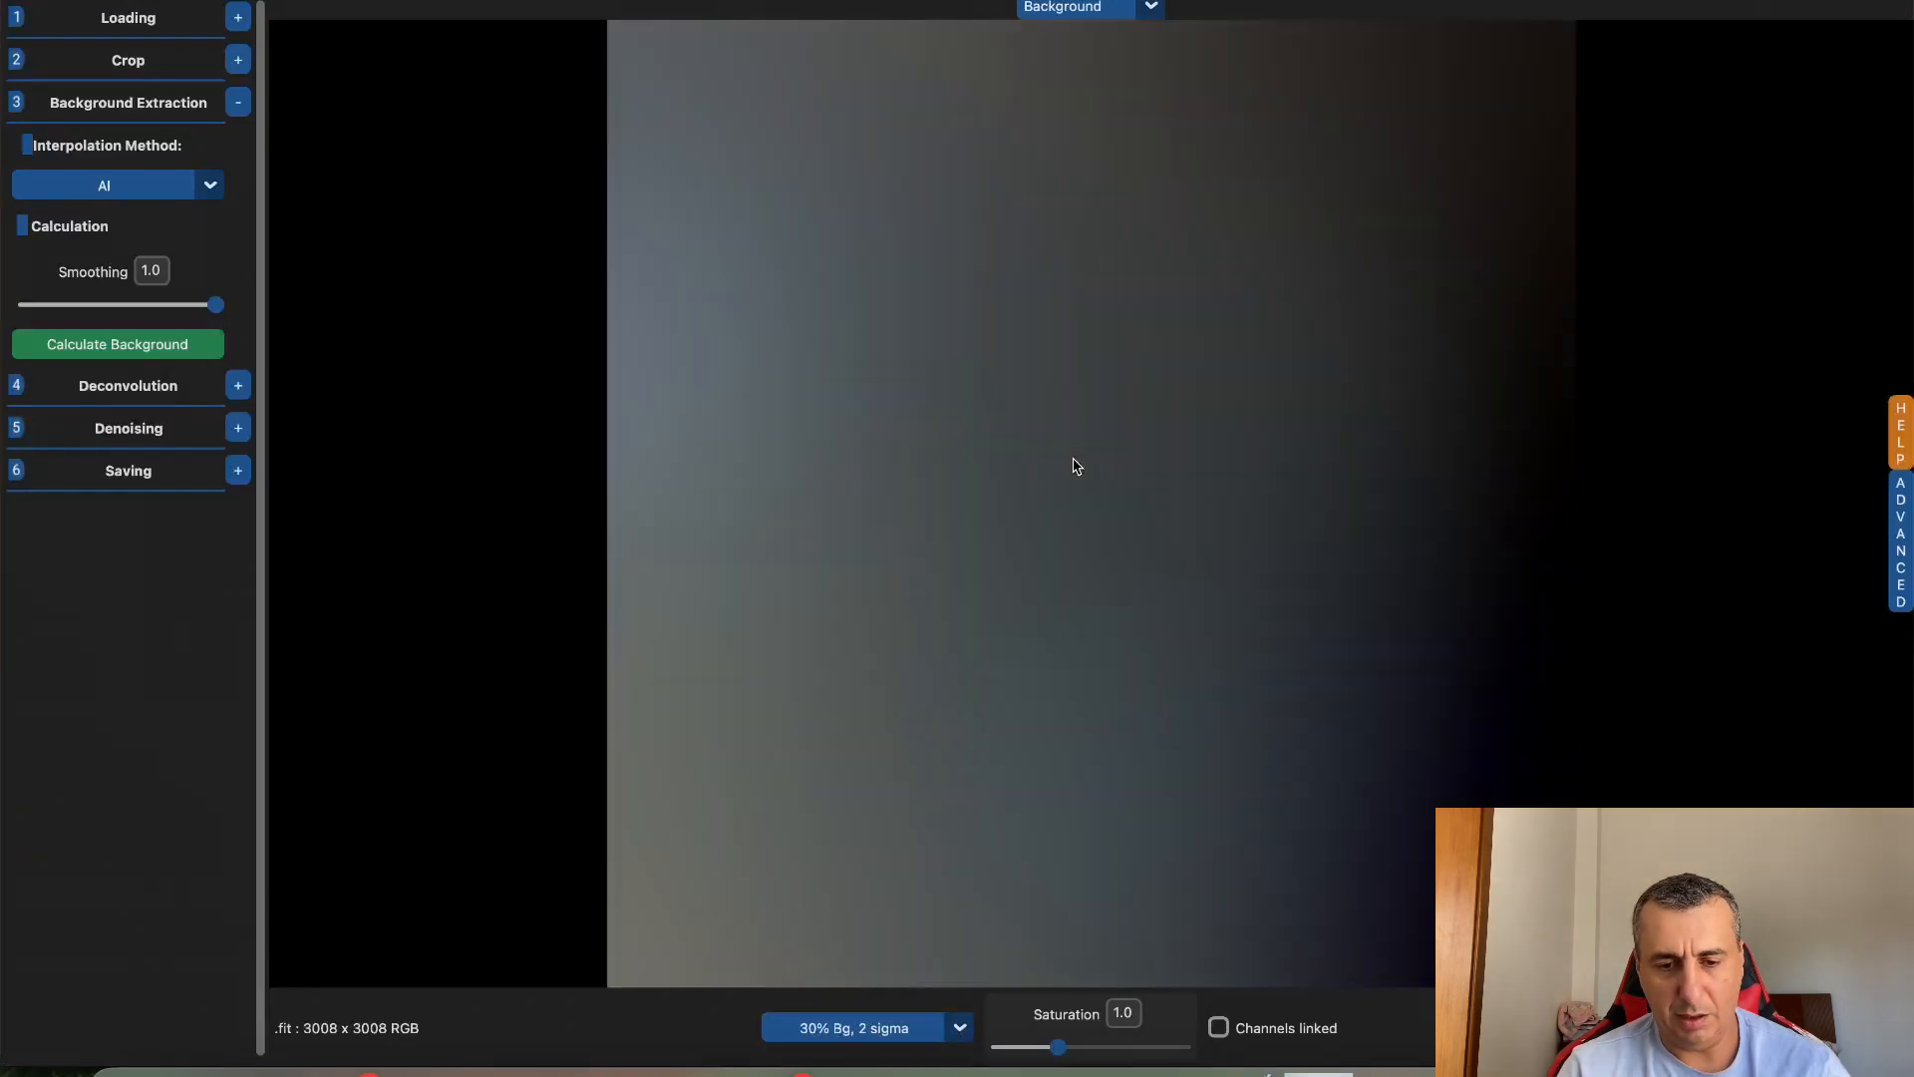
{"action": "left_click", "coordinate": [958, 1037]}
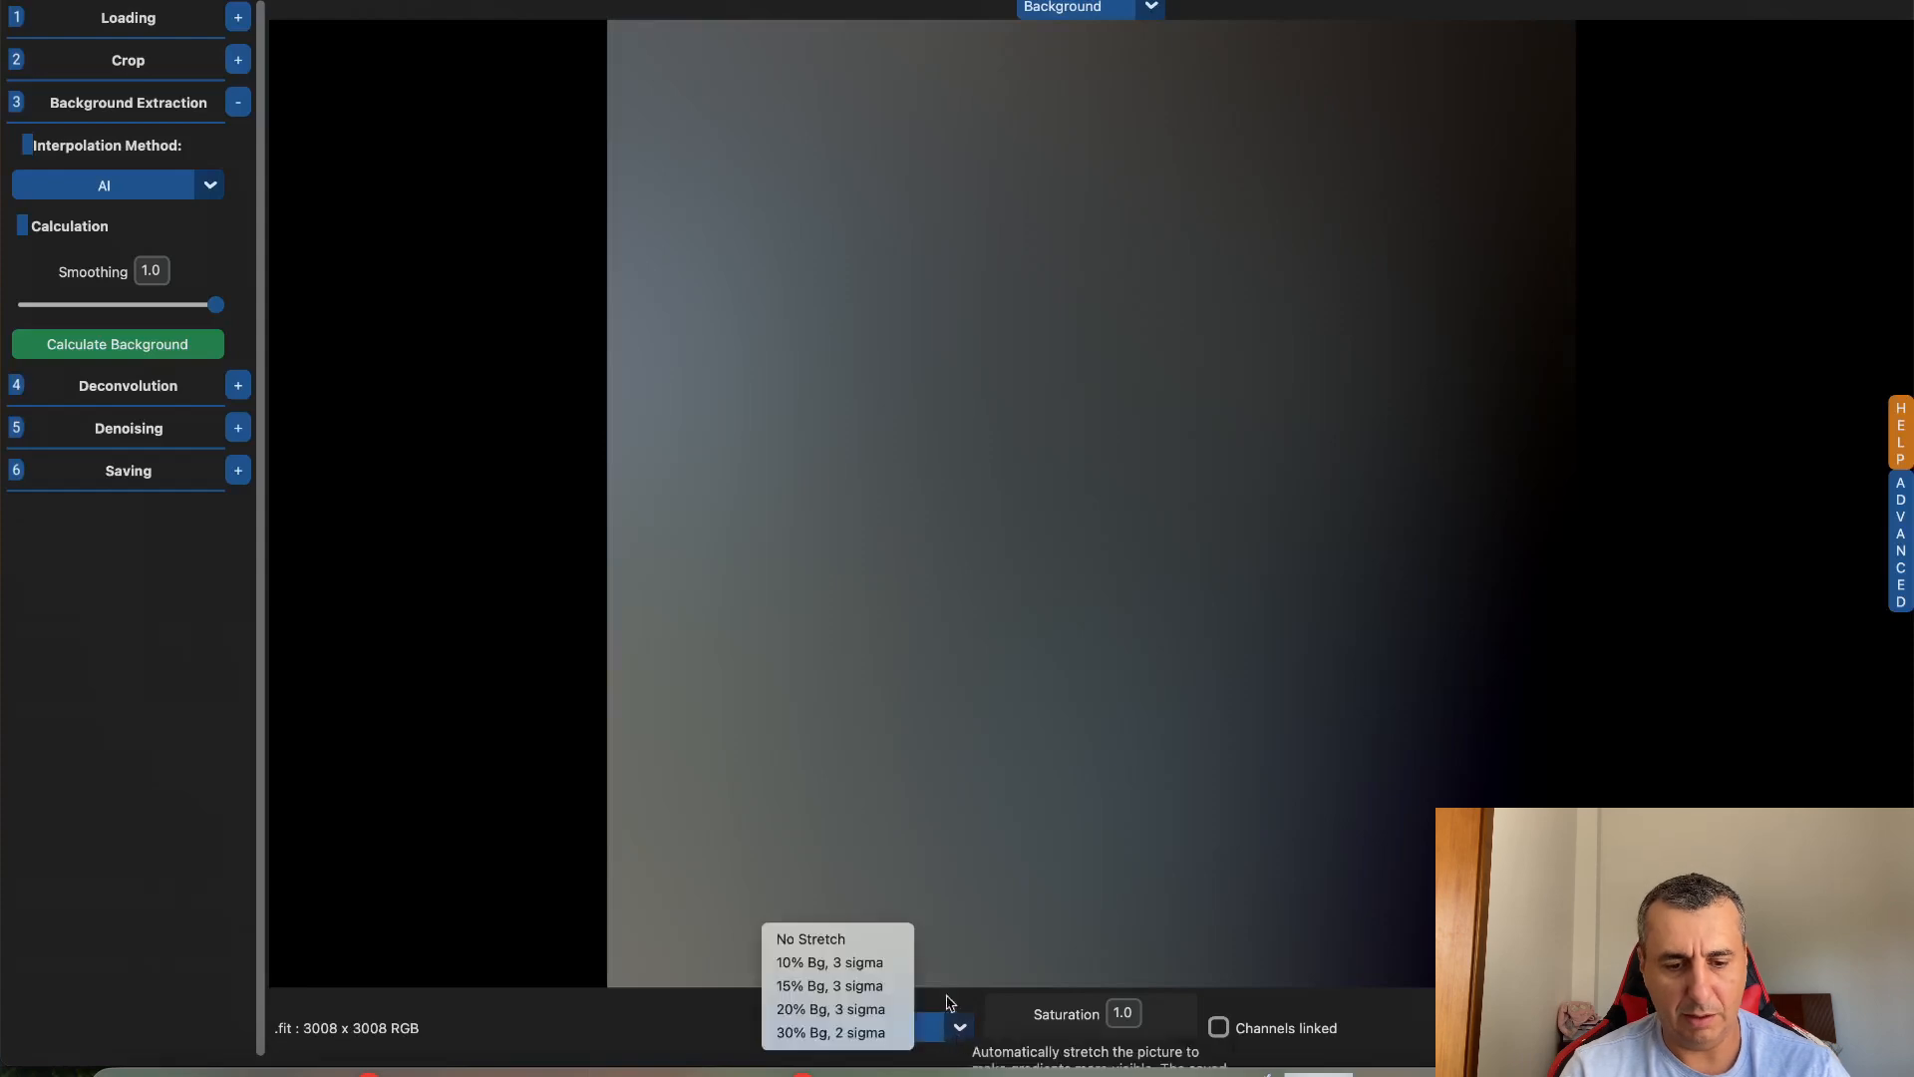
{"action": "left_click", "coordinate": [857, 961]}
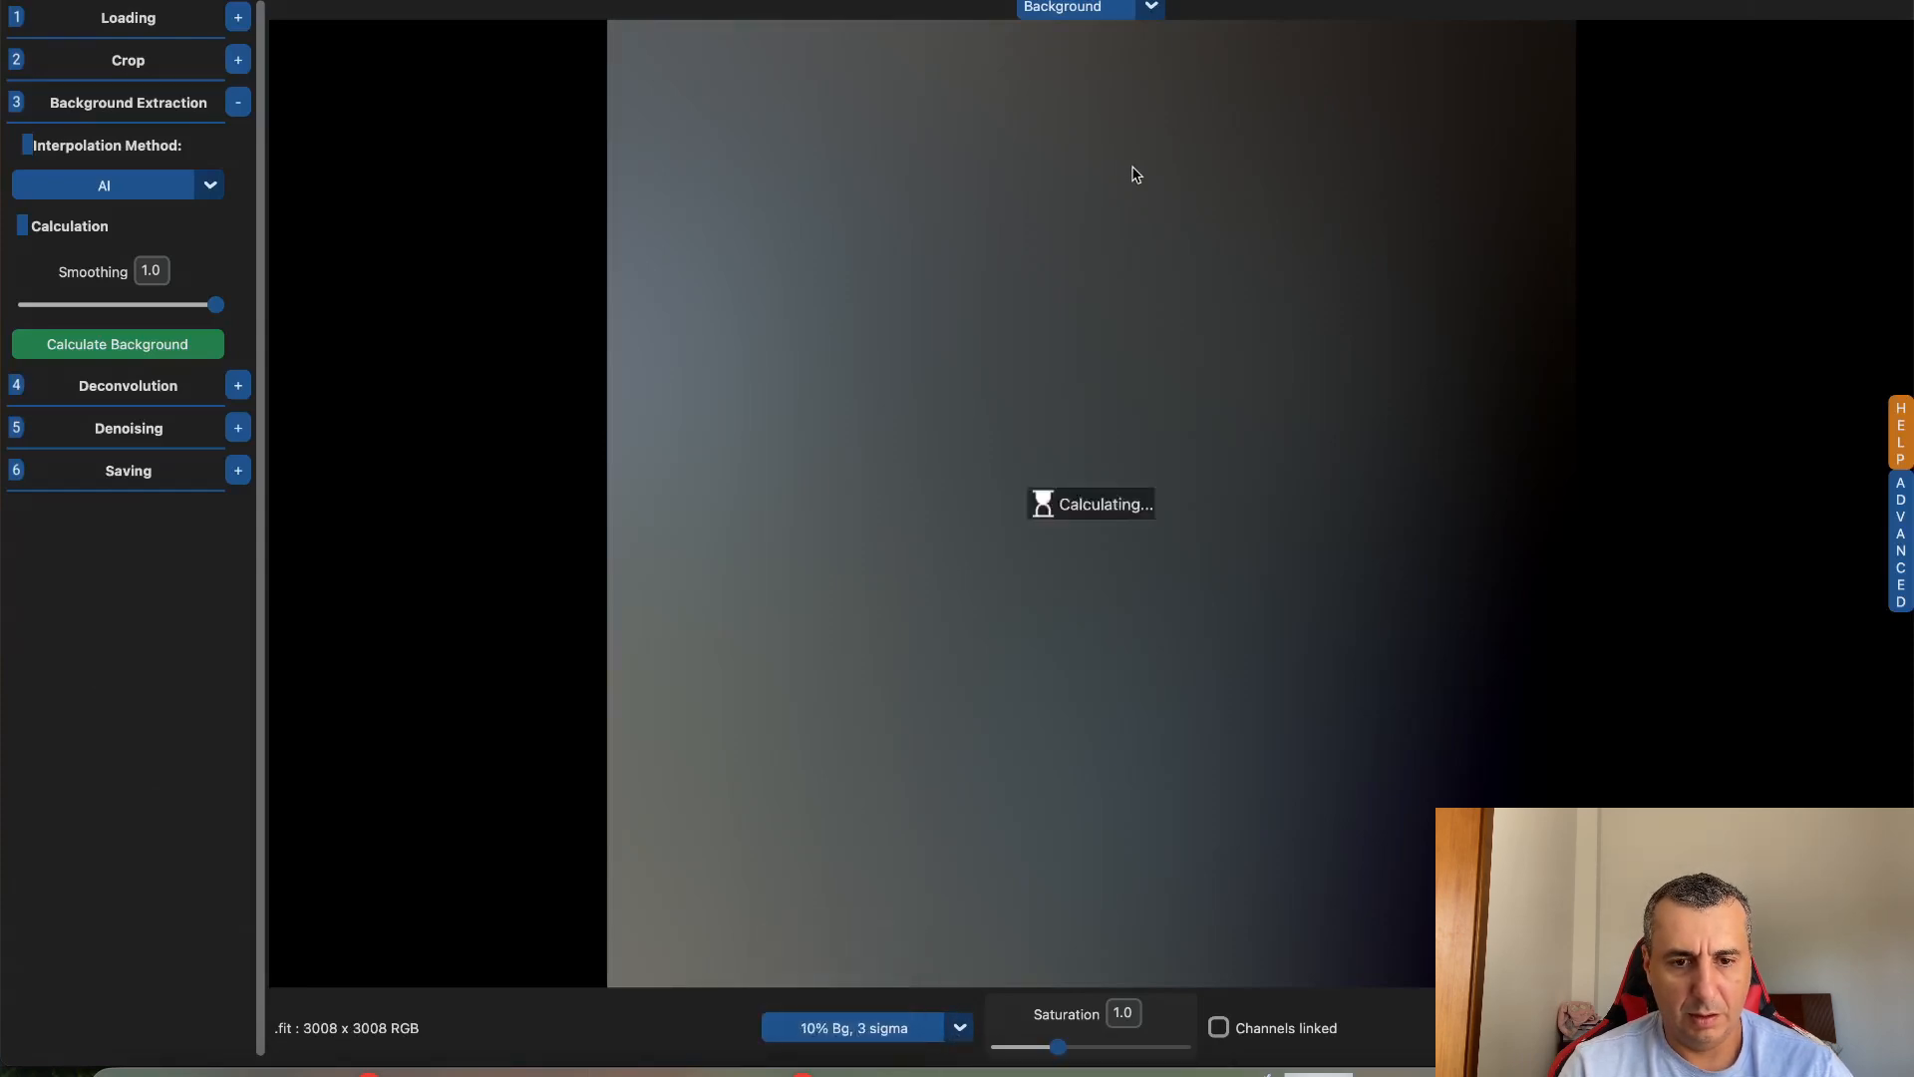
{"action": "left_click", "coordinate": [1153, 10]}
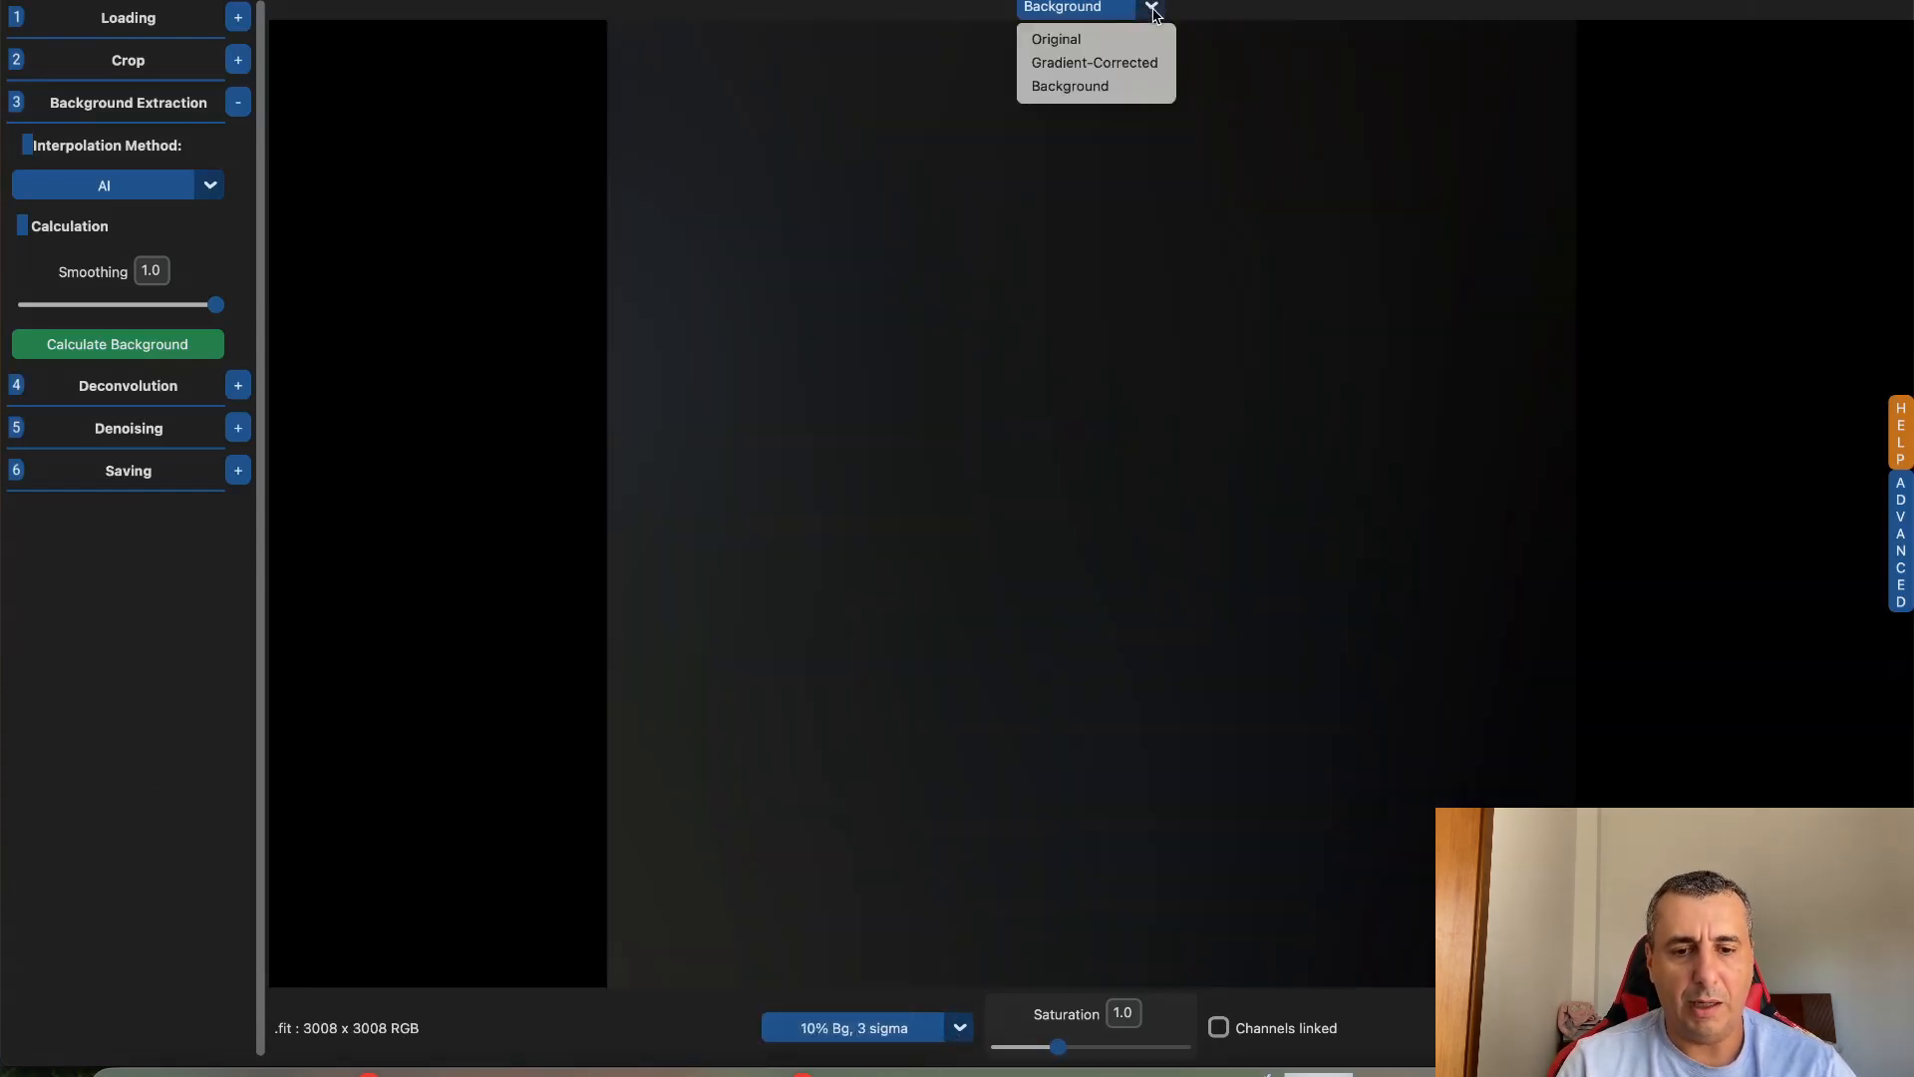
{"action": "left_click", "coordinate": [1096, 101]}
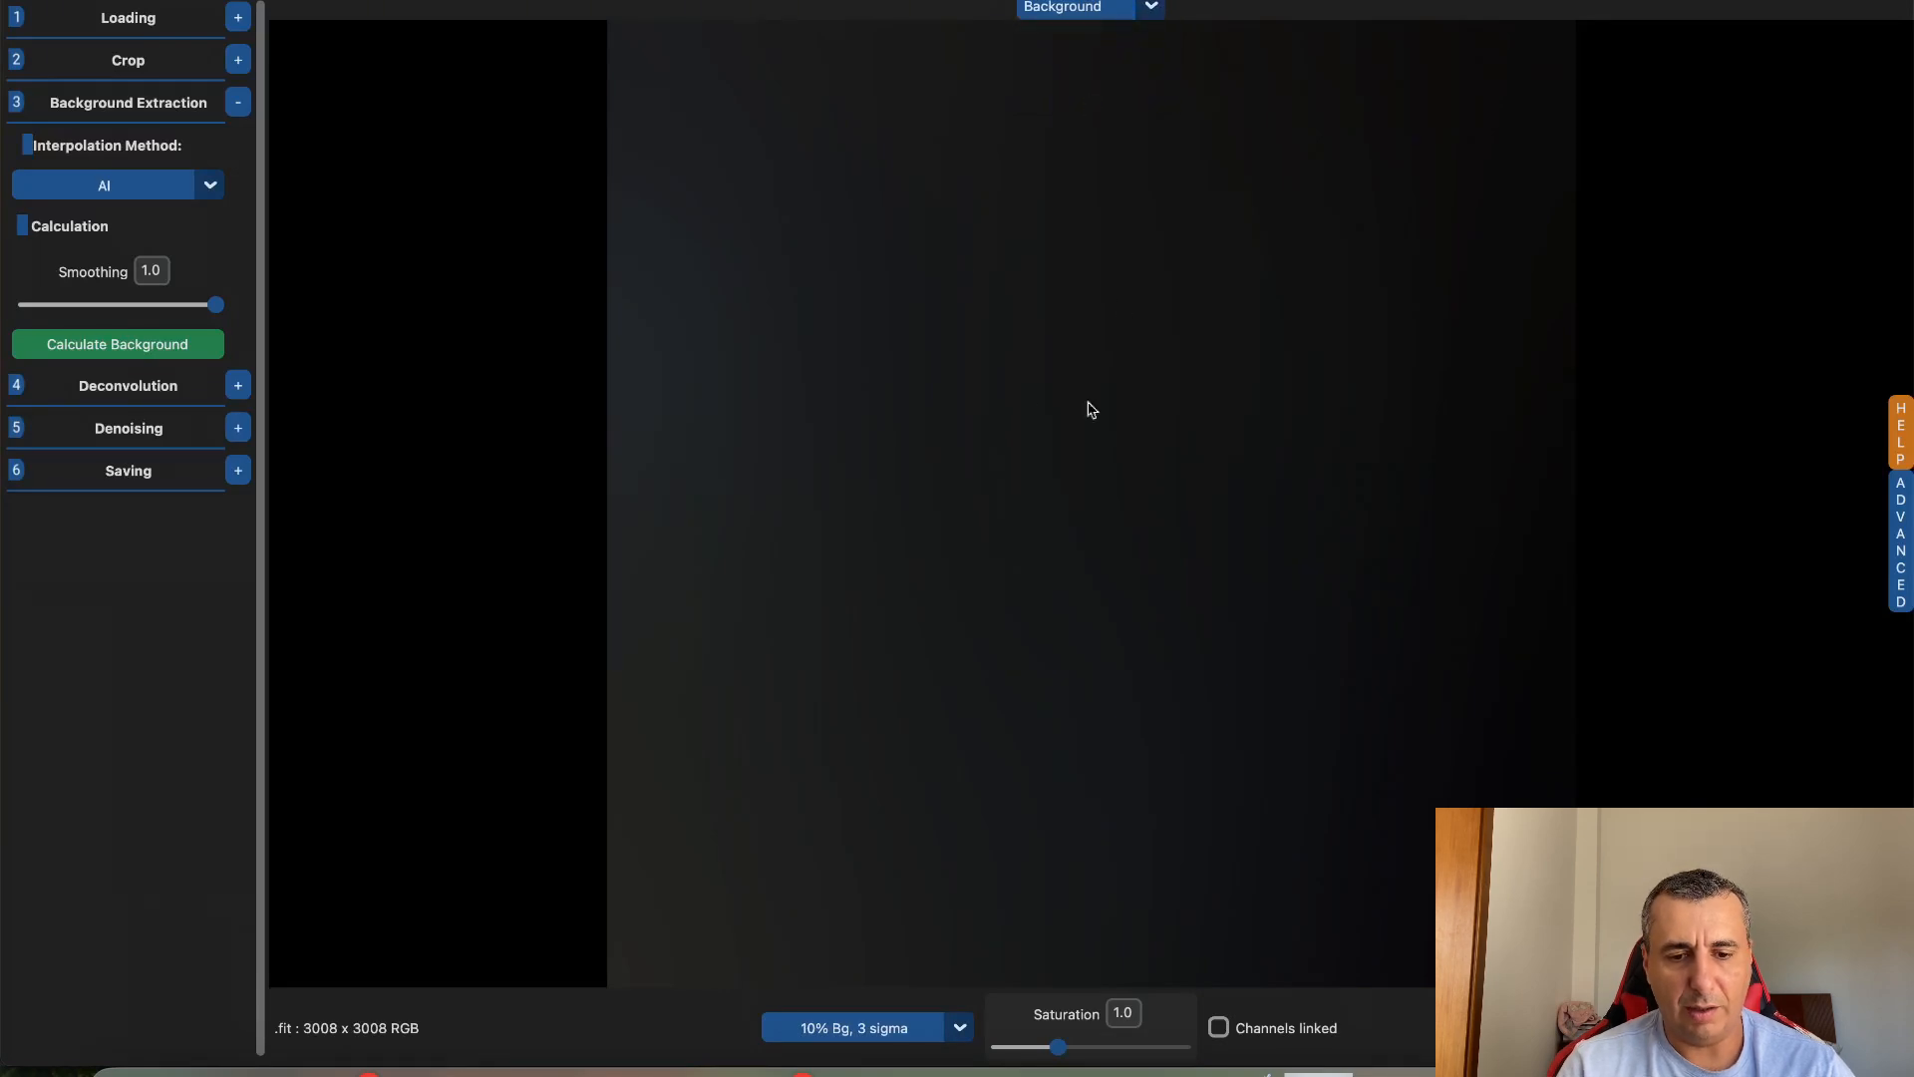
{"action": "left_click", "coordinate": [1159, 10]}
{"action": "left_click", "coordinate": [1111, 57]}
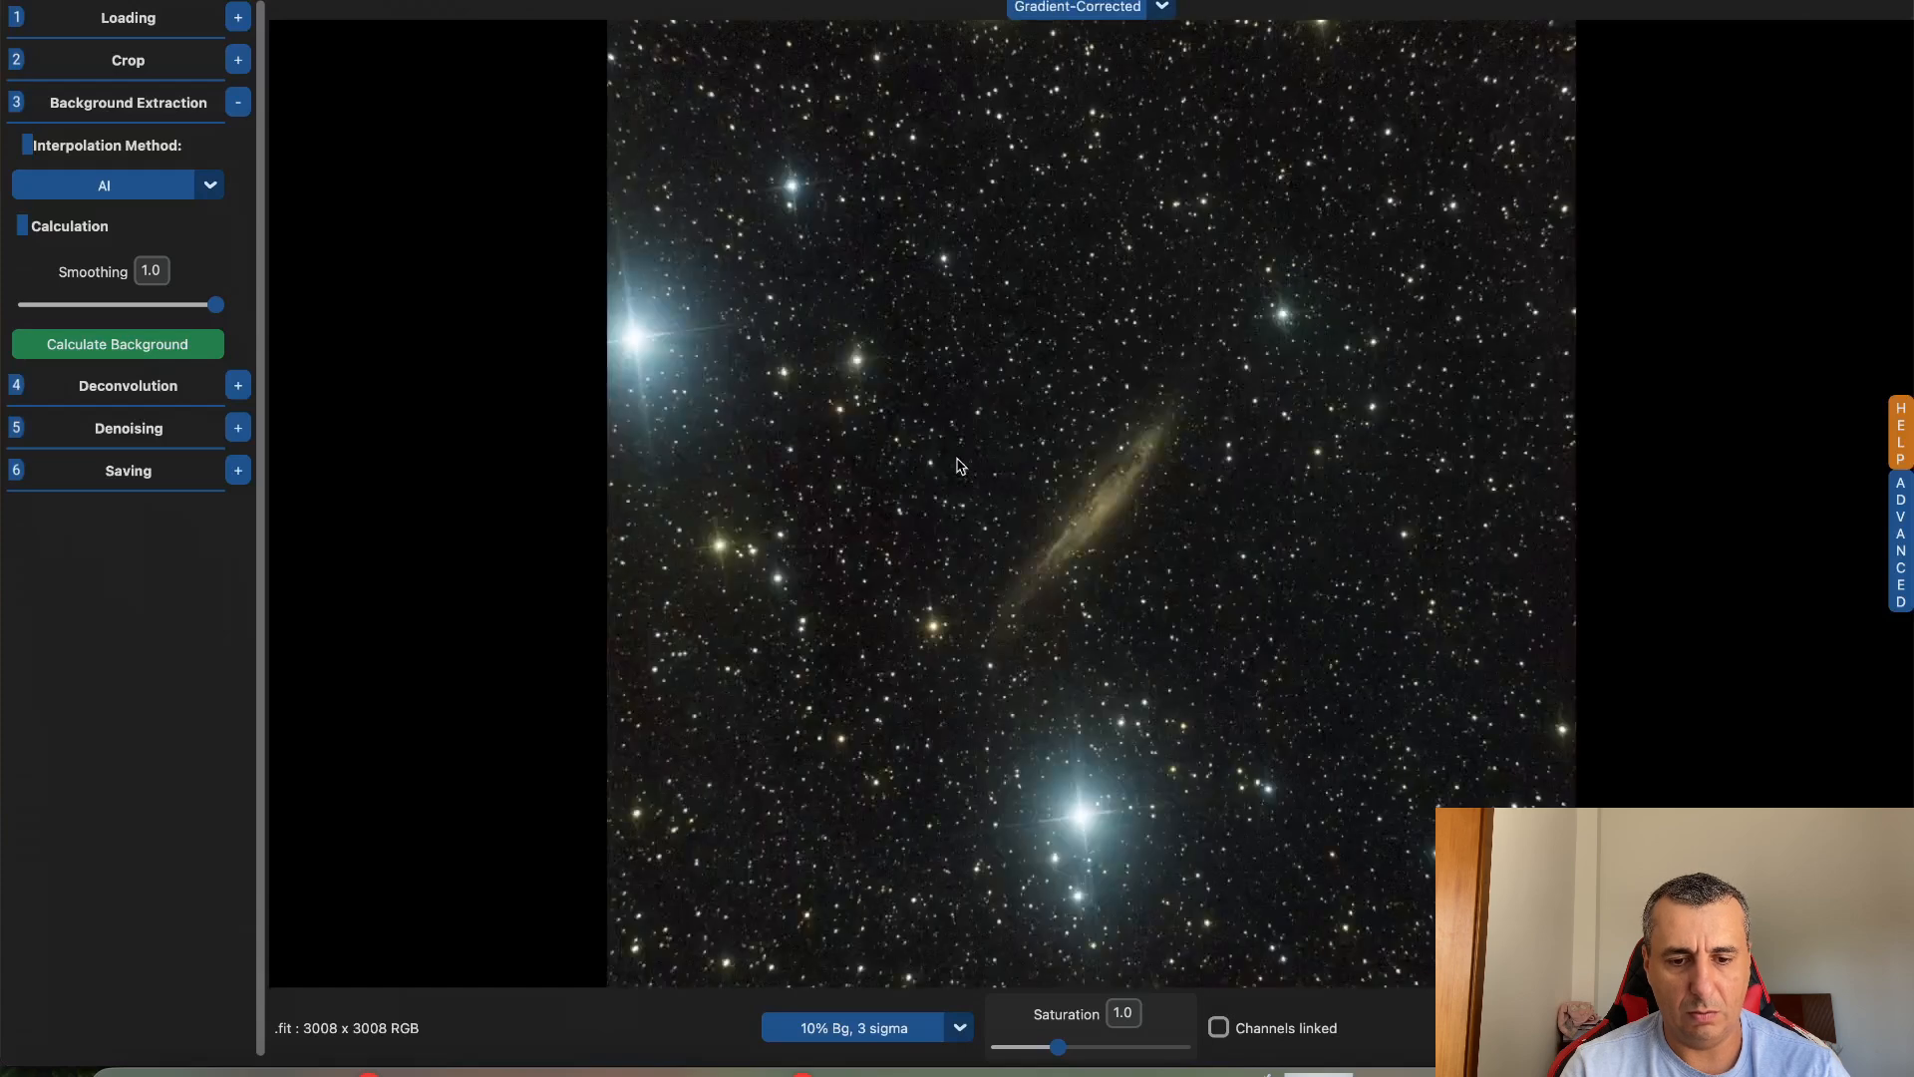
Save the gradient-corrected image as NGC4945_RGB_graxpert_bge.fits in 32 bit Fits format in the NGC4945 folder
{"action": "left_click", "coordinate": [239, 470]}
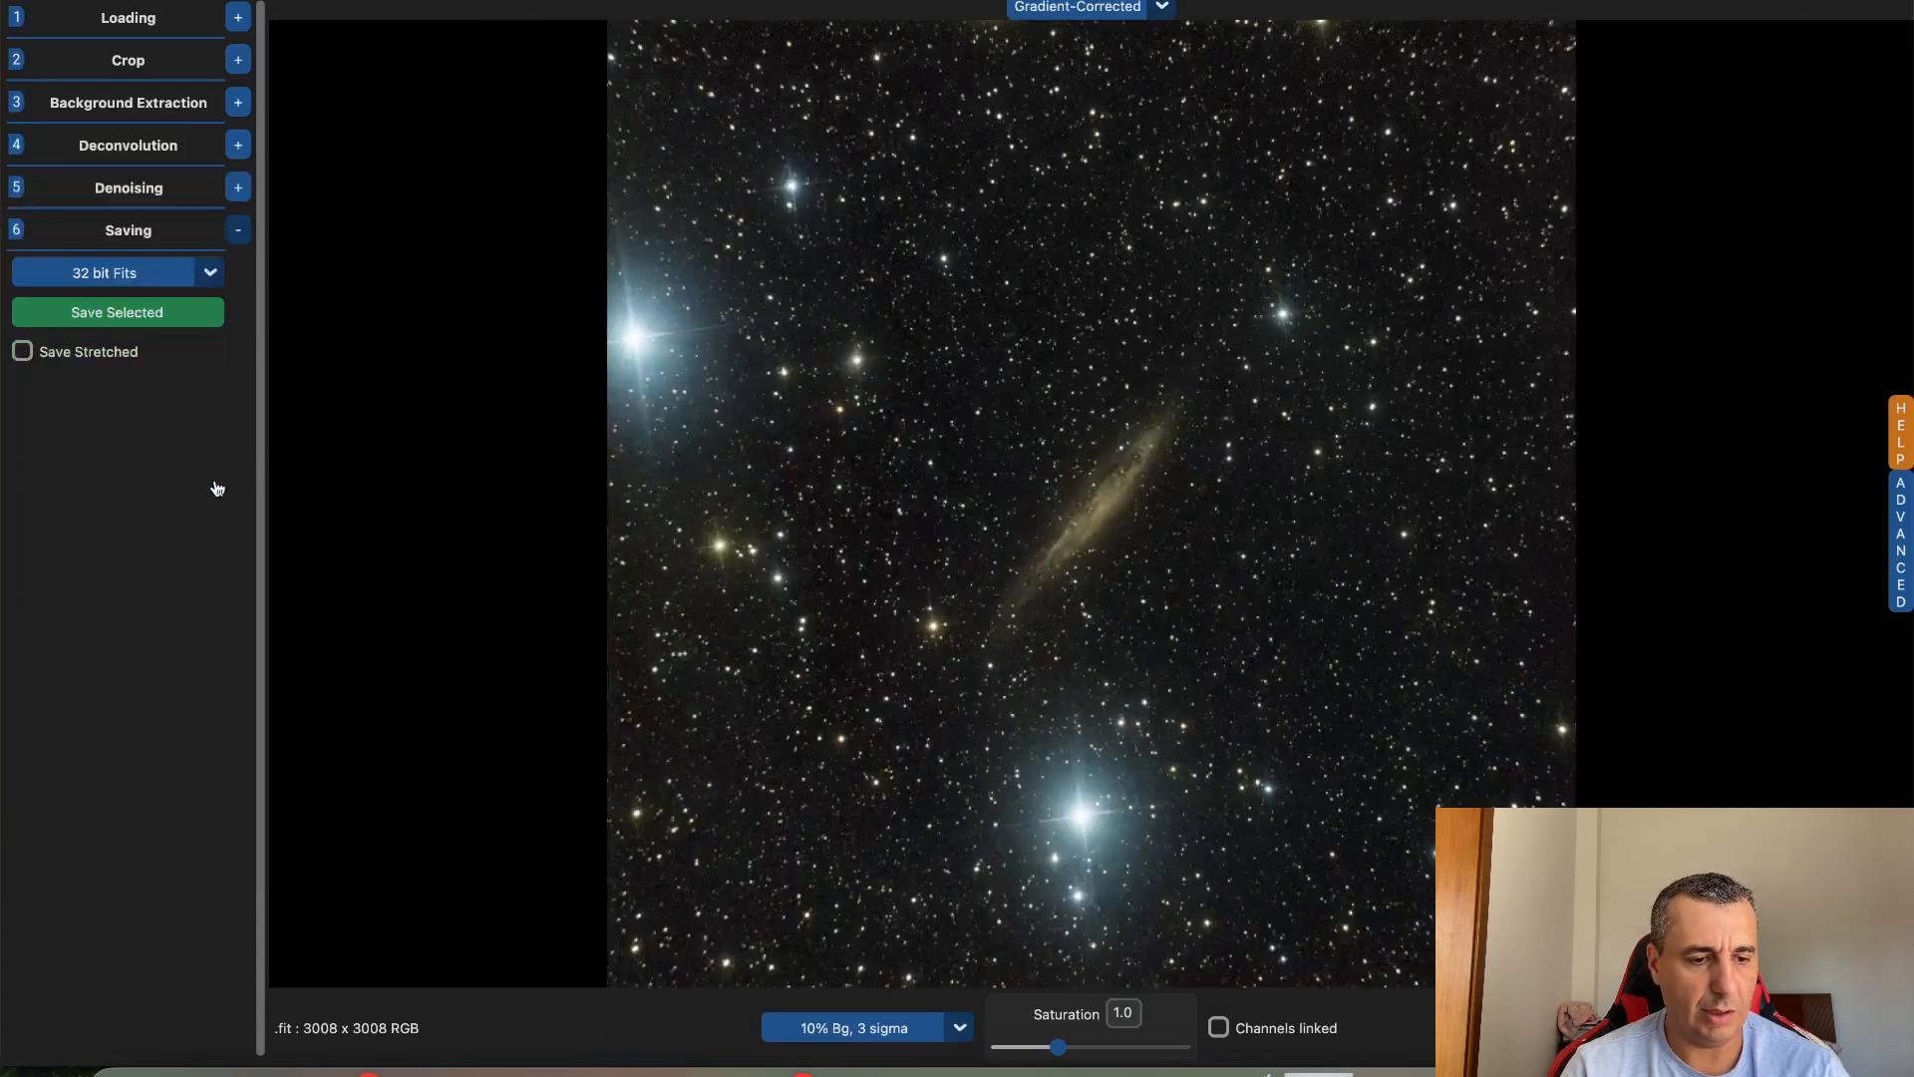
{"action": "left_click", "coordinate": [166, 321]}
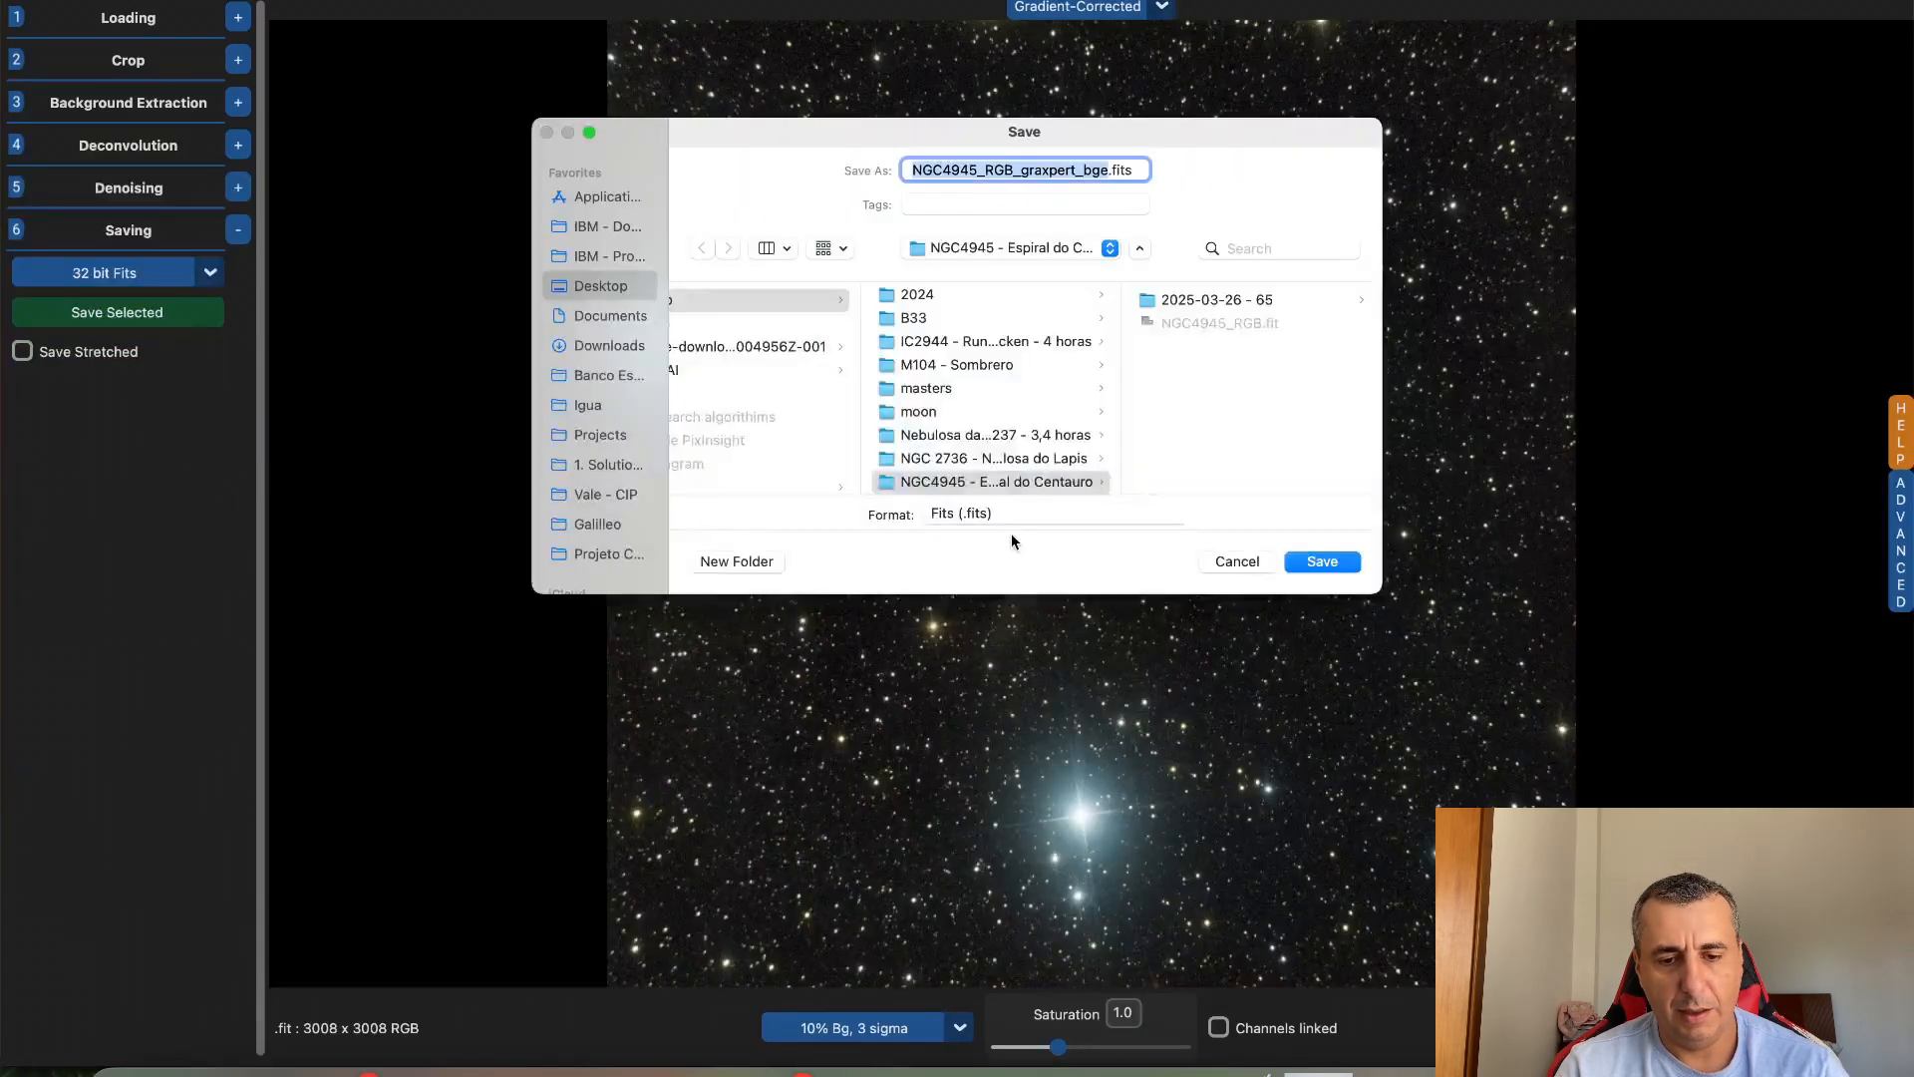
{"action": "left_click", "coordinate": [1323, 563]}
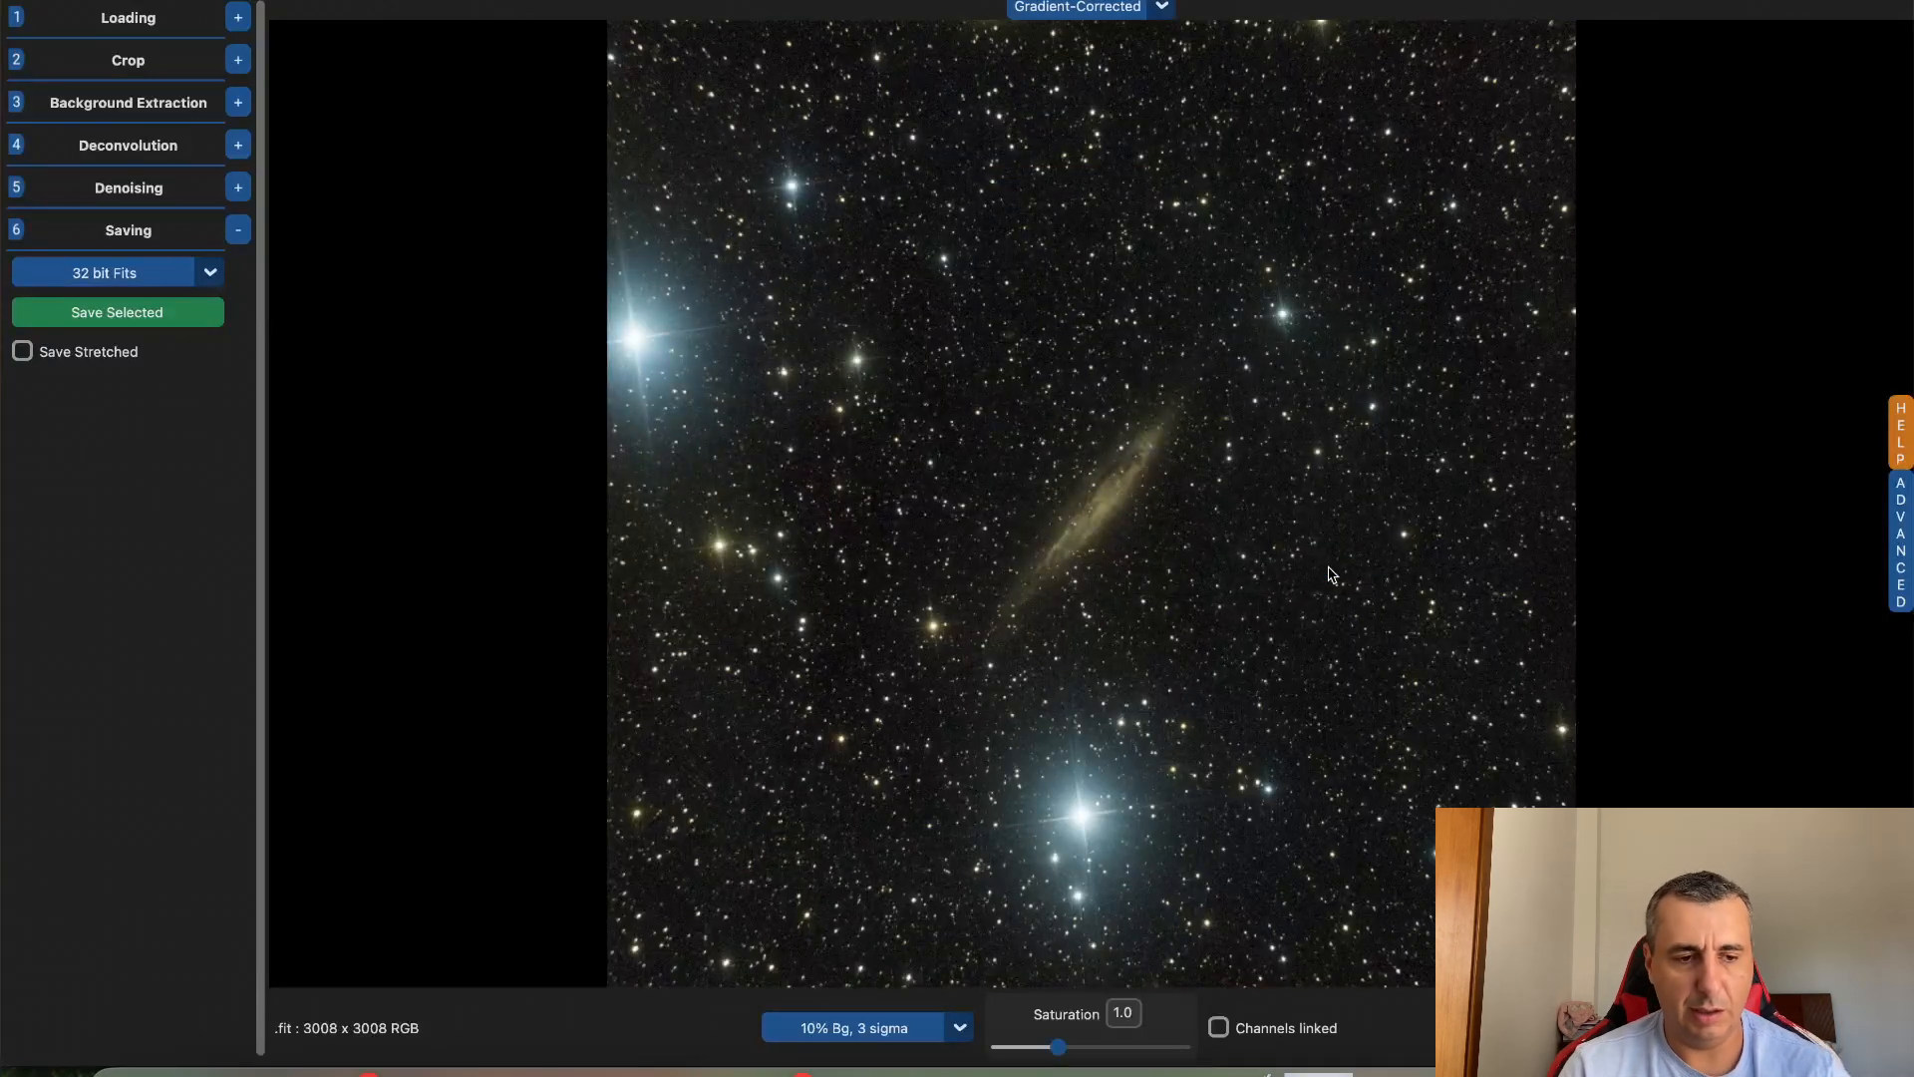
Load the saved NGC4945_RGB_graxpert_bge.fits image from the NGC4945 folder
{"action": "left_click", "coordinate": [238, 18]}
{"action": "left_click", "coordinate": [183, 67]}
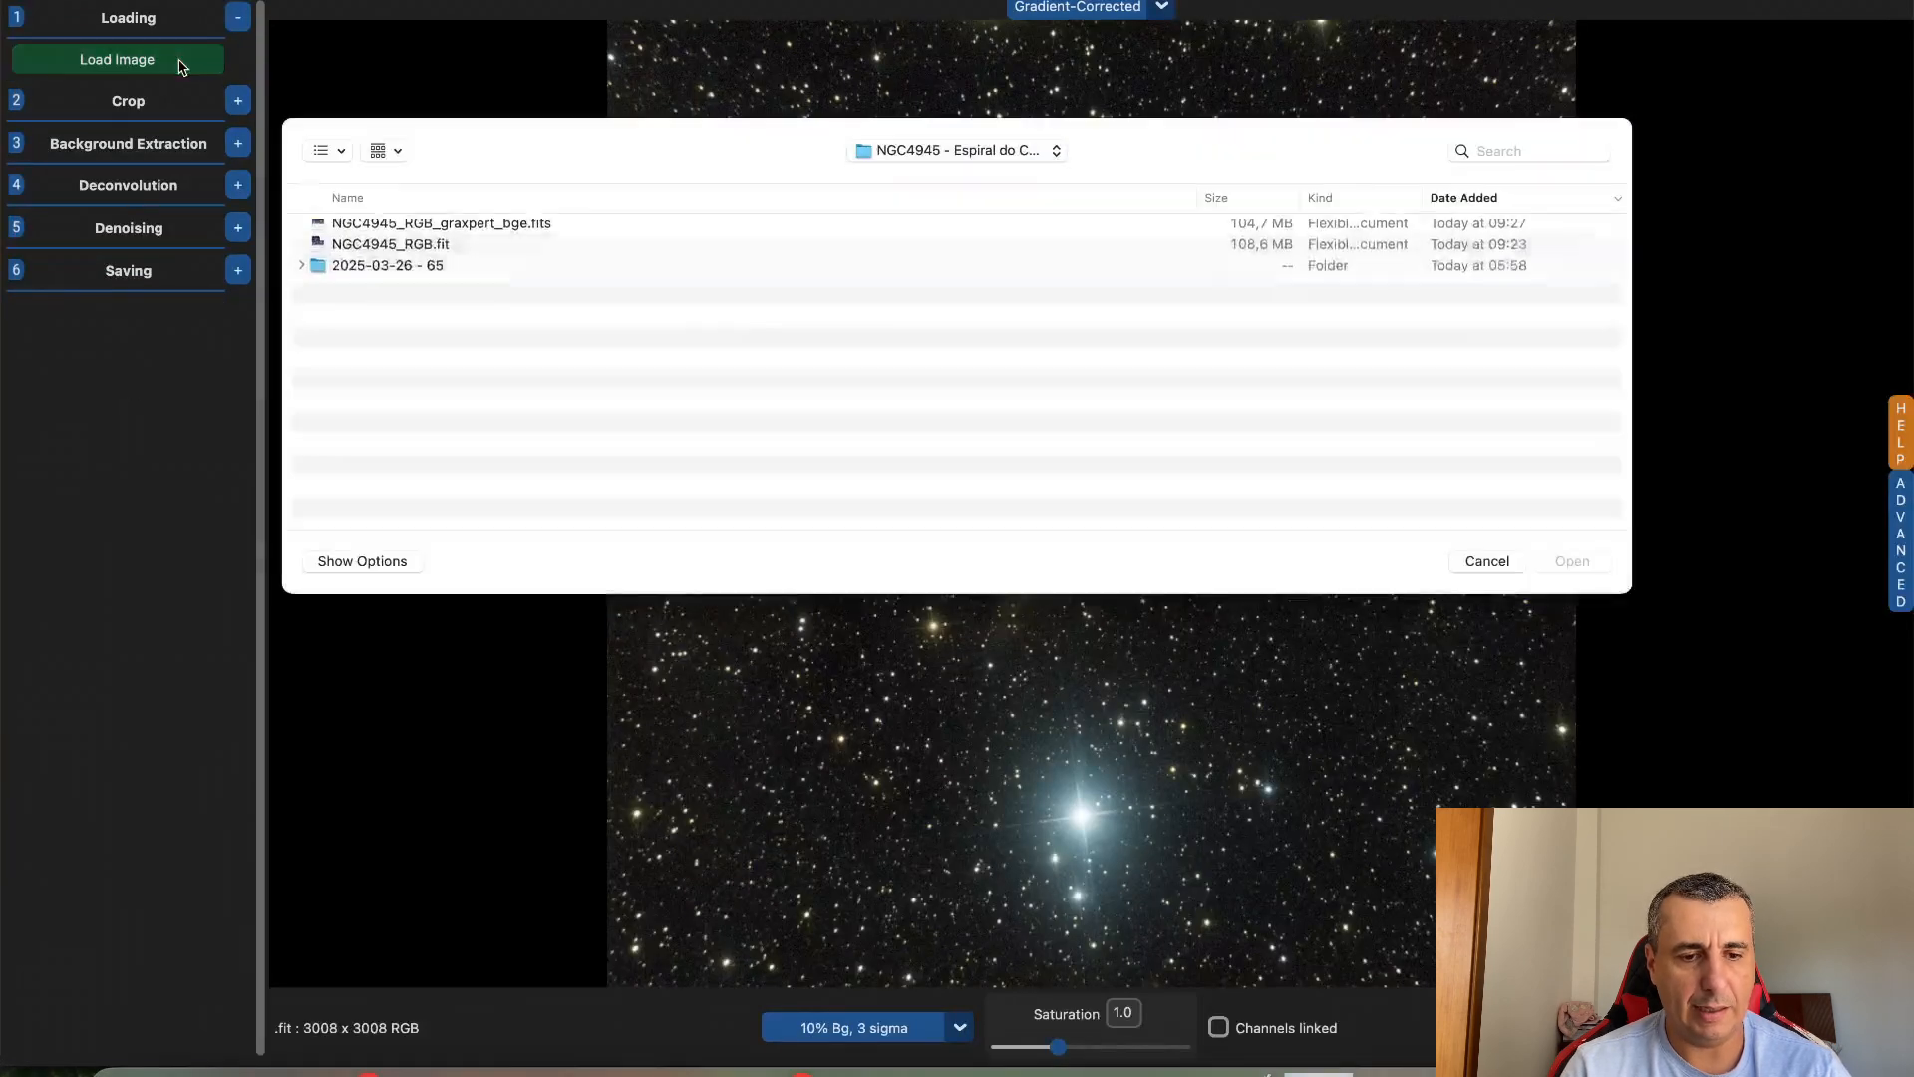
{"action": "left_click", "coordinate": [529, 232]}
{"action": "double_click", "coordinate": [529, 232]}
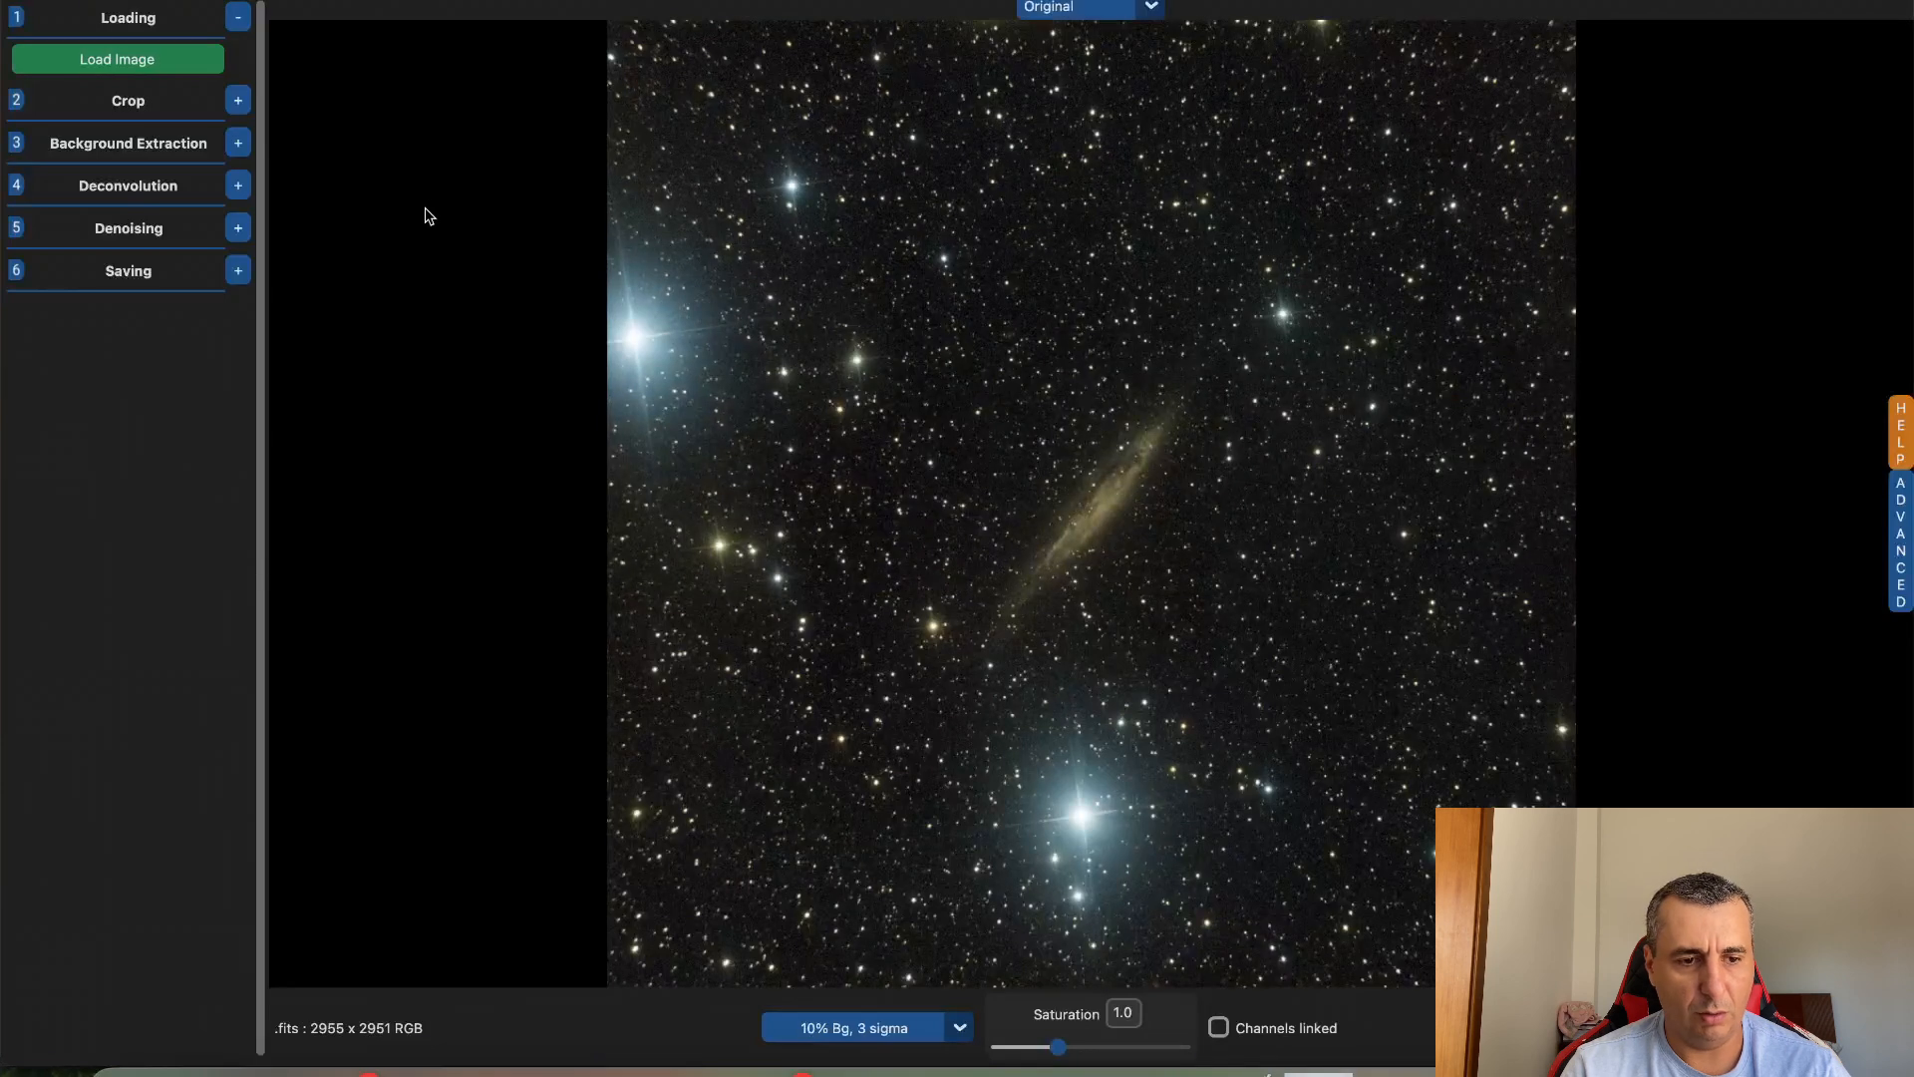
Open the deconvolution settings and check the available deconvolution methods
{"action": "left_click", "coordinate": [238, 186]}
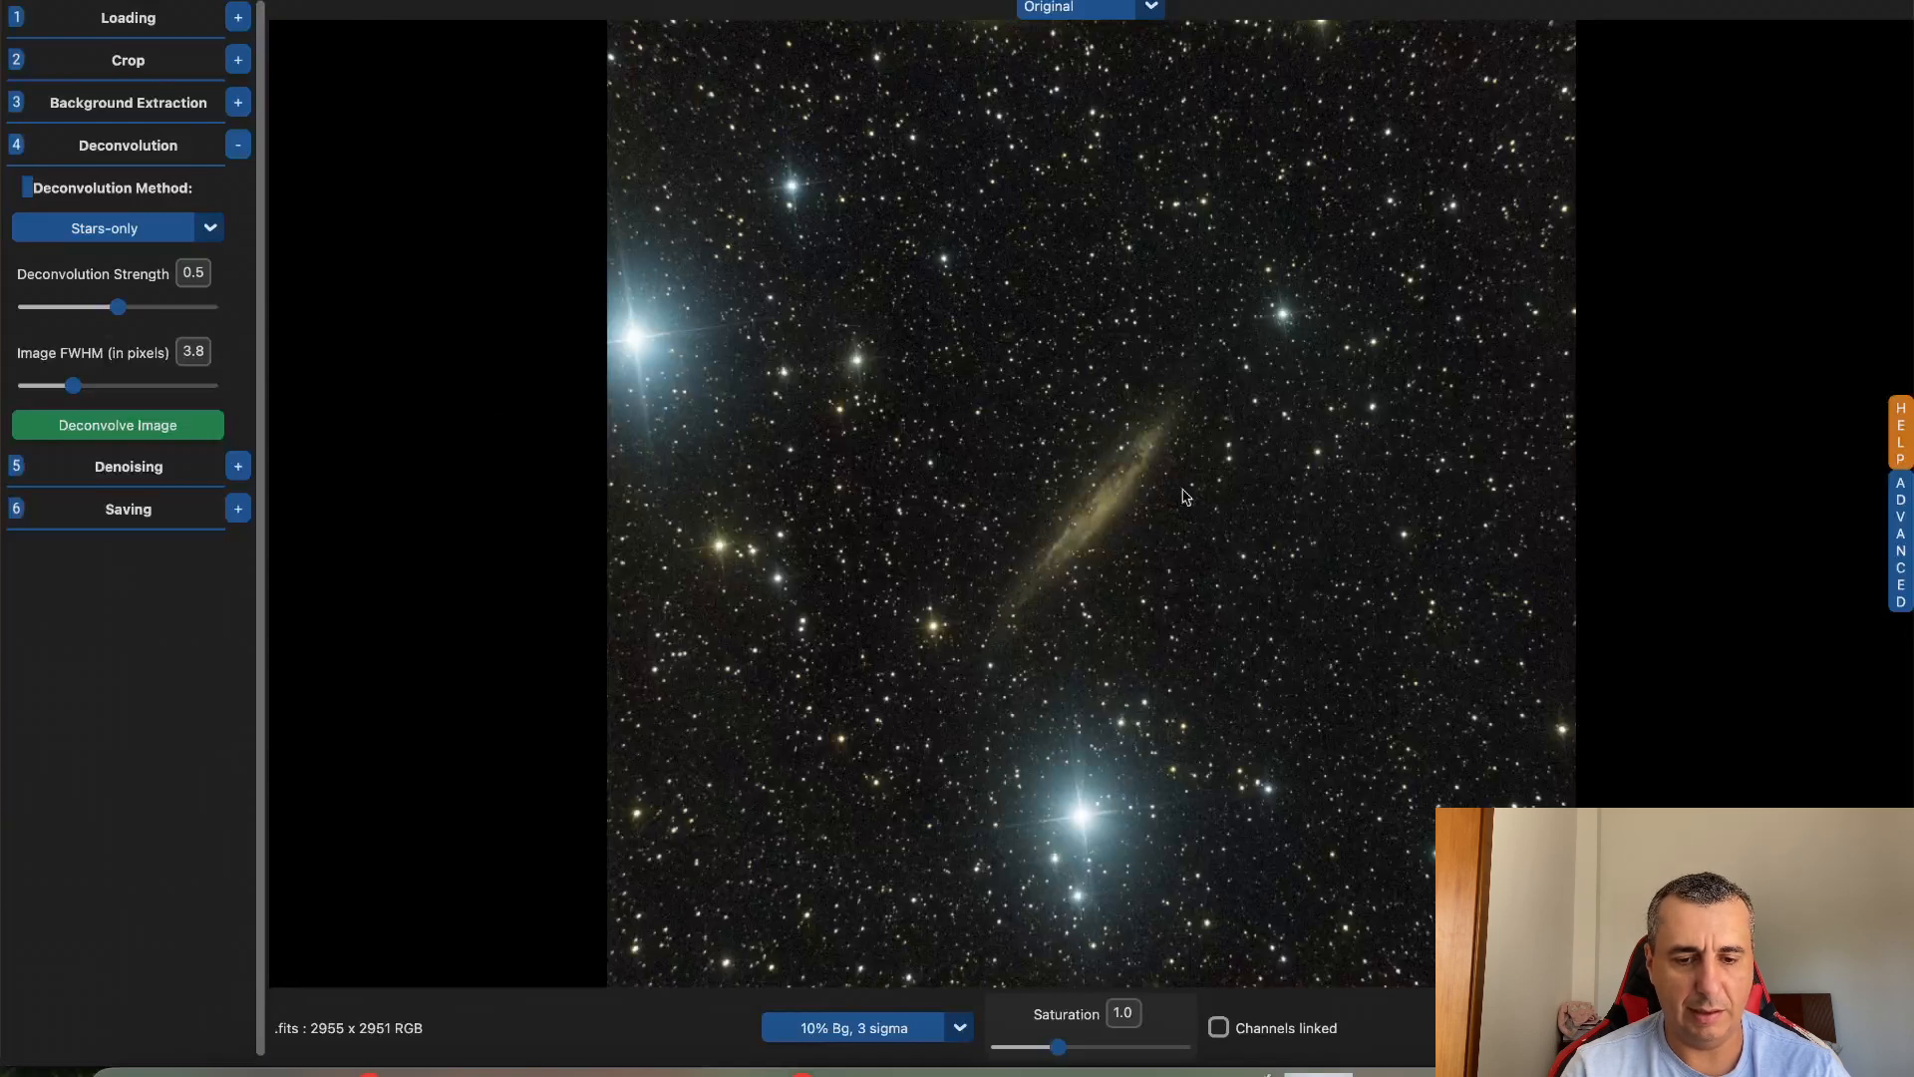
{"action": "left_click", "coordinate": [208, 239]}
{"action": "left_click", "coordinate": [210, 235]}
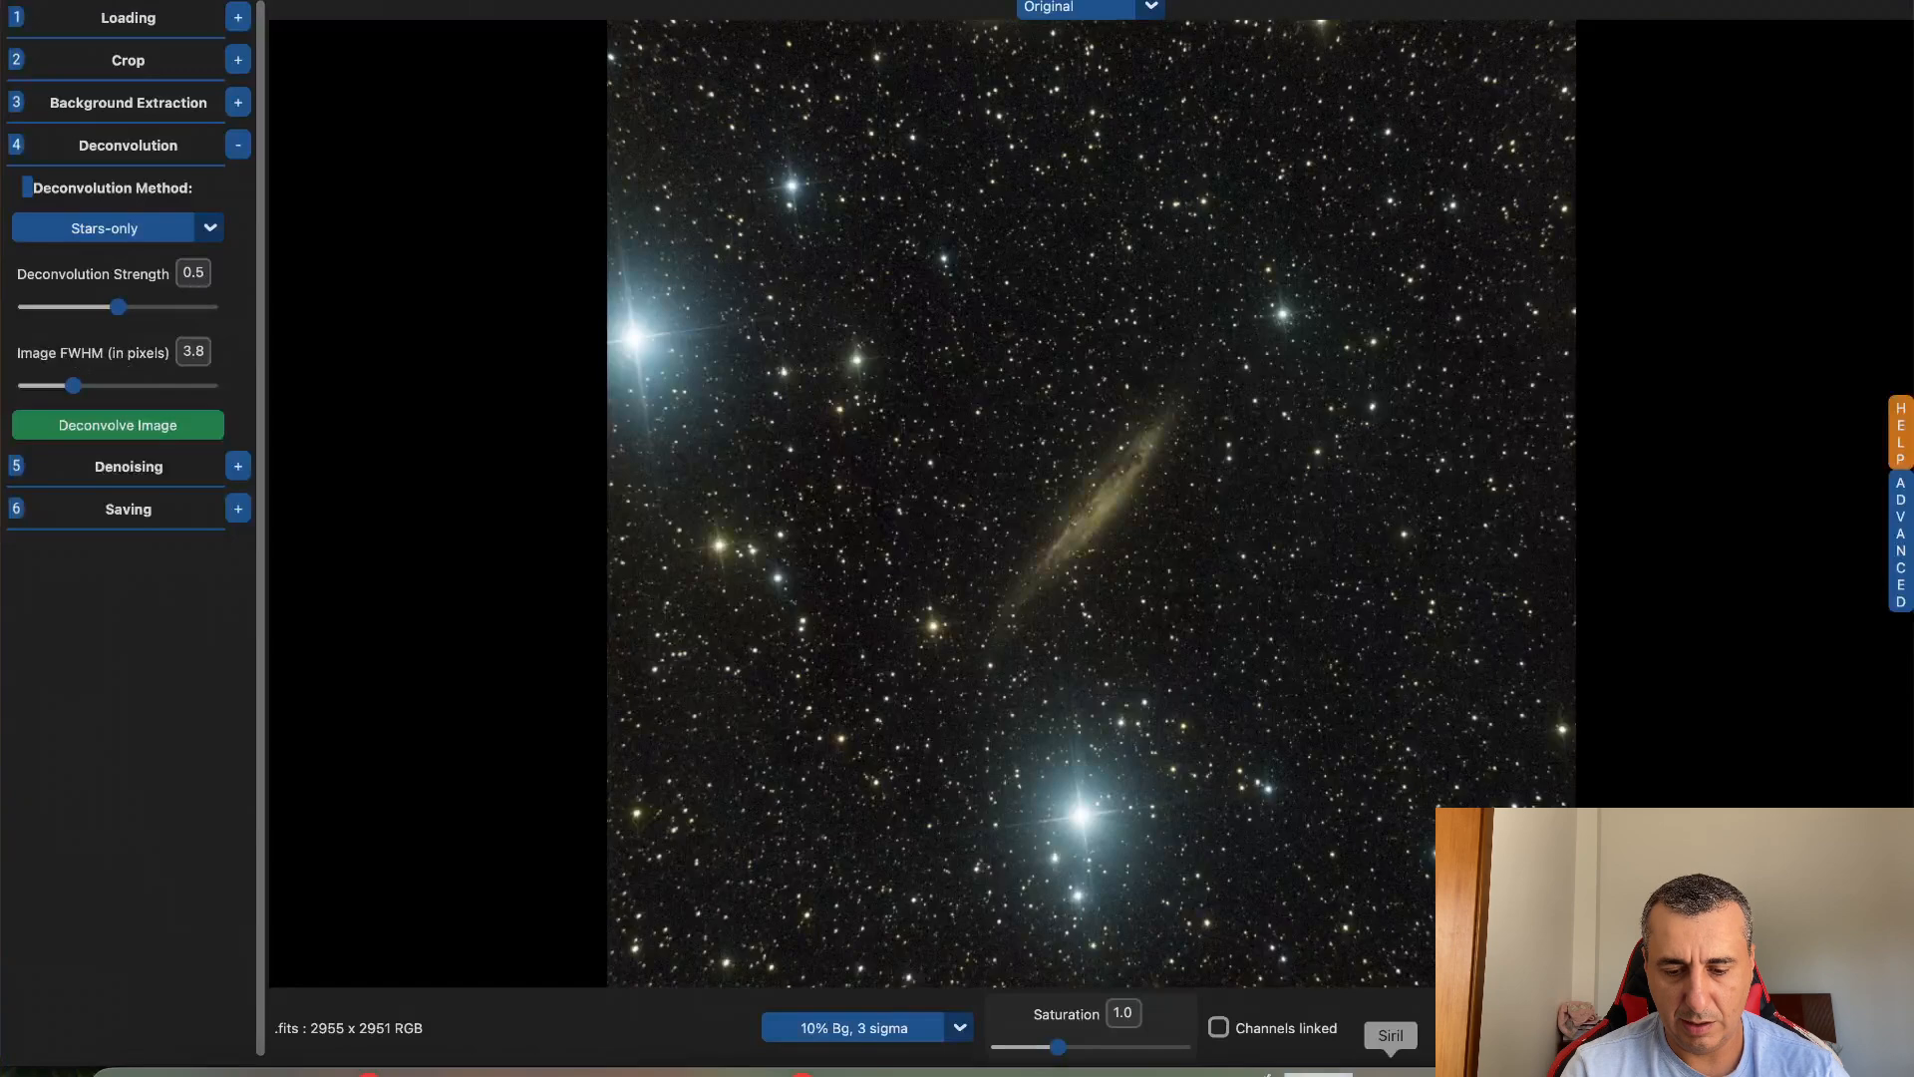
Switch to Siril and open NGC4945_RGB_graxpert_bge.fits from the NGC4945 folder
{"action": "left_click", "coordinate": [1390, 1069]}
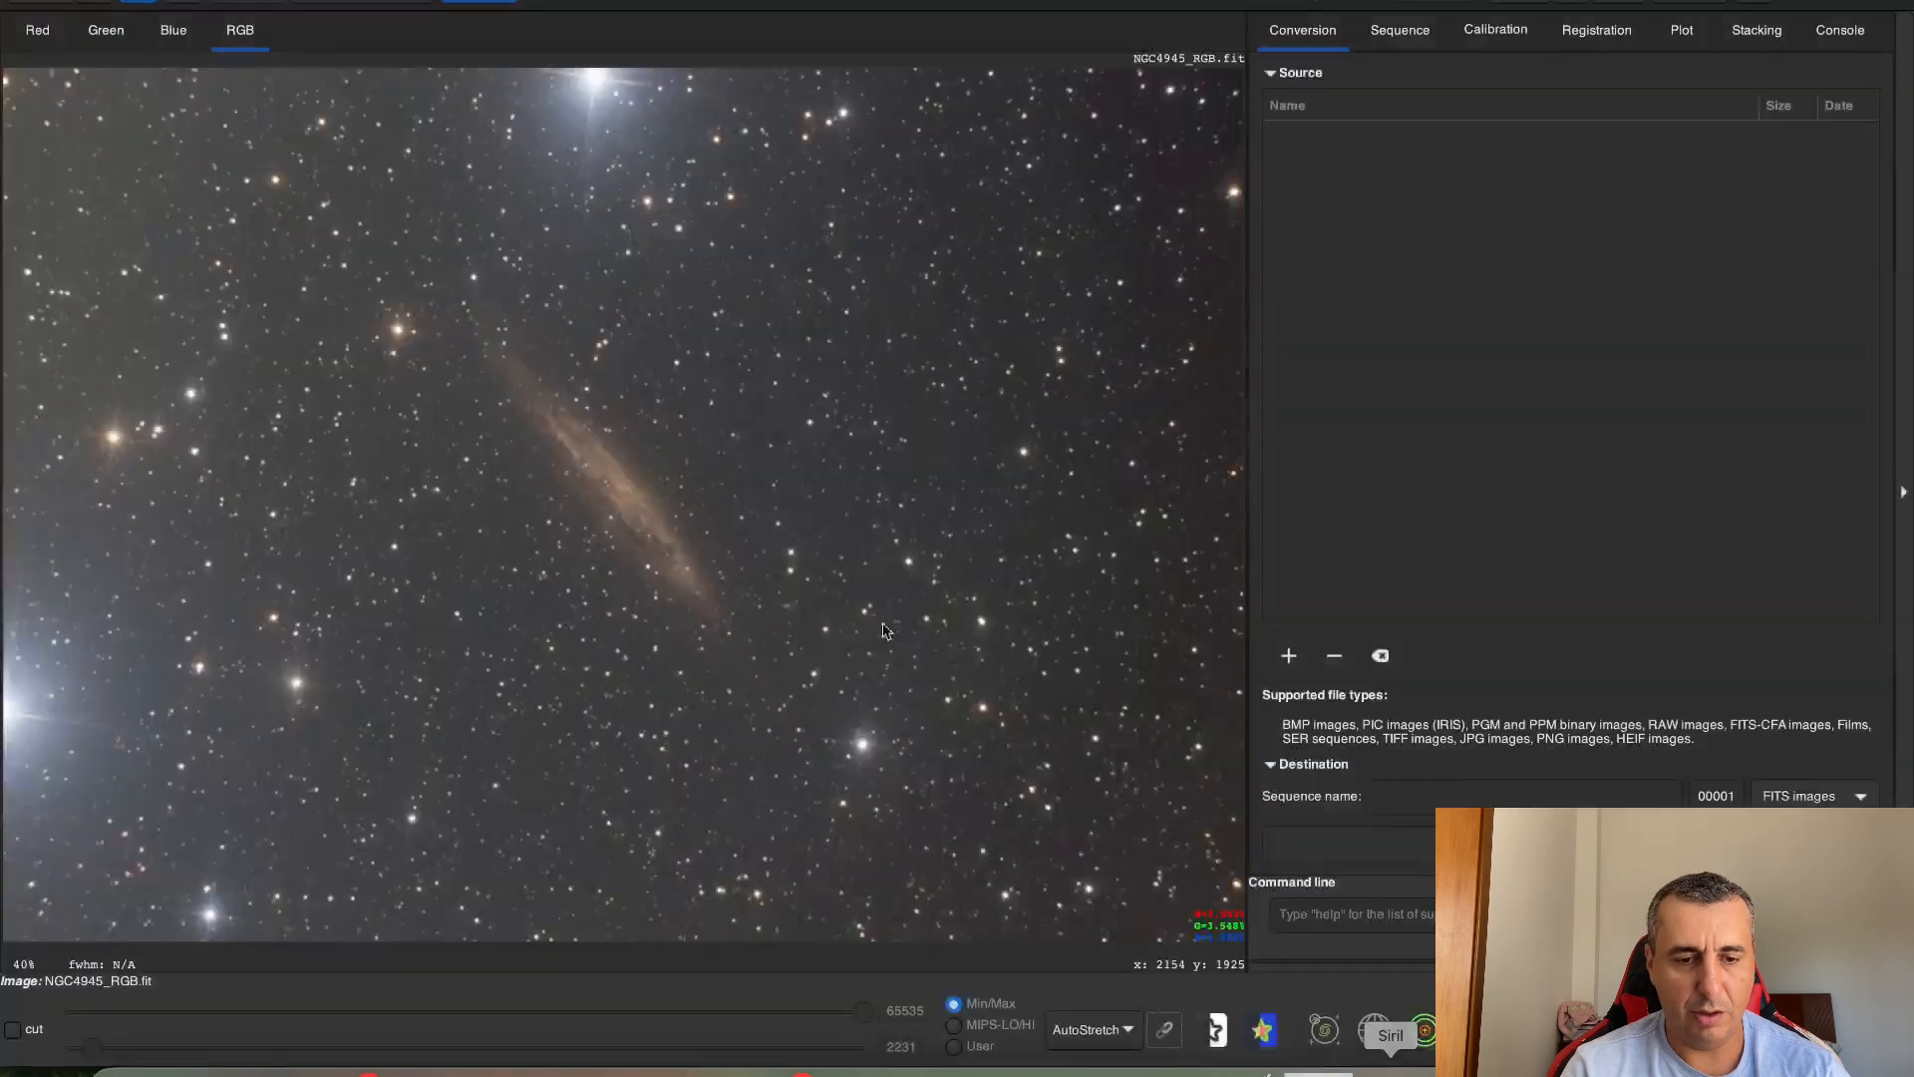
{"action": "left_click", "coordinate": [60, 5]}
{"action": "double_click", "coordinate": [709, 303]}
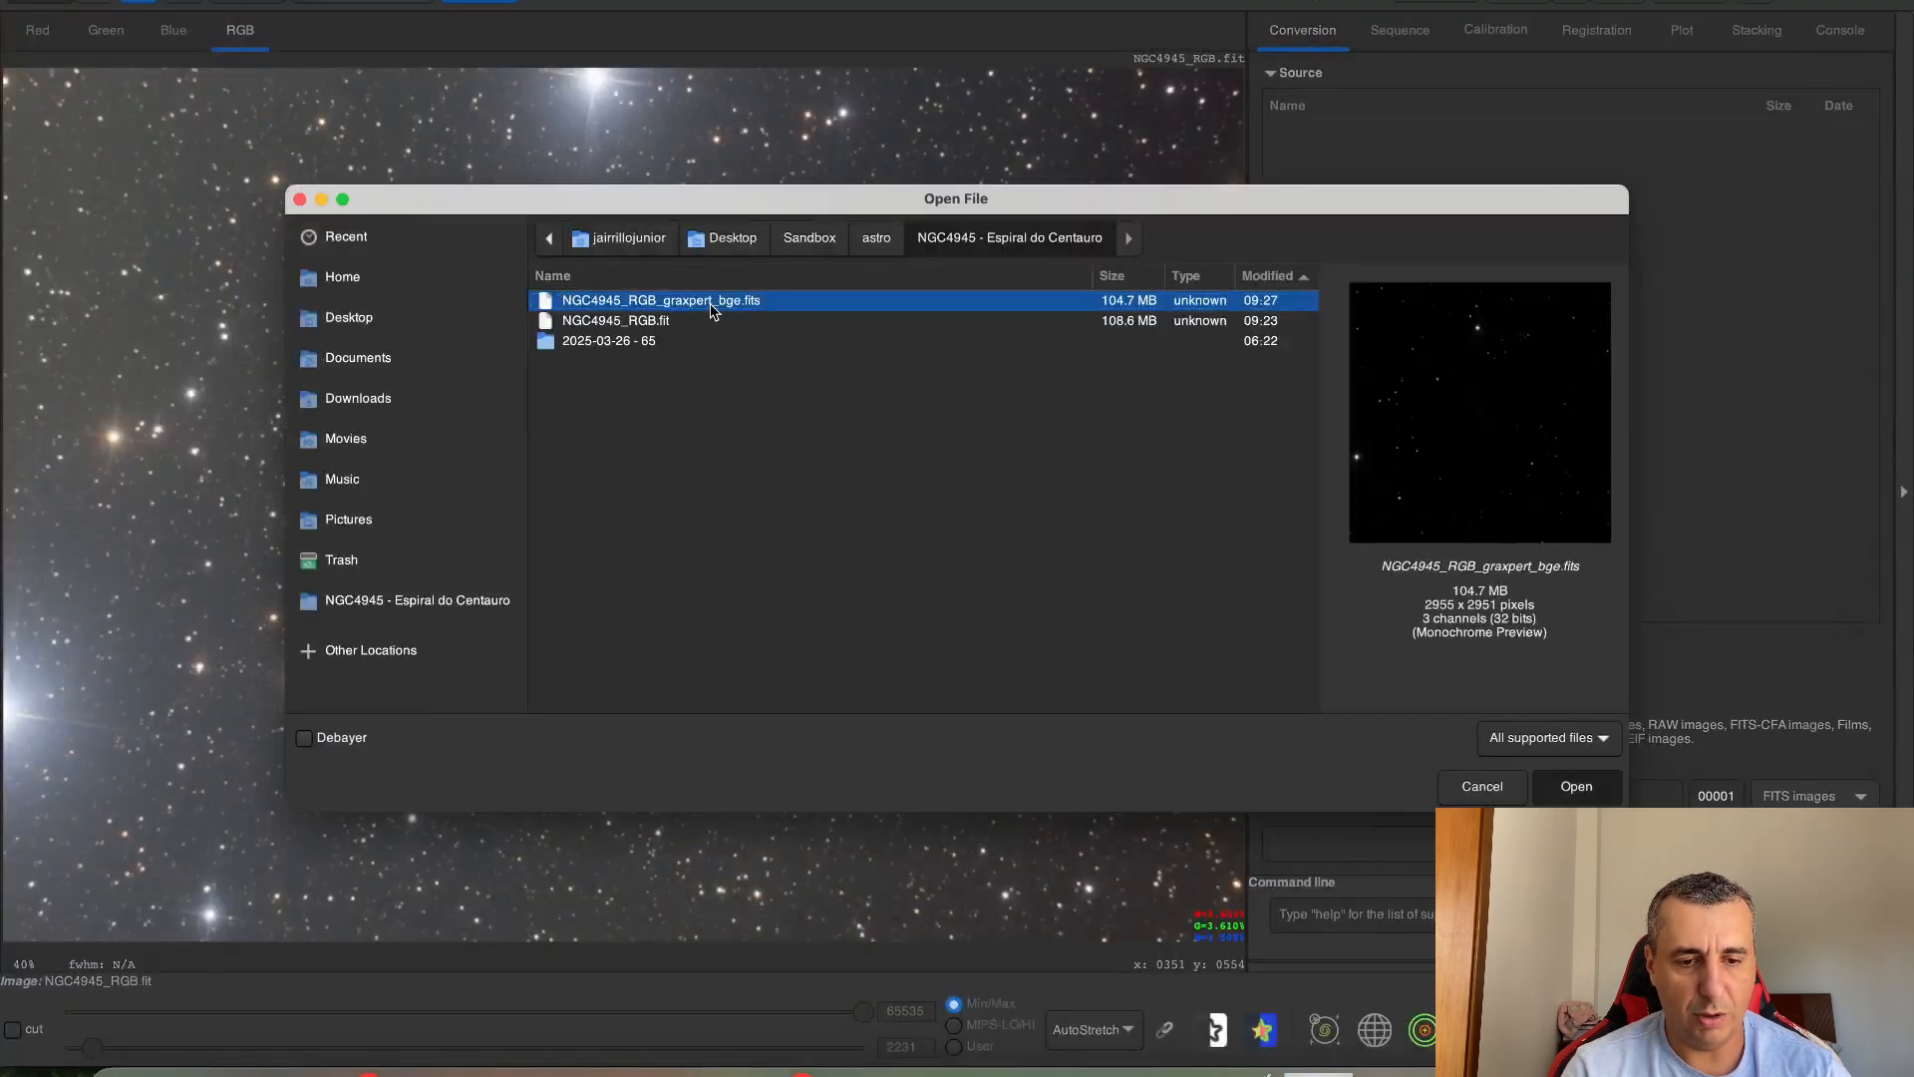
Detect the image's stars with Dynamic PSF using the Gaussian profile and read the average star FWHM
{"action": "left_click", "coordinate": [364, 4]}
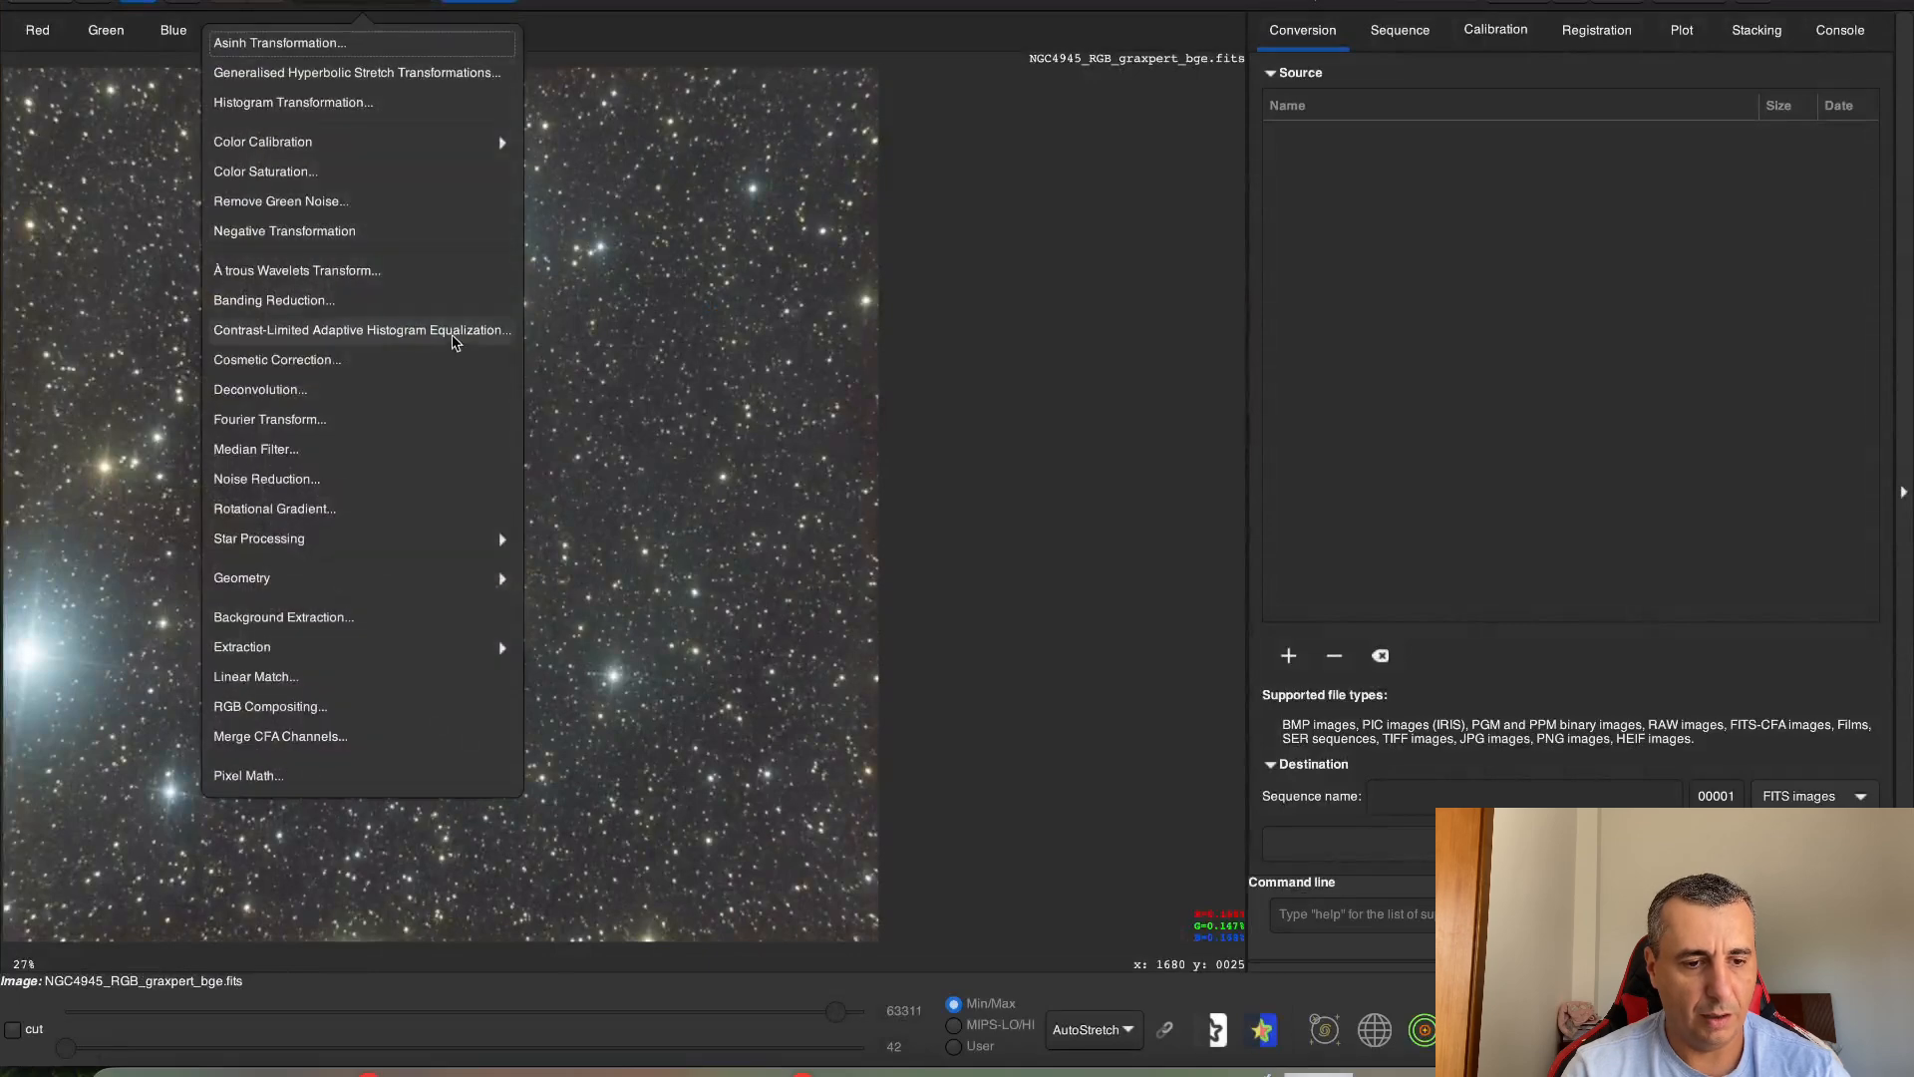
{"action": "left_click", "coordinate": [479, 539]}
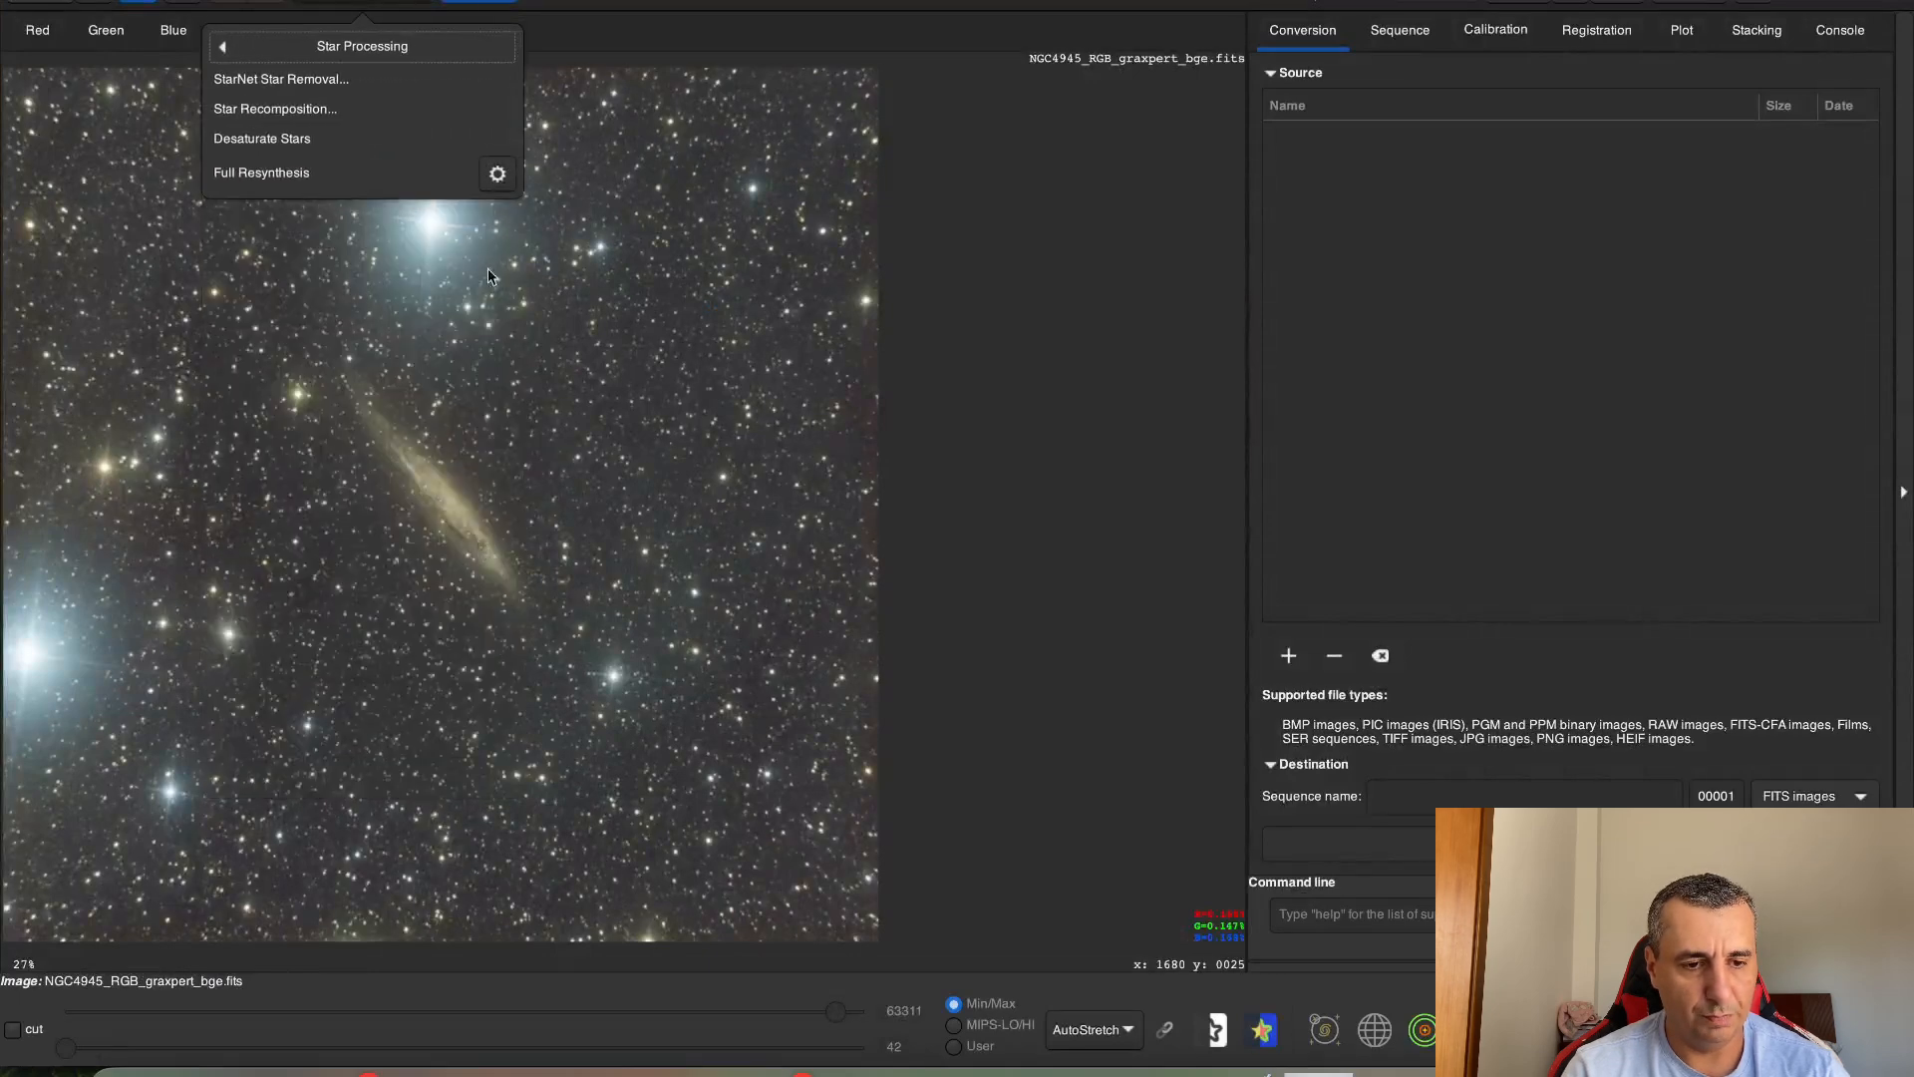
{"action": "left_click", "coordinate": [498, 175]}
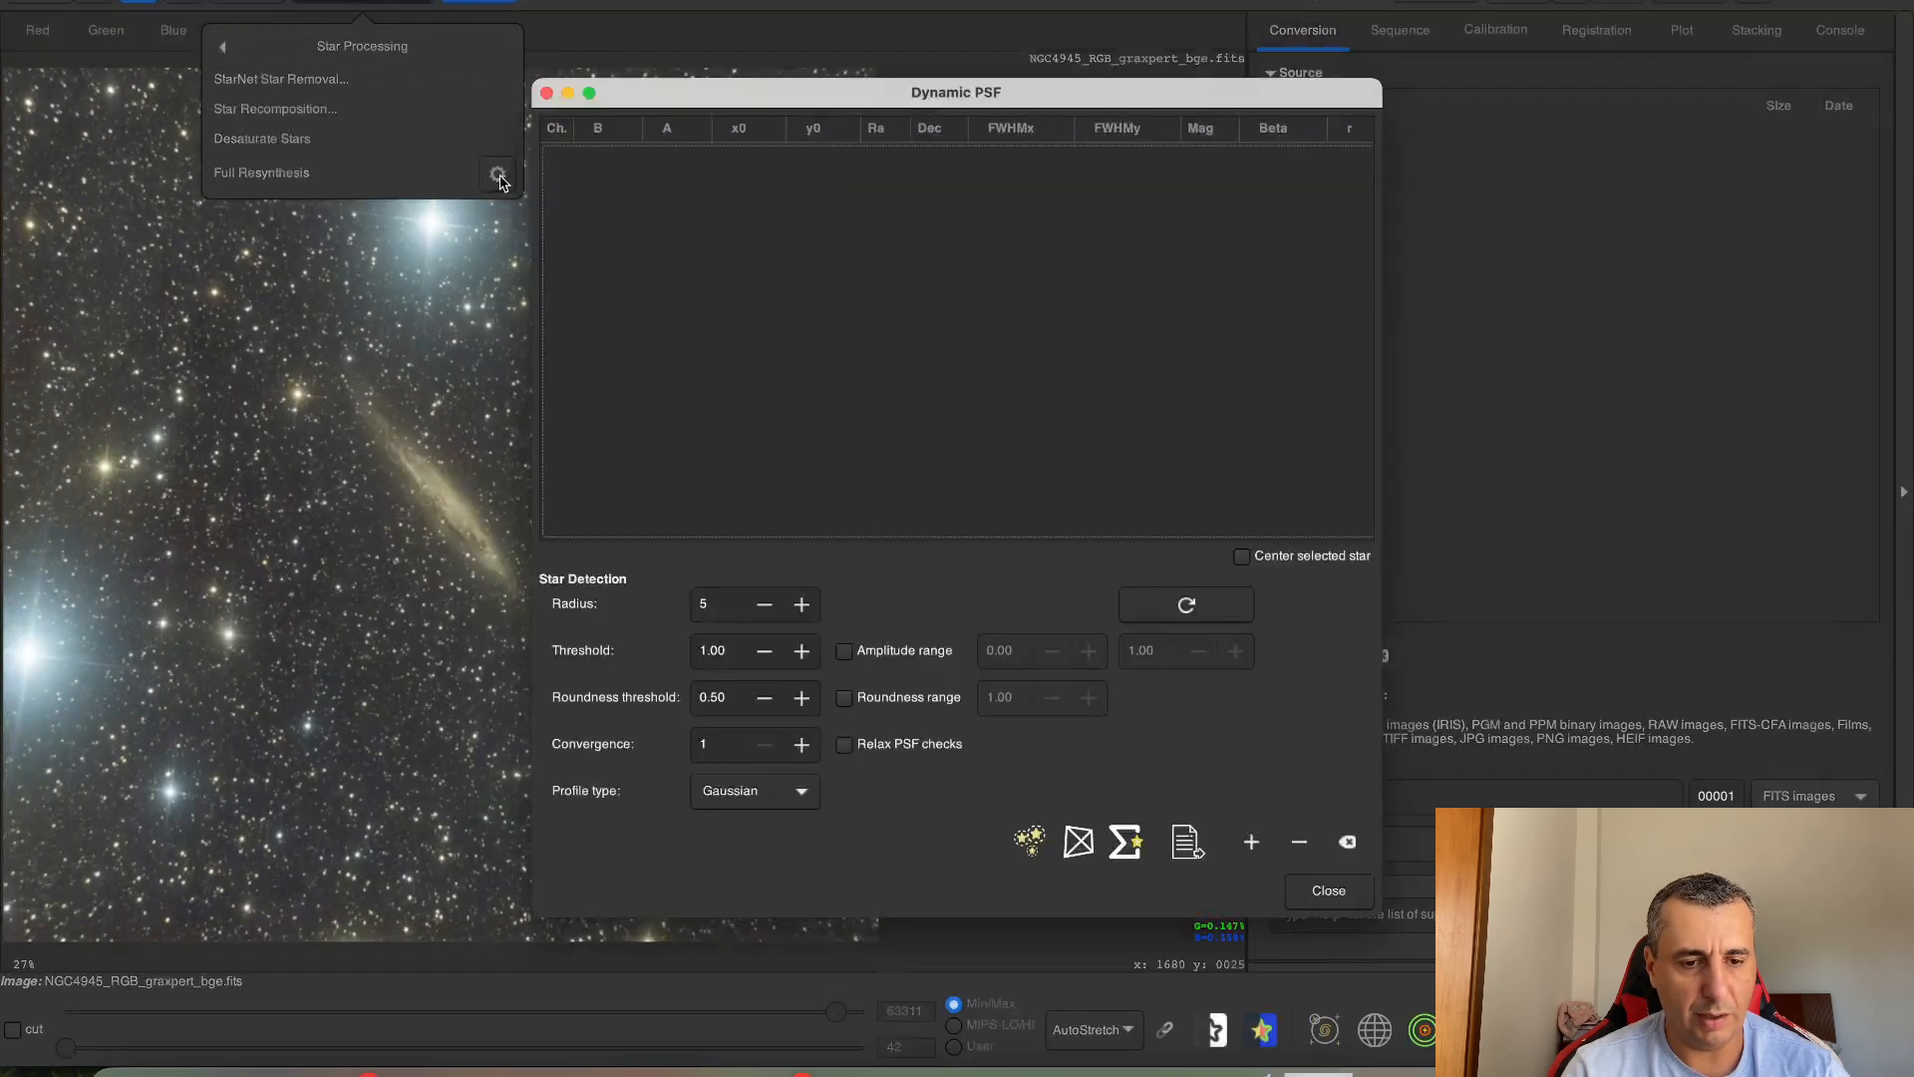
{"action": "left_click", "coordinate": [1044, 858]}
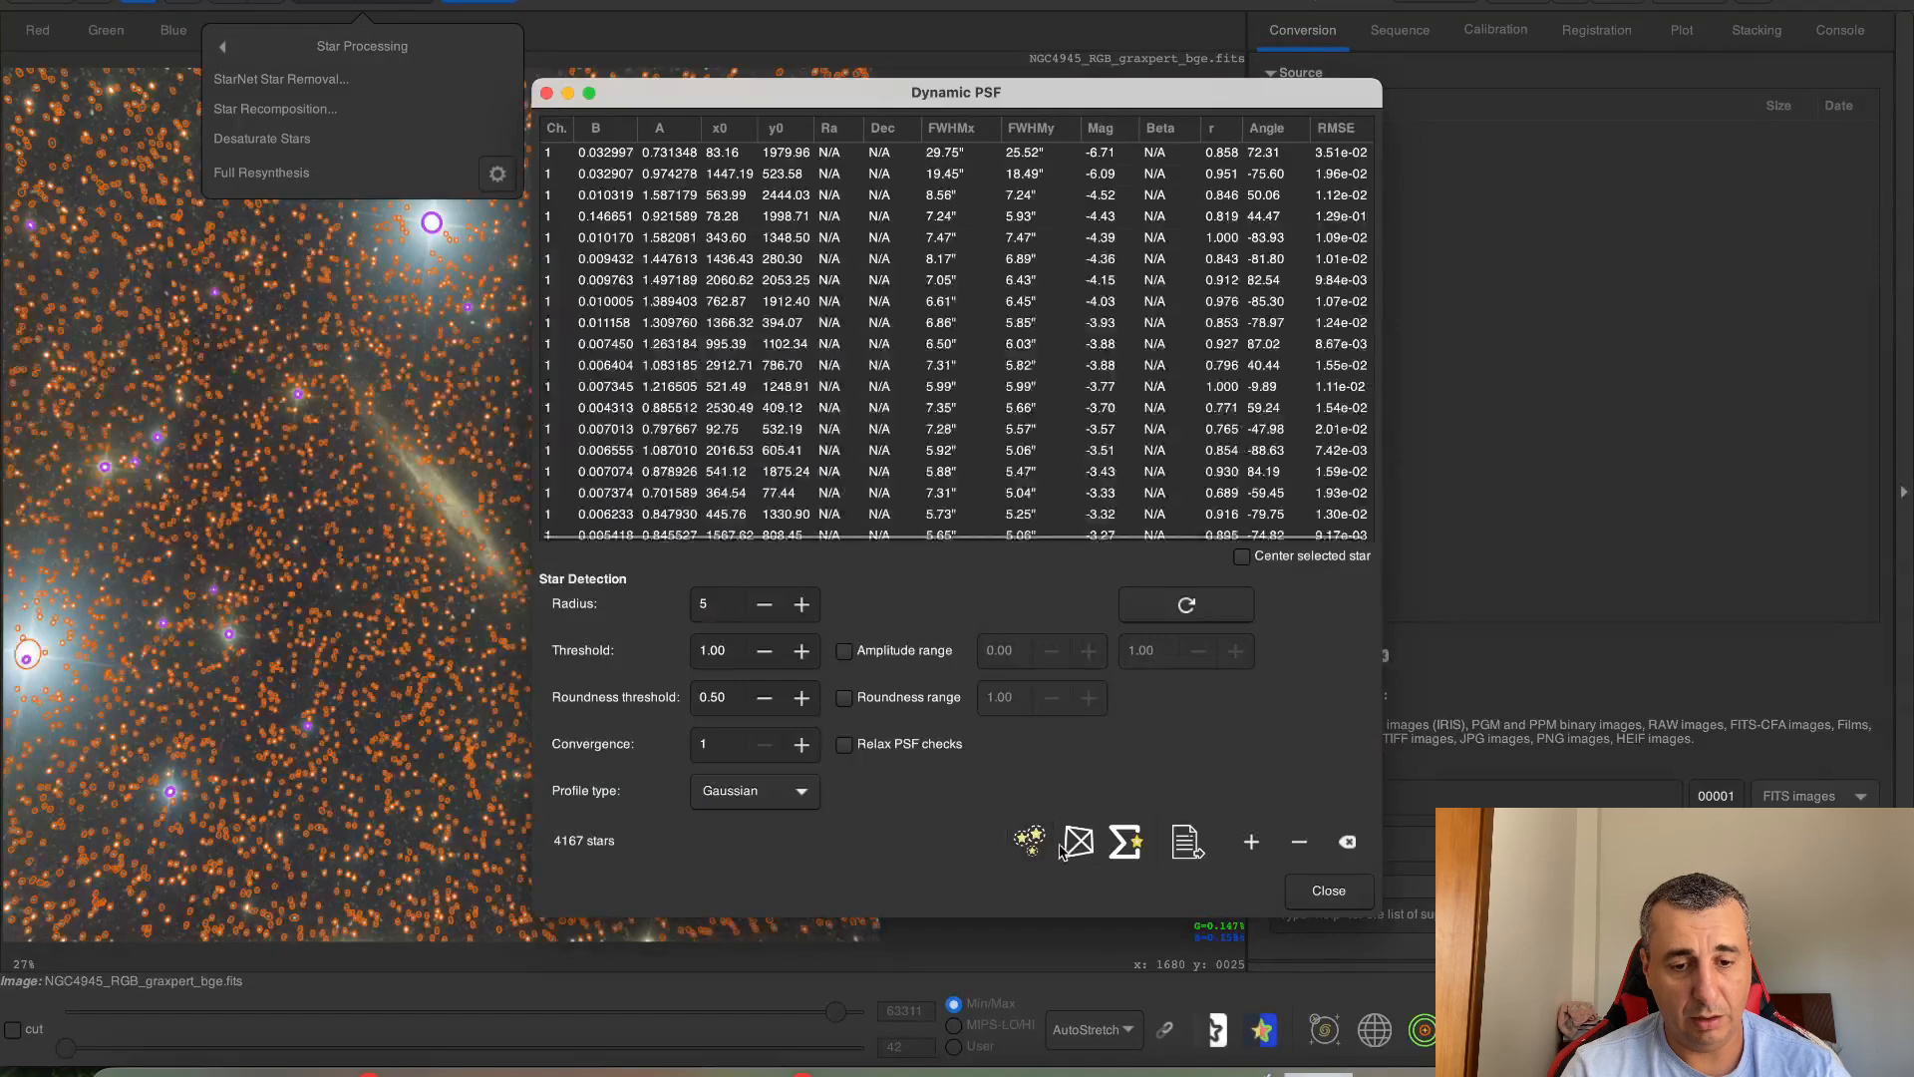
{"action": "left_click", "coordinate": [1126, 849]}
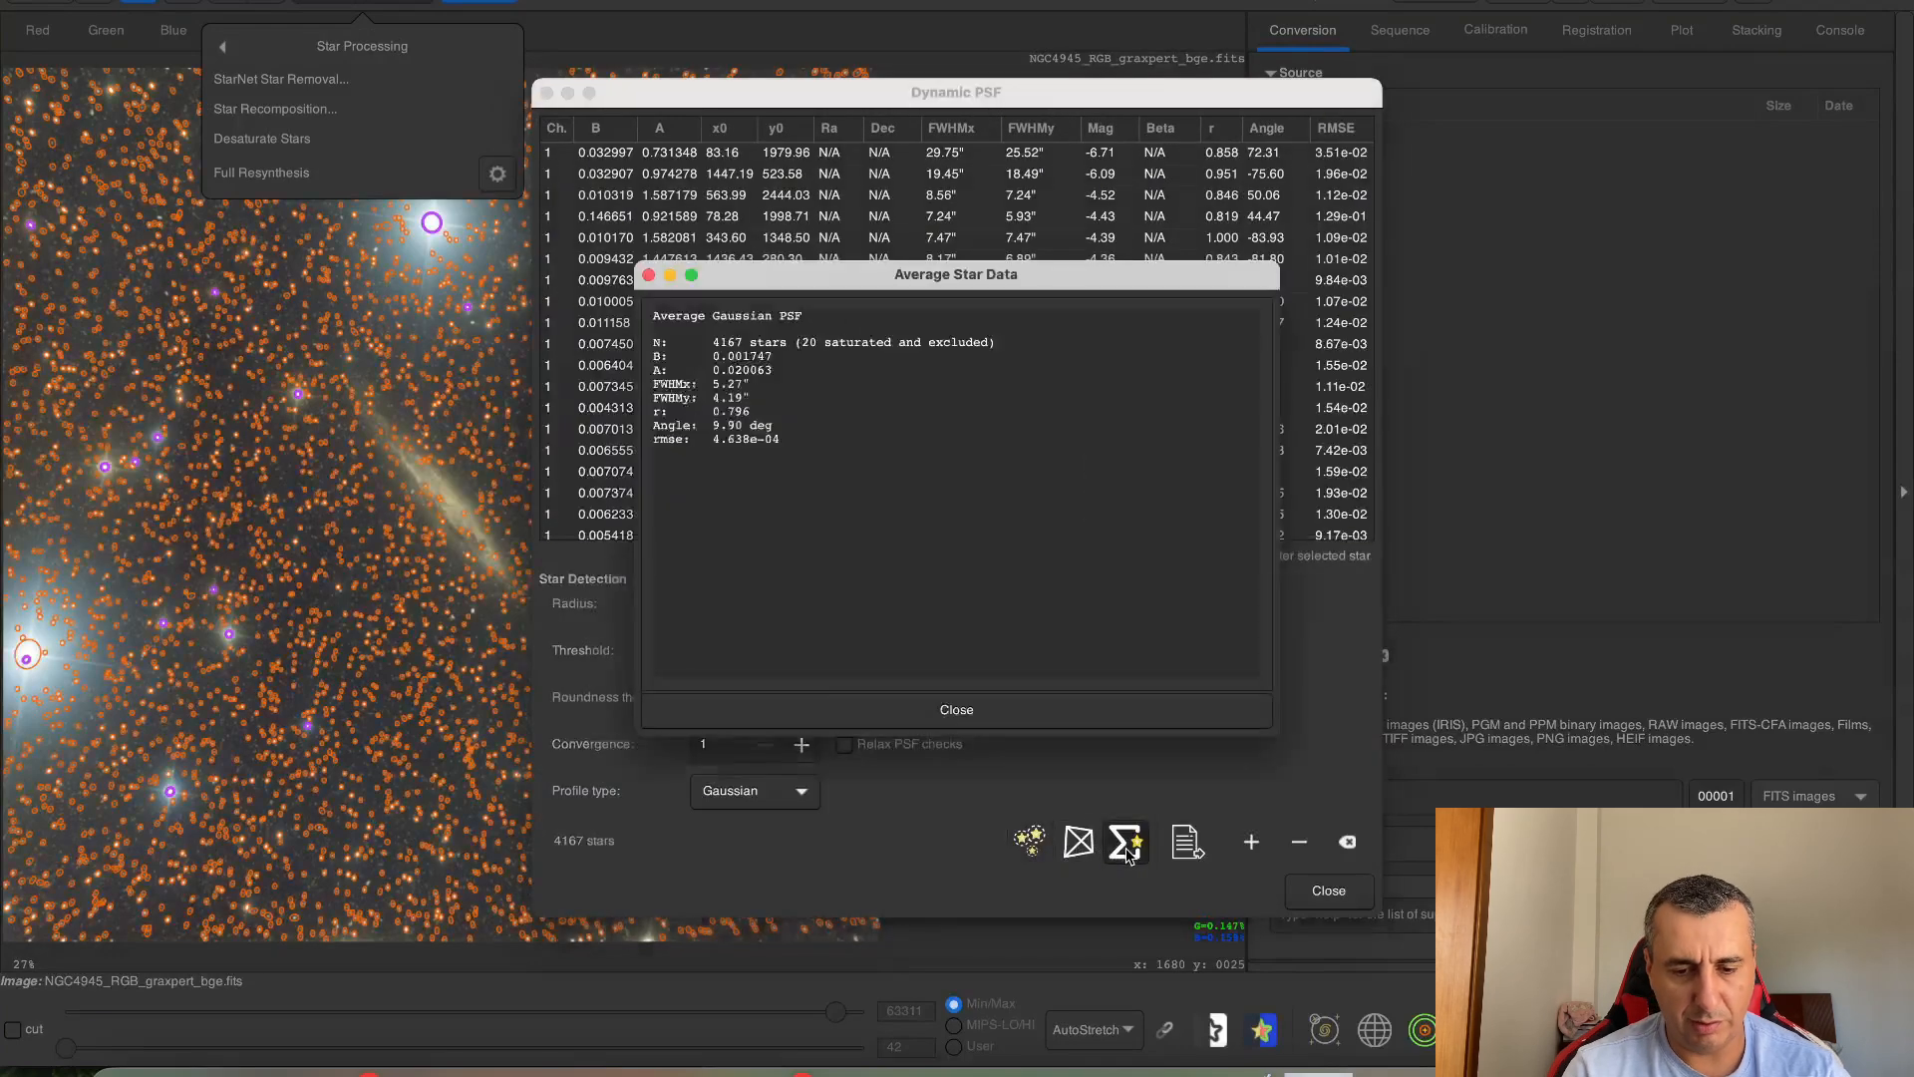
{"action": "left_click", "coordinate": [1074, 717]}
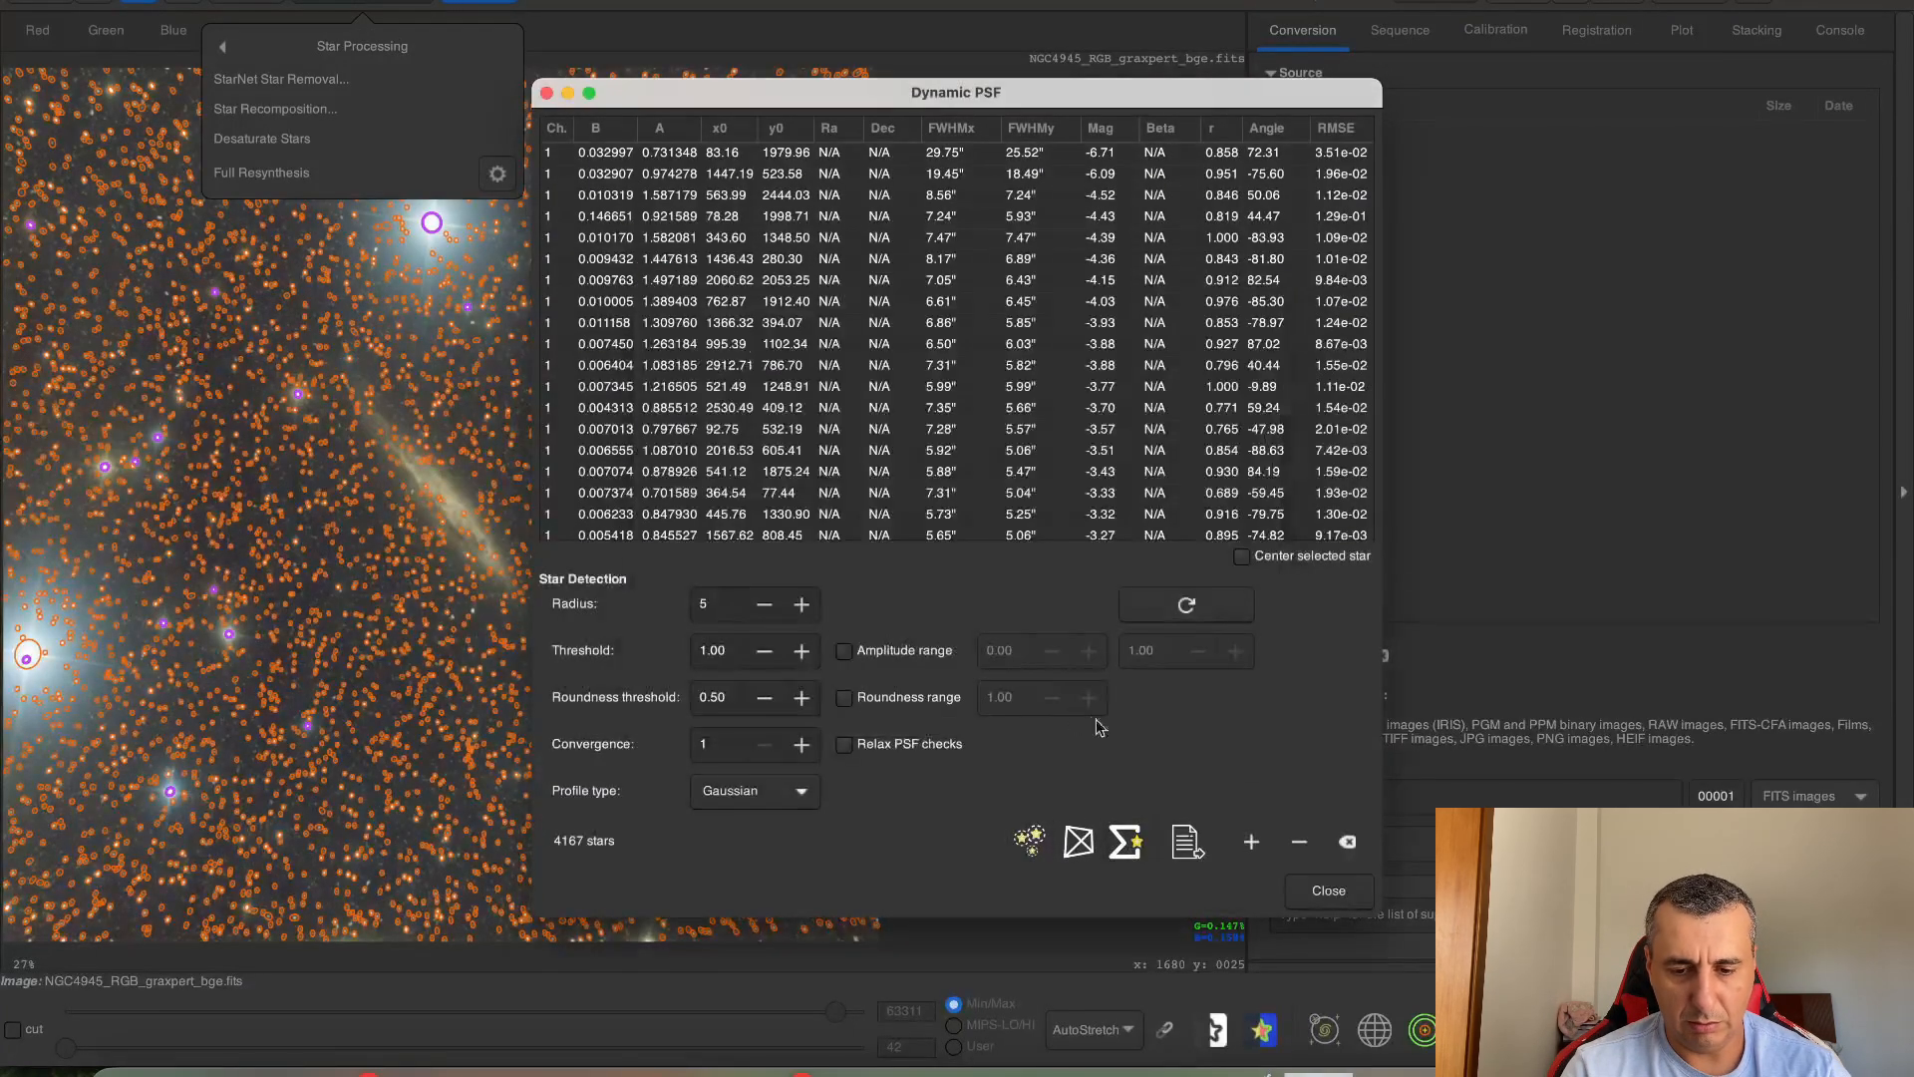
Clear the detected stars, close Dynamic PSF, and read the average star FWHM in the console log
{"action": "left_click", "coordinate": [1345, 843]}
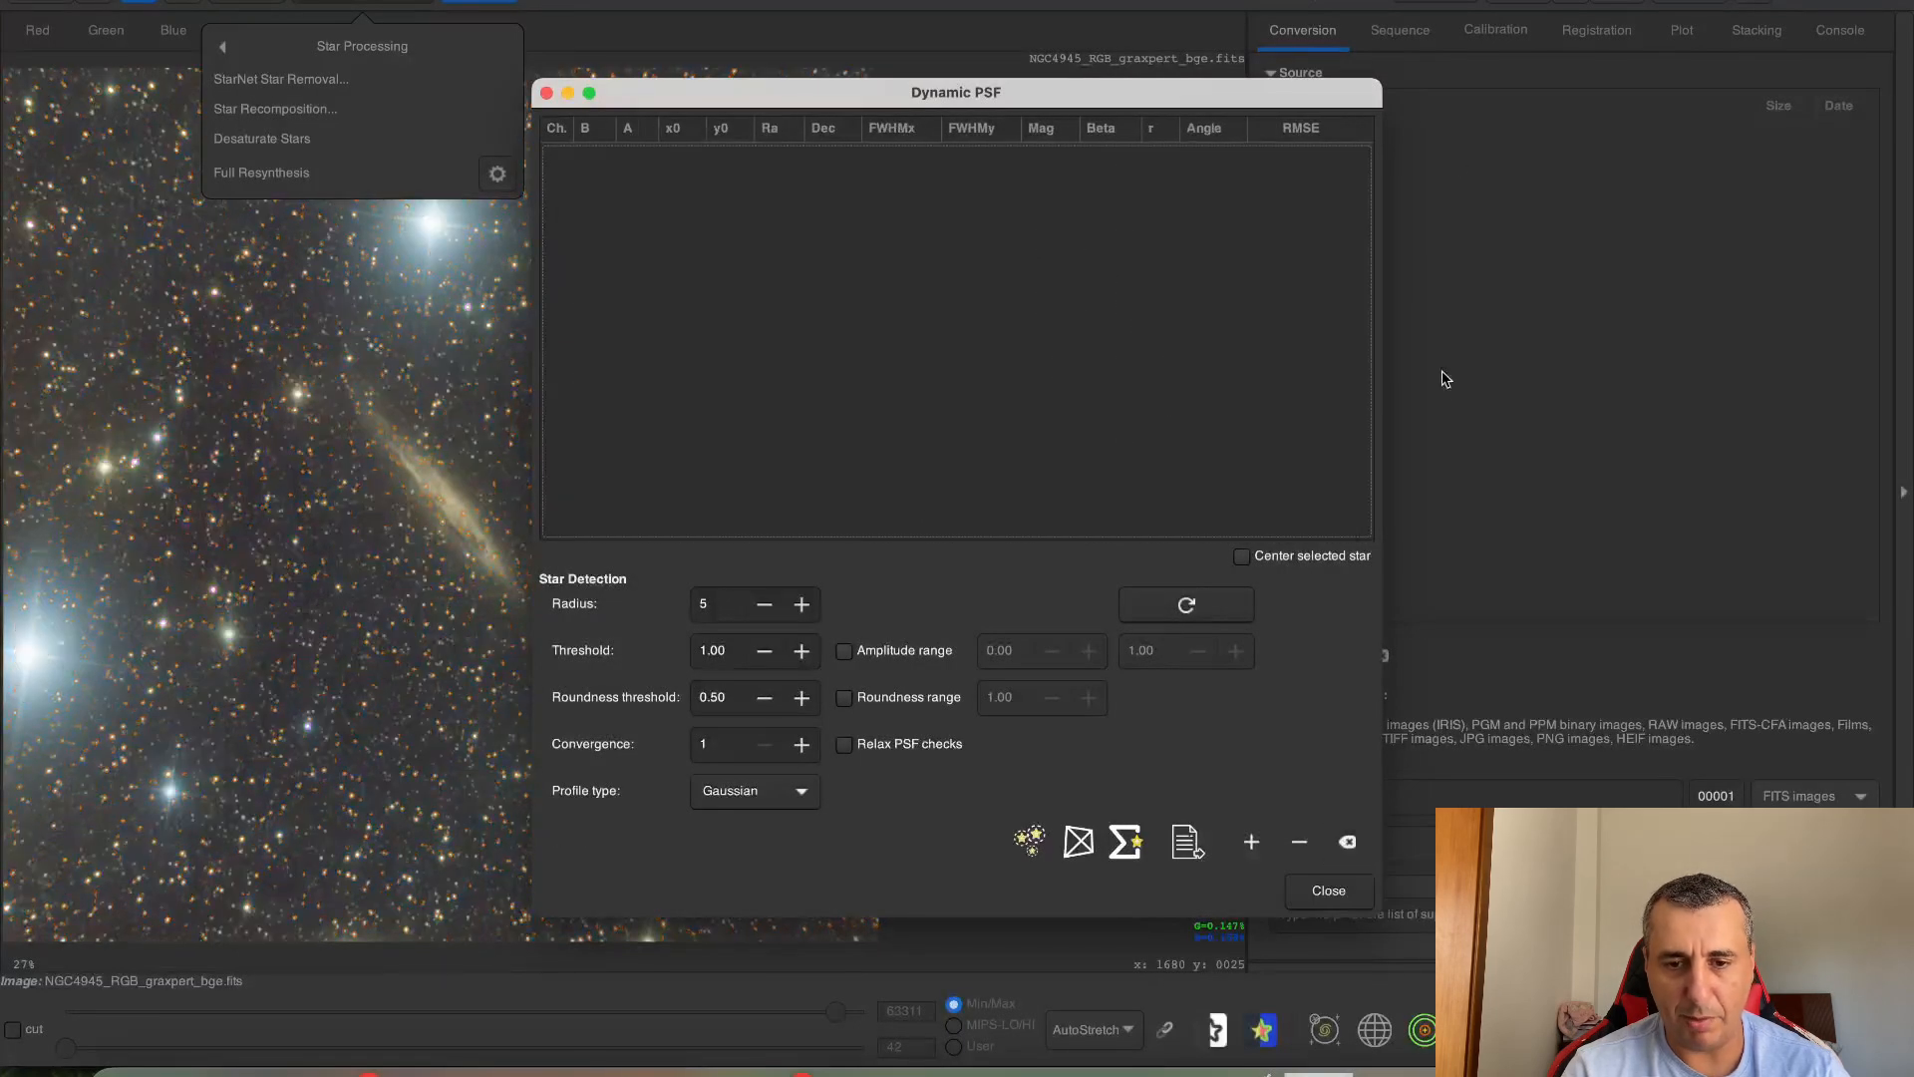
{"action": "left_click", "coordinate": [547, 93]}
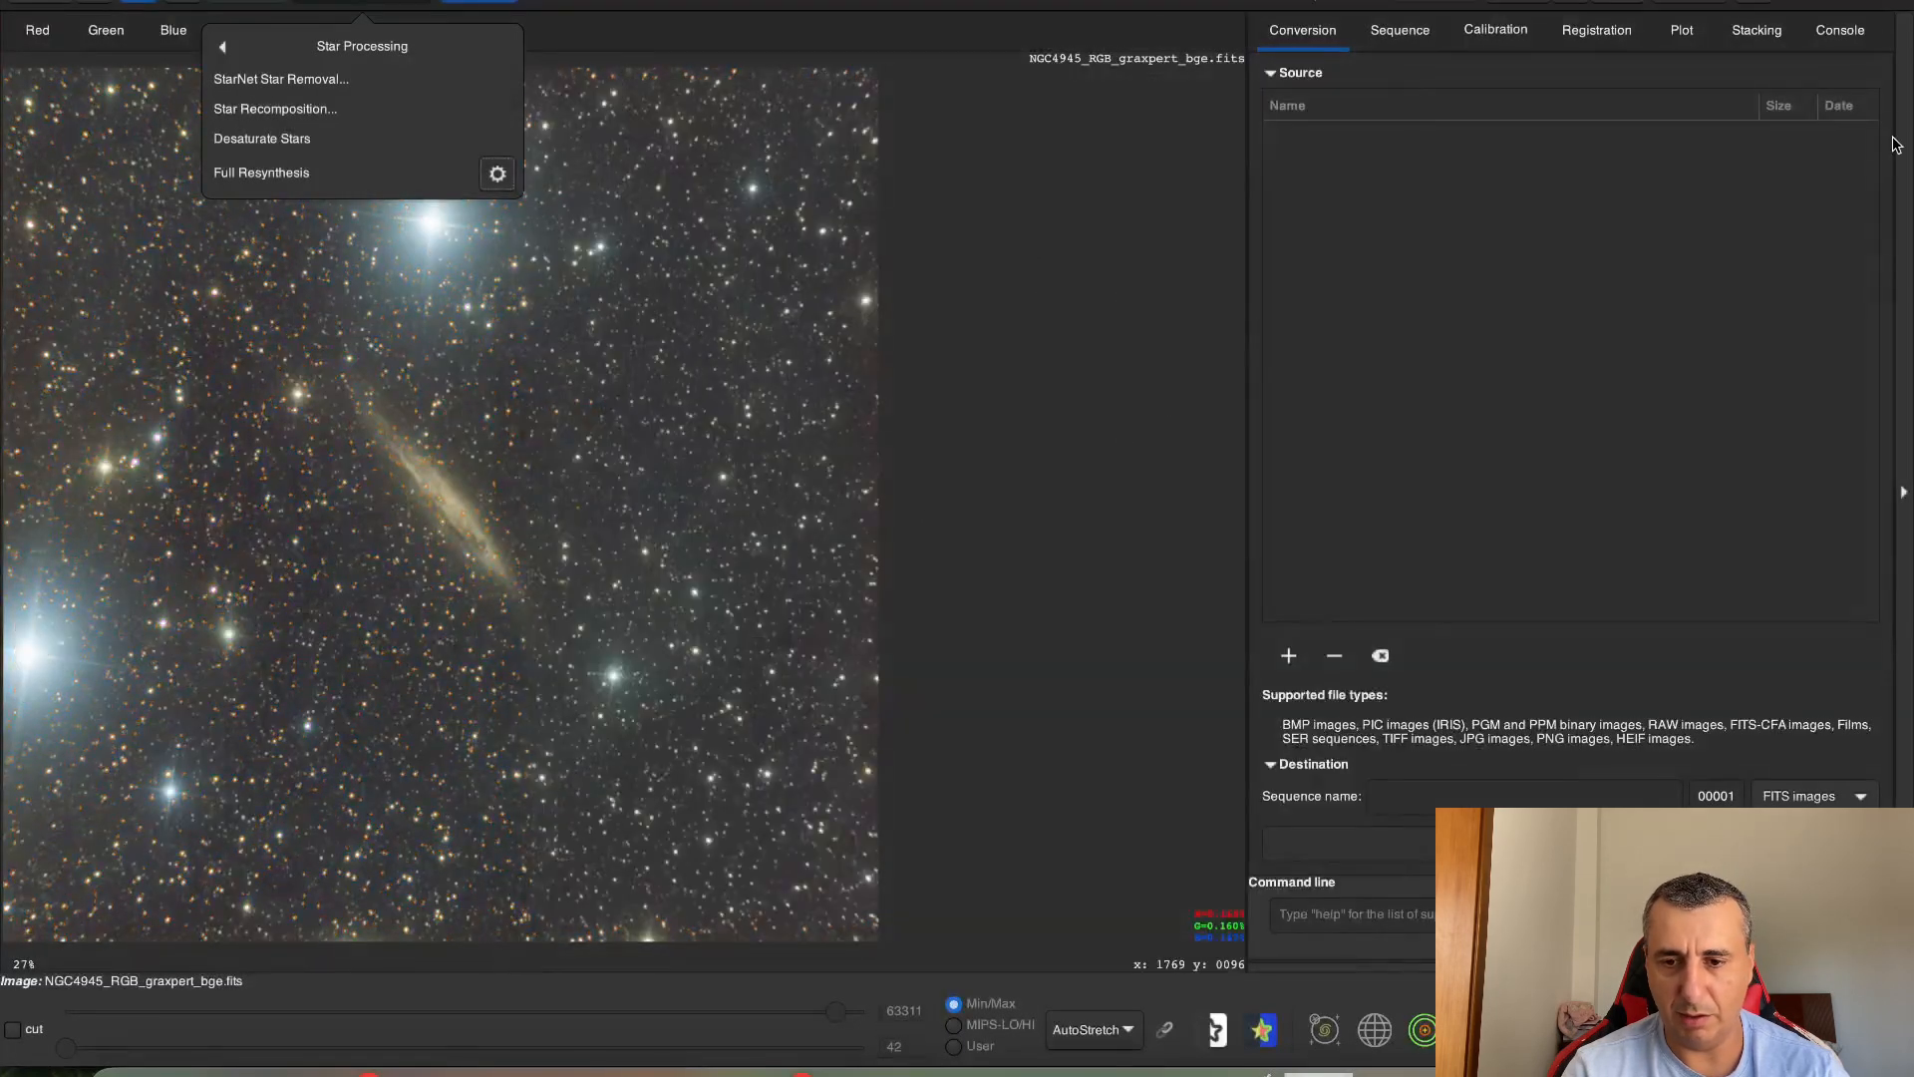
{"action": "left_click", "coordinate": [1839, 37]}
{"action": "left_click", "coordinate": [1840, 36]}
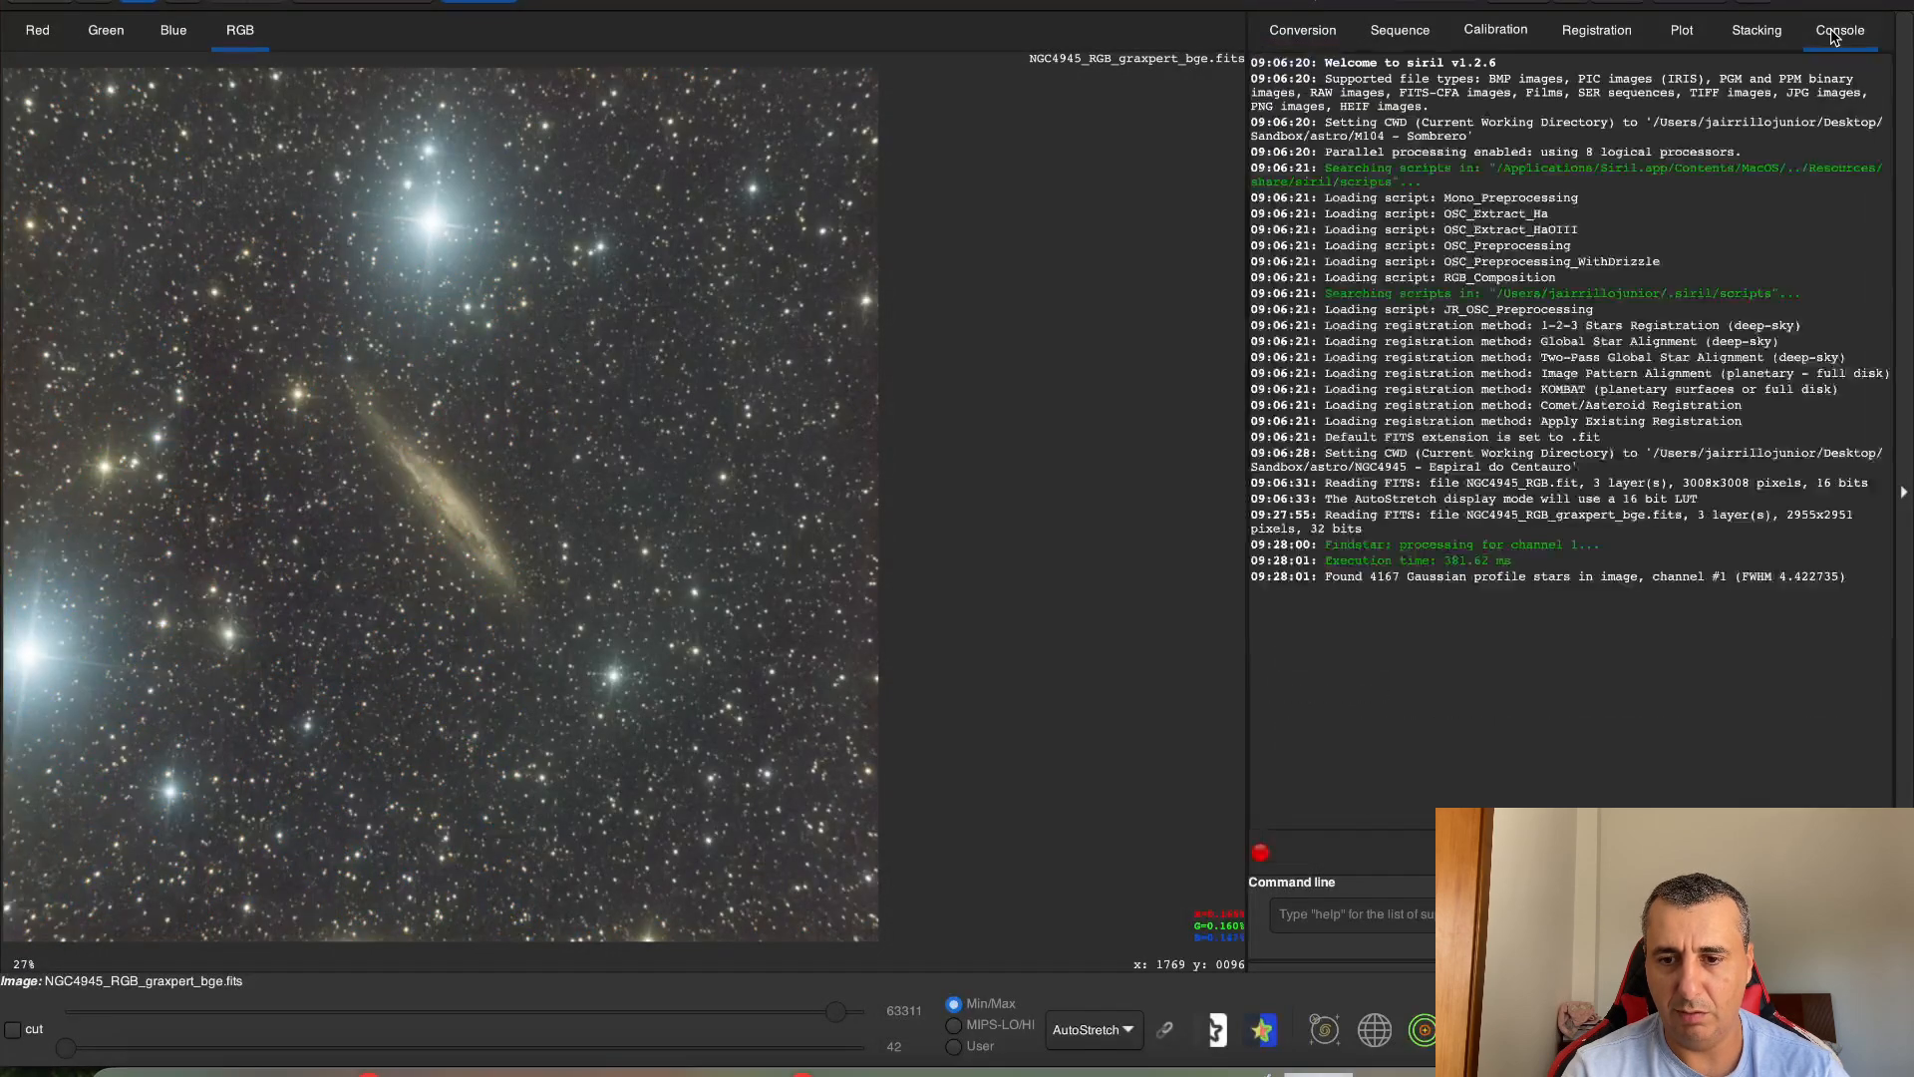
{"action": "left_click_drag", "start_coordinate": [1782, 579], "coordinate": [1804, 580]}
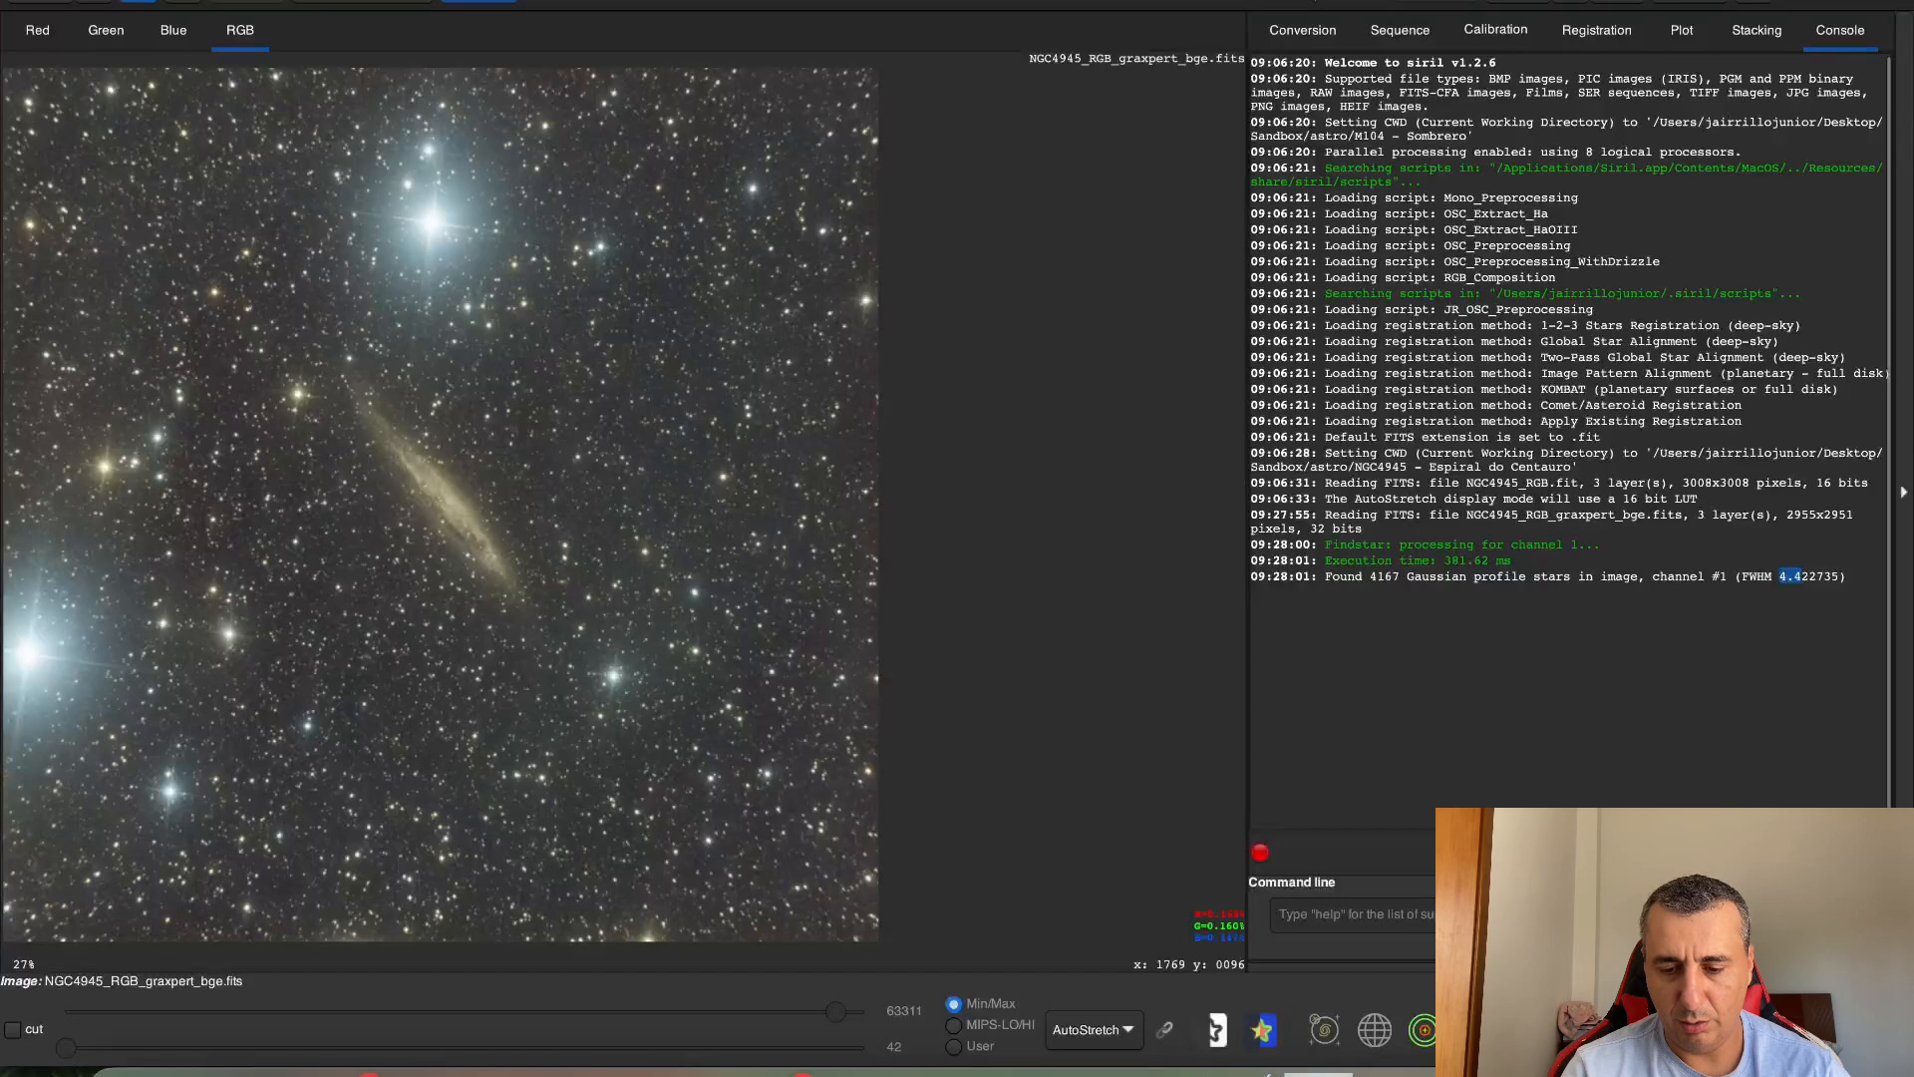
Switch to GraXpert, set the image FWHM to 4.4 pixels, and run the Stars-only deconvolution at strength 0.5
{"action": "key", "text": "super+Tab"}
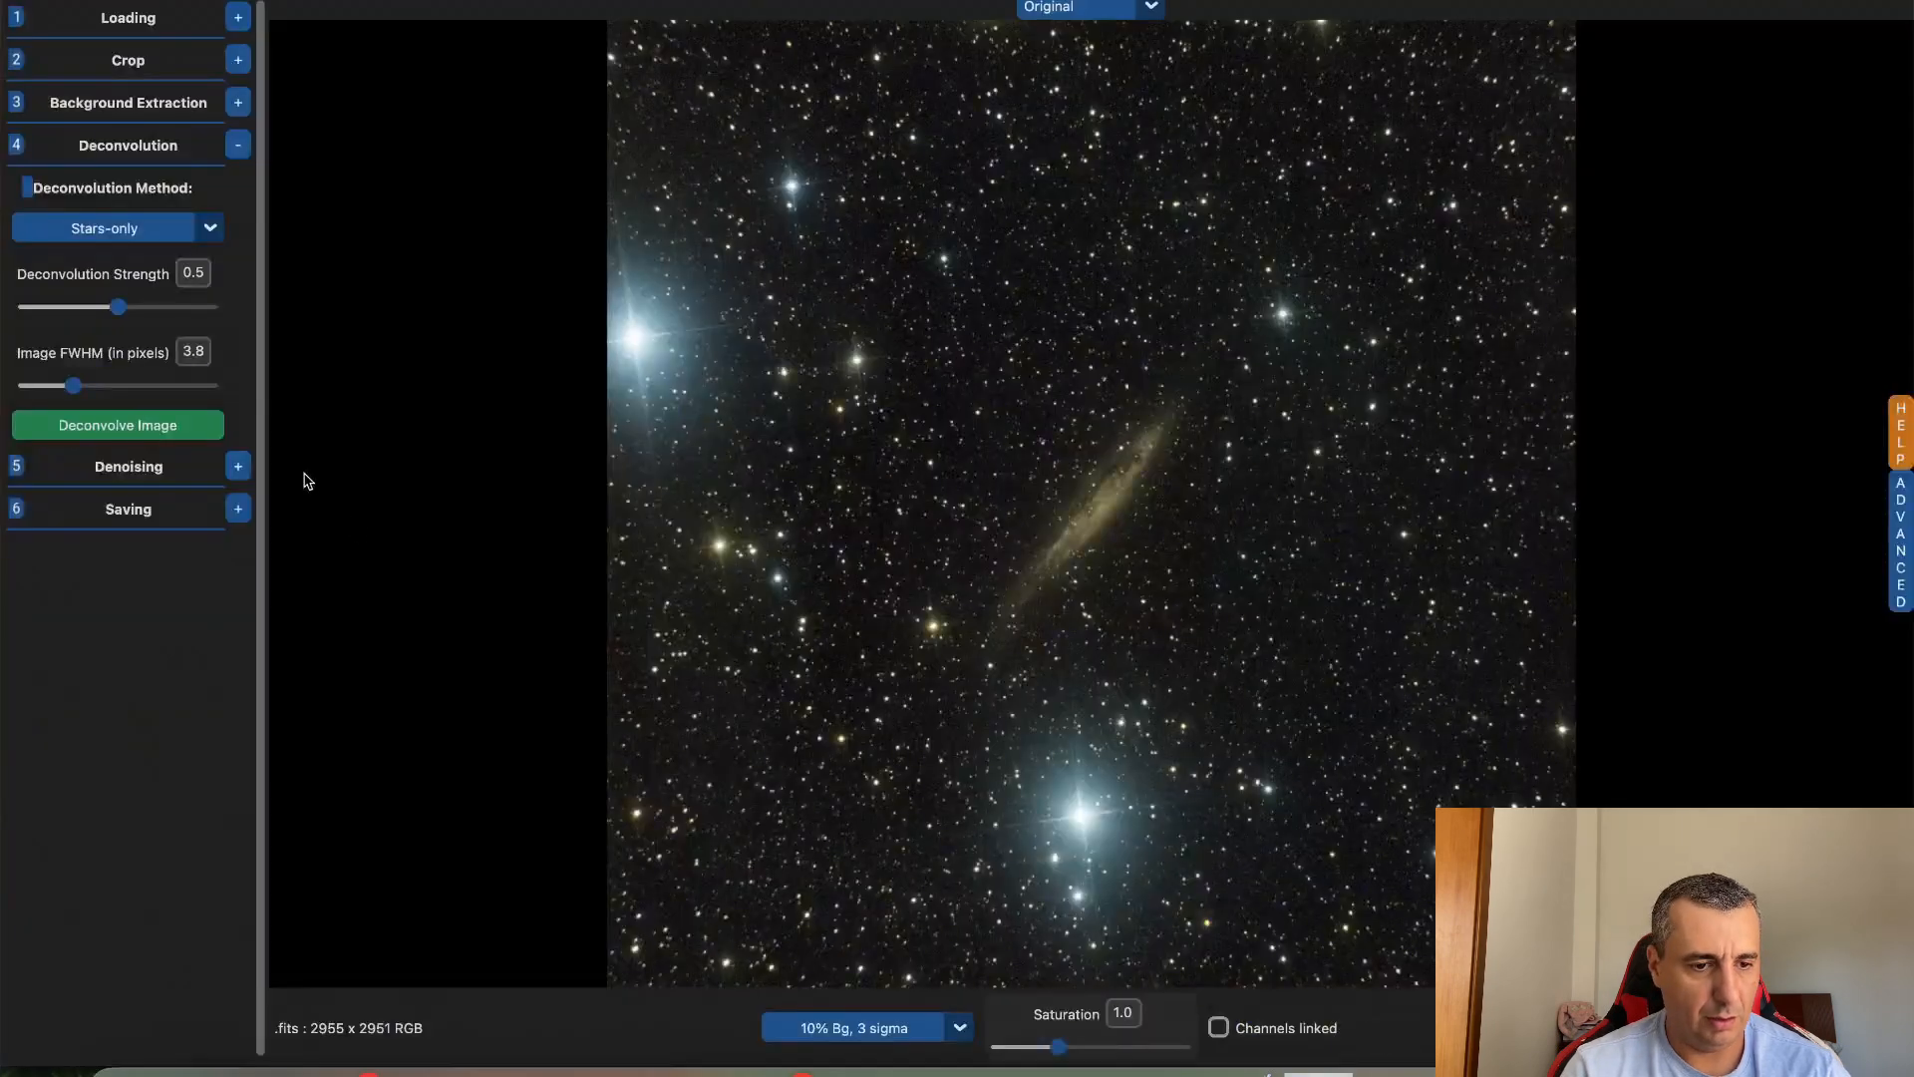
{"action": "double_click", "coordinate": [184, 350]}
{"action": "type", "text": "4.4"}
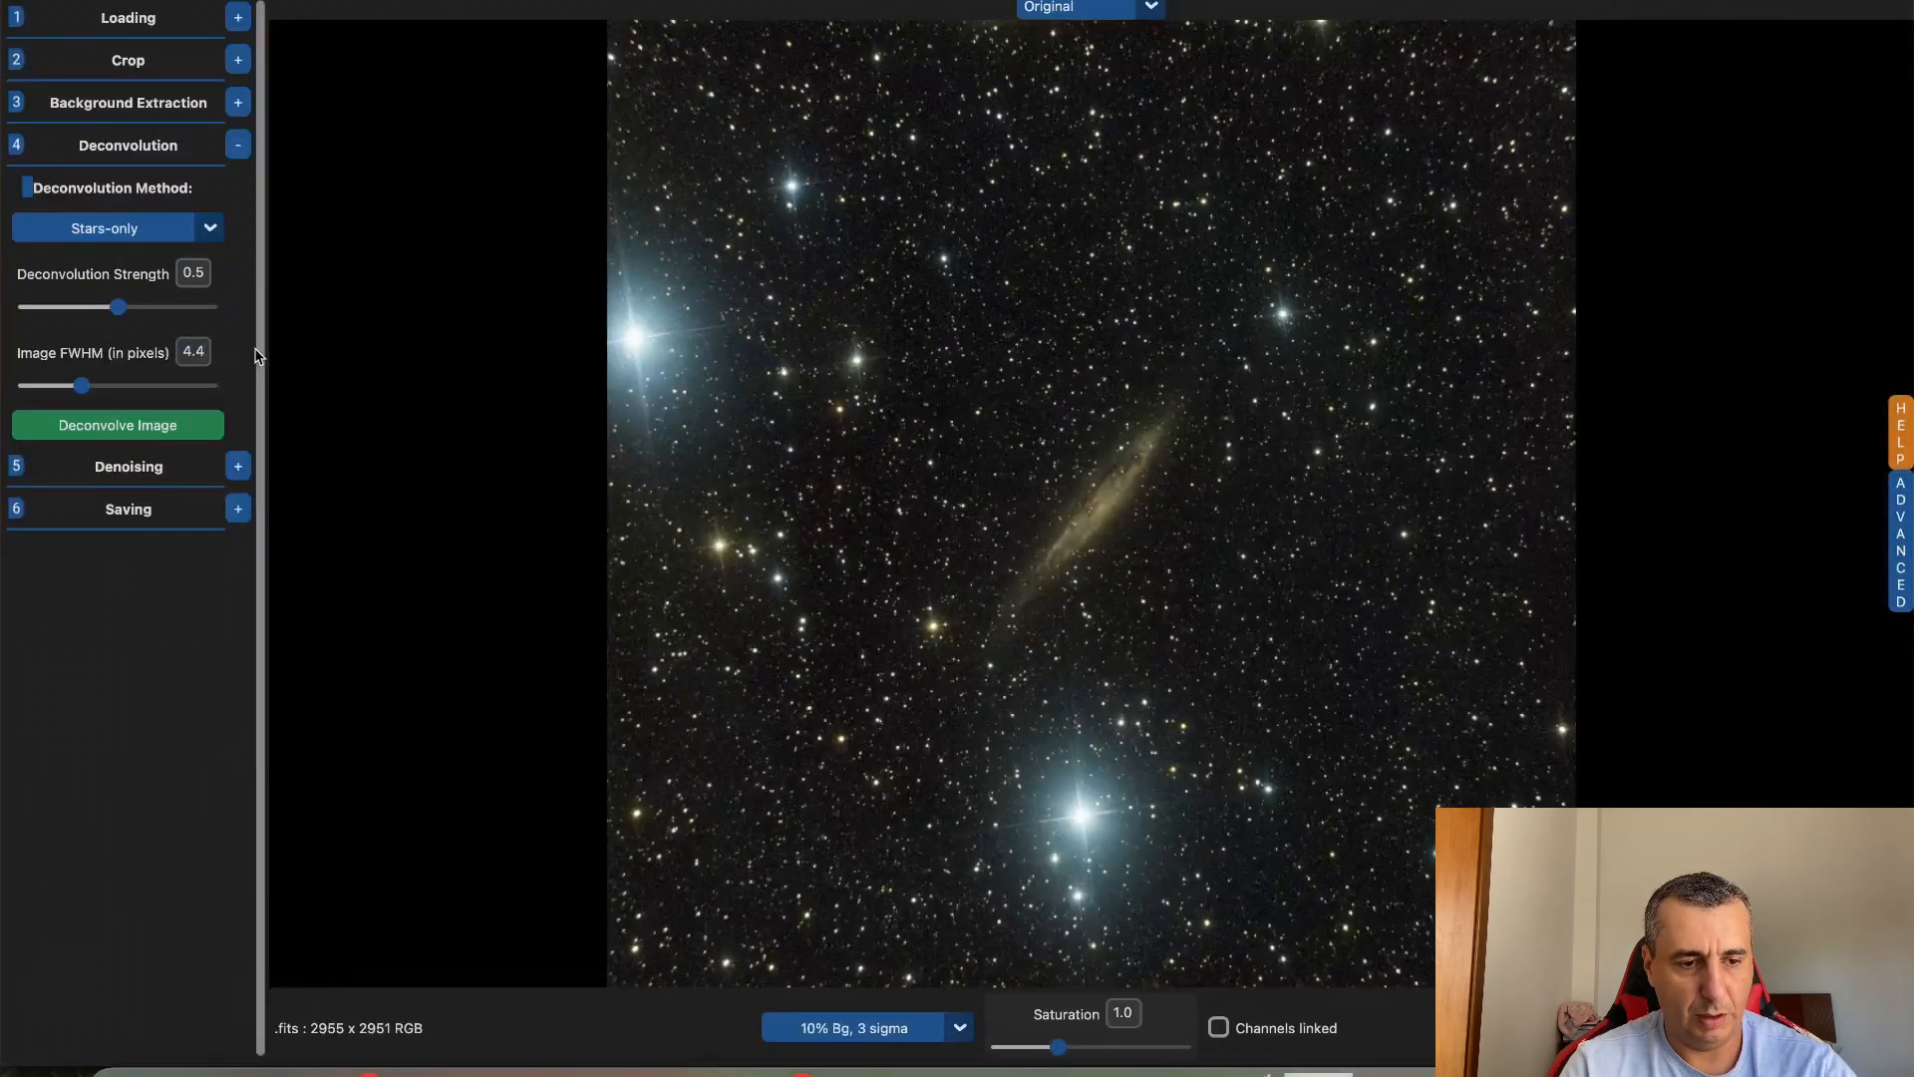
{"action": "left_click", "coordinate": [138, 433]}
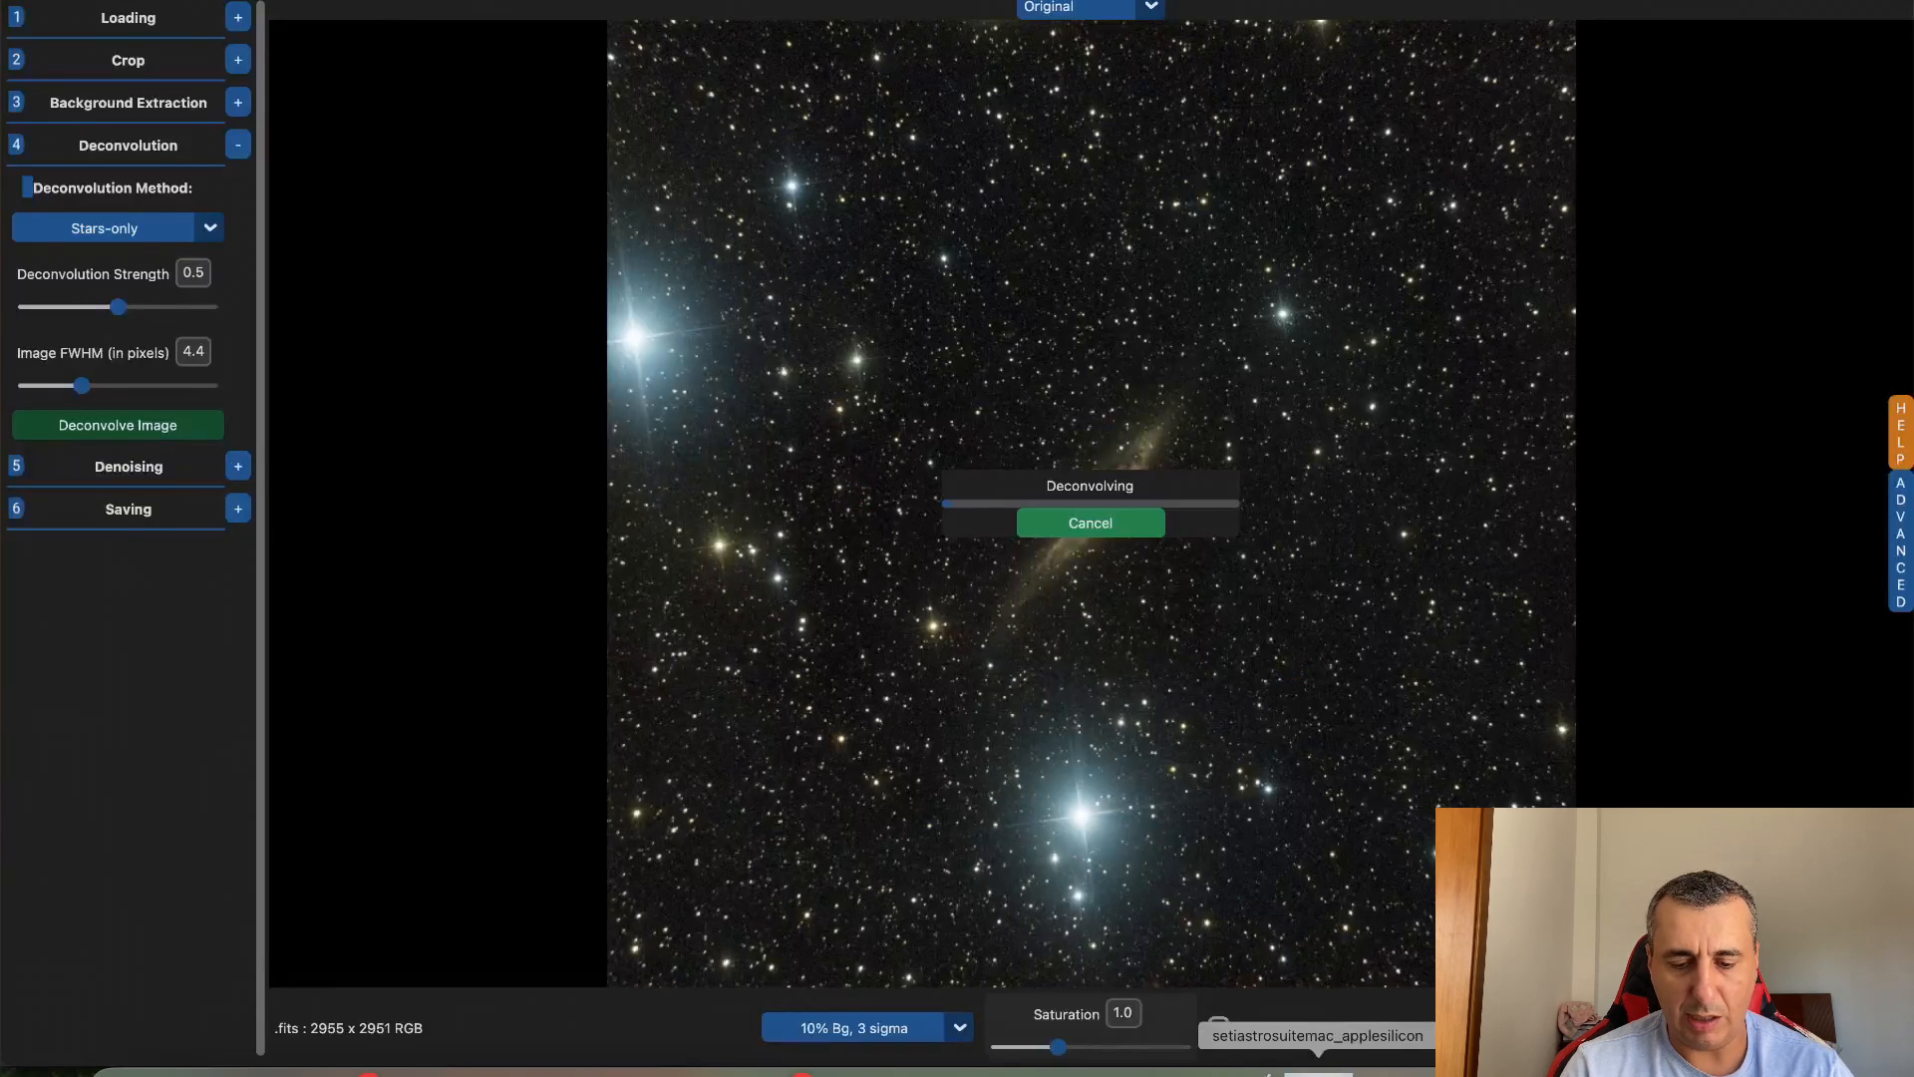
Switch to Seti Astro Suite and, in Cosmic Clarity's sharpening settings, keep the mode on Both and set the Non-Stellar Sharpening PSF to 4.4
{"action": "left_click", "coordinate": [1318, 1073]}
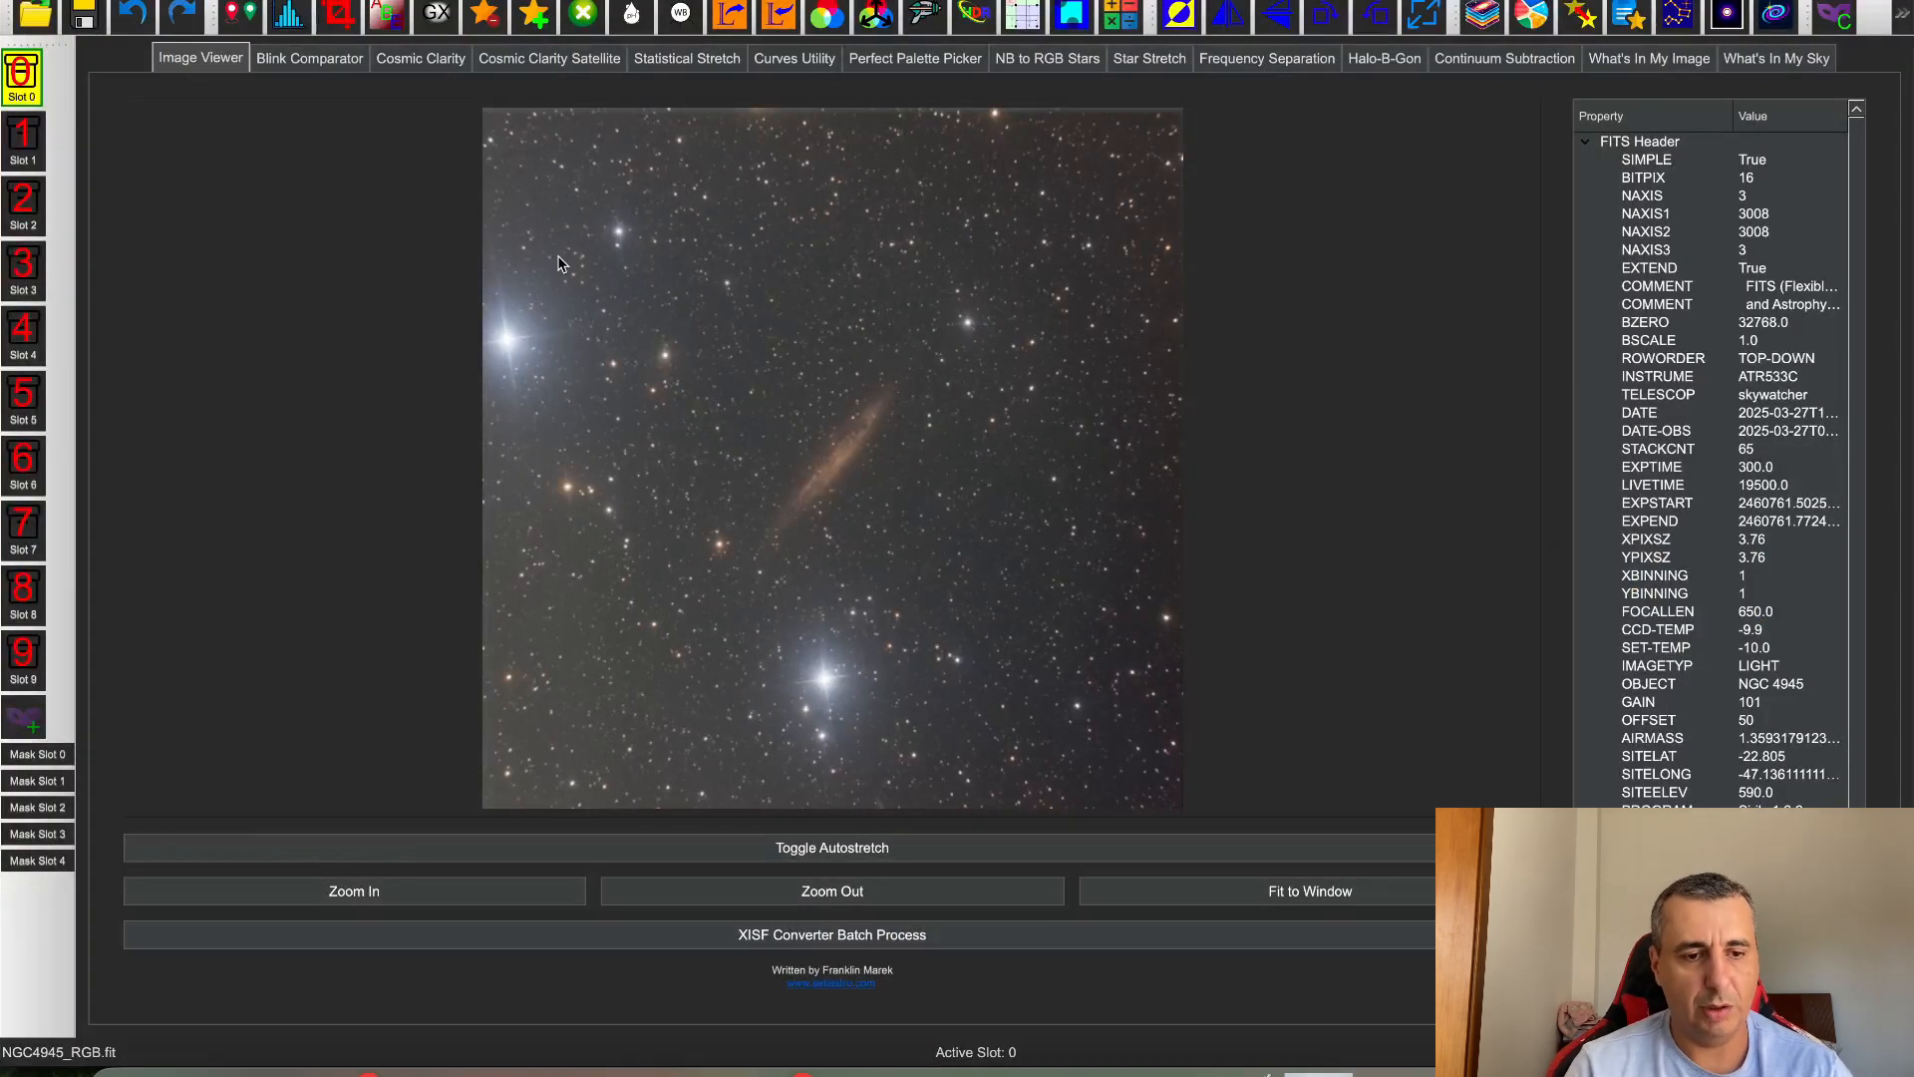
{"action": "left_click", "coordinate": [419, 60]}
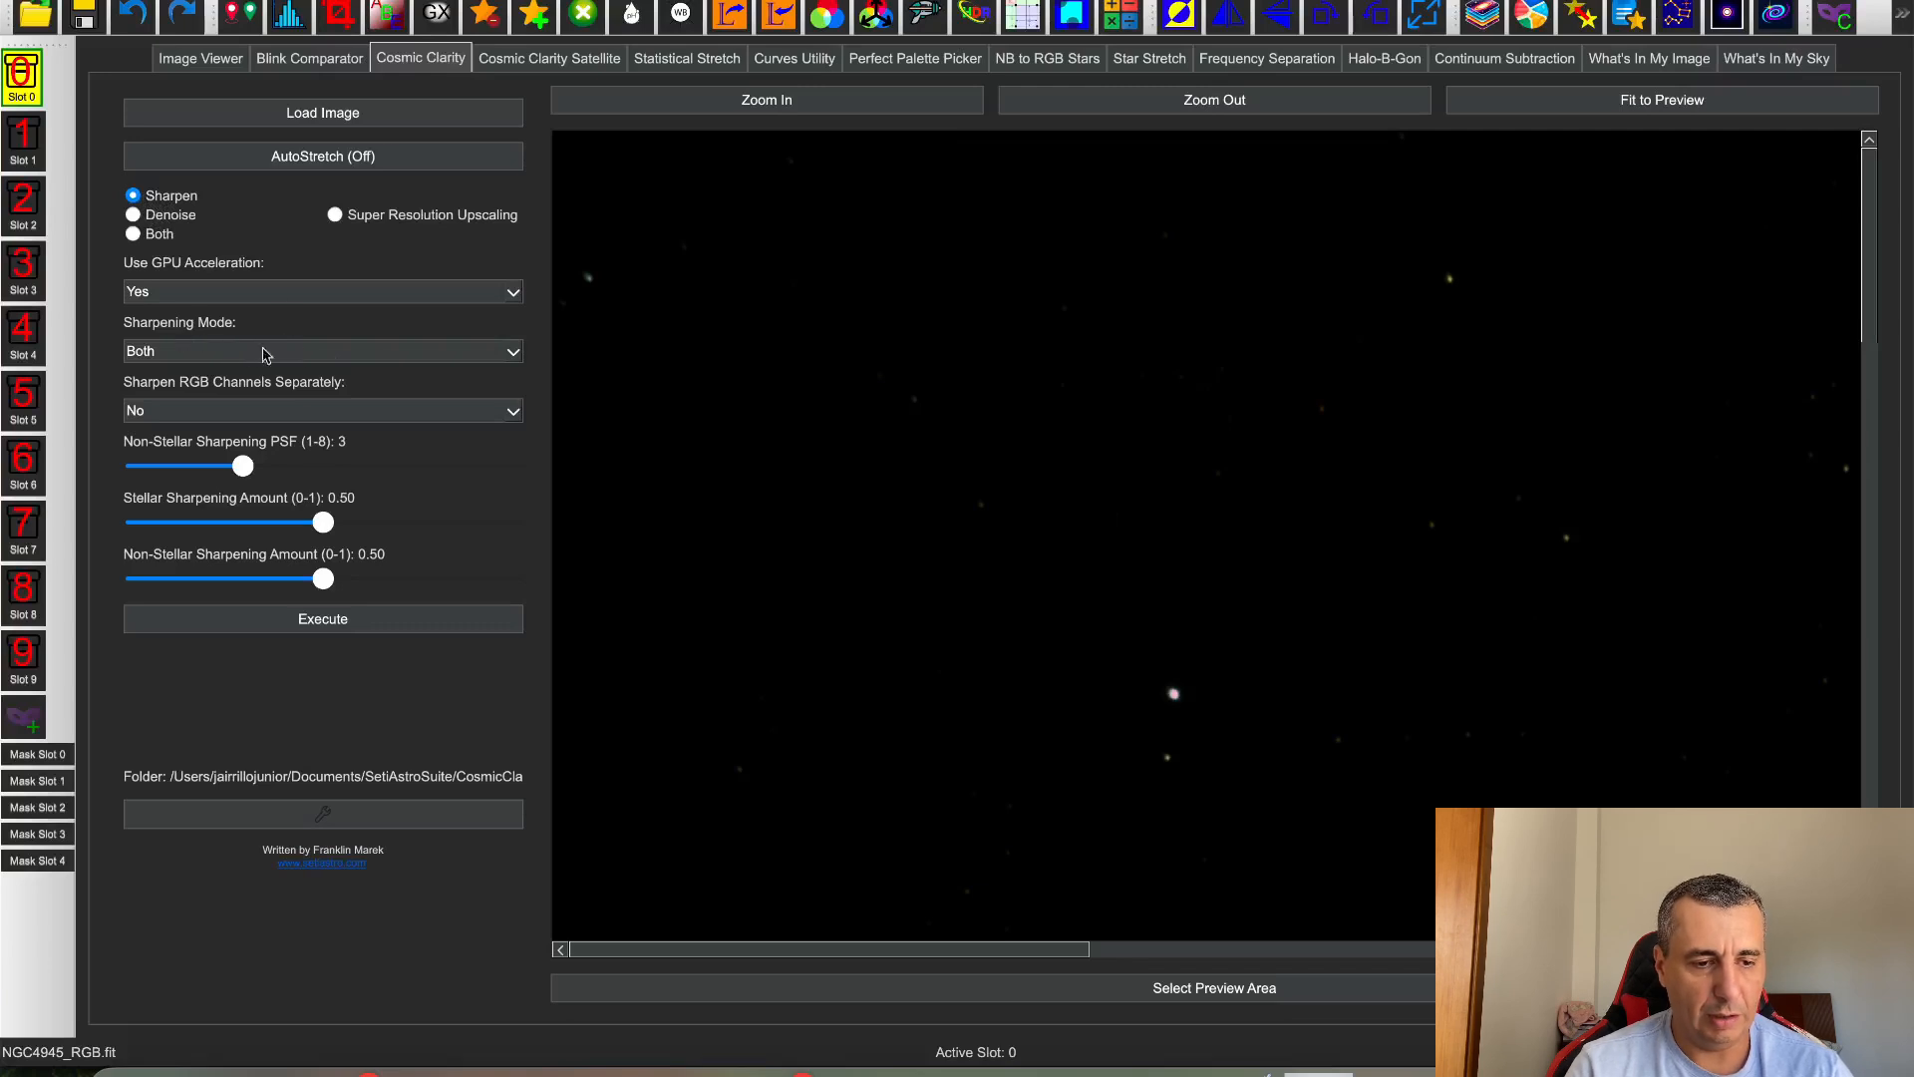
{"action": "left_click", "coordinate": [510, 354]}
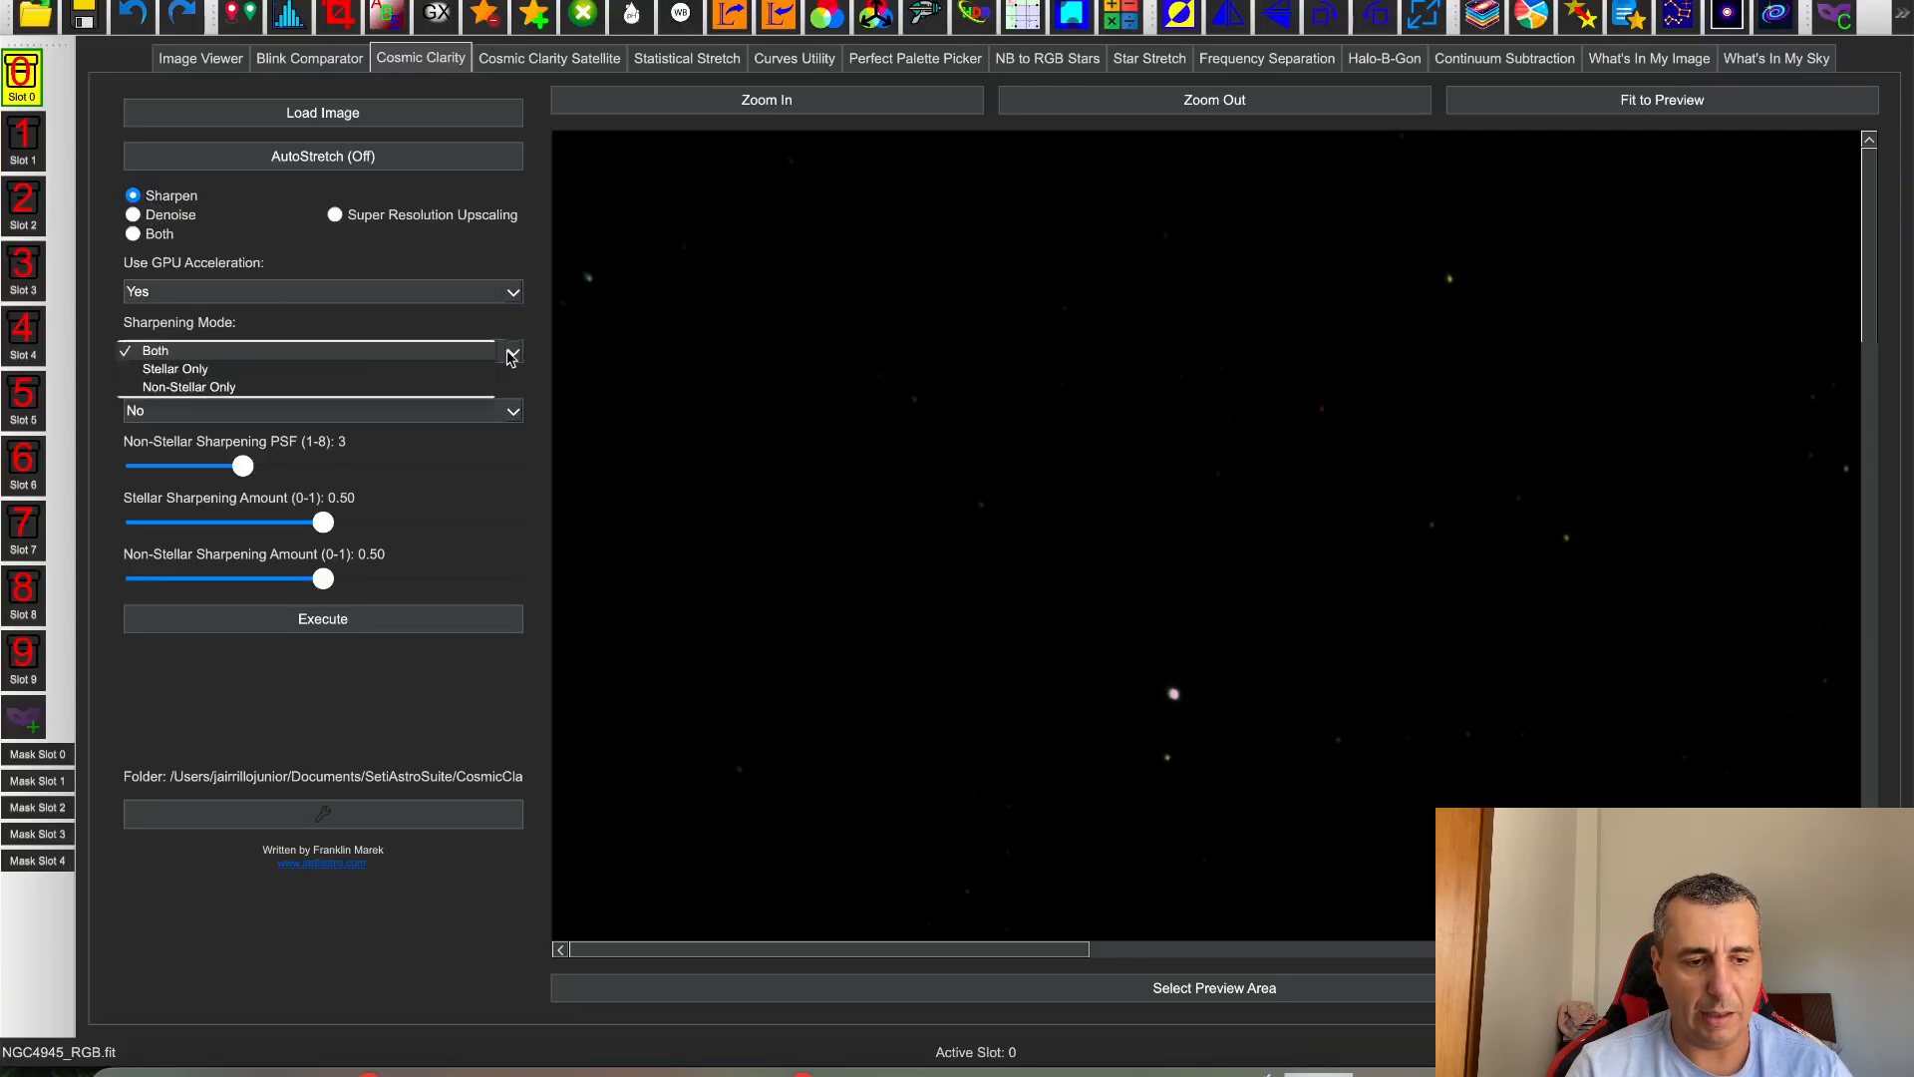
{"action": "left_click", "coordinate": [305, 357]}
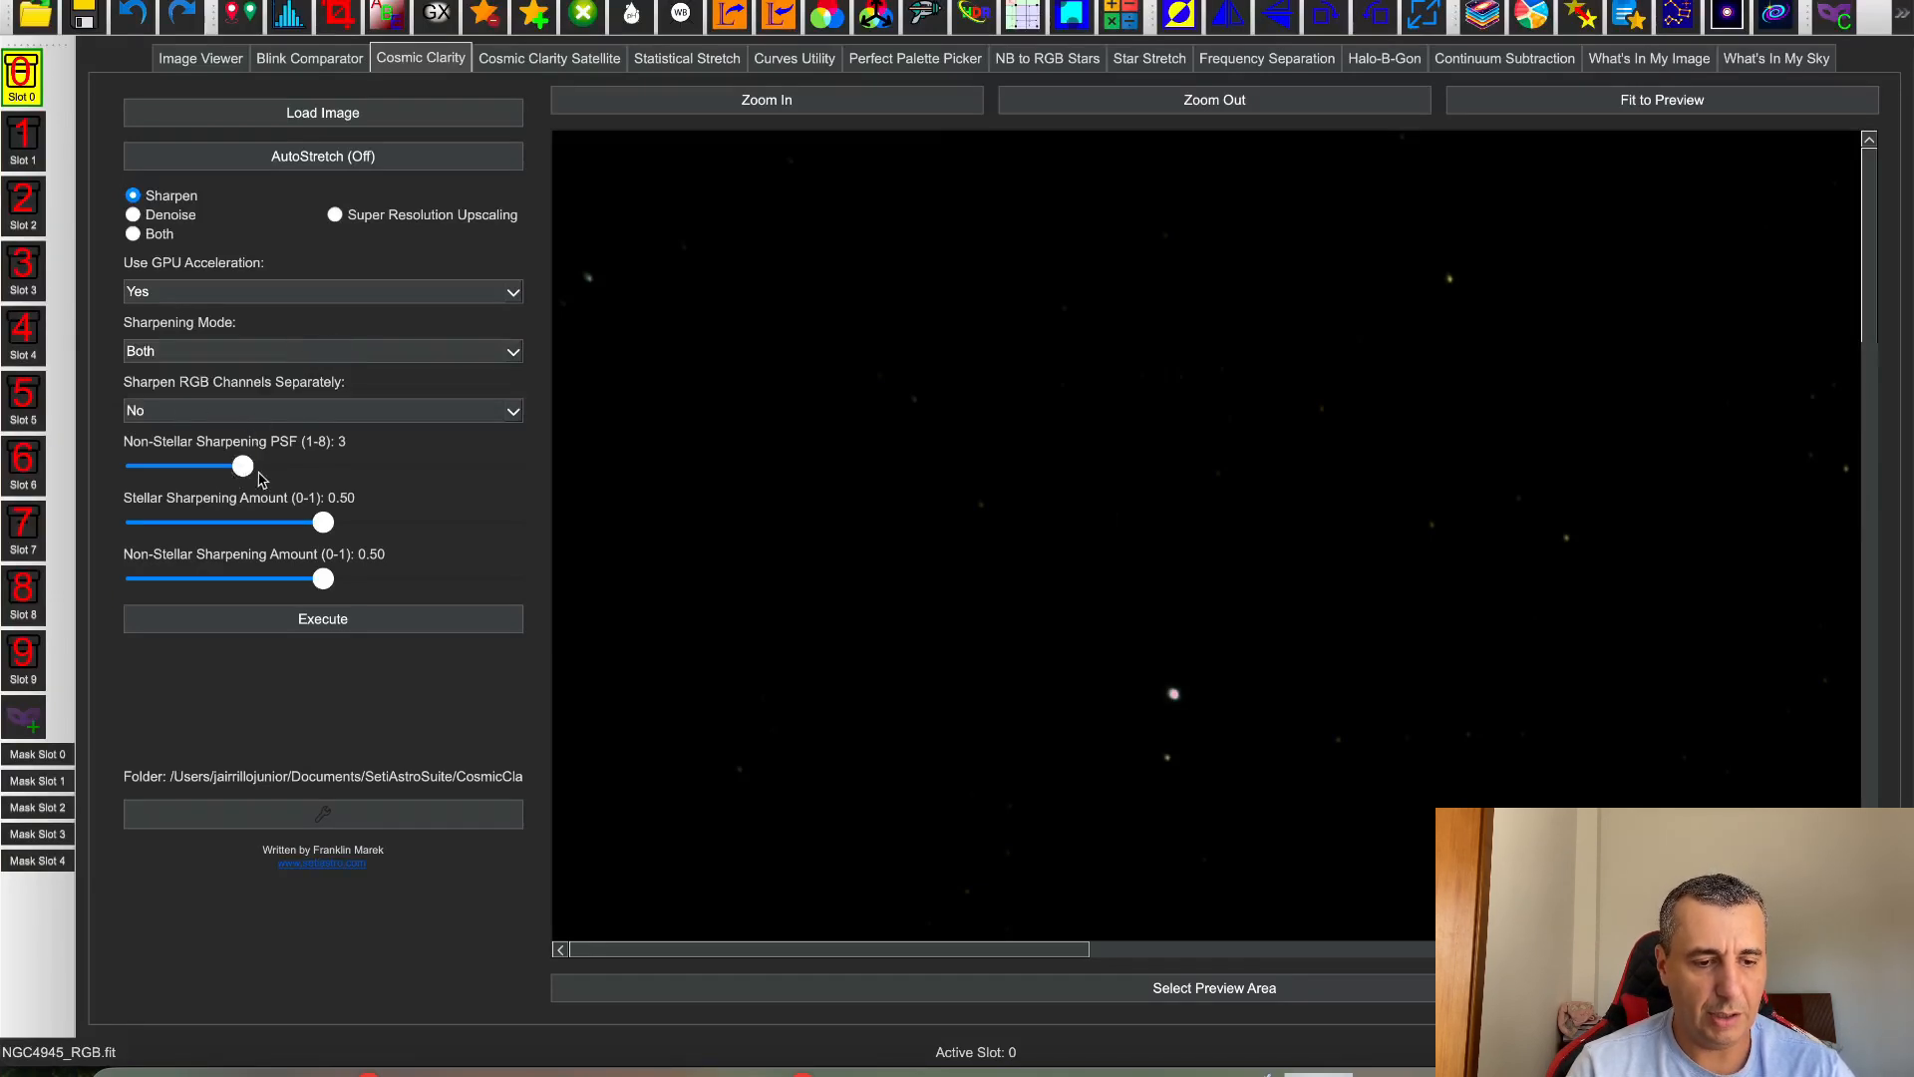
{"action": "left_click_drag", "start_coordinate": [246, 471], "coordinate": [320, 472]}
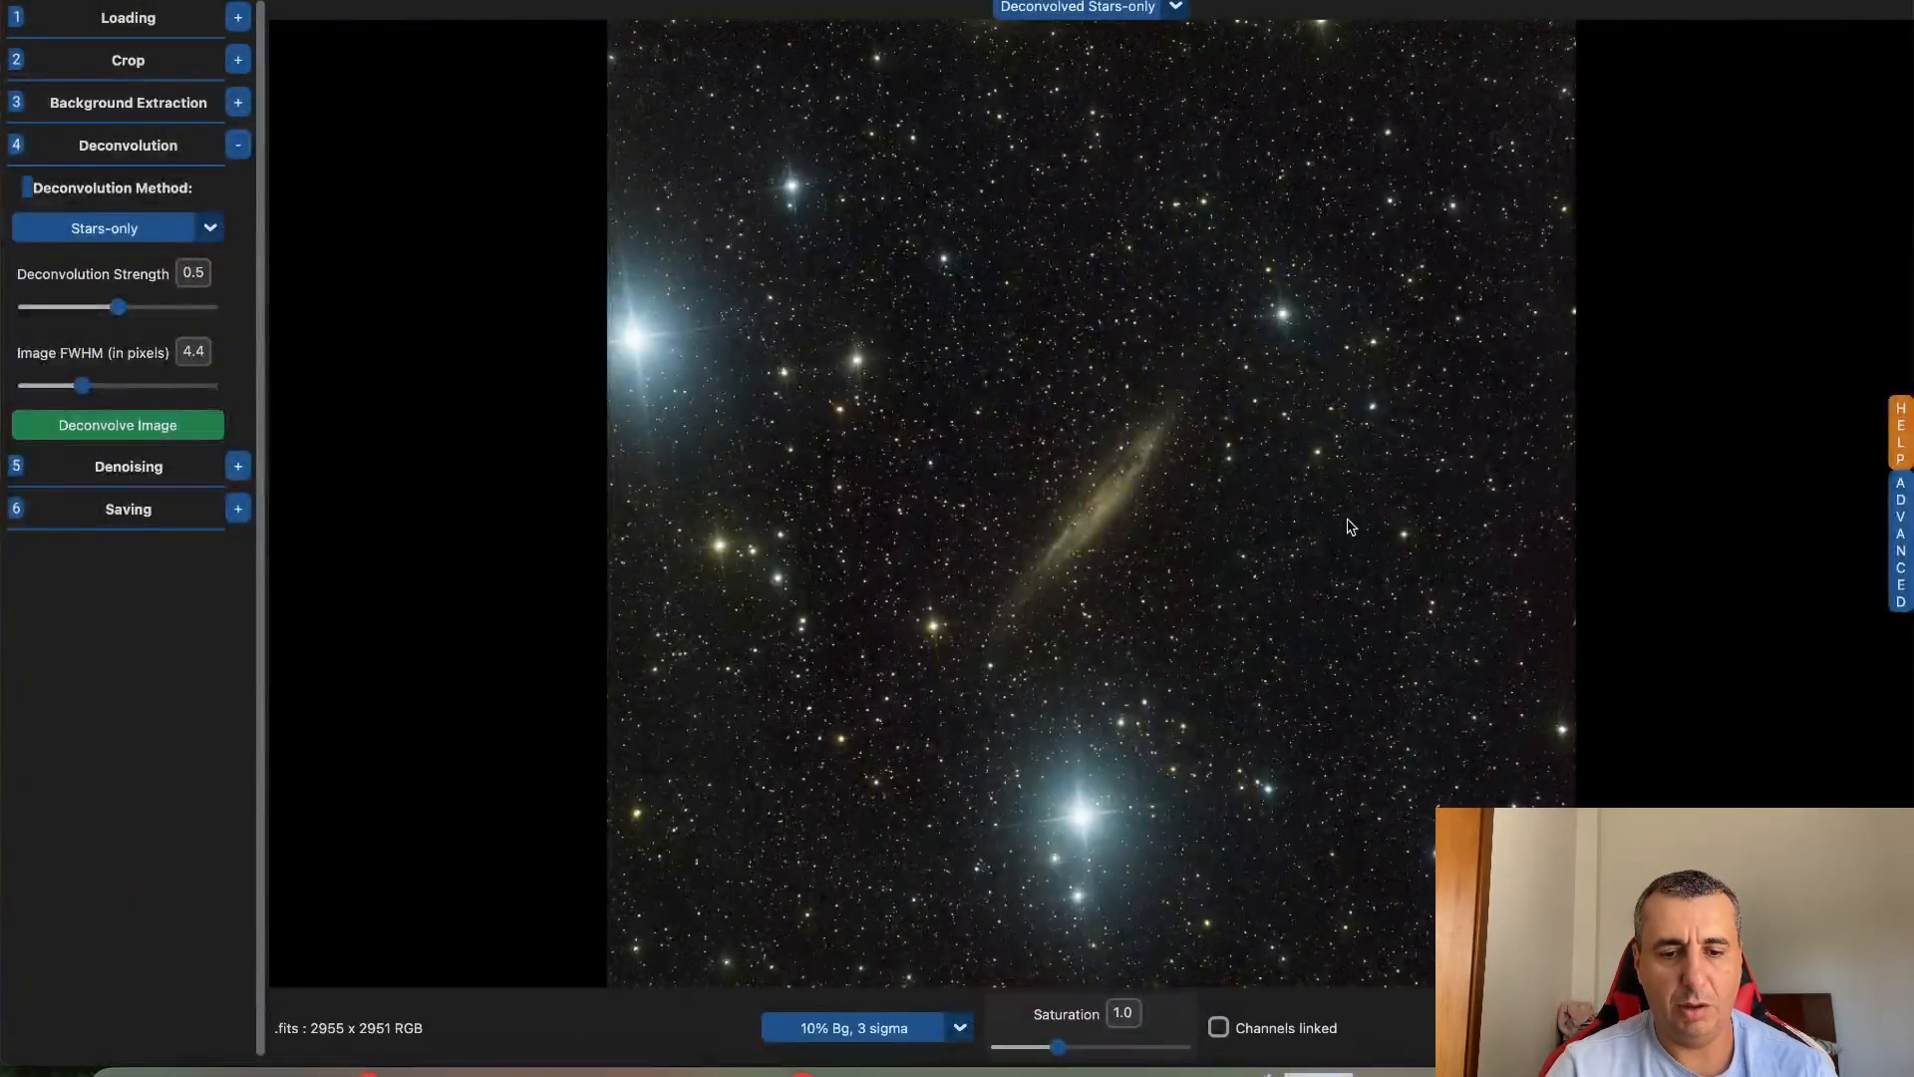
Compare the Original and Deconvolved Stars-only versions close up around the galaxy, ending on the deconvolved version
{"action": "left_click", "coordinate": [1178, 10]}
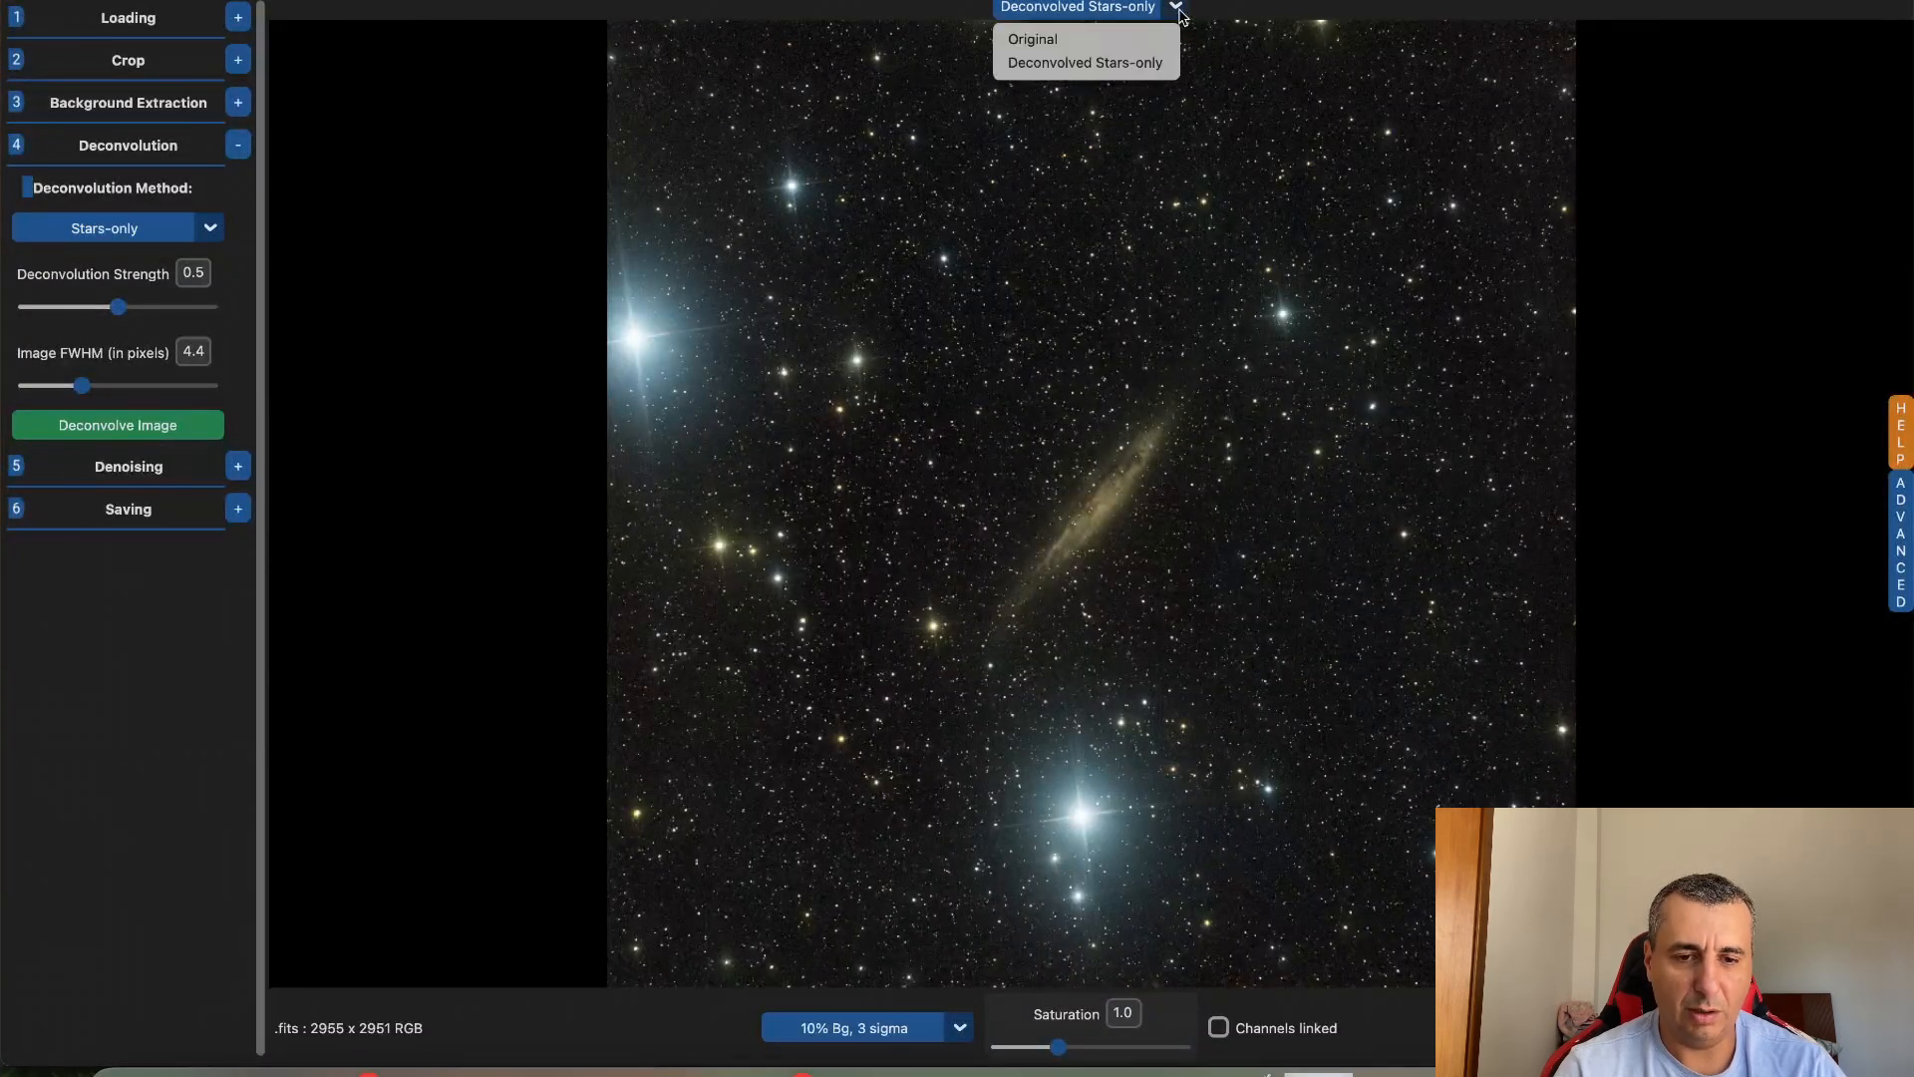
{"action": "left_click", "coordinate": [1042, 39]}
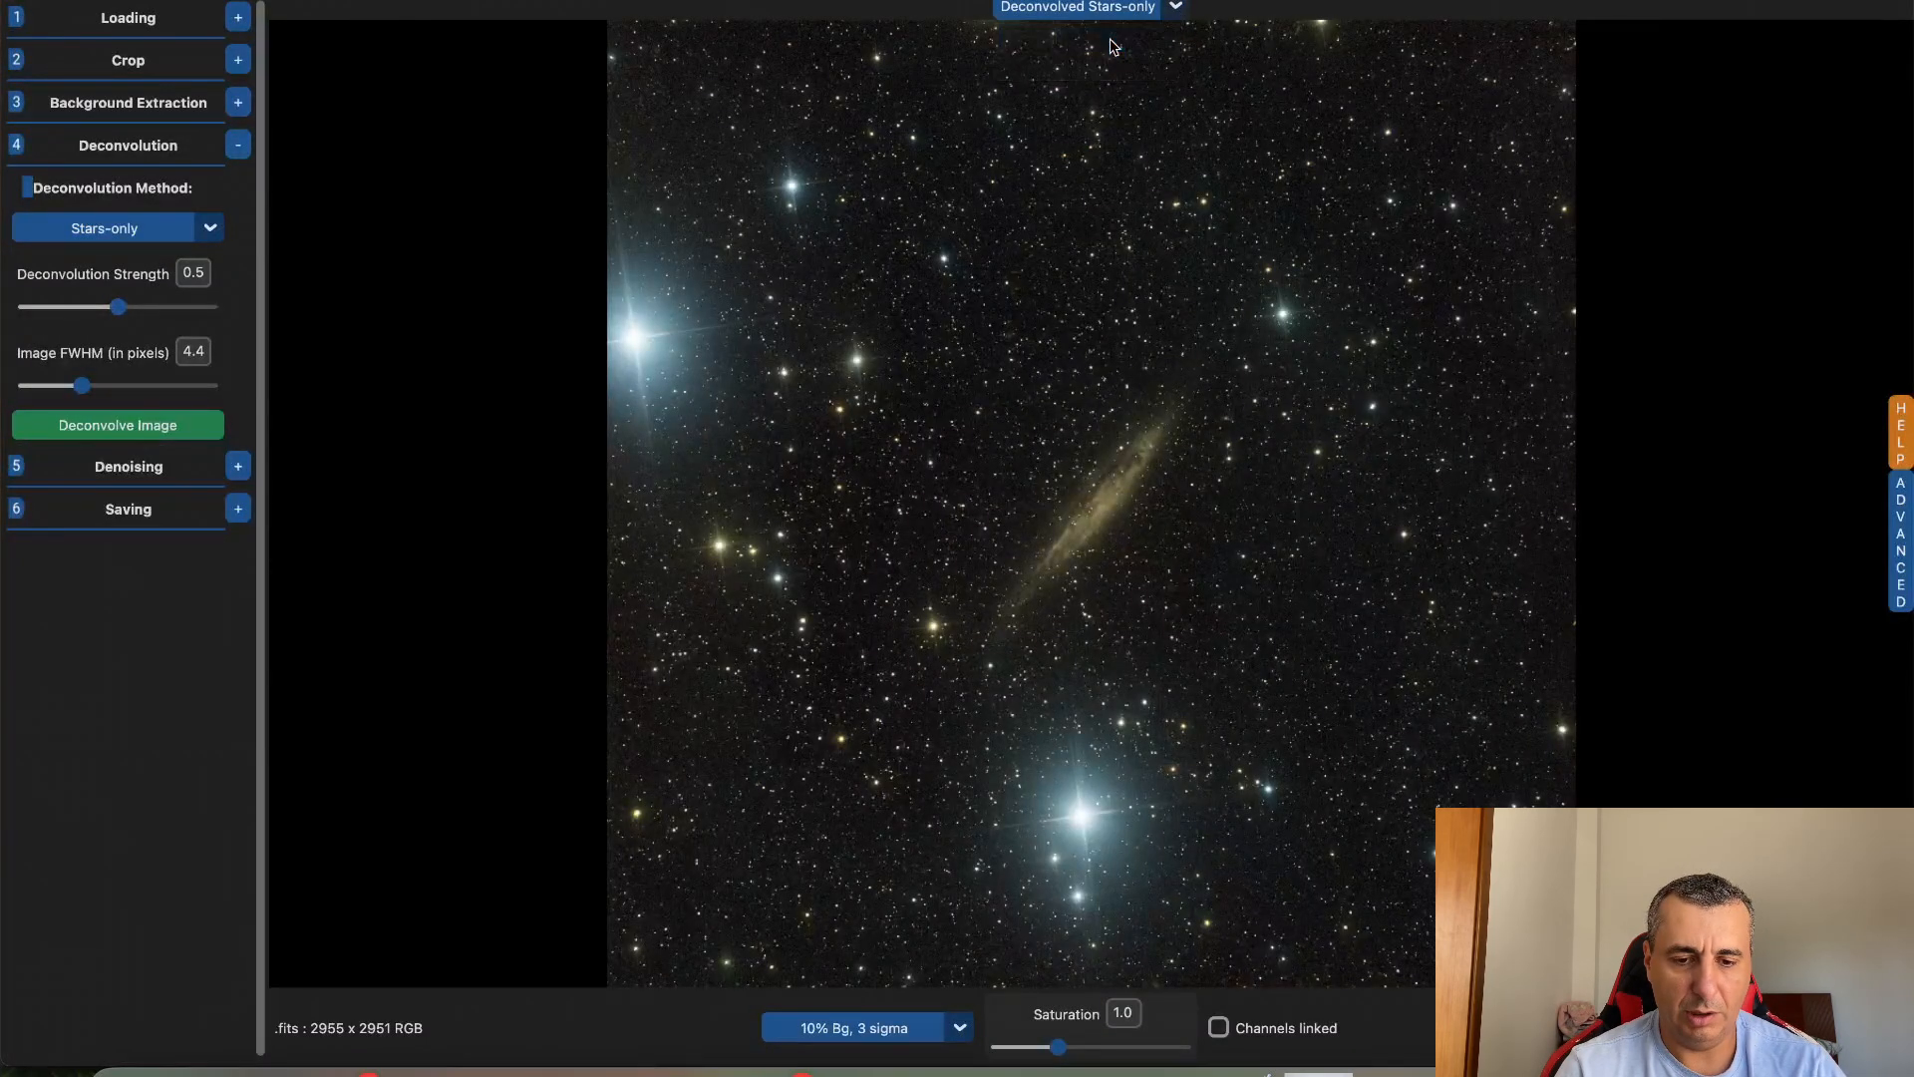
{"action": "left_click", "coordinate": [1153, 8]}
{"action": "left_click", "coordinate": [1129, 63]}
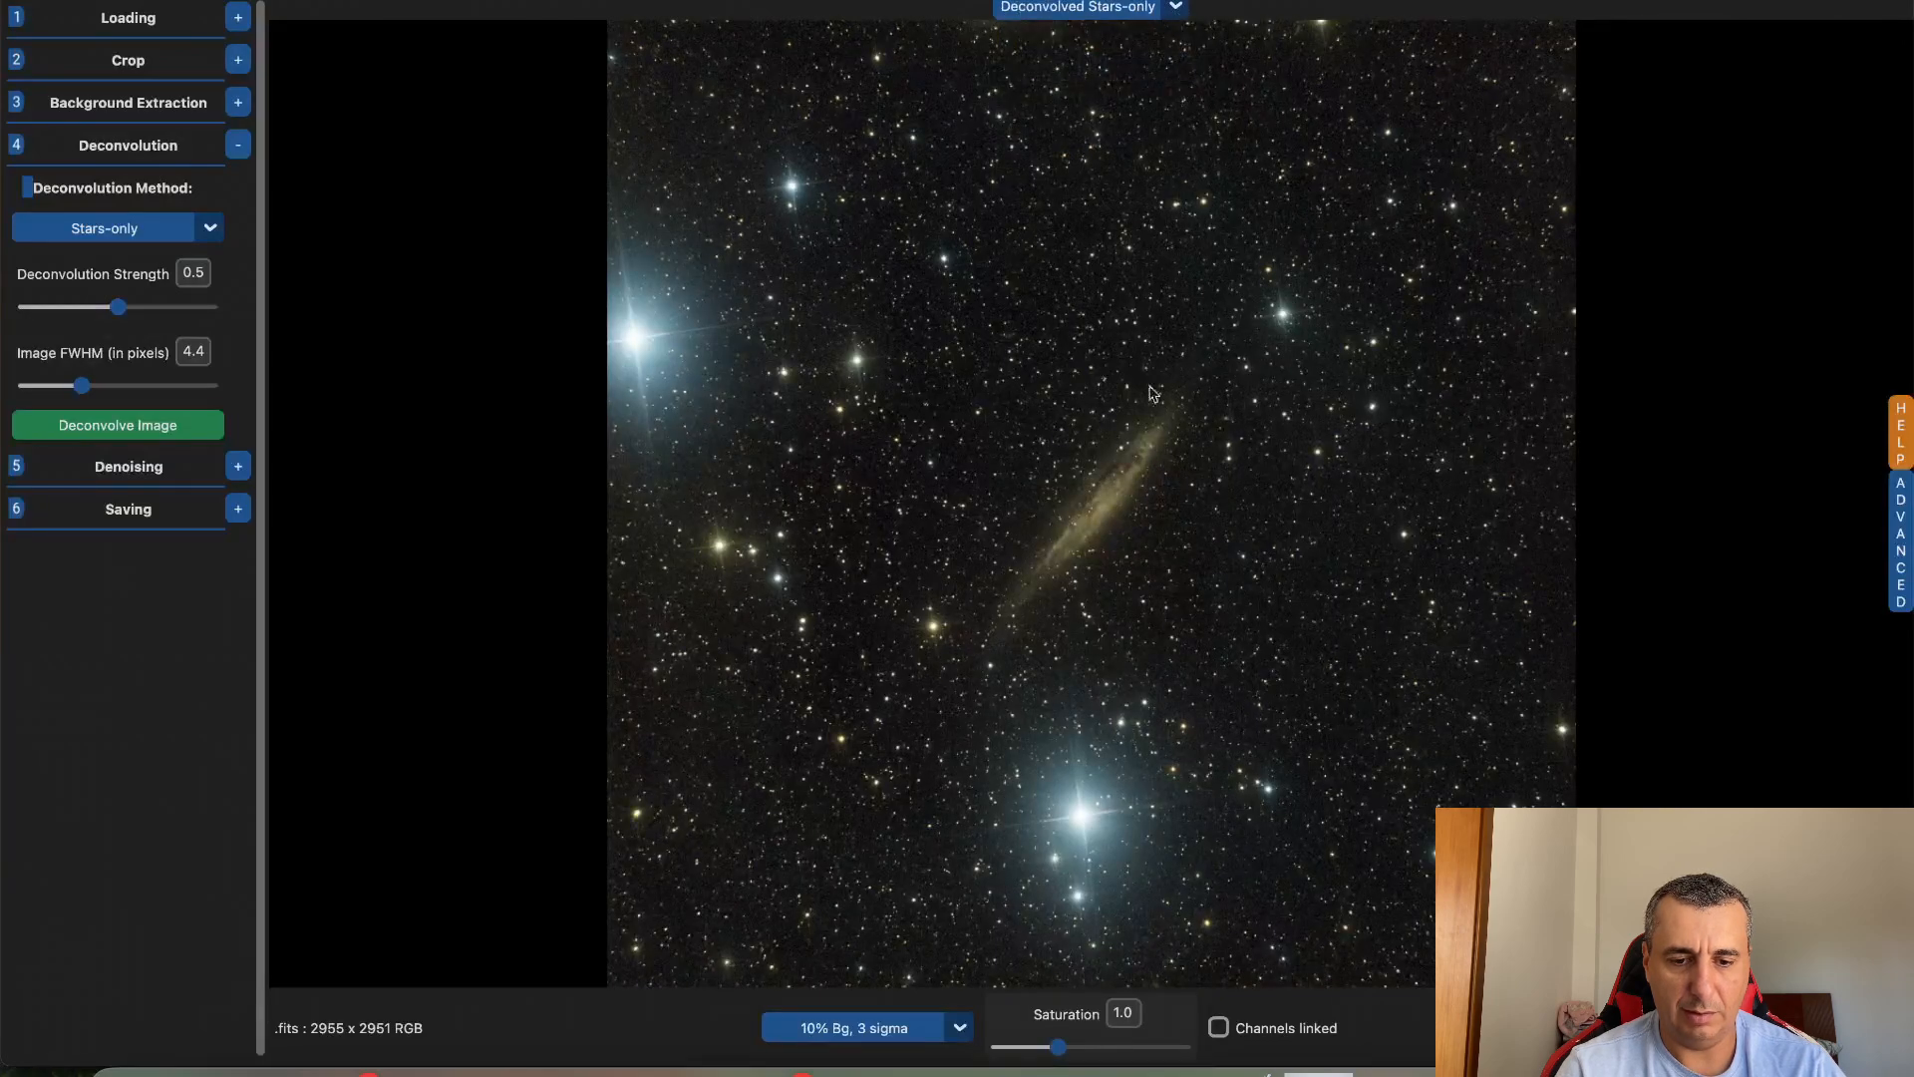
{"action": "scroll", "coordinate": [1156, 545], "scroll_direction": "up", "scroll_amount": 5}
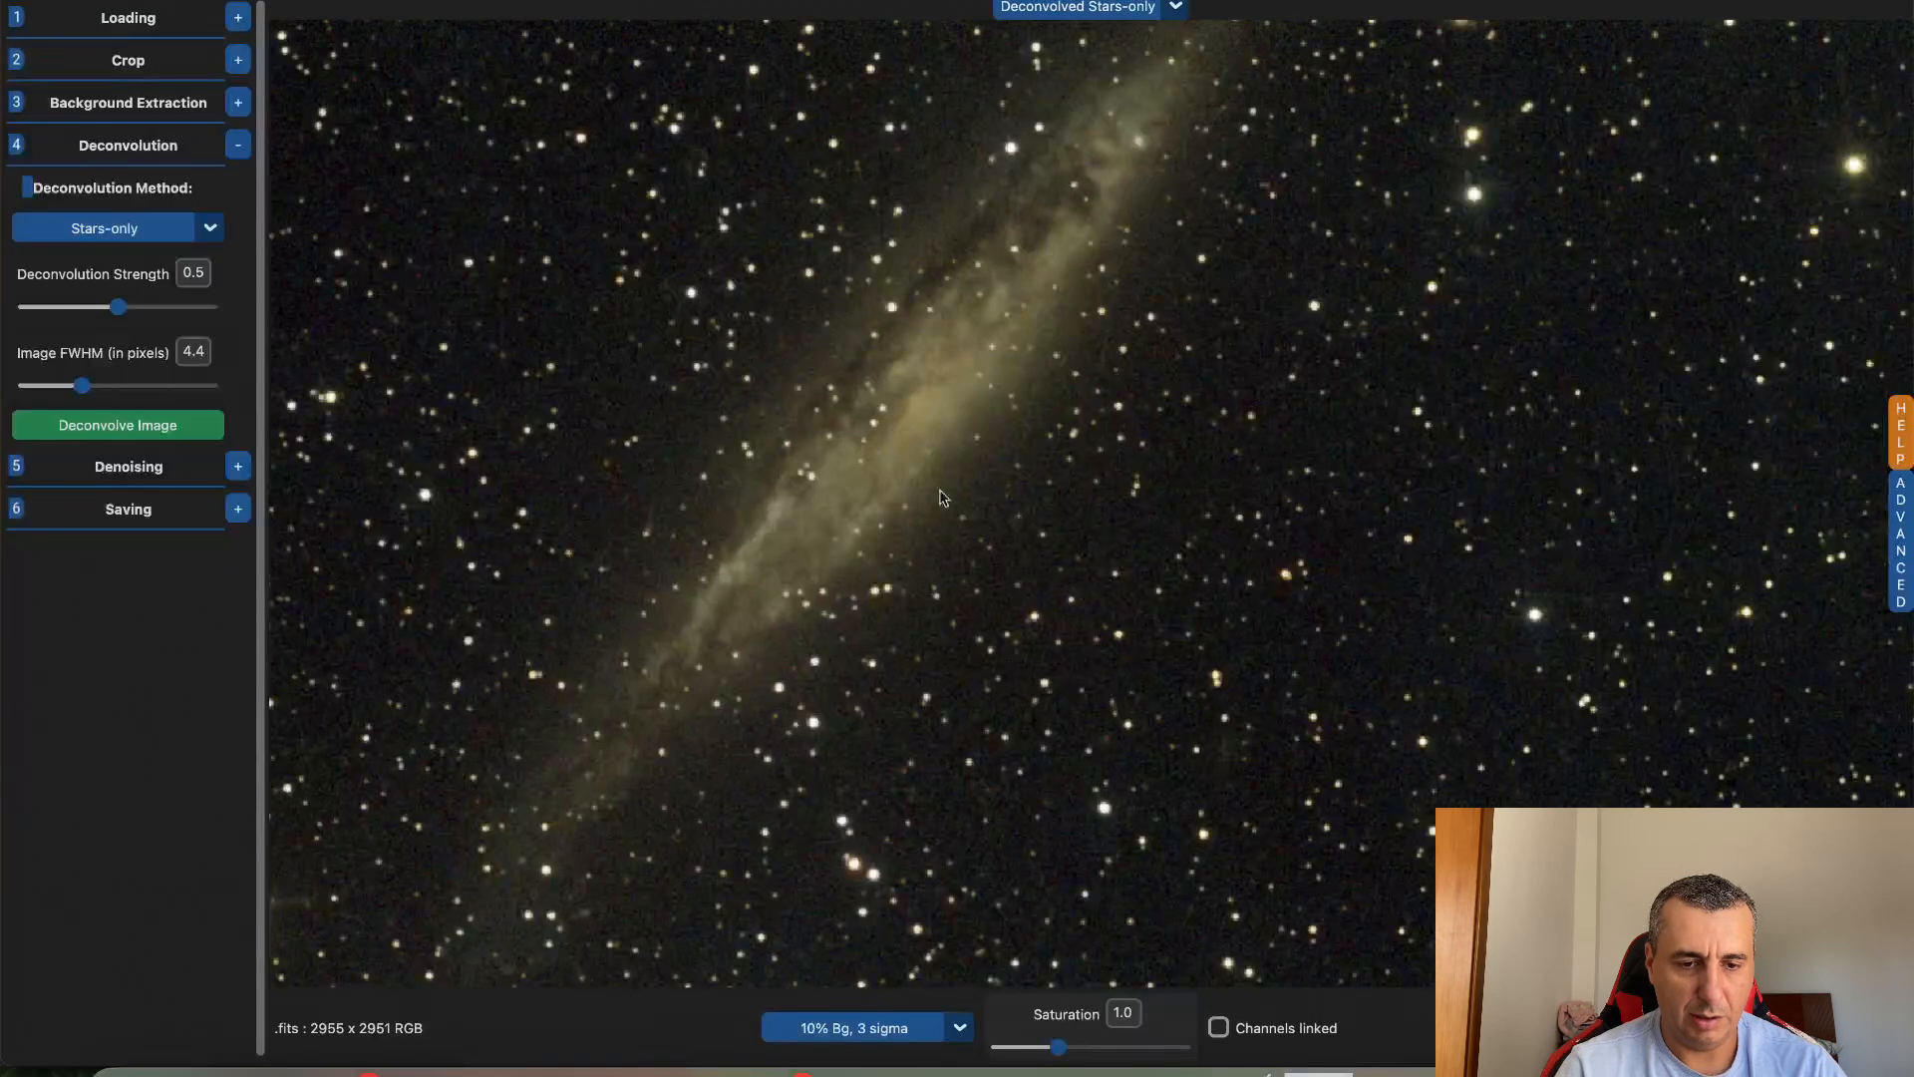
{"action": "left_click", "coordinate": [1181, 8]}
{"action": "left_click", "coordinate": [1033, 39]}
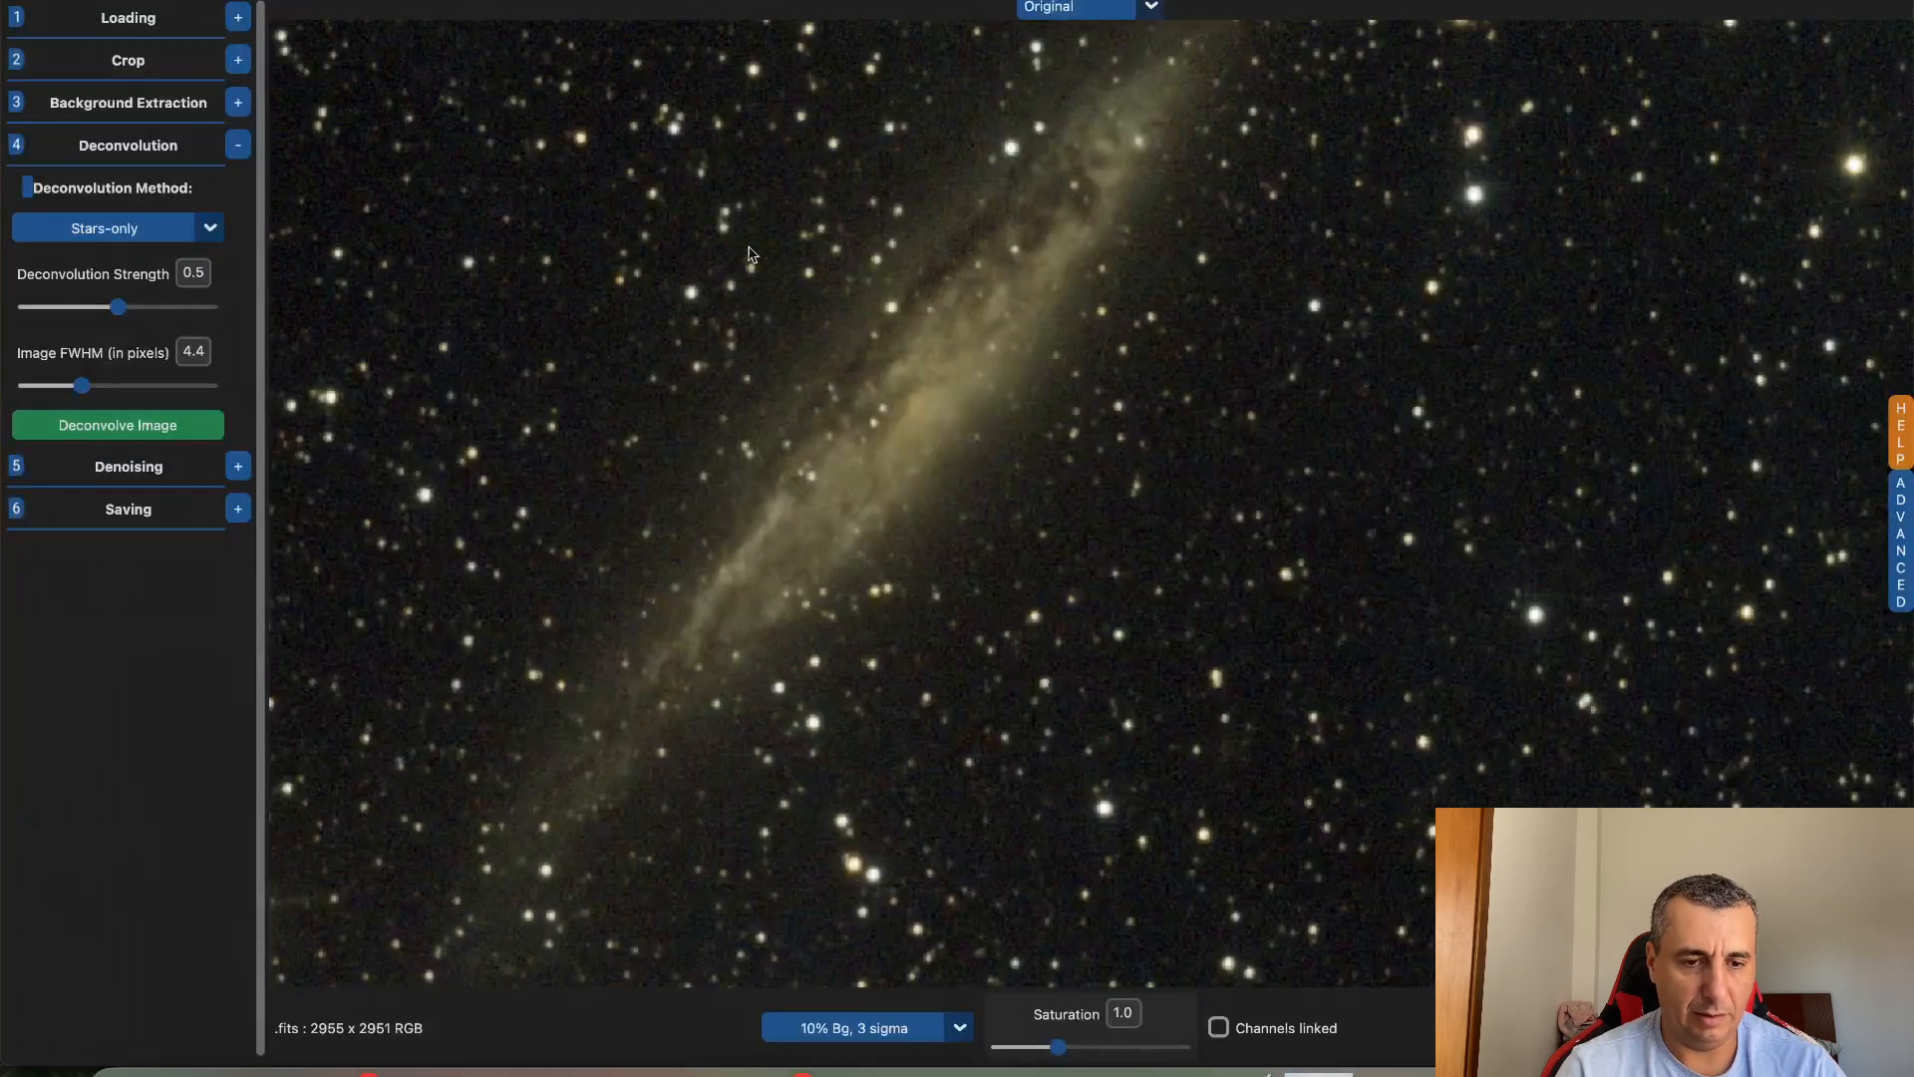
{"action": "left_click", "coordinate": [1154, 9]}
{"action": "left_click", "coordinate": [1091, 63]}
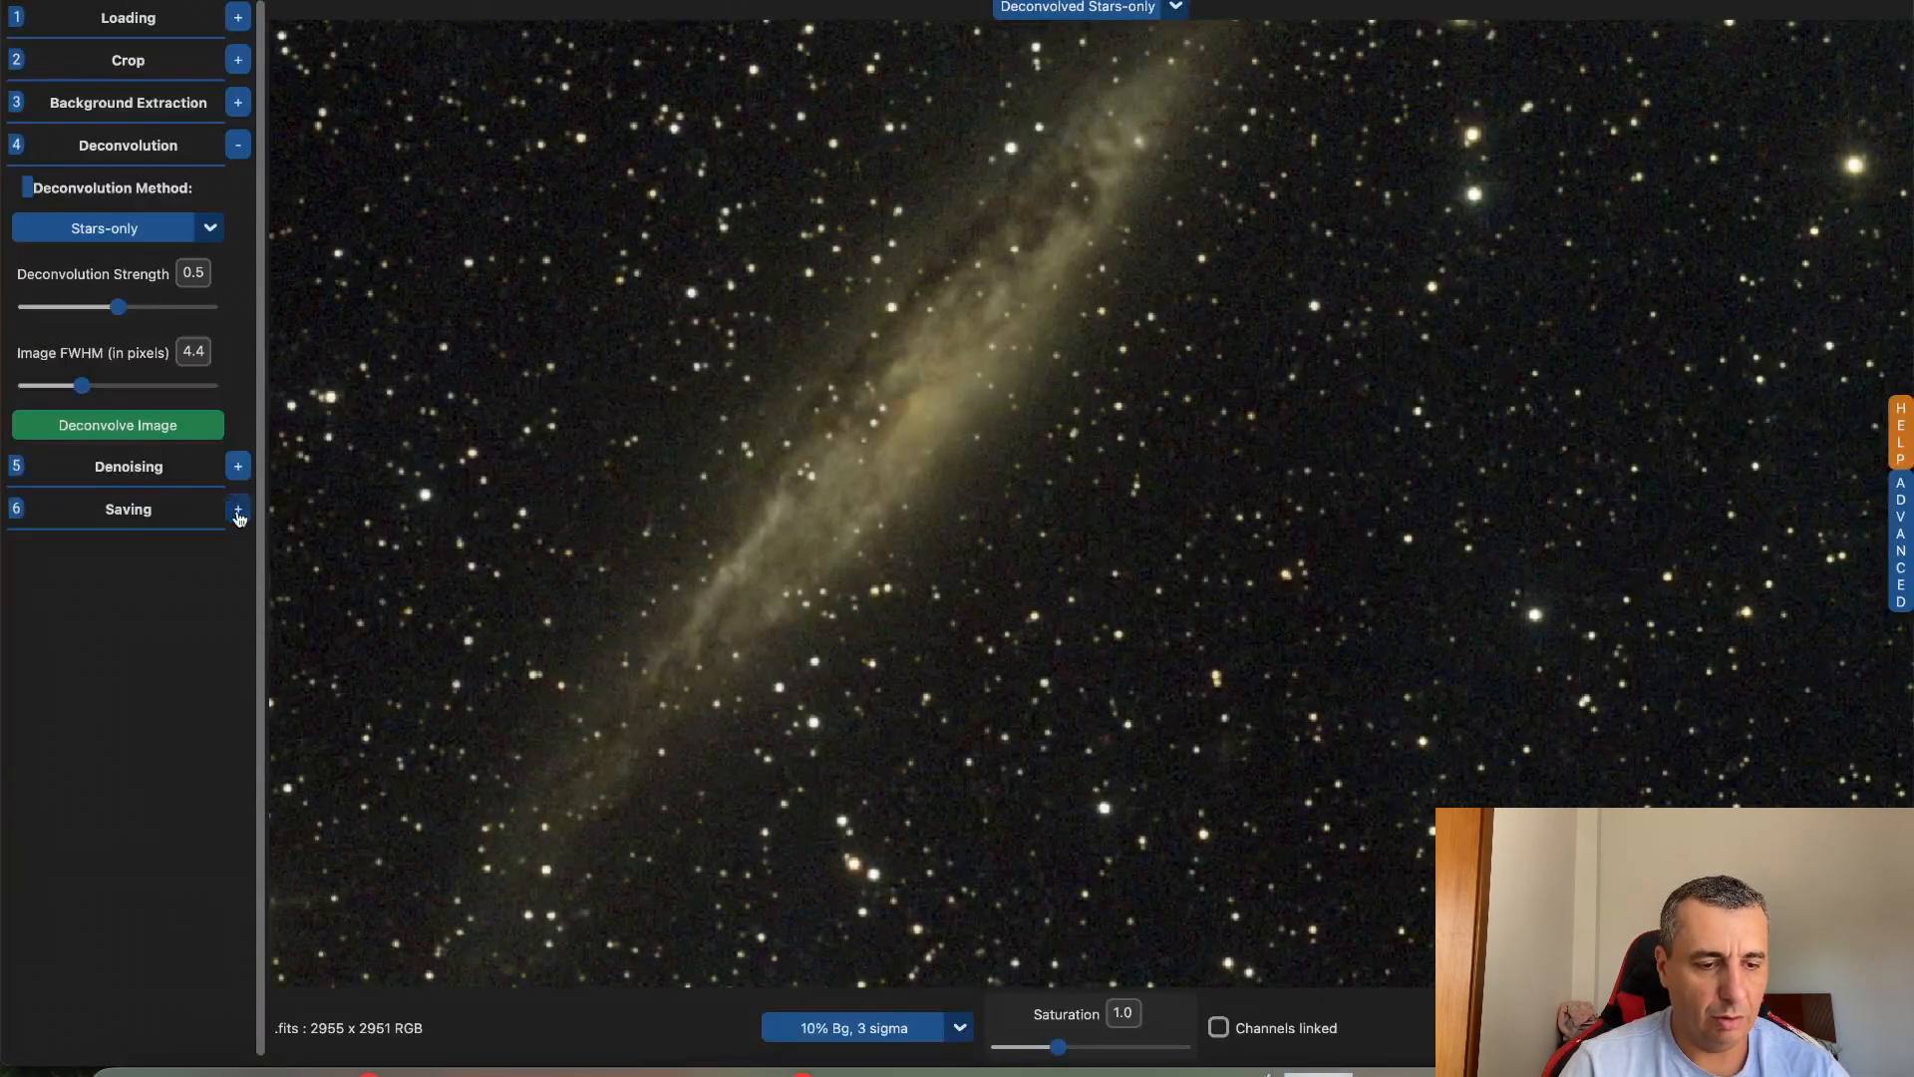
Save the Deconvolved Stars-only image as 32 bit Fits in the NGC4945 folder
{"action": "left_click", "coordinate": [238, 509]}
{"action": "left_click", "coordinate": [183, 320]}
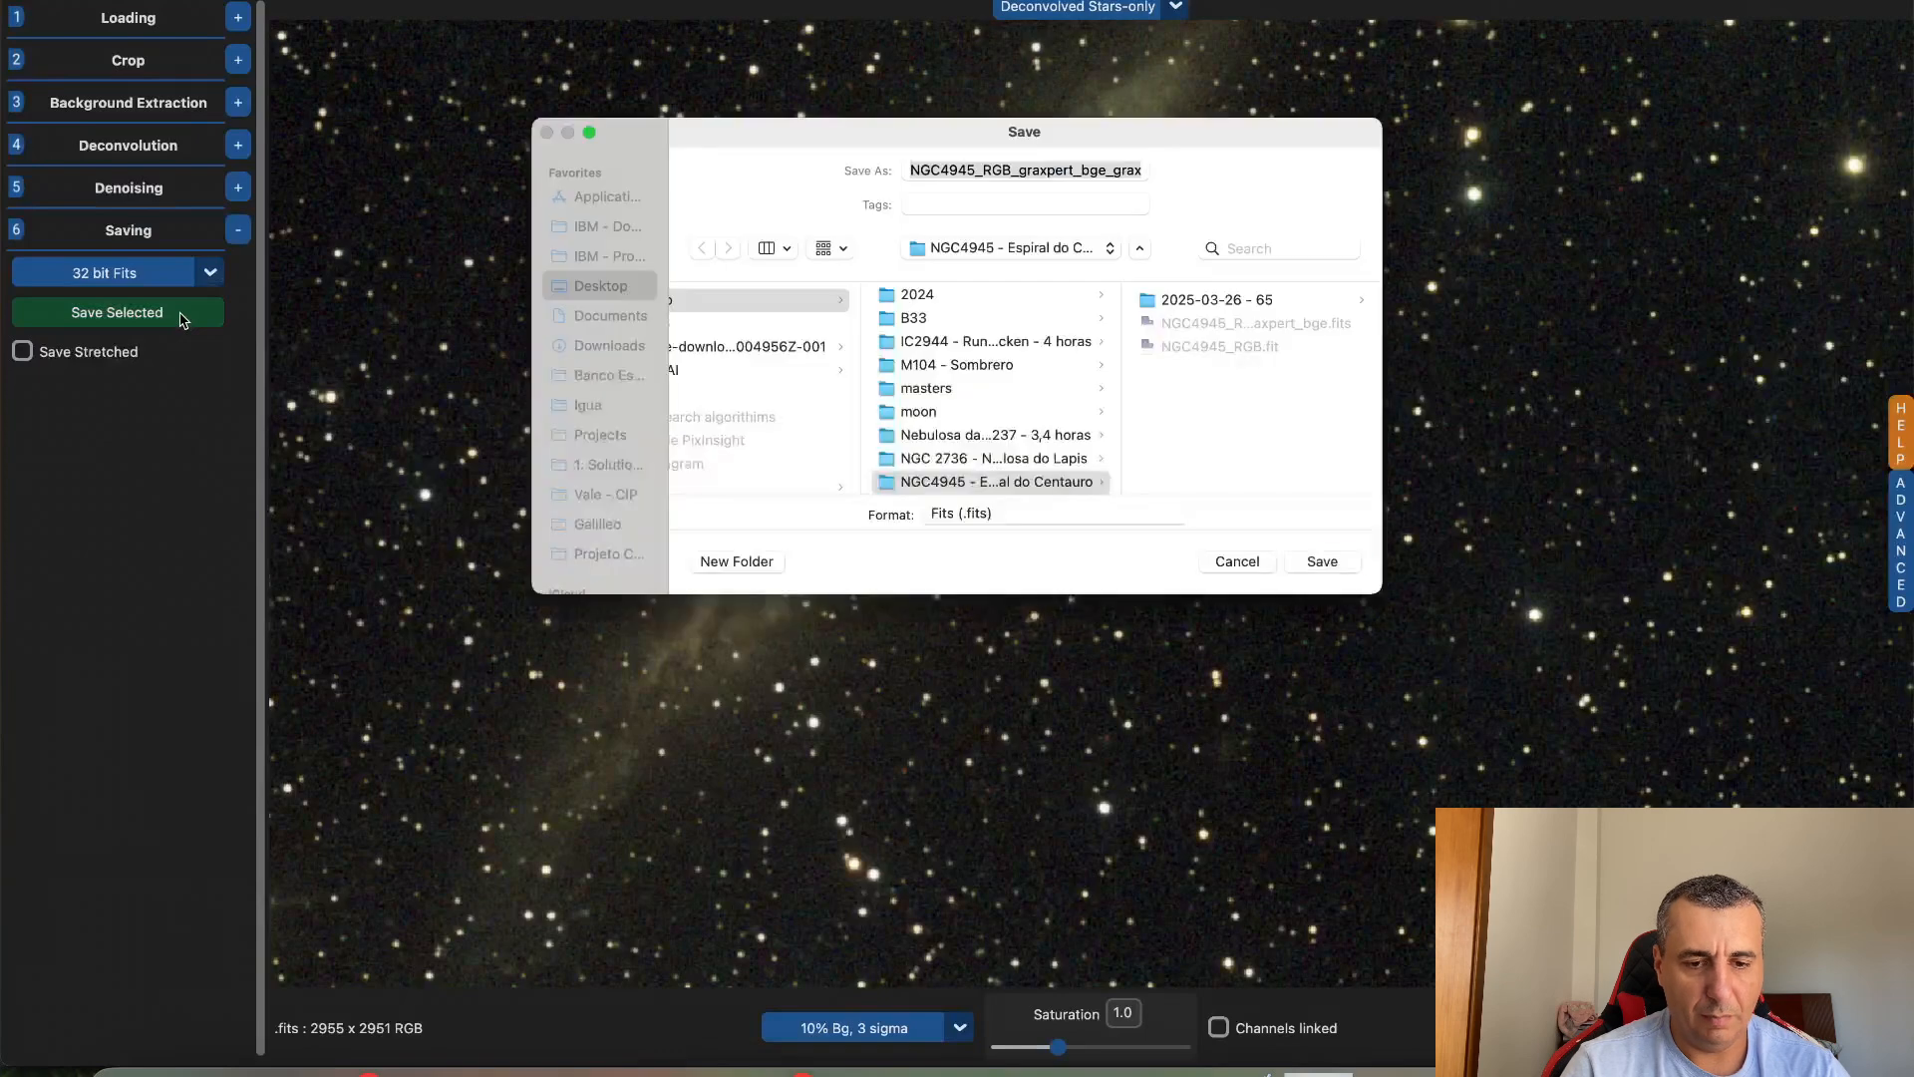
{"action": "left_click", "coordinate": [1321, 562]}
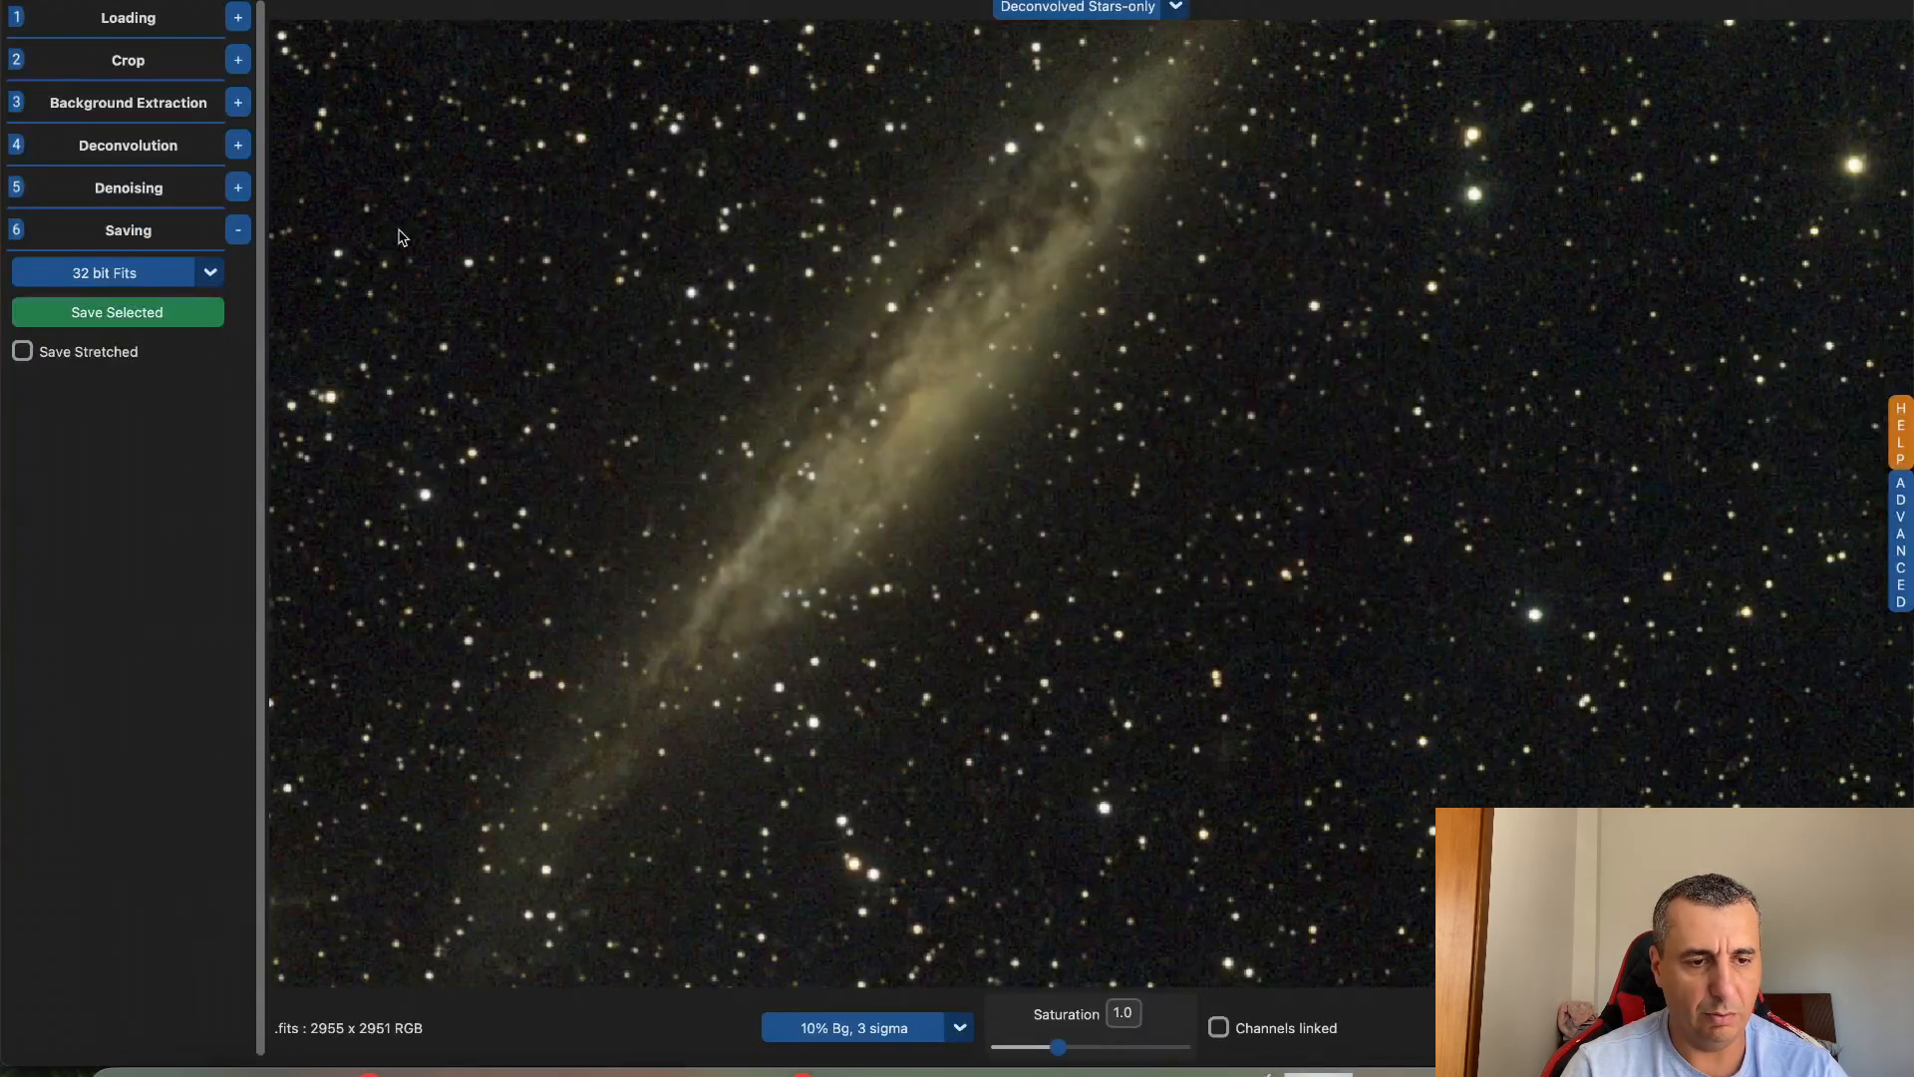
Load the saved stars-deconvolved FITS image and denoise it at strength 1.0
{"action": "left_click", "coordinate": [238, 17]}
{"action": "left_click", "coordinate": [193, 61]}
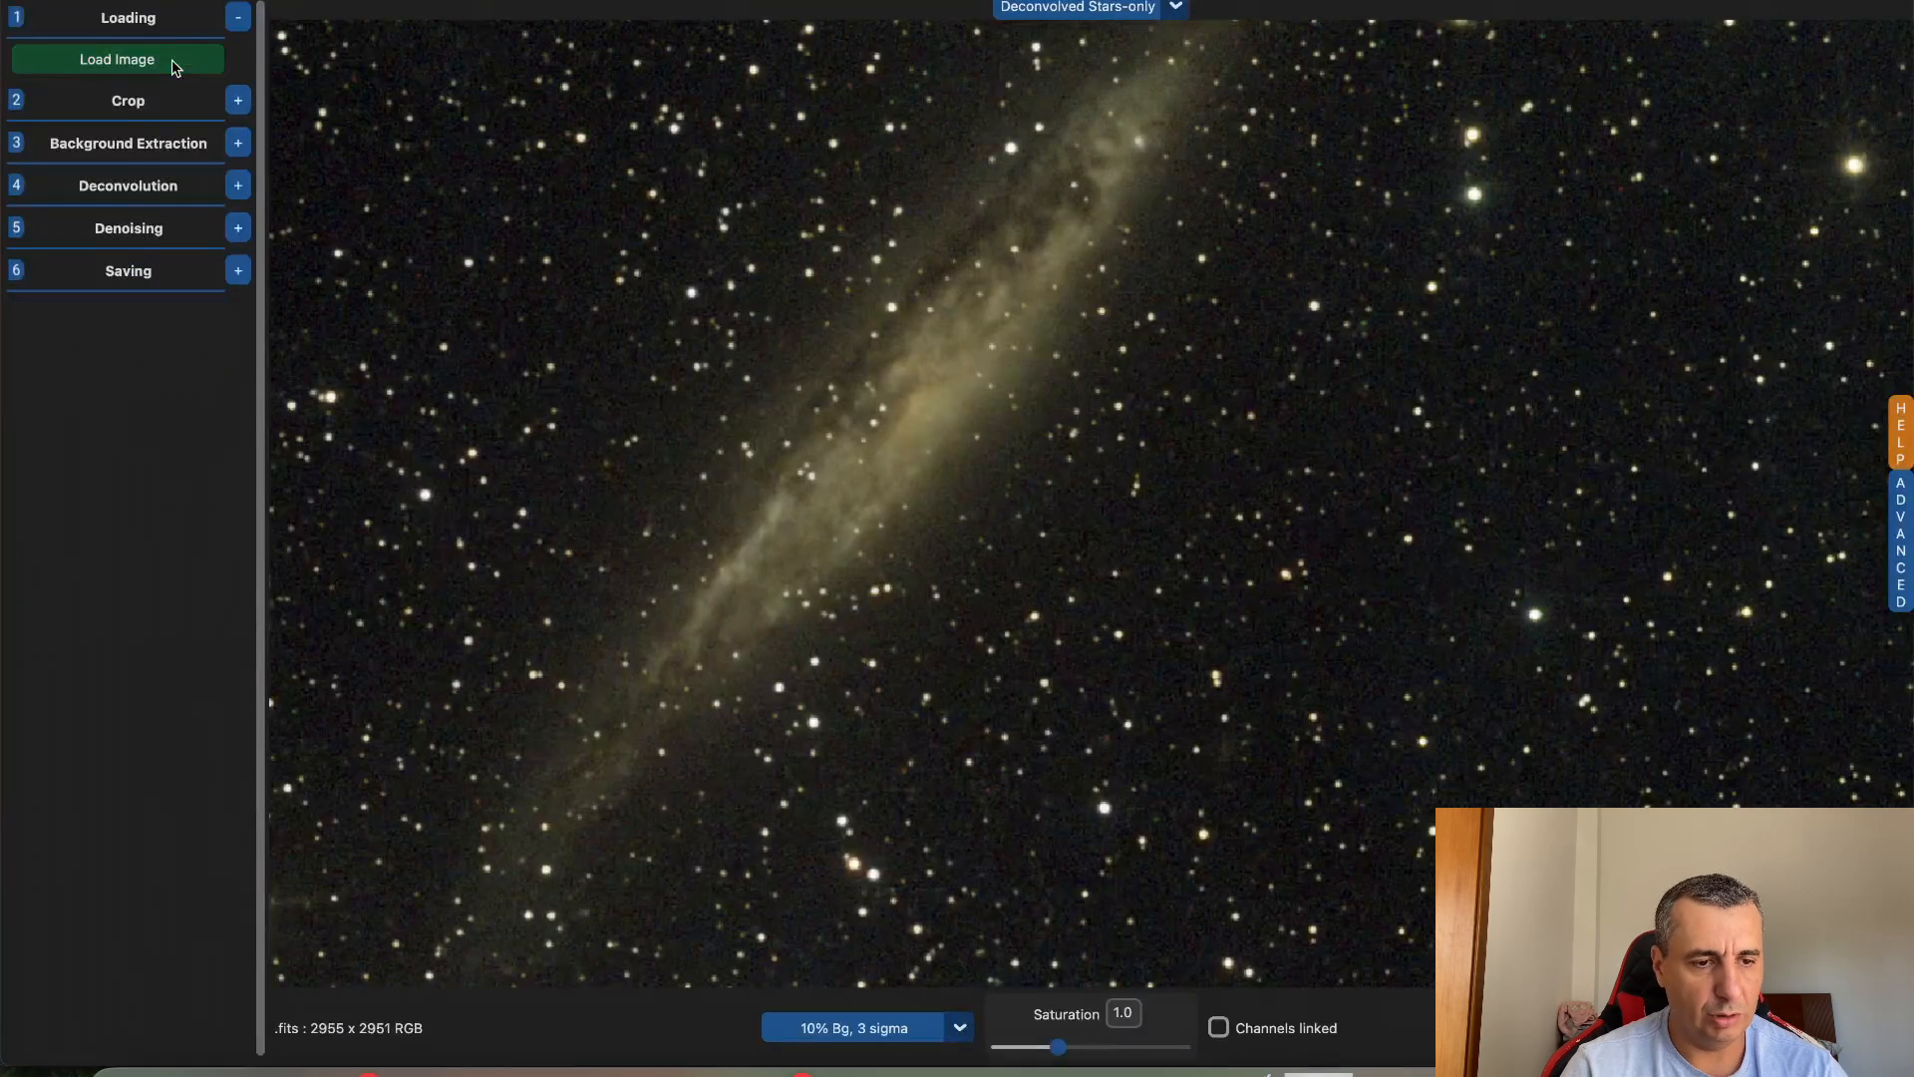
{"action": "double_click", "coordinate": [650, 235]}
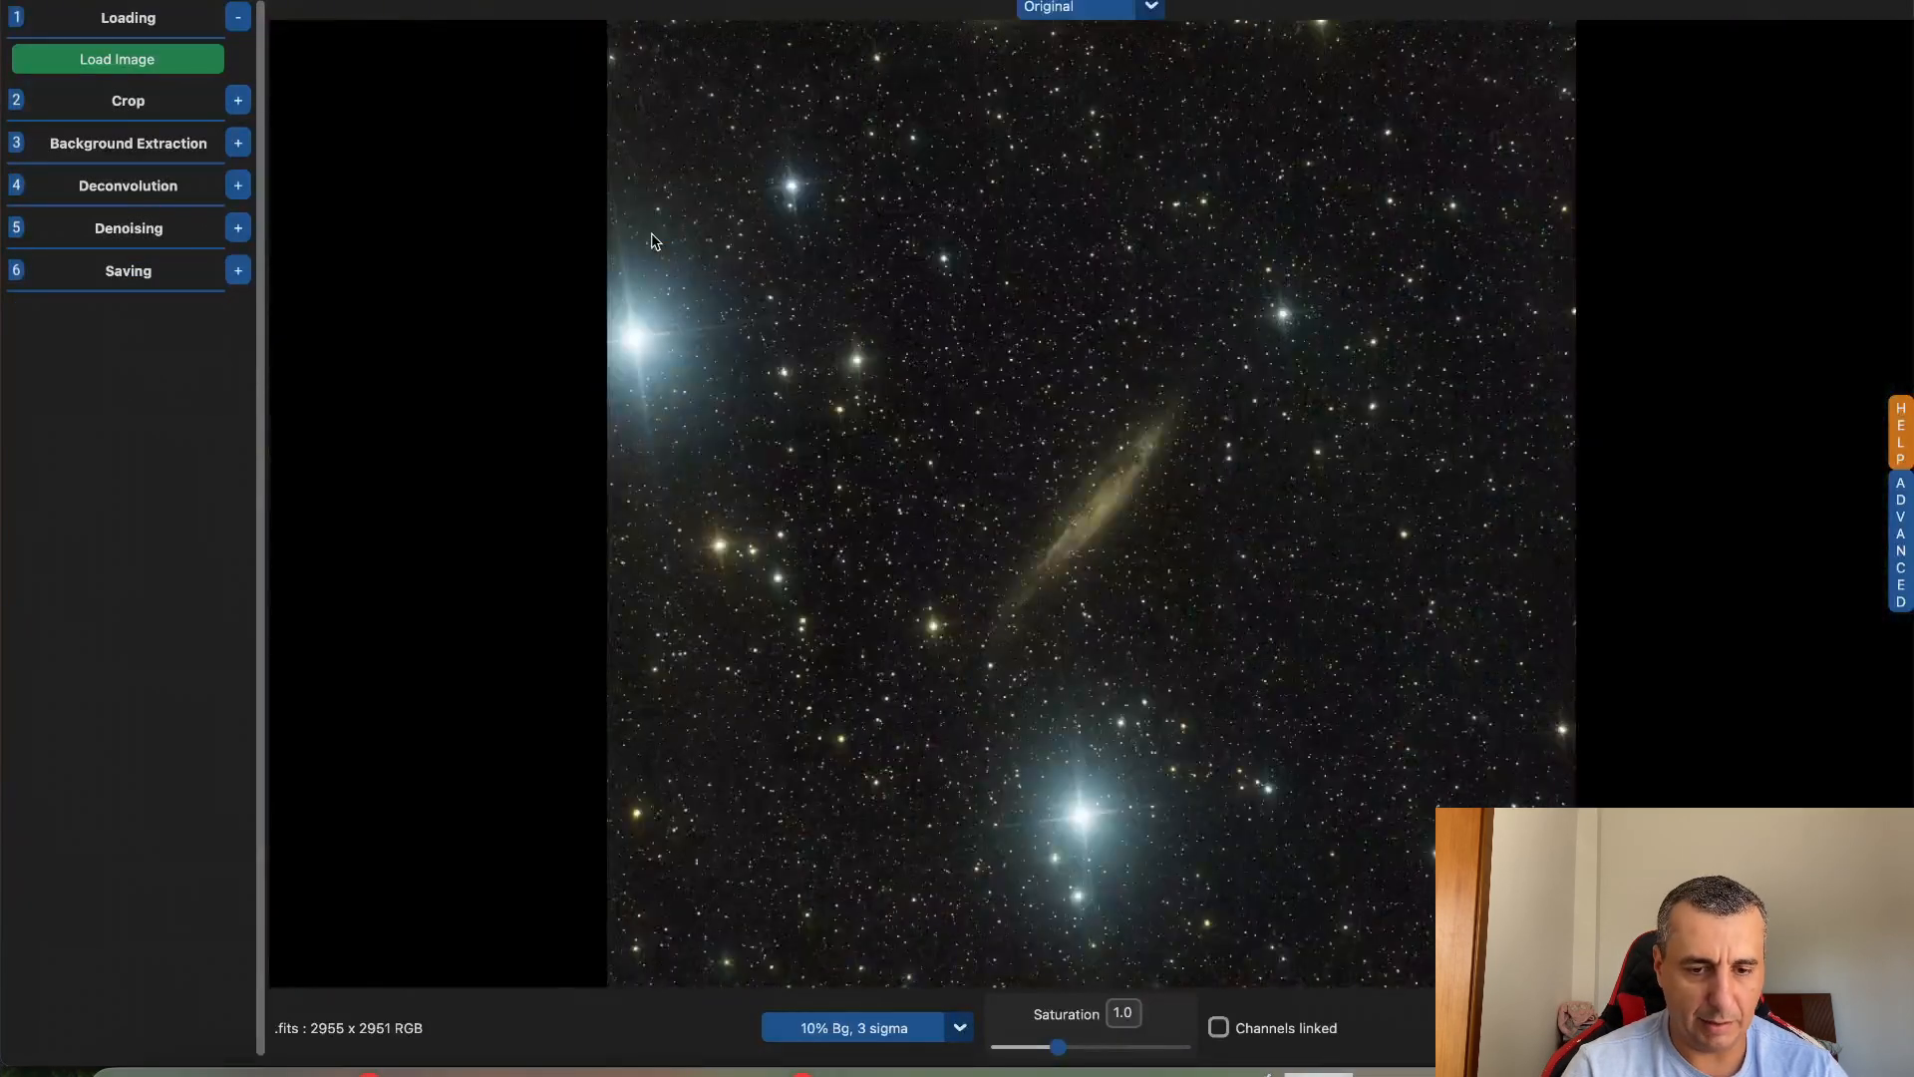
{"action": "left_click", "coordinate": [244, 232]}
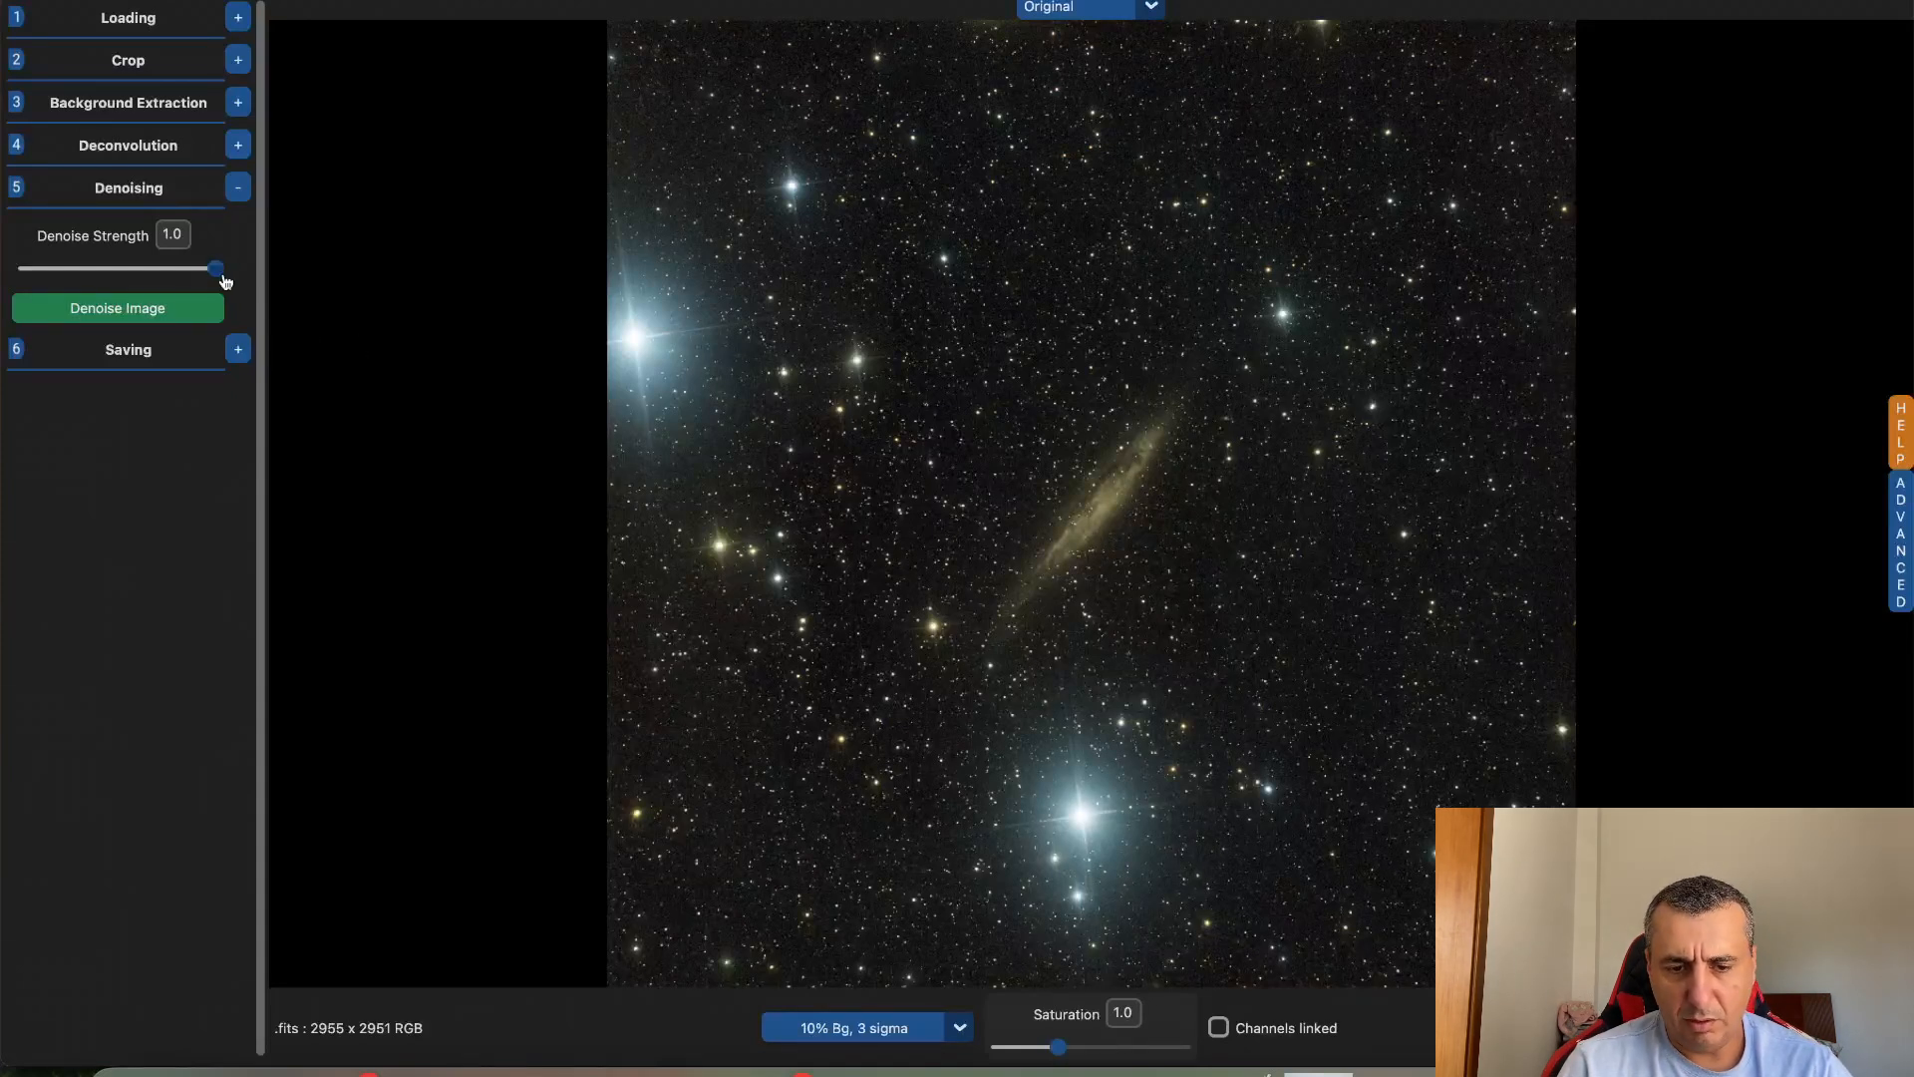
{"action": "left_click", "coordinate": [181, 322]}
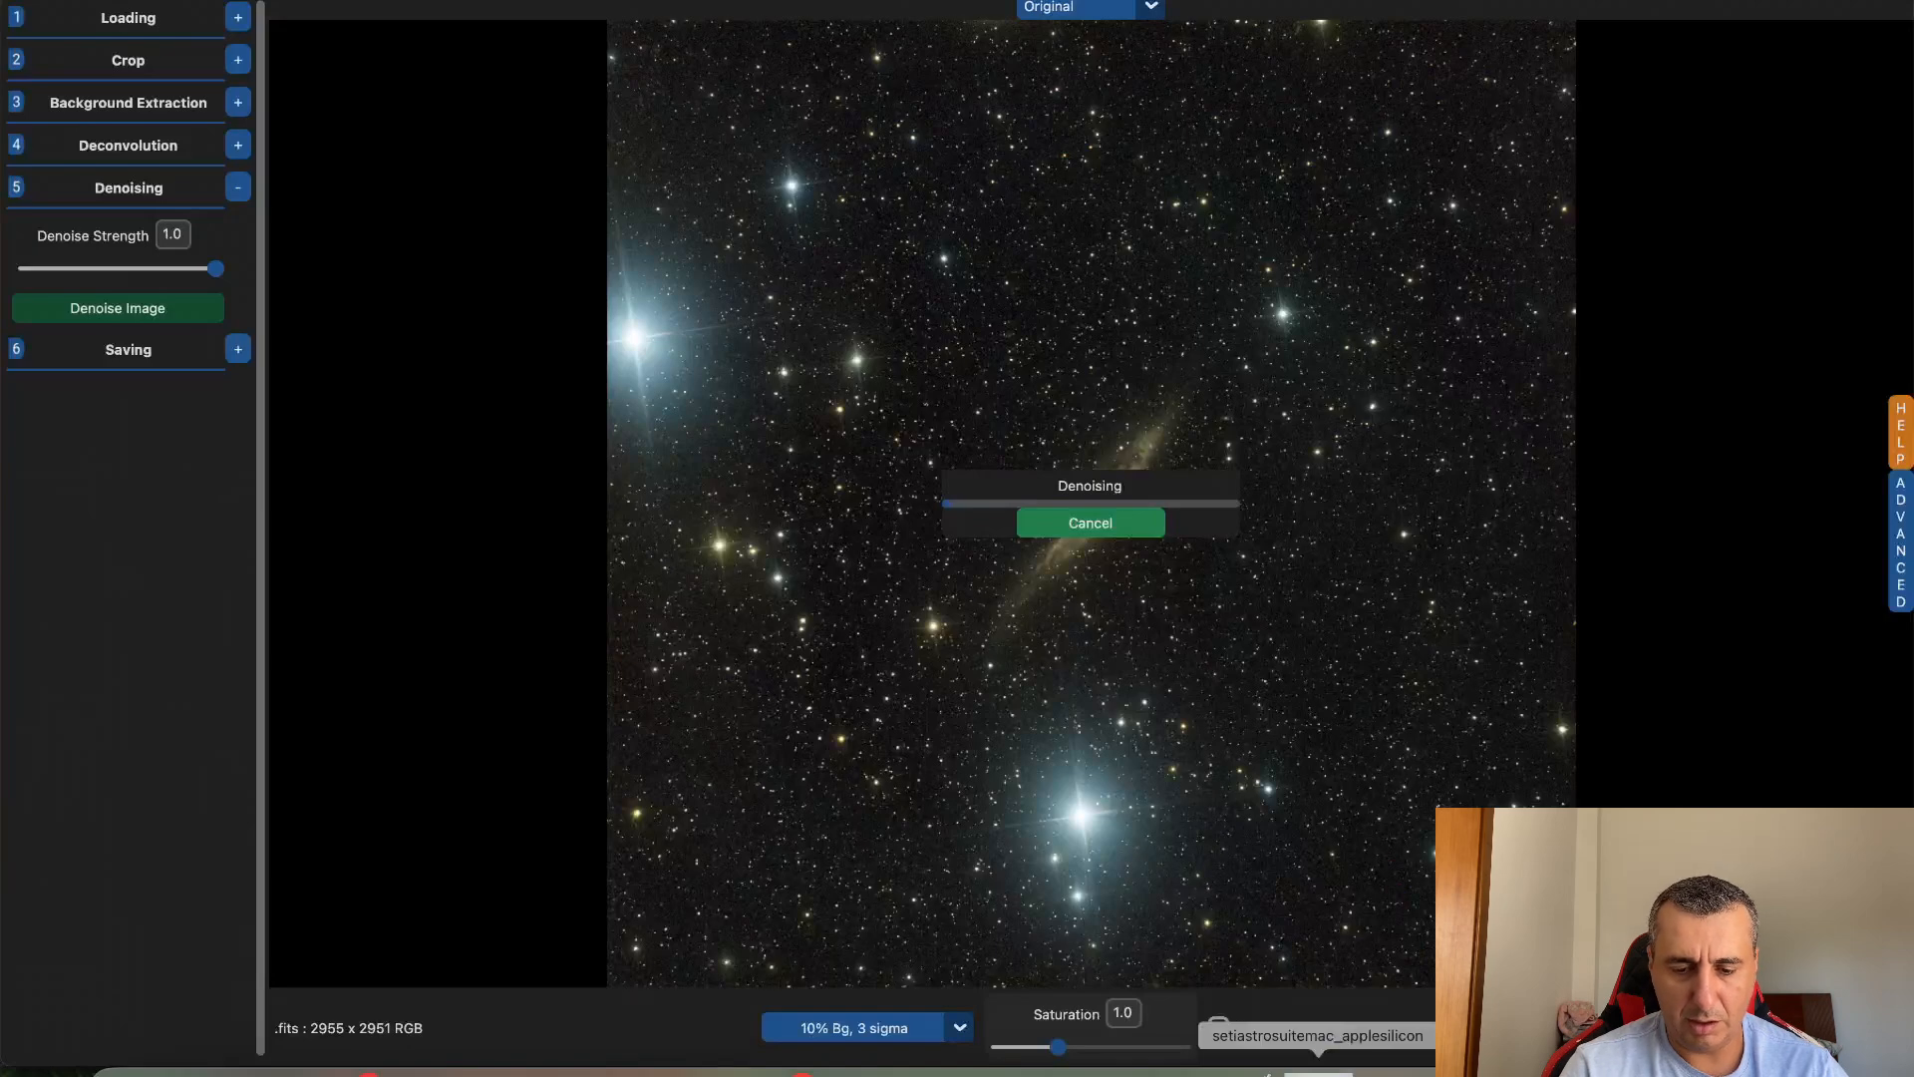
Switch to Seti Astro Suite and set Cosmic Clarity to Denoise with strength 0.70, keeping the luminance mode
{"action": "left_click", "coordinate": [1318, 1071]}
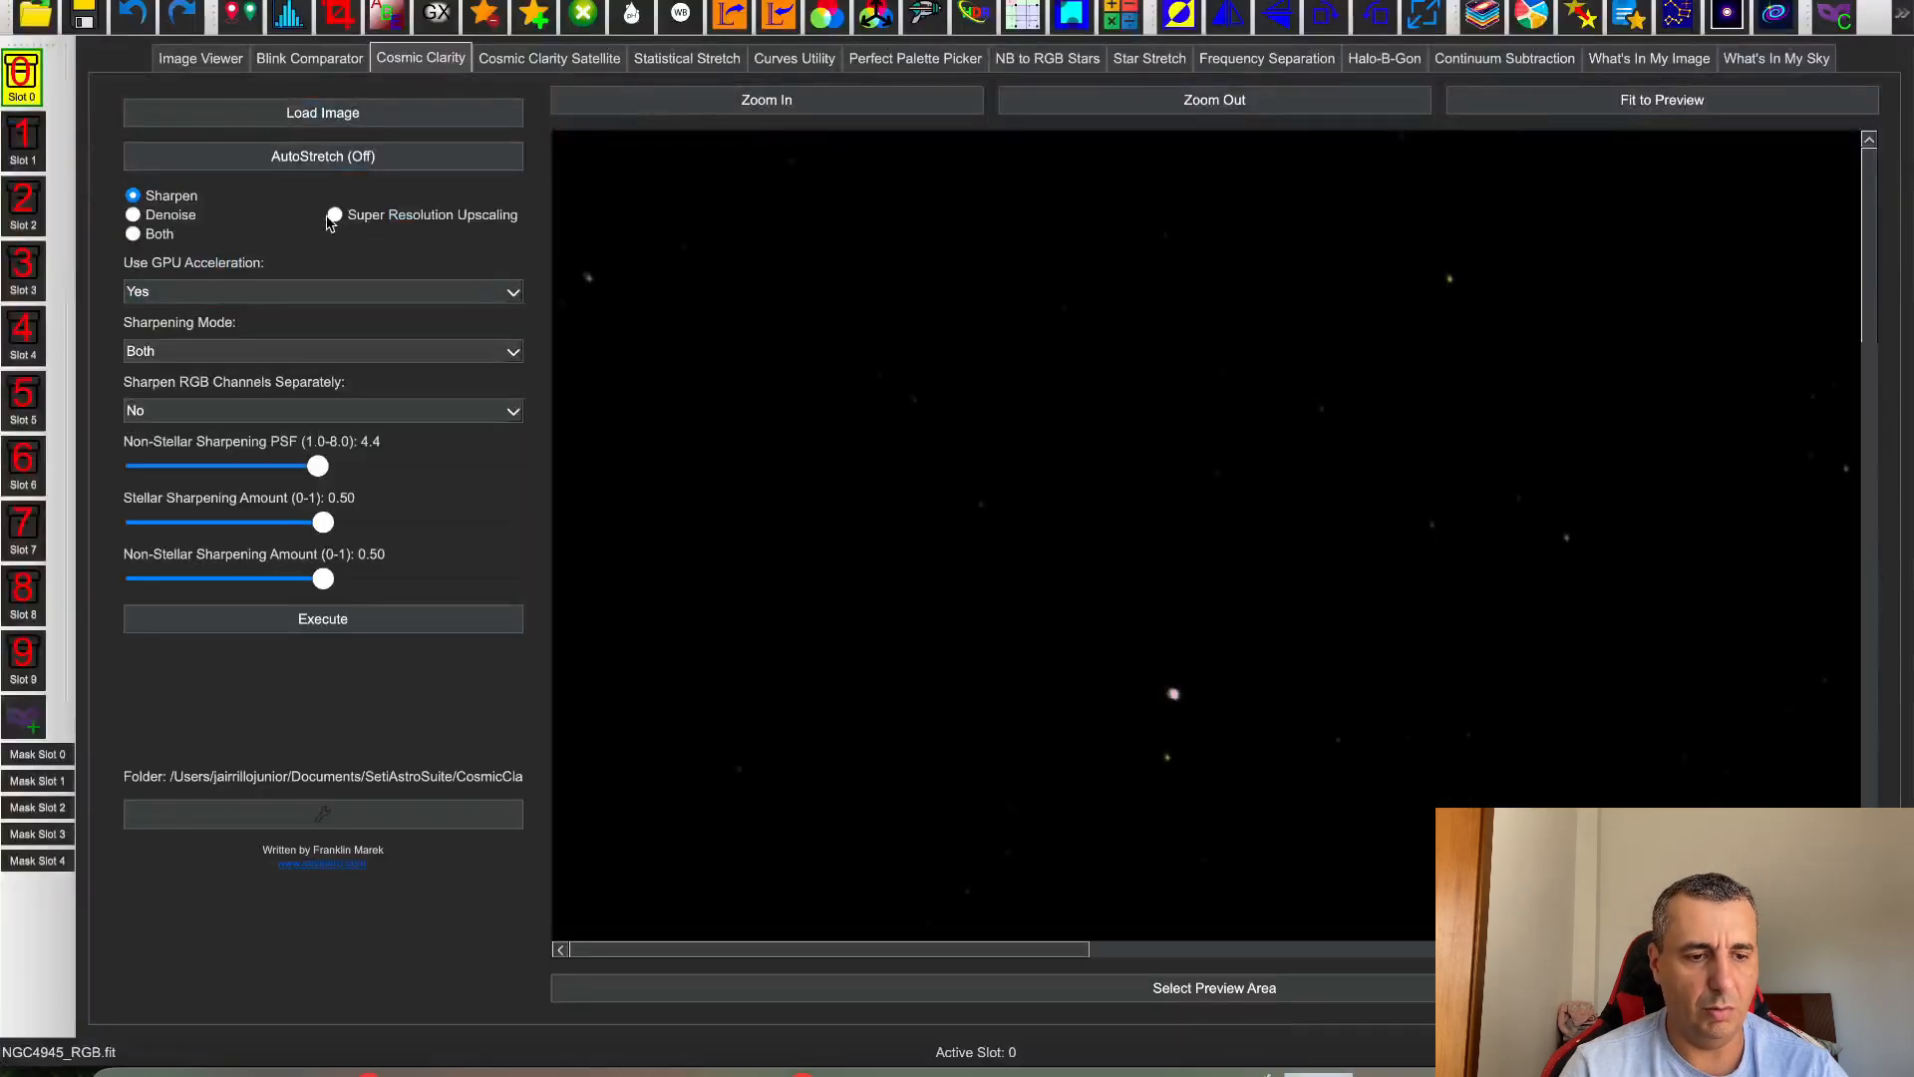
{"action": "left_click", "coordinate": [133, 216]}
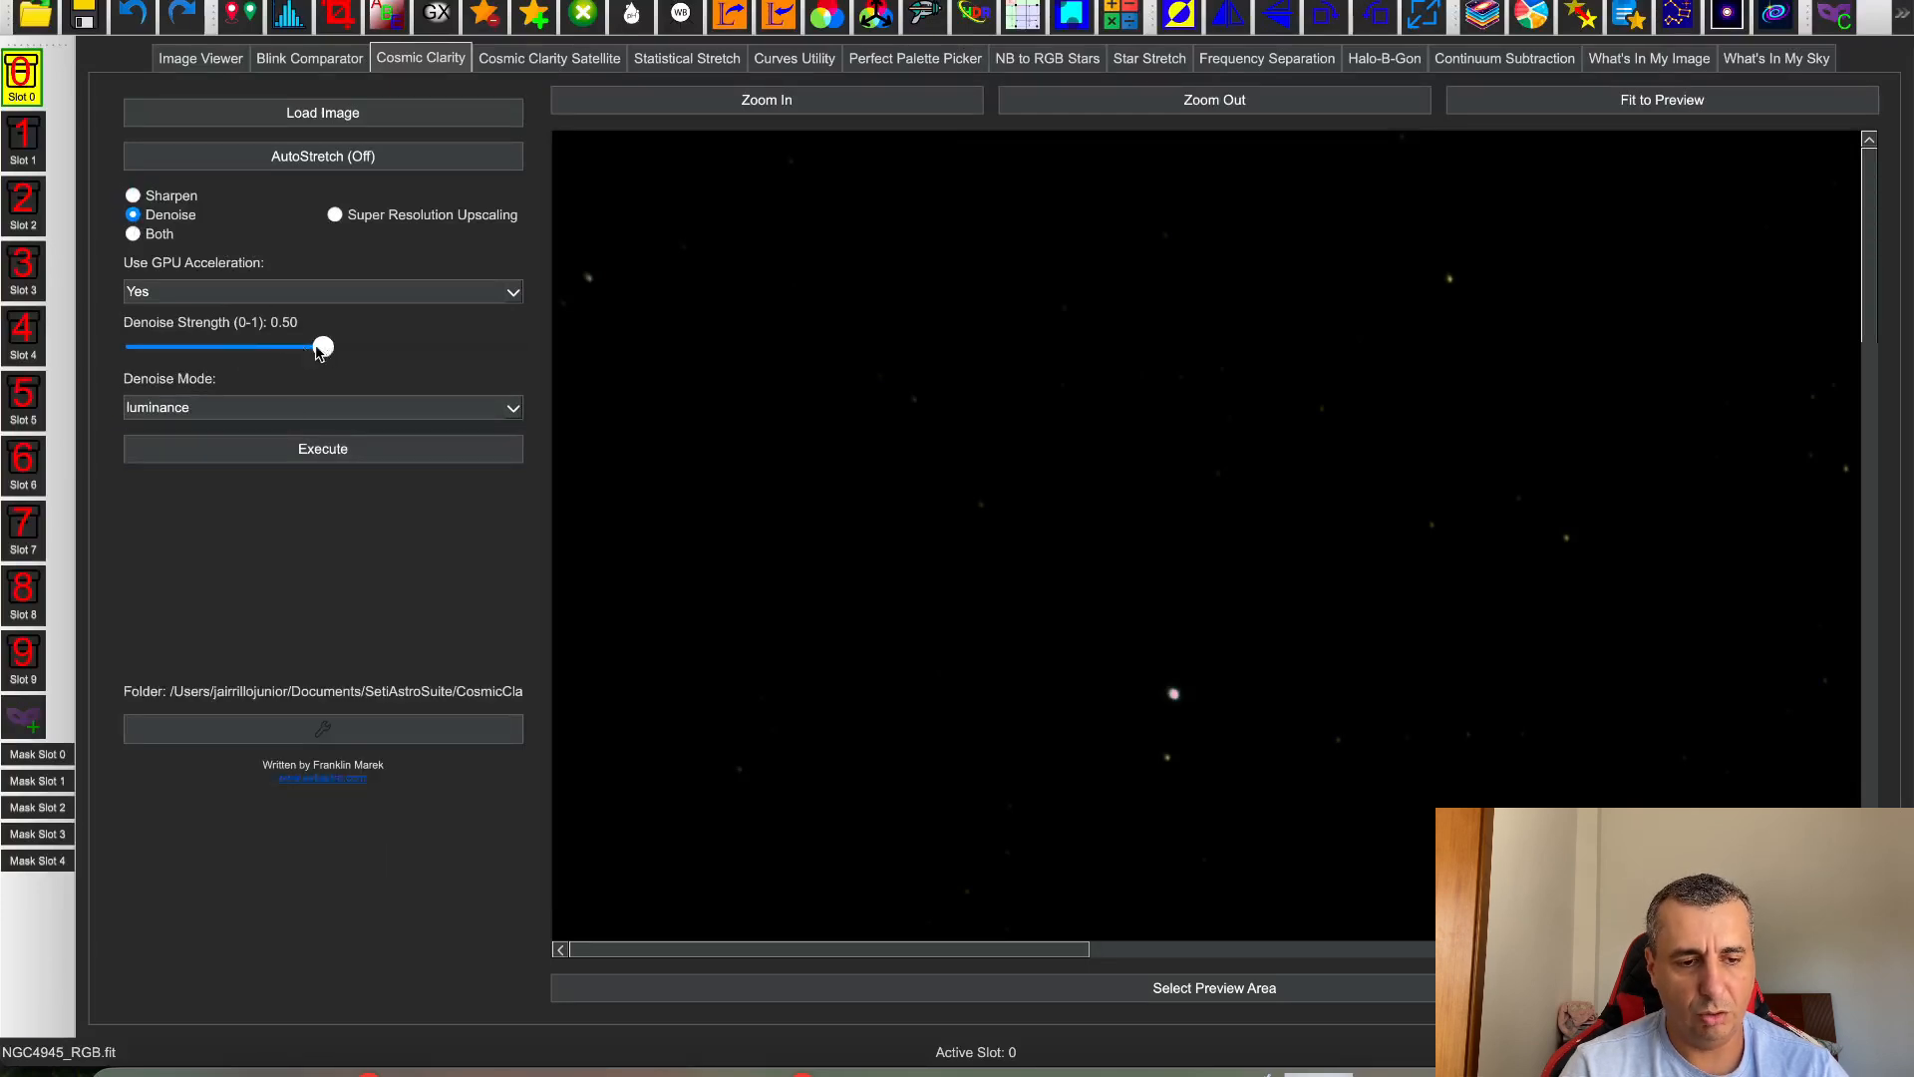
{"action": "left_click_drag", "start_coordinate": [323, 348], "coordinate": [397, 351]}
{"action": "left_click", "coordinate": [511, 411]}
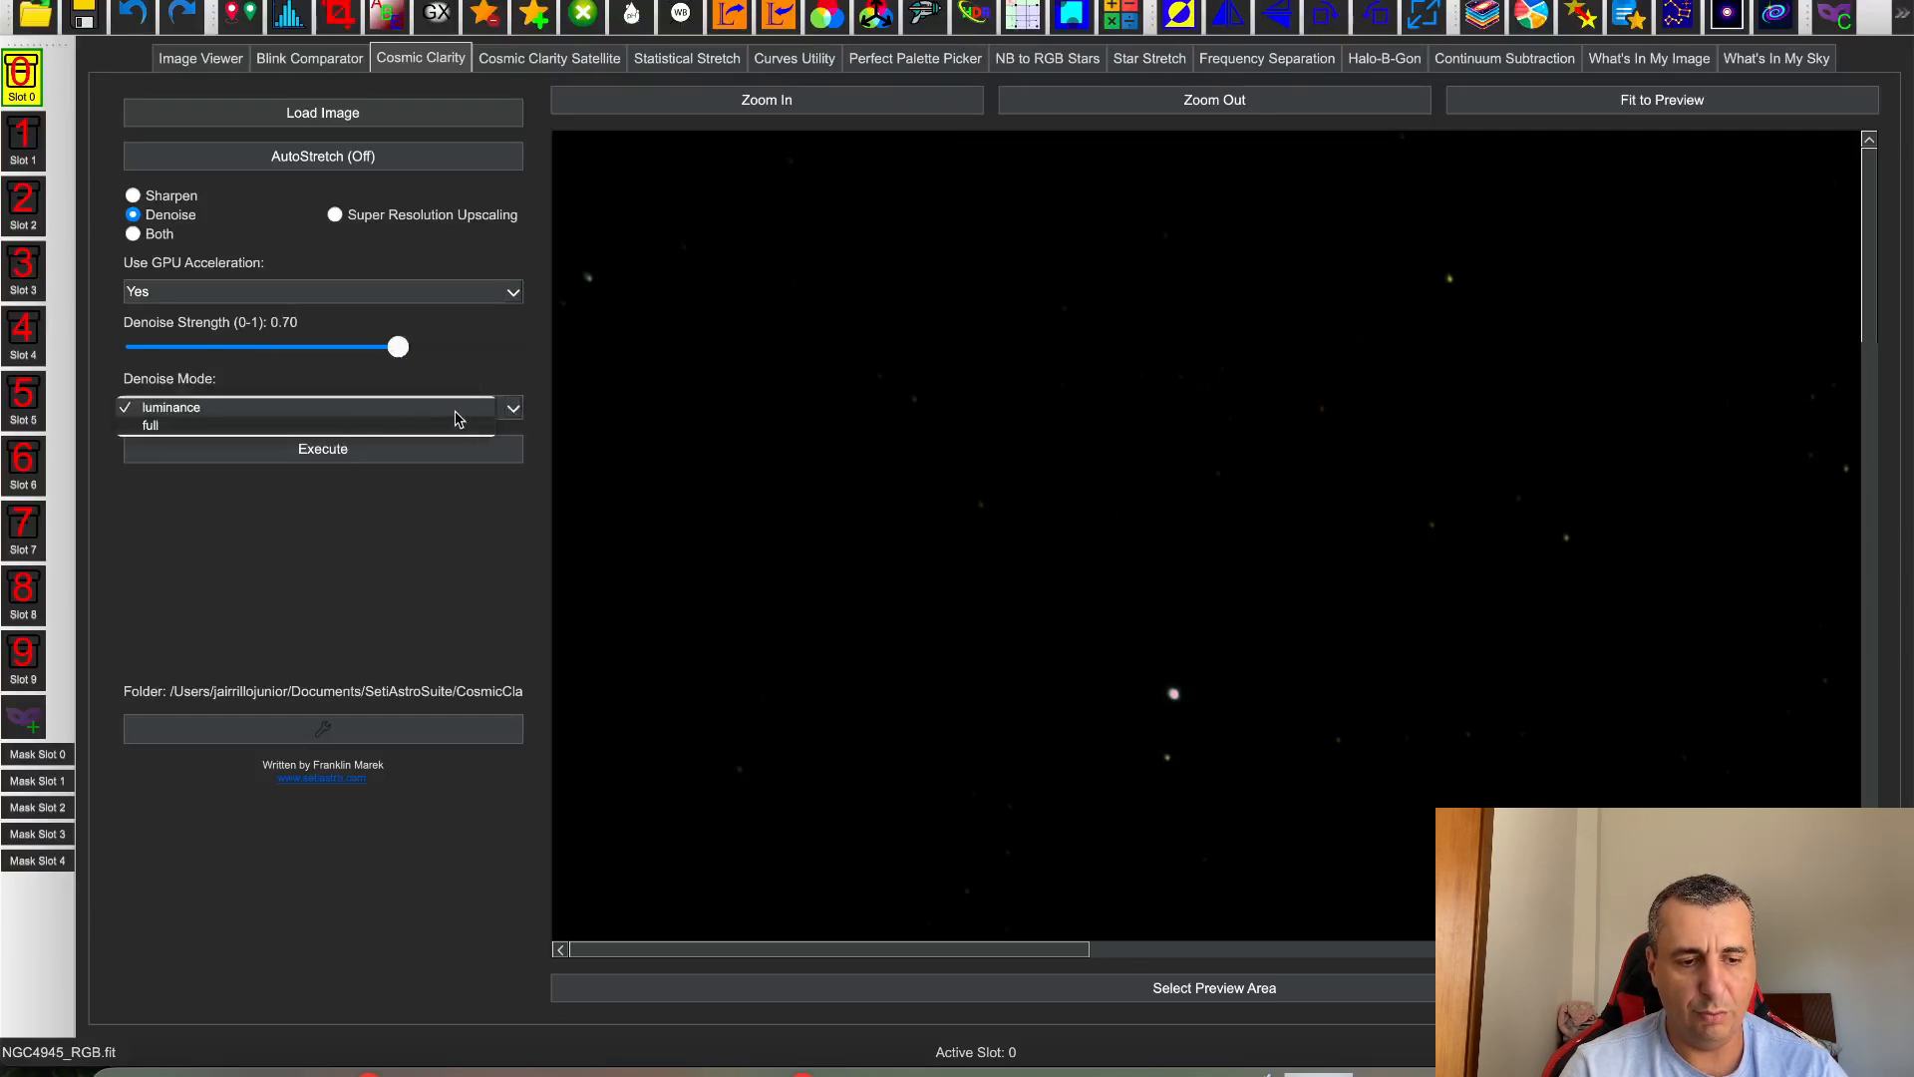
{"action": "left_click", "coordinate": [456, 410]}
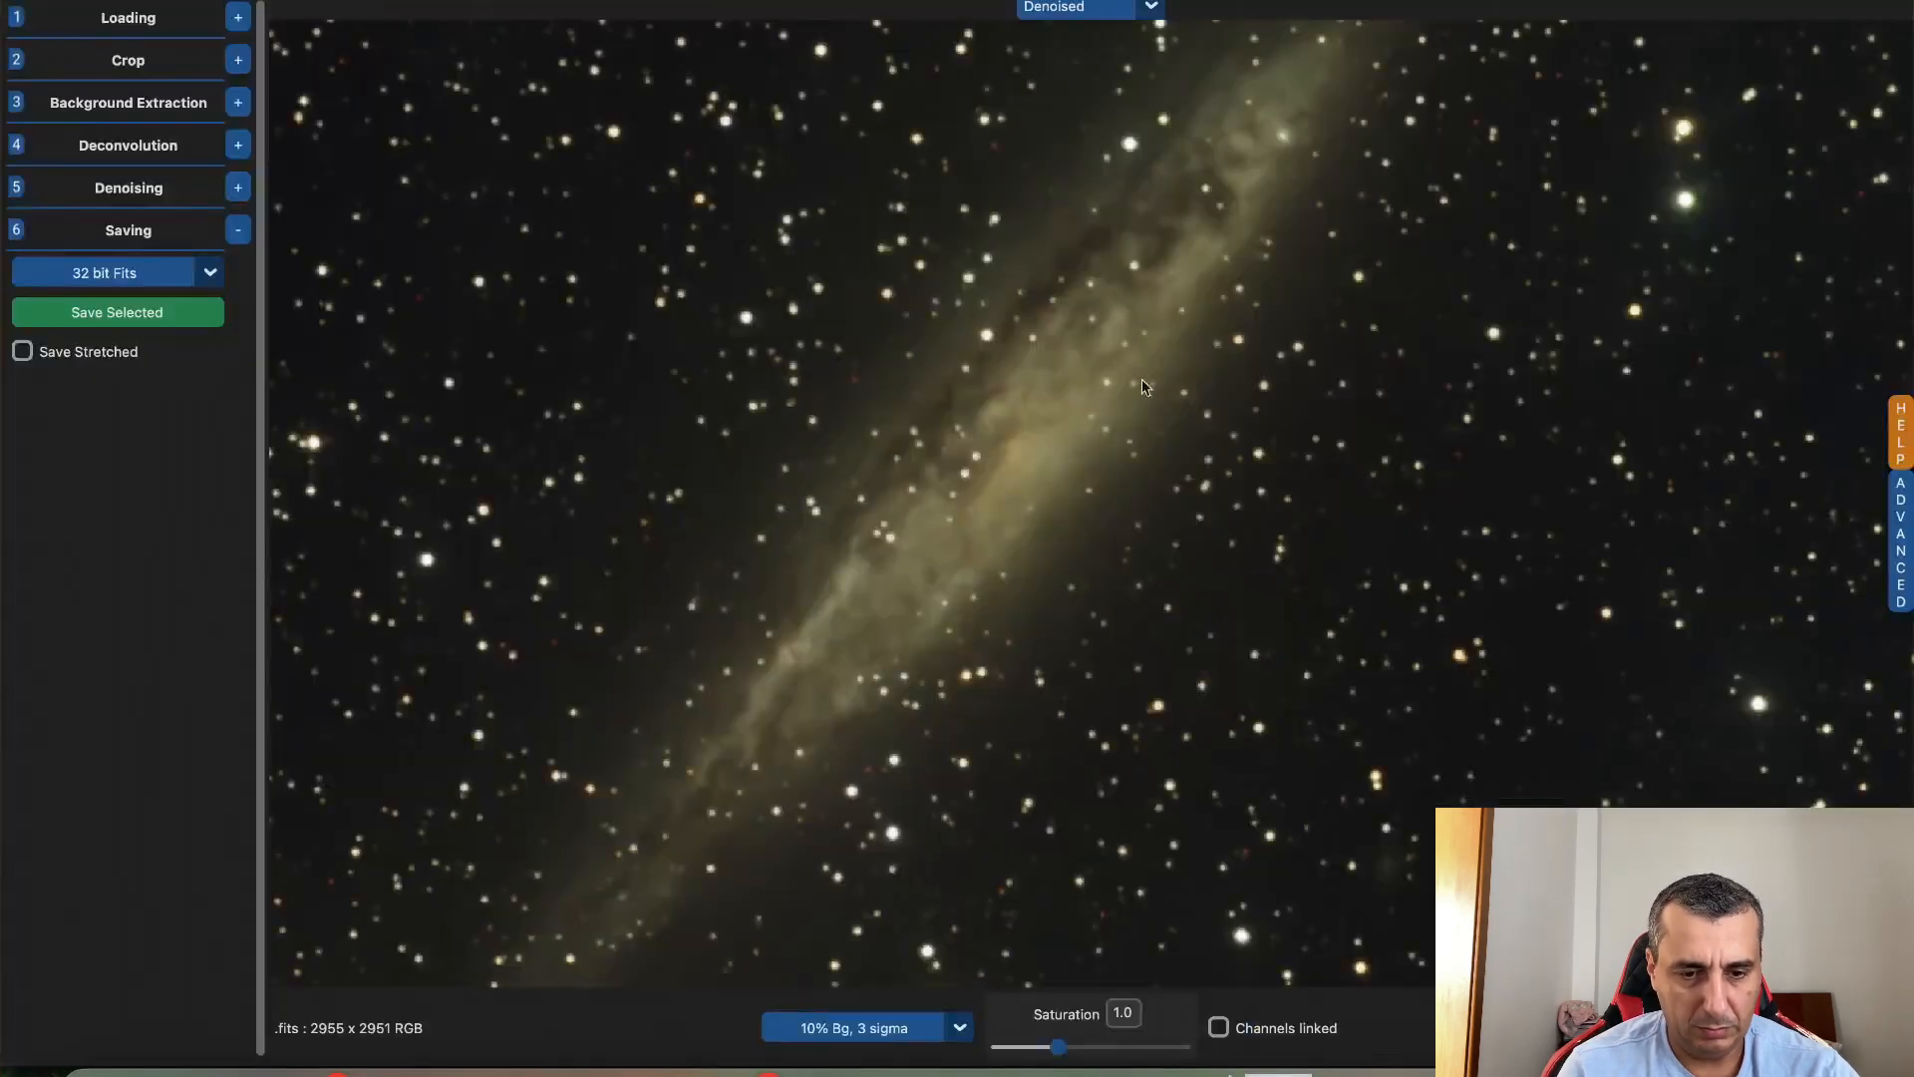
Compare the Original and Denoised versions of the galaxy, ending on the denoised one
{"action": "left_click", "coordinate": [1152, 8]}
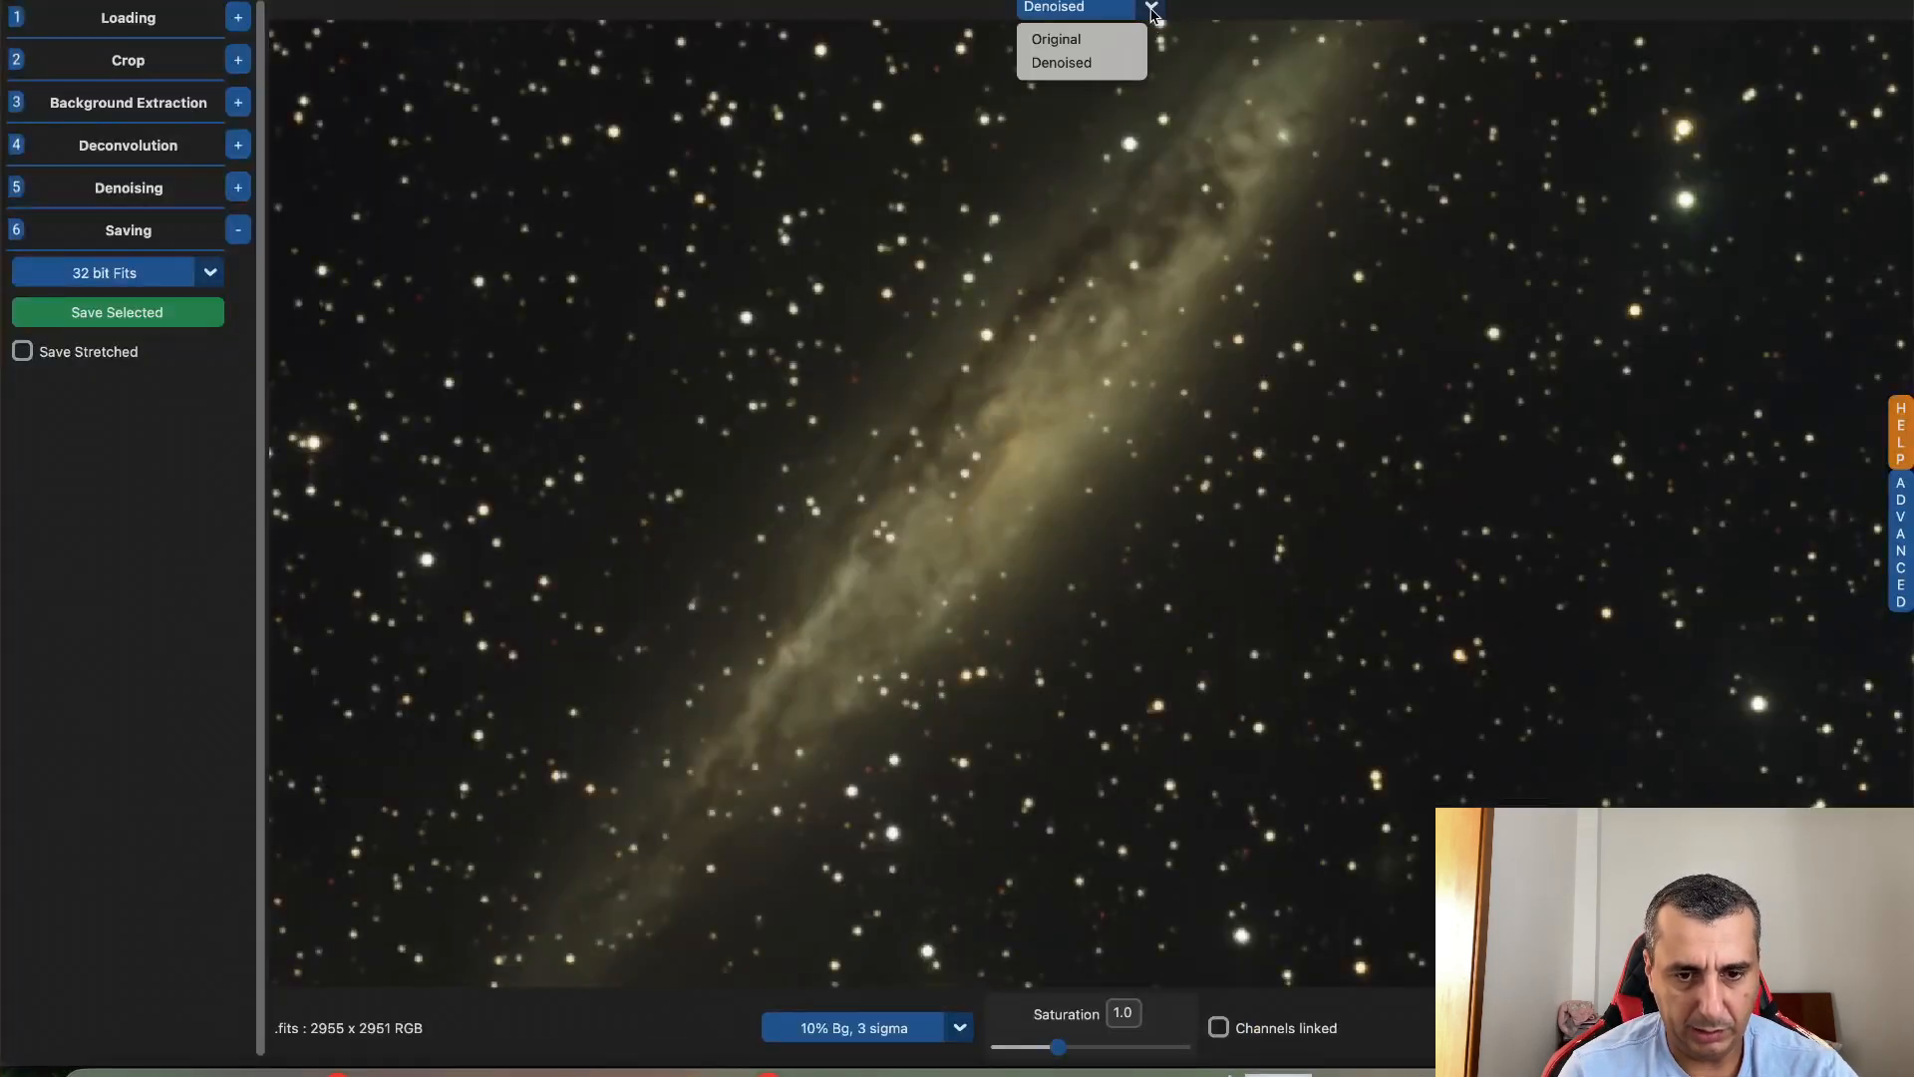
{"action": "left_click", "coordinate": [1093, 40]}
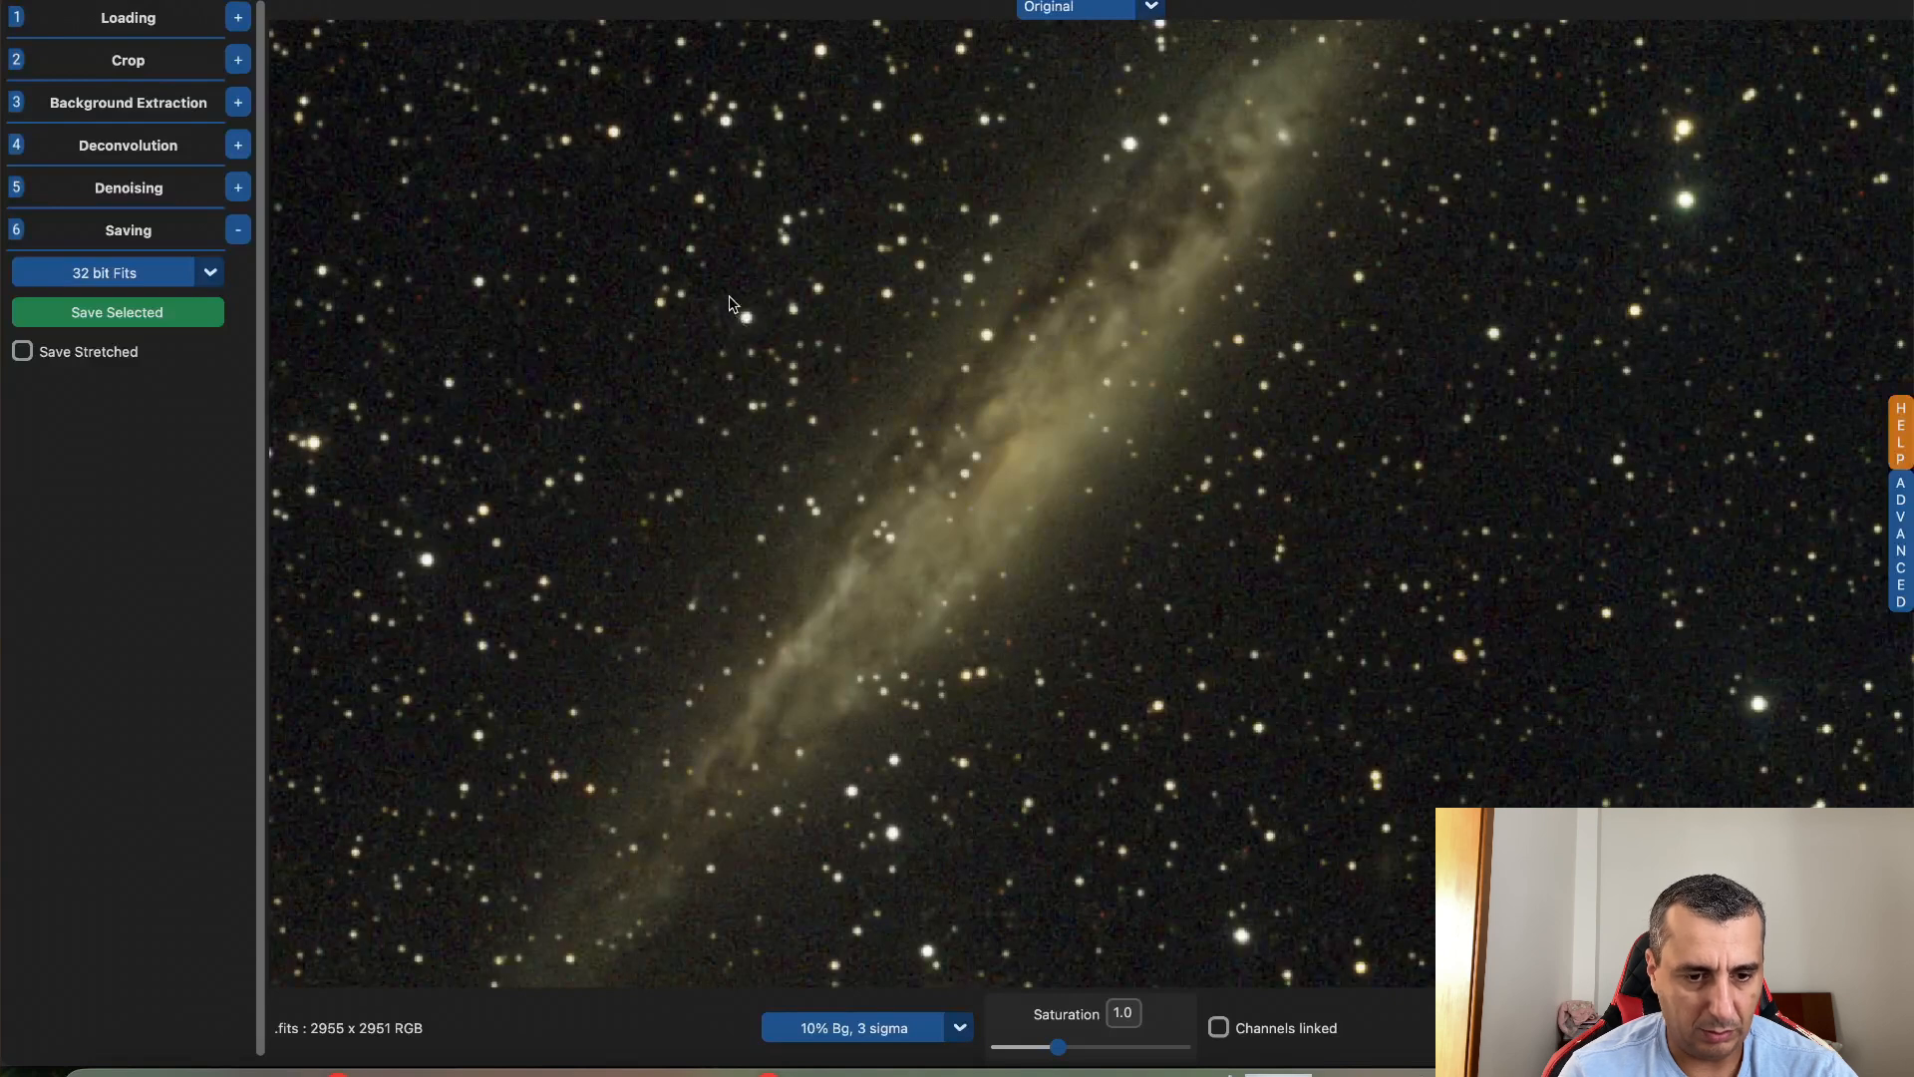
{"action": "left_click", "coordinate": [1151, 10]}
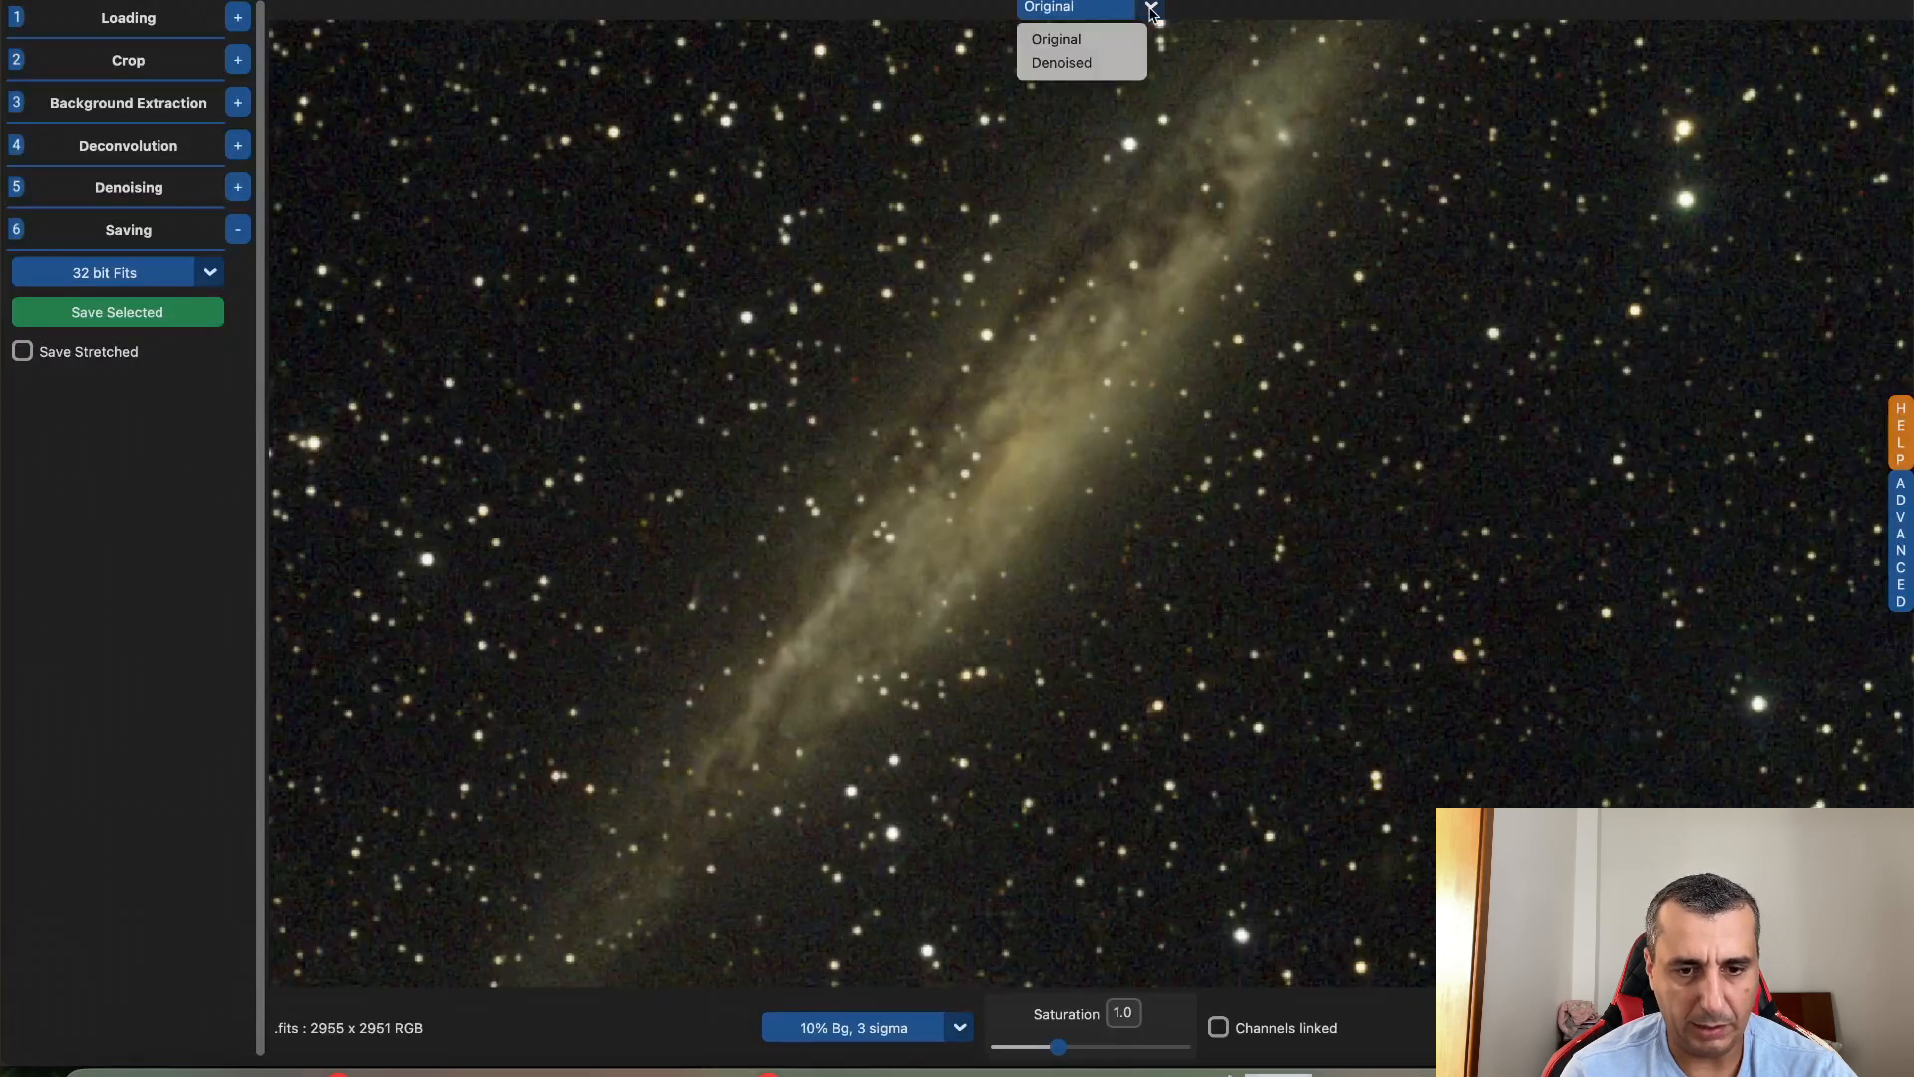
{"action": "left_click", "coordinate": [1101, 66]}
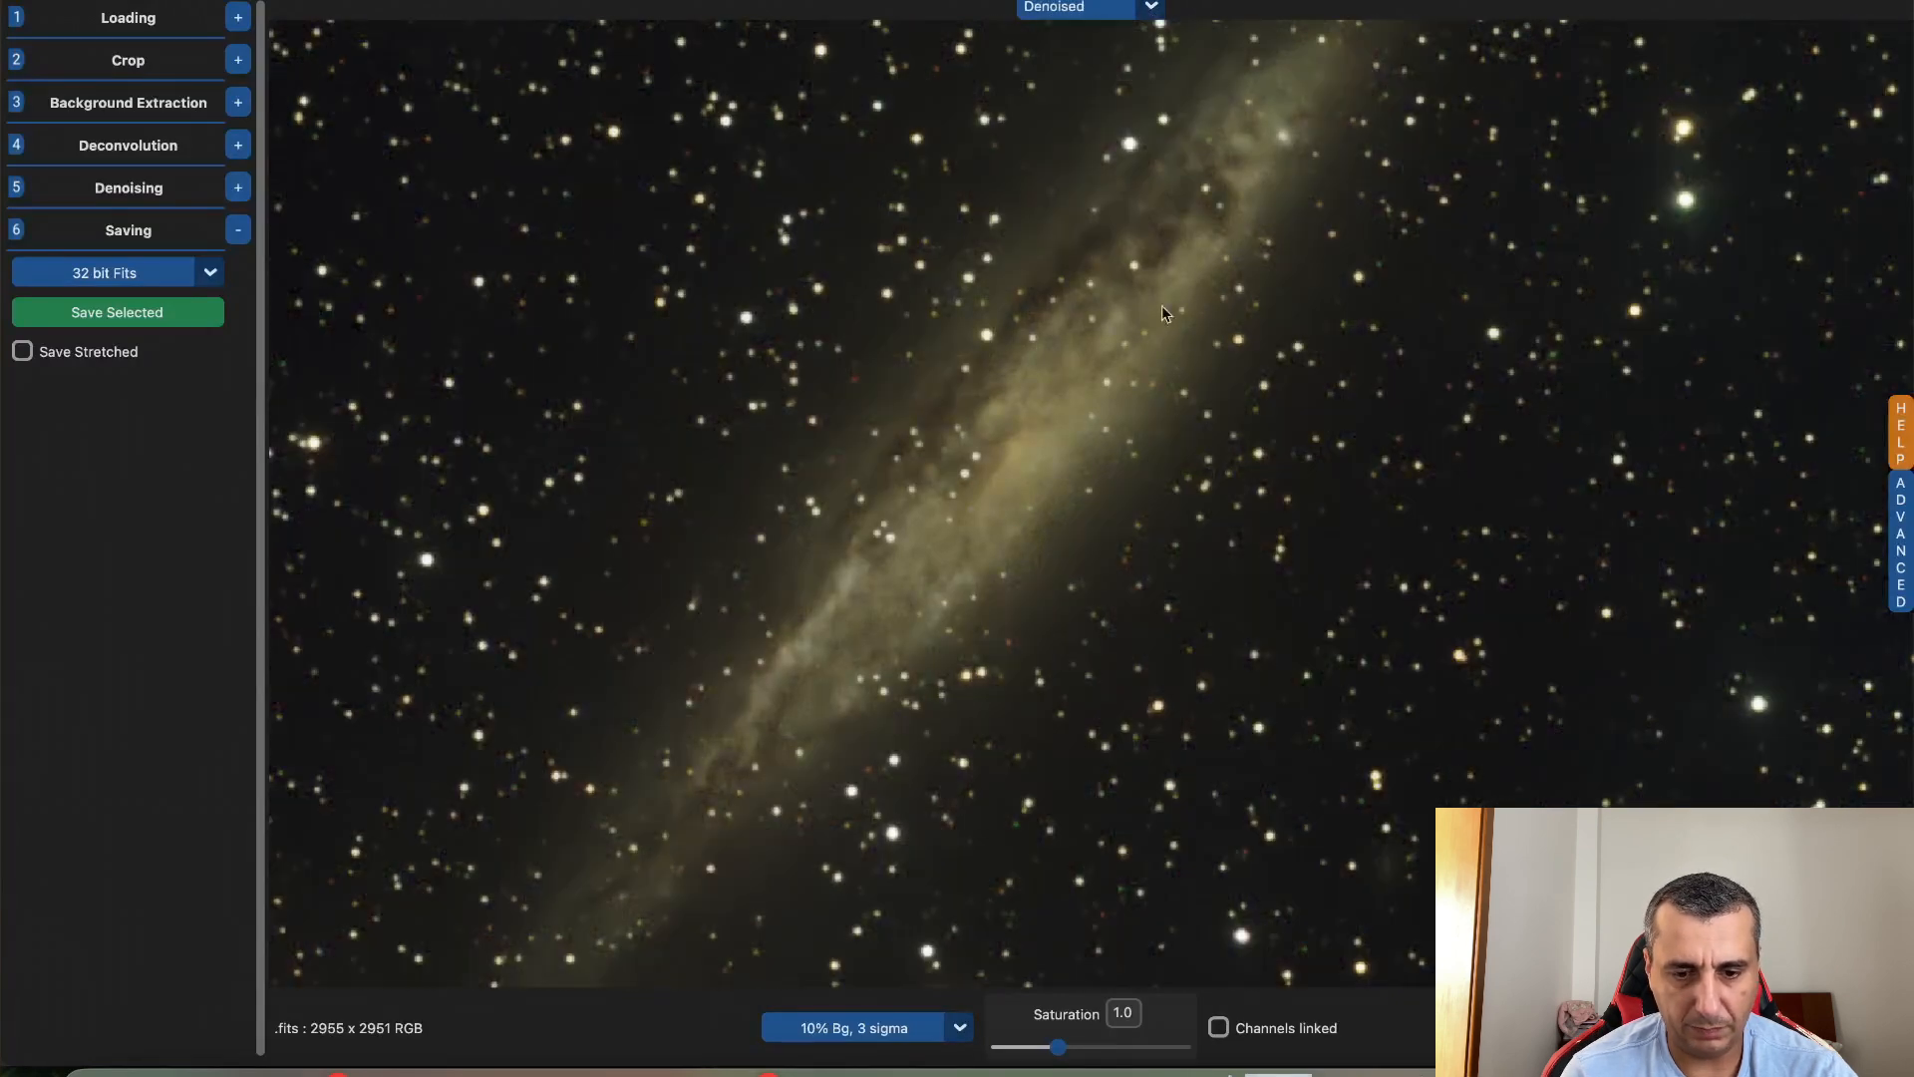
Save the denoised image as 32 bit Fits in the NGC4945 folder and open that folder in Finder
{"action": "left_click", "coordinate": [197, 316]}
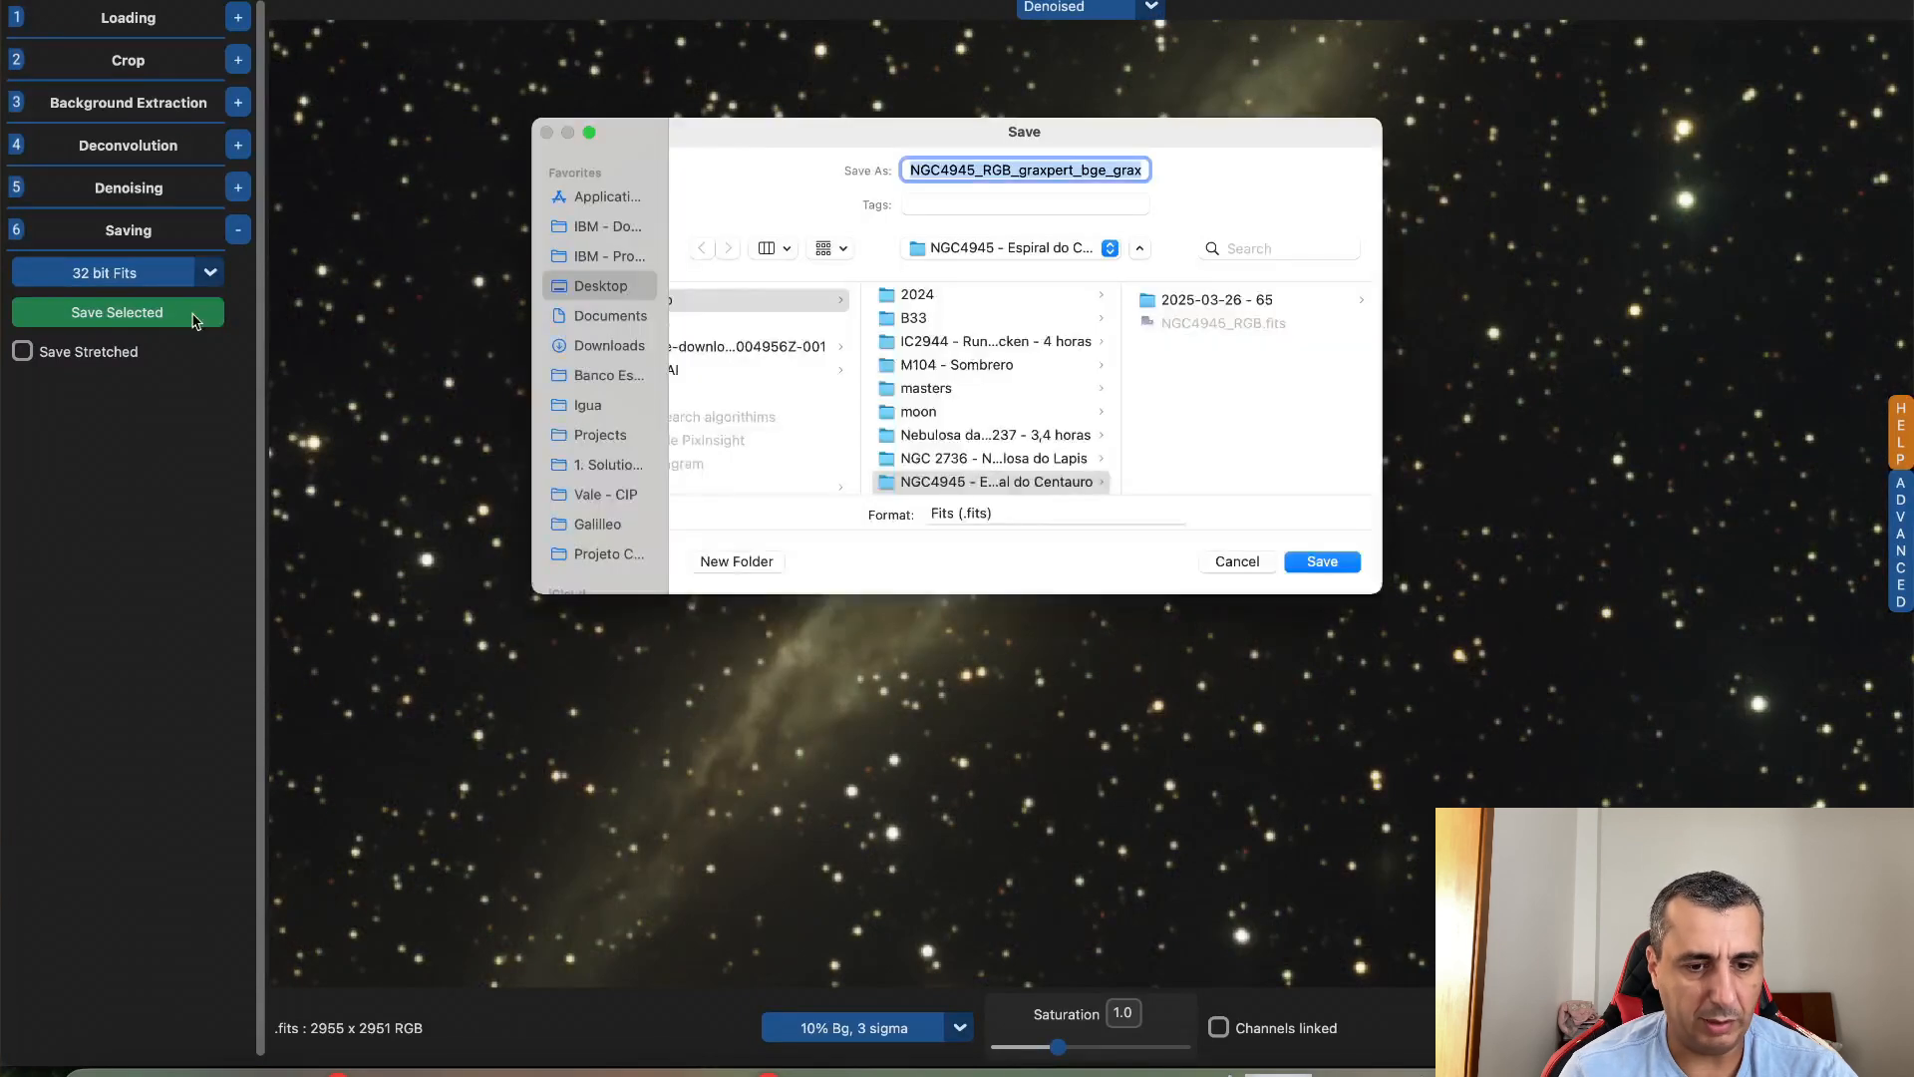
{"action": "left_click", "coordinate": [1319, 573]}
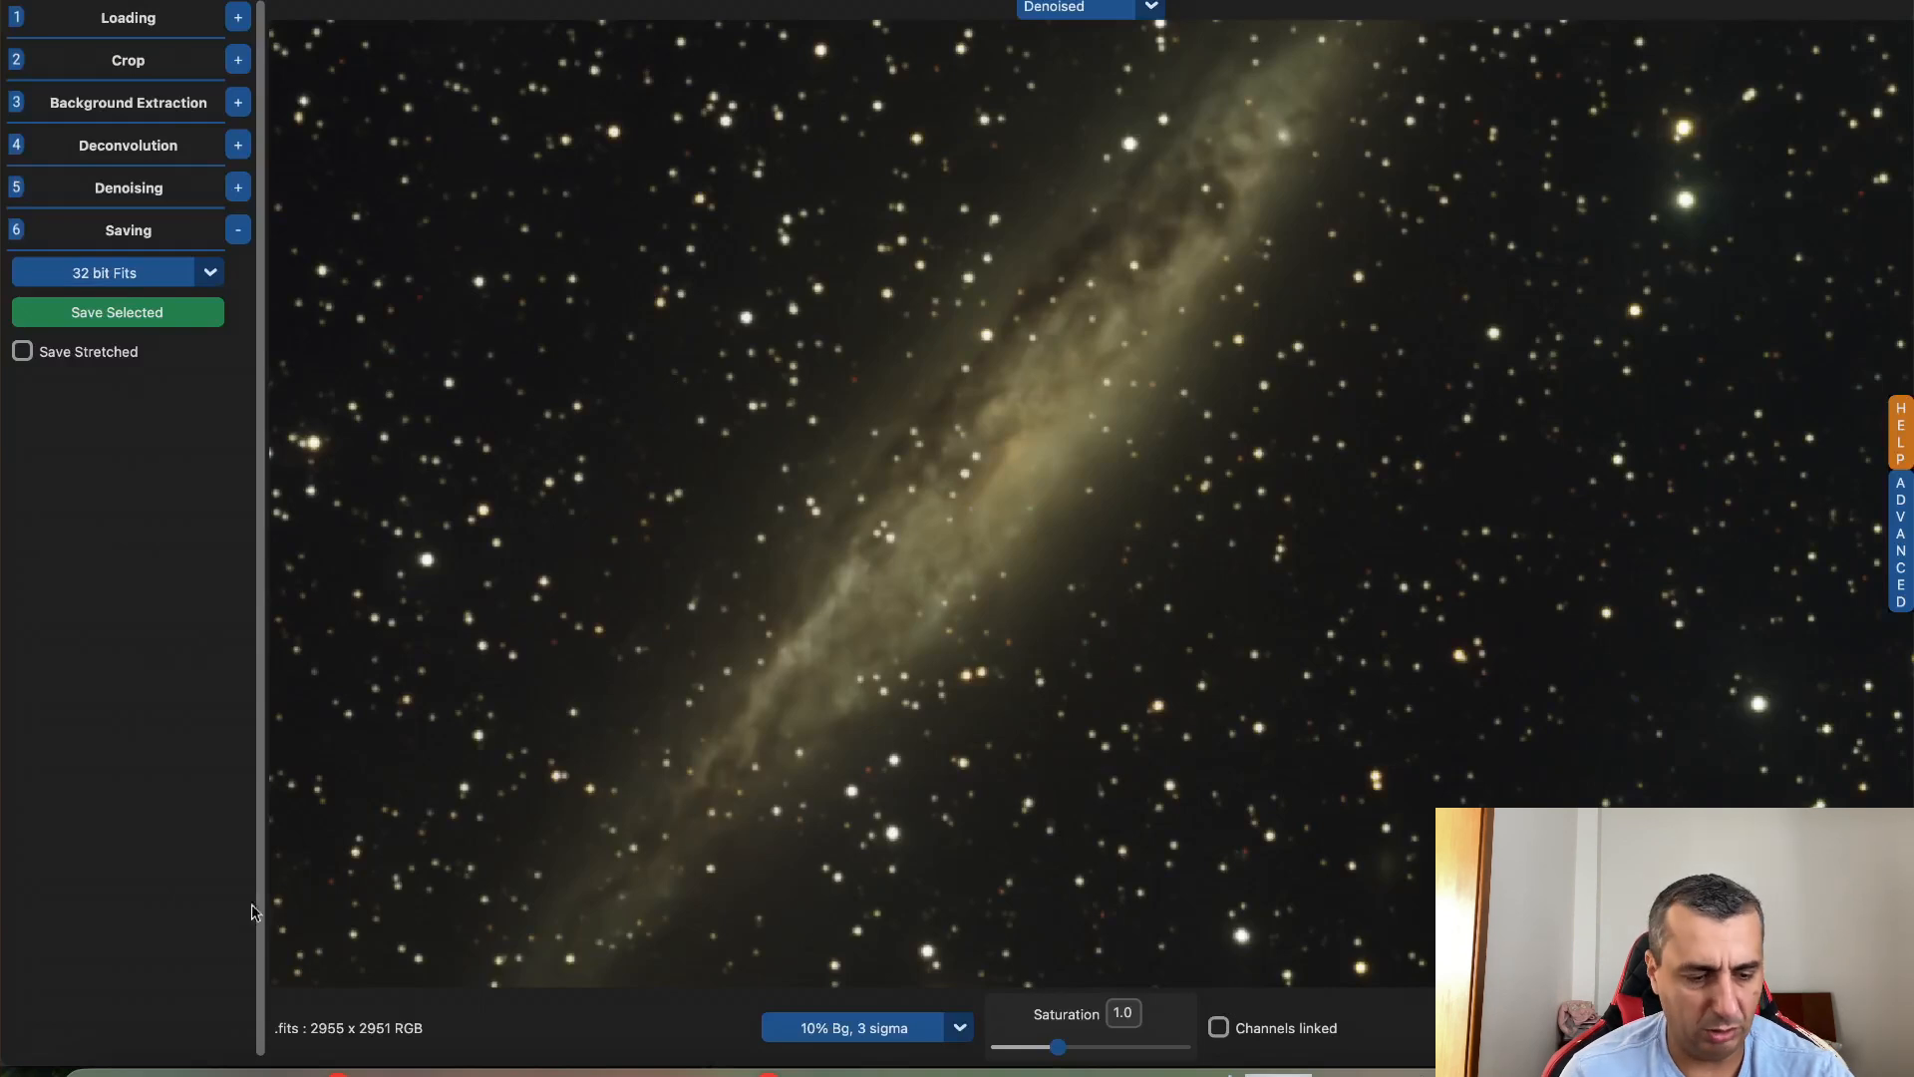
{"action": "left_click", "coordinate": [126, 1069]}
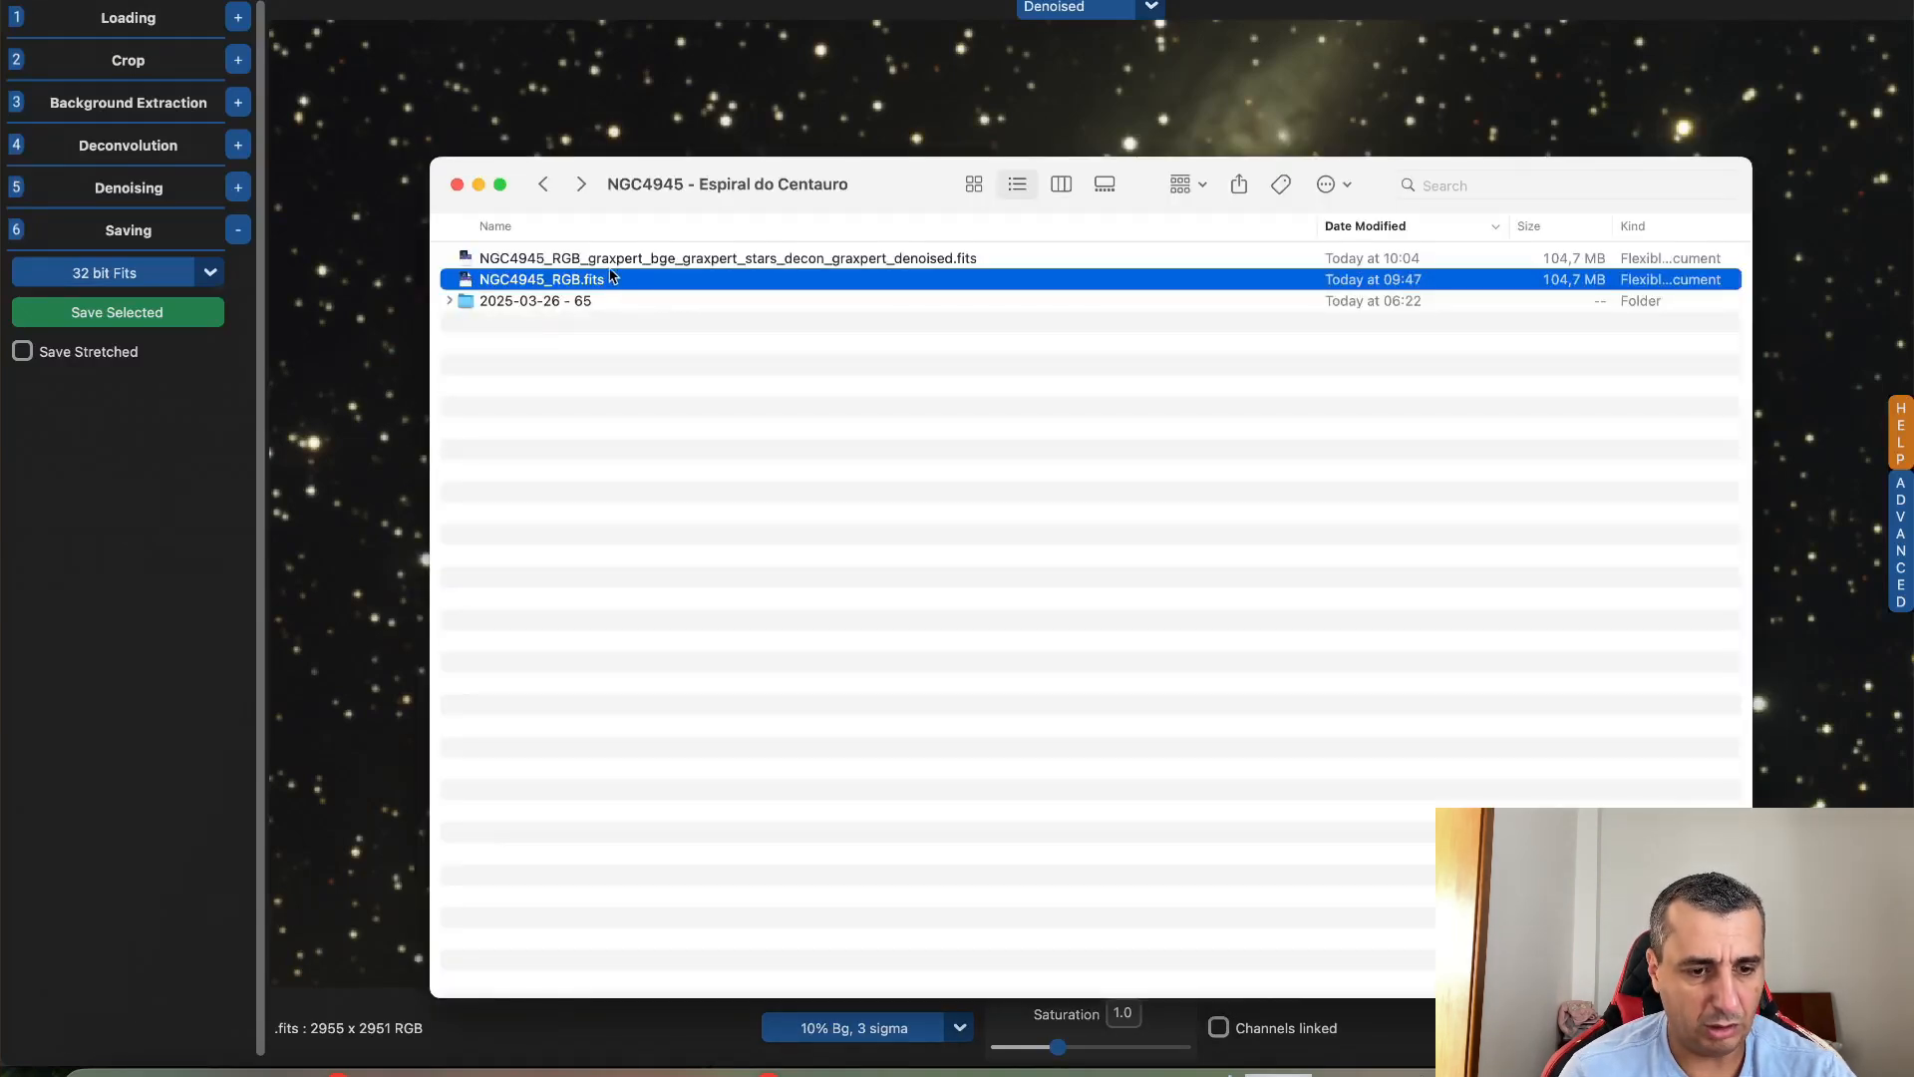
Delete the old NGC4945_RGB.fits and rename the denoised FITS file as NGC4945_RGB.fits
{"action": "left_click", "coordinate": [639, 262]}
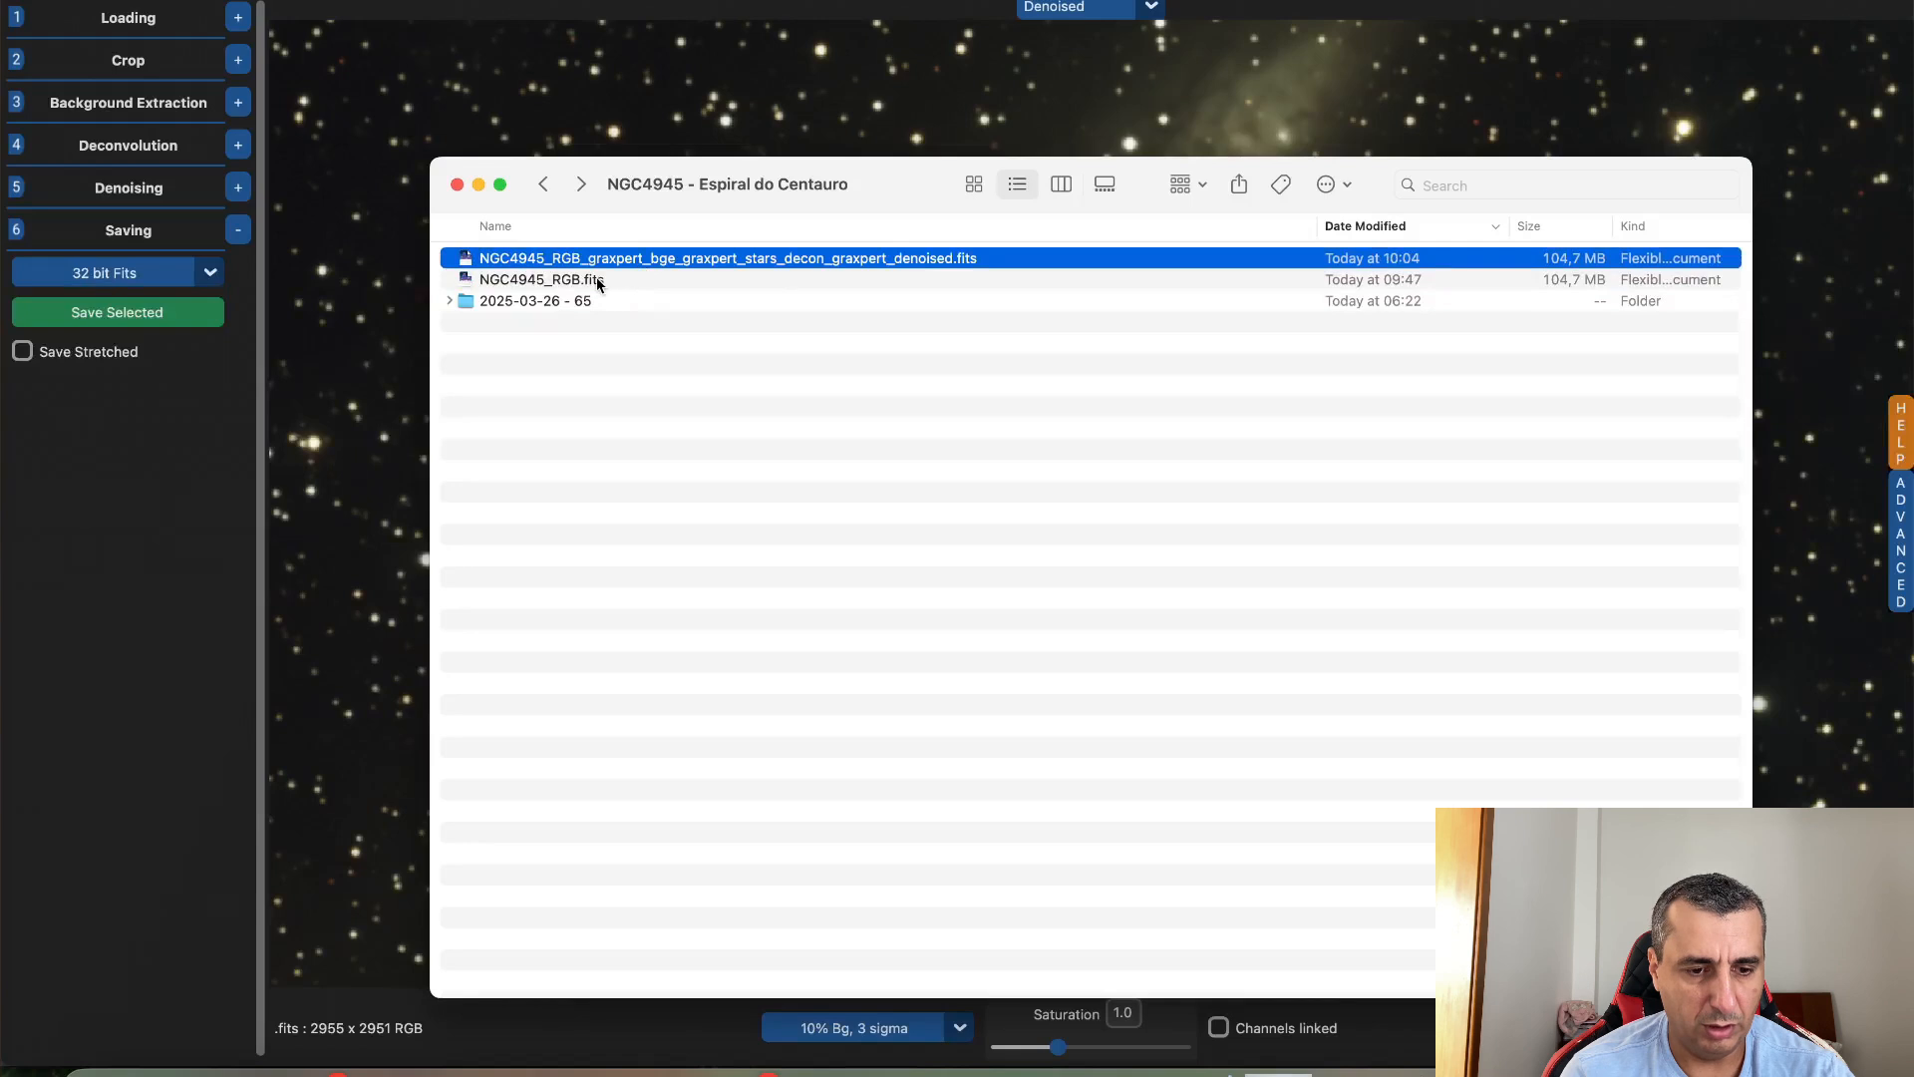
{"action": "left_click", "coordinate": [600, 282]}
{"action": "key", "text": "super+BackSpace"}
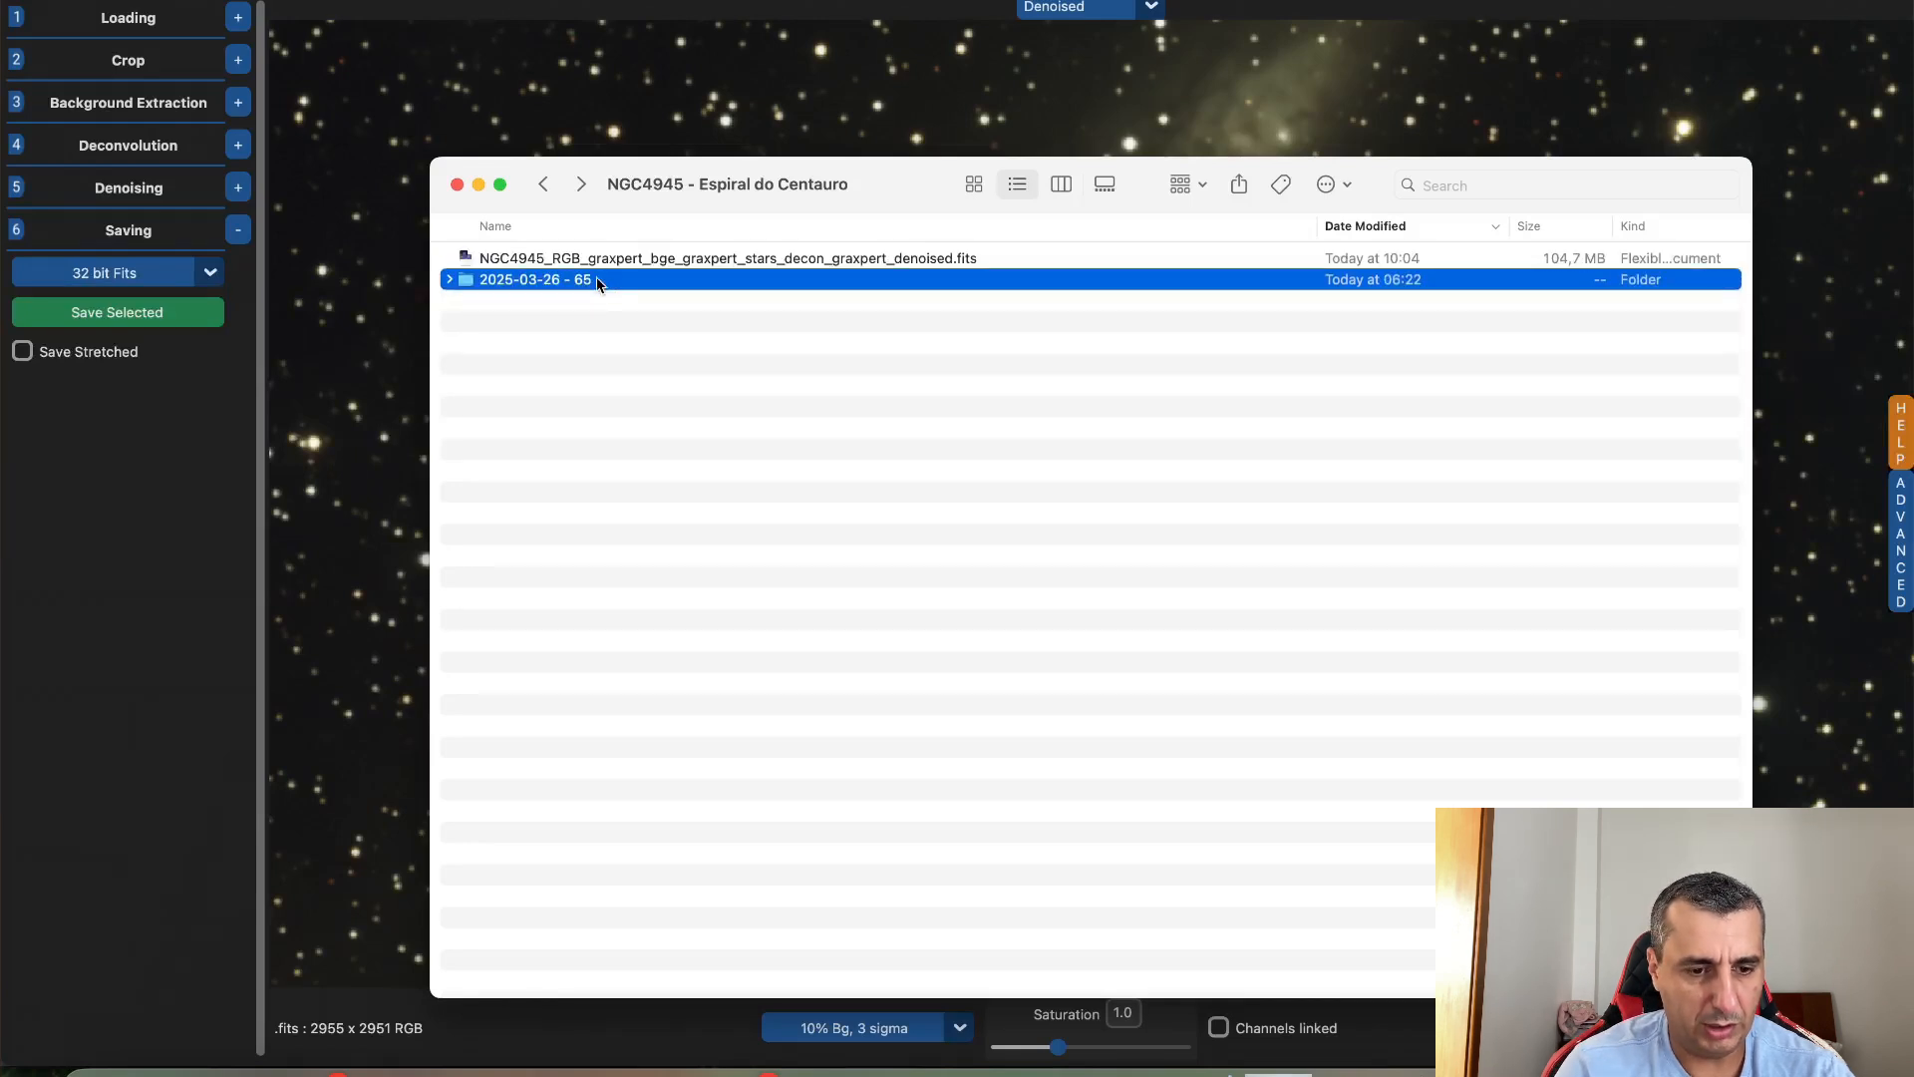
{"action": "left_click", "coordinate": [584, 264]}
{"action": "key", "text": "Return"}
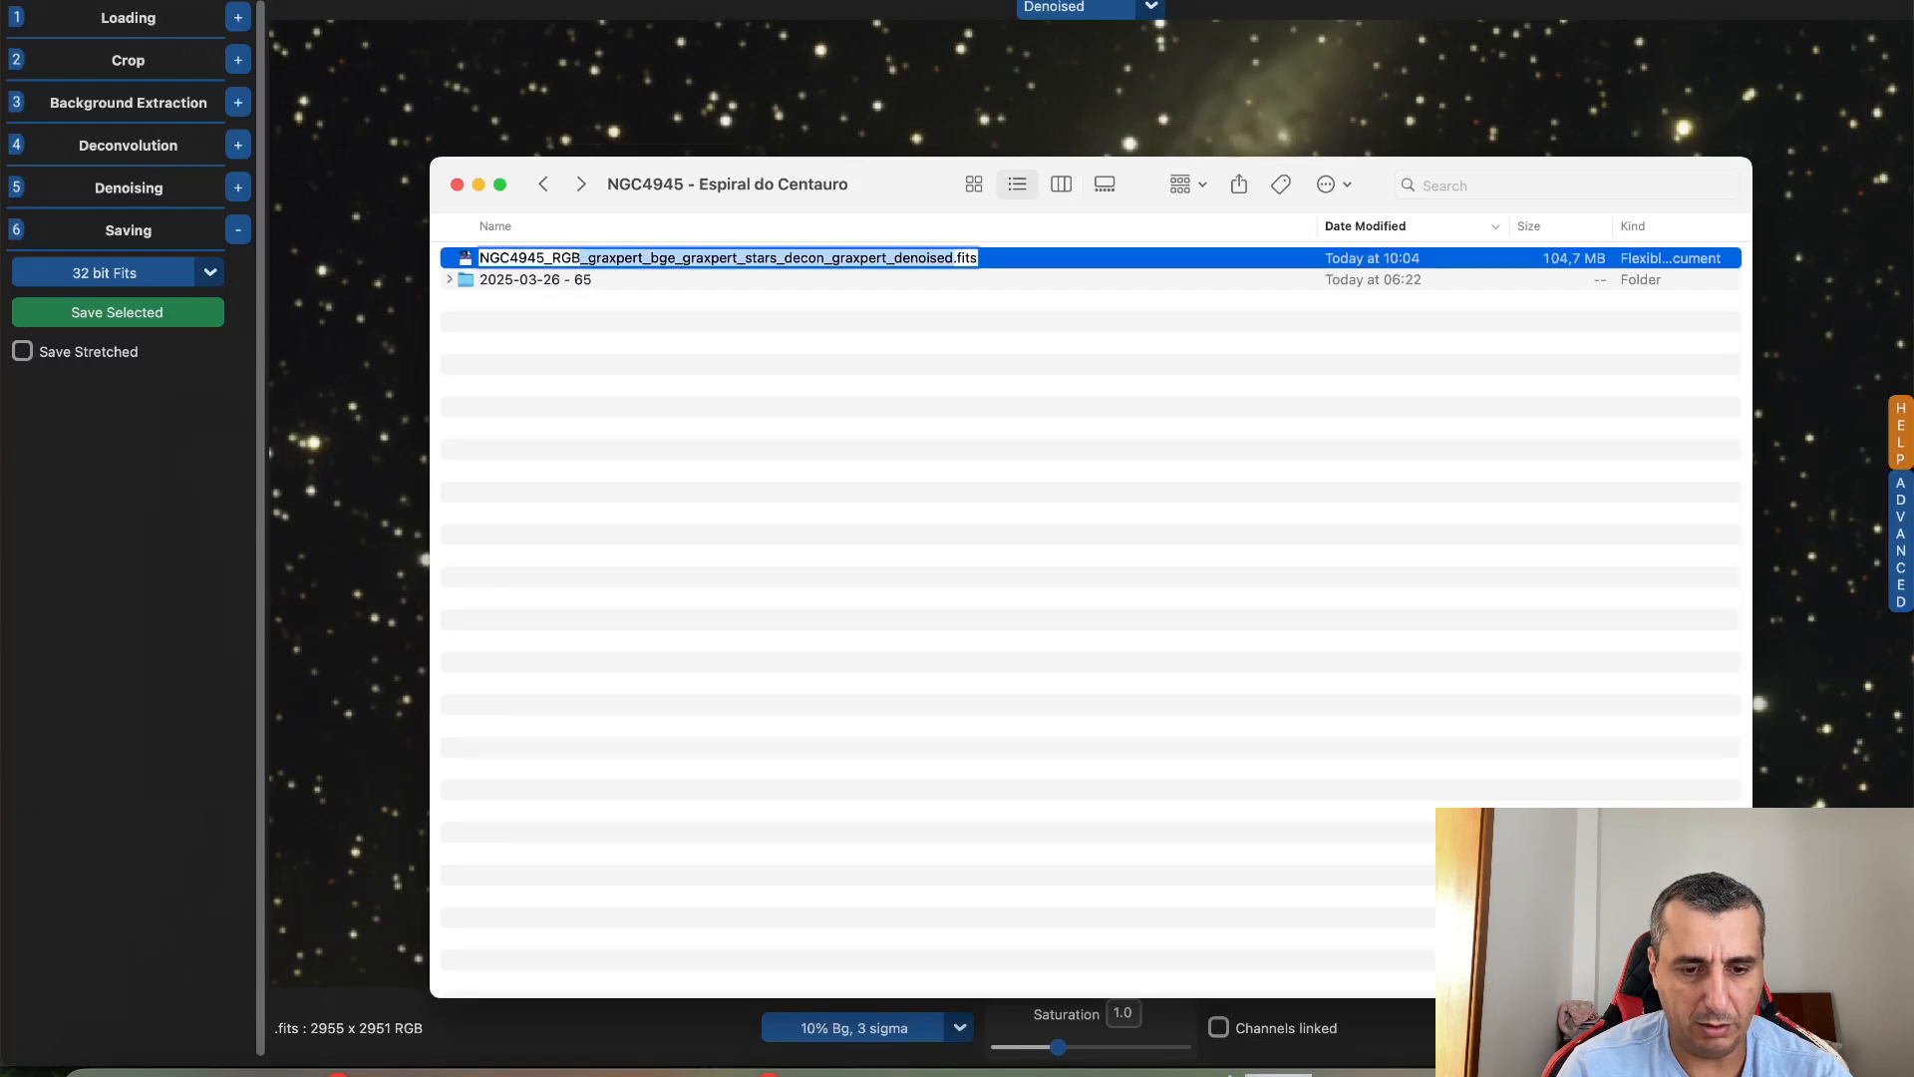
{"action": "key", "text": "BackSpace"}
{"action": "left_click", "coordinate": [1017, 339]}
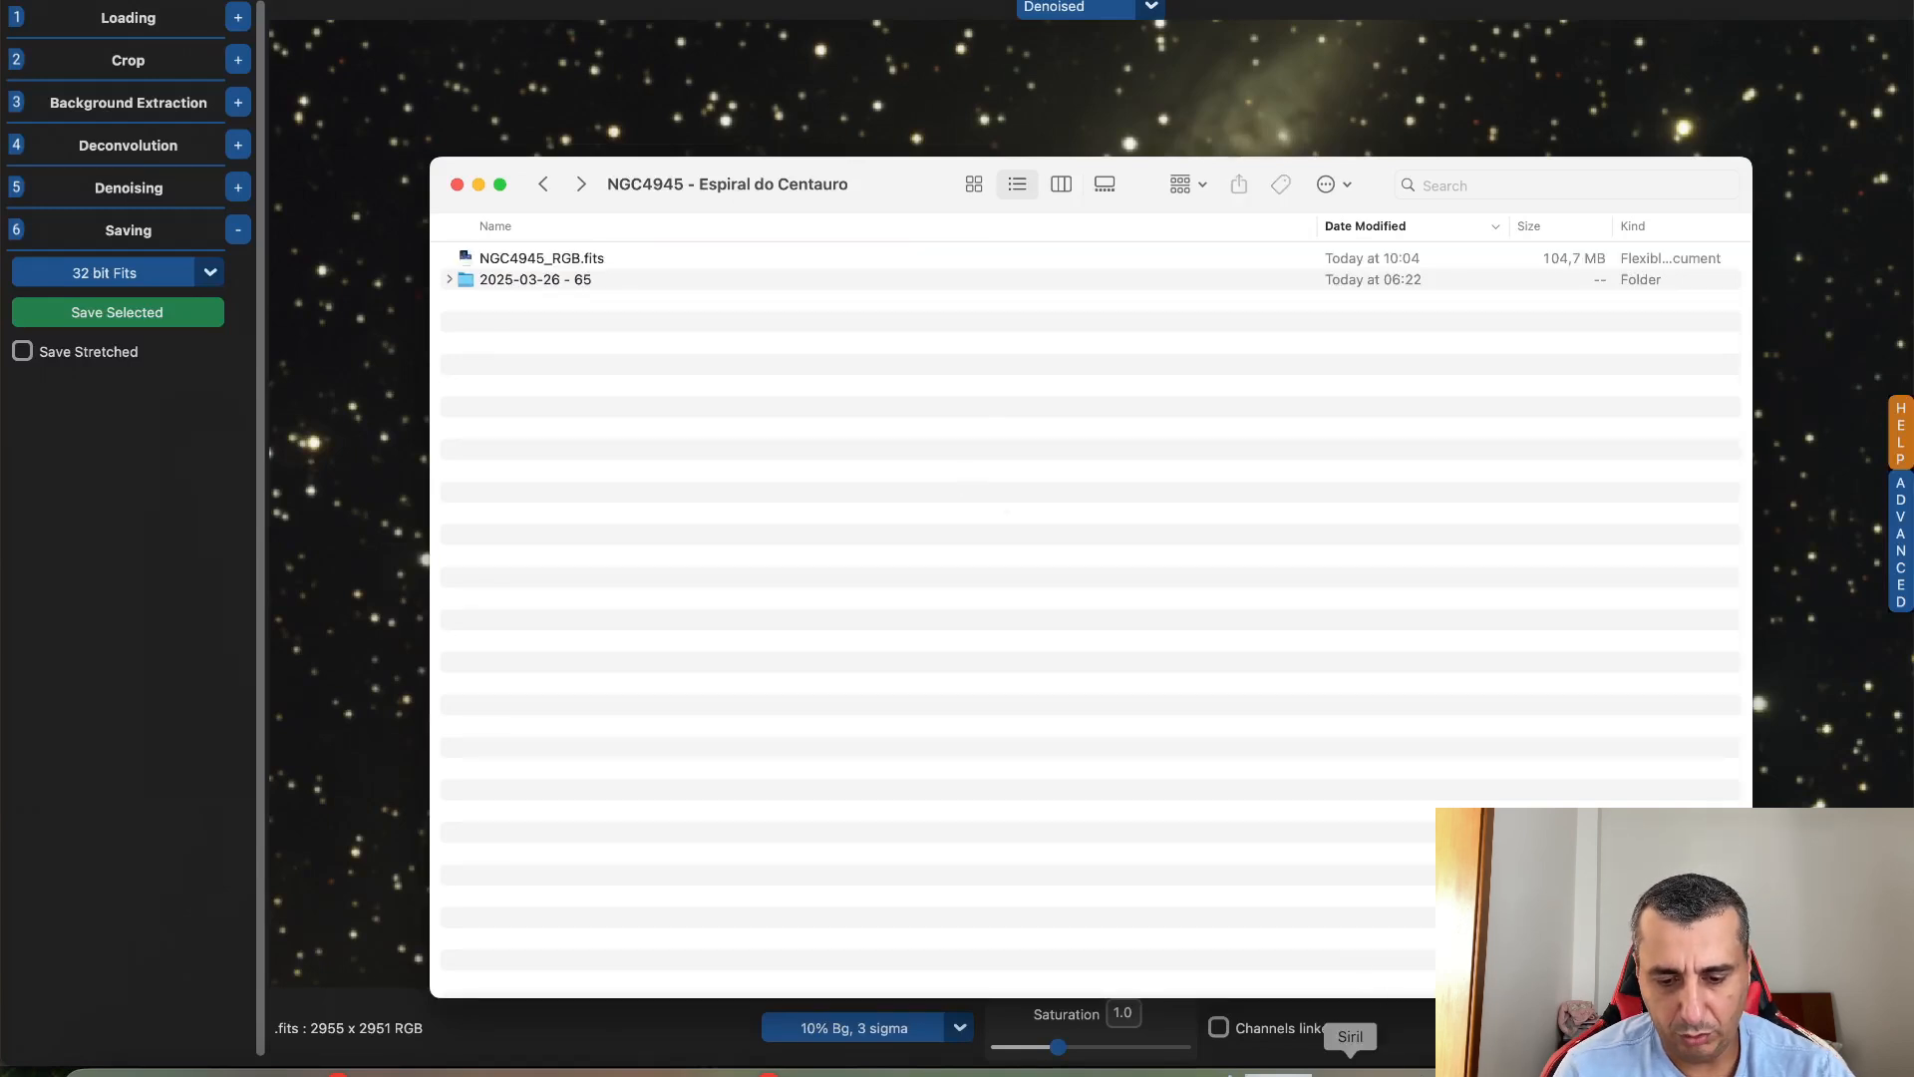
Switch to Siril, open NGC4945_RGB.fits and set its display mode to AutoStretch
{"action": "left_click", "coordinate": [1350, 1068]}
{"action": "left_click", "coordinate": [54, 6]}
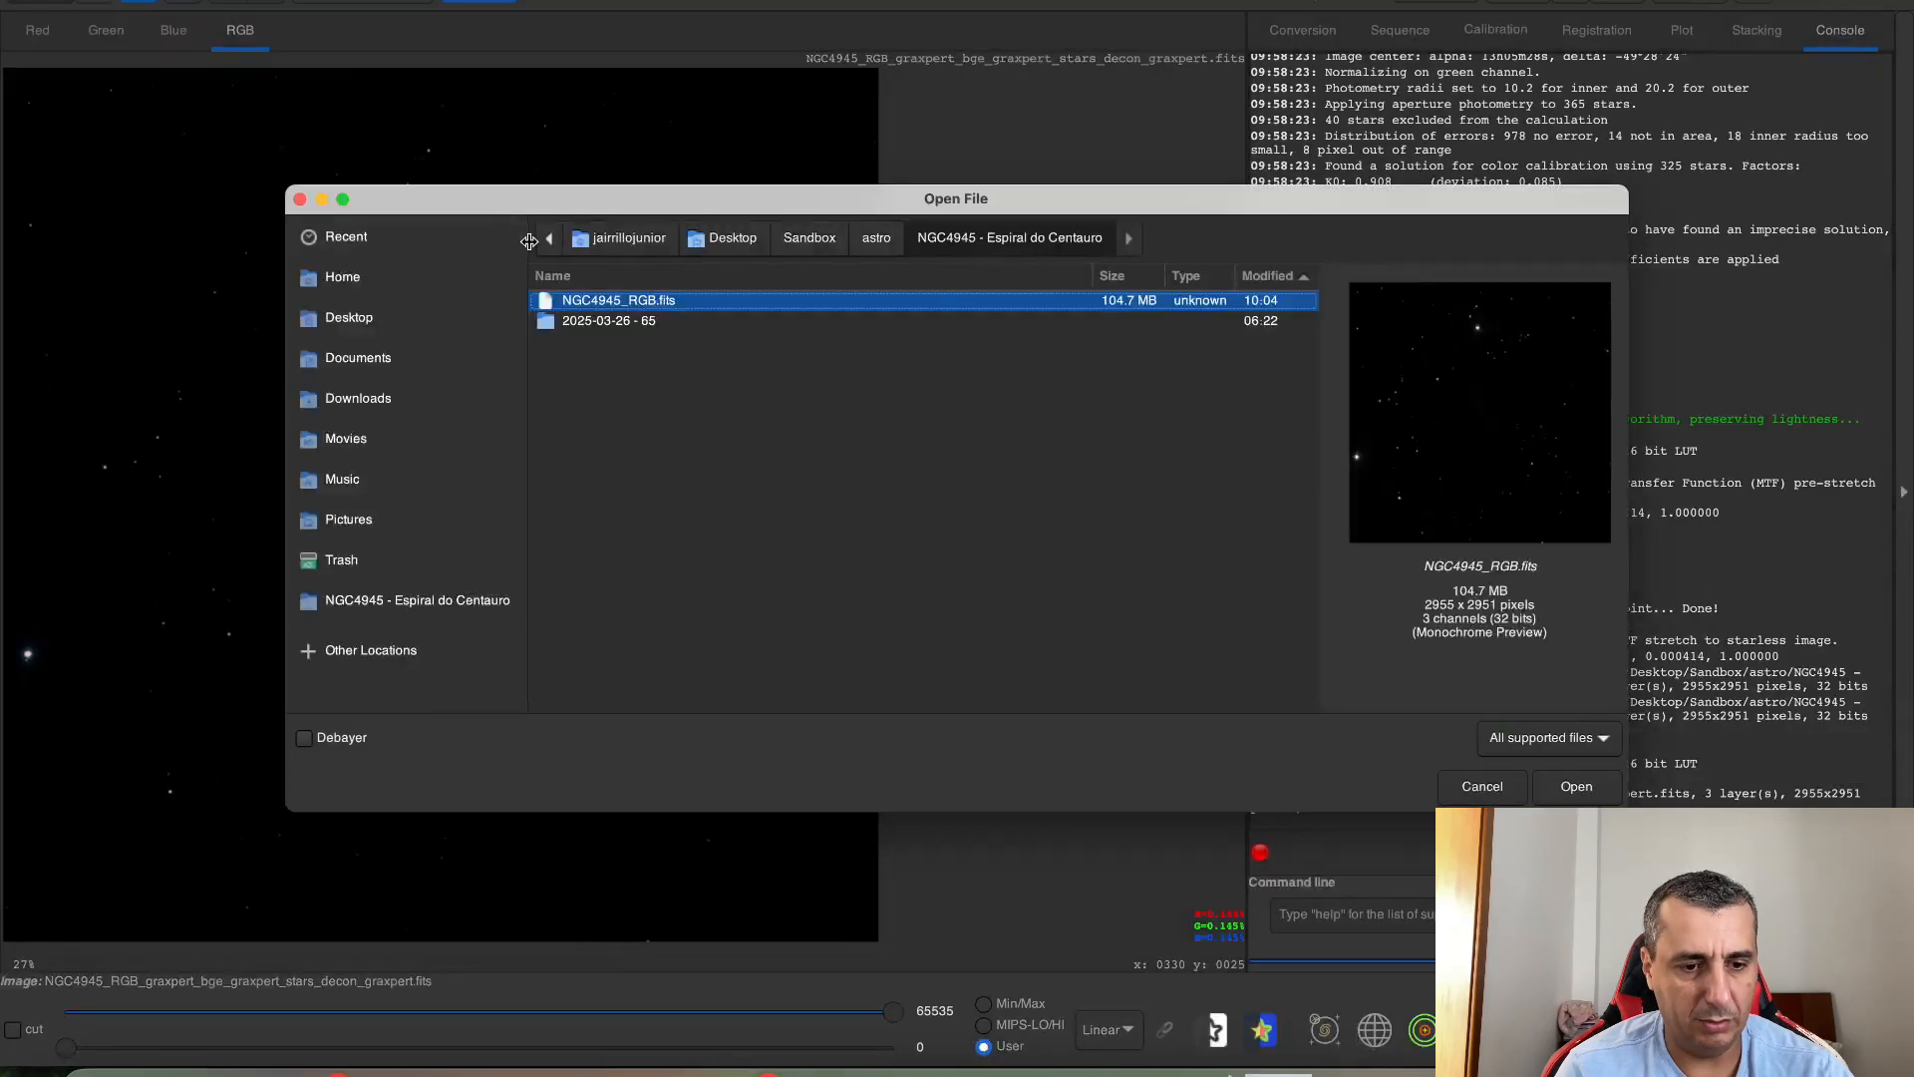
{"action": "double_click", "coordinate": [602, 302]}
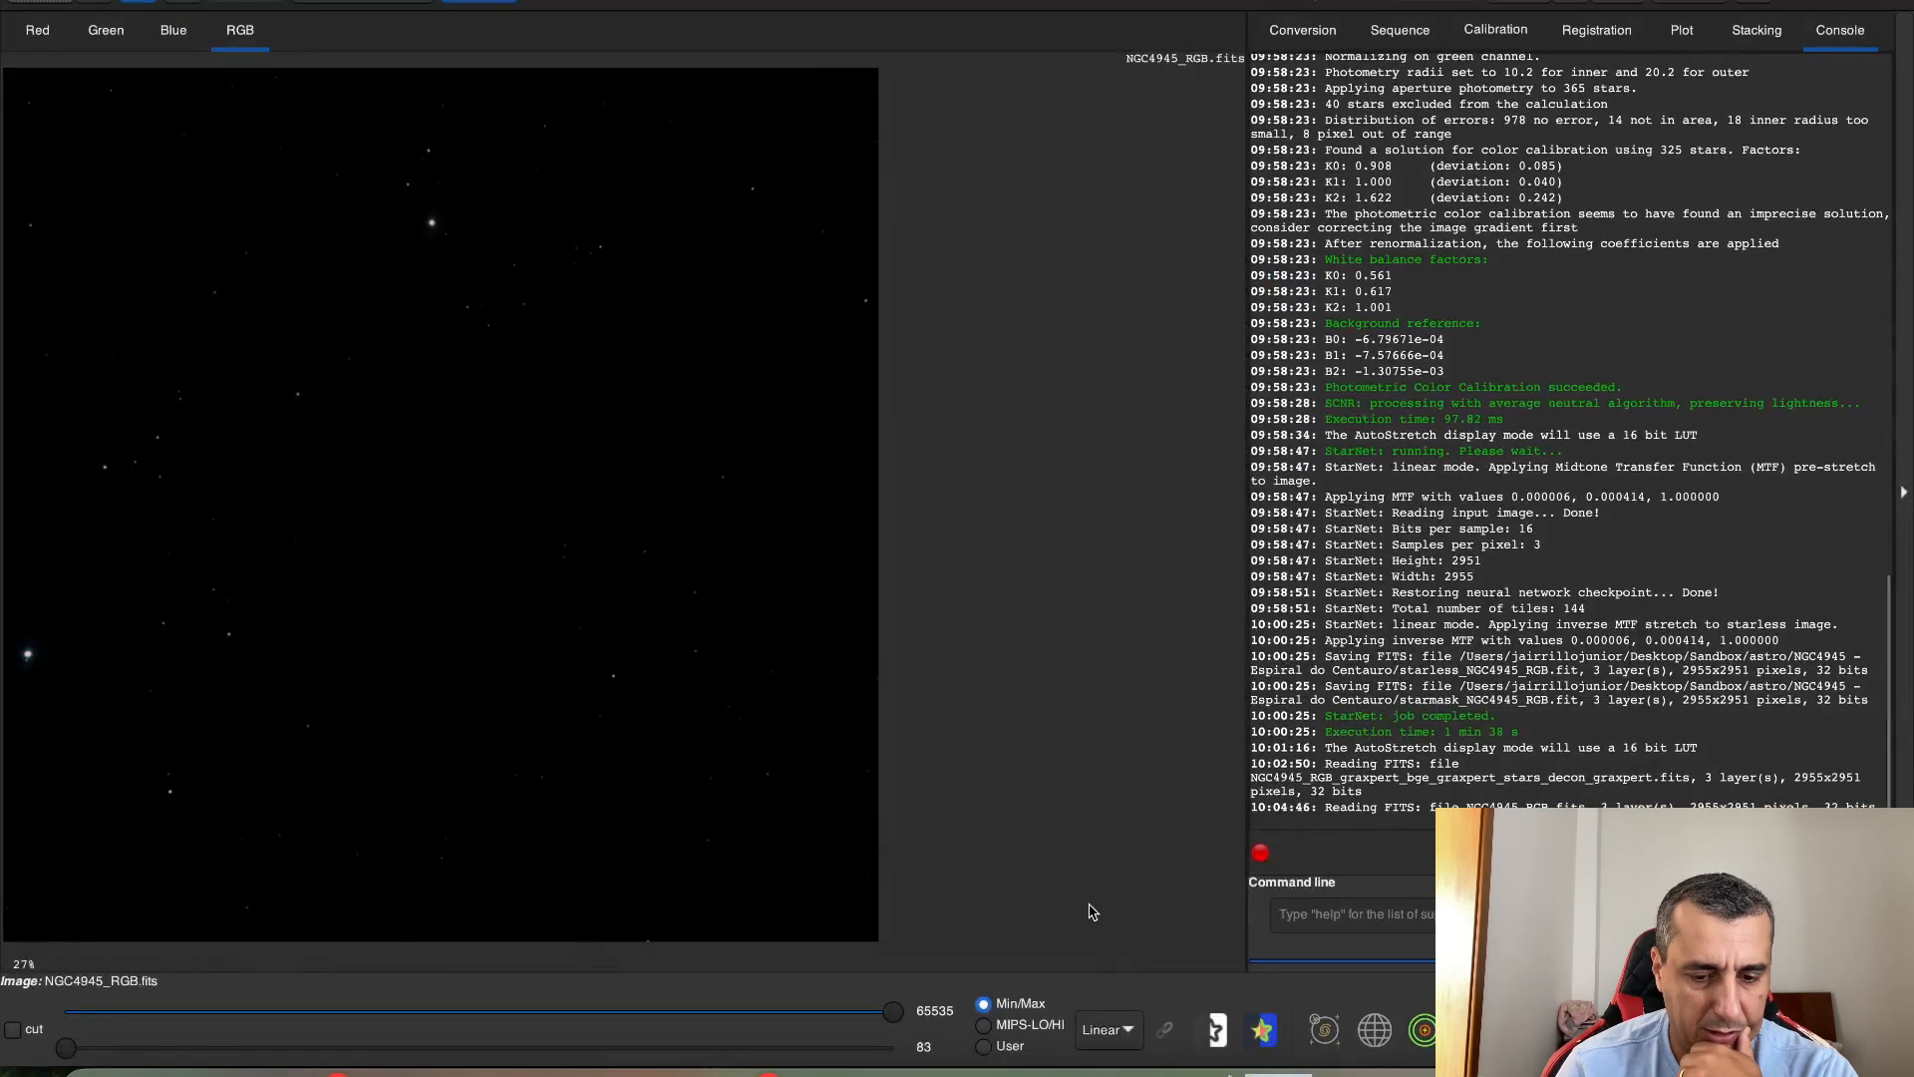
{"action": "left_click", "coordinate": [1109, 1029]}
{"action": "left_click", "coordinate": [1115, 937]}
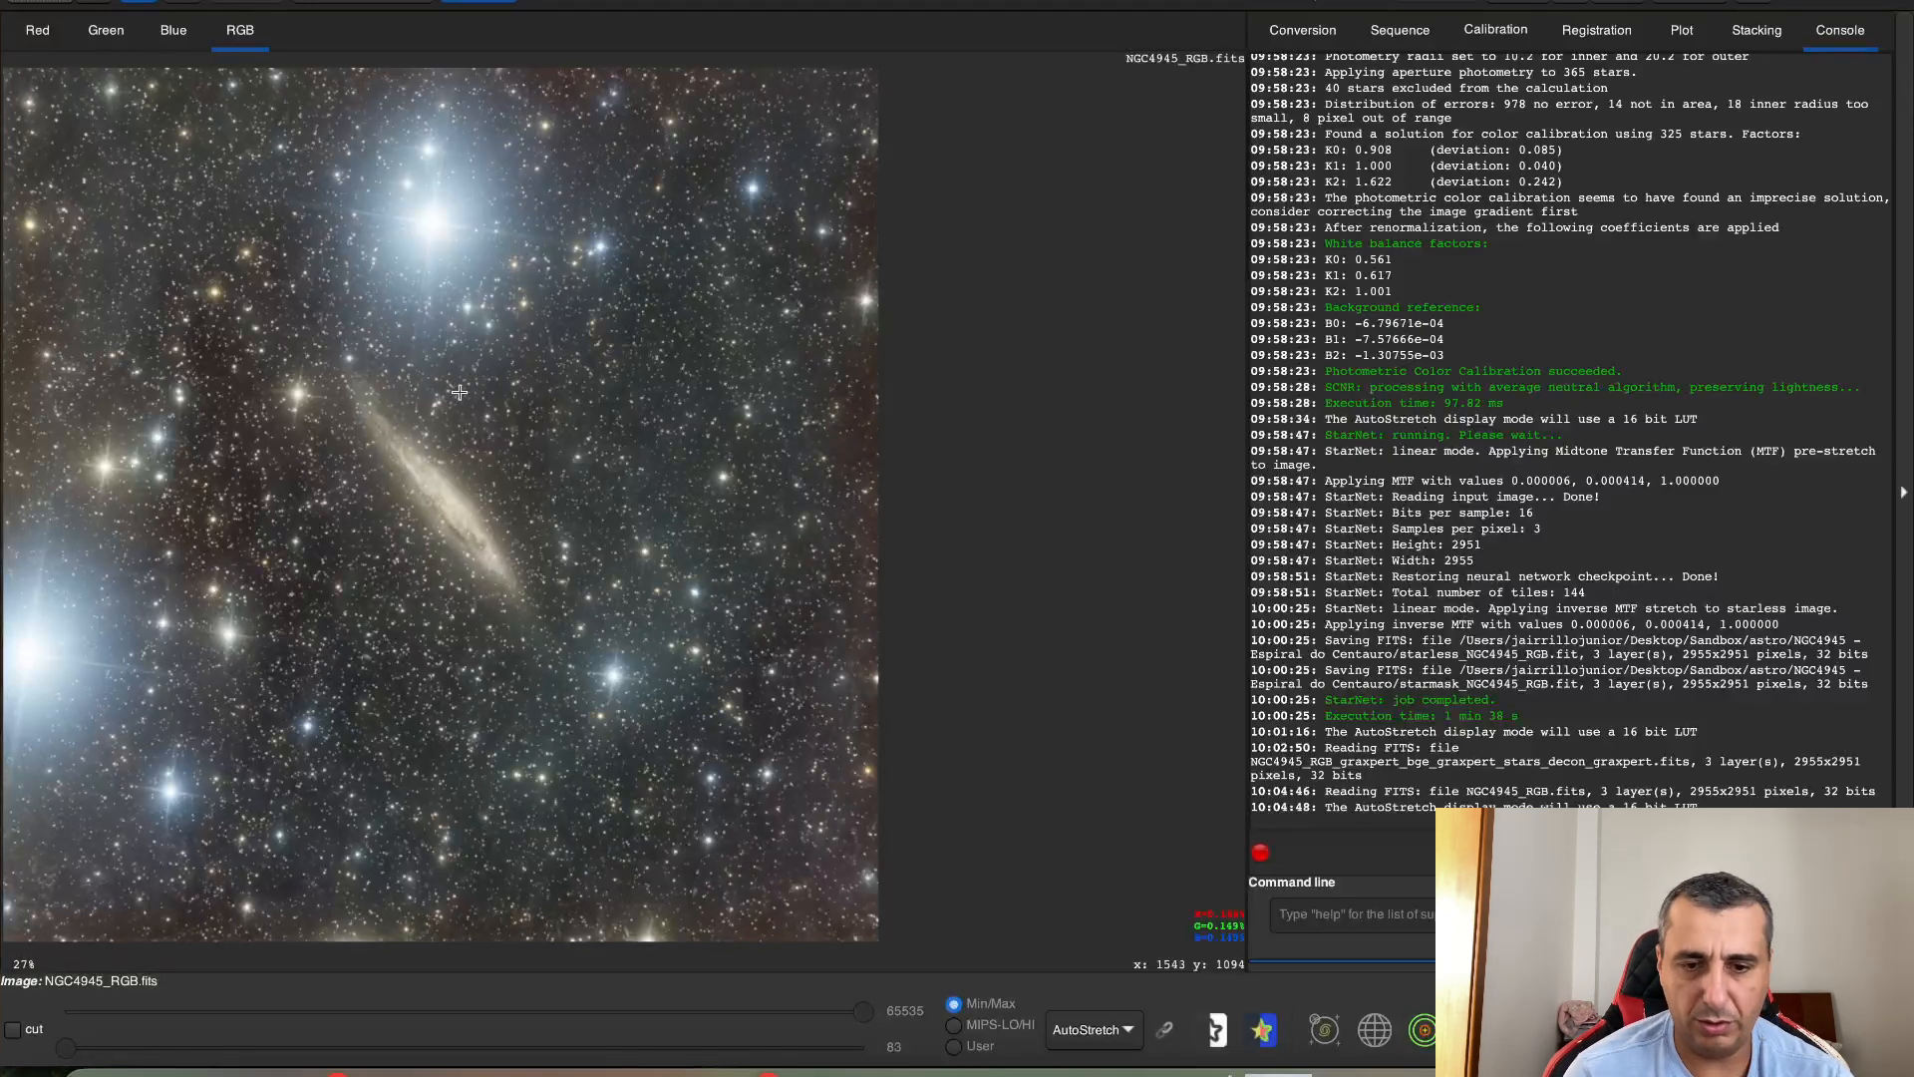
Set the selection ratio to 1:1 and draw a square selection about 1450 px wide around the galaxy
{"action": "right_click", "coordinate": [483, 450]}
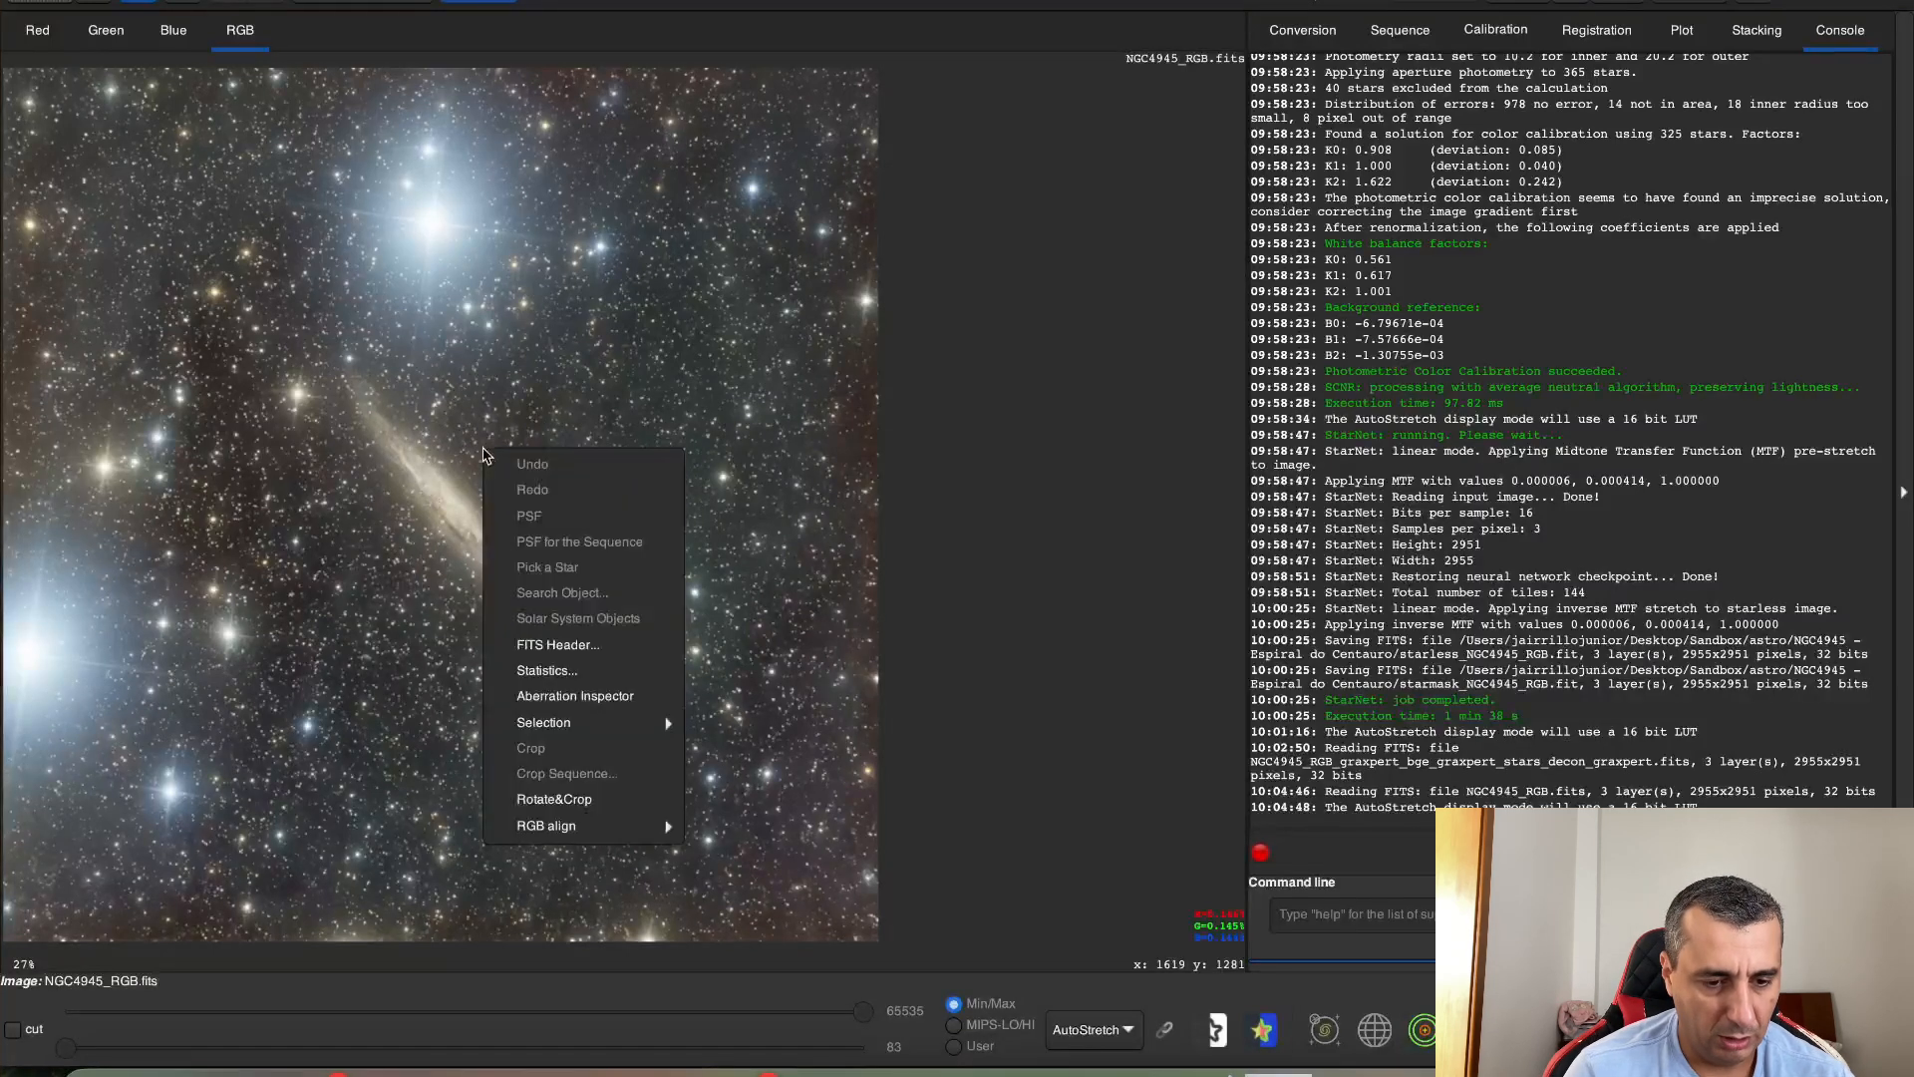
{"action": "mouse_move", "coordinate": [618, 731]}
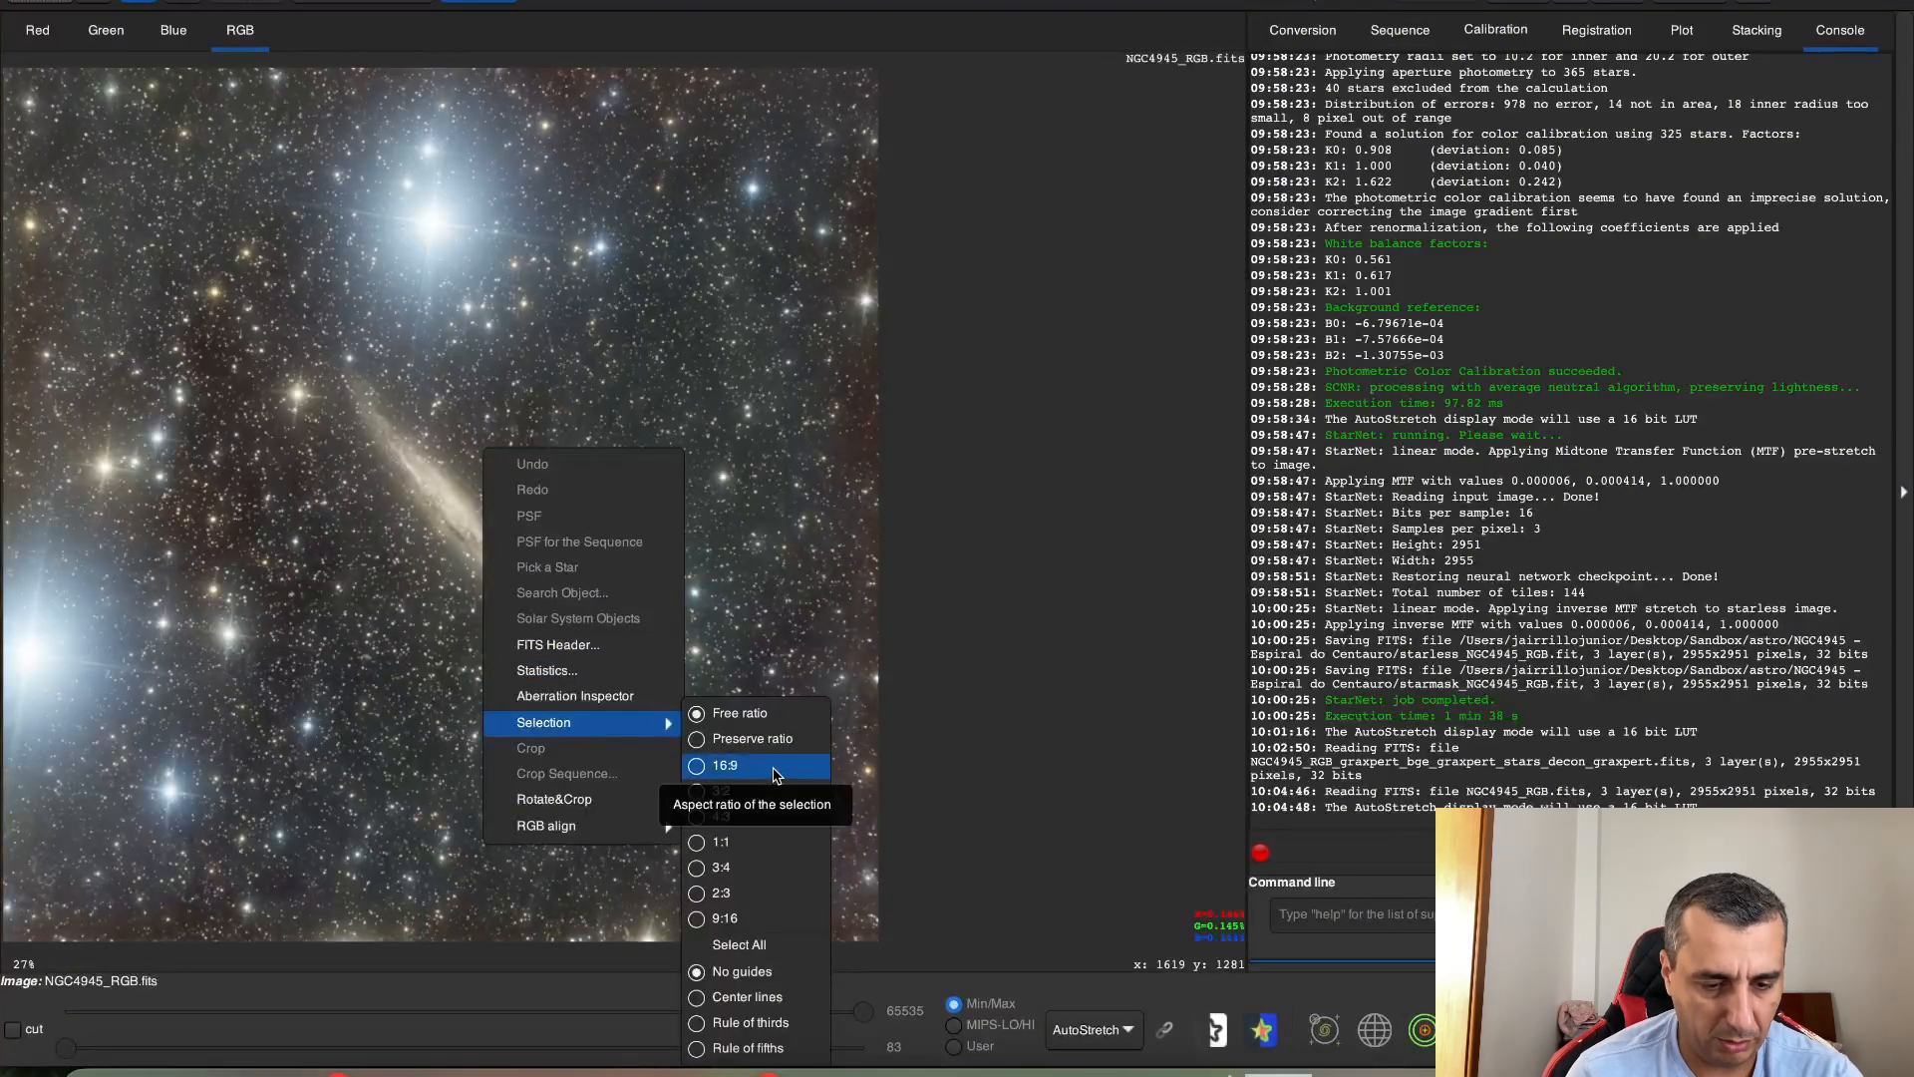
{"action": "left_click", "coordinate": [777, 846]}
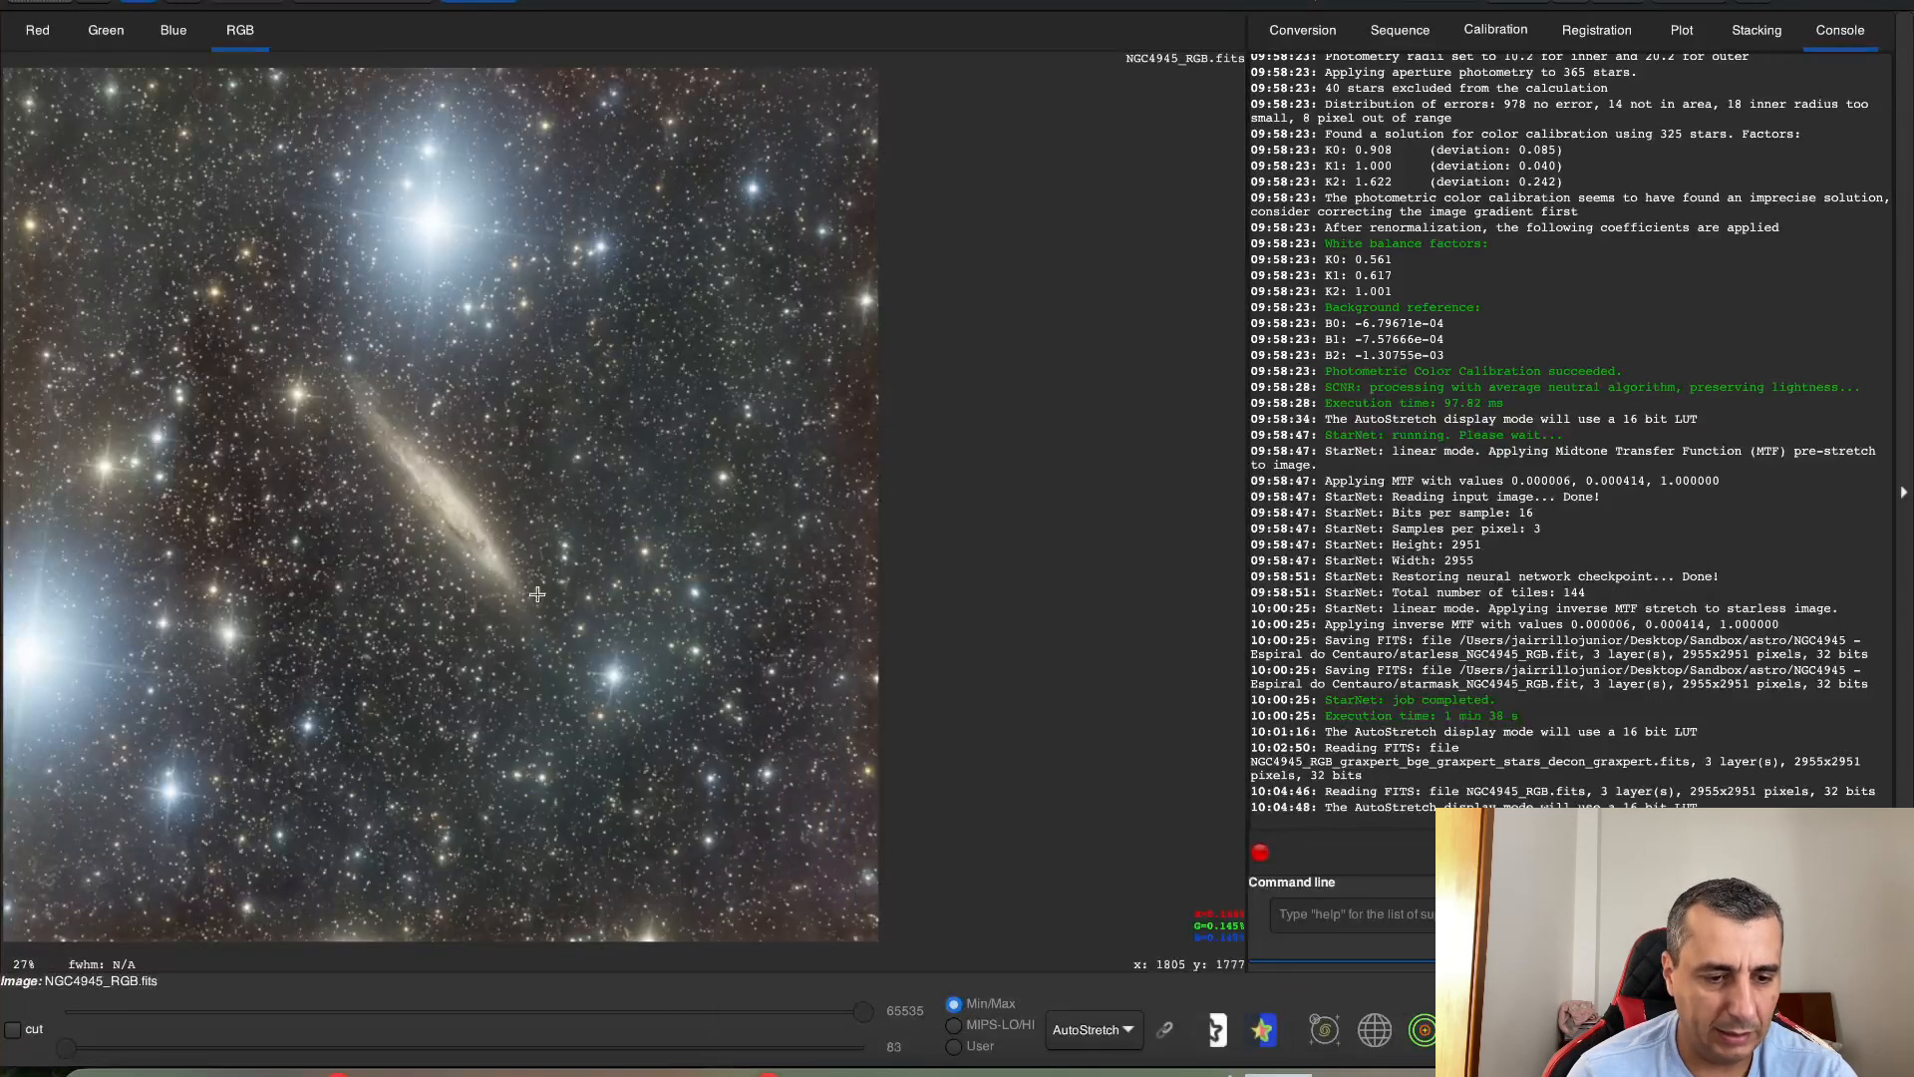
{"action": "left_click_drag", "start_coordinate": [292, 388], "coordinate": [686, 748]}
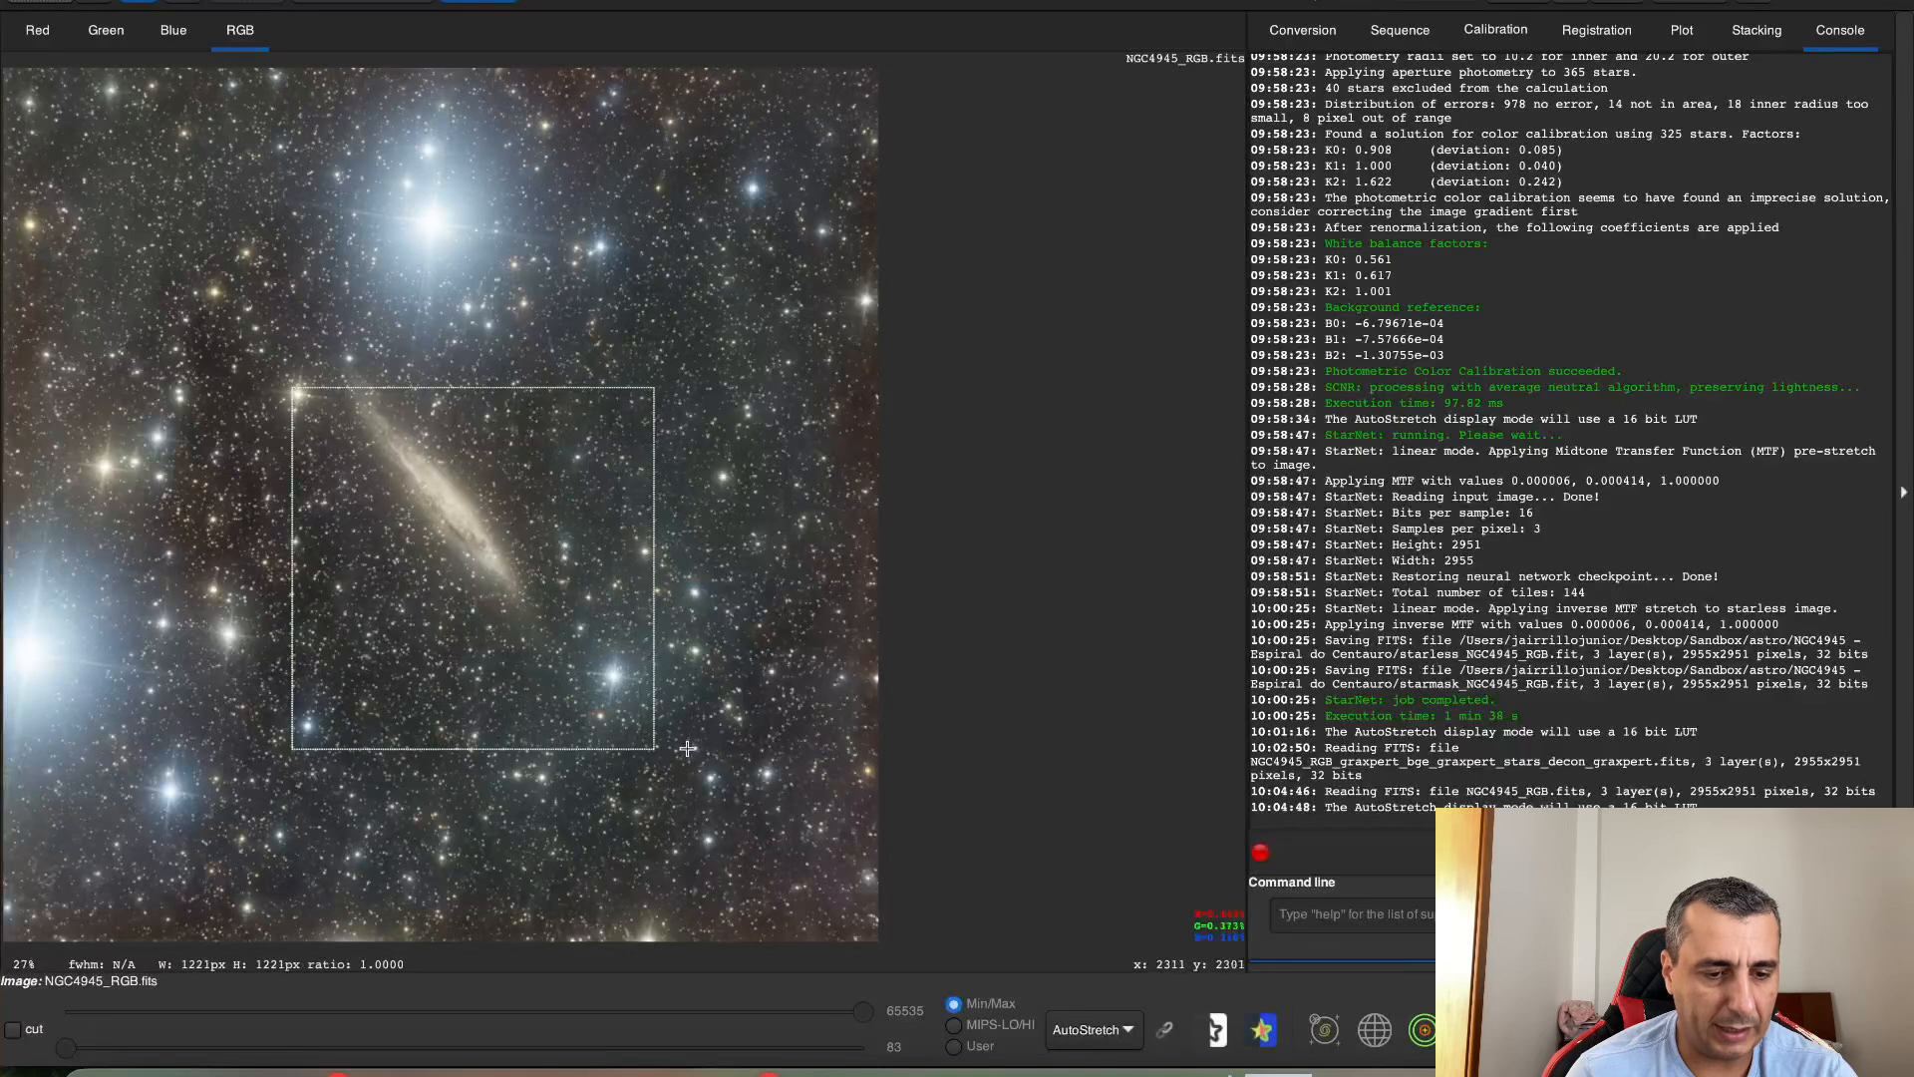
{"action": "left_click_drag", "start_coordinate": [532, 566], "coordinate": [443, 466]}
{"action": "left_click_drag", "start_coordinate": [564, 649], "coordinate": [638, 718]}
{"action": "left_click_drag", "start_coordinate": [535, 576], "coordinate": [544, 557]}
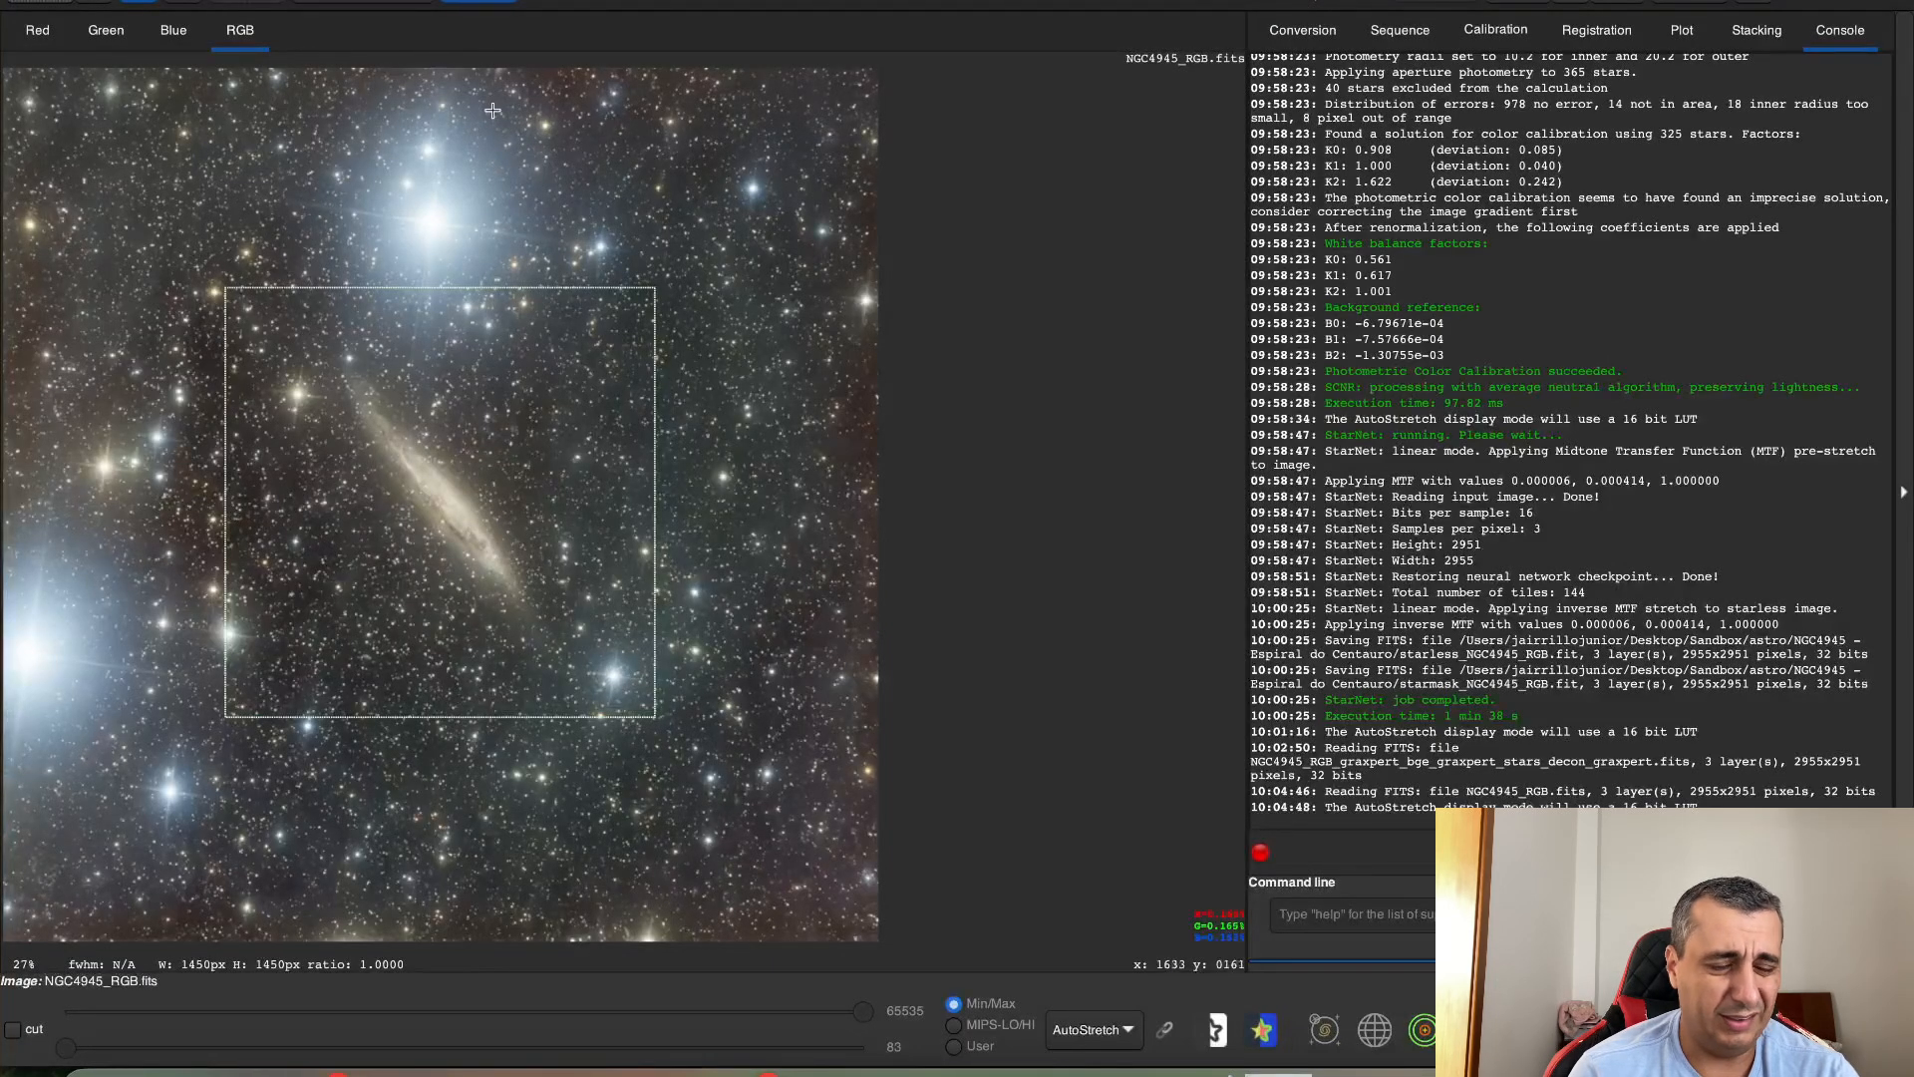
Adjust the square selection to about 1447 px, centred on the galaxy, and crop the image to it
{"action": "left_click_drag", "start_coordinate": [497, 492], "coordinate": [476, 475]}
{"action": "left_click_drag", "start_coordinate": [639, 706], "coordinate": [673, 739]}
{"action": "mouse_move", "coordinate": [596, 639]}
{"action": "left_mouse_down"}
{"action": "mouse_move", "coordinate": [622, 638]}
{"action": "mouse_move", "coordinate": [606, 638]}
{"action": "left_mouse_up"}
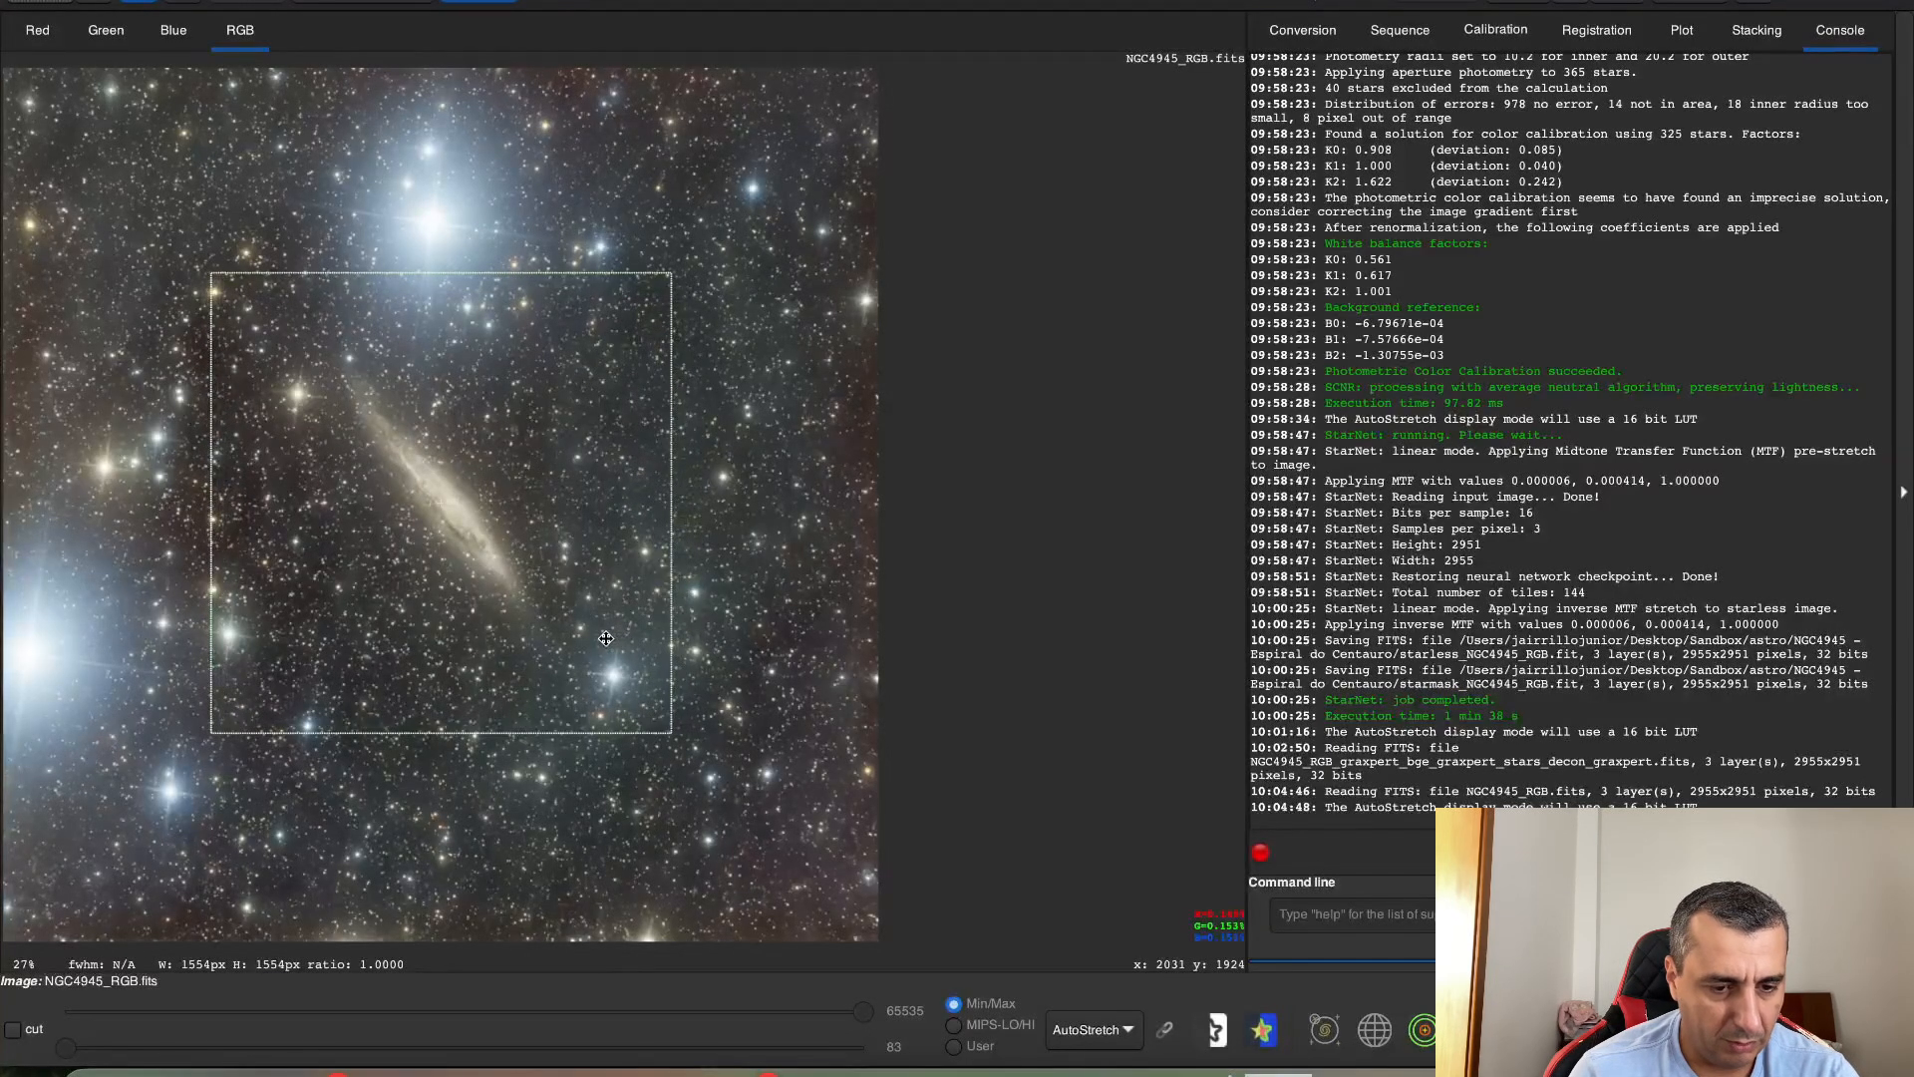
{"action": "left_click_drag", "start_coordinate": [491, 531], "coordinate": [494, 530]}
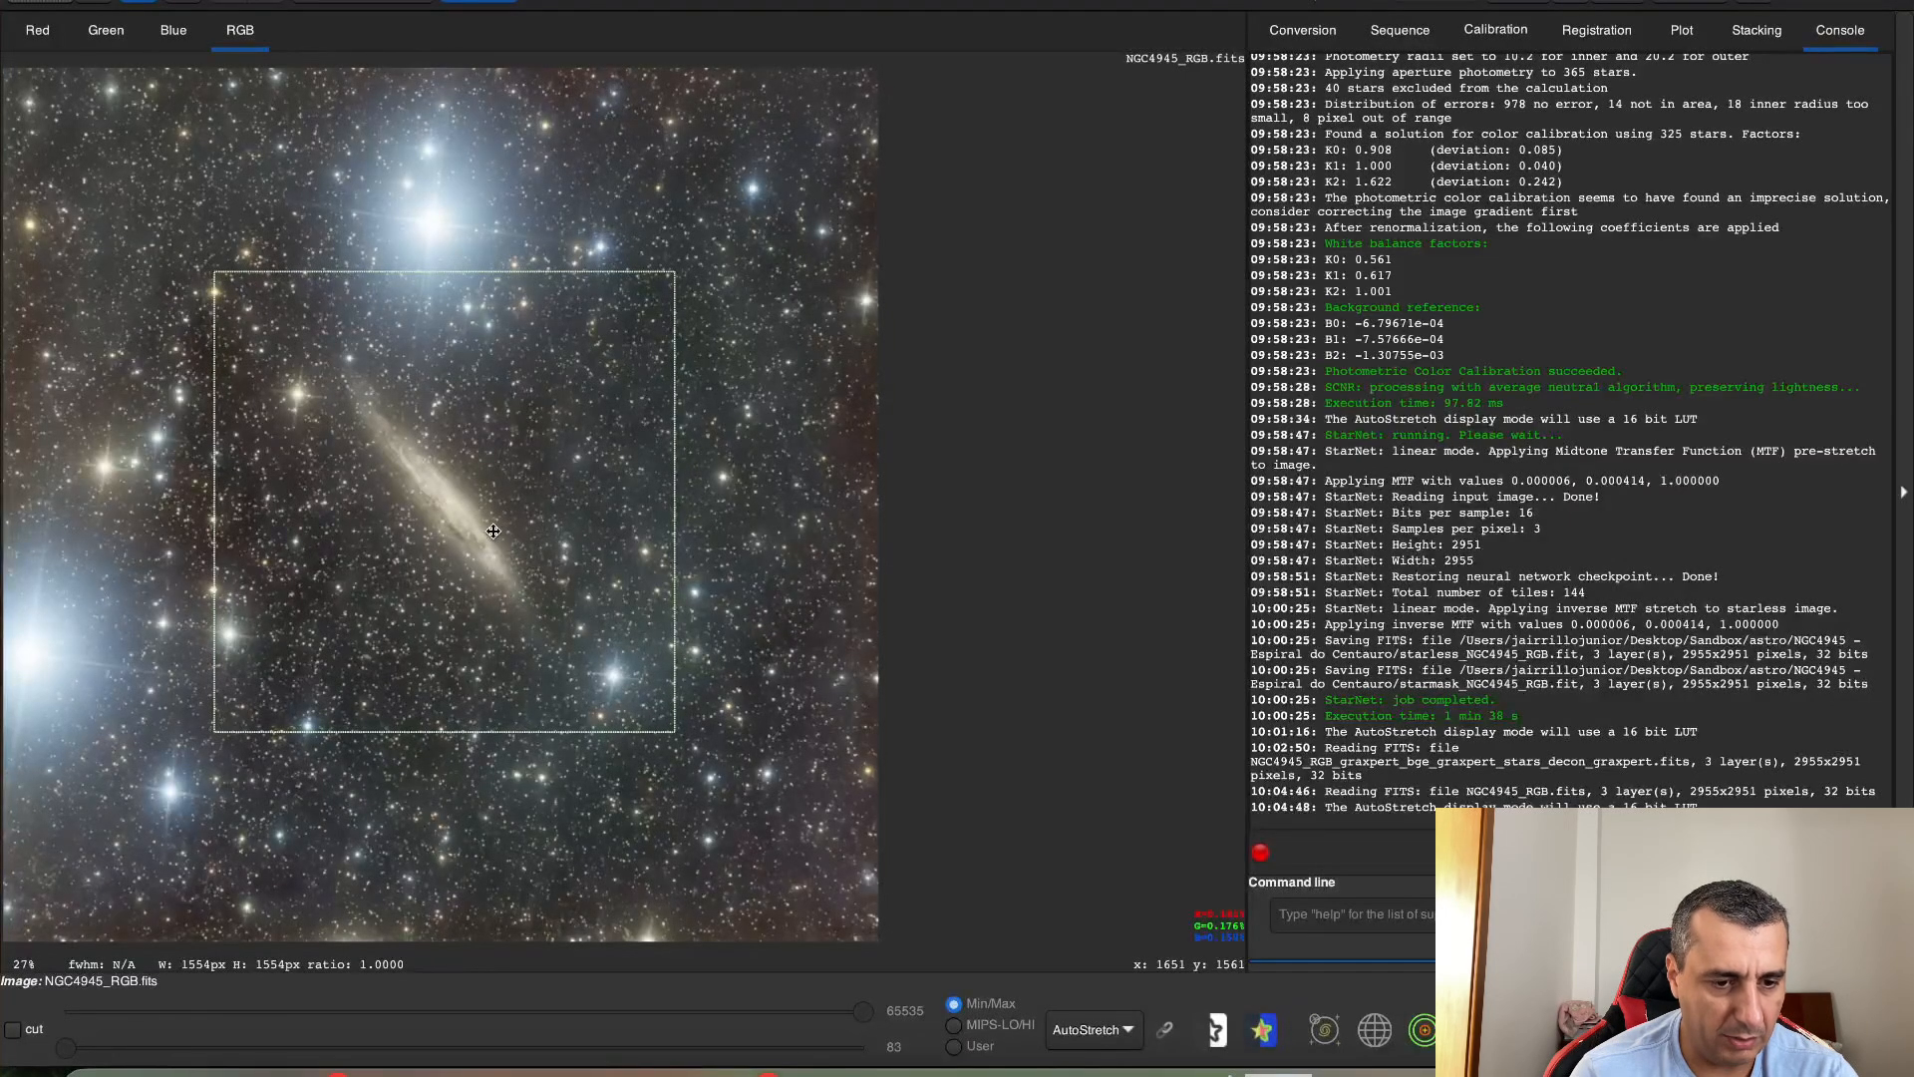
{"action": "left_click_drag", "start_coordinate": [674, 733], "coordinate": [635, 701]}
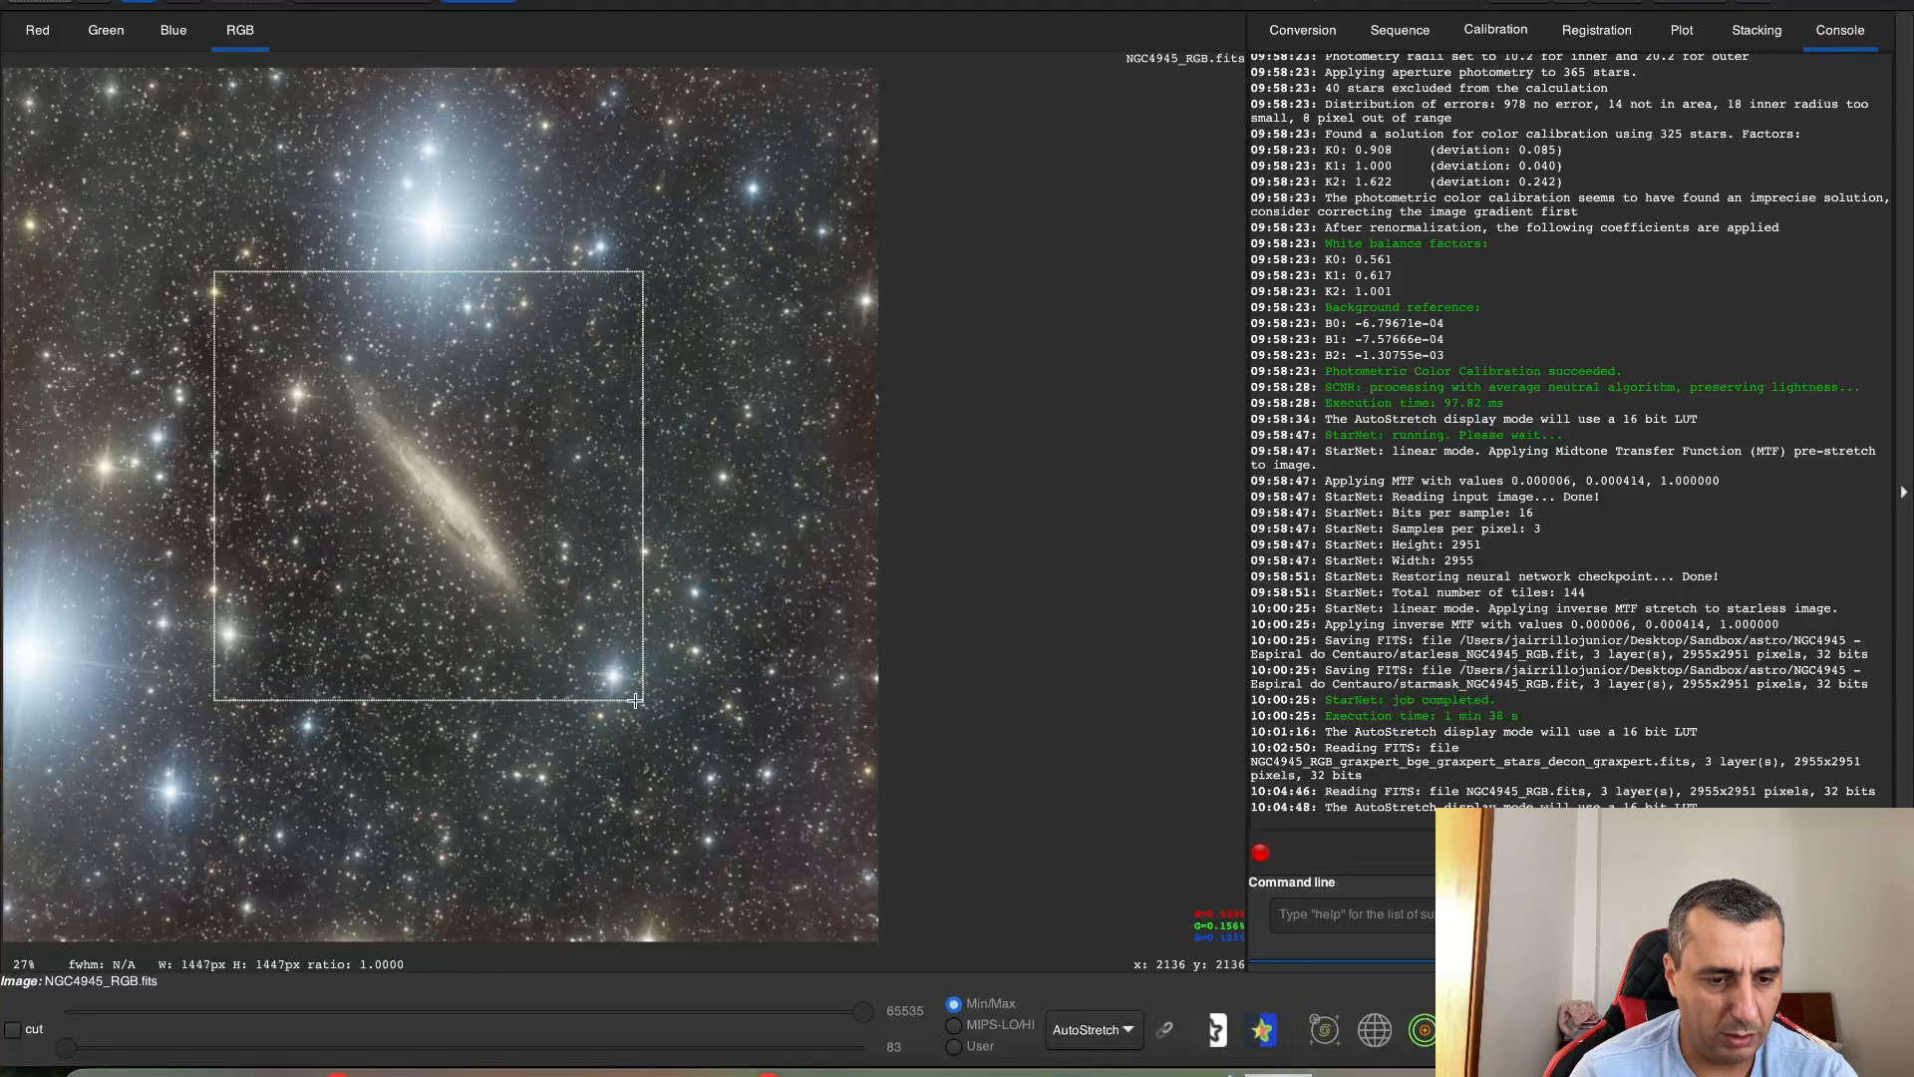
{"action": "left_click_drag", "start_coordinate": [529, 559], "coordinate": [539, 568]}
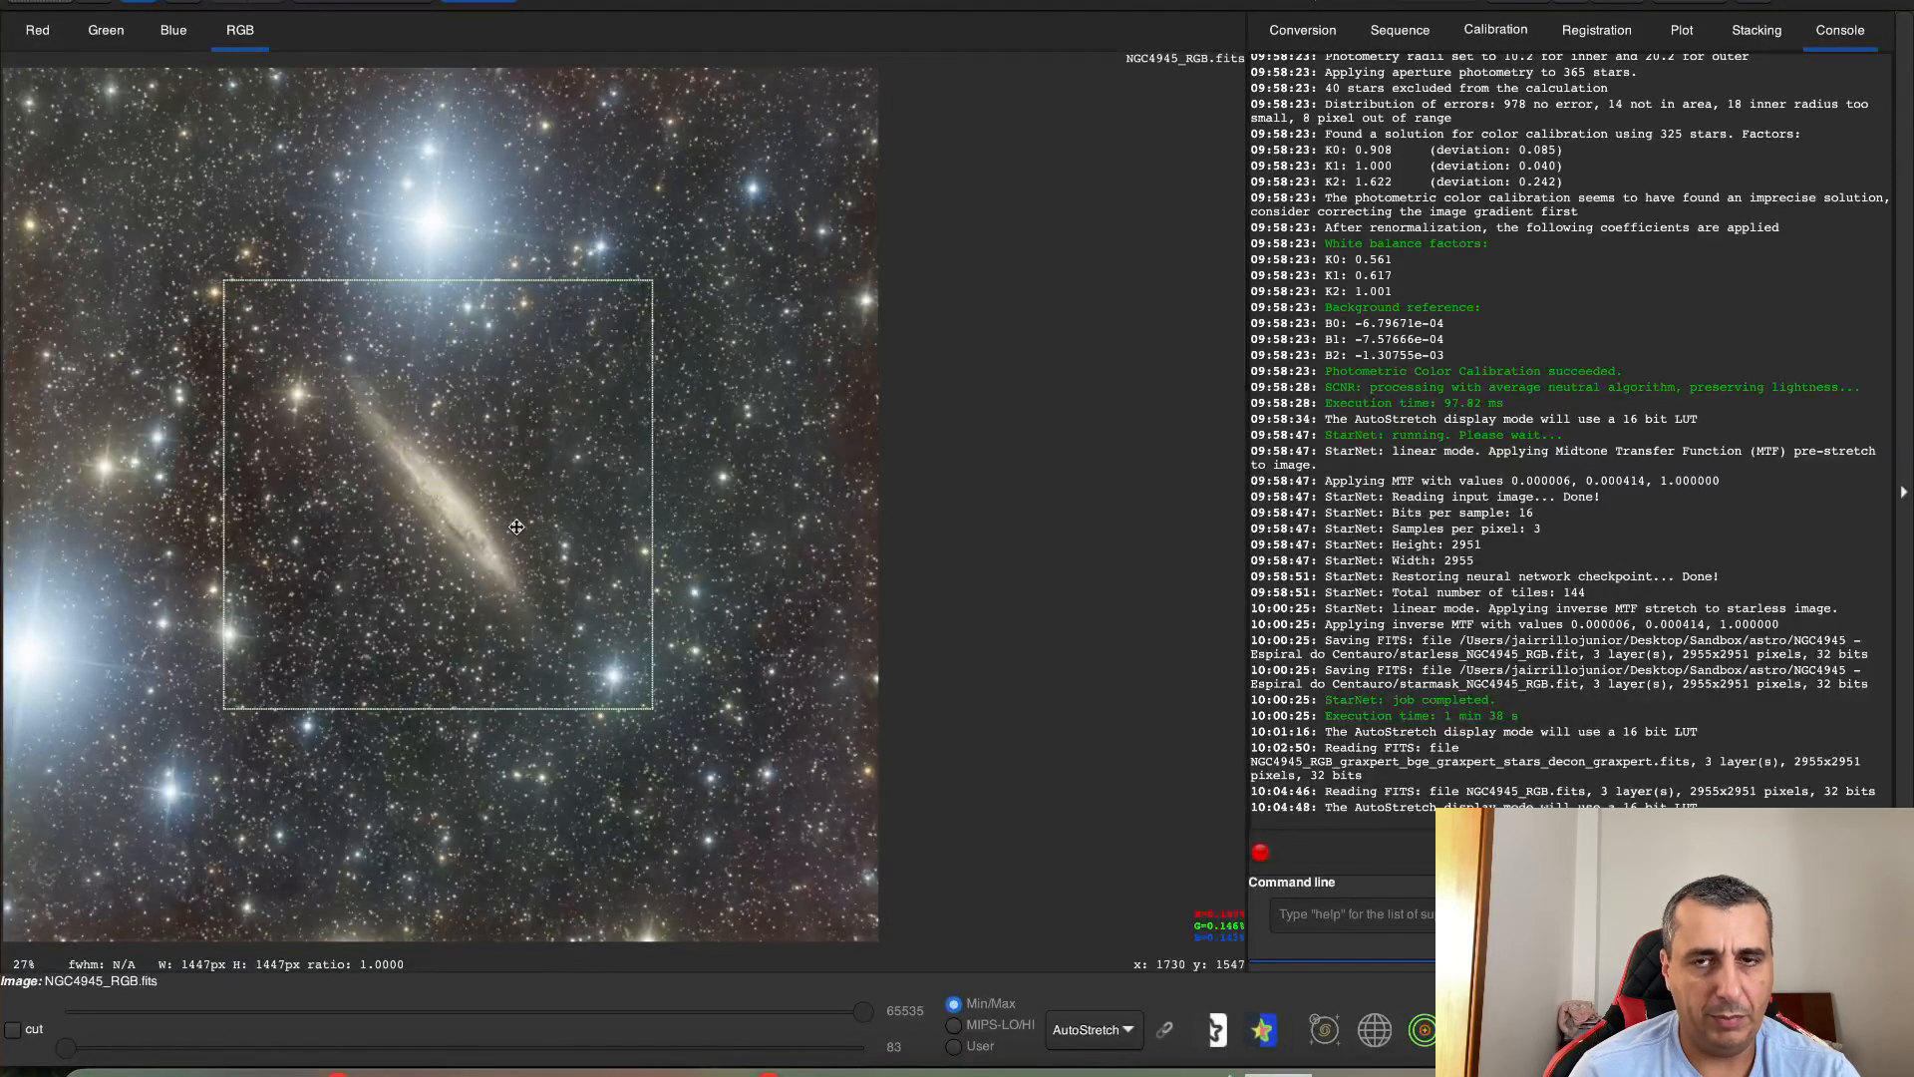
{"action": "right_click", "coordinate": [517, 527]}
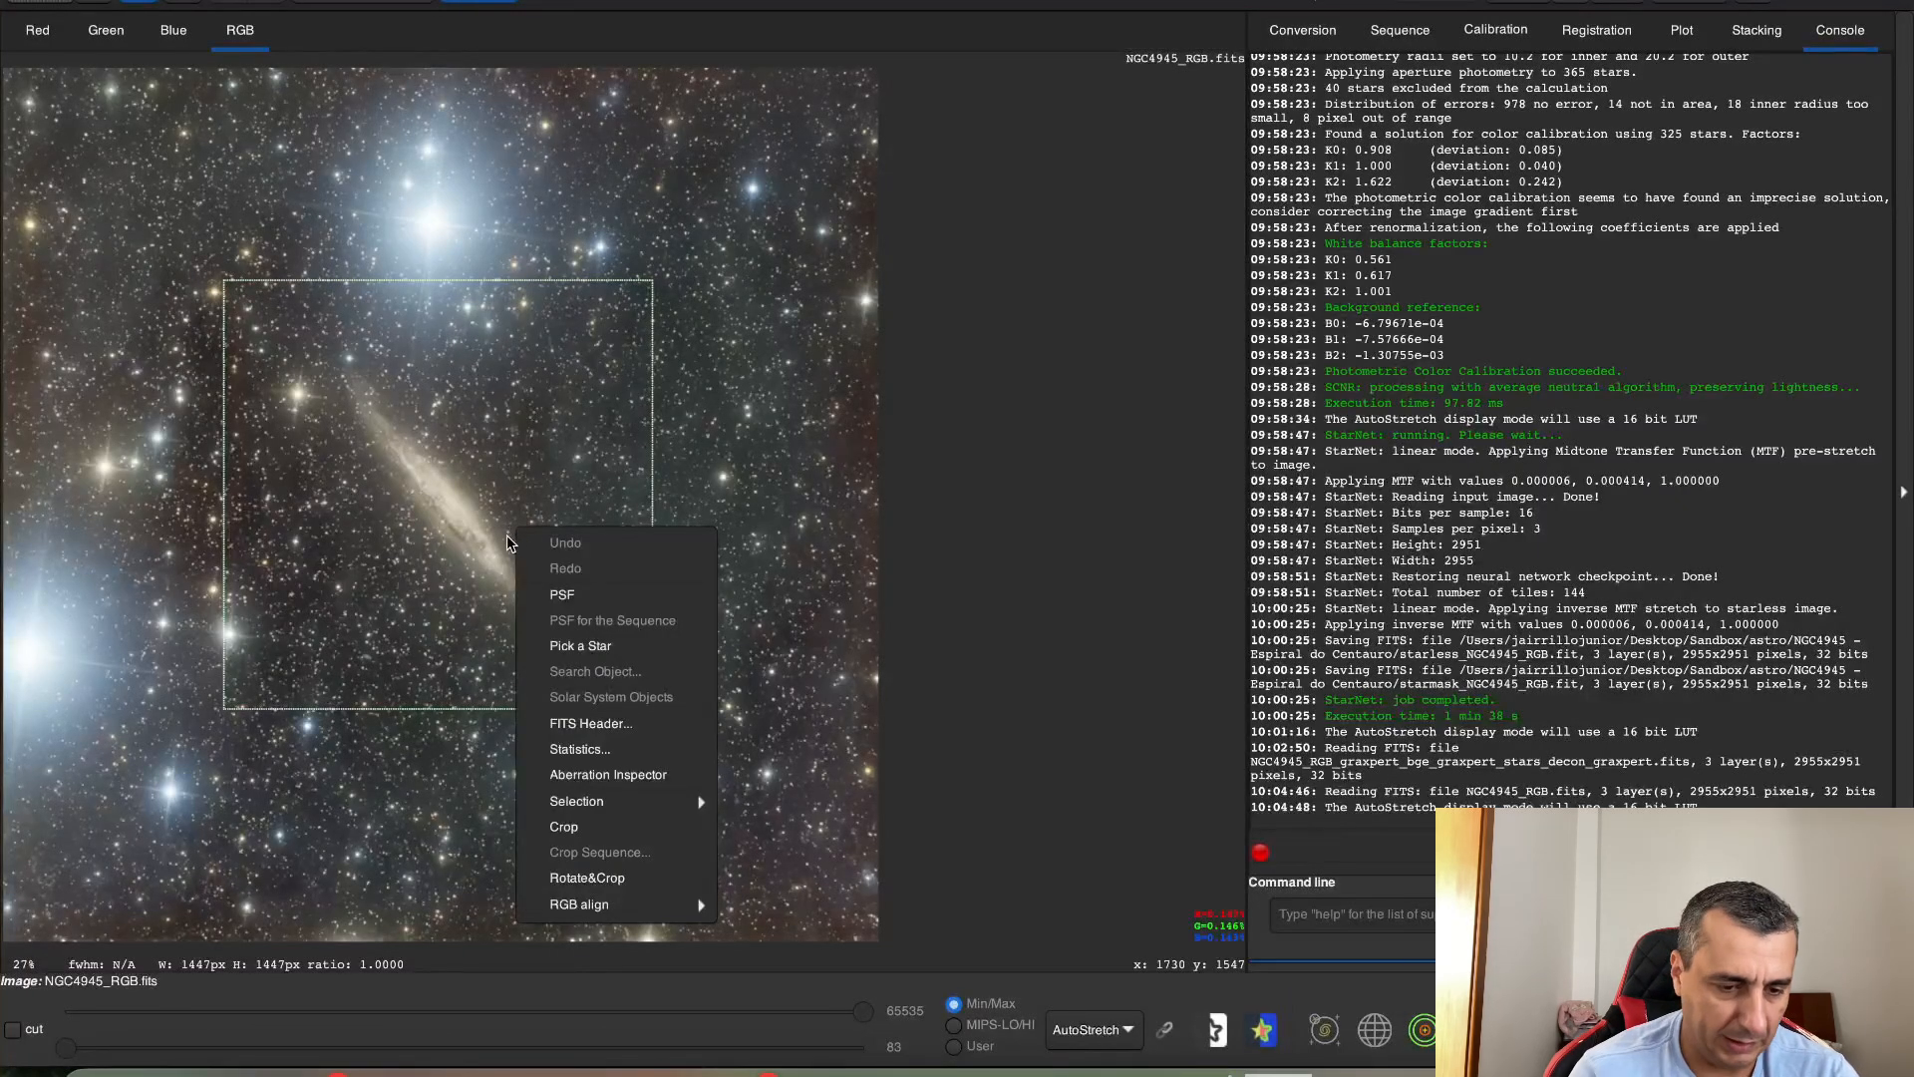
{"action": "left_click", "coordinate": [565, 827]}
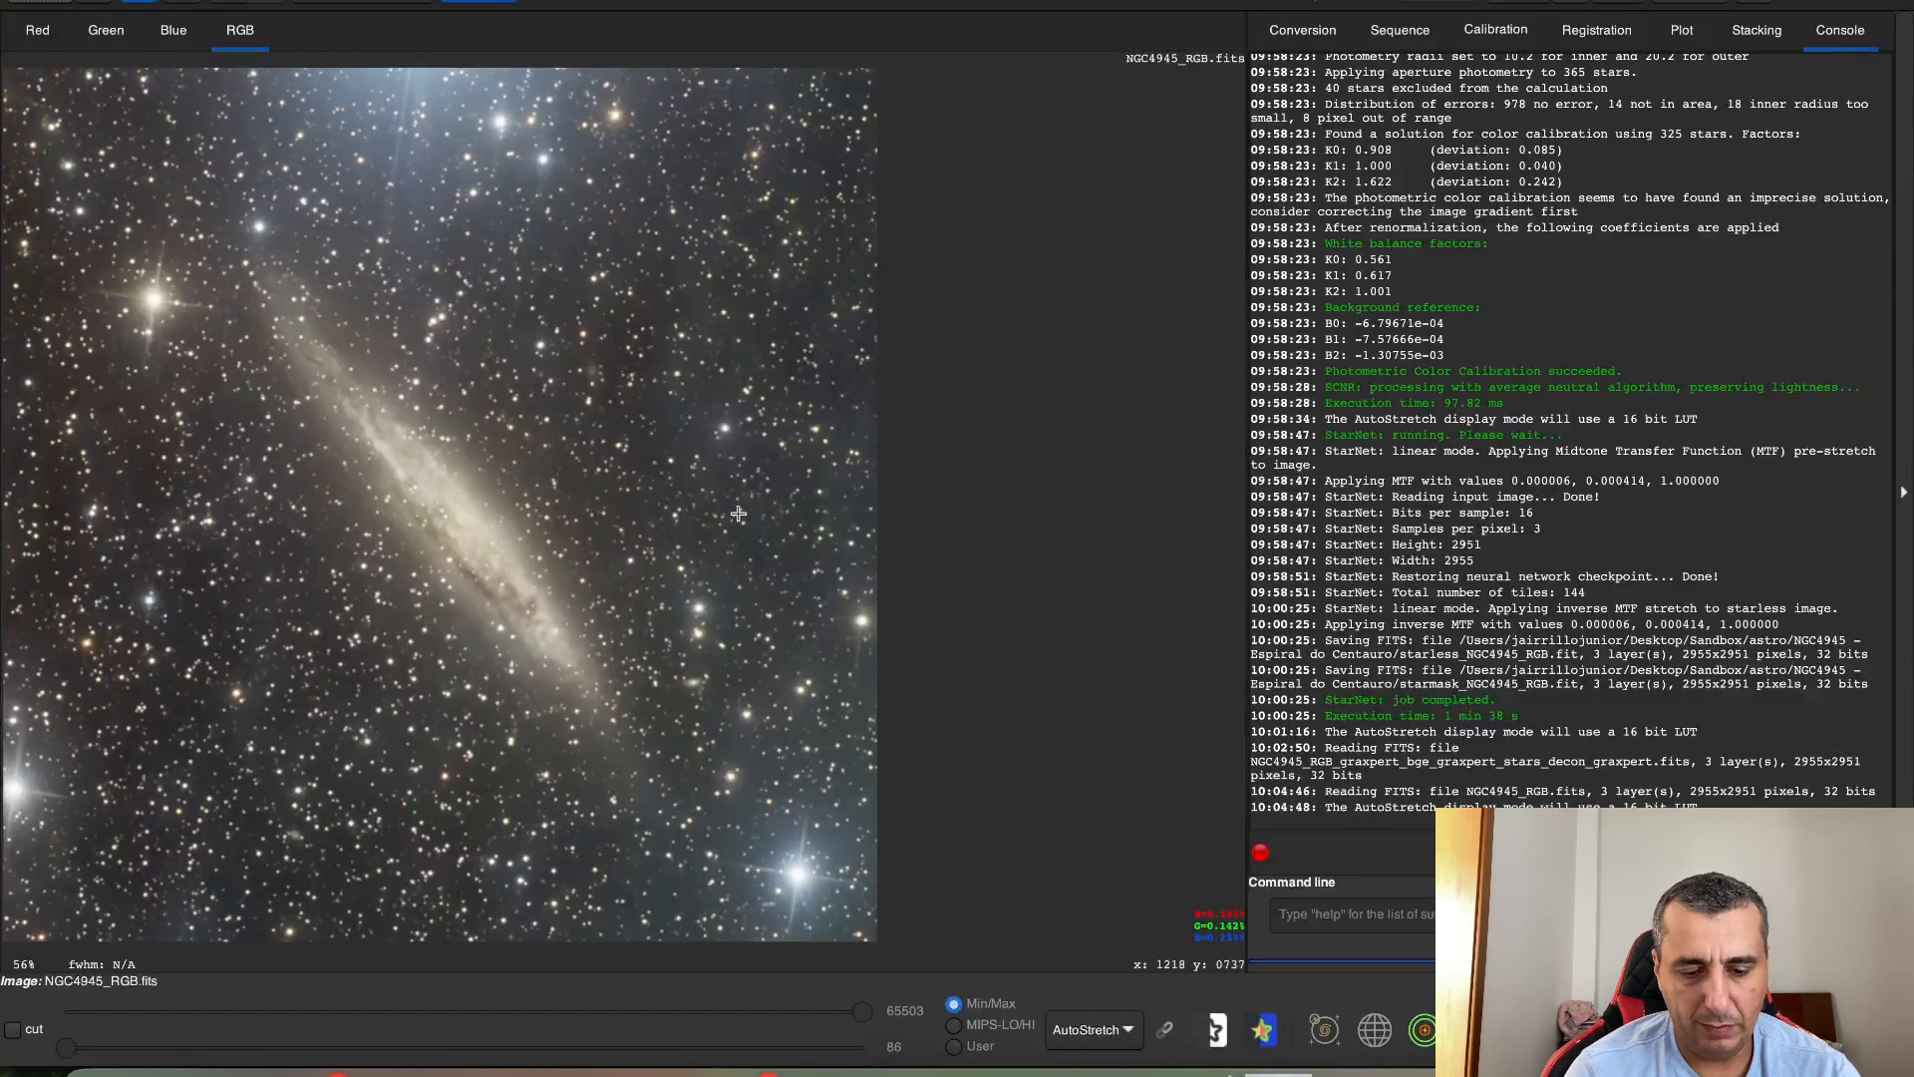
Run Photometric Color Calibration on the cropped image with the NOMAD star catalogue and forced plate solving
{"action": "left_click", "coordinate": [420, 2]}
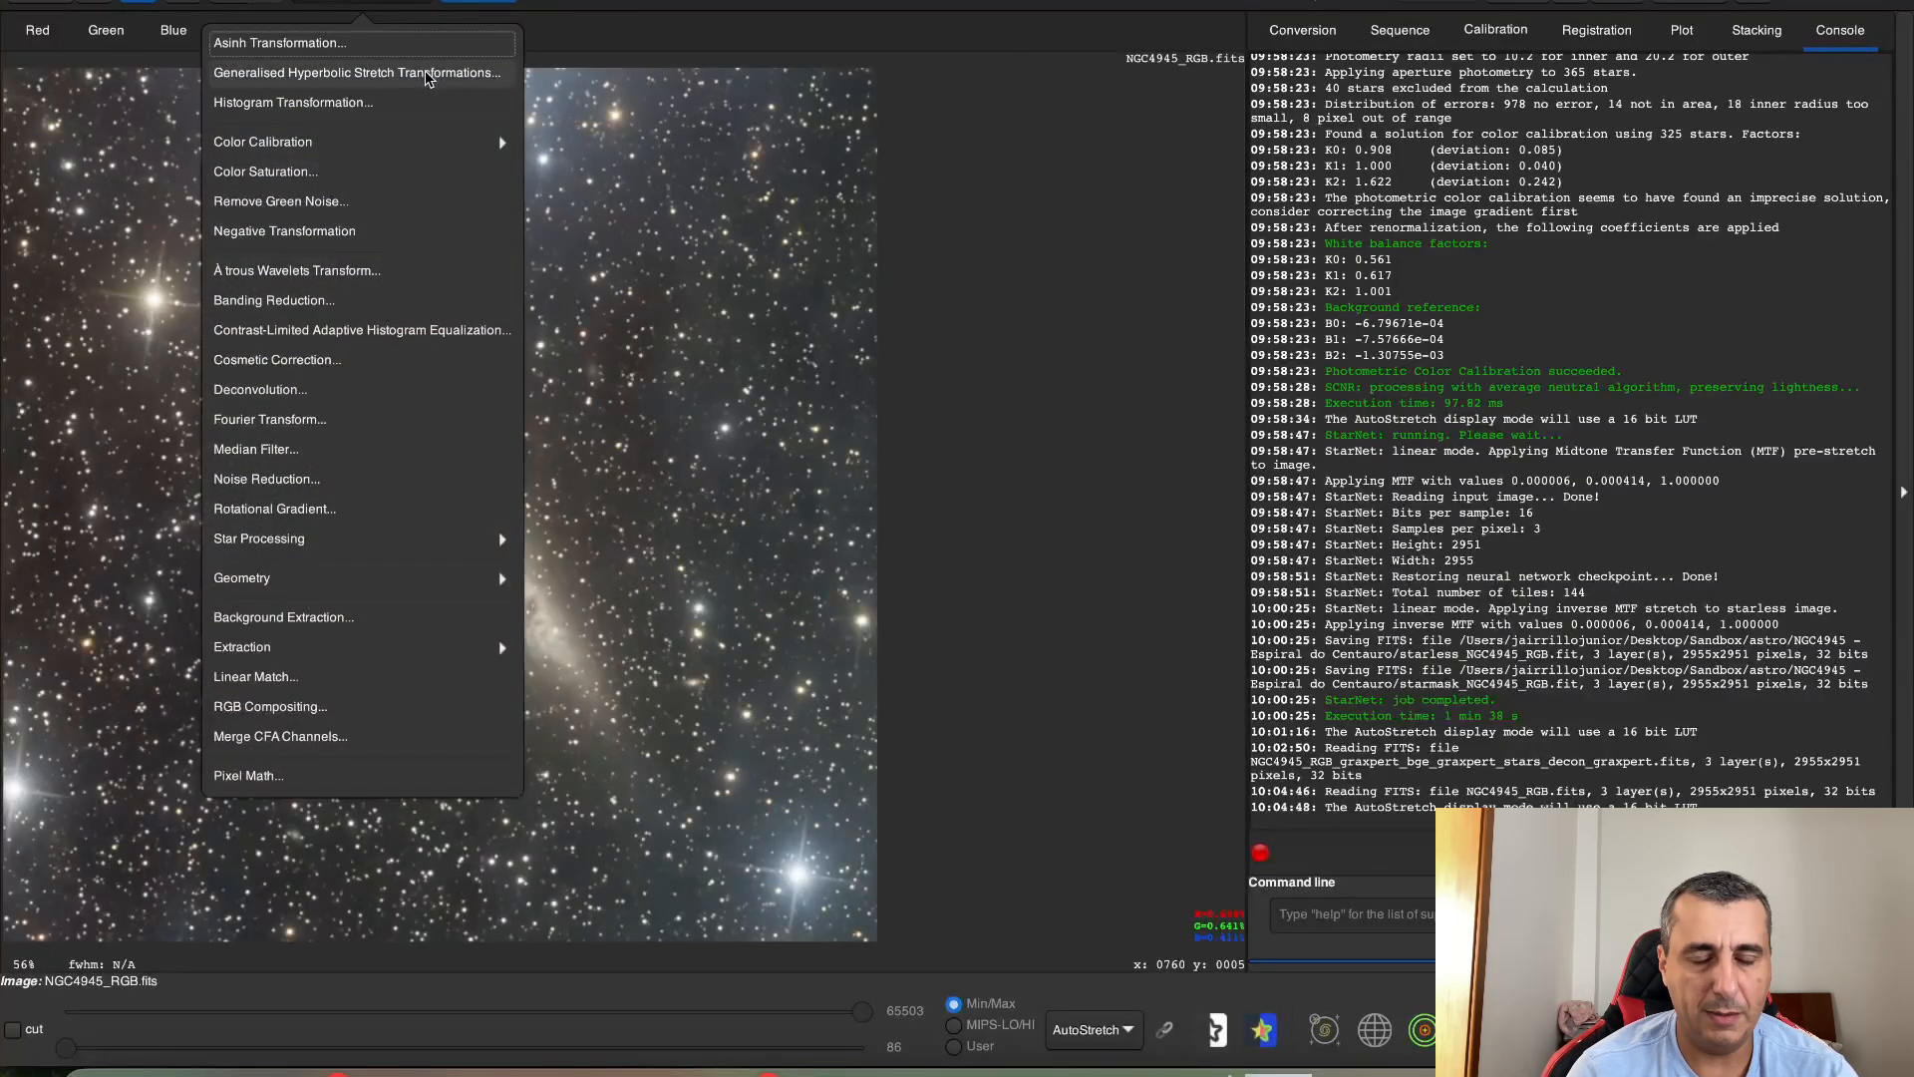
{"action": "left_click", "coordinate": [427, 135]}
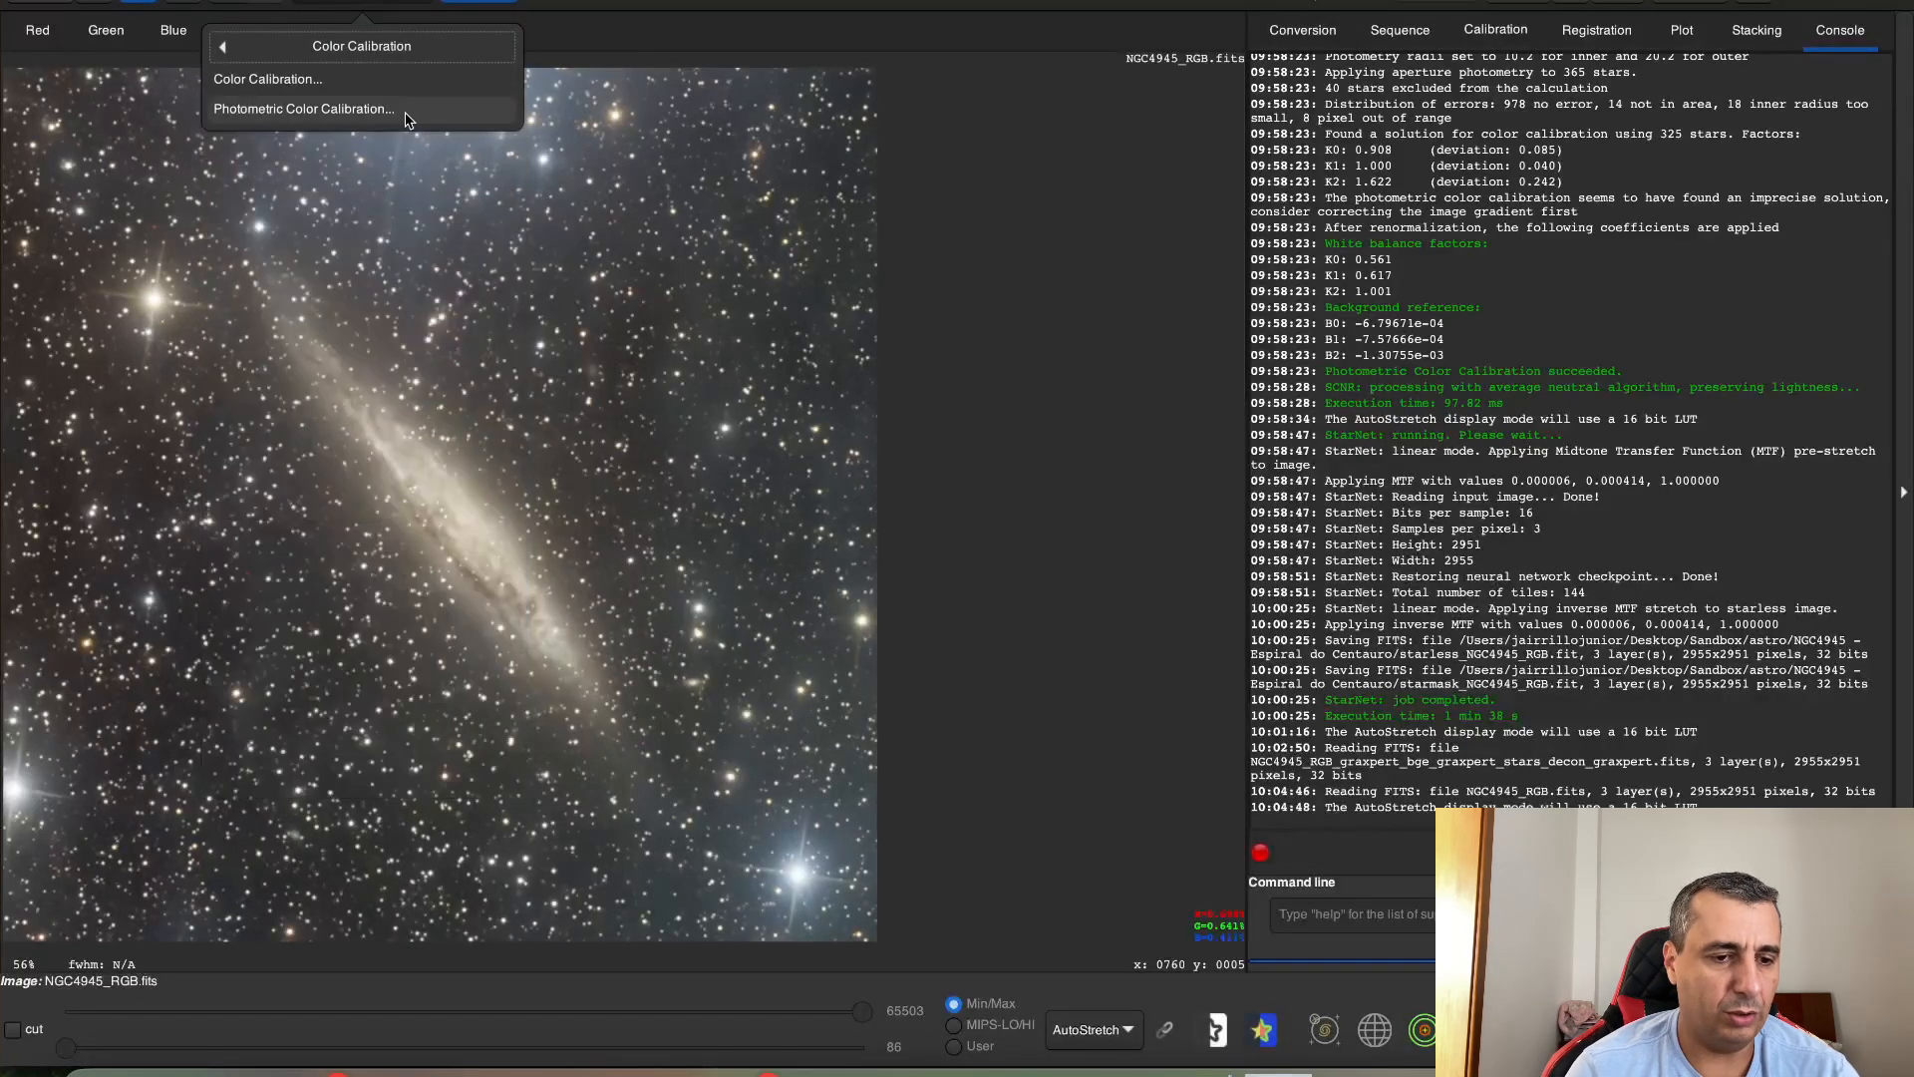
{"action": "left_click", "coordinate": [406, 110]}
{"action": "left_click_drag", "start_coordinate": [1002, 205], "coordinate": [1071, 118]}
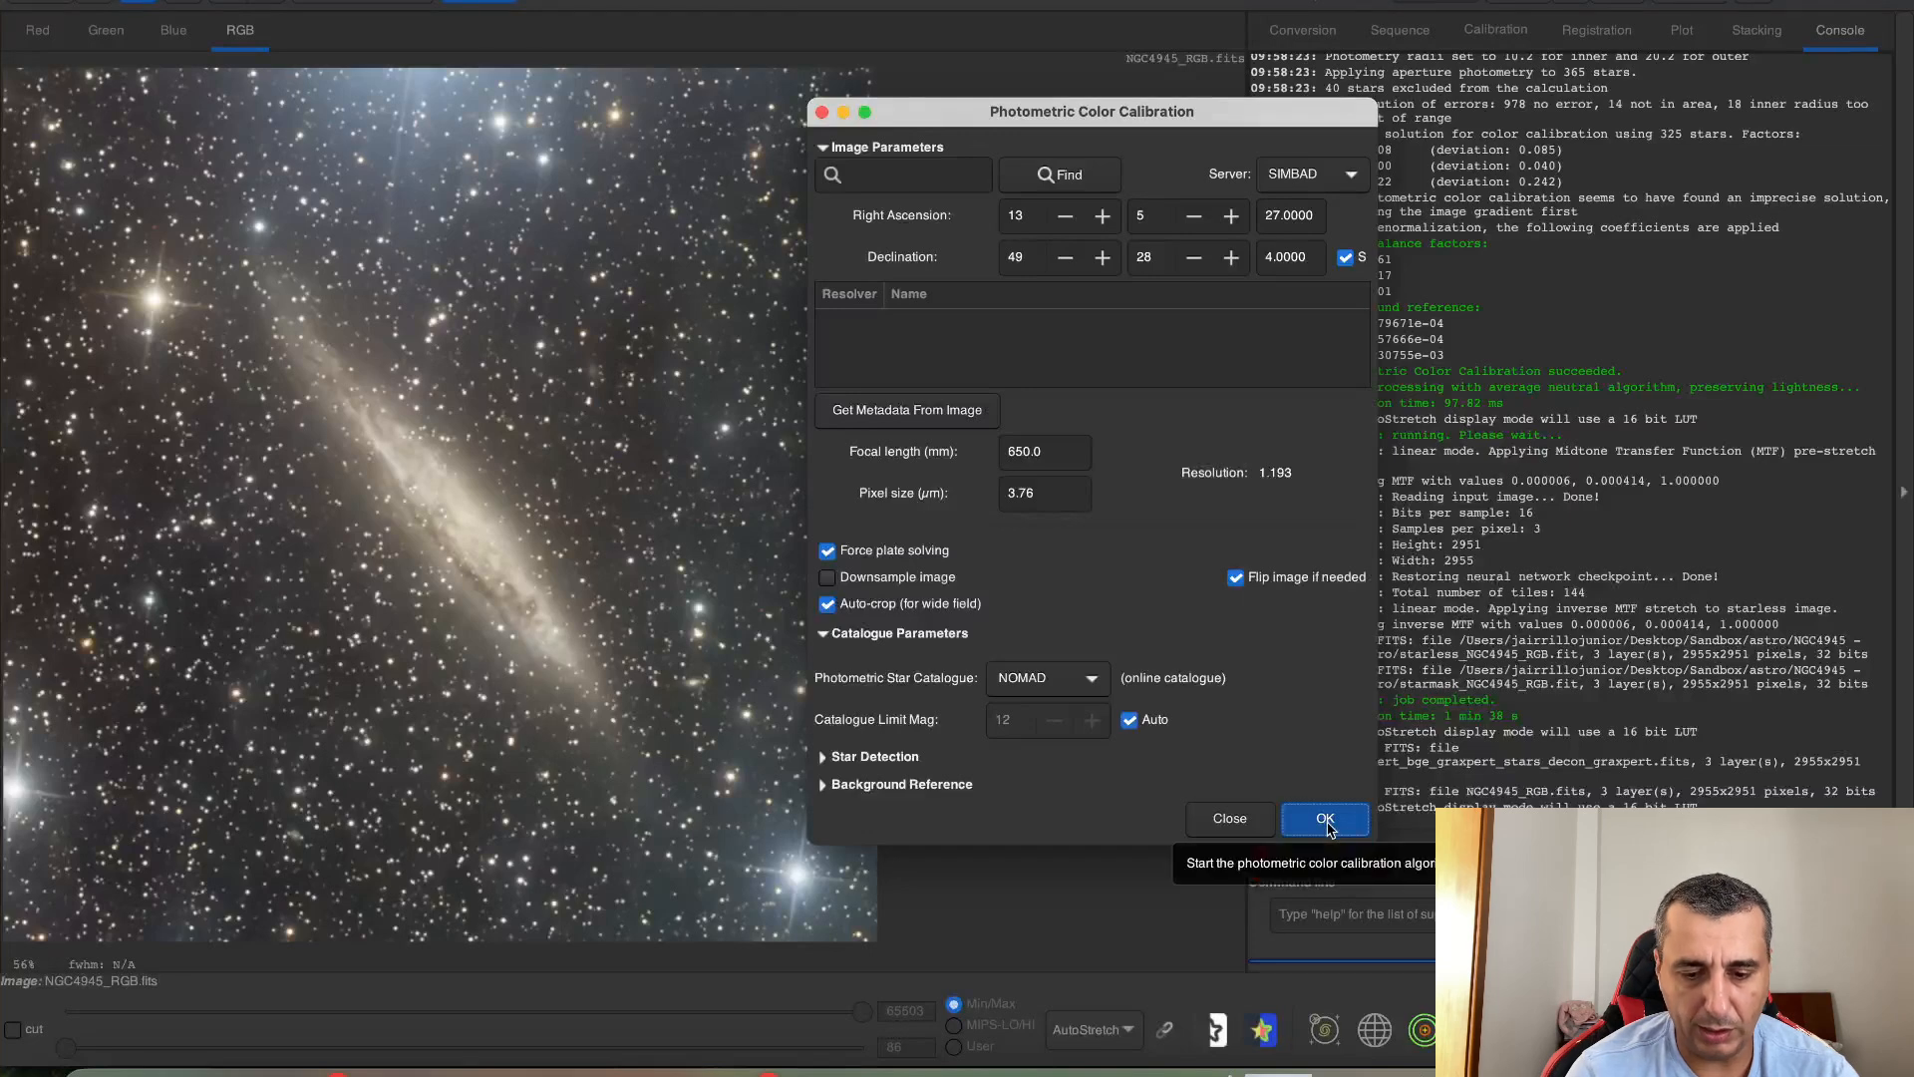
{"action": "left_click", "coordinate": [1326, 820]}
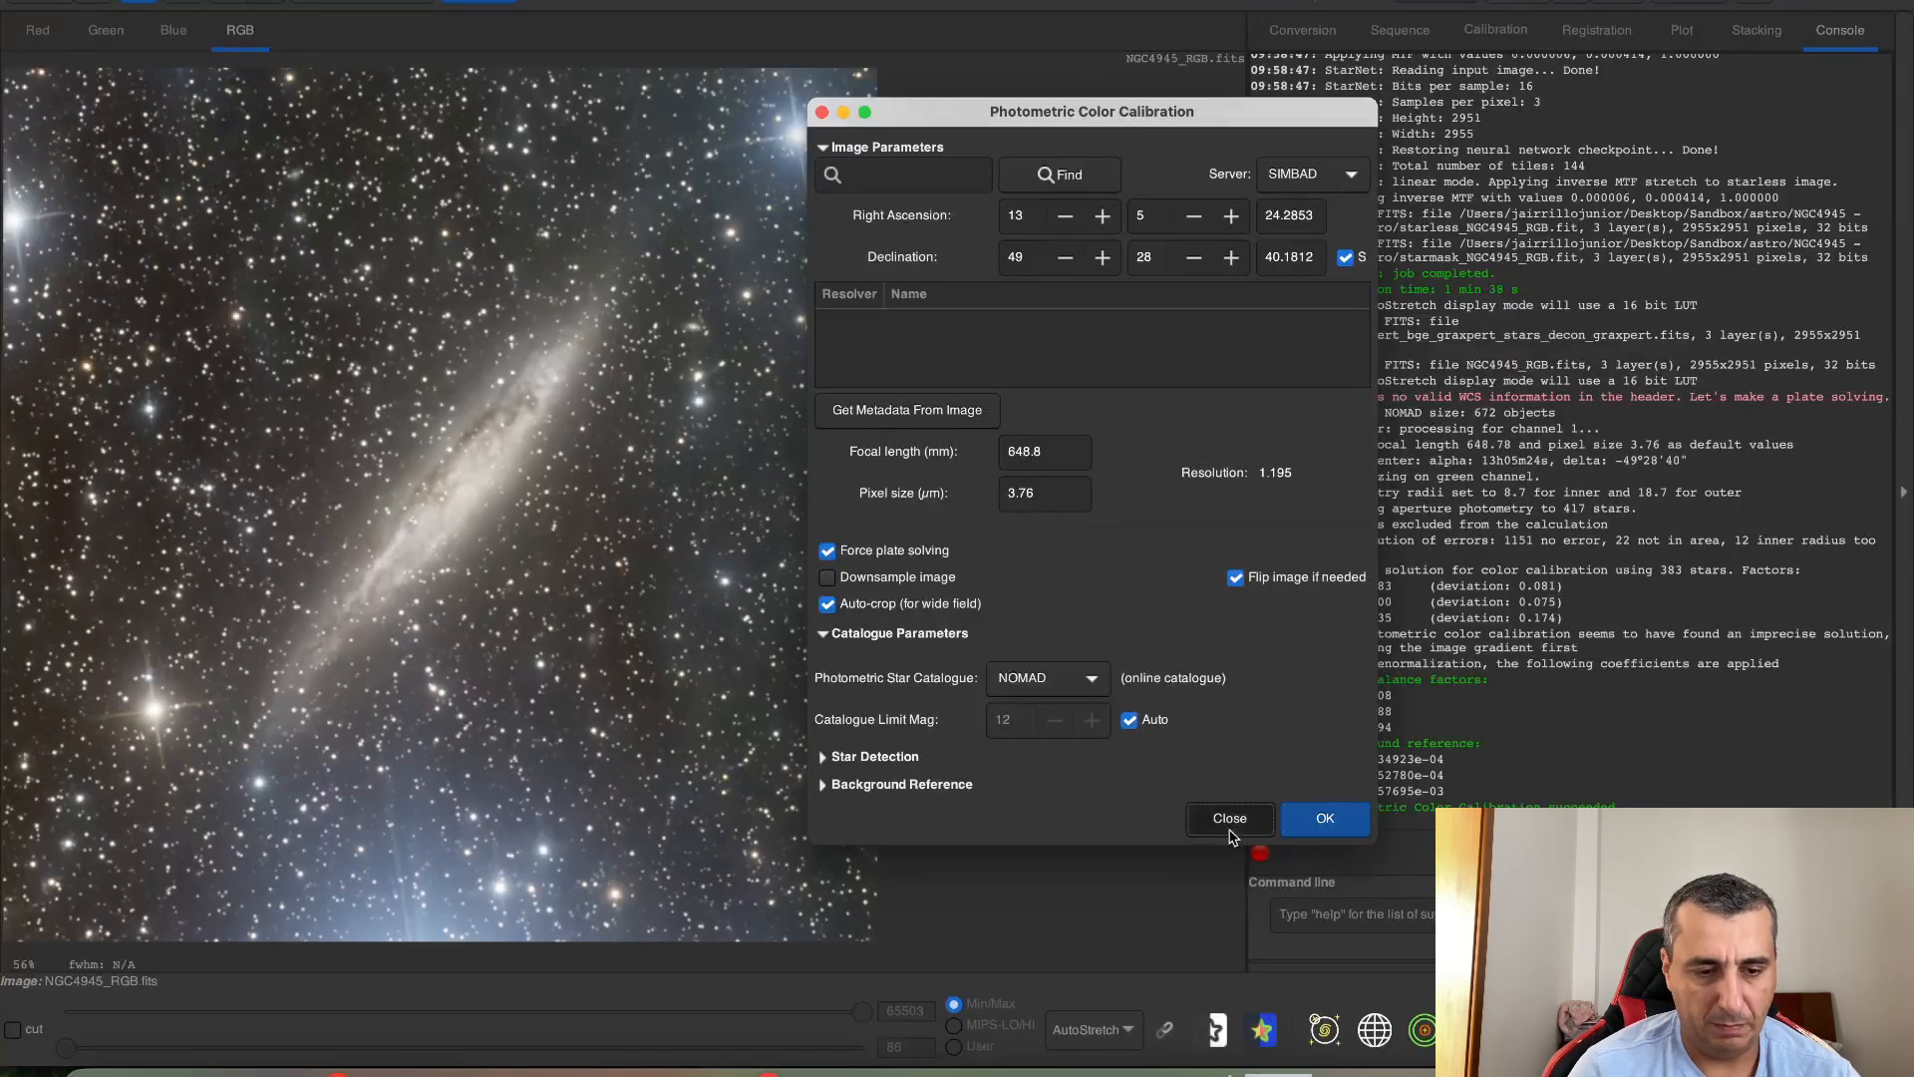
{"action": "left_click", "coordinate": [1230, 819]}
Remove green noise from the image using the Average Neutral protection method with lightness preserved
{"action": "left_click", "coordinate": [402, 6]}
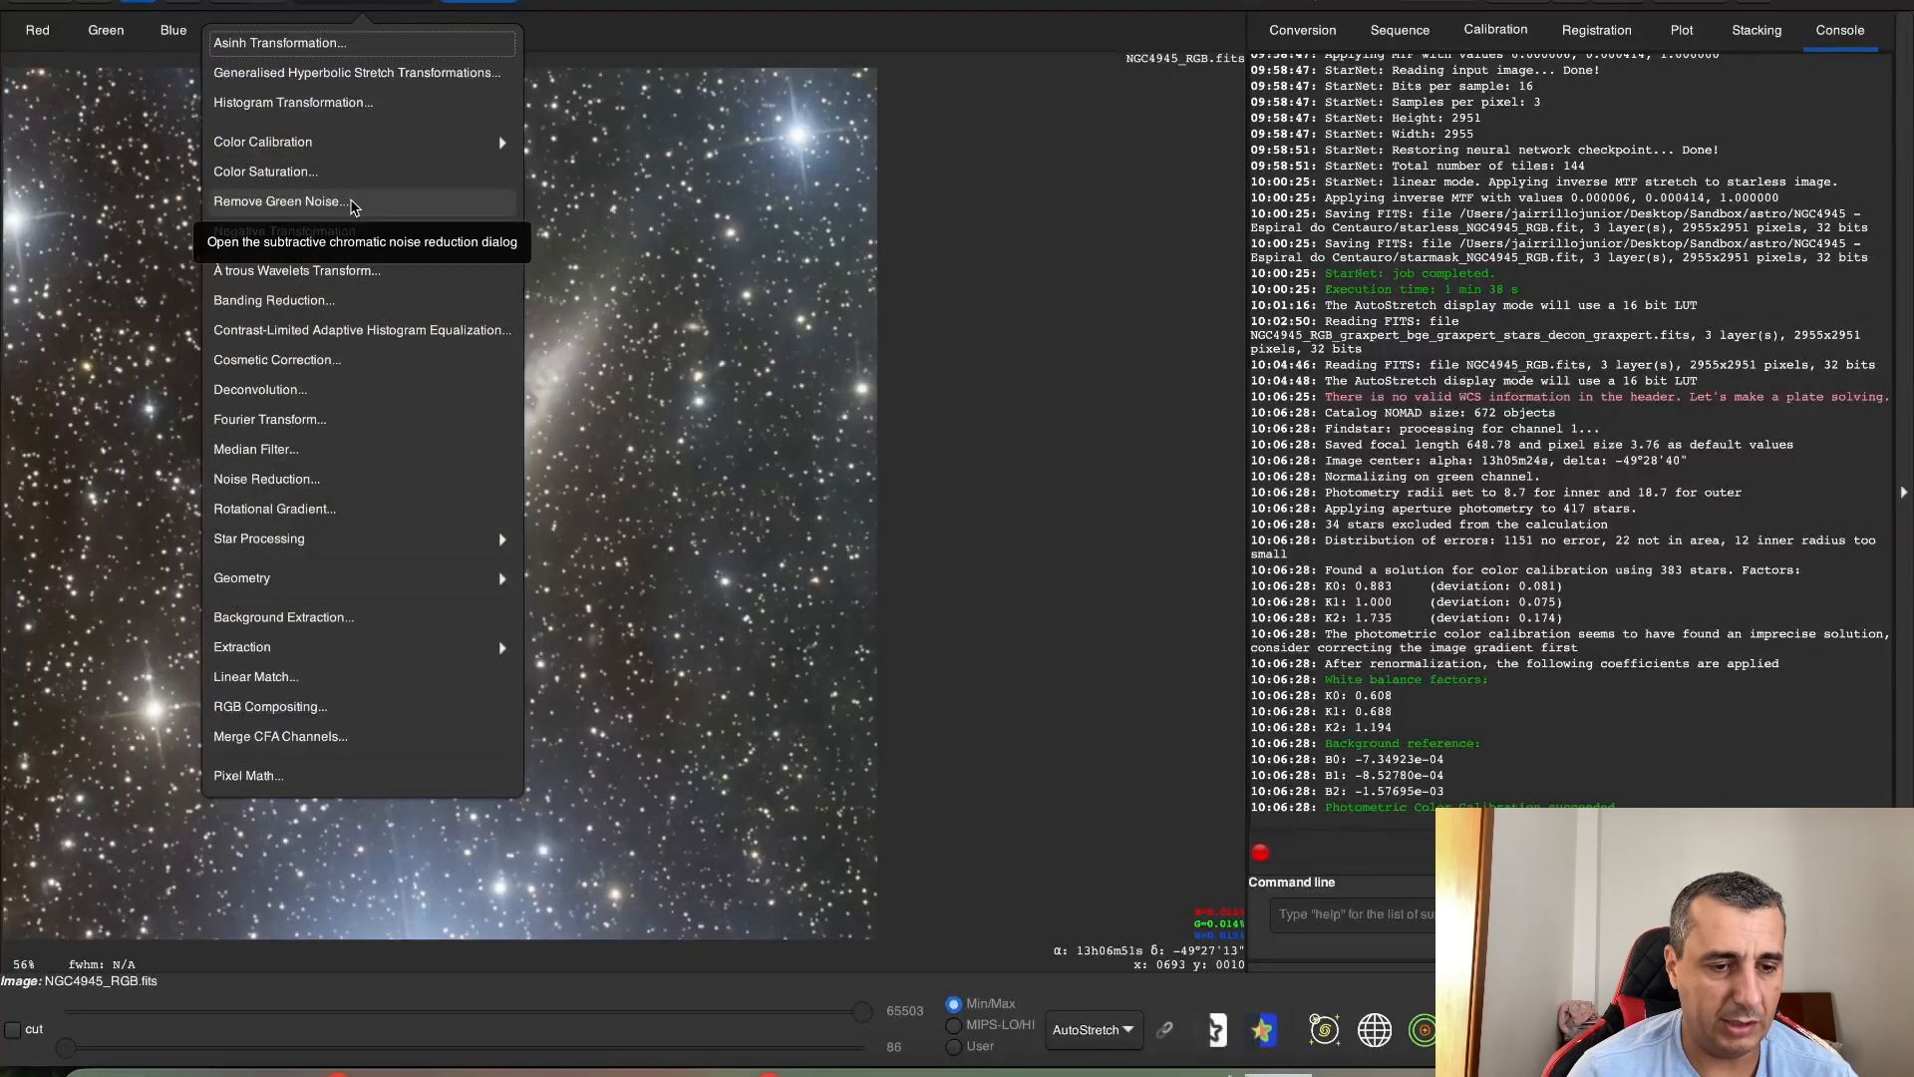
{"action": "left_click", "coordinate": [351, 202]}
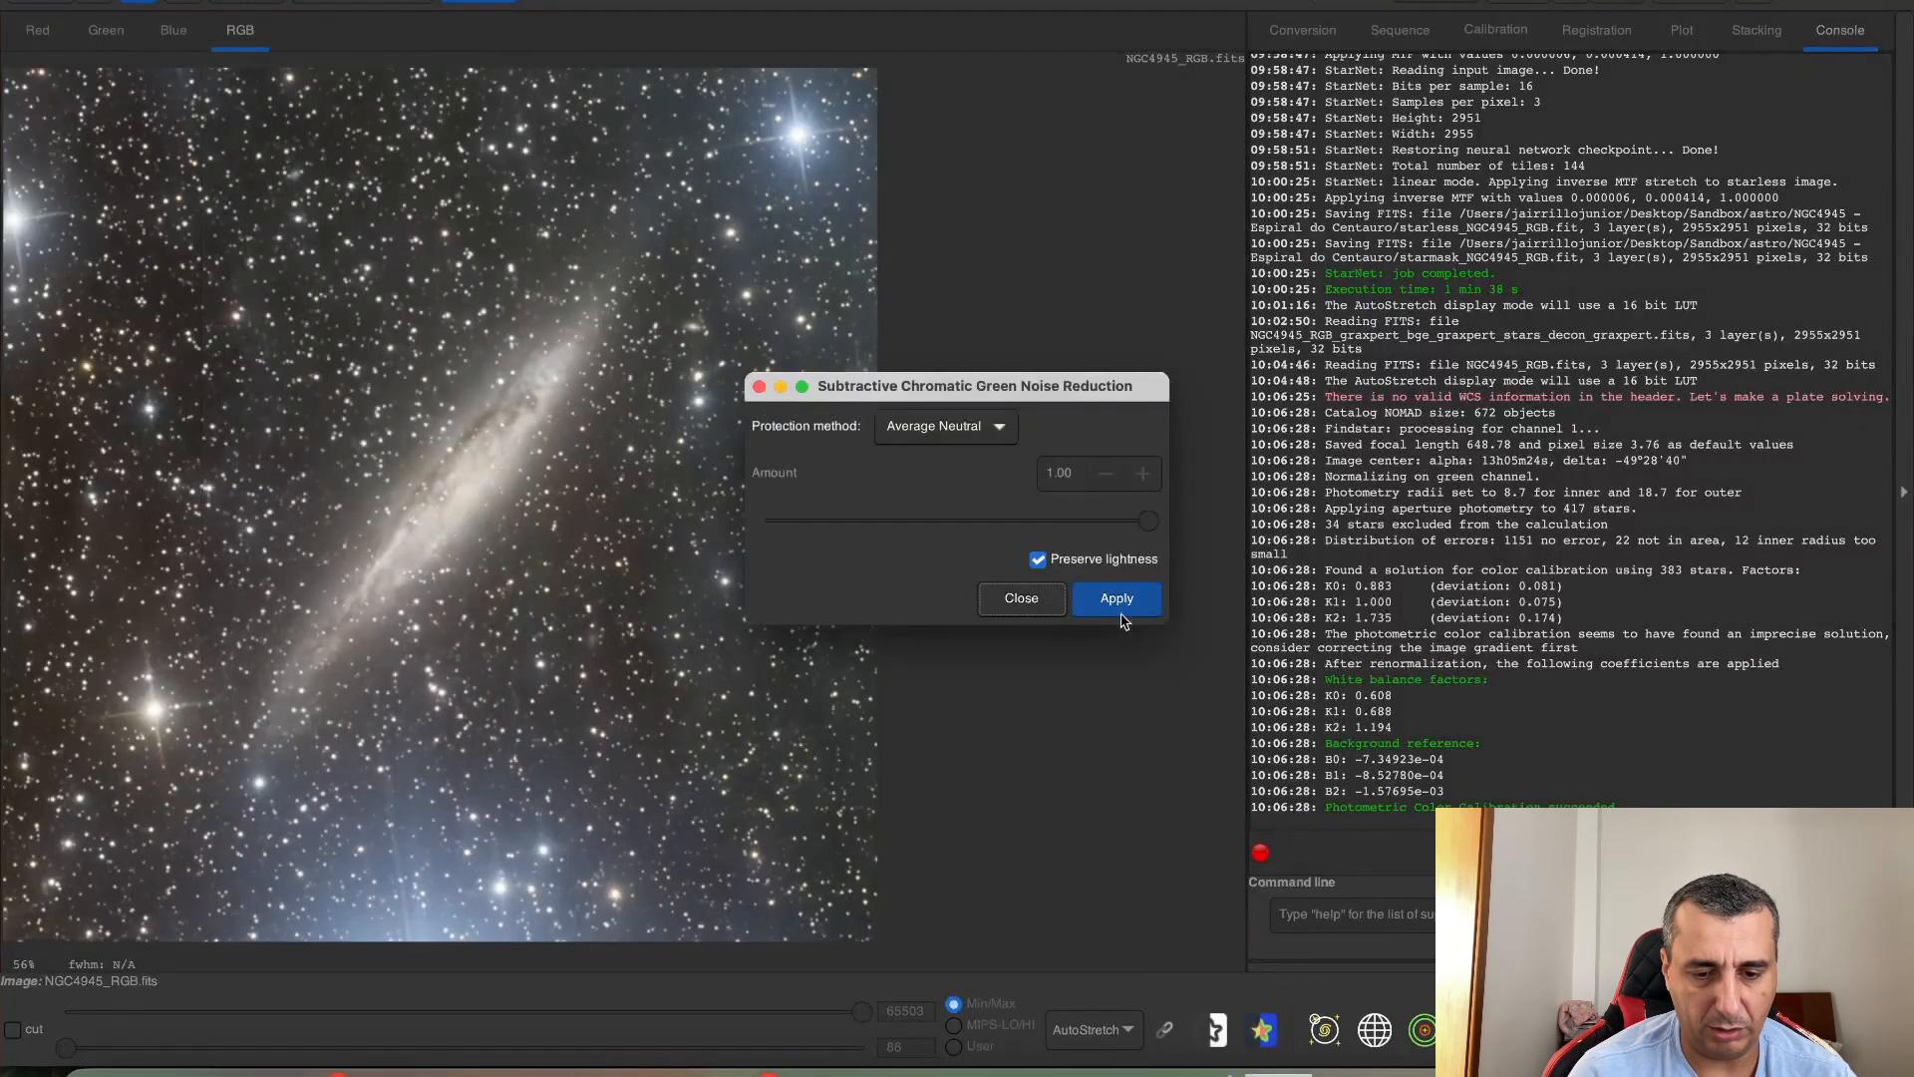
{"action": "left_click", "coordinate": [1116, 599]}
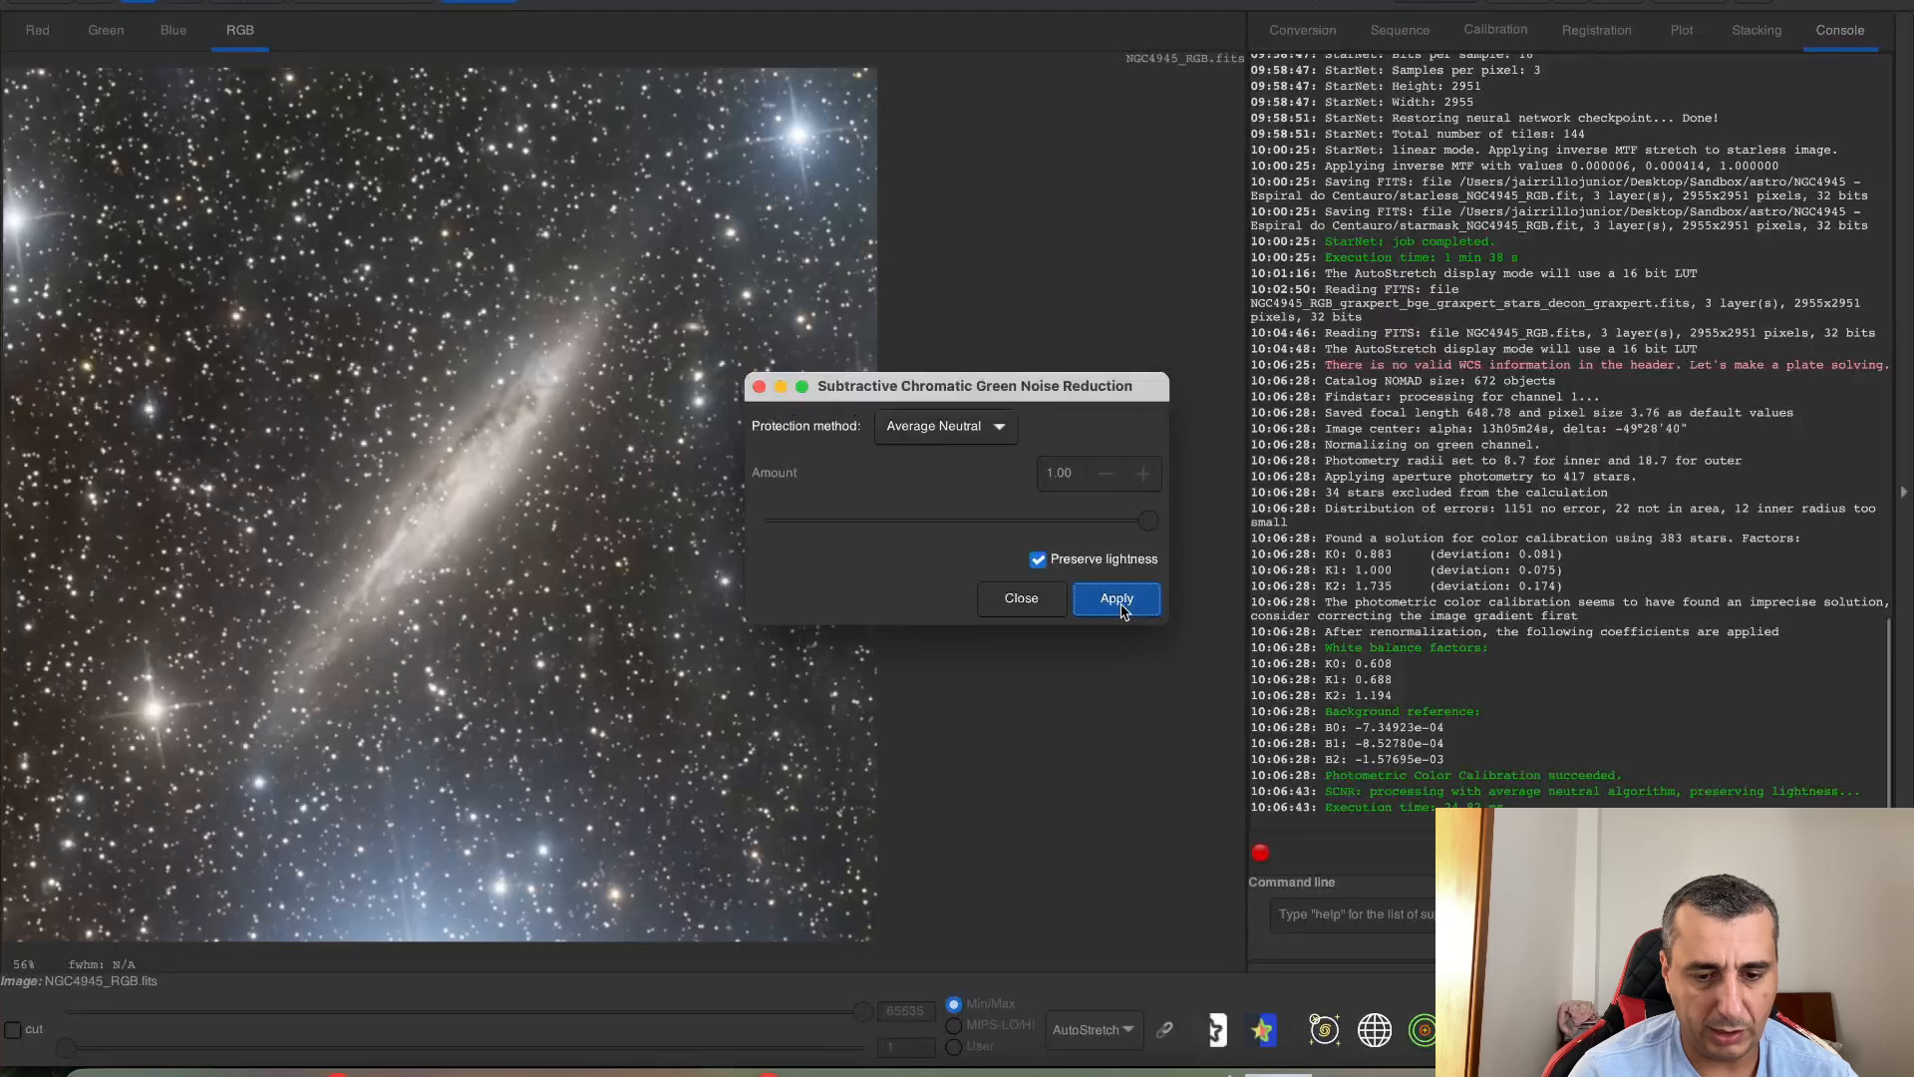
{"action": "left_click", "coordinate": [1025, 599]}
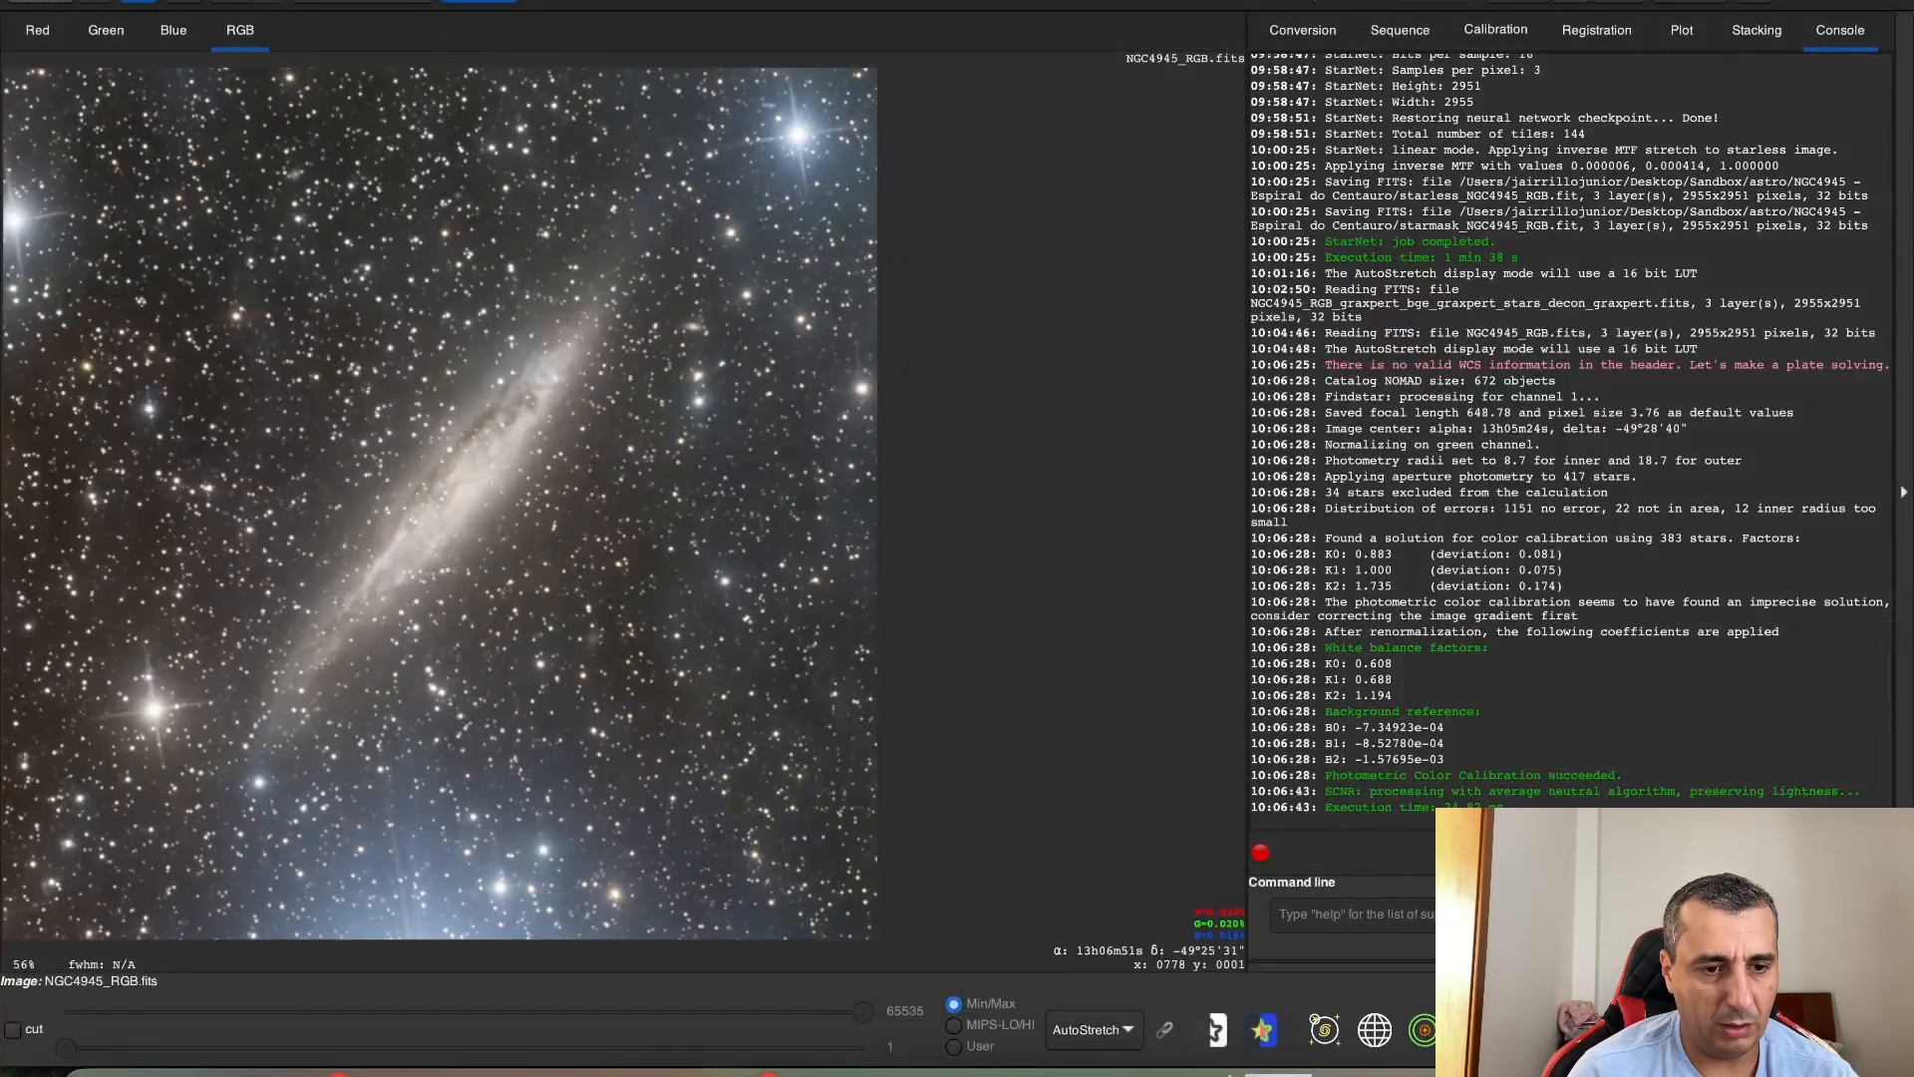
{"action": "left_click", "coordinate": [363, 3]}
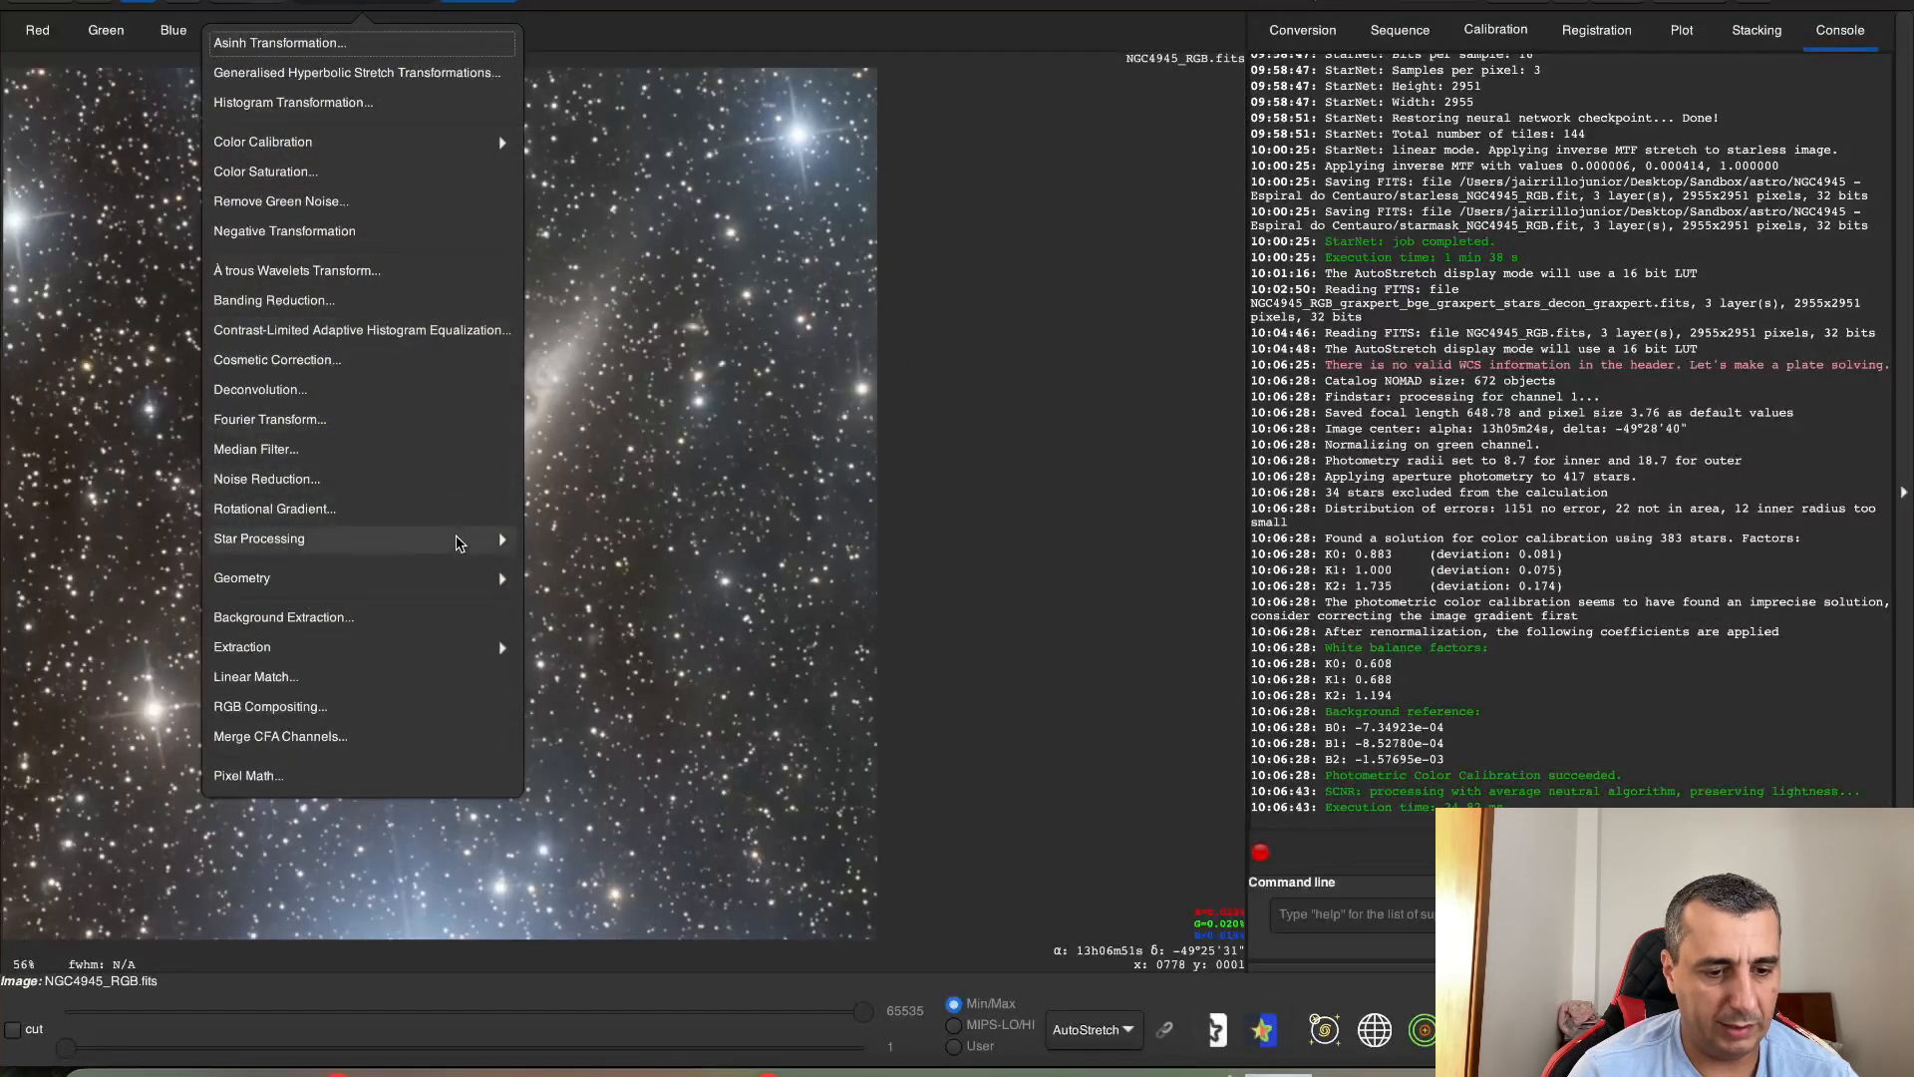
{"action": "left_click", "coordinate": [455, 540]}
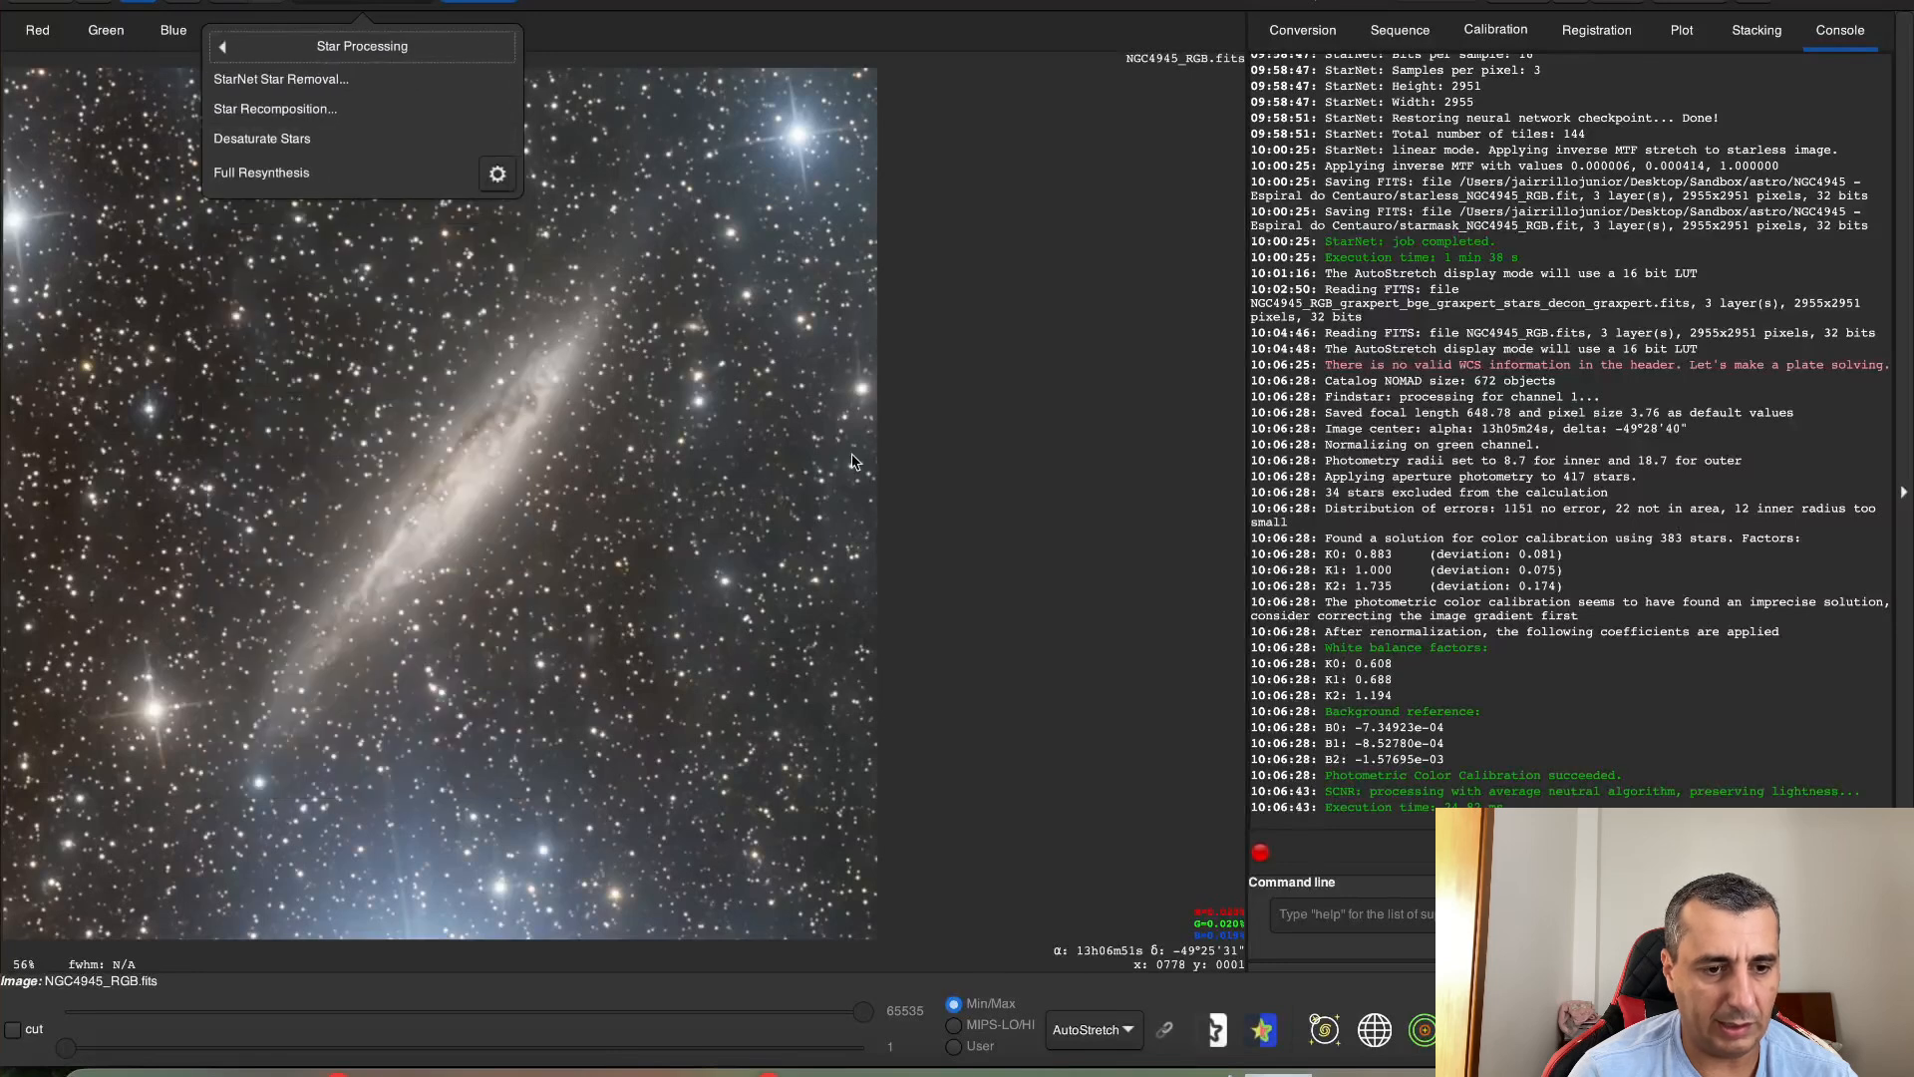
{"action": "left_click", "coordinate": [984, 559]}
Set the display mode to Linear and run StarNet Star Removal with linear pre-stretch and star mask generation enabled
{"action": "left_click", "coordinate": [1092, 1029]}
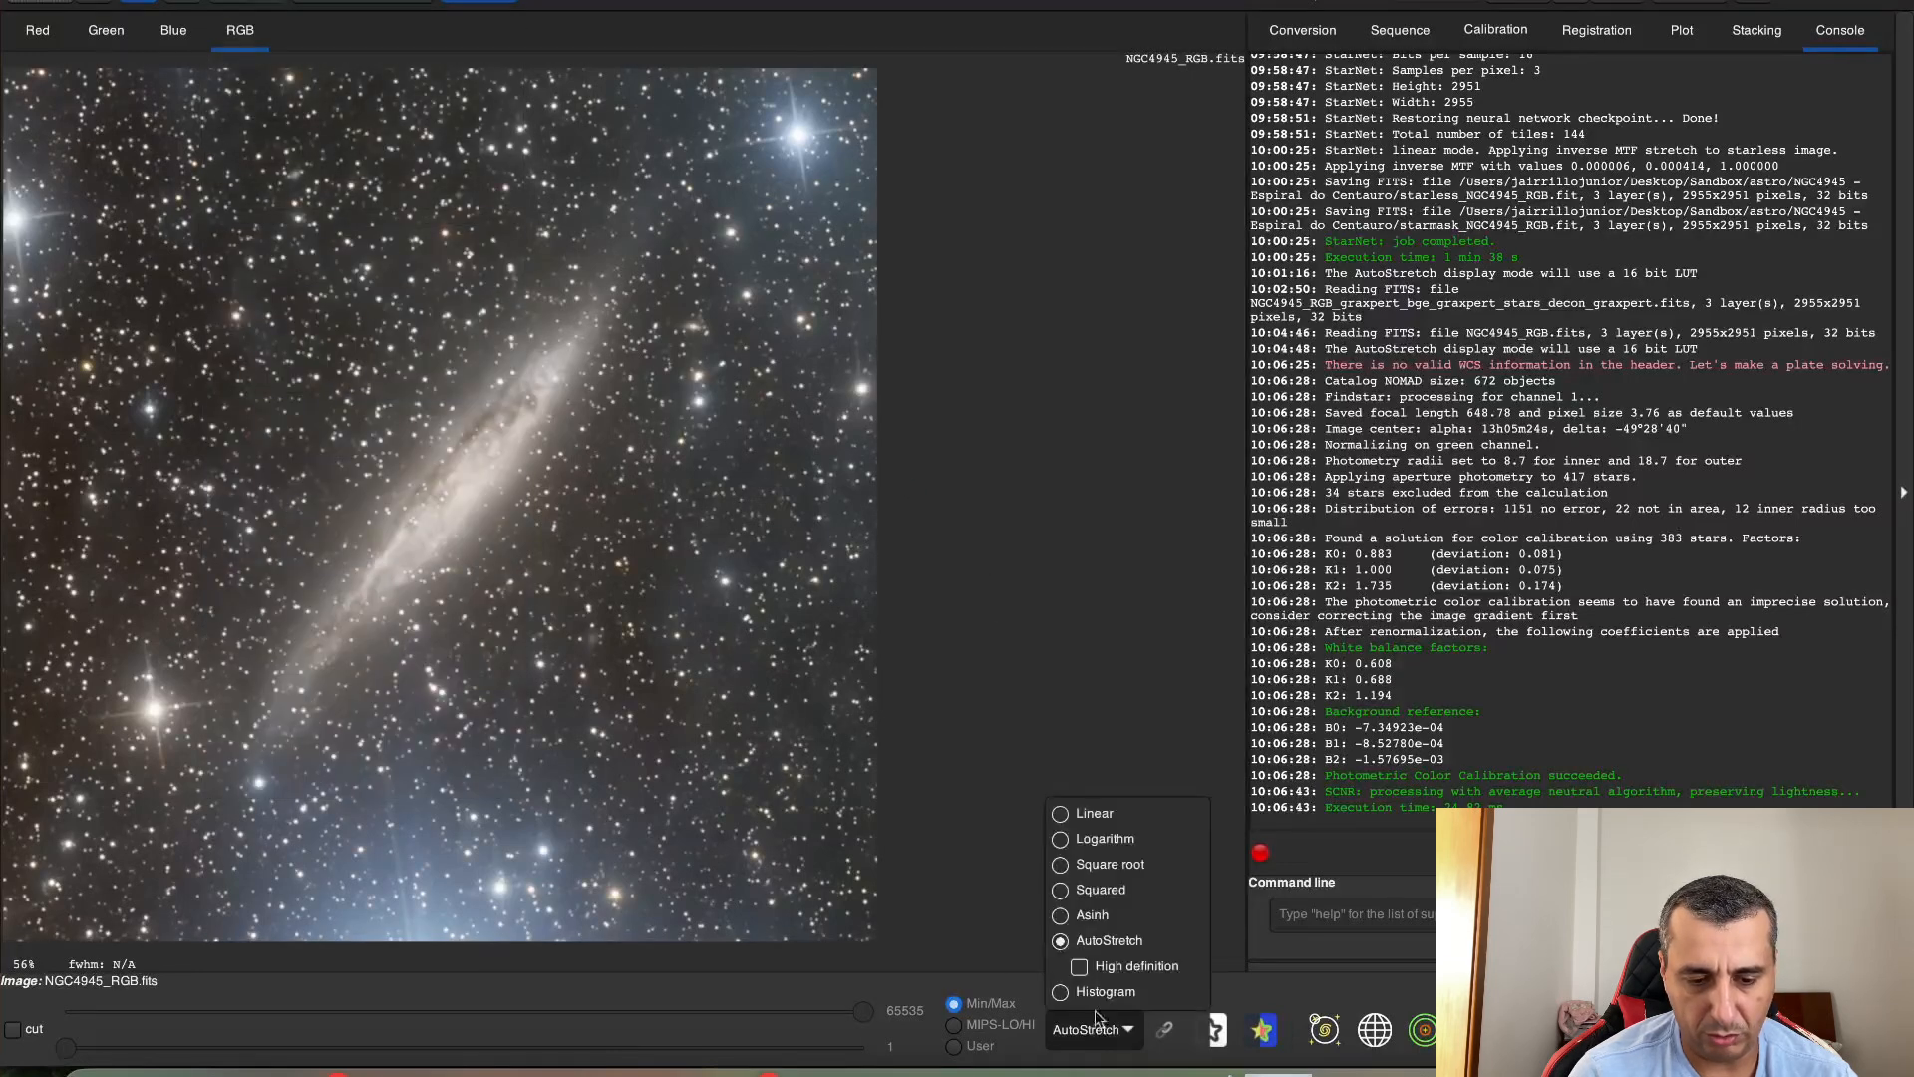
{"action": "left_click", "coordinate": [1097, 822]}
{"action": "left_click", "coordinate": [363, 3]}
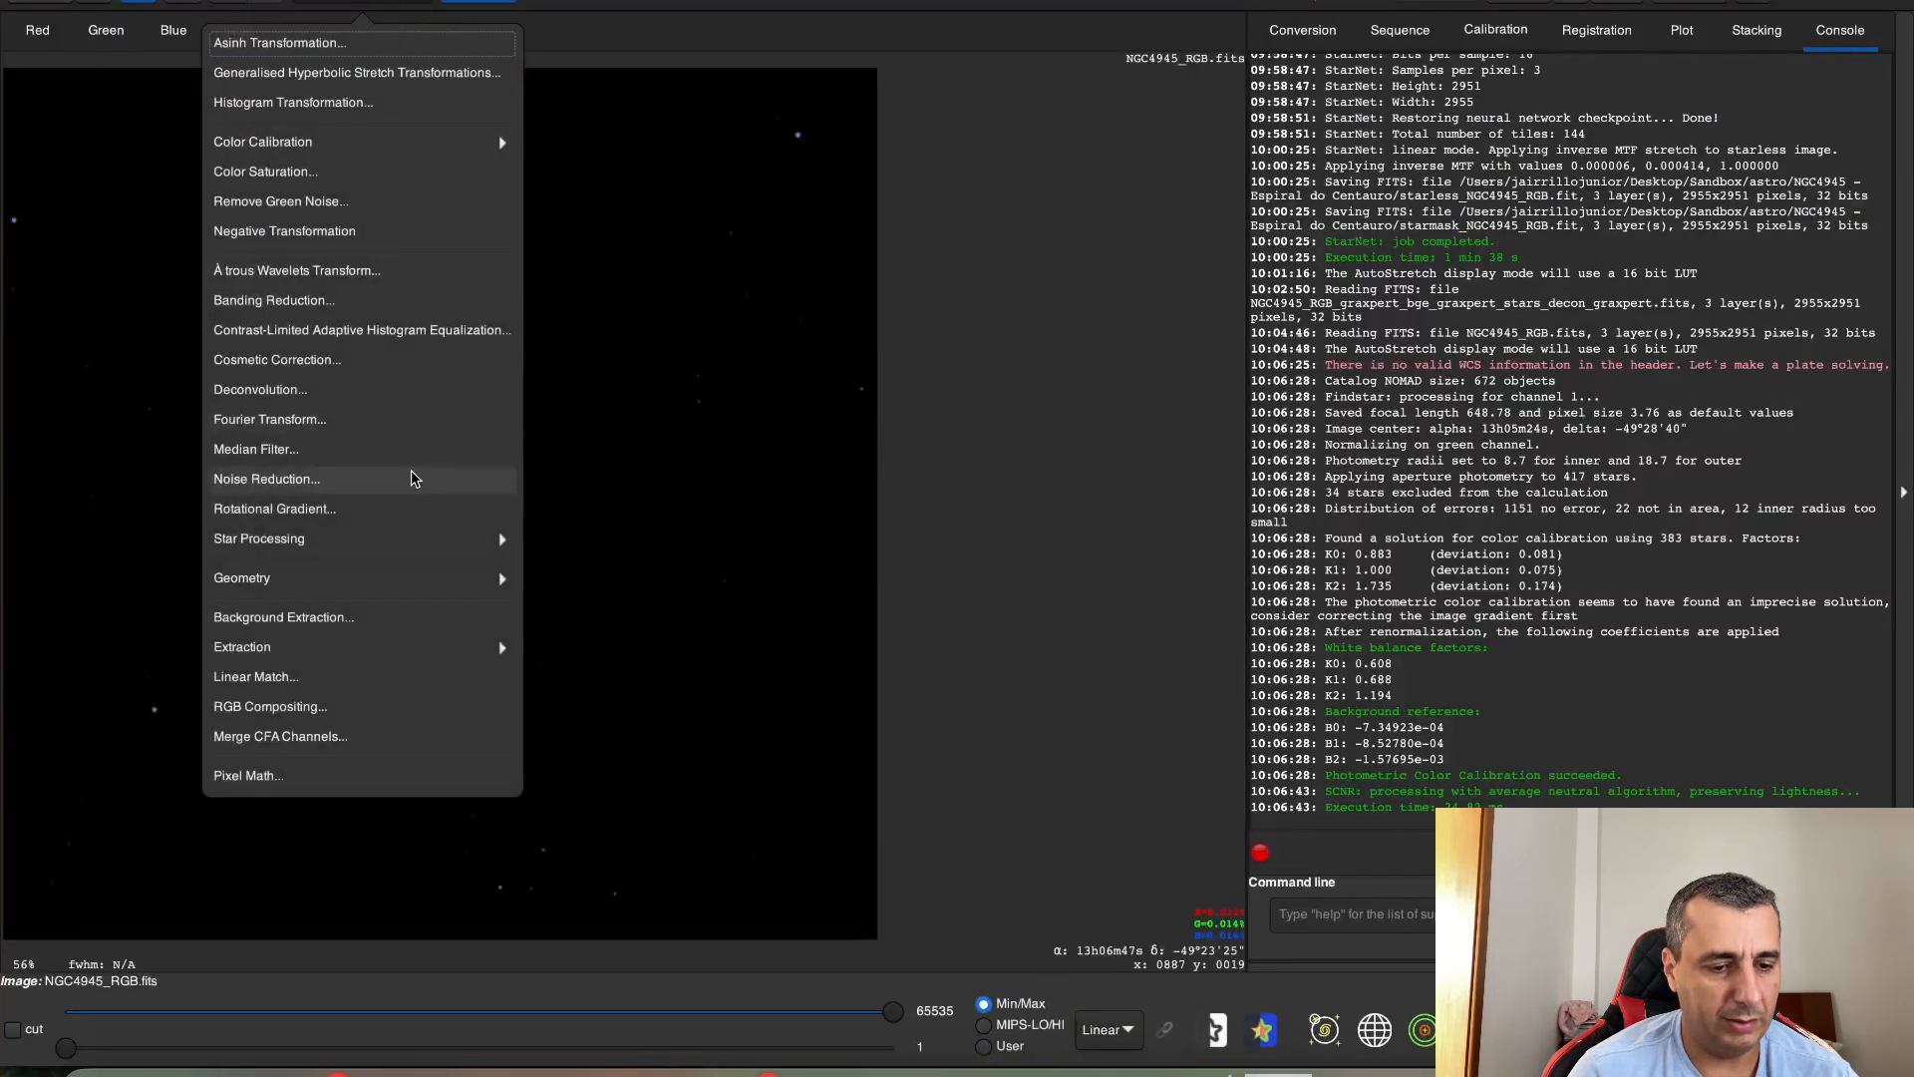
{"action": "left_click", "coordinate": [419, 539]}
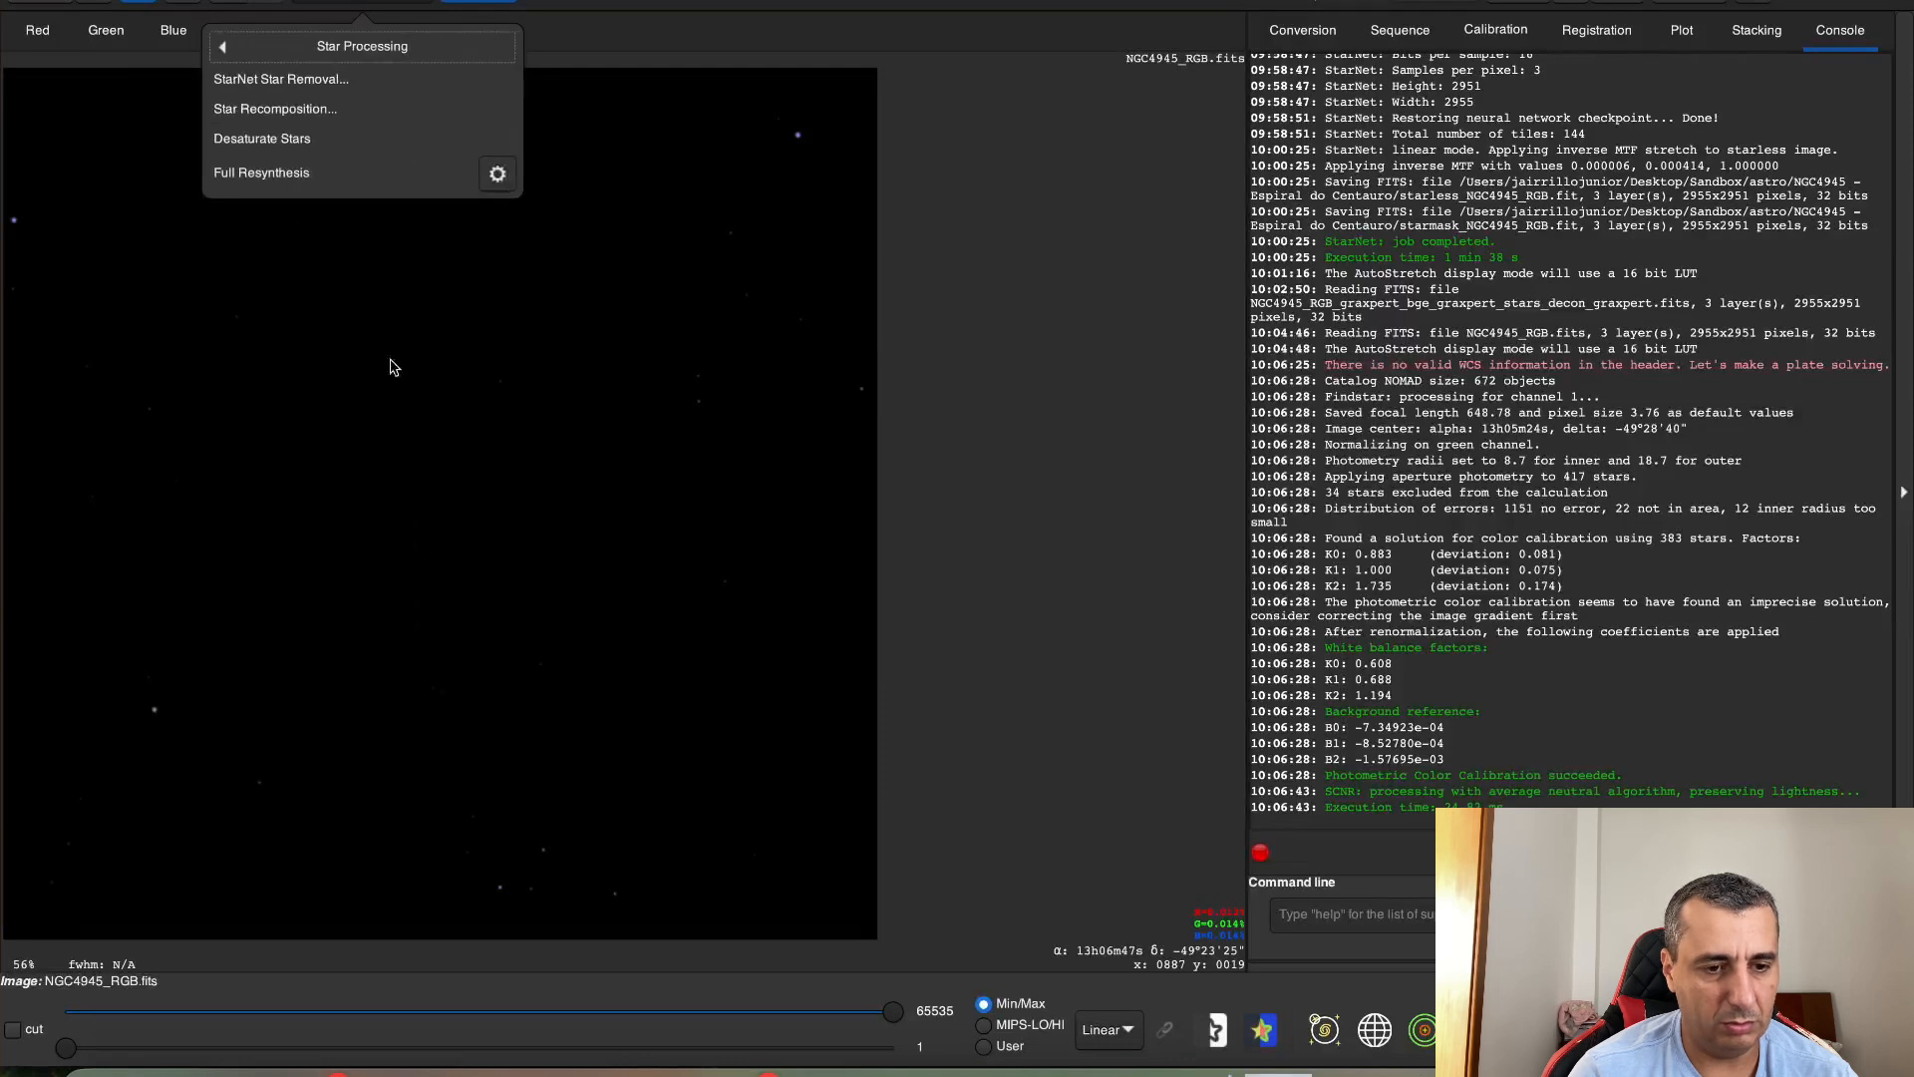
{"action": "left_click", "coordinate": [332, 87]}
{"action": "left_click", "coordinate": [810, 423]}
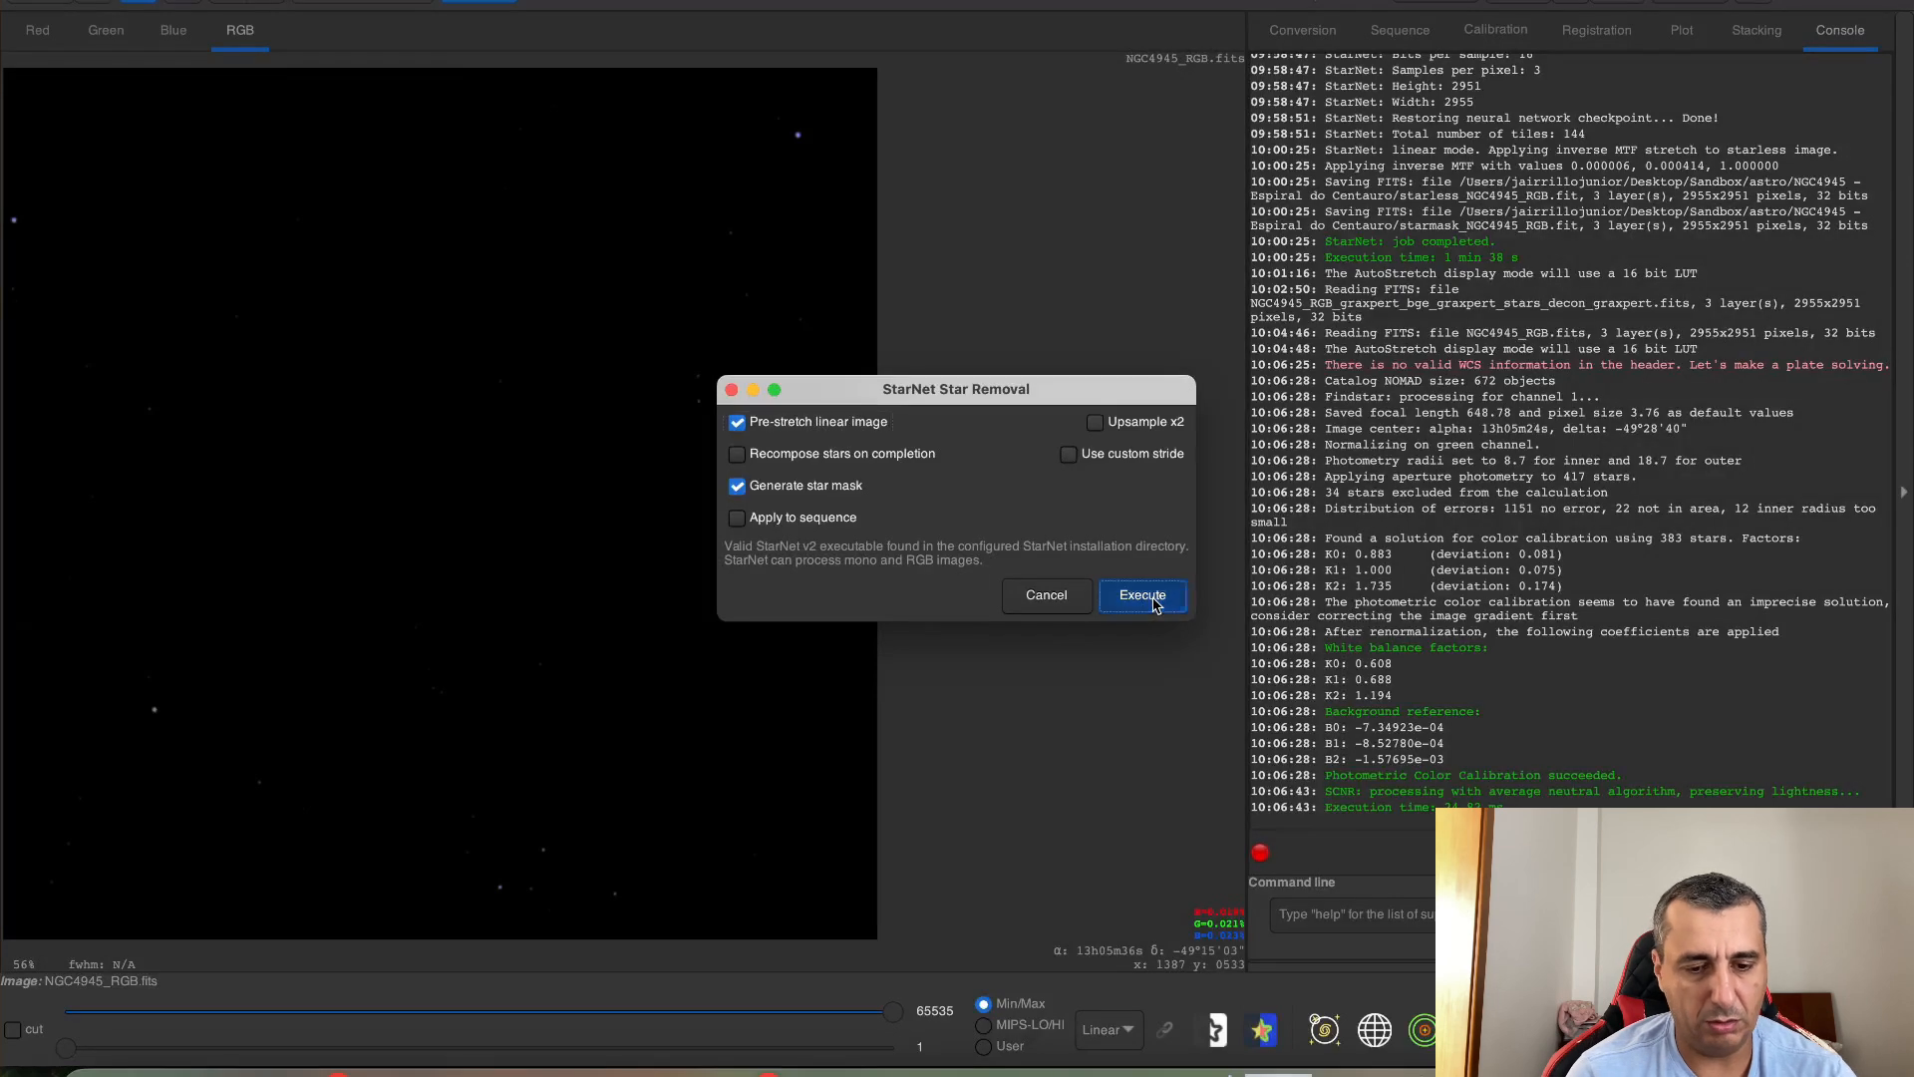
{"action": "left_click", "coordinate": [1146, 598]}
Switch to Seti Astro Suite, close the Blemish Blaster window and return to Siril
{"action": "left_click", "coordinate": [1278, 1067]}
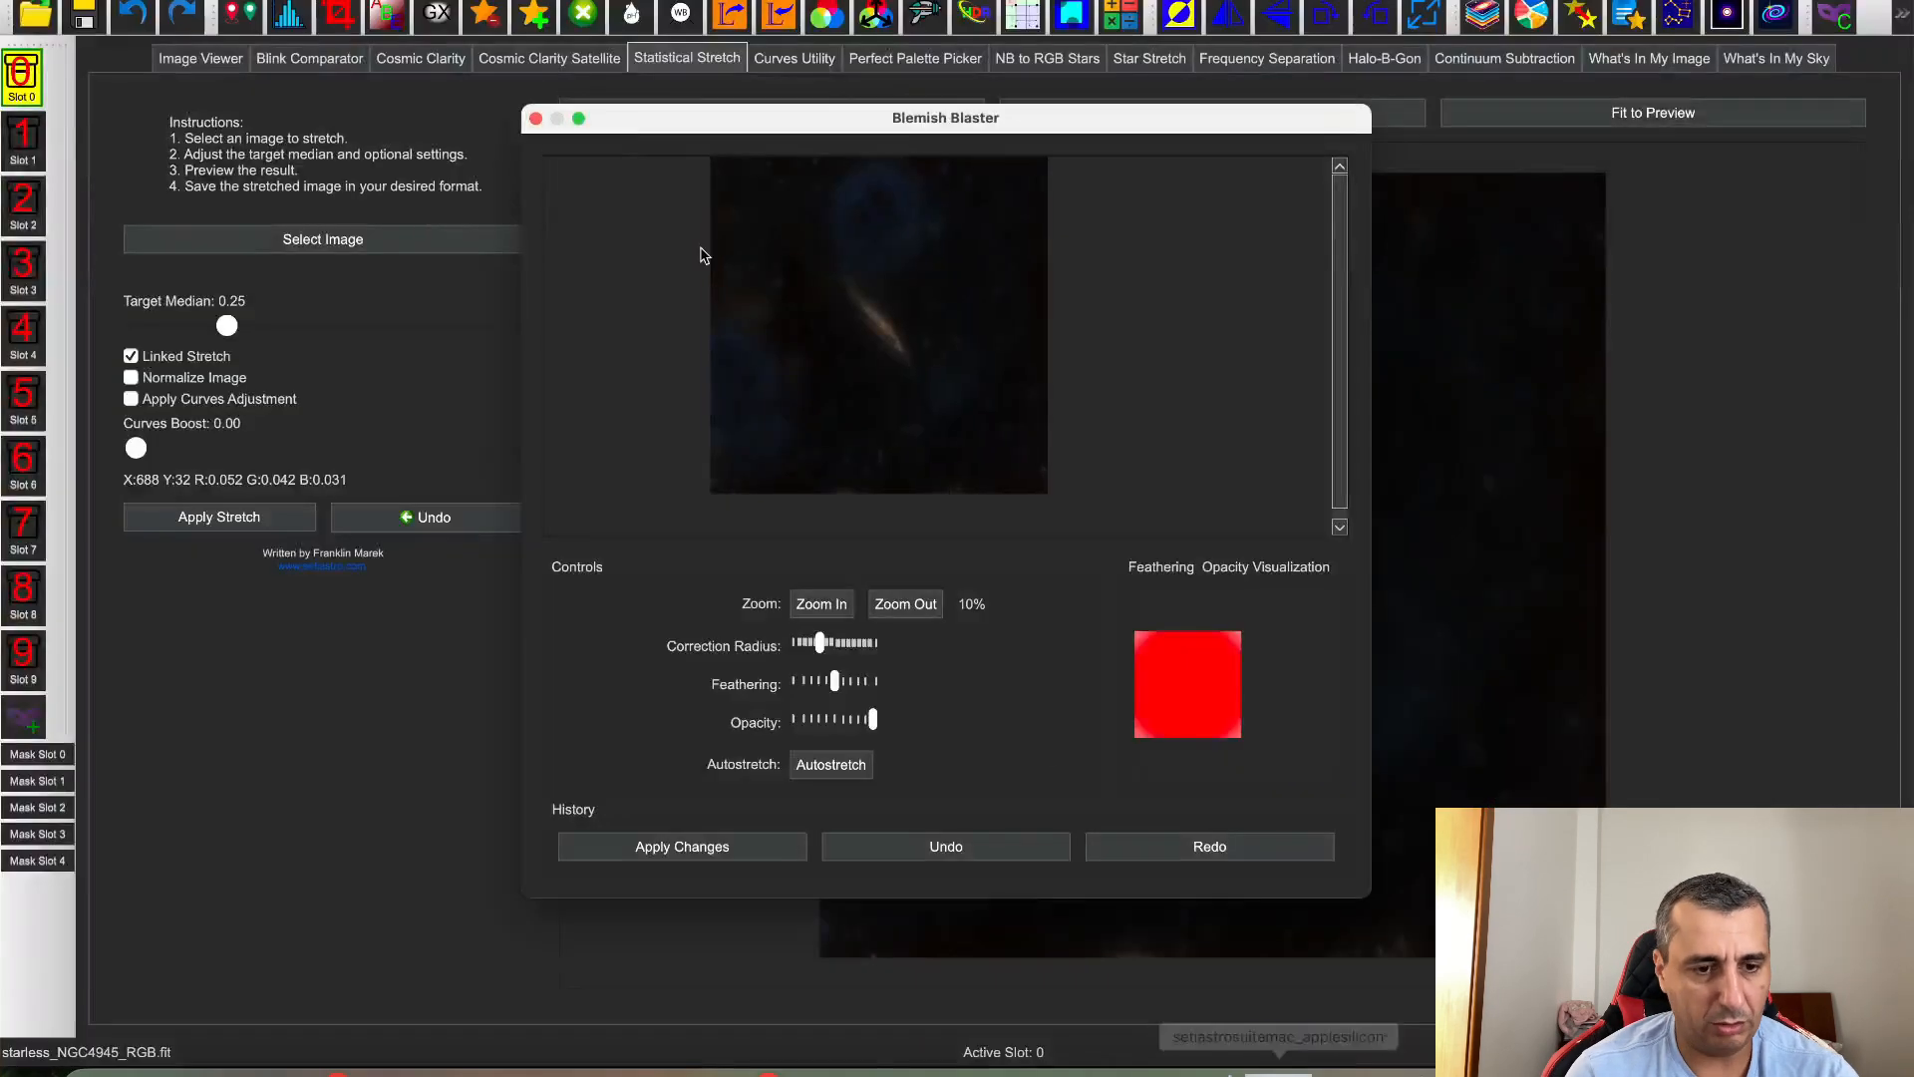
{"action": "left_click", "coordinate": [535, 118]}
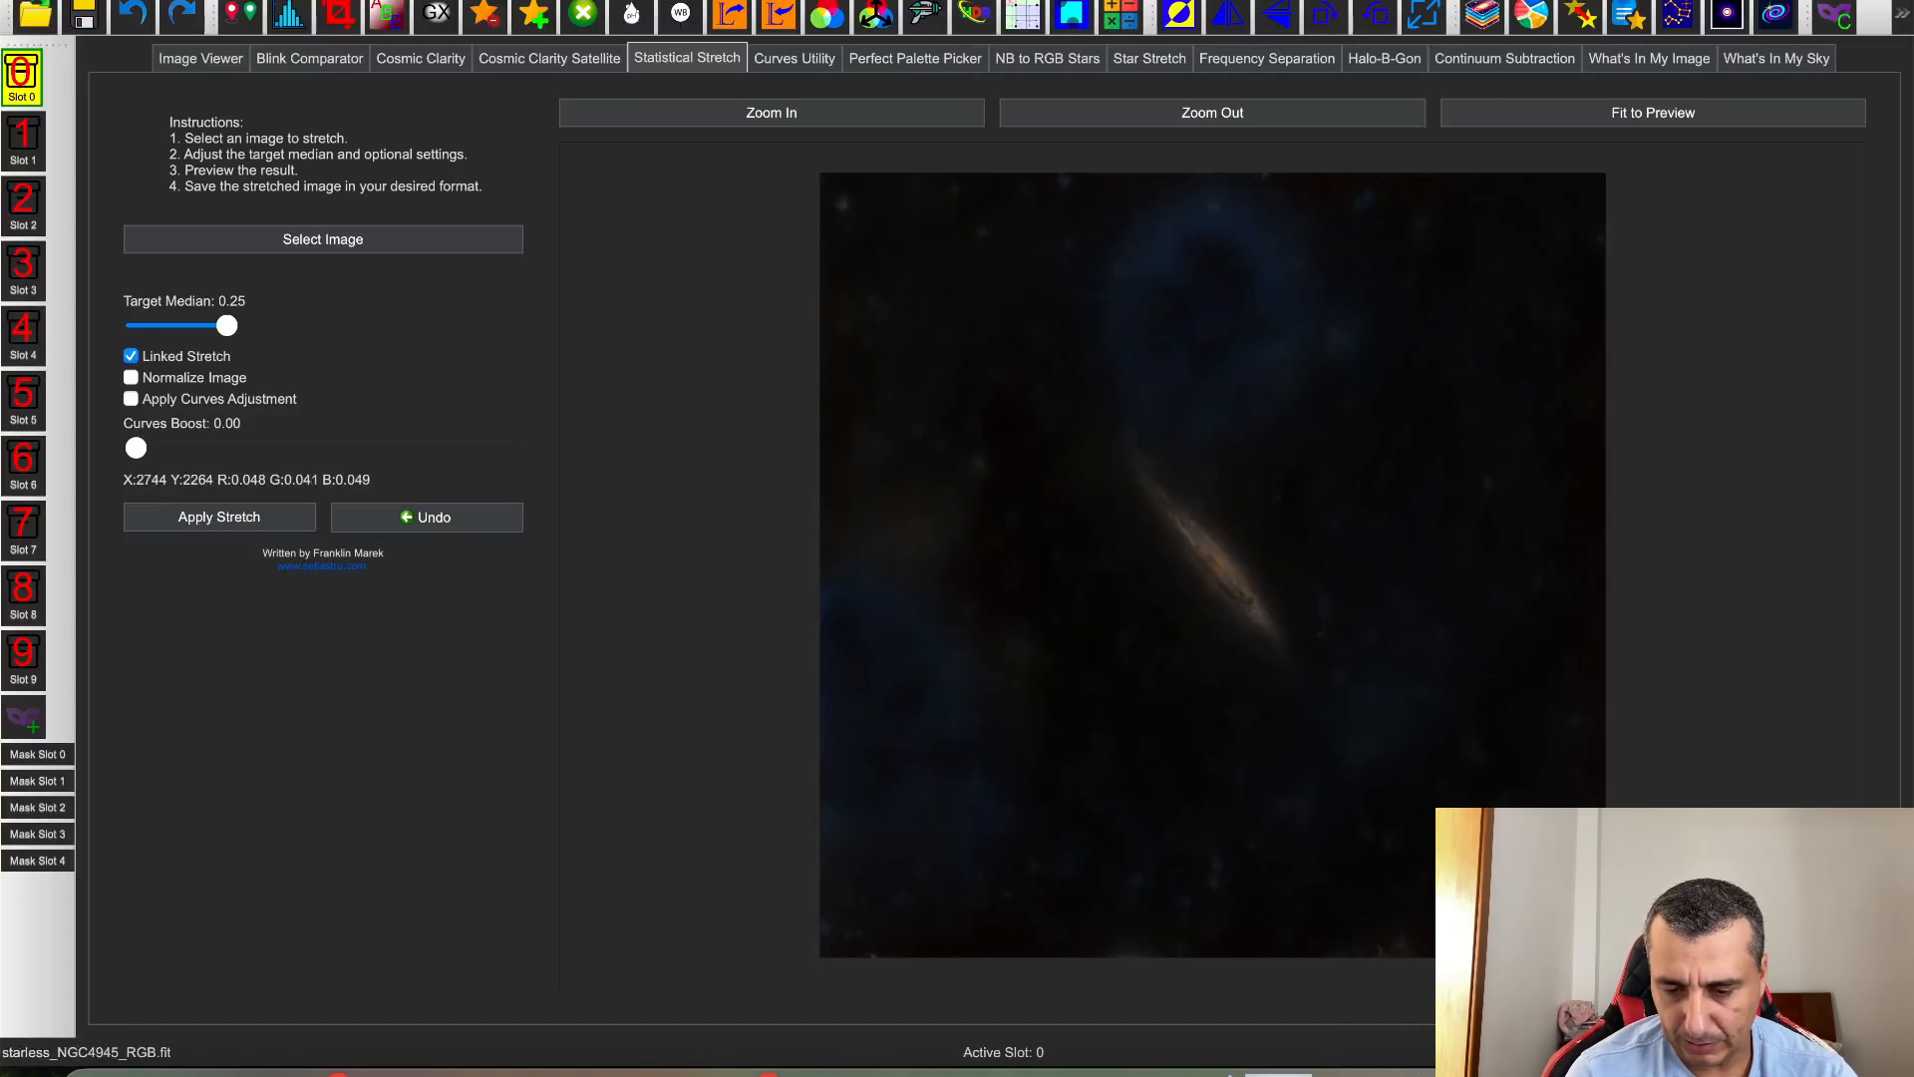
{"action": "left_click", "coordinate": [1347, 1065]}
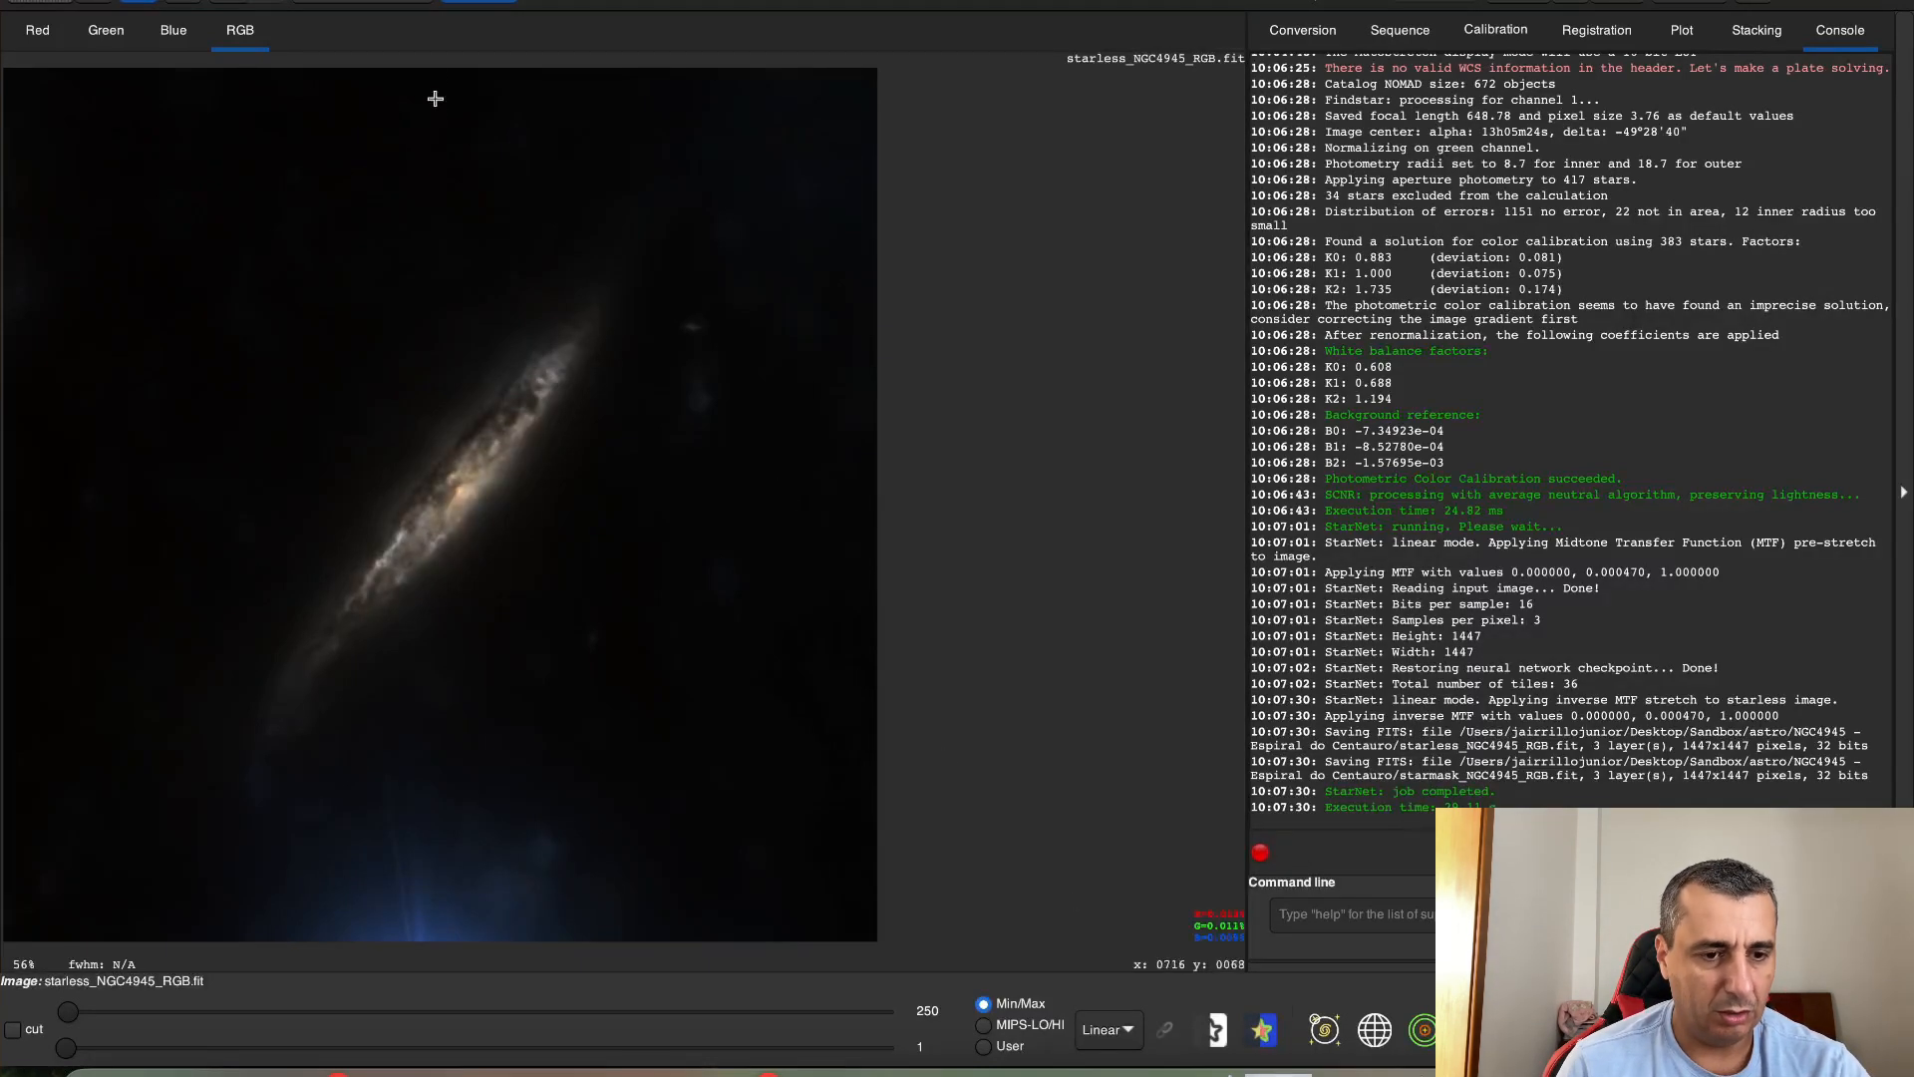
Open Generalised Hyperbolic Stretch on the starless image and preview independent channel values with a stretch factor of about 5.16
{"action": "left_click", "coordinate": [425, 3]}
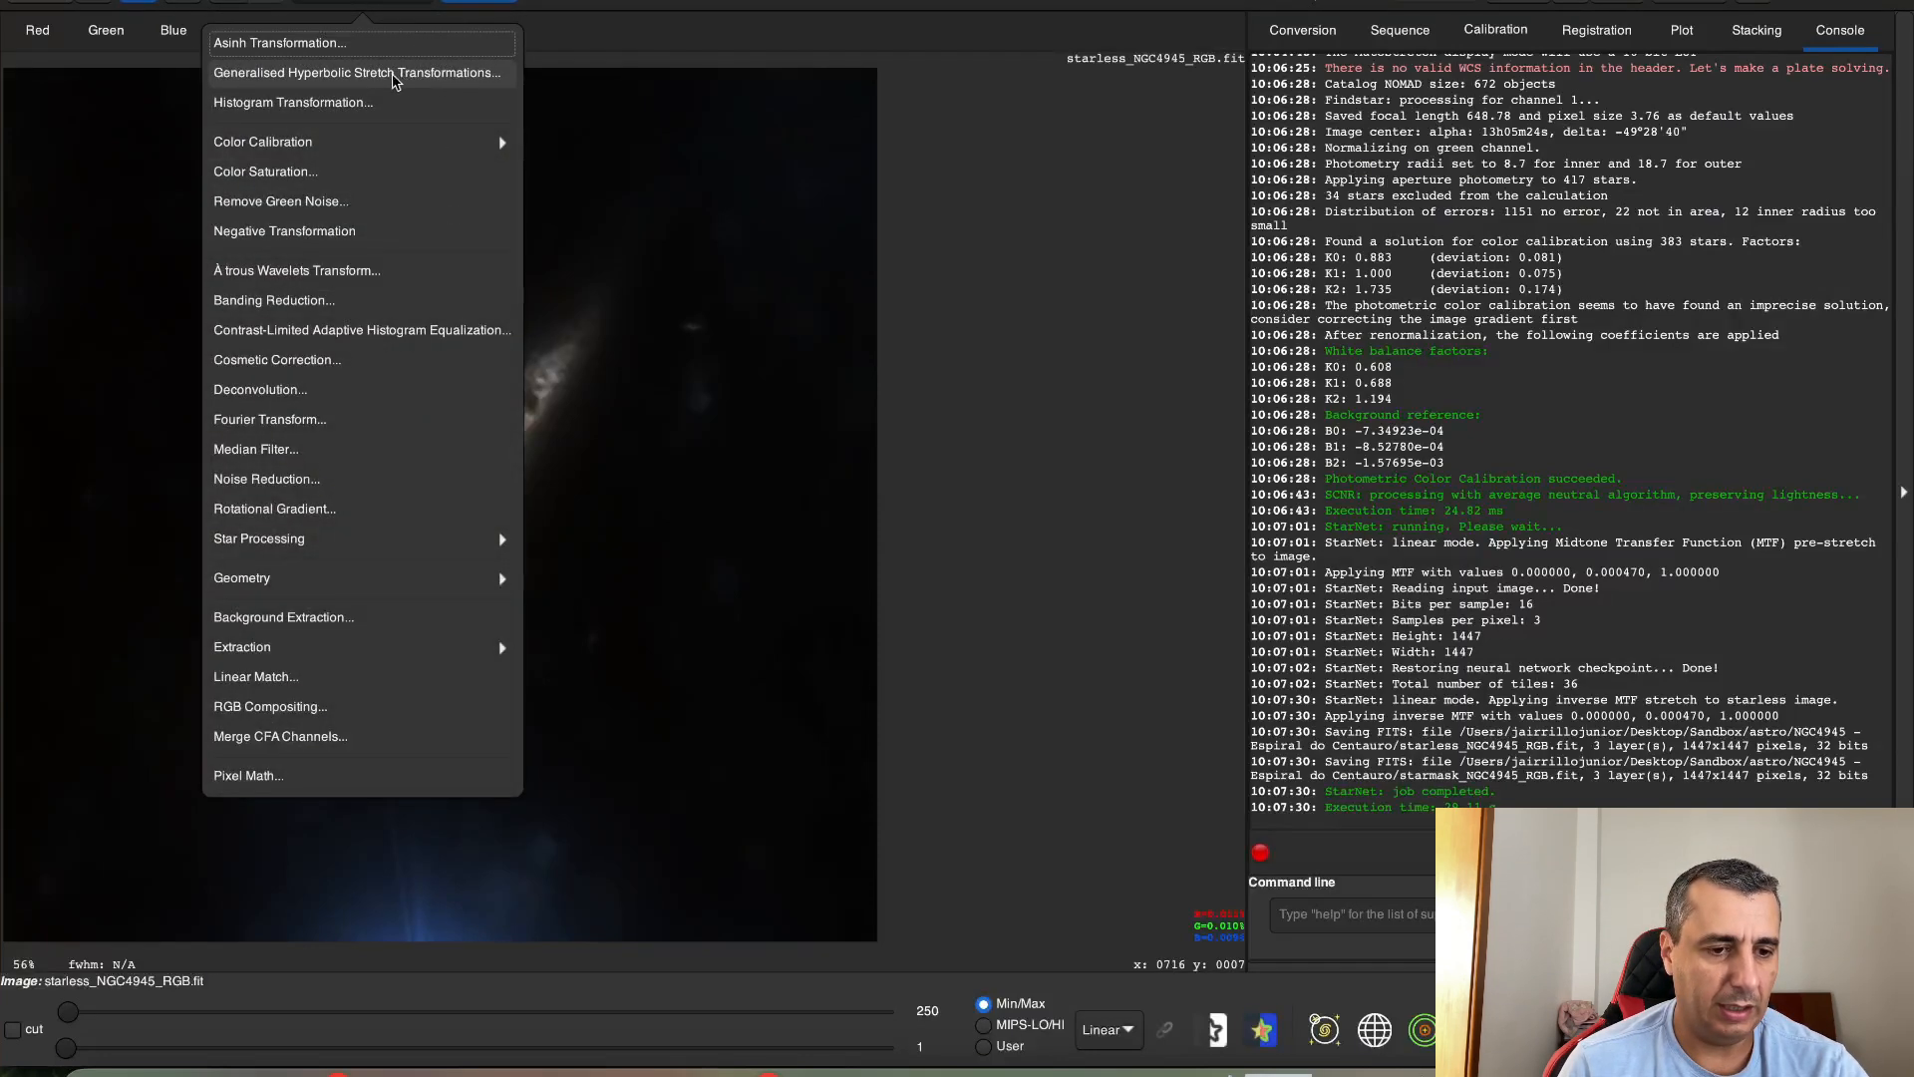
{"action": "left_click", "coordinate": [384, 74]}
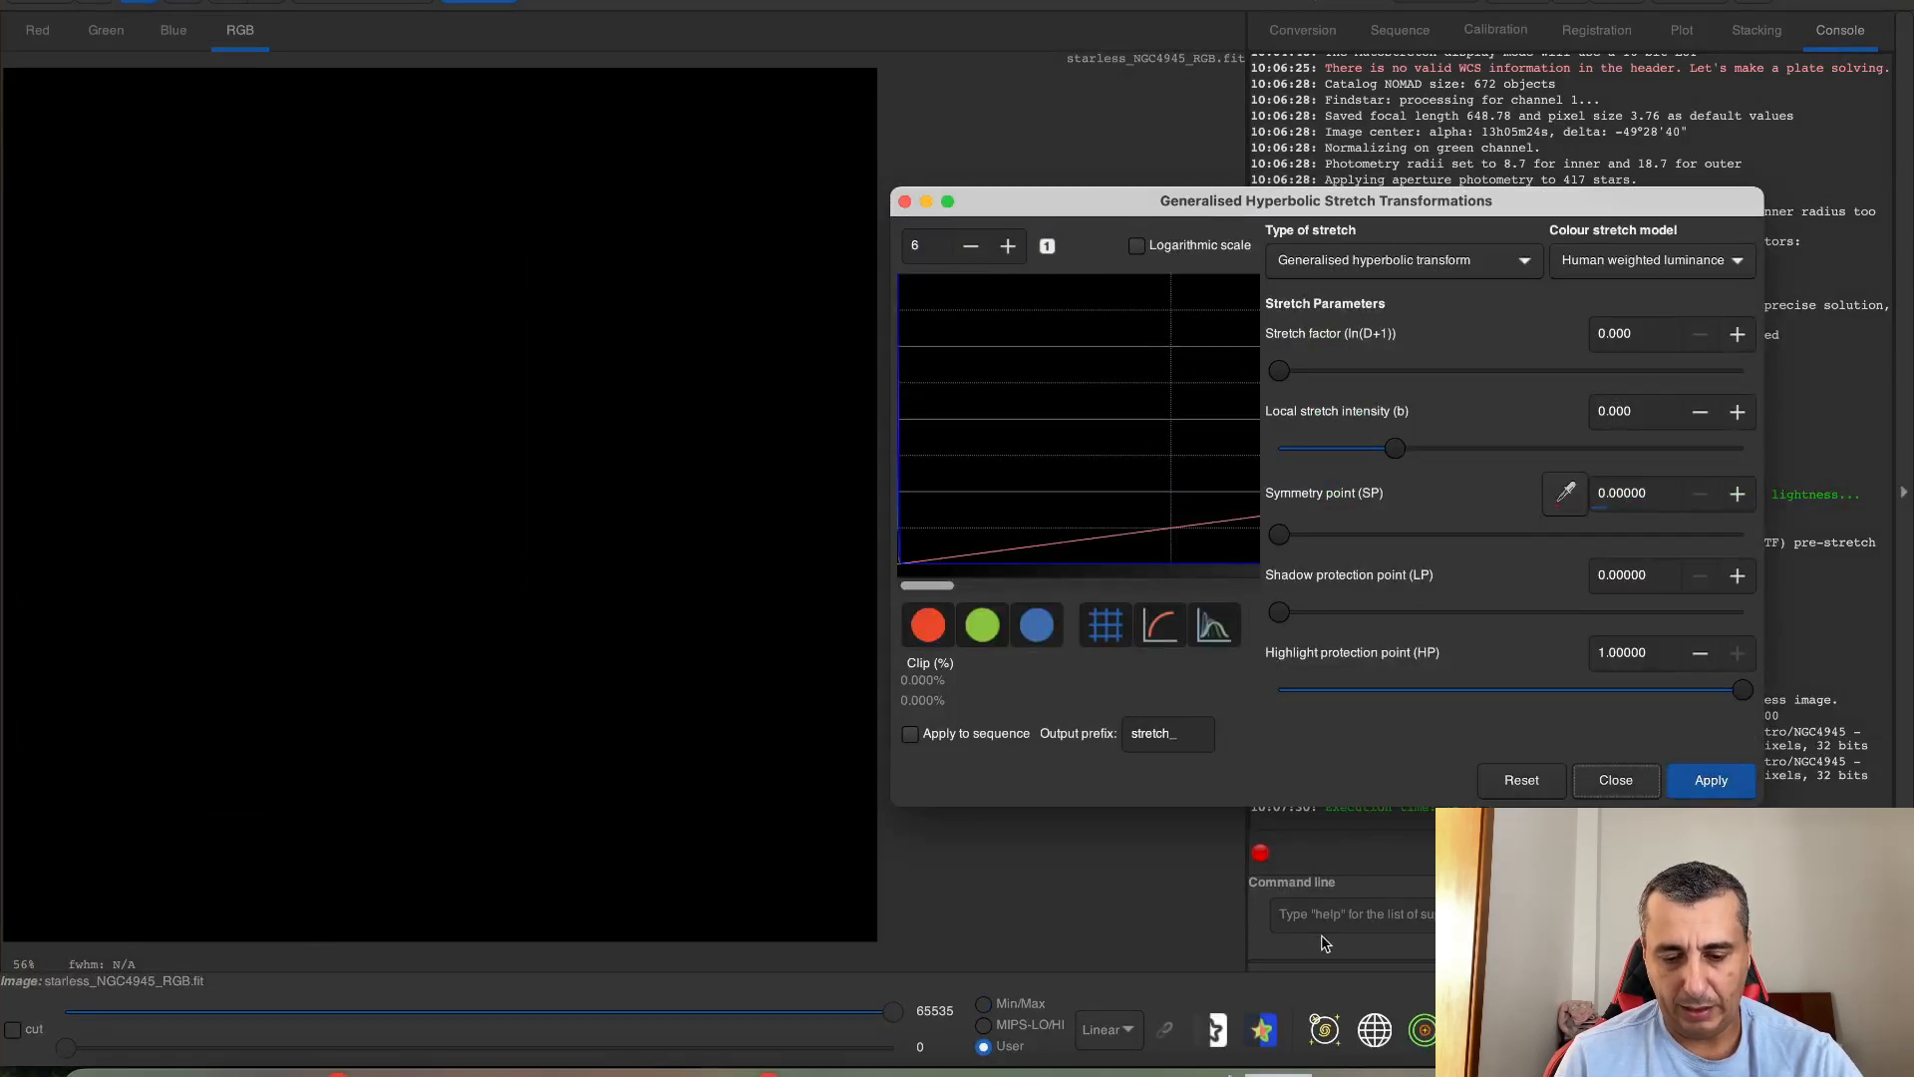
{"action": "left_click", "coordinate": [1278, 1069]}
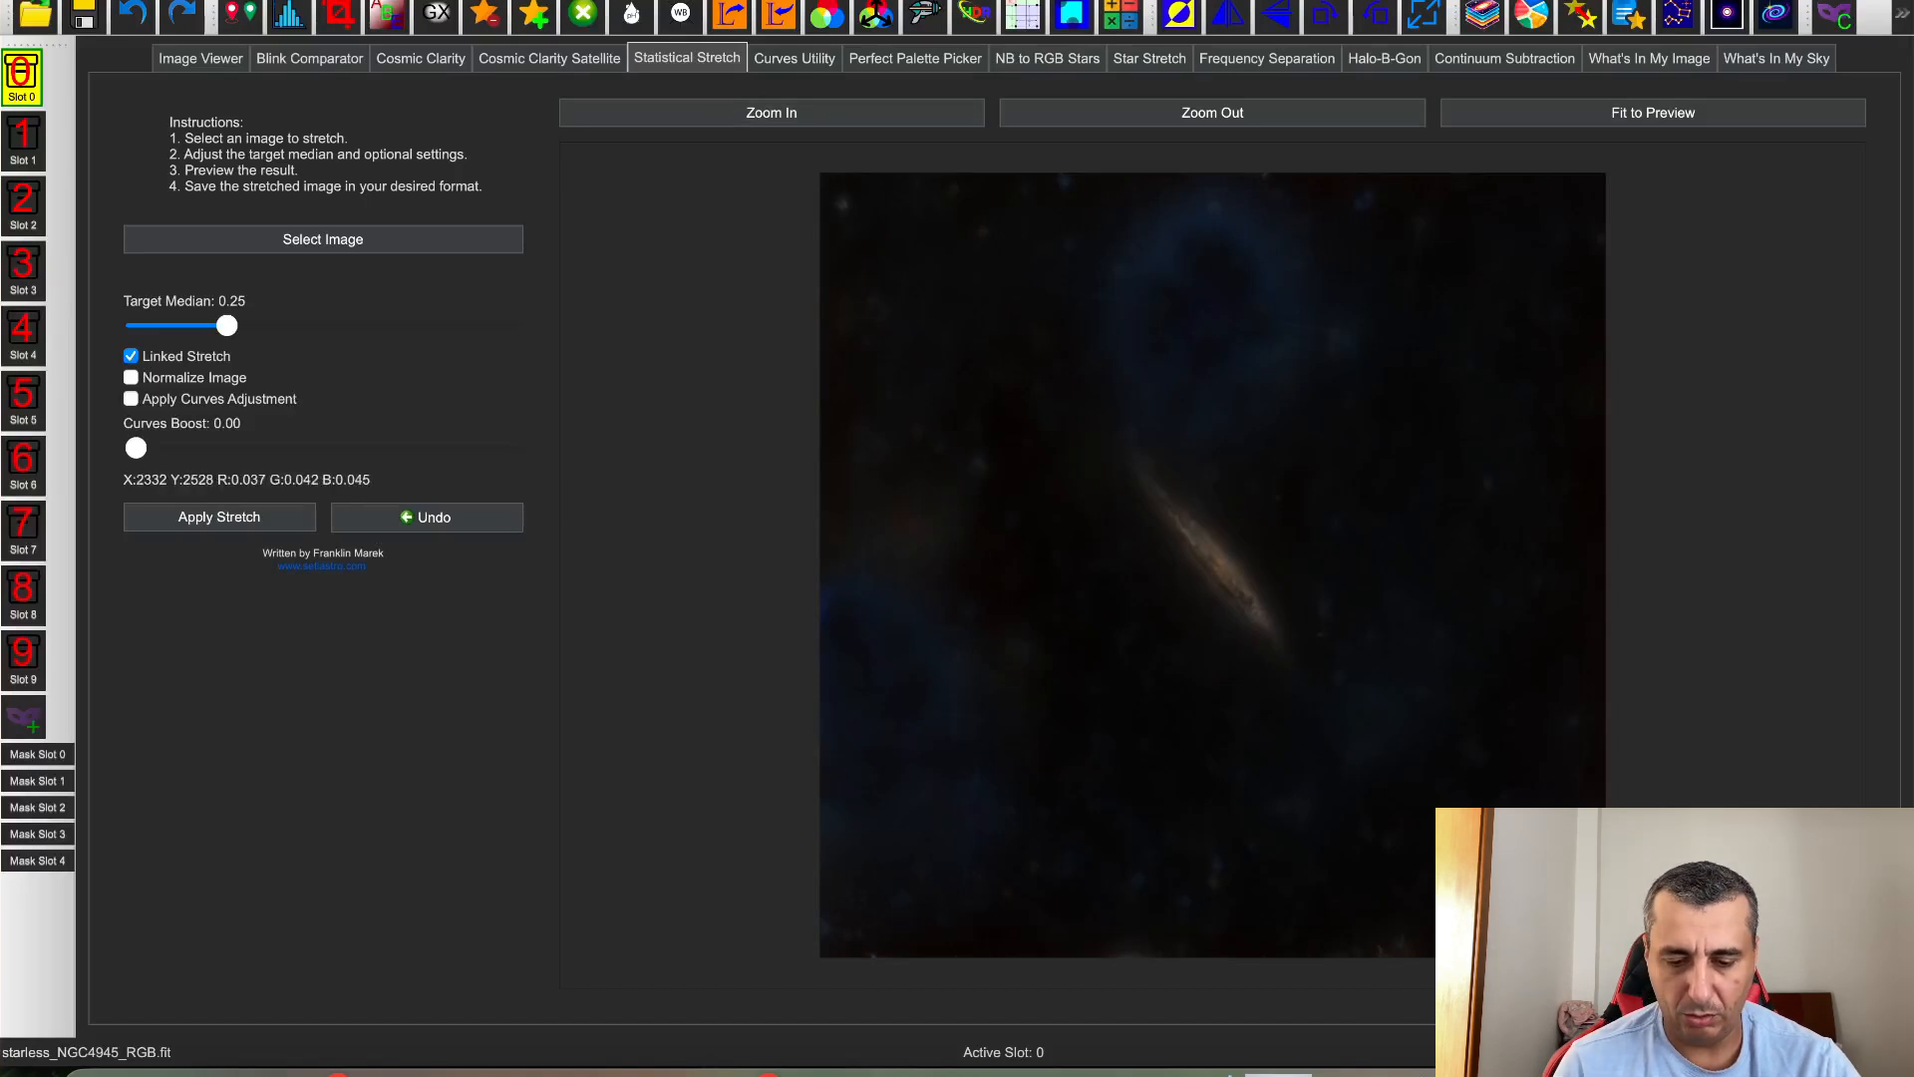
{"action": "left_click", "coordinate": [1351, 1037]}
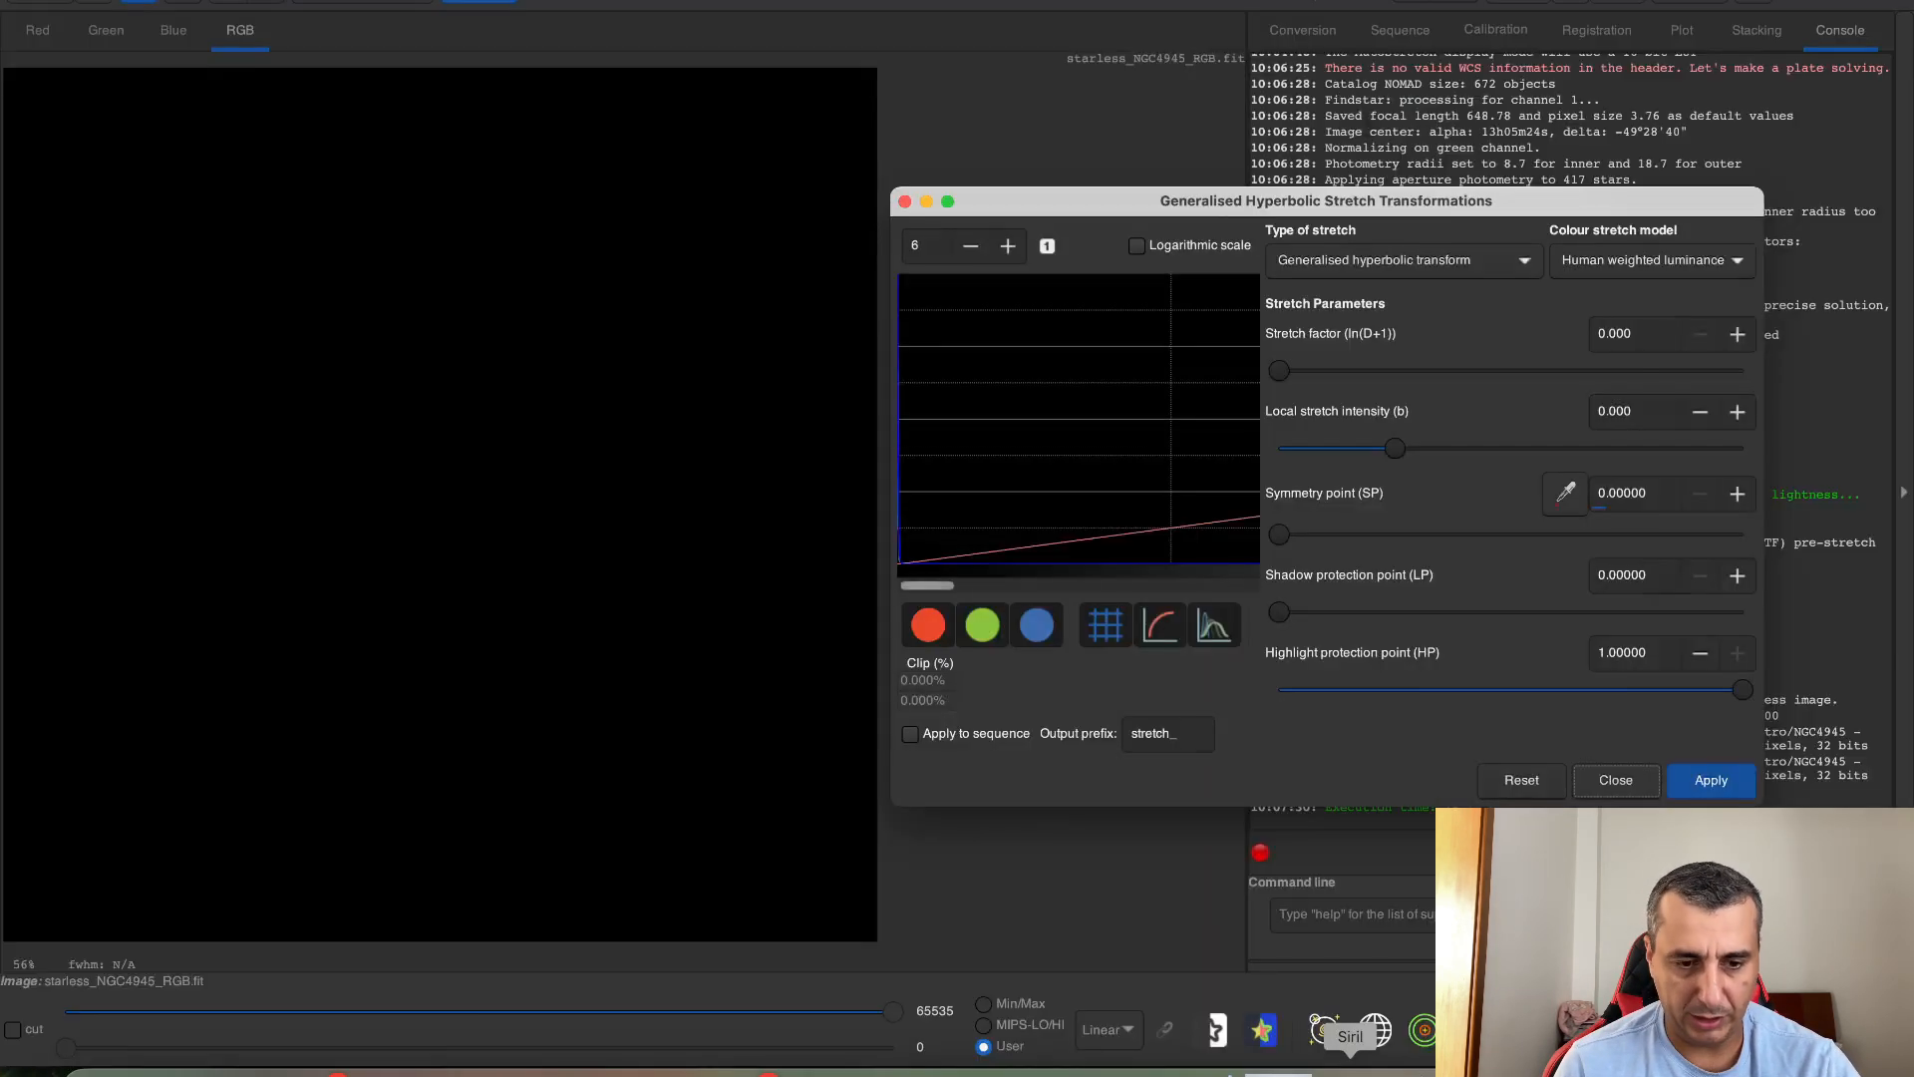
{"action": "left_click", "coordinate": [1587, 261]}
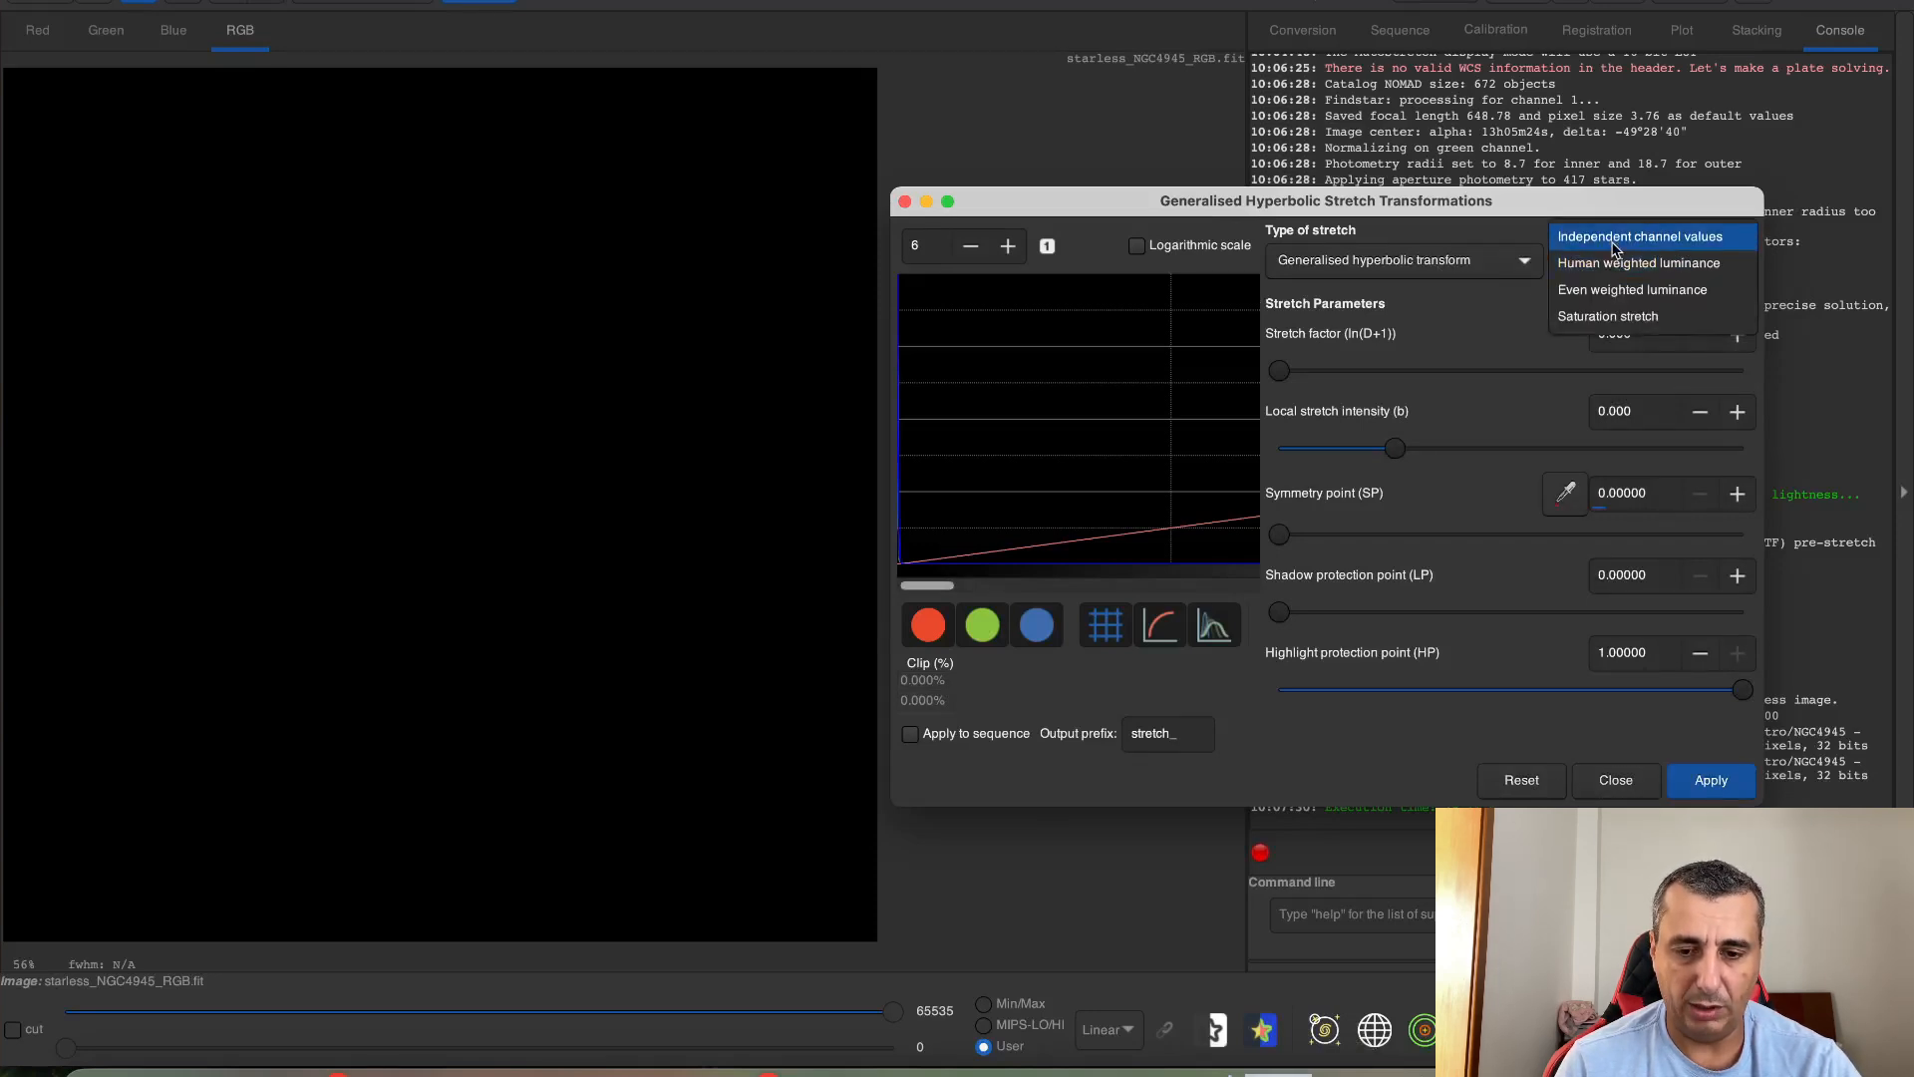
{"action": "left_click", "coordinate": [1615, 245]}
{"action": "left_click_drag", "start_coordinate": [1359, 192], "coordinate": [1416, 188]}
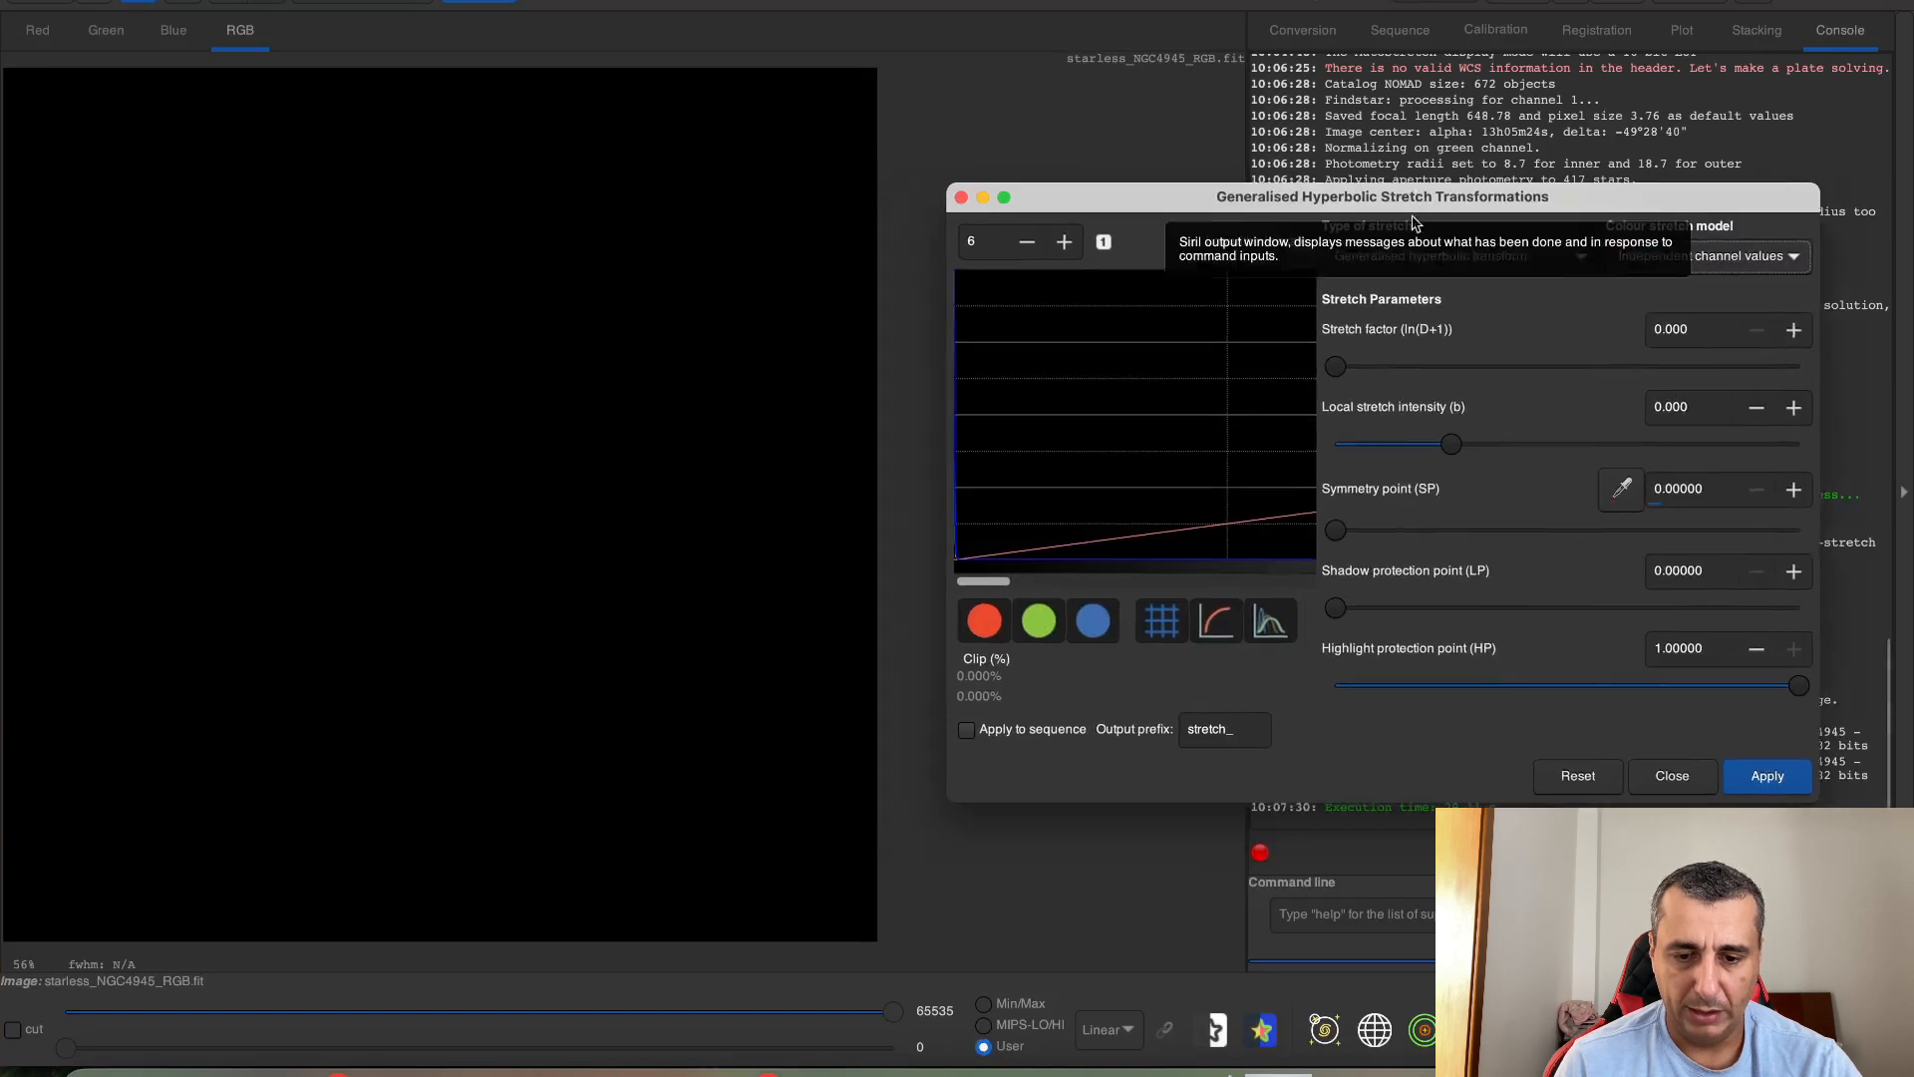
{"action": "left_click_drag", "start_coordinate": [1338, 367], "coordinate": [1578, 371]}
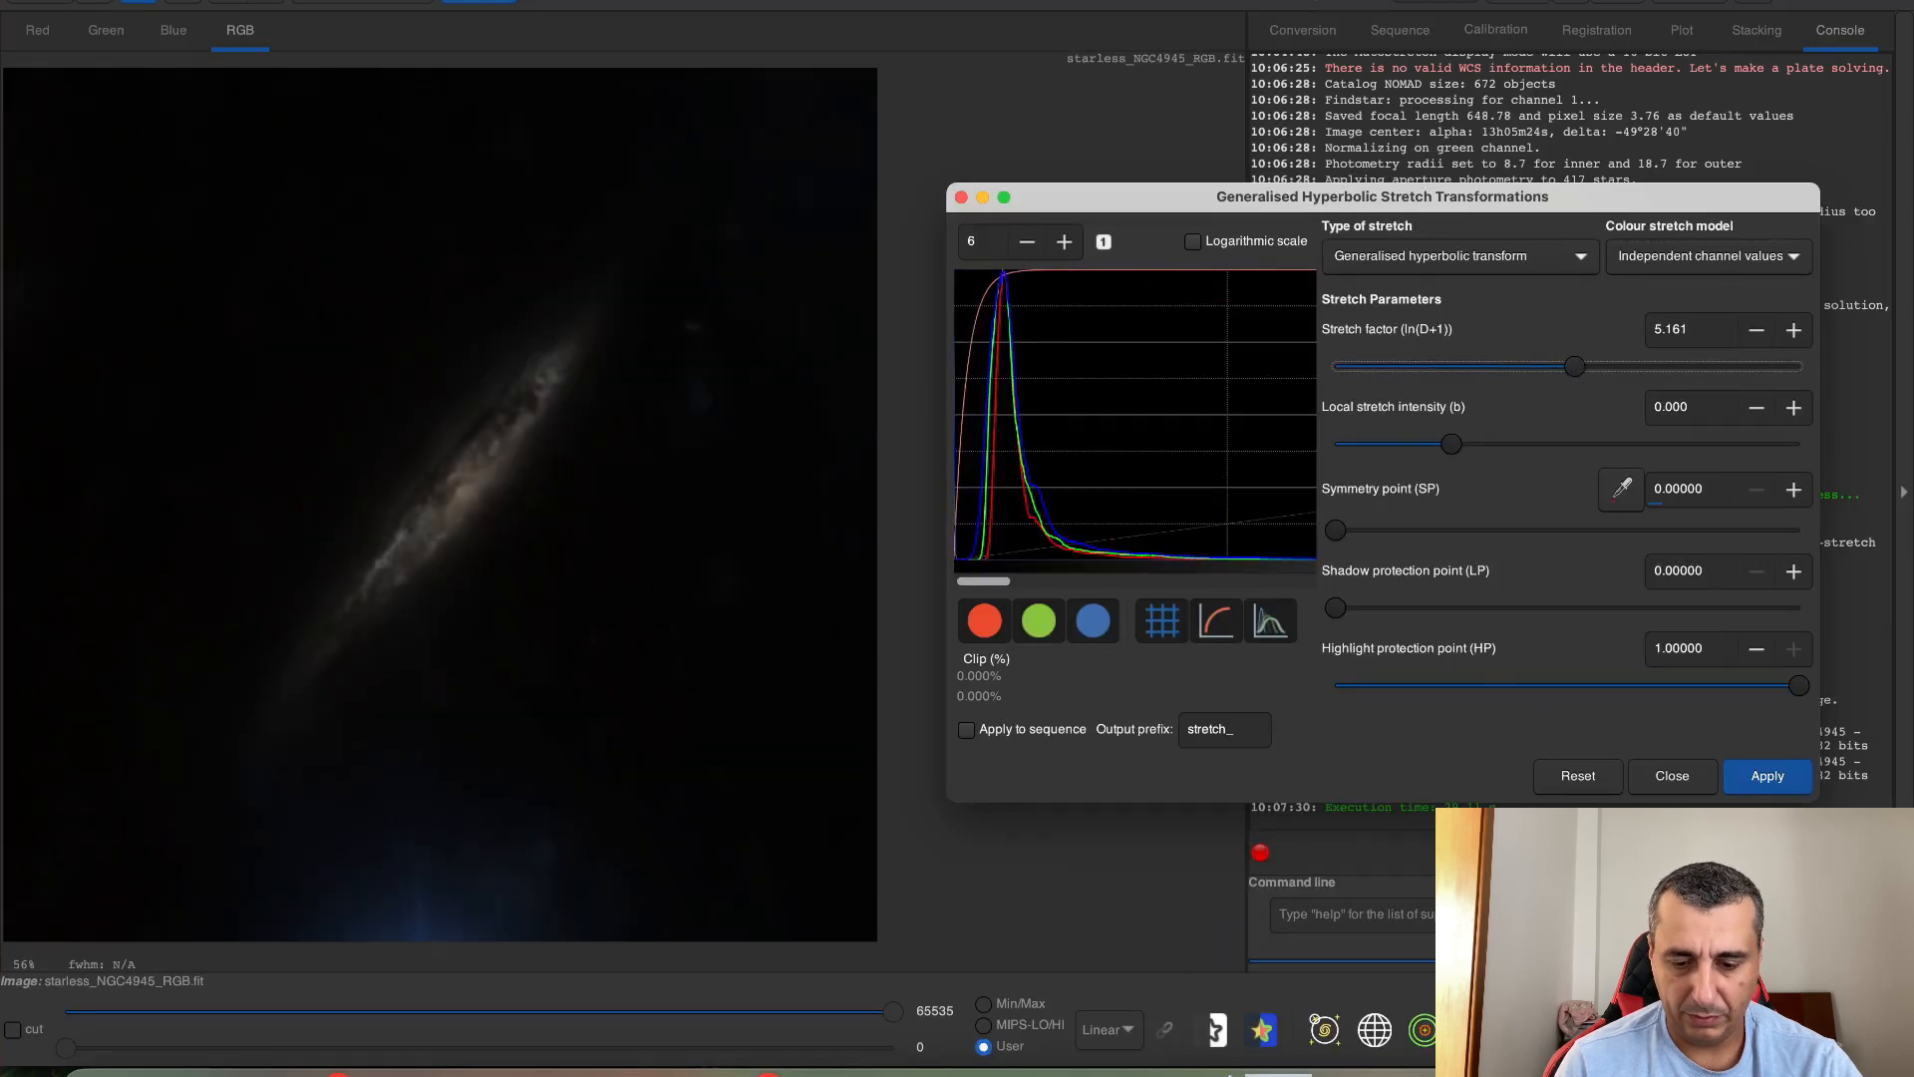
{"action": "key", "text": "ctrl+plus"}
{"action": "left_click_drag", "start_coordinate": [488, 558], "coordinate": [662, 555]}
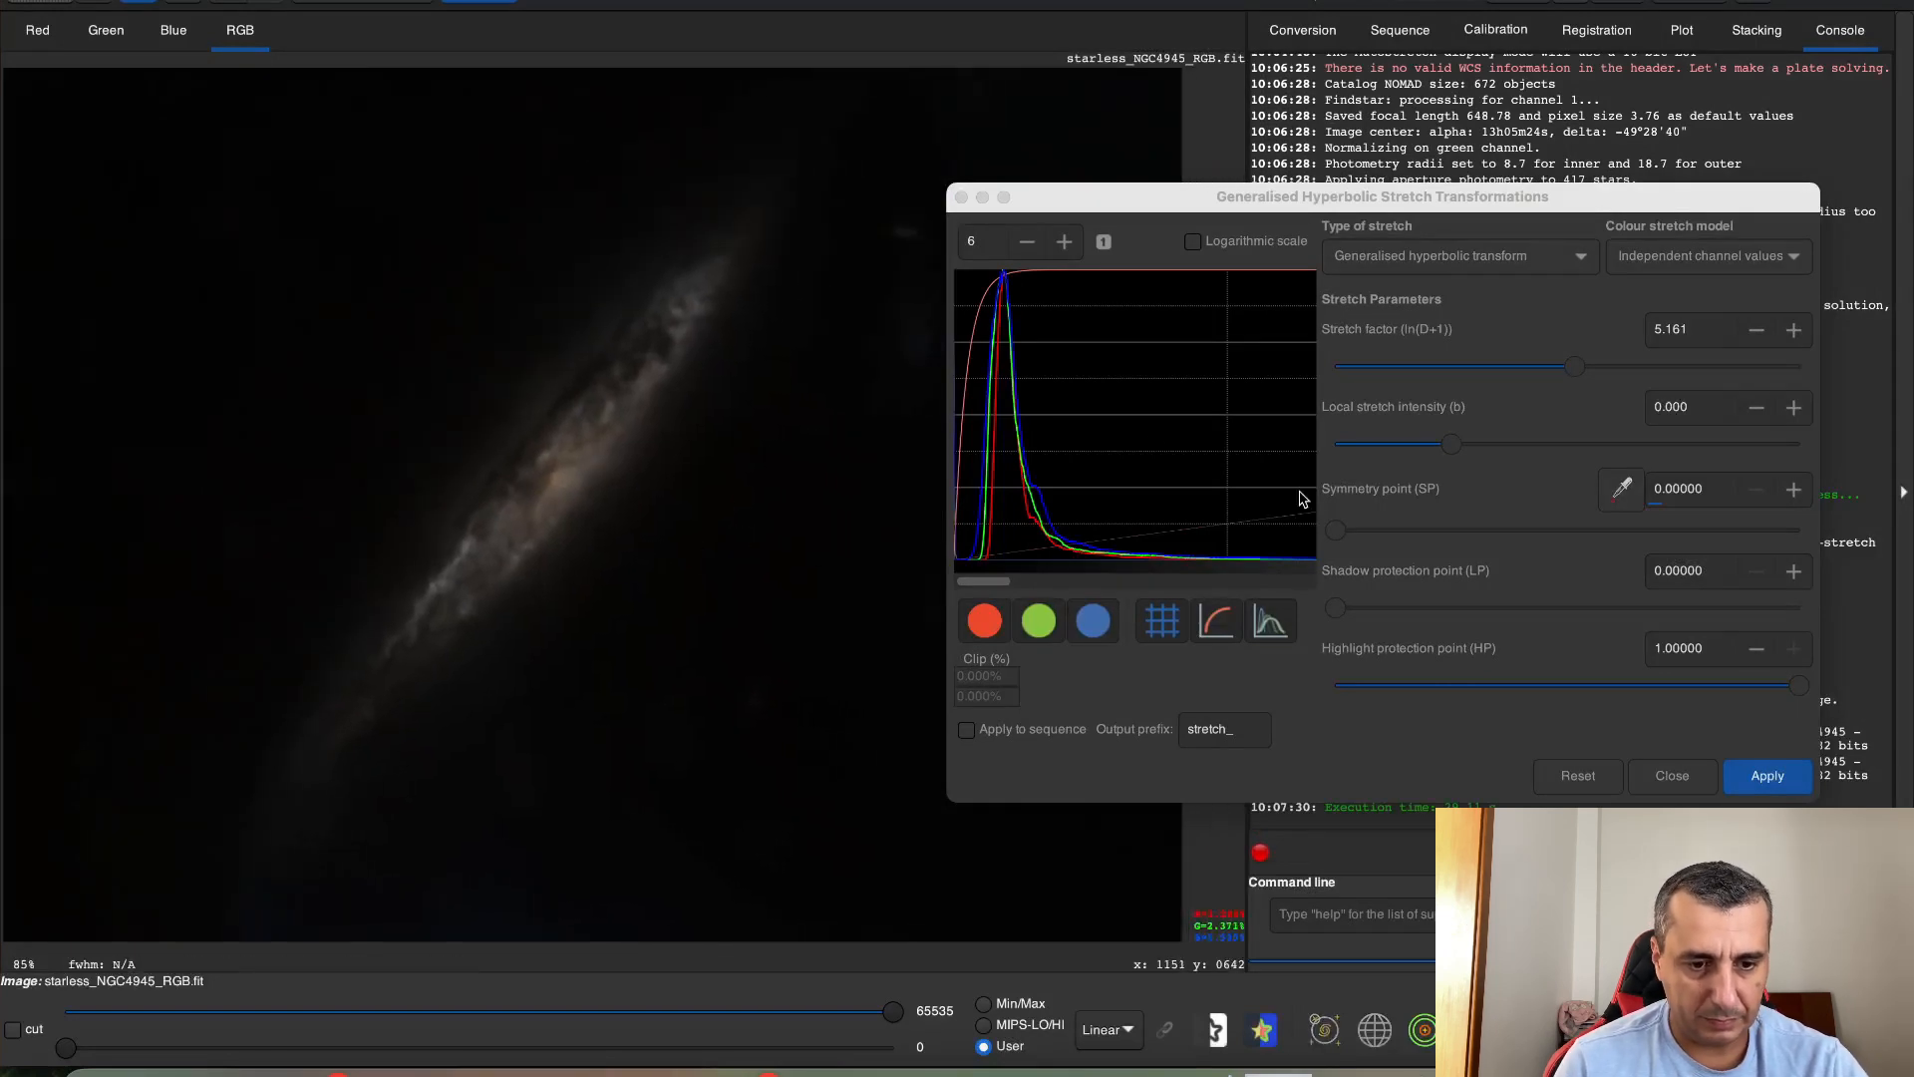
Switch the colour stretch model to human weighted luminance and apply the hyperbolic stretch with a stretch factor of about 5.85
{"action": "left_click", "coordinate": [1728, 262]}
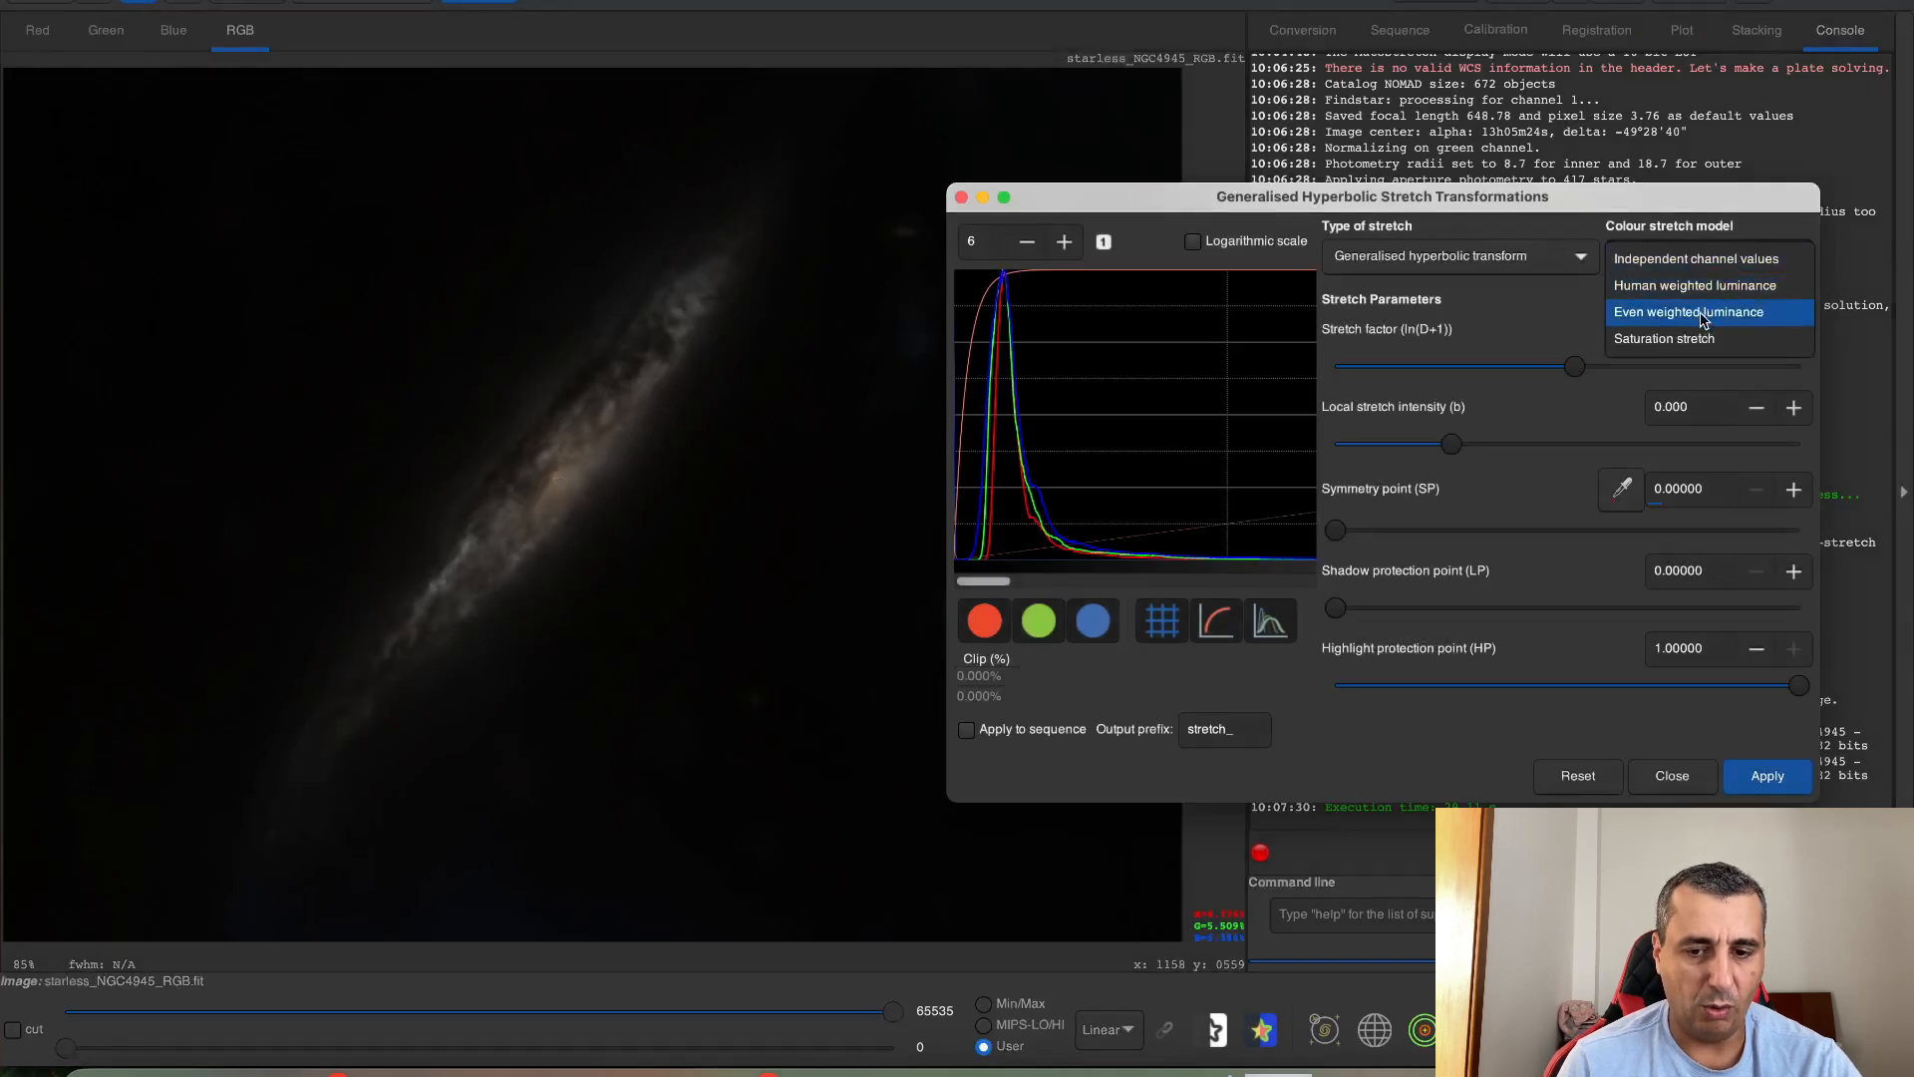
{"action": "left_click", "coordinate": [1707, 286]}
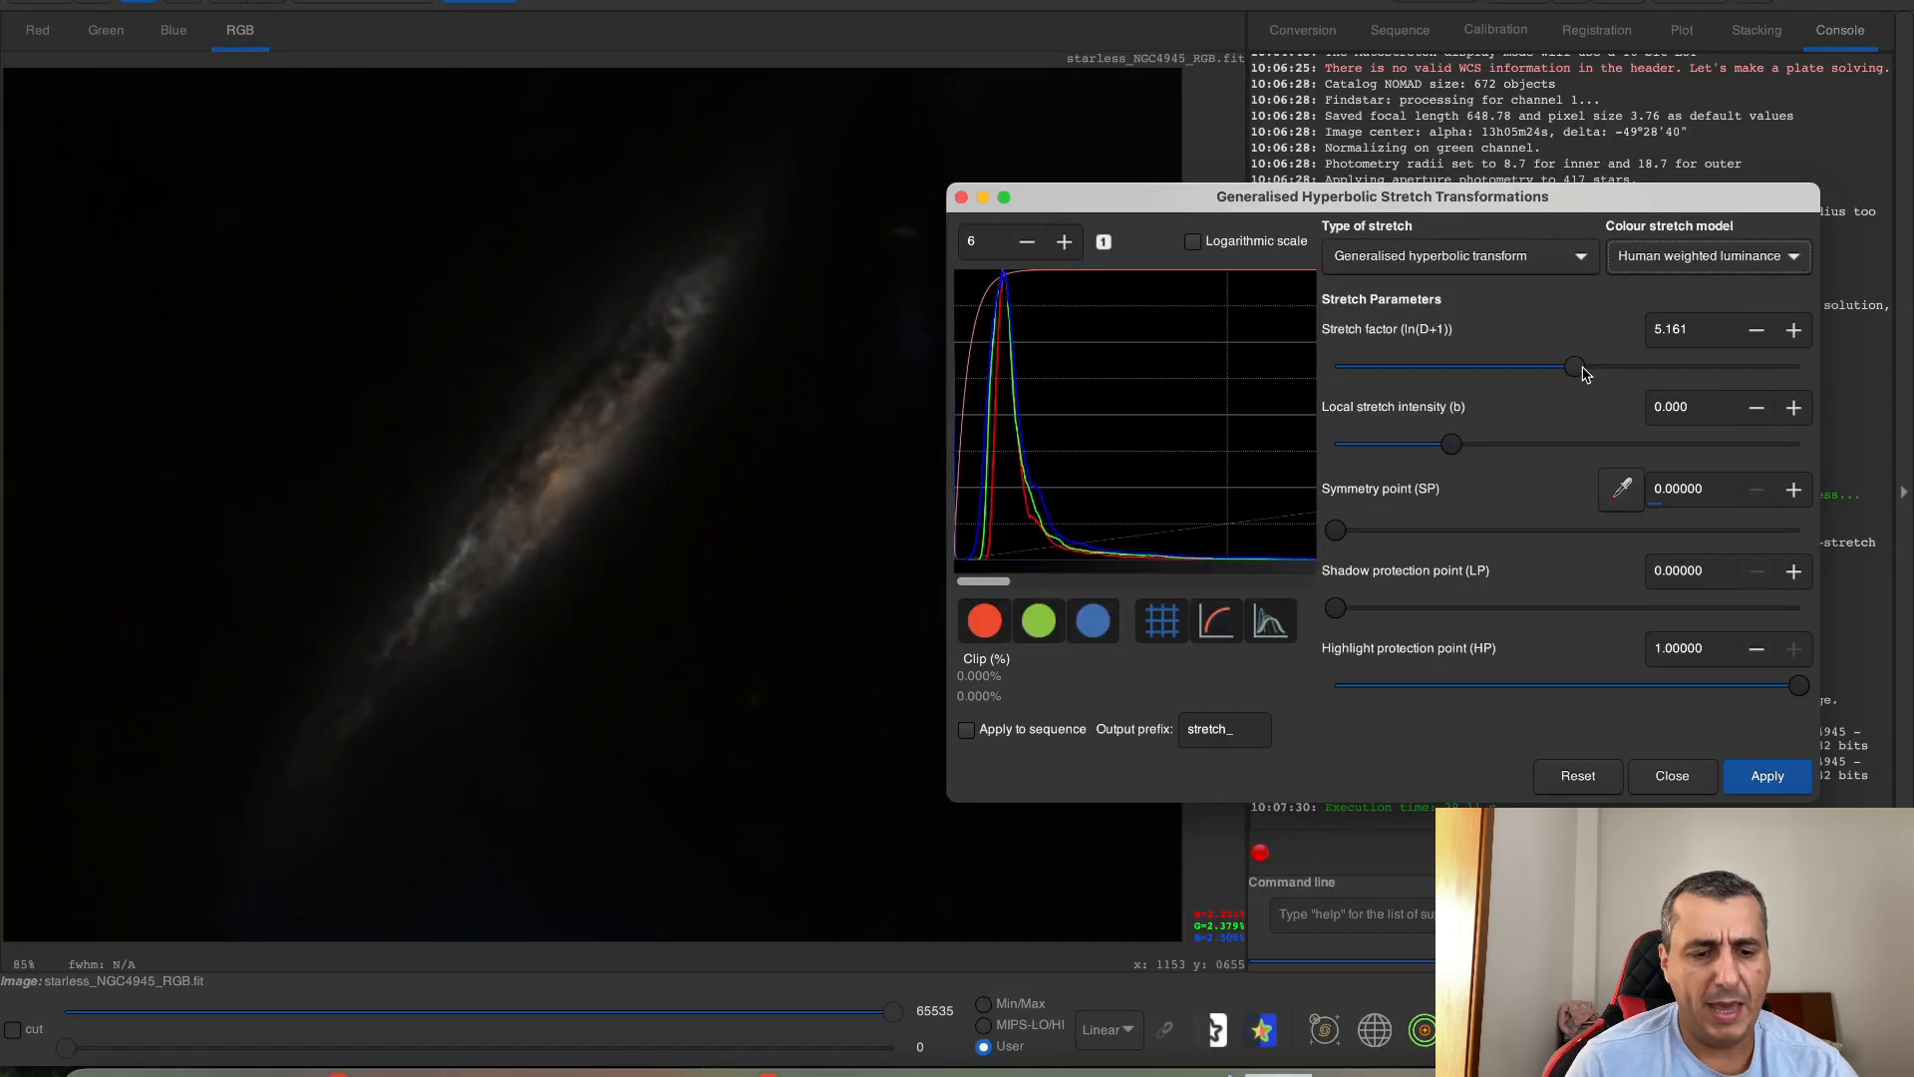
{"action": "left_click_drag", "start_coordinate": [1585, 373], "coordinate": [1616, 373]}
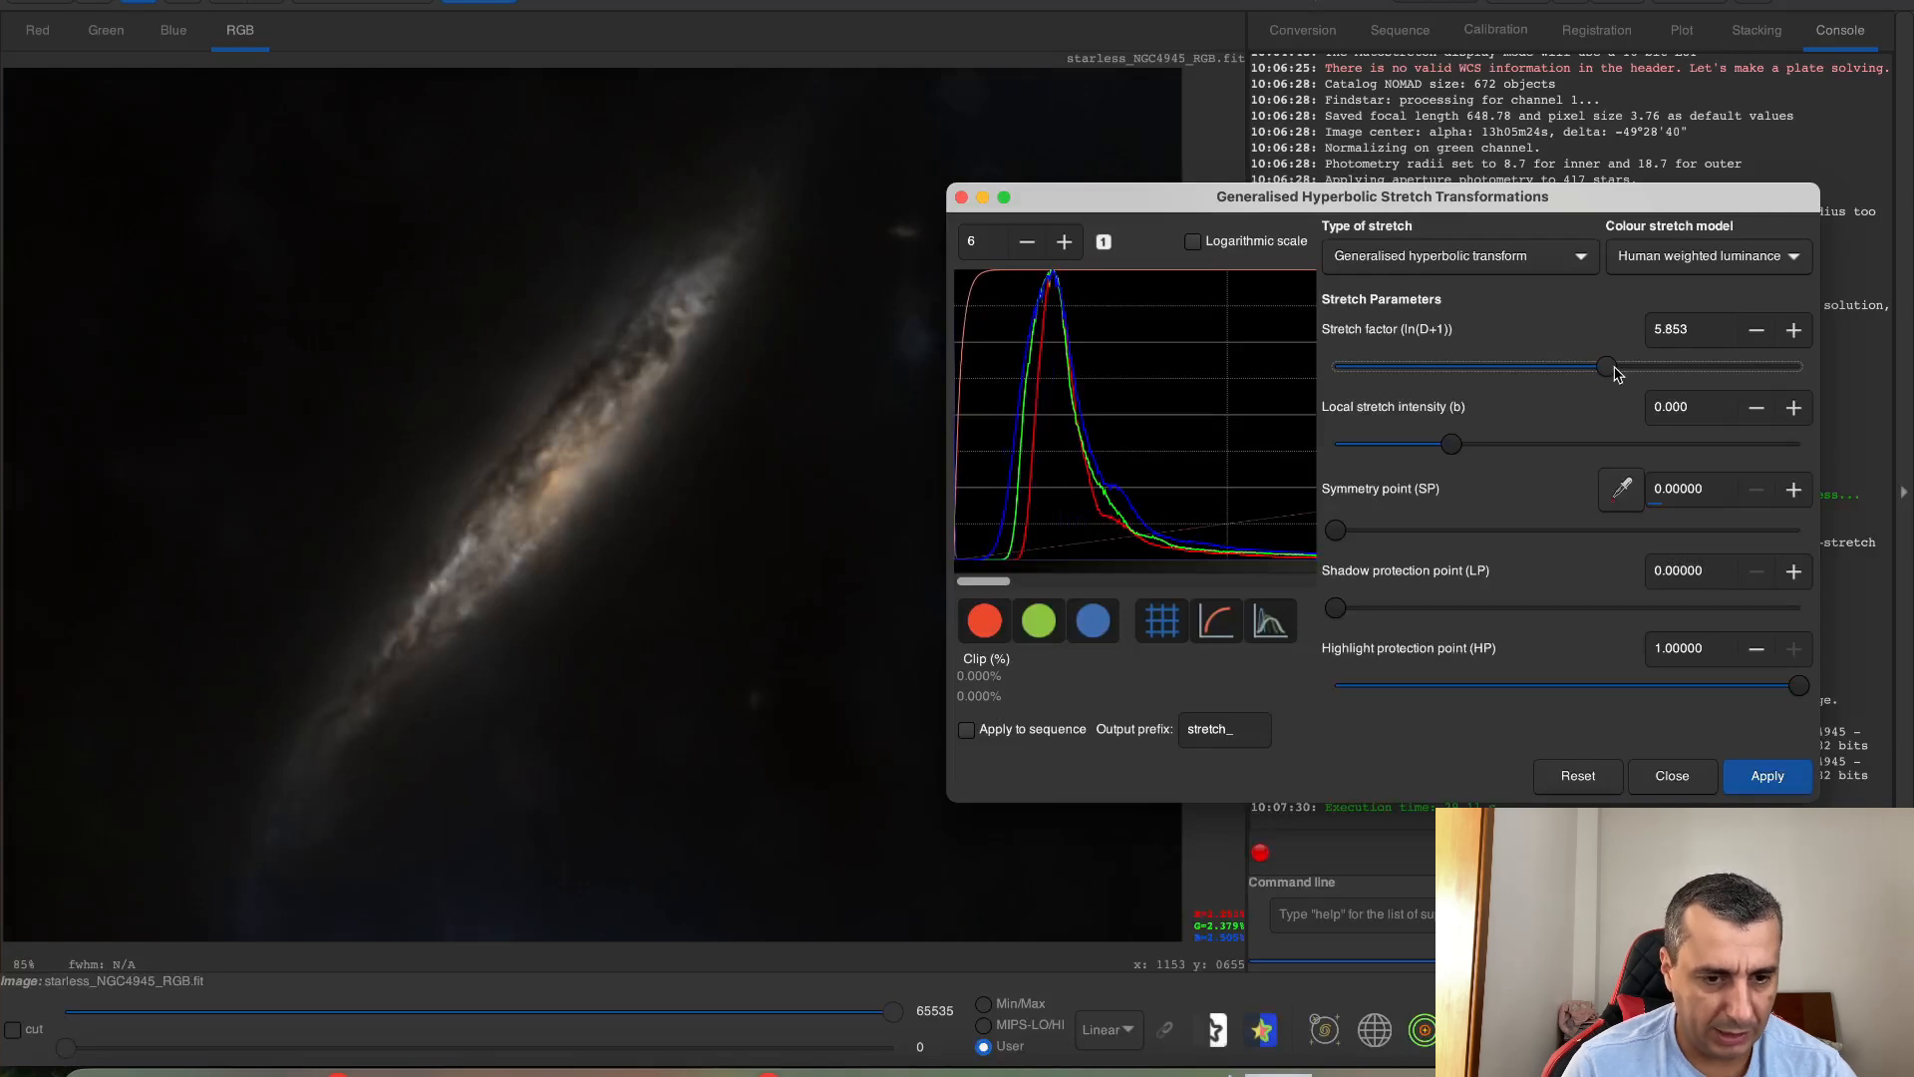
{"action": "left_click", "coordinate": [1767, 777]}
Apply a linear stretch (BP shift) with a black point of about 0.0069 and close the stretch dialog
{"action": "left_click", "coordinate": [1544, 261]}
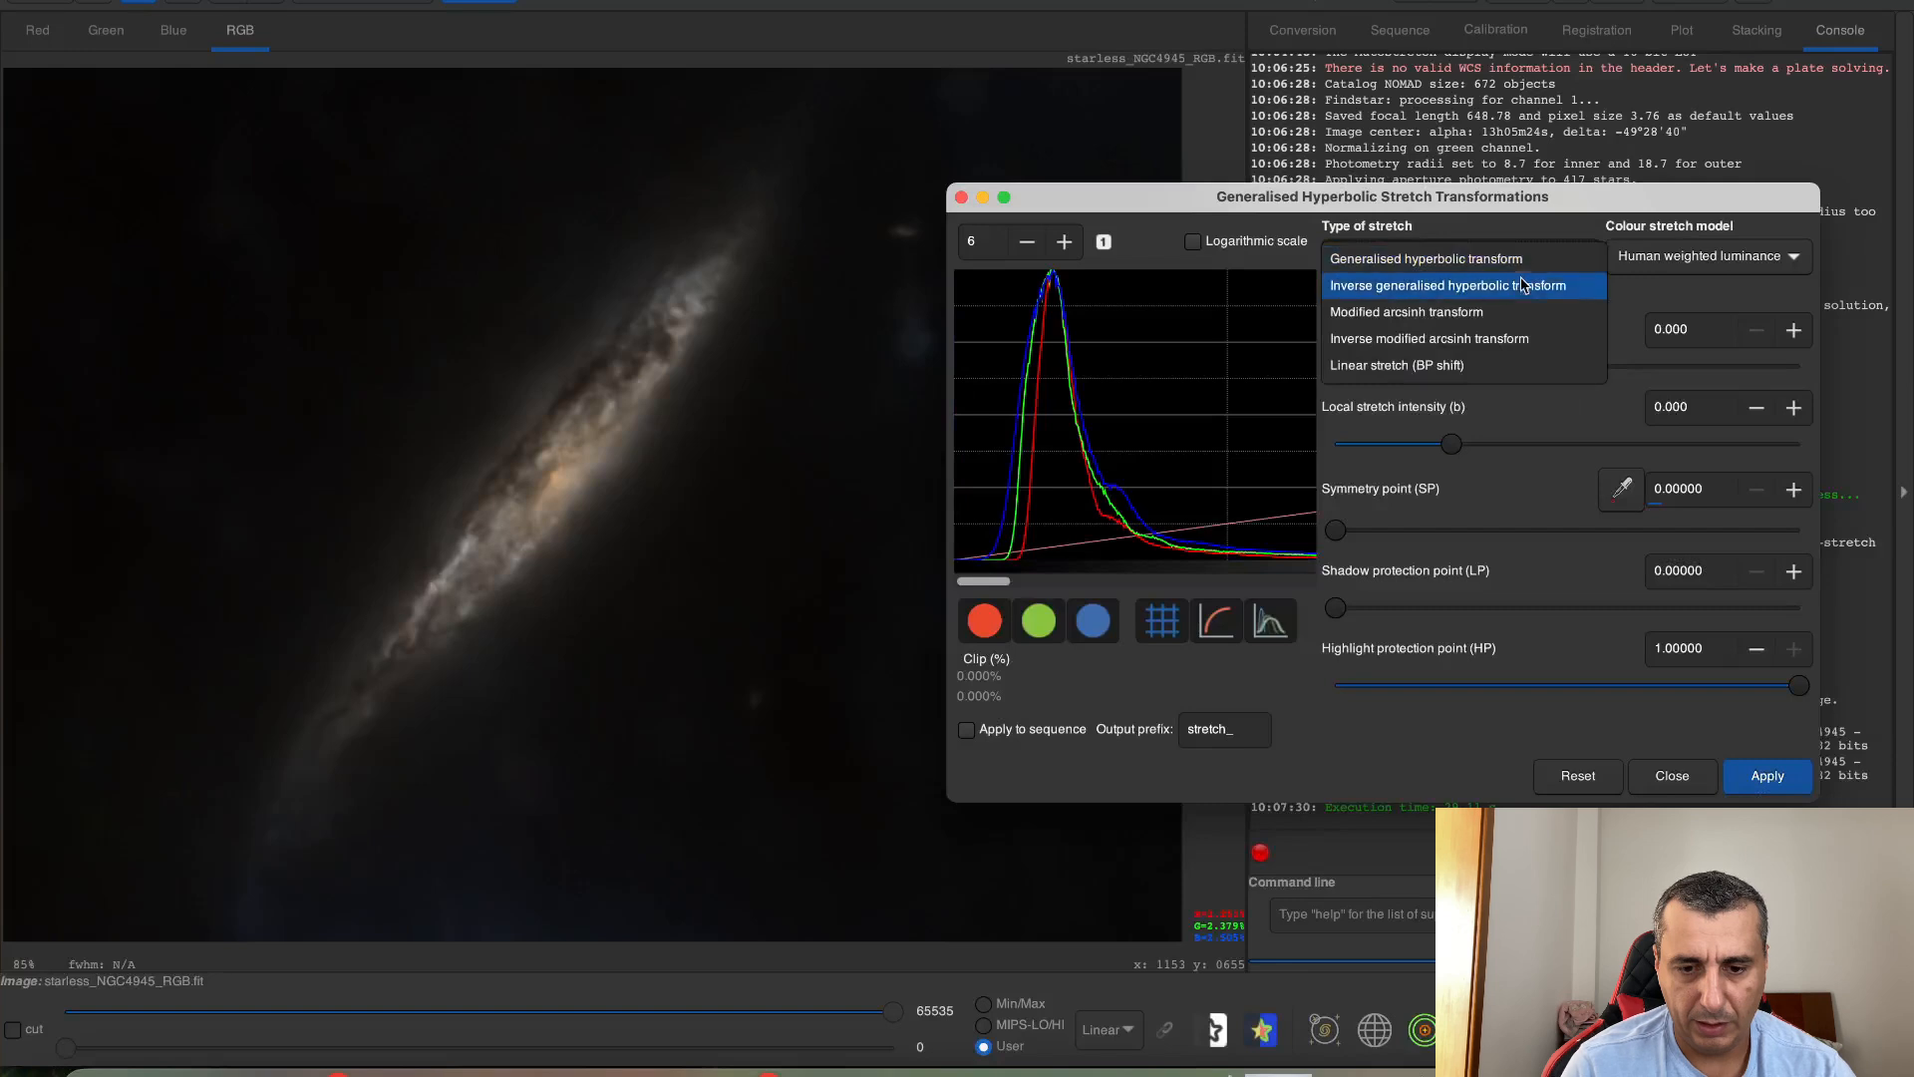
{"action": "left_click", "coordinate": [1472, 366]}
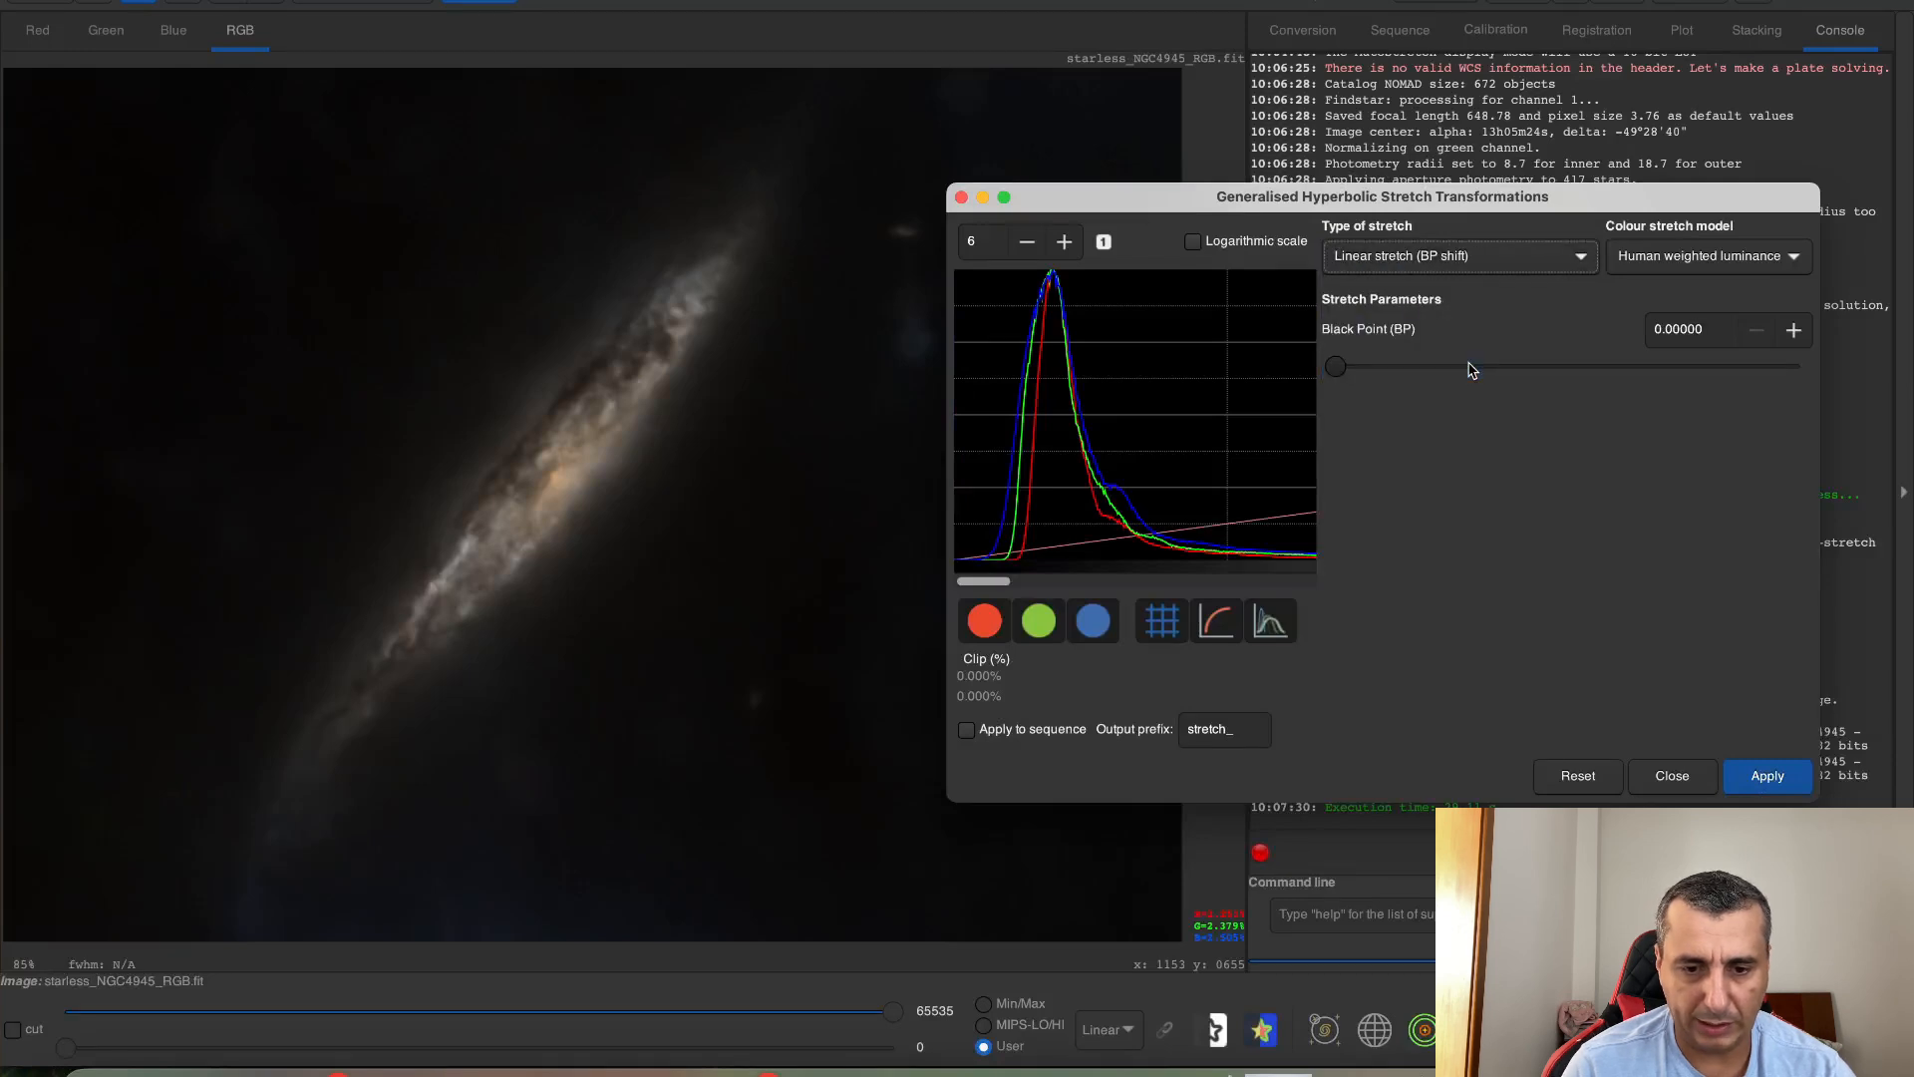
{"action": "left_click_drag", "start_coordinate": [1342, 375], "coordinate": [1346, 374]}
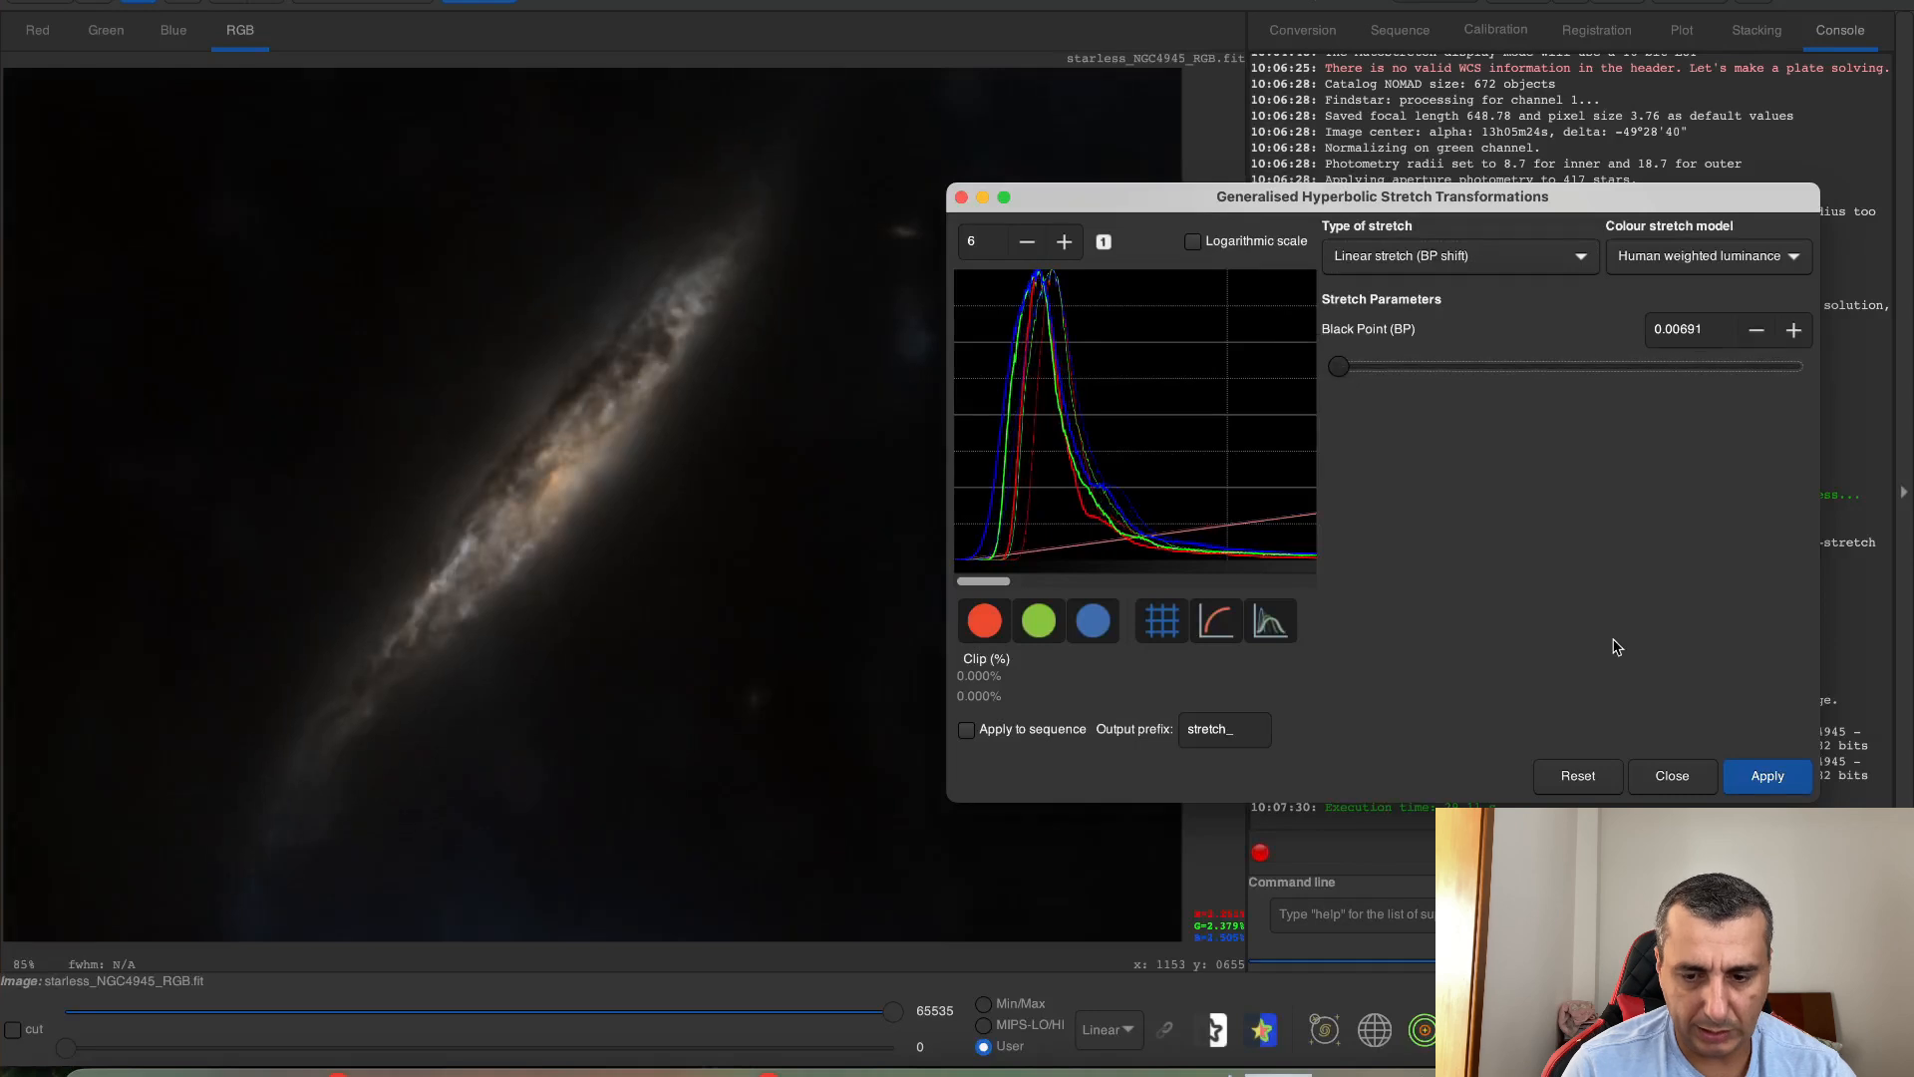
{"action": "left_click", "coordinate": [1740, 770]}
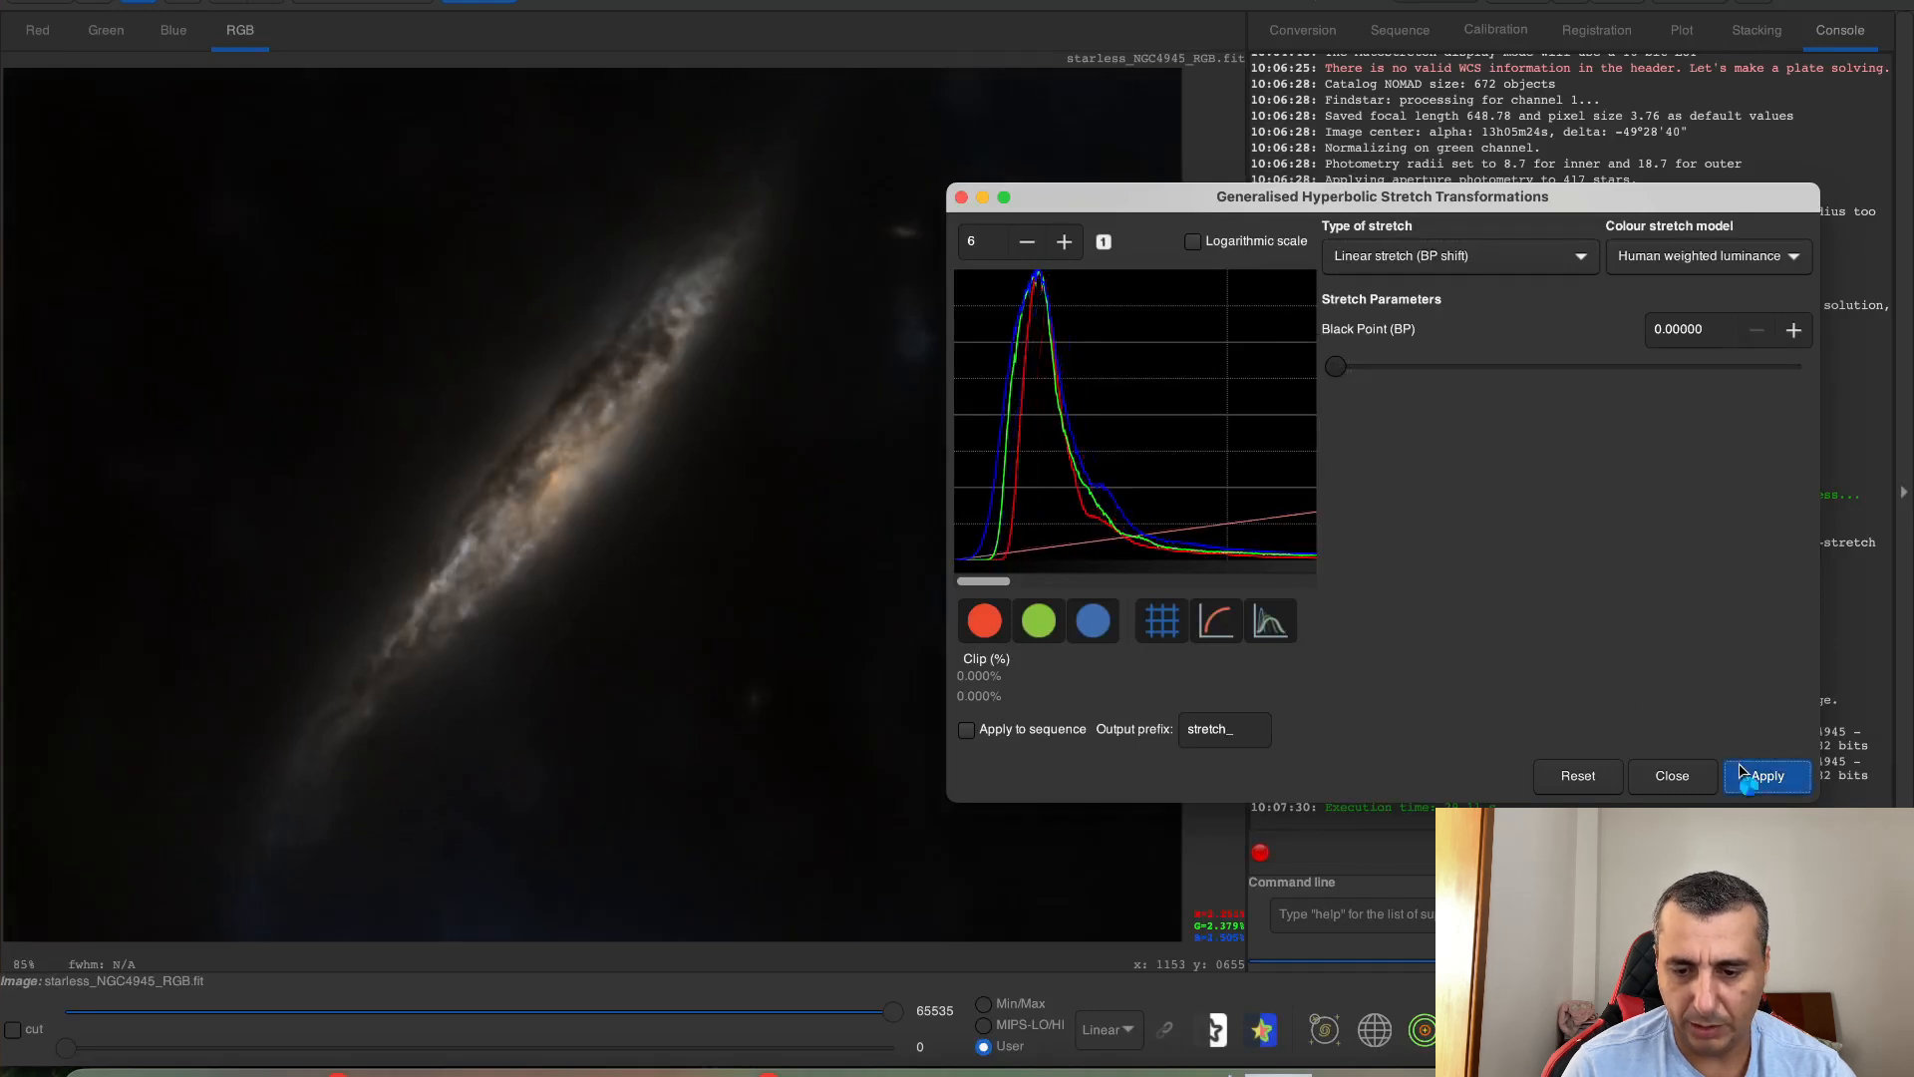
{"action": "left_click", "coordinate": [1685, 780]}
Save the stretched starless image and load starless_NGC4945_RGB.fit into Seti Astro Suite
{"action": "left_click", "coordinate": [1533, 10]}
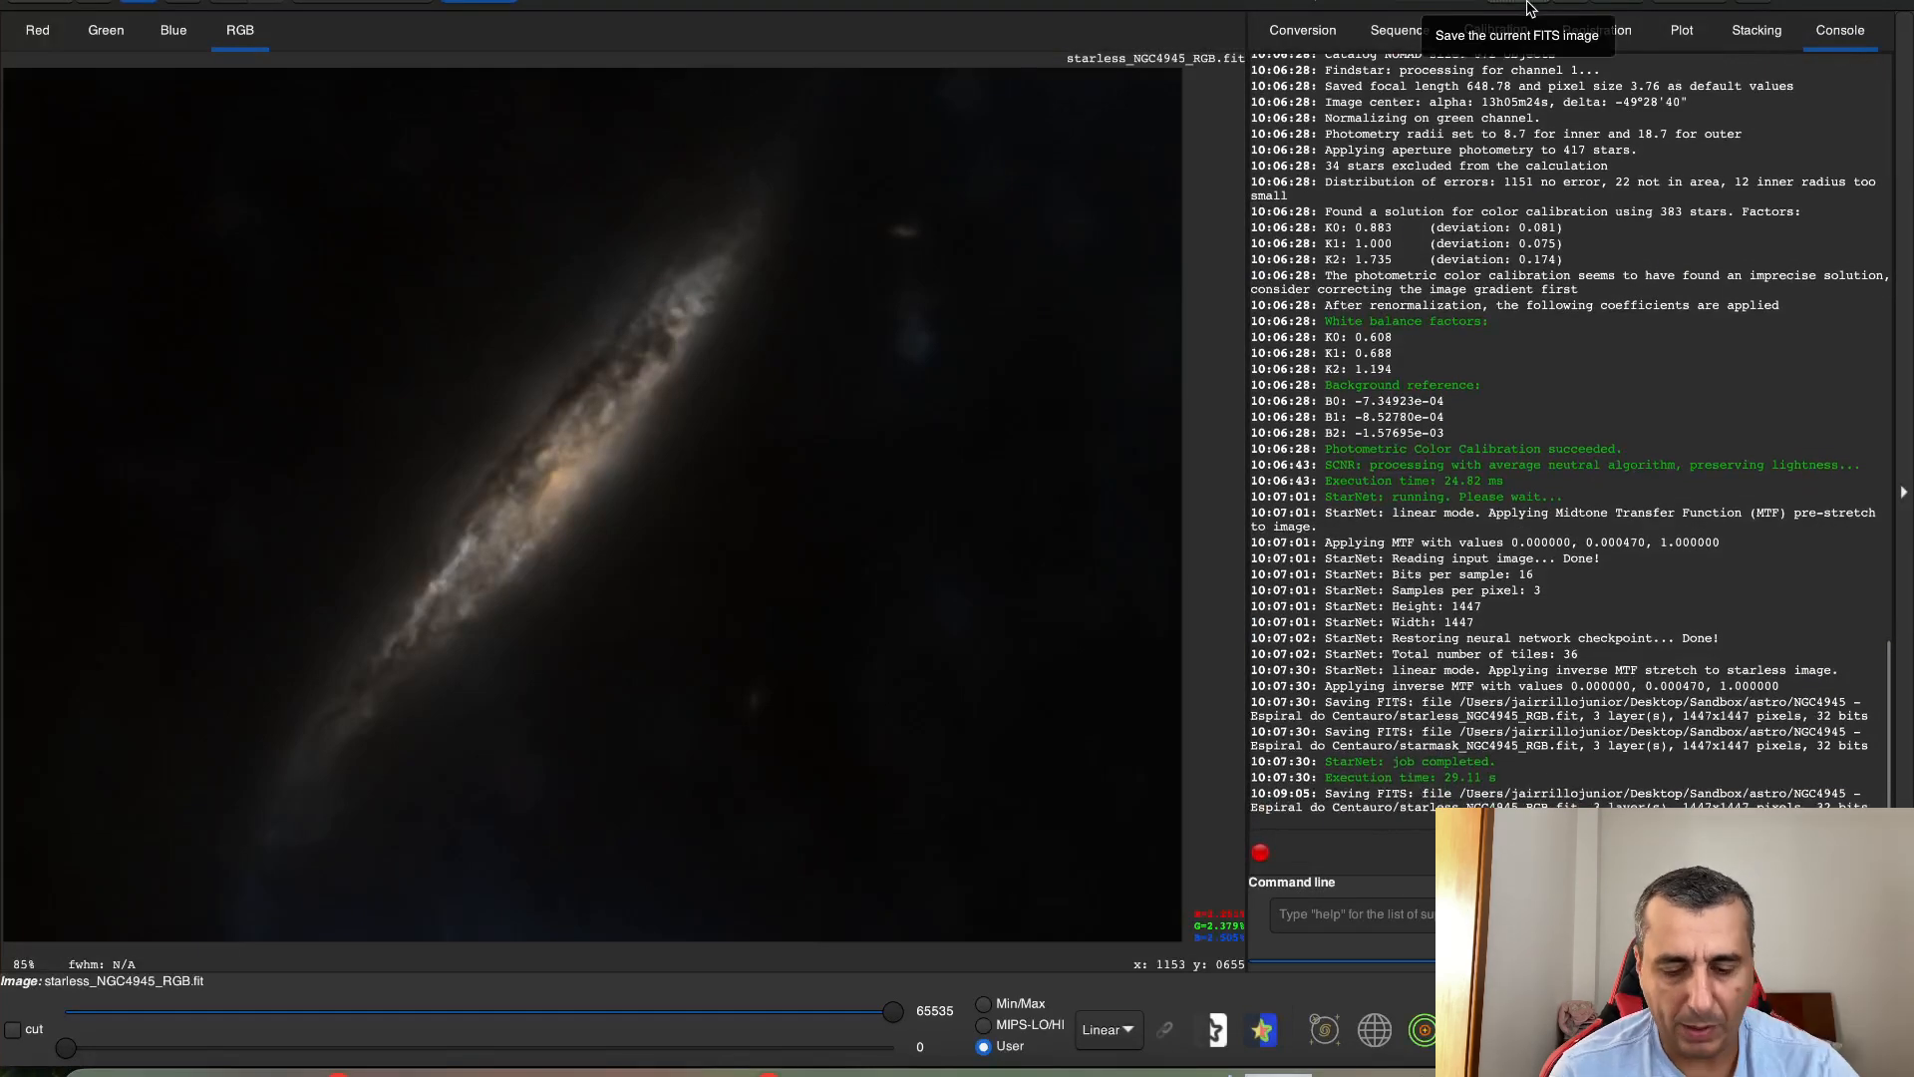
{"action": "left_click", "coordinate": [1278, 1068]}
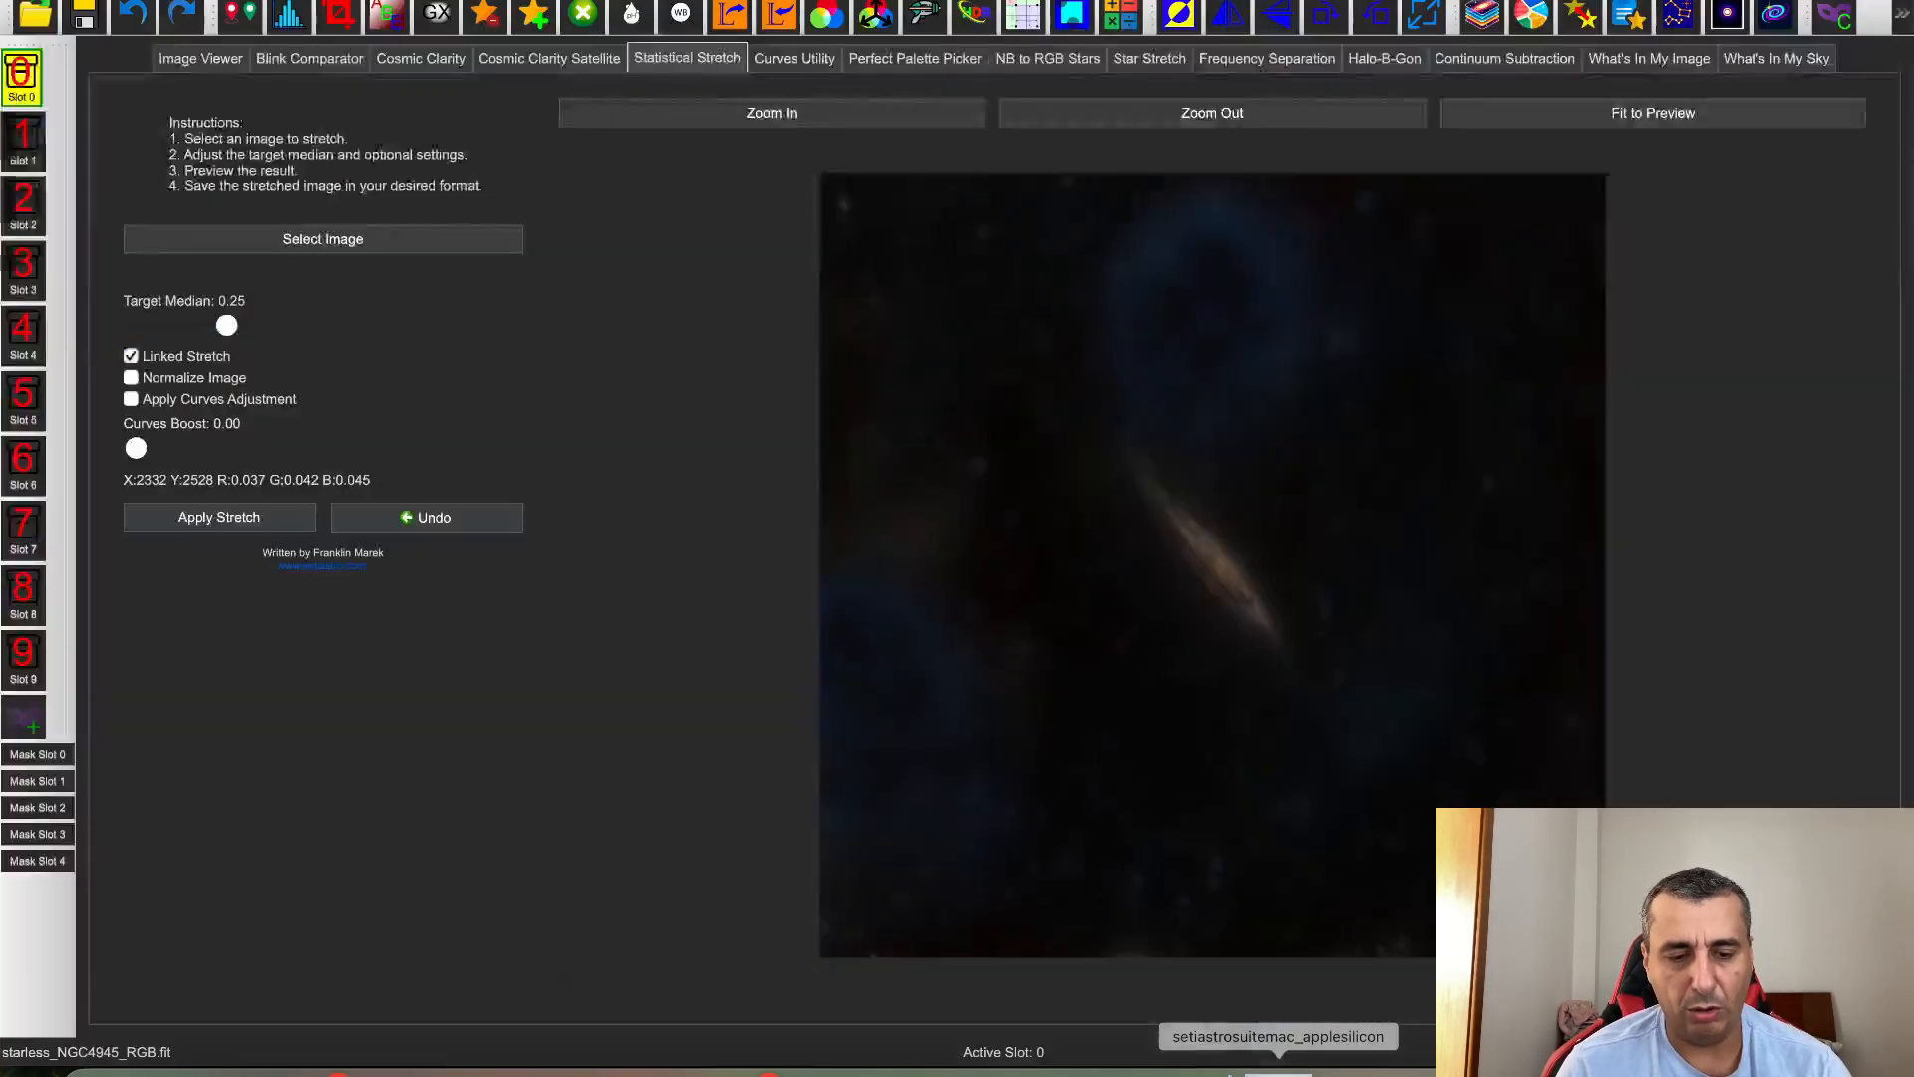
{"action": "left_click", "coordinate": [429, 241]}
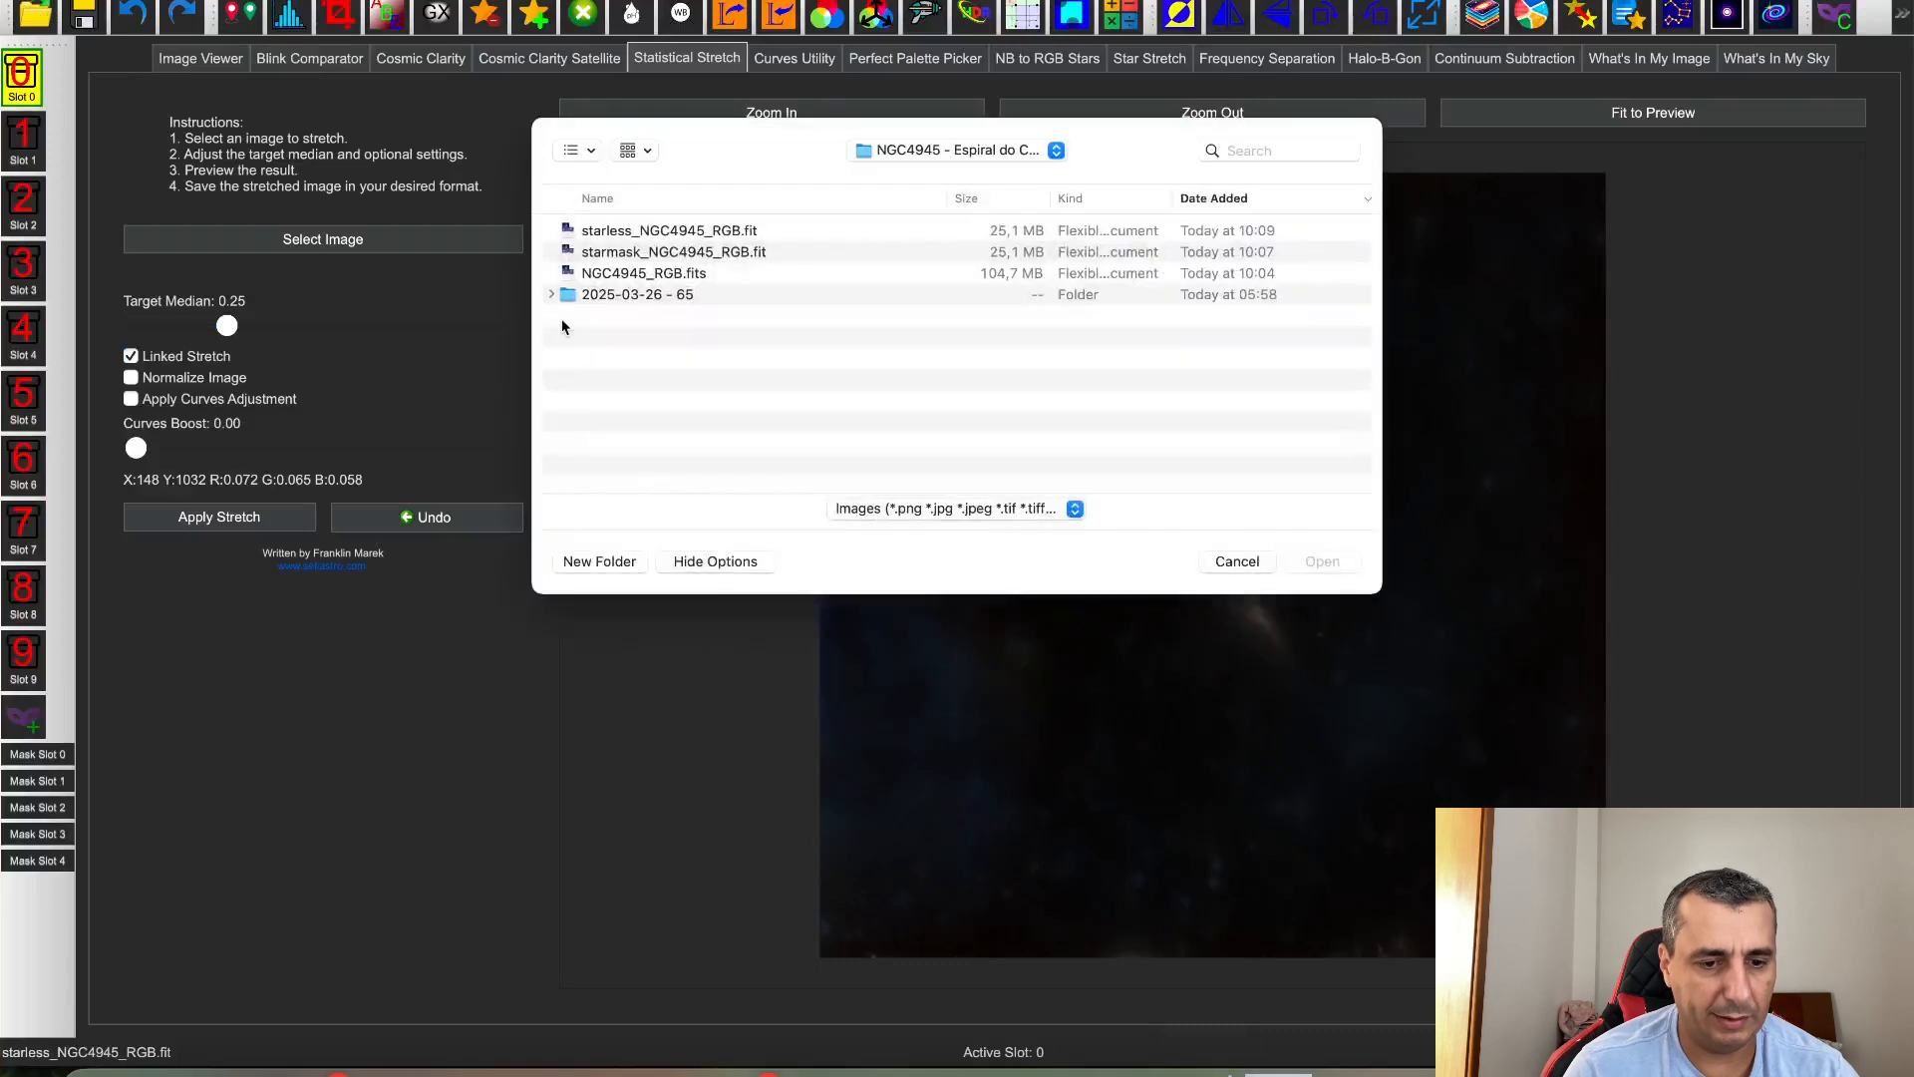
{"action": "double_click", "coordinate": [677, 236]}
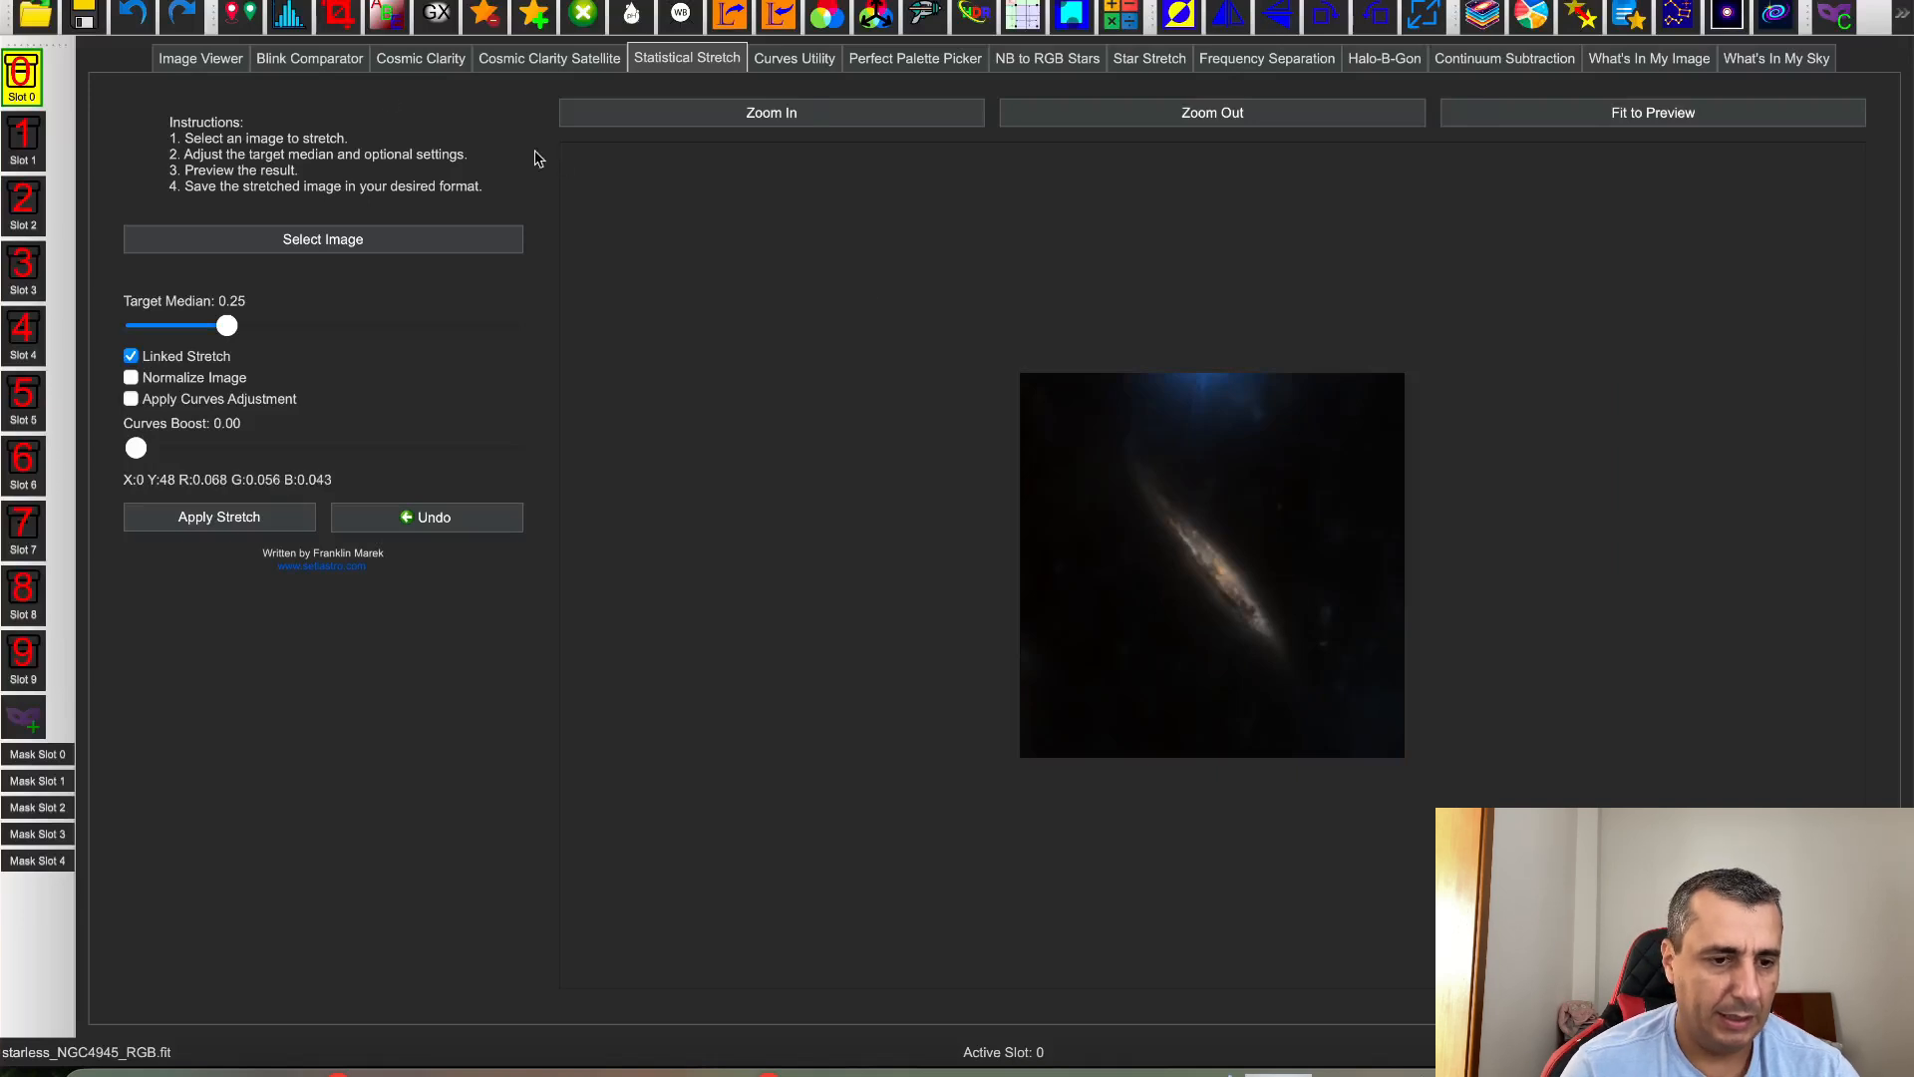
Check the starless image's histogram and apply the Pixel Math expression slot0-min(slot0) to it
{"action": "left_click", "coordinate": [289, 18]}
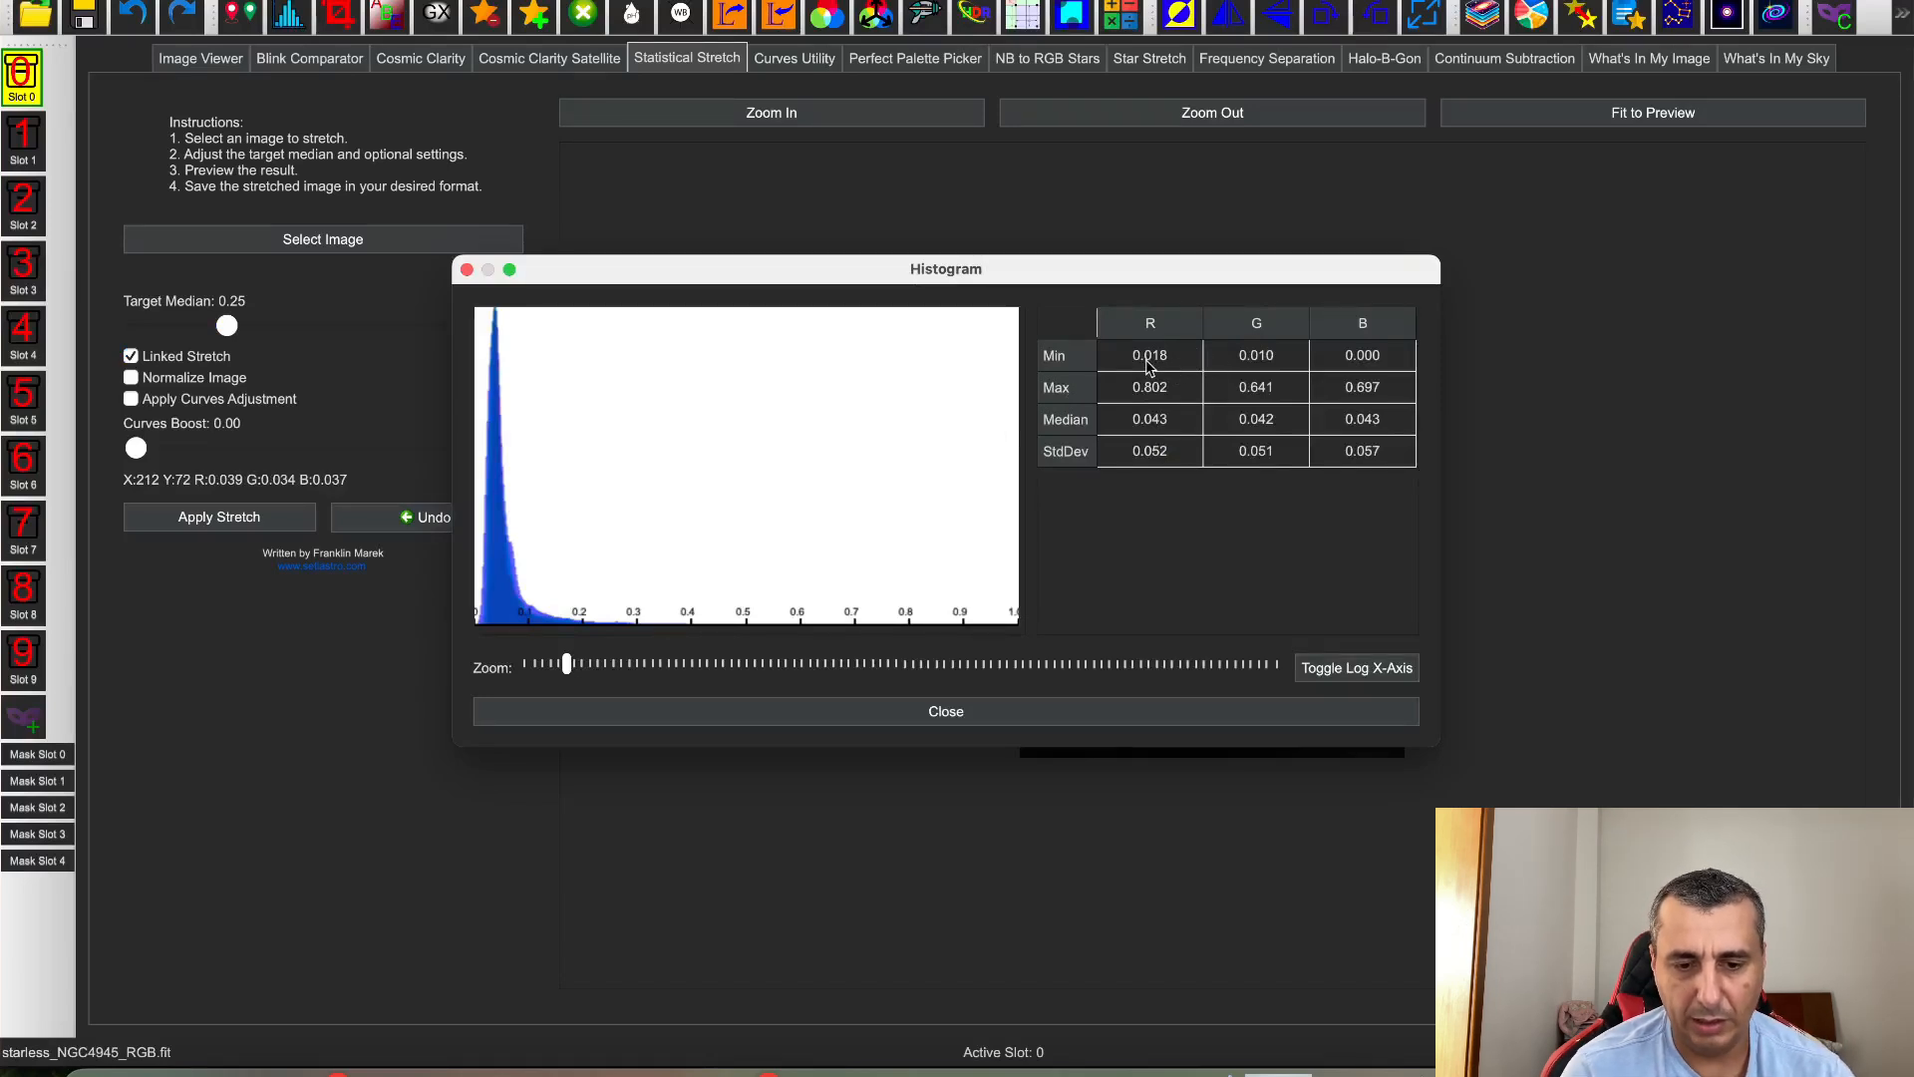
{"action": "left_click", "coordinate": [467, 269]}
{"action": "left_click", "coordinate": [1121, 16]}
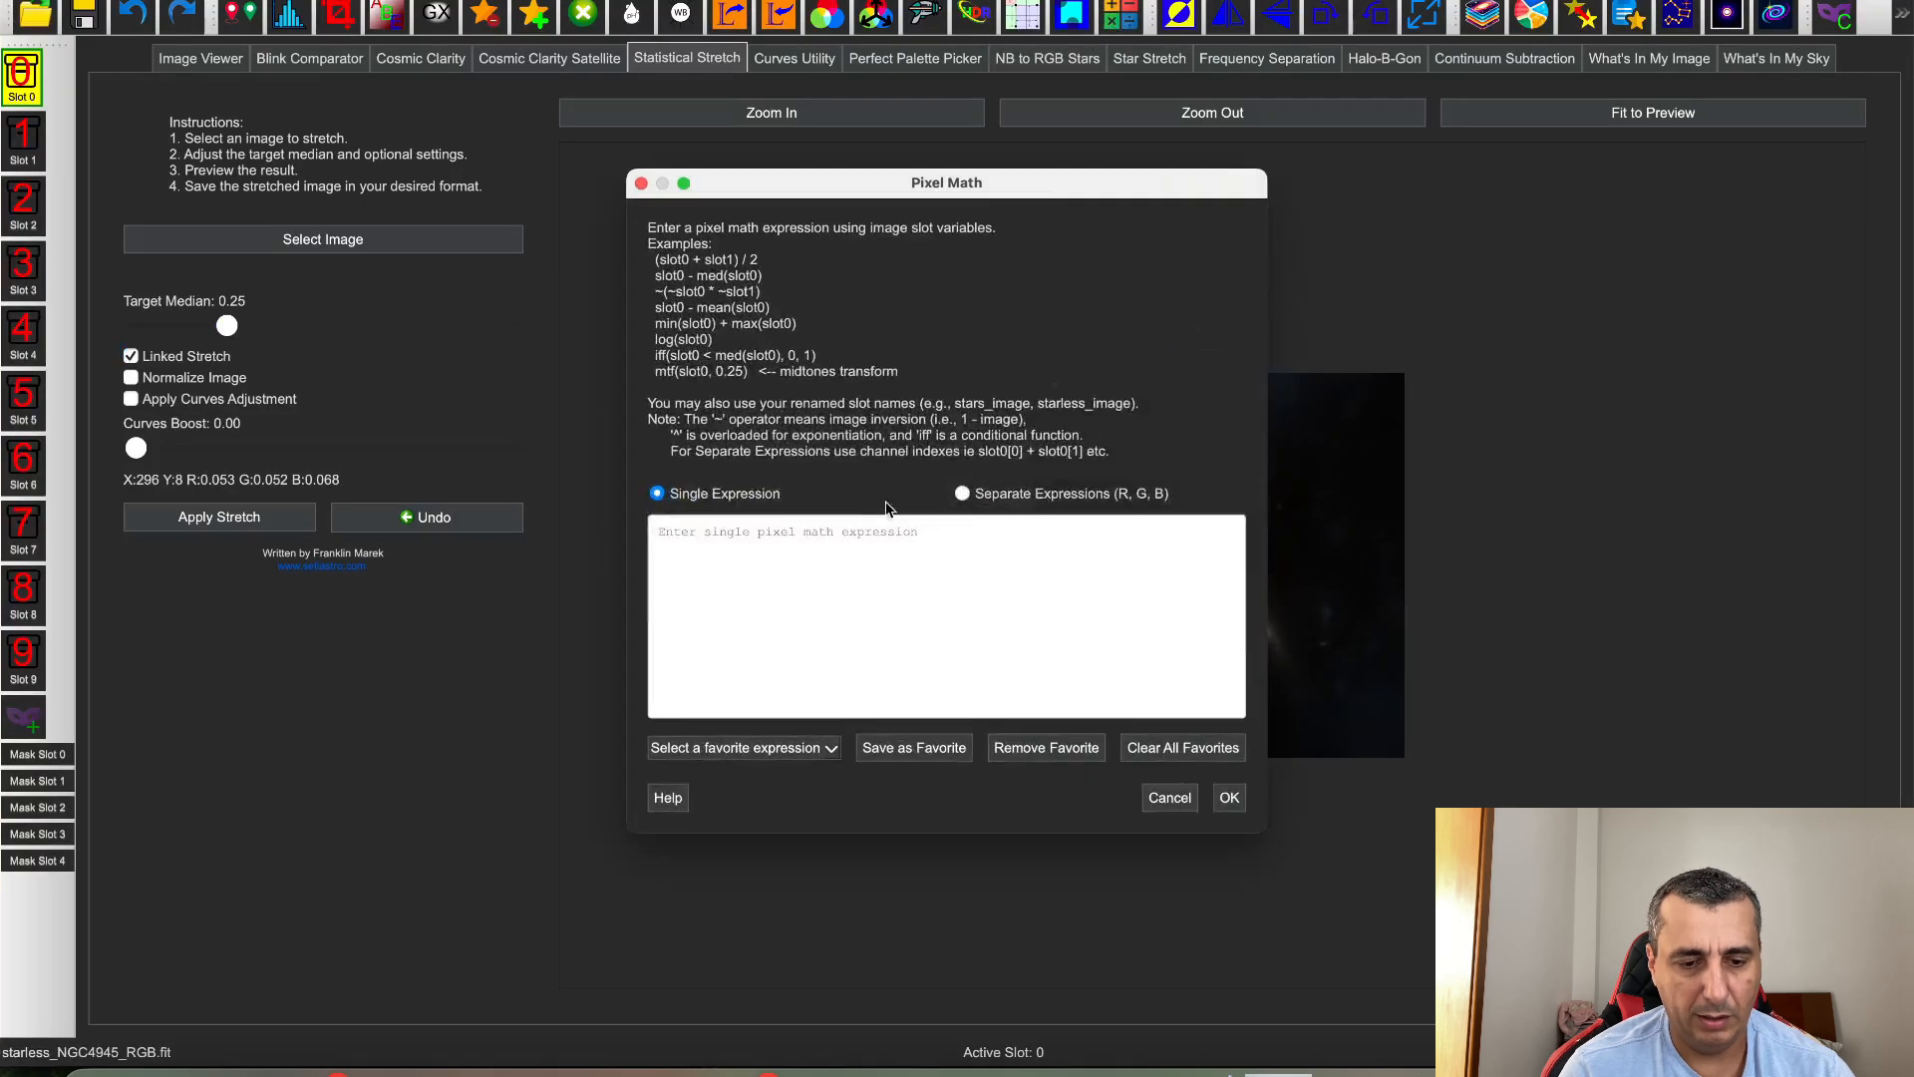
{"action": "type", "text": "slot0-min(slot0"}
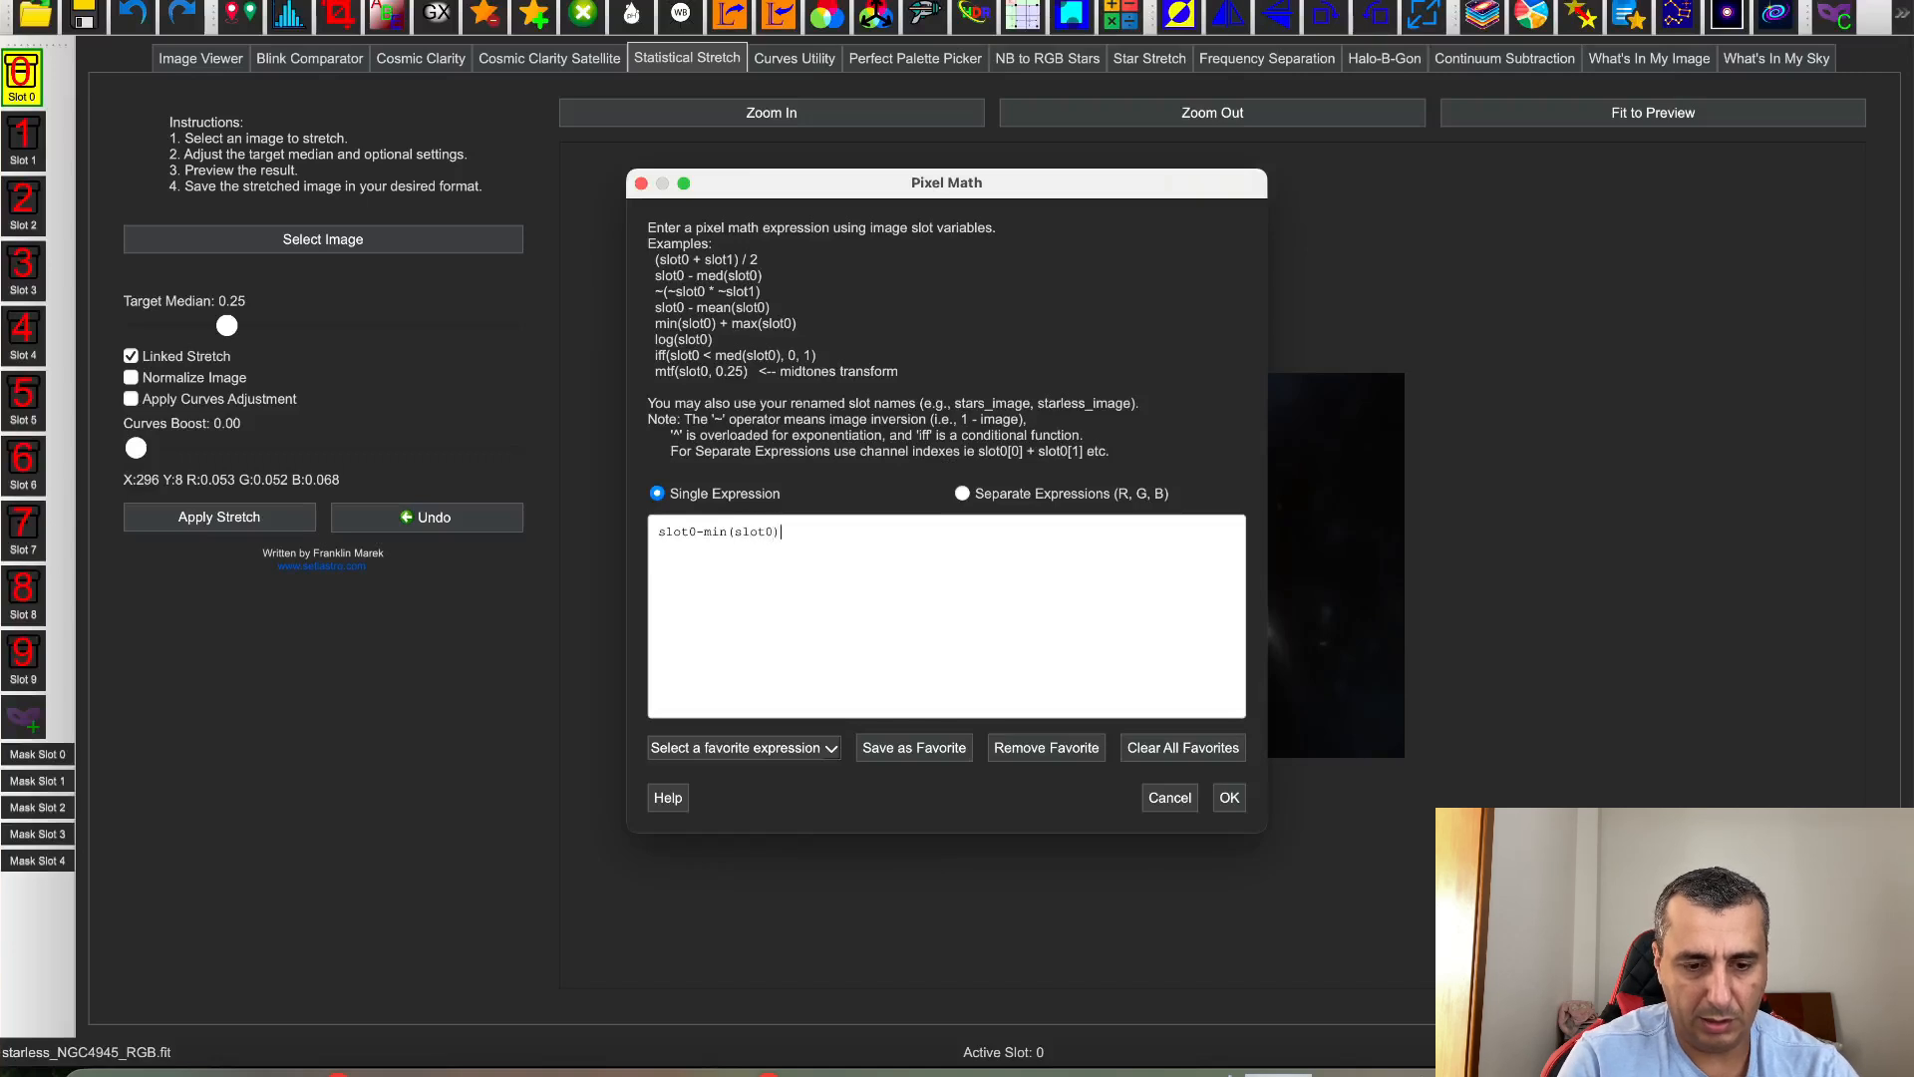
{"action": "left_click", "coordinate": [1232, 804]}
{"action": "left_click", "coordinate": [1101, 535]}
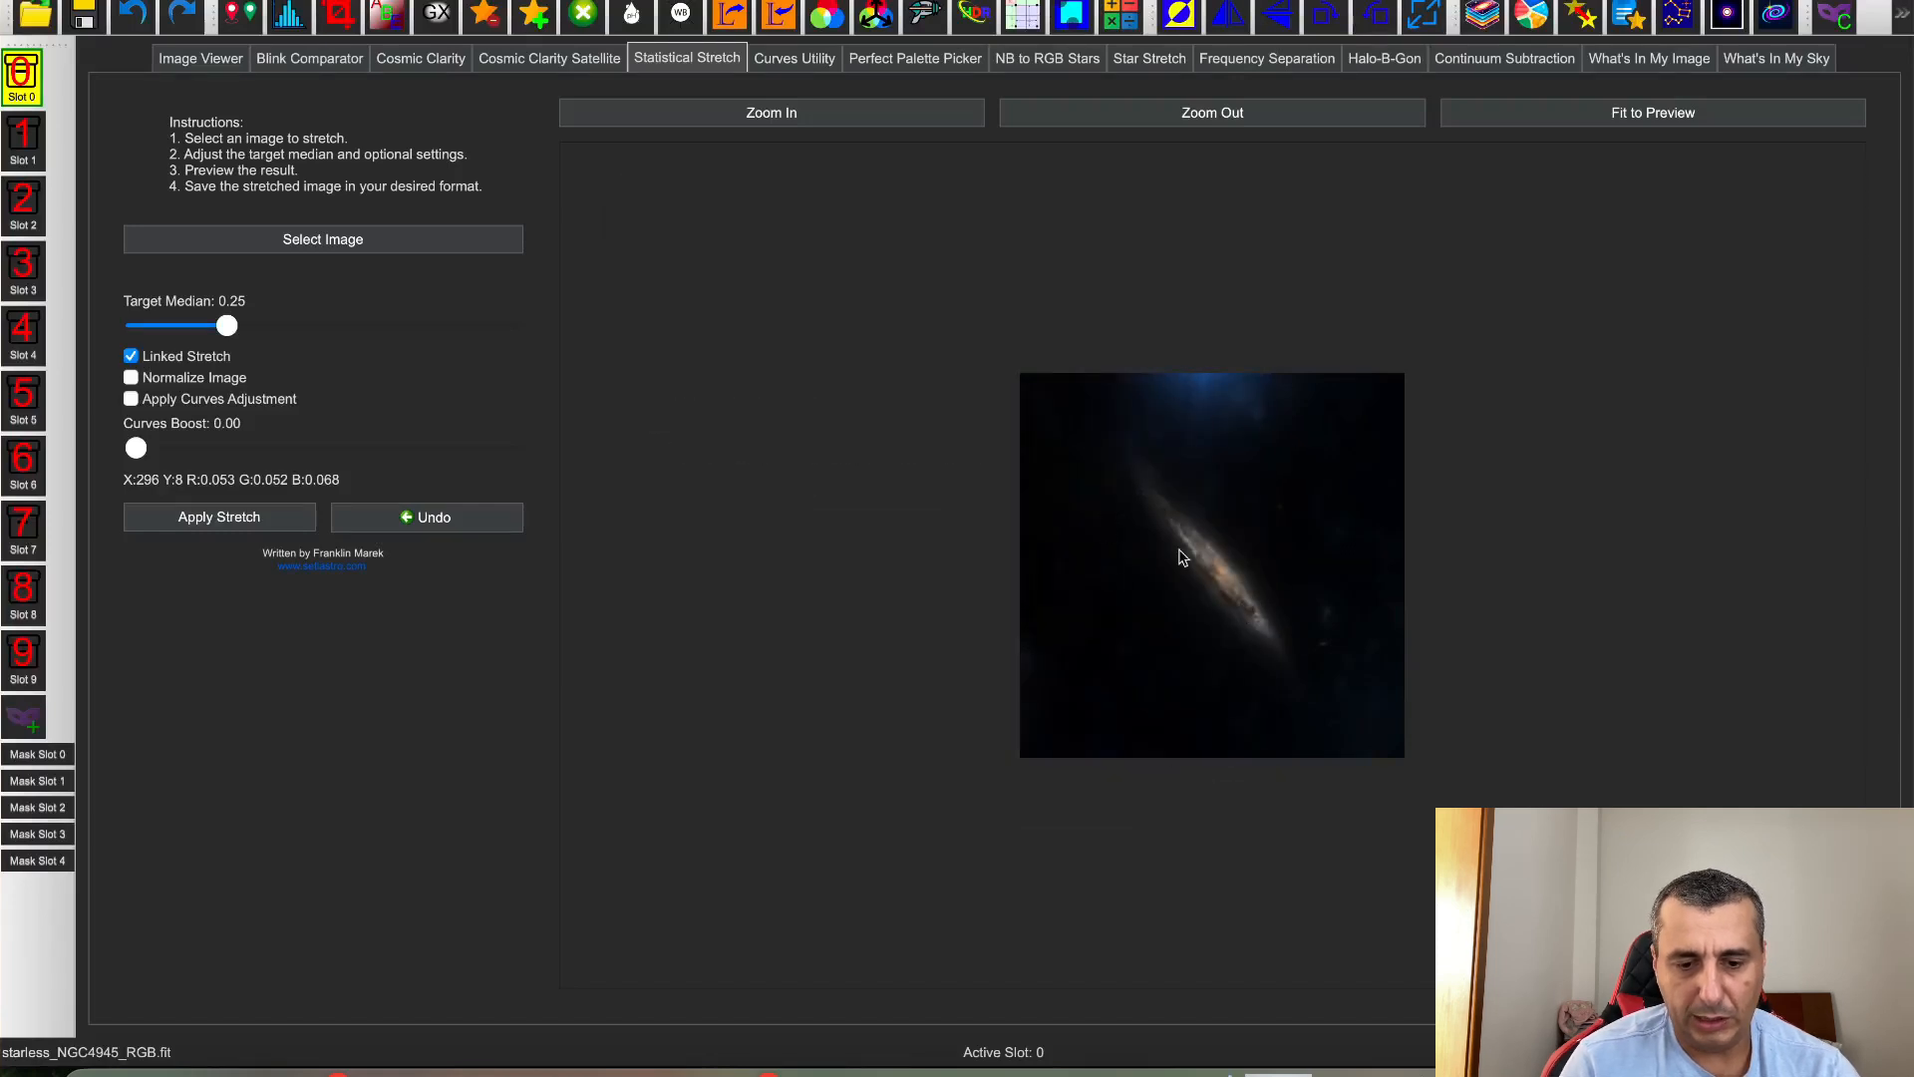
Open Blemish Blaster, enlarge the correction radius and heal the faint blue patch near the image's lower right corner
{"action": "left_click", "coordinate": [935, 114]}
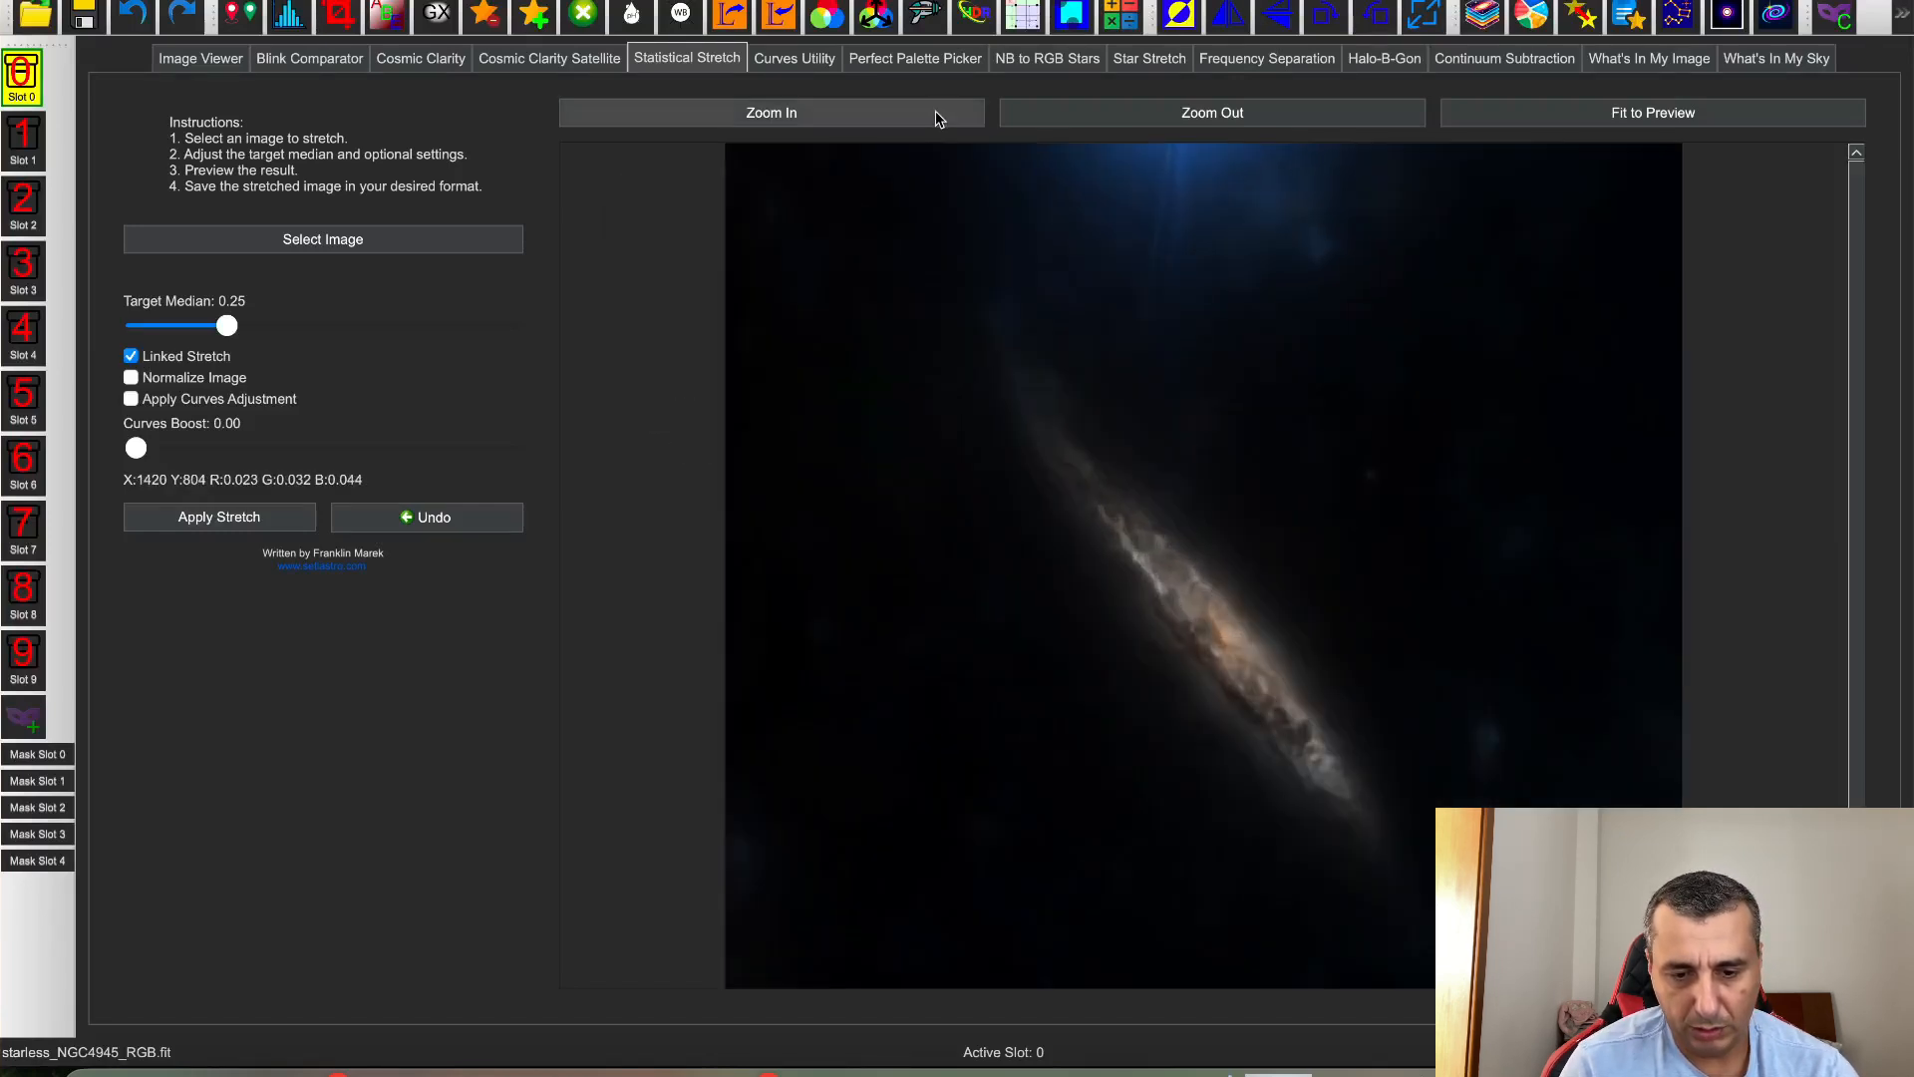
{"action": "left_click", "coordinate": [936, 118]}
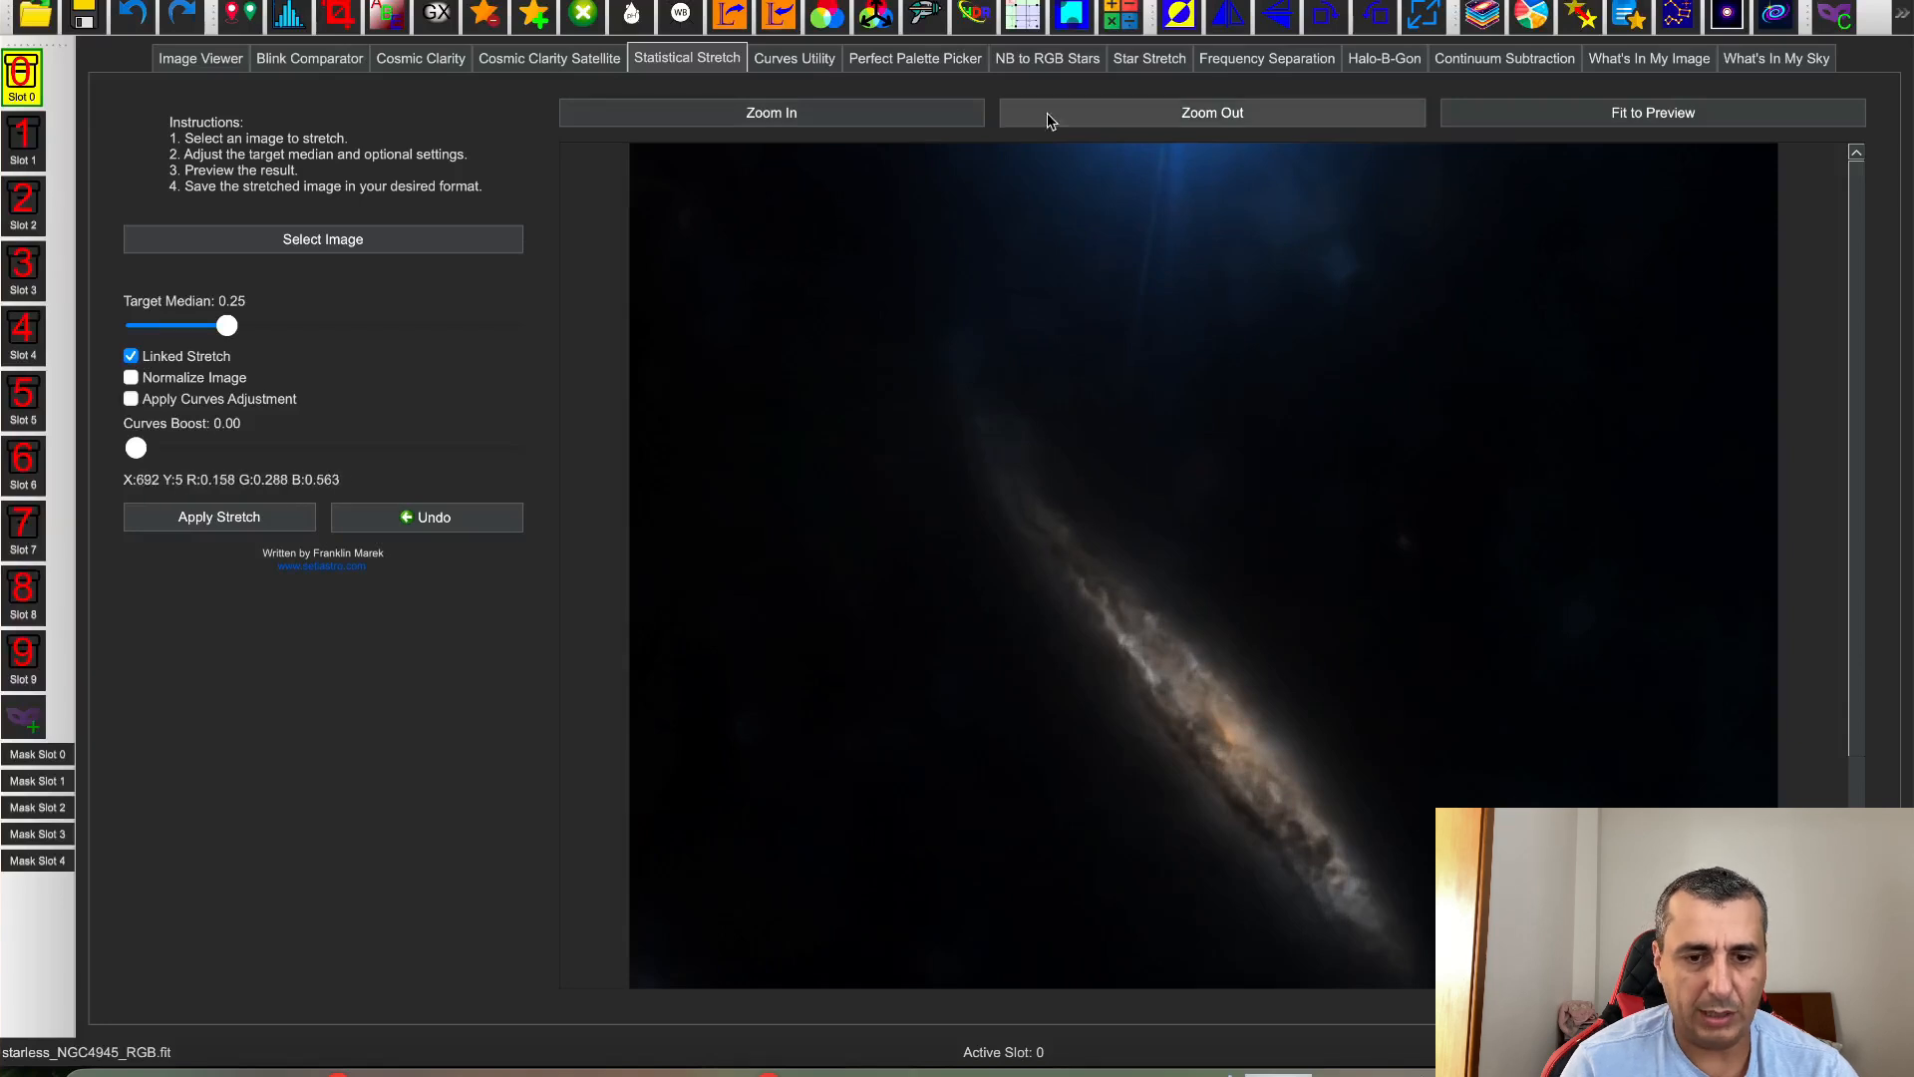
{"action": "left_click", "coordinate": [936, 25]}
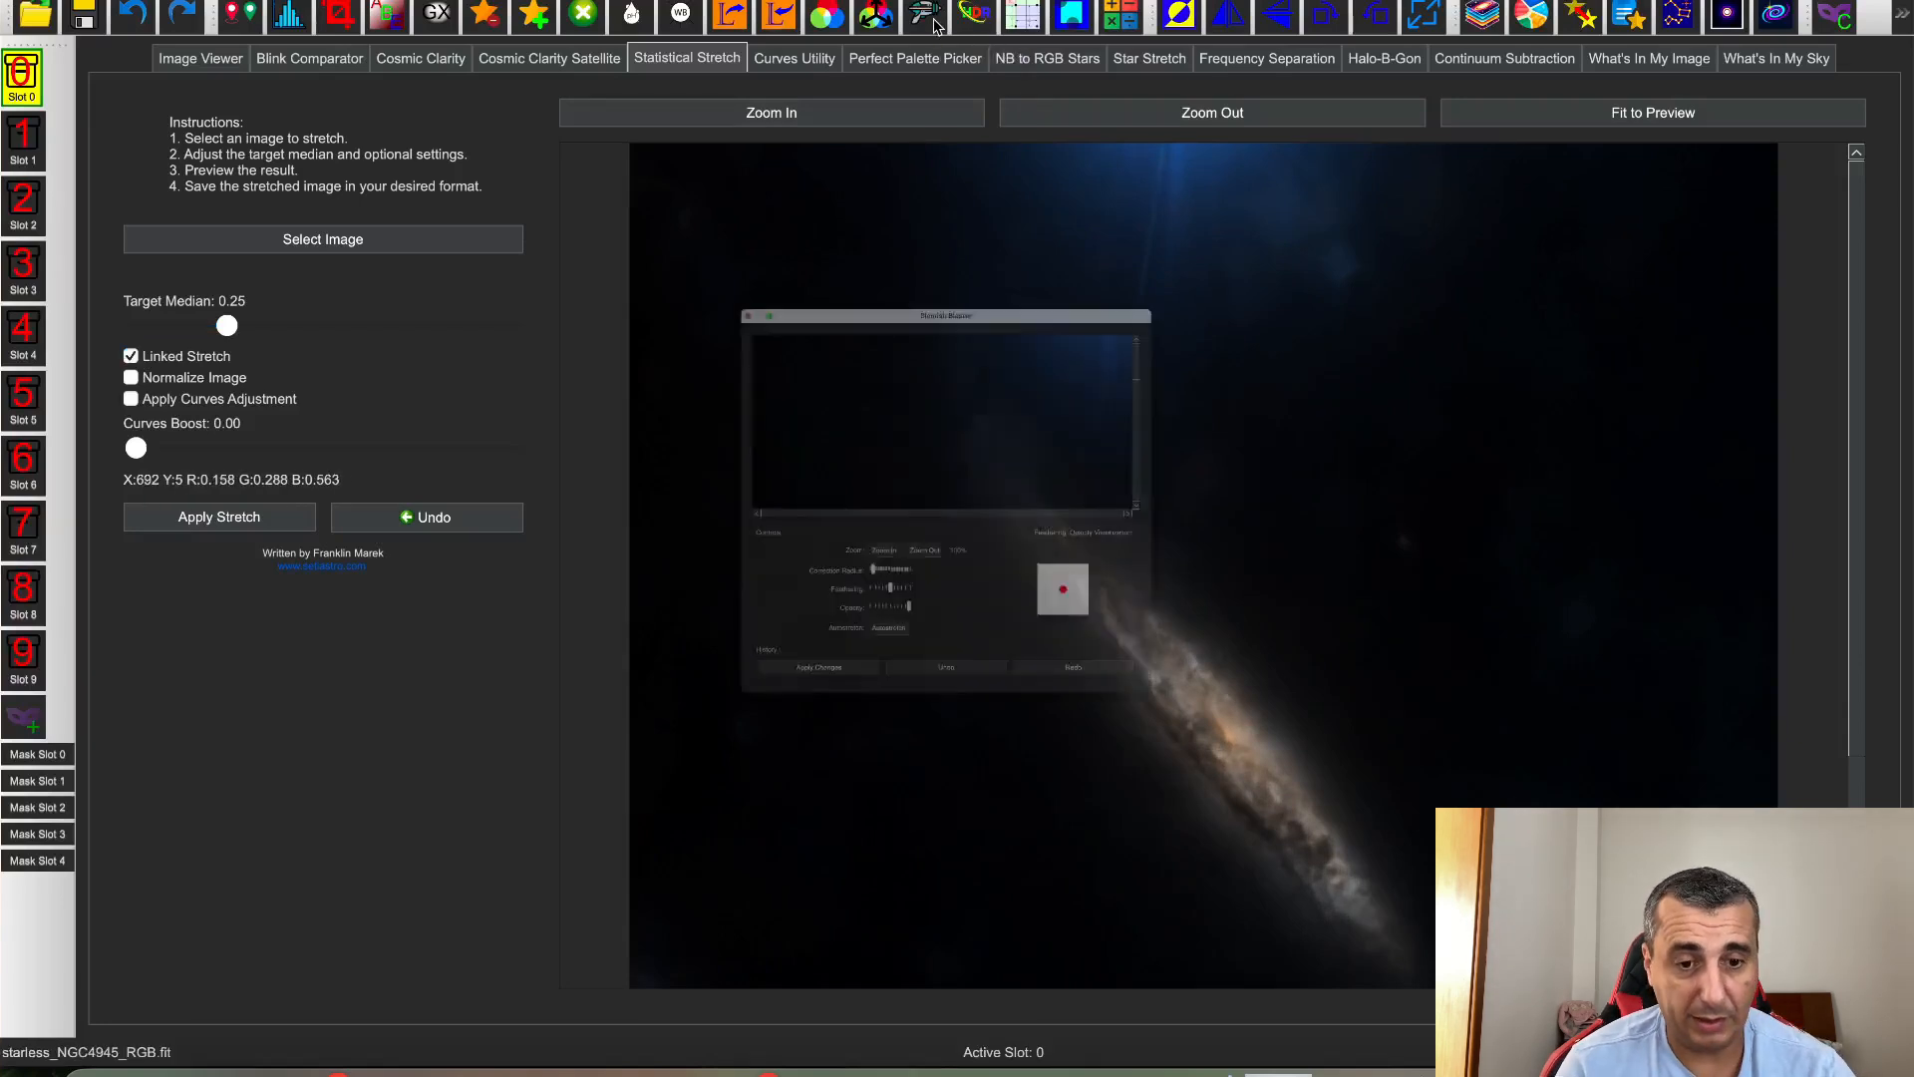
{"action": "left_click_drag", "start_coordinate": [794, 642], "coordinate": [826, 642]}
{"action": "left_click_drag", "start_coordinate": [1347, 245], "coordinate": [1346, 409]}
{"action": "left_click_drag", "start_coordinate": [935, 539], "coordinate": [1226, 536]}
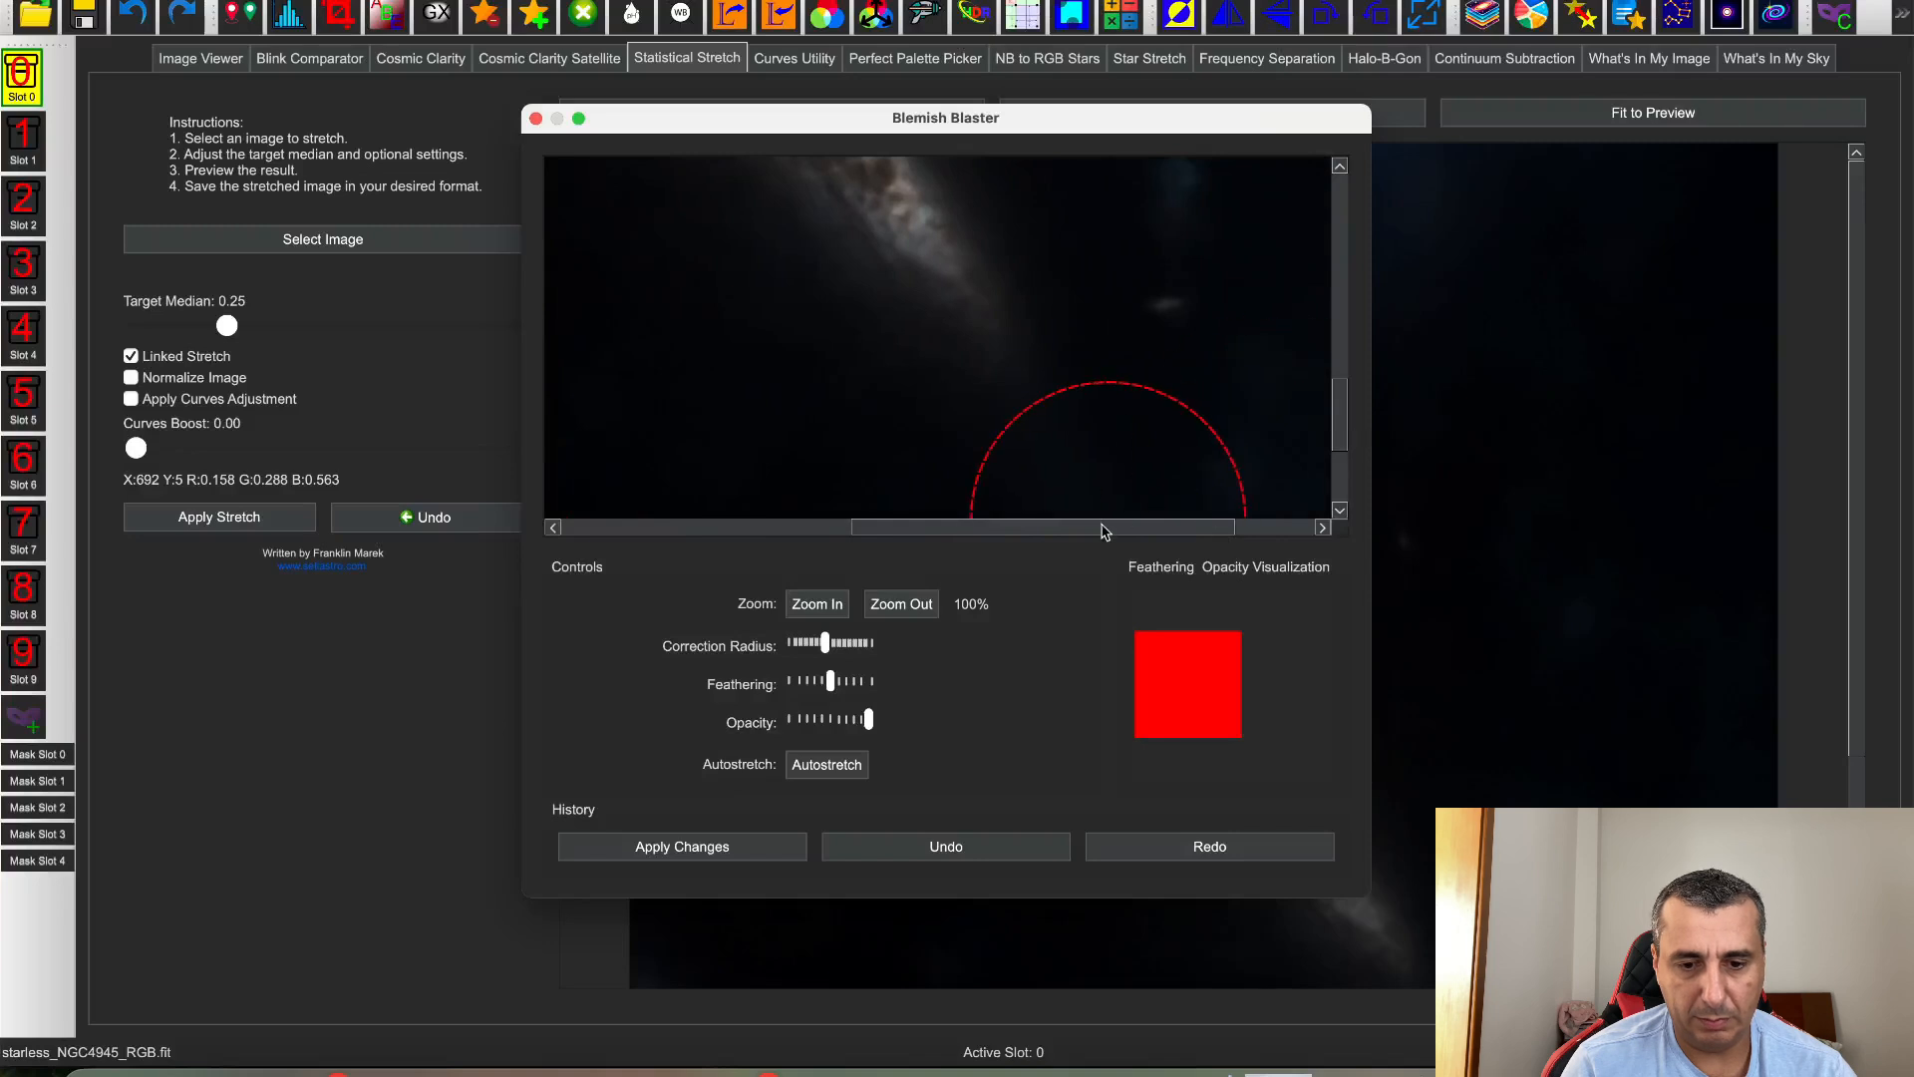
{"action": "left_click_drag", "start_coordinate": [1103, 527], "coordinate": [1175, 523]}
{"action": "left_click_drag", "start_coordinate": [1338, 402], "coordinate": [1342, 367]}
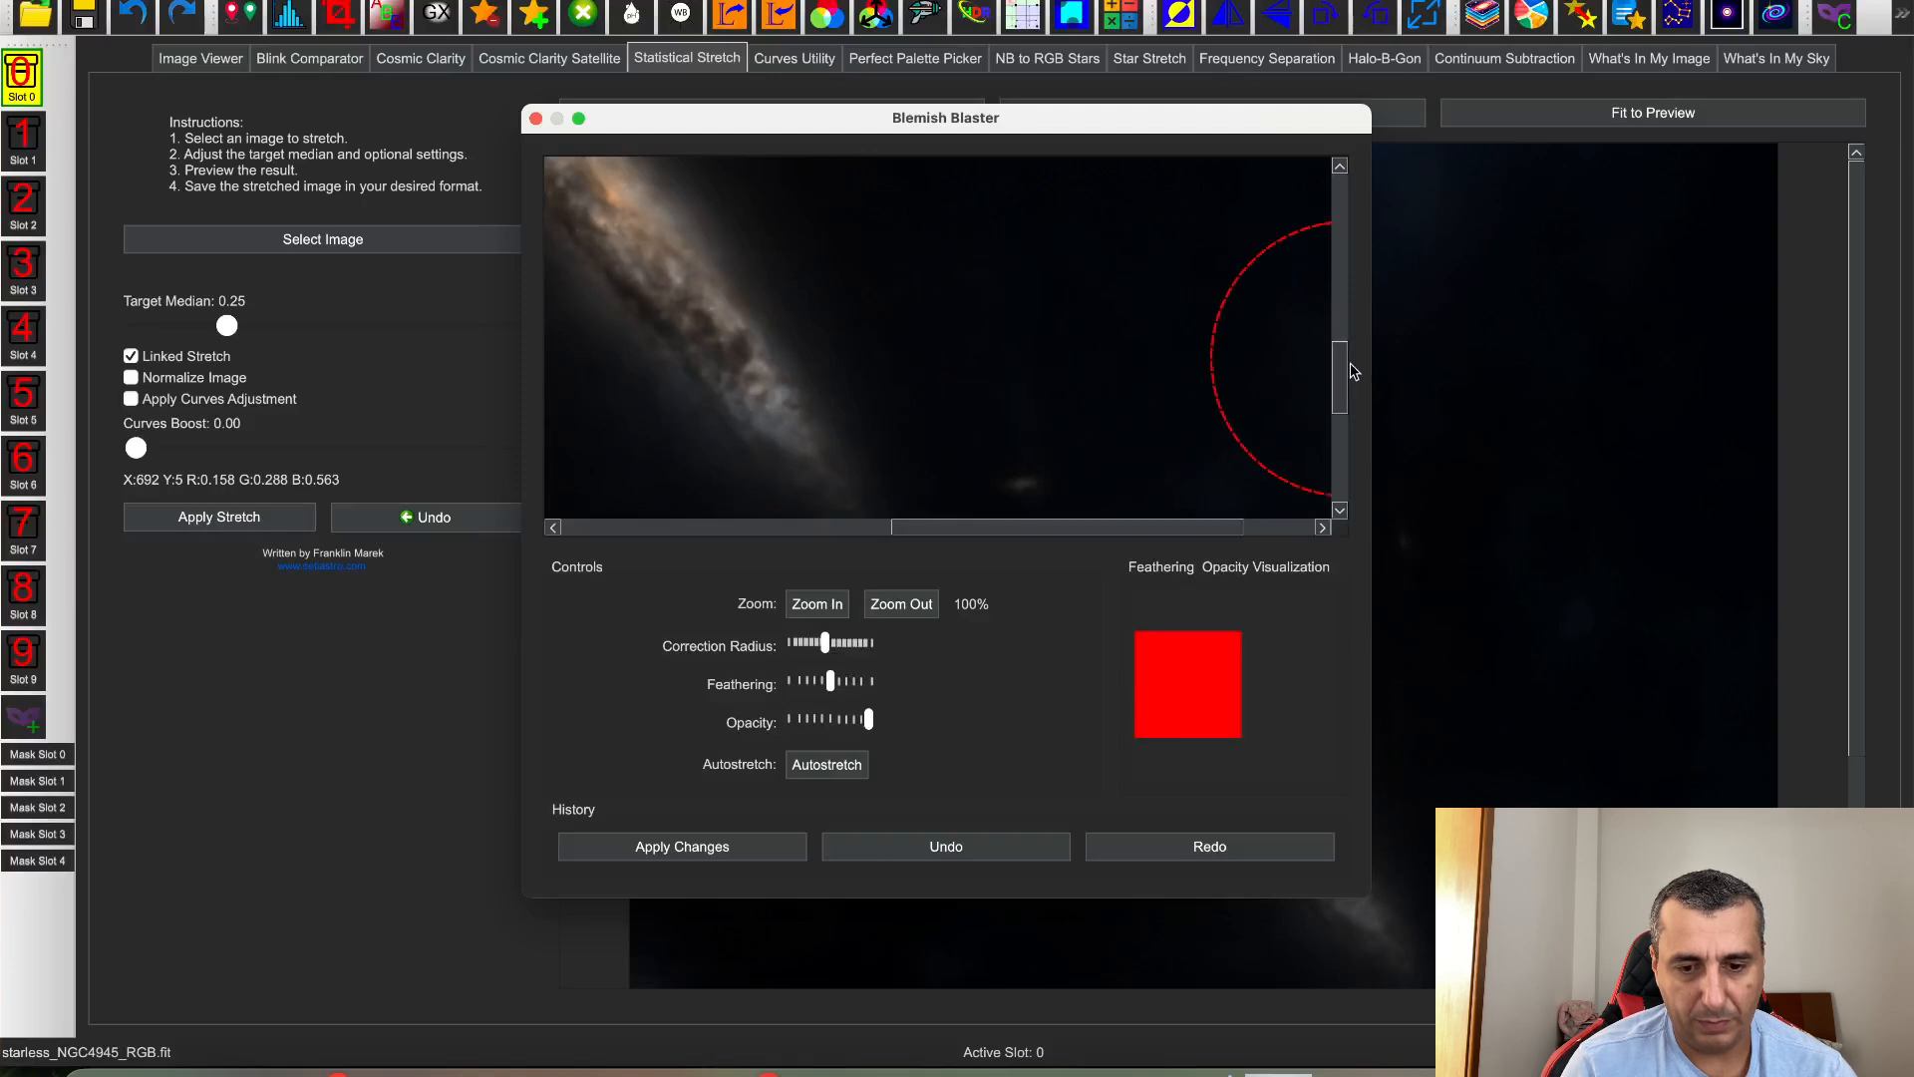
{"action": "left_click_drag", "start_coordinate": [1346, 376], "coordinate": [1348, 473]}
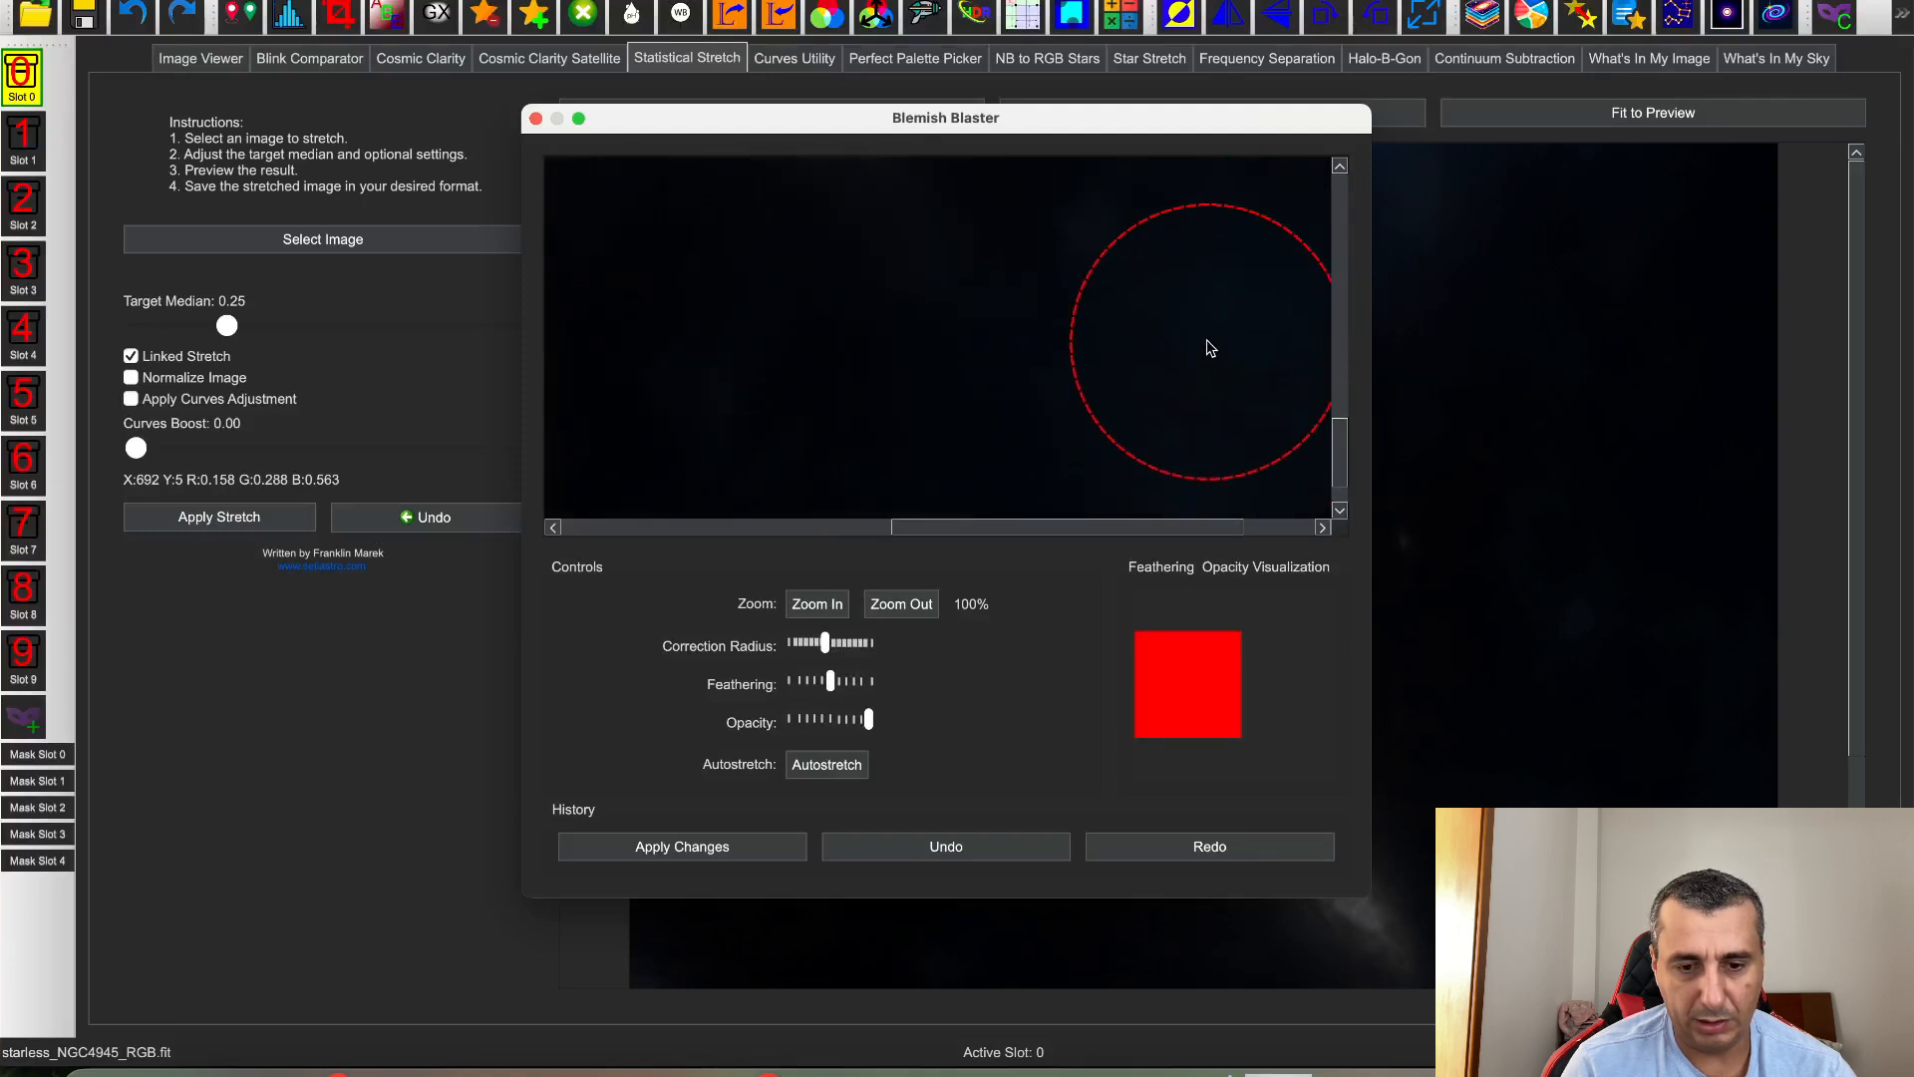
{"action": "left_click", "coordinate": [1209, 346]}
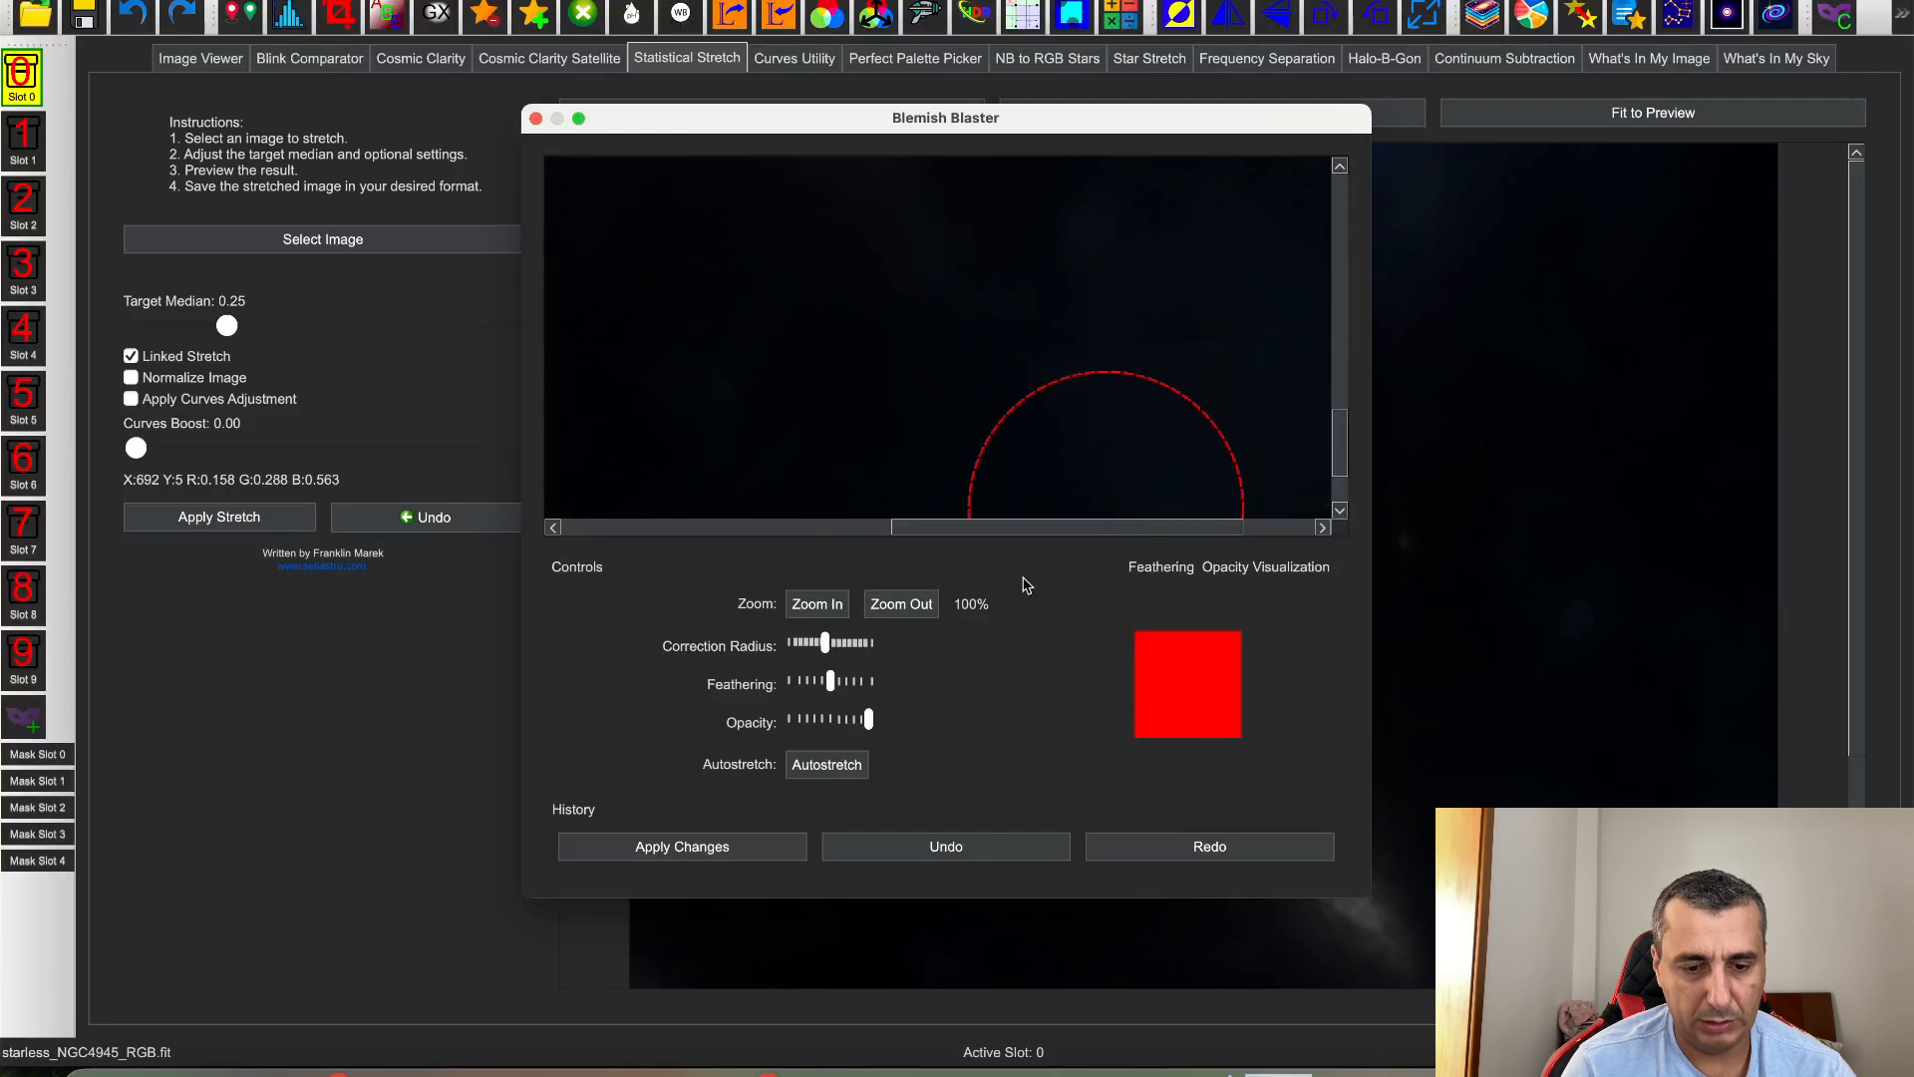
{"action": "left_click", "coordinate": [900, 604]}
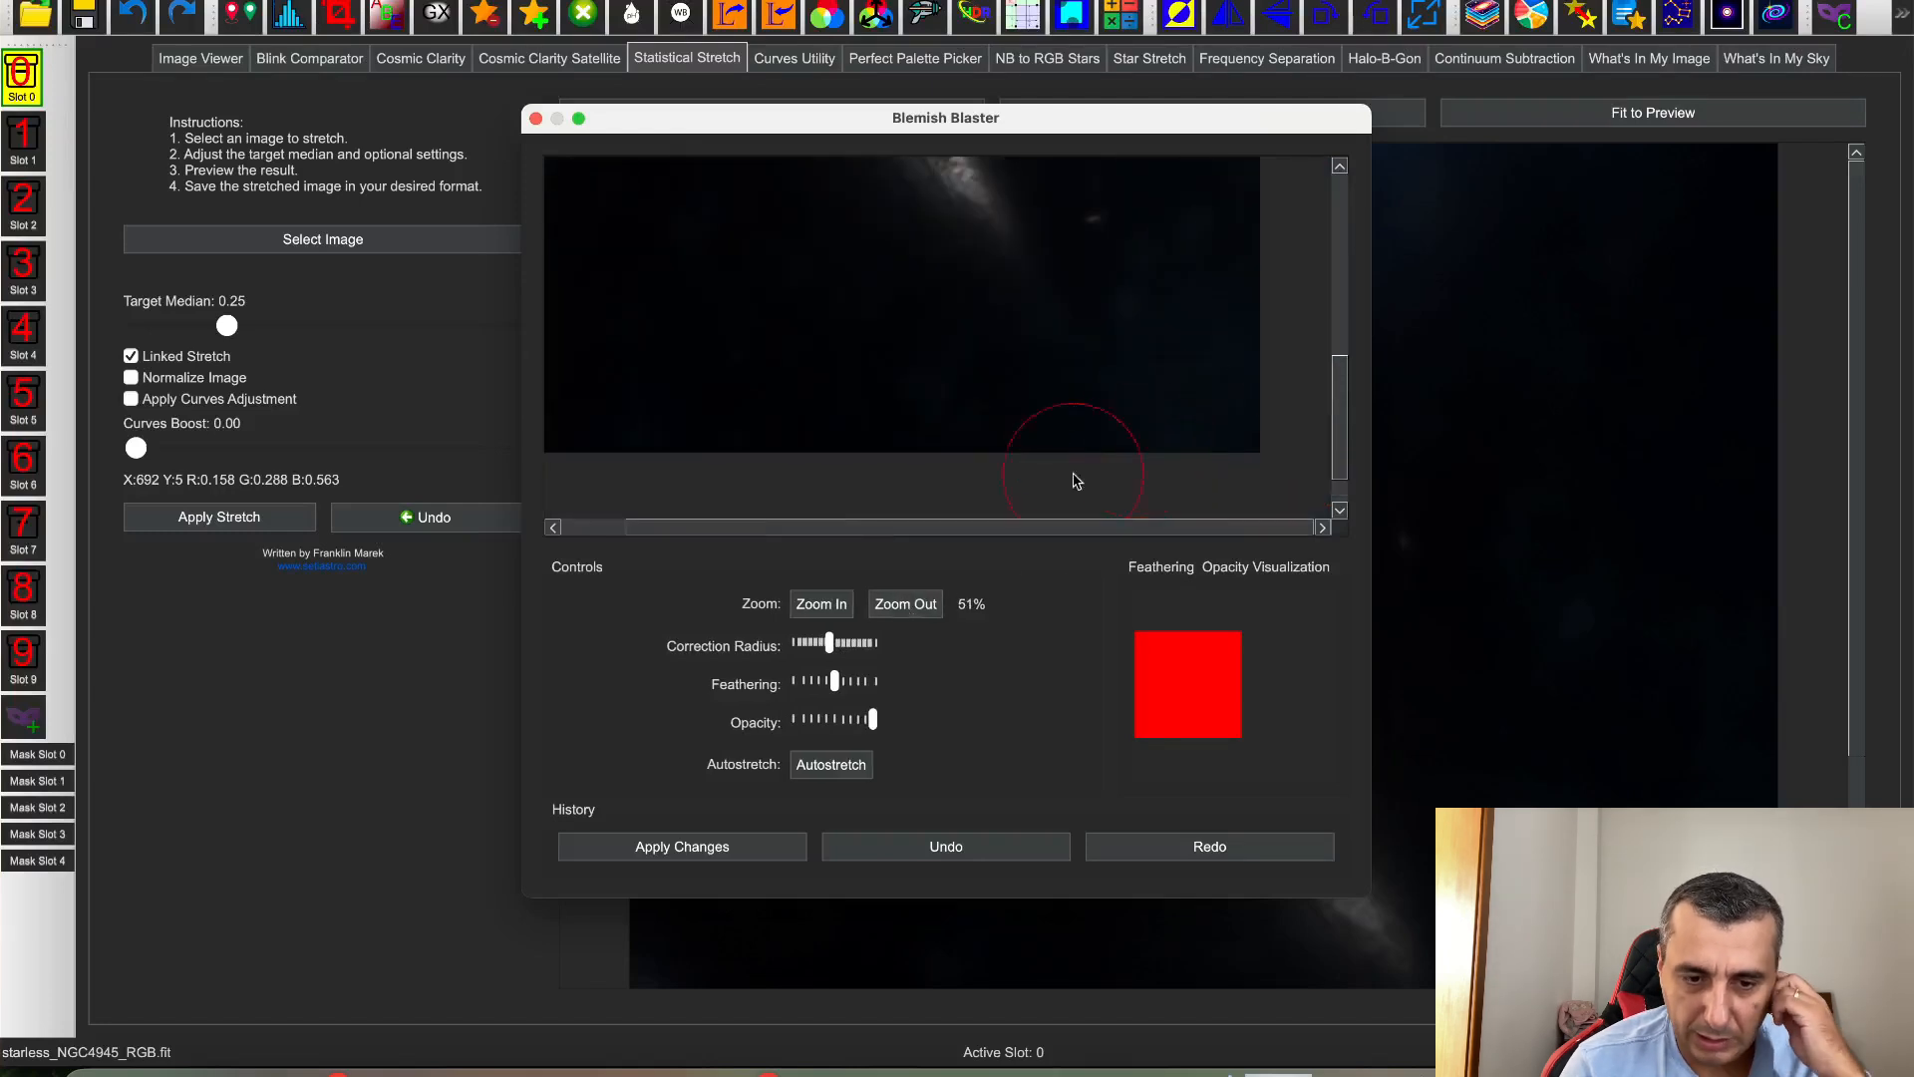
{"action": "left_click_drag", "start_coordinate": [1067, 525], "coordinate": [811, 529]}
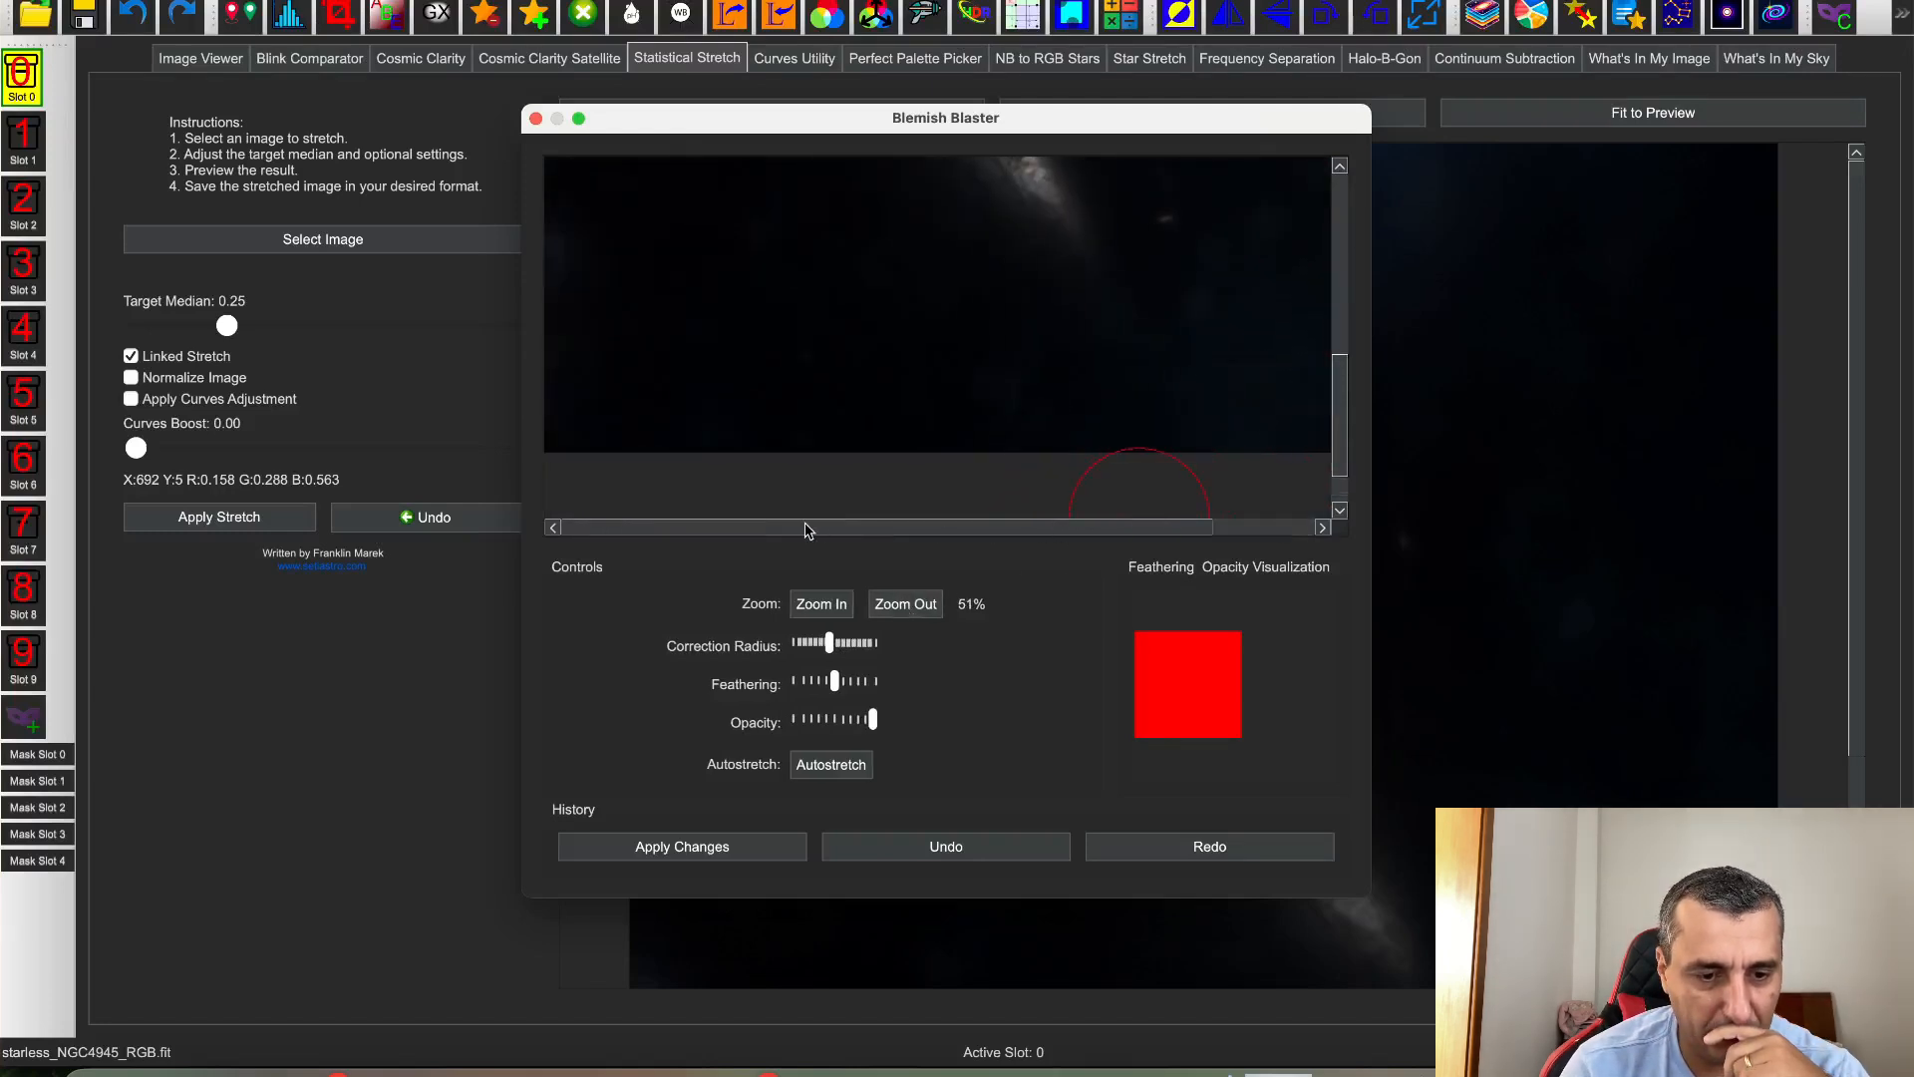
{"action": "left_click", "coordinate": [574, 270]}
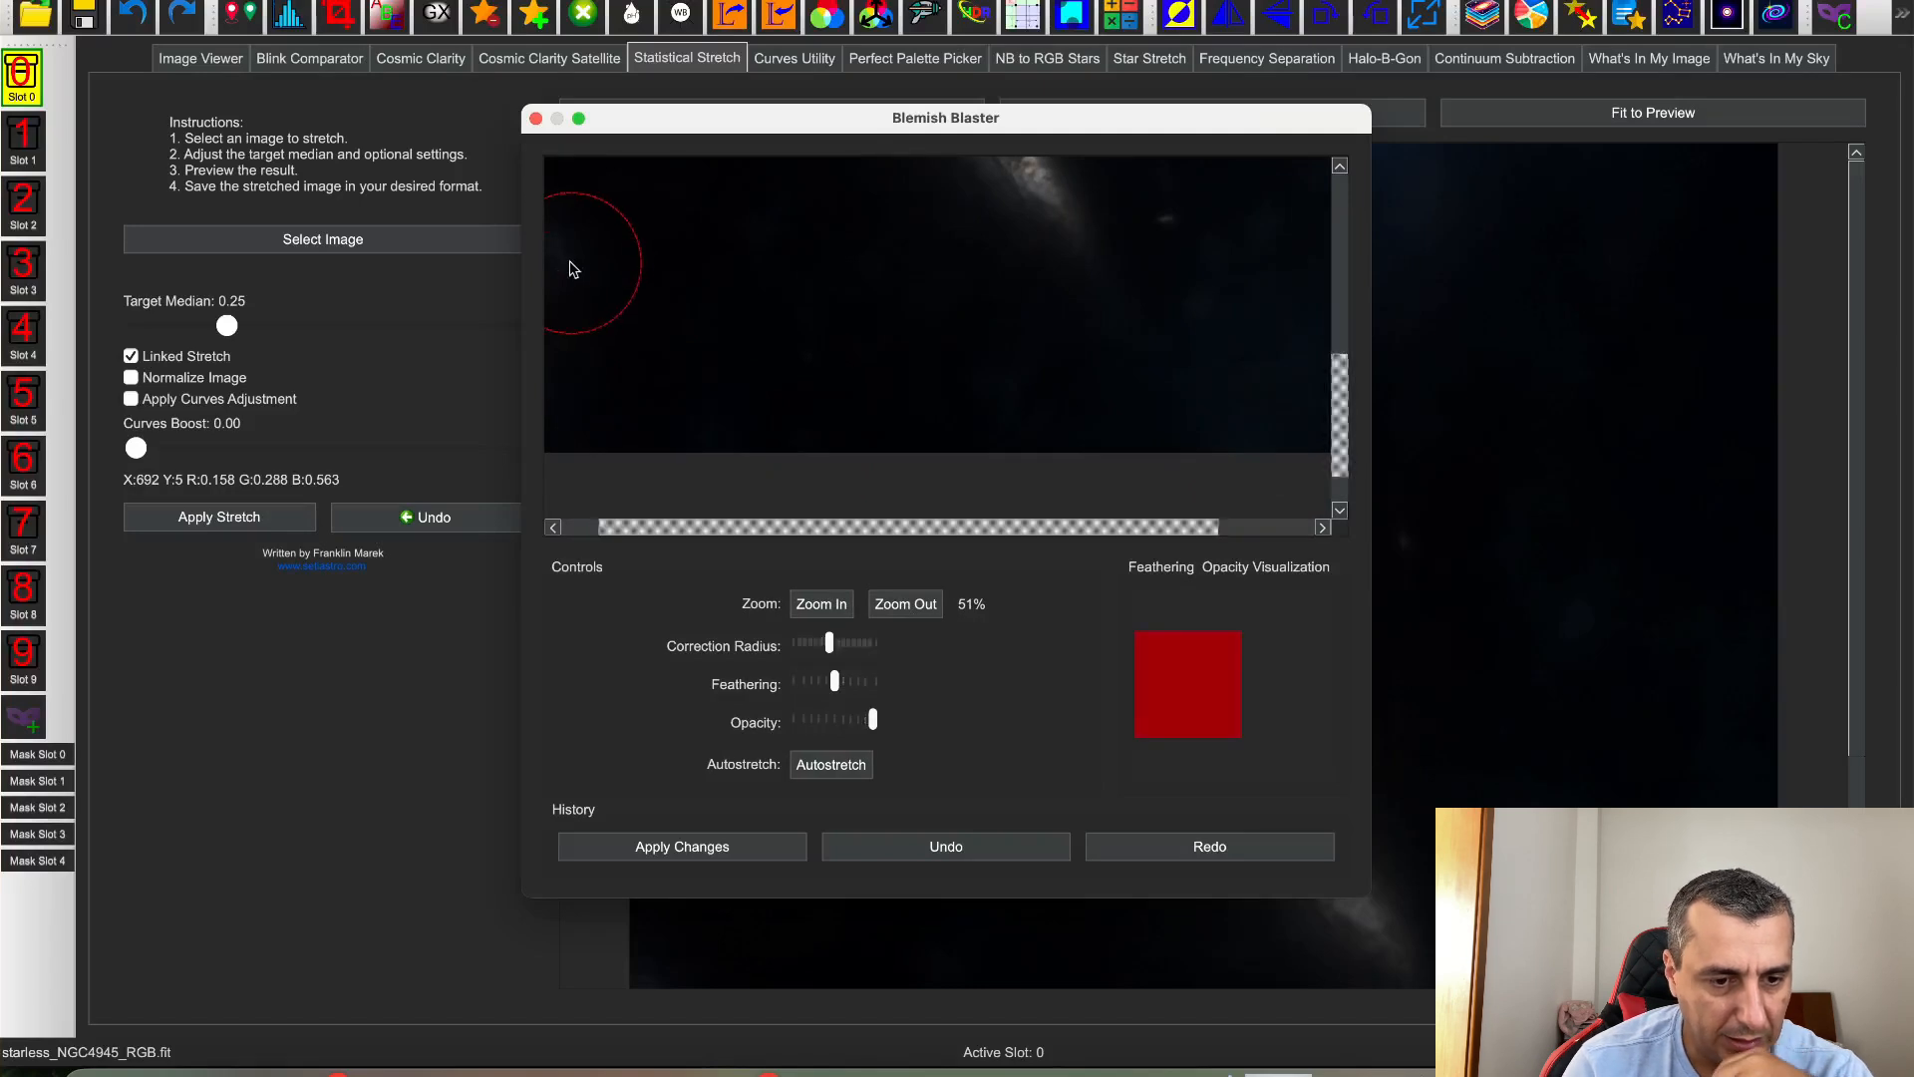
{"action": "left_click_drag", "start_coordinate": [1346, 405], "coordinate": [1345, 218]}
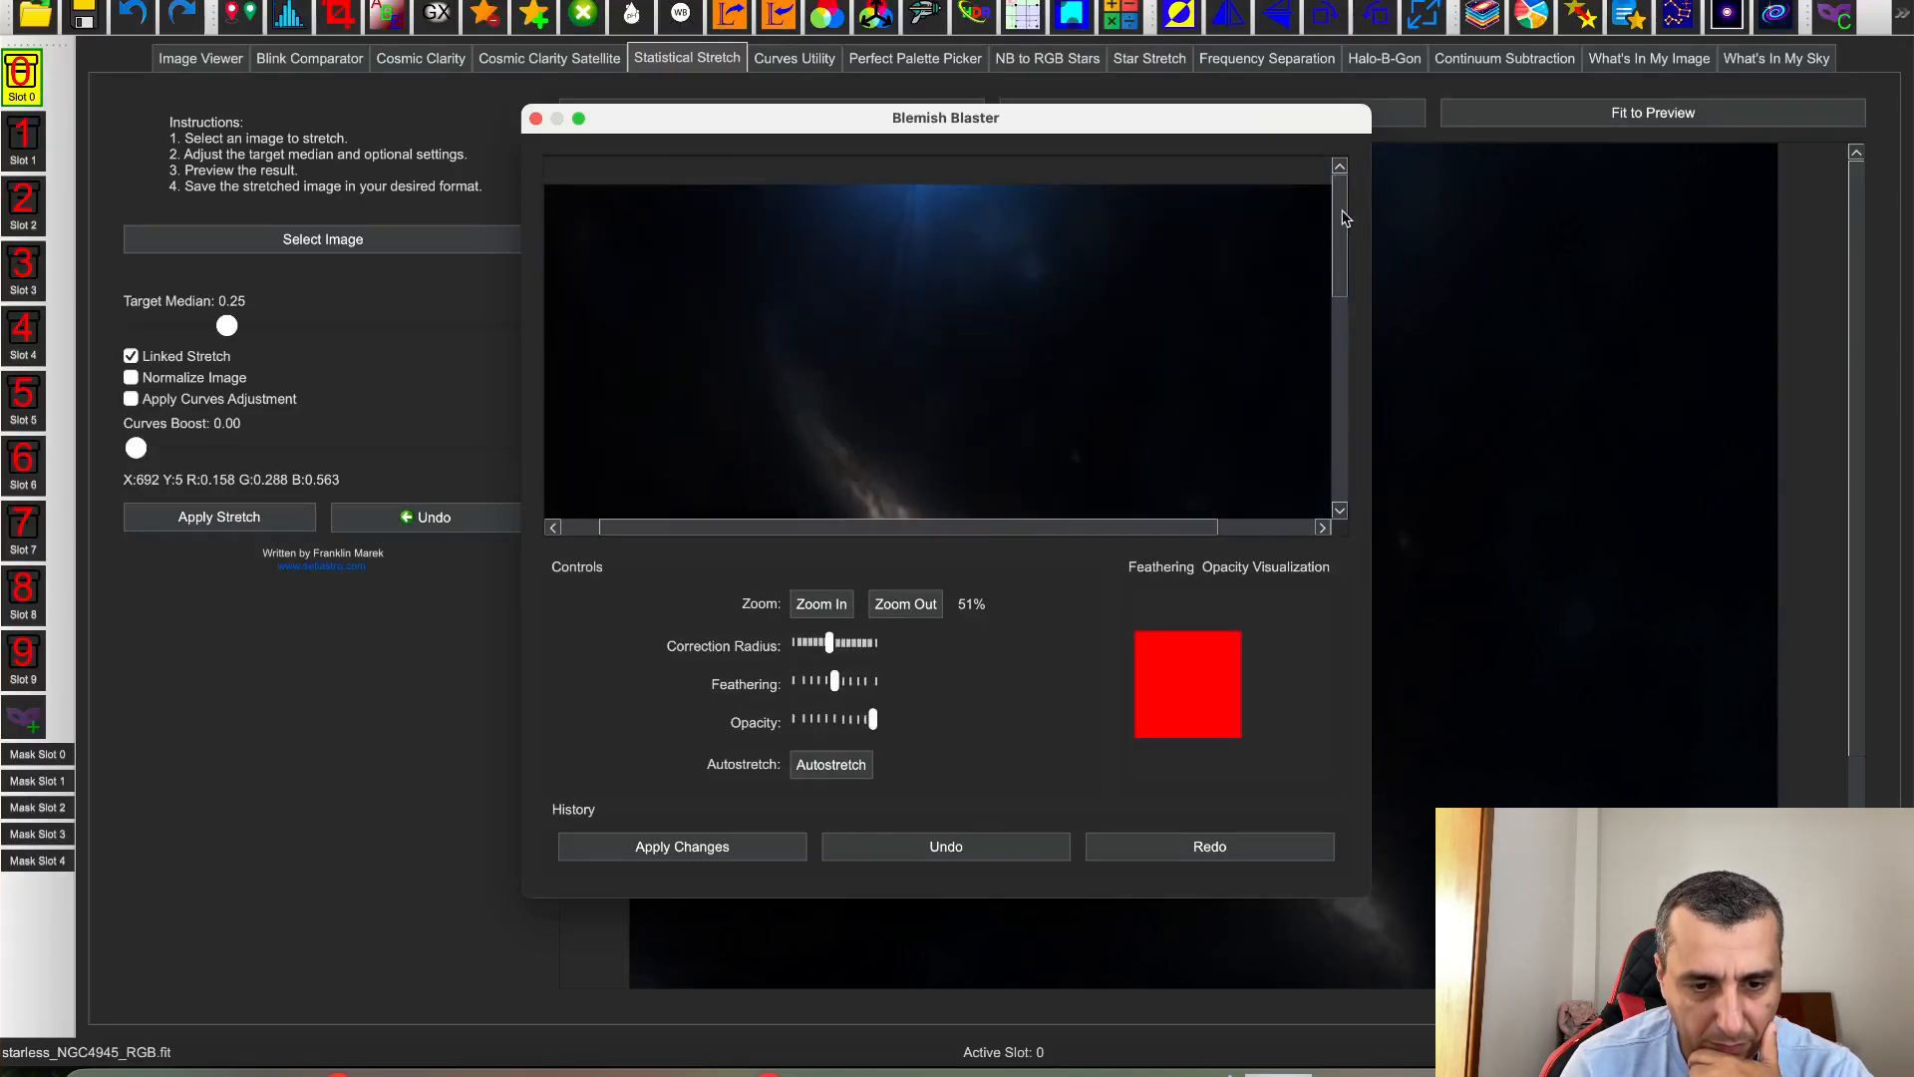
{"action": "left_click", "coordinate": [926, 227]}
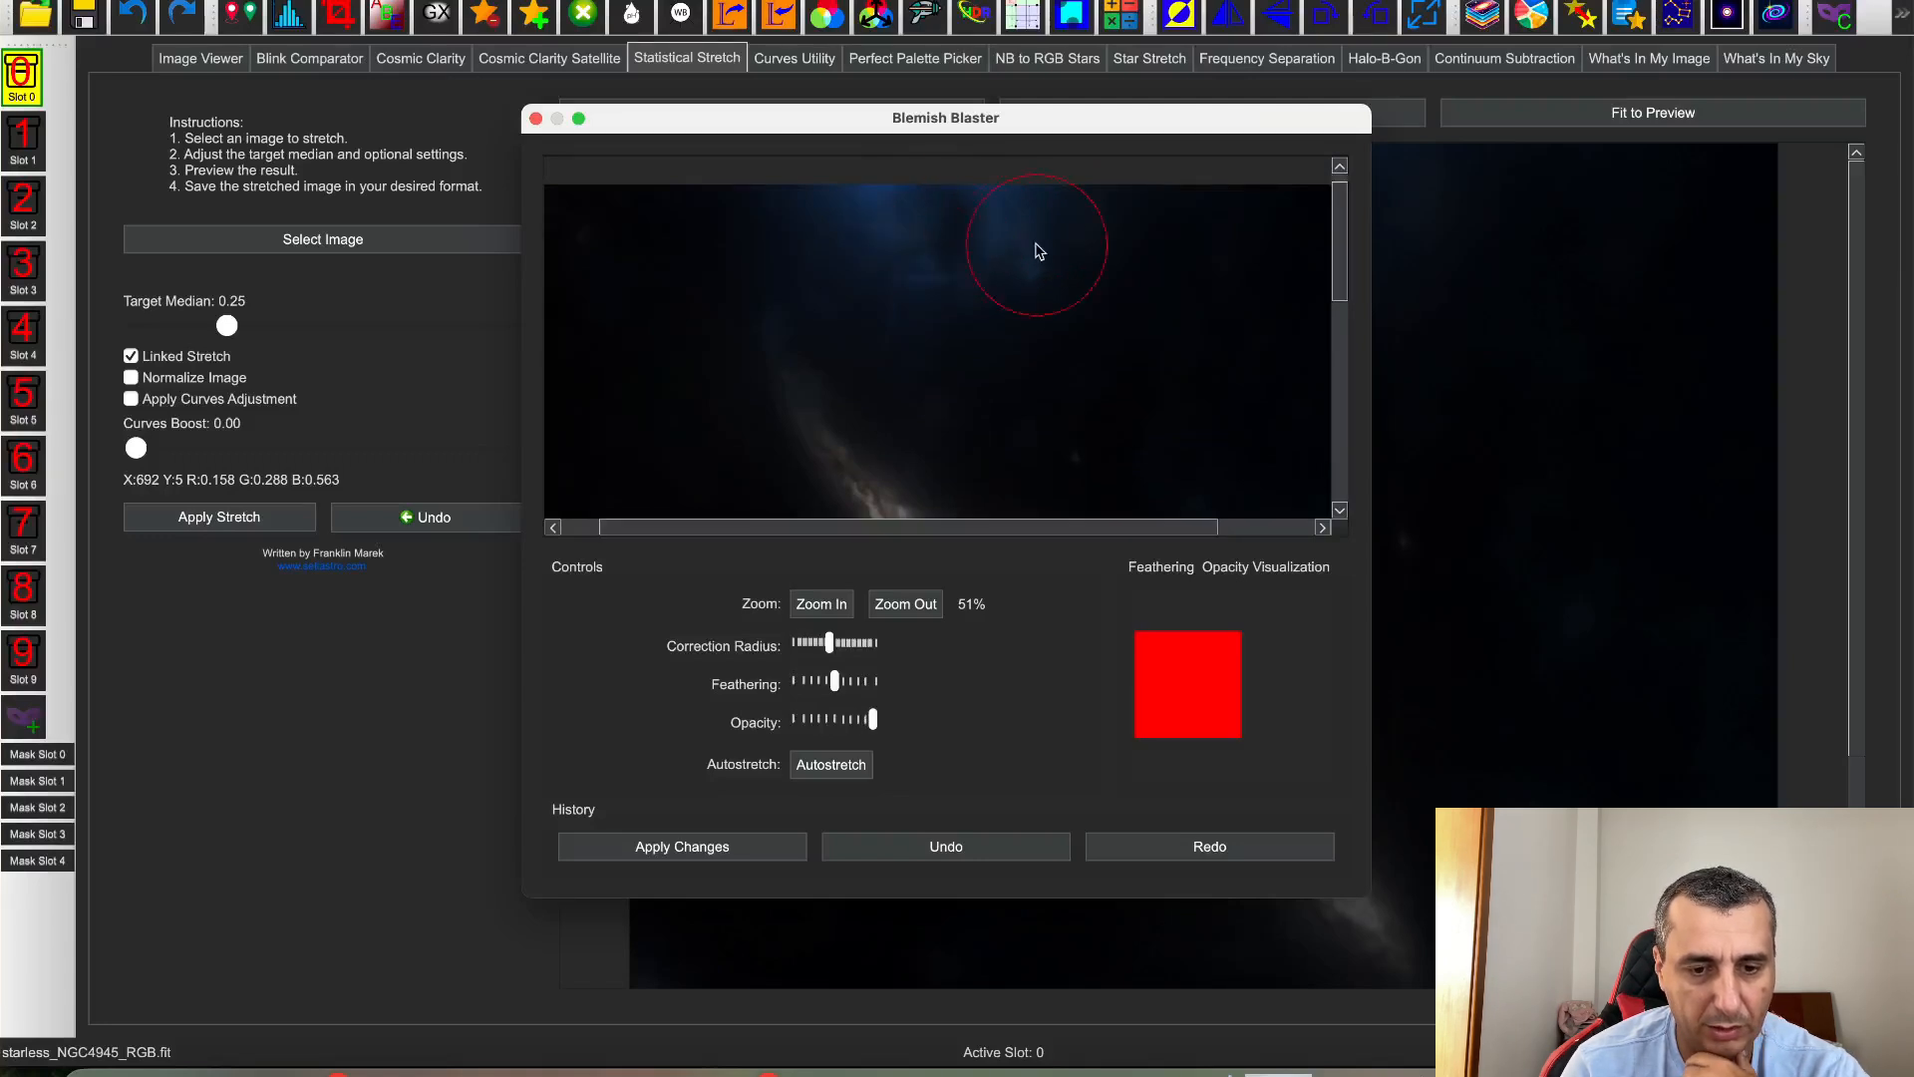
{"action": "left_click", "coordinate": [1001, 857]}
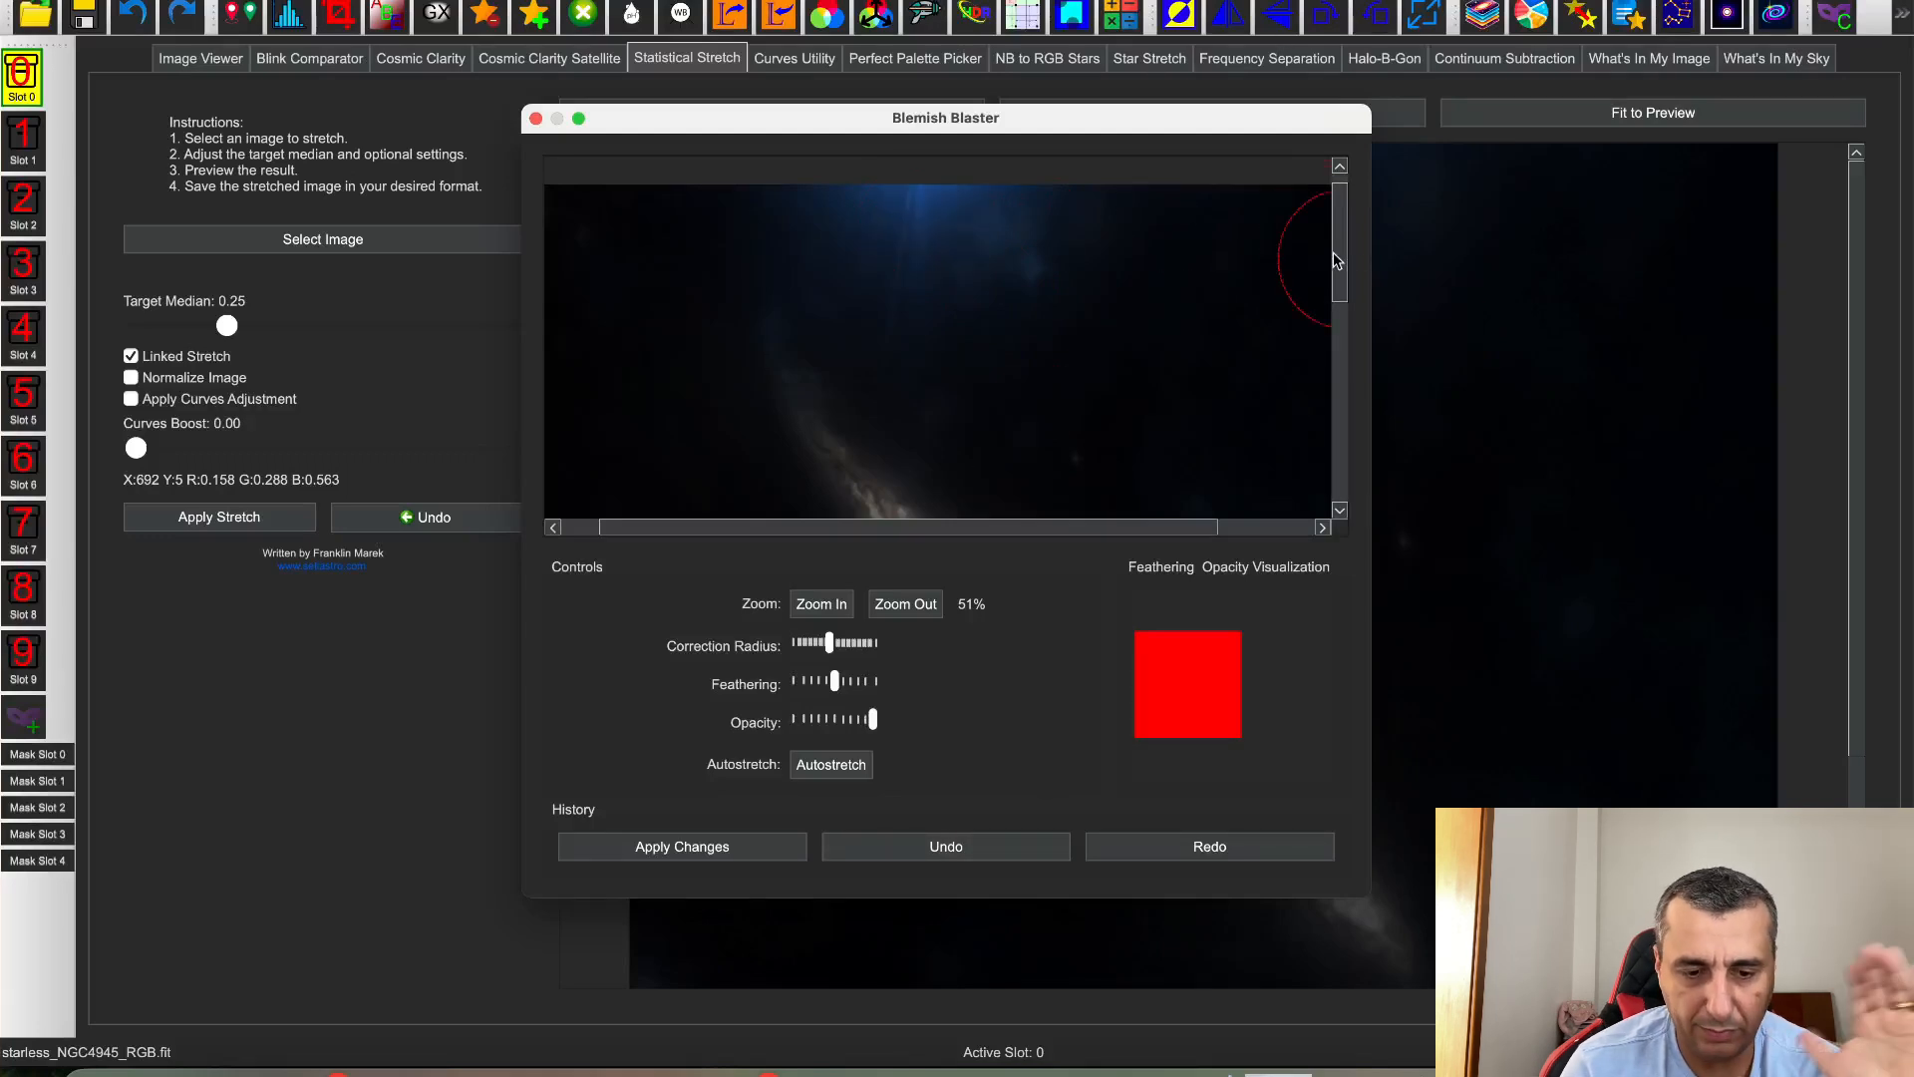
{"action": "left_click_drag", "start_coordinate": [1338, 247], "coordinate": [1346, 355]}
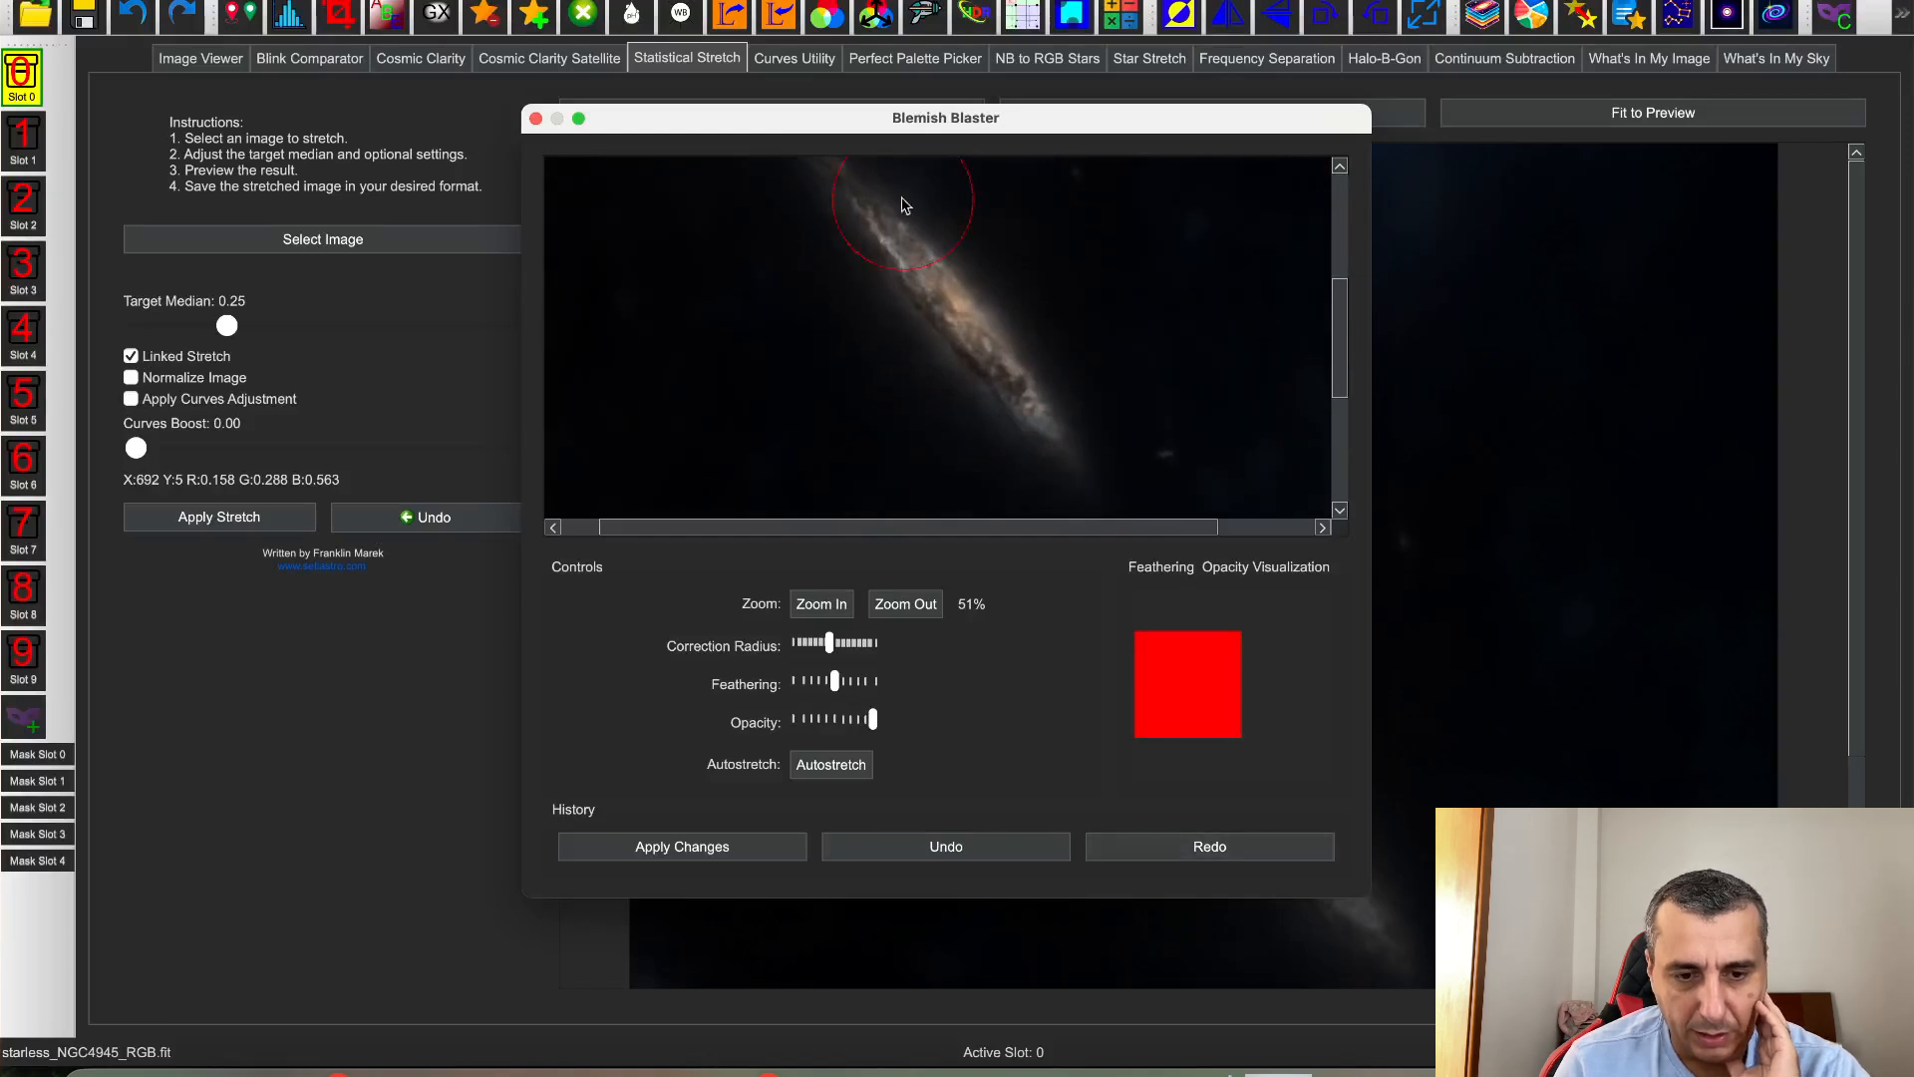
{"action": "left_click", "coordinate": [536, 118]}
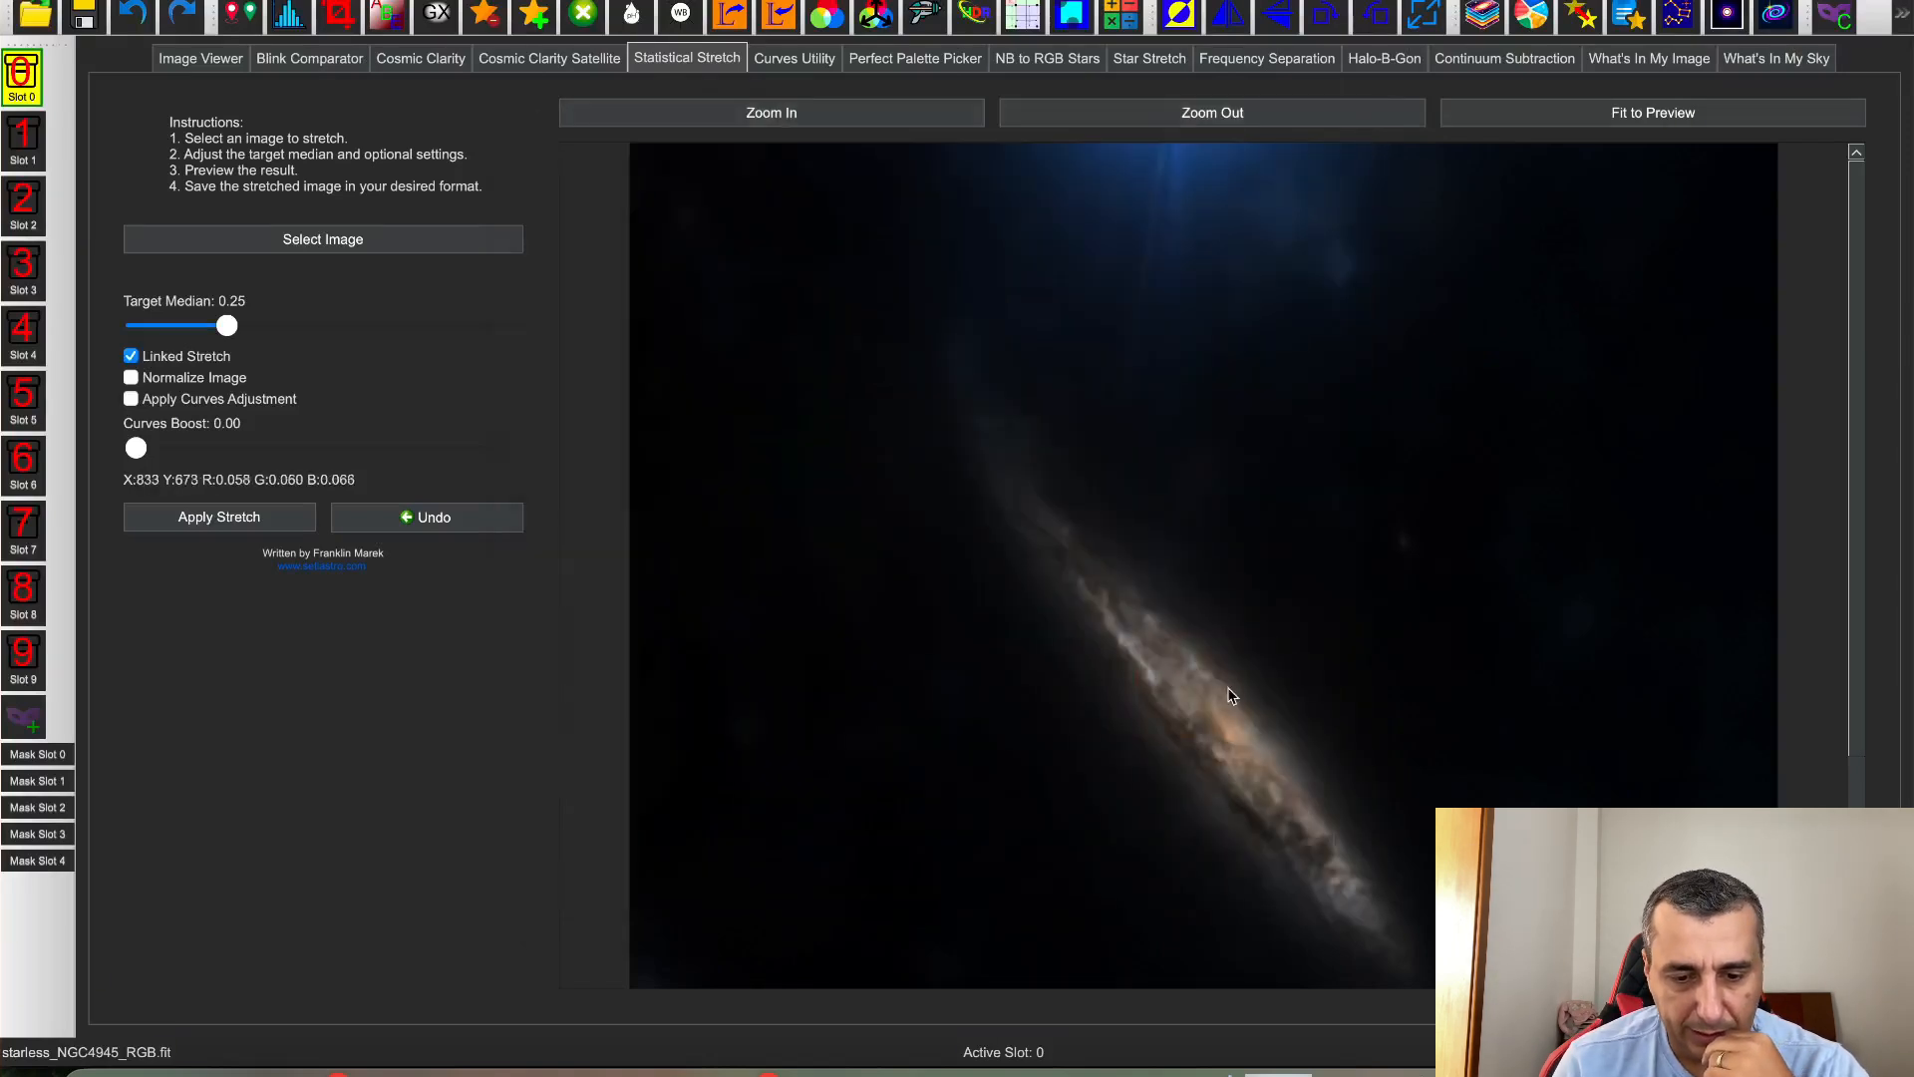
Reopen Blemish Blaster, enlarge the correction radius and heal the blue patch beside the galaxy's lower right end
{"action": "left_click_drag", "start_coordinate": [1865, 572], "coordinate": [1864, 687]}
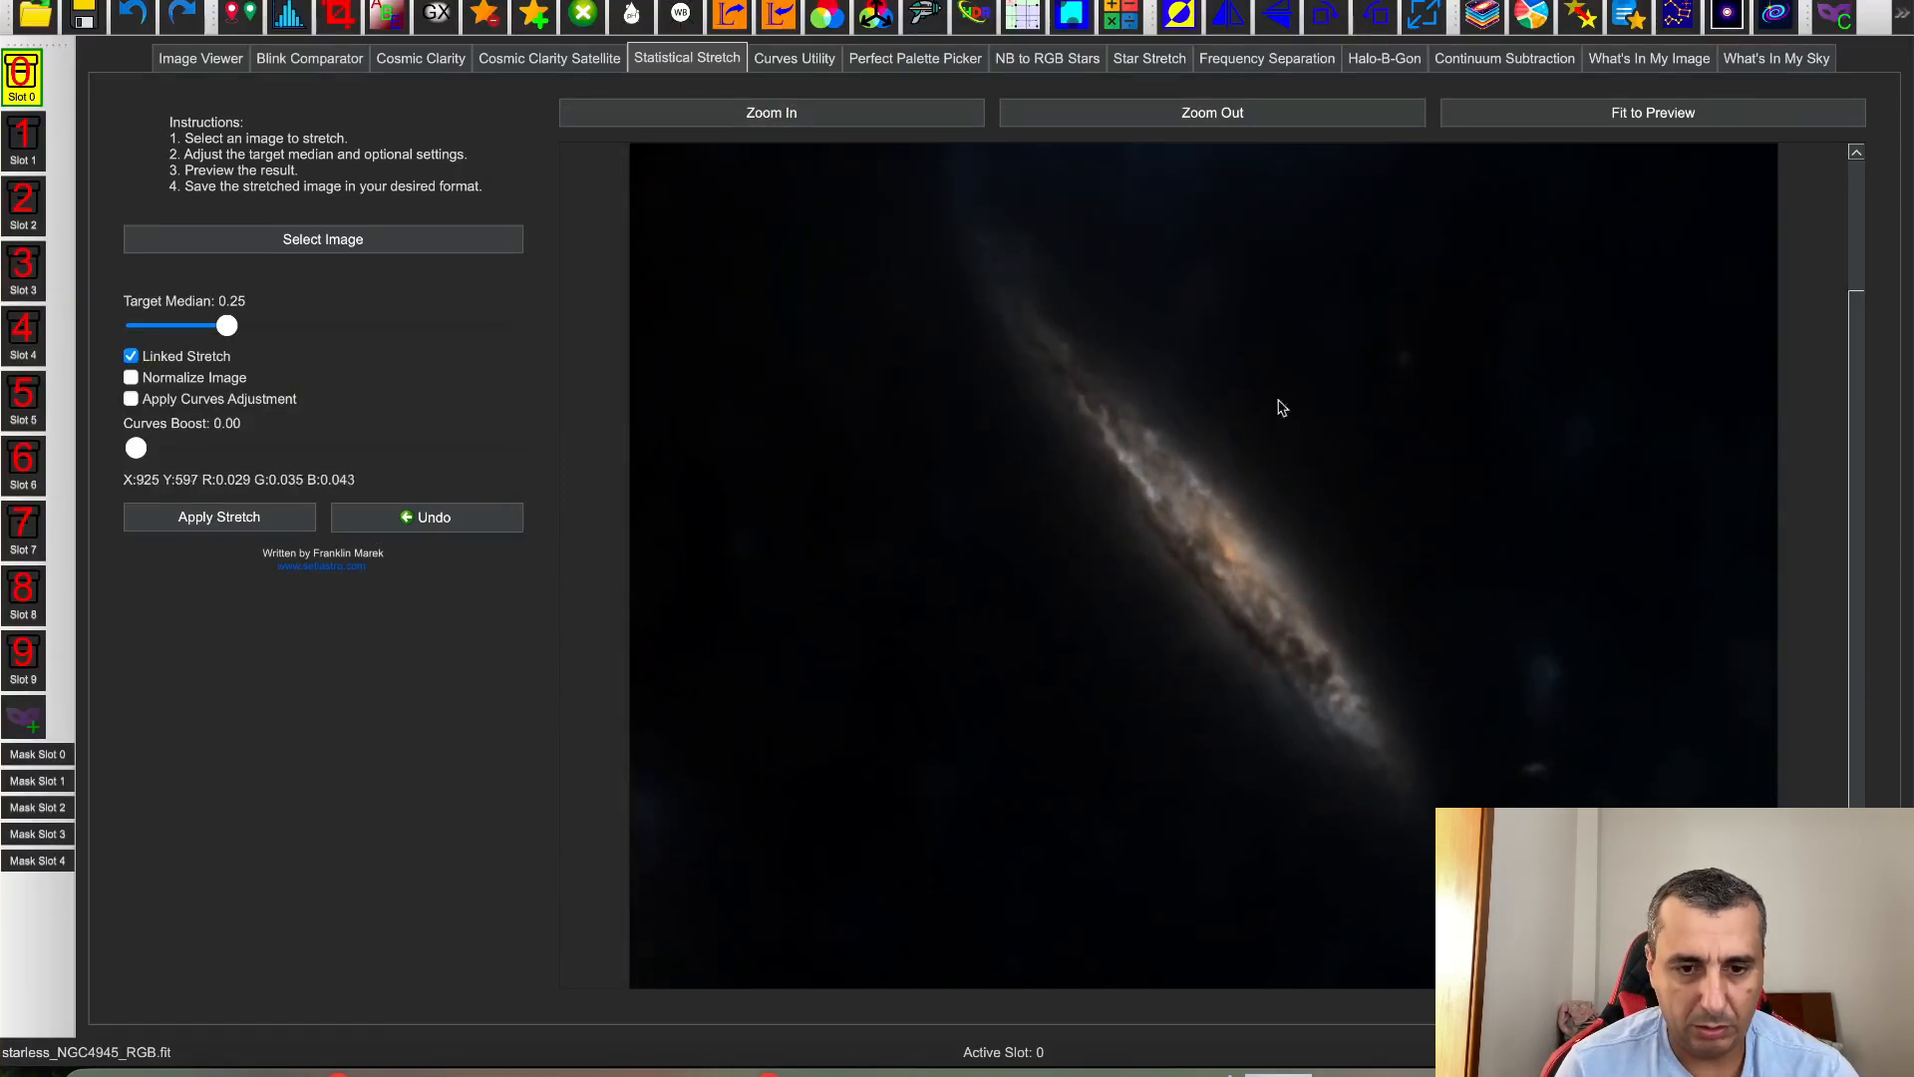
{"action": "left_click", "coordinate": [926, 14]}
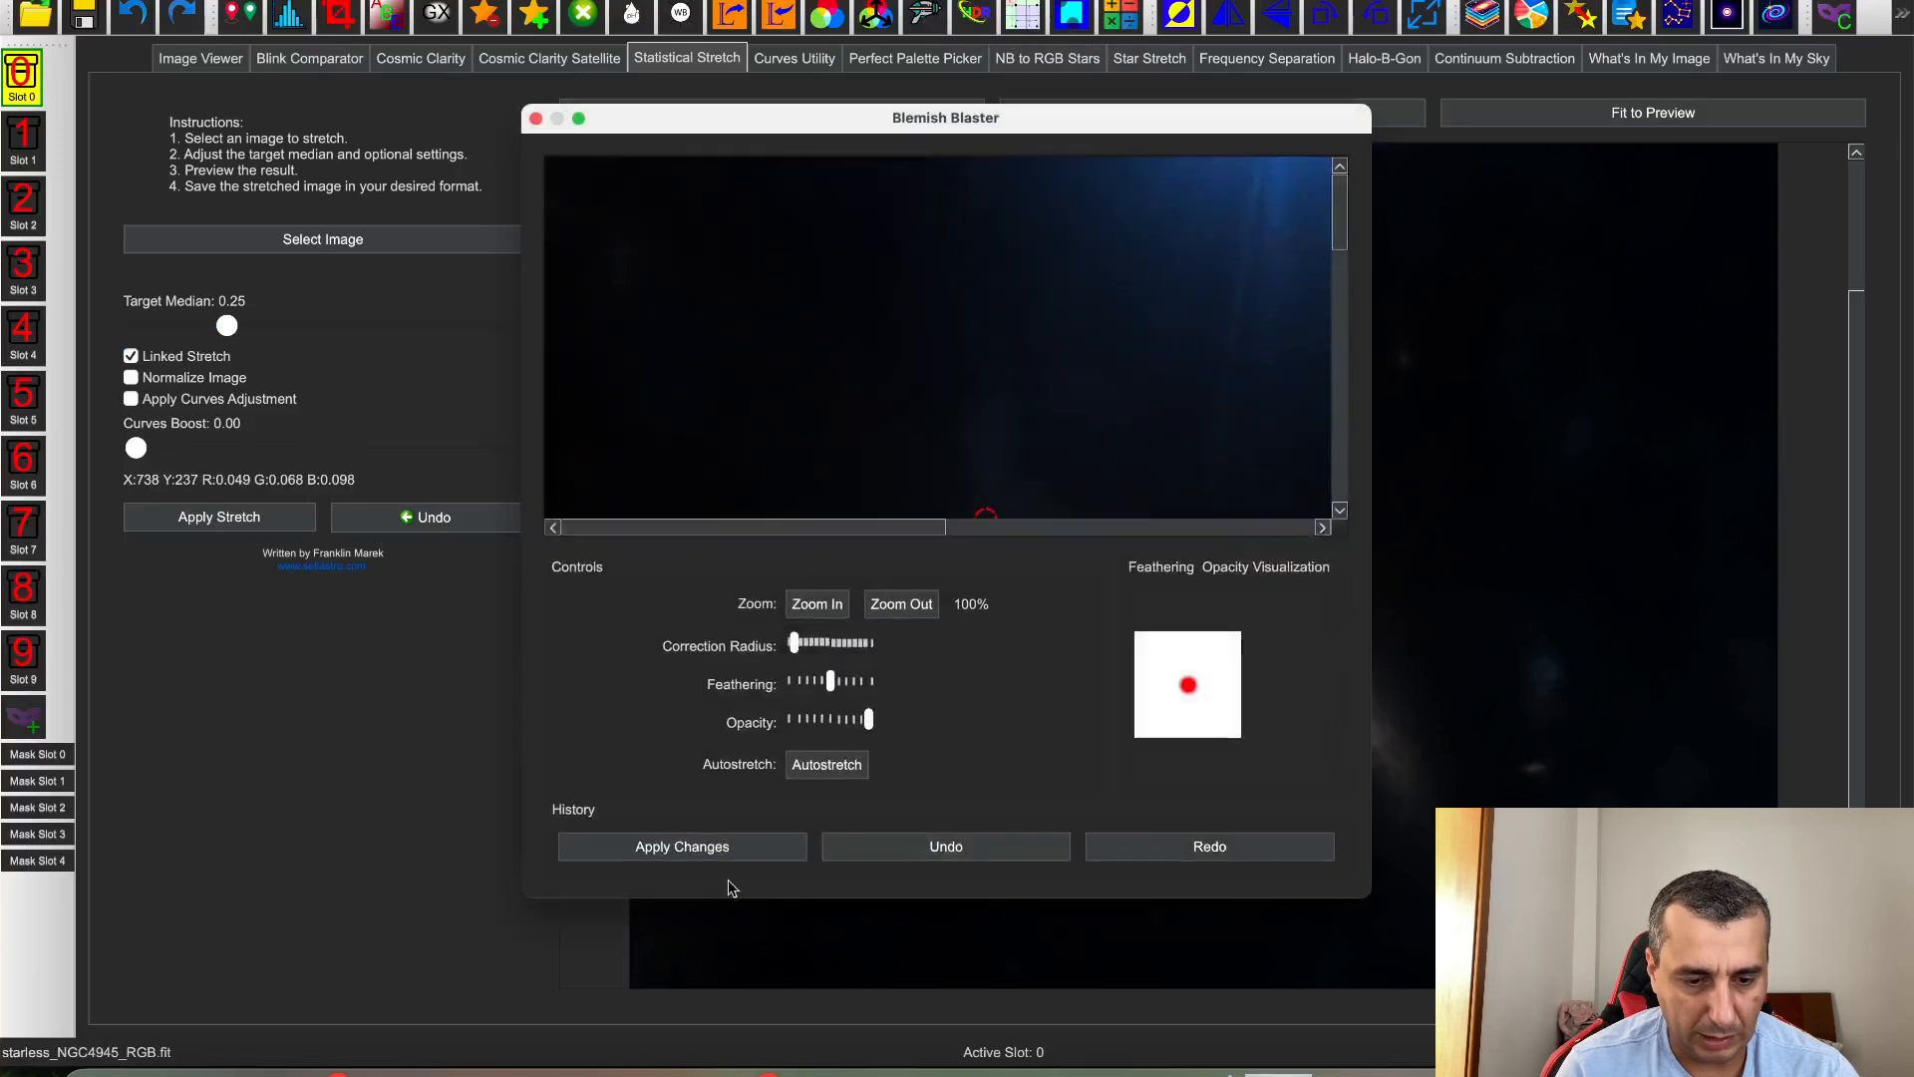
{"action": "left_click_drag", "start_coordinate": [1339, 244], "coordinate": [1339, 333]}
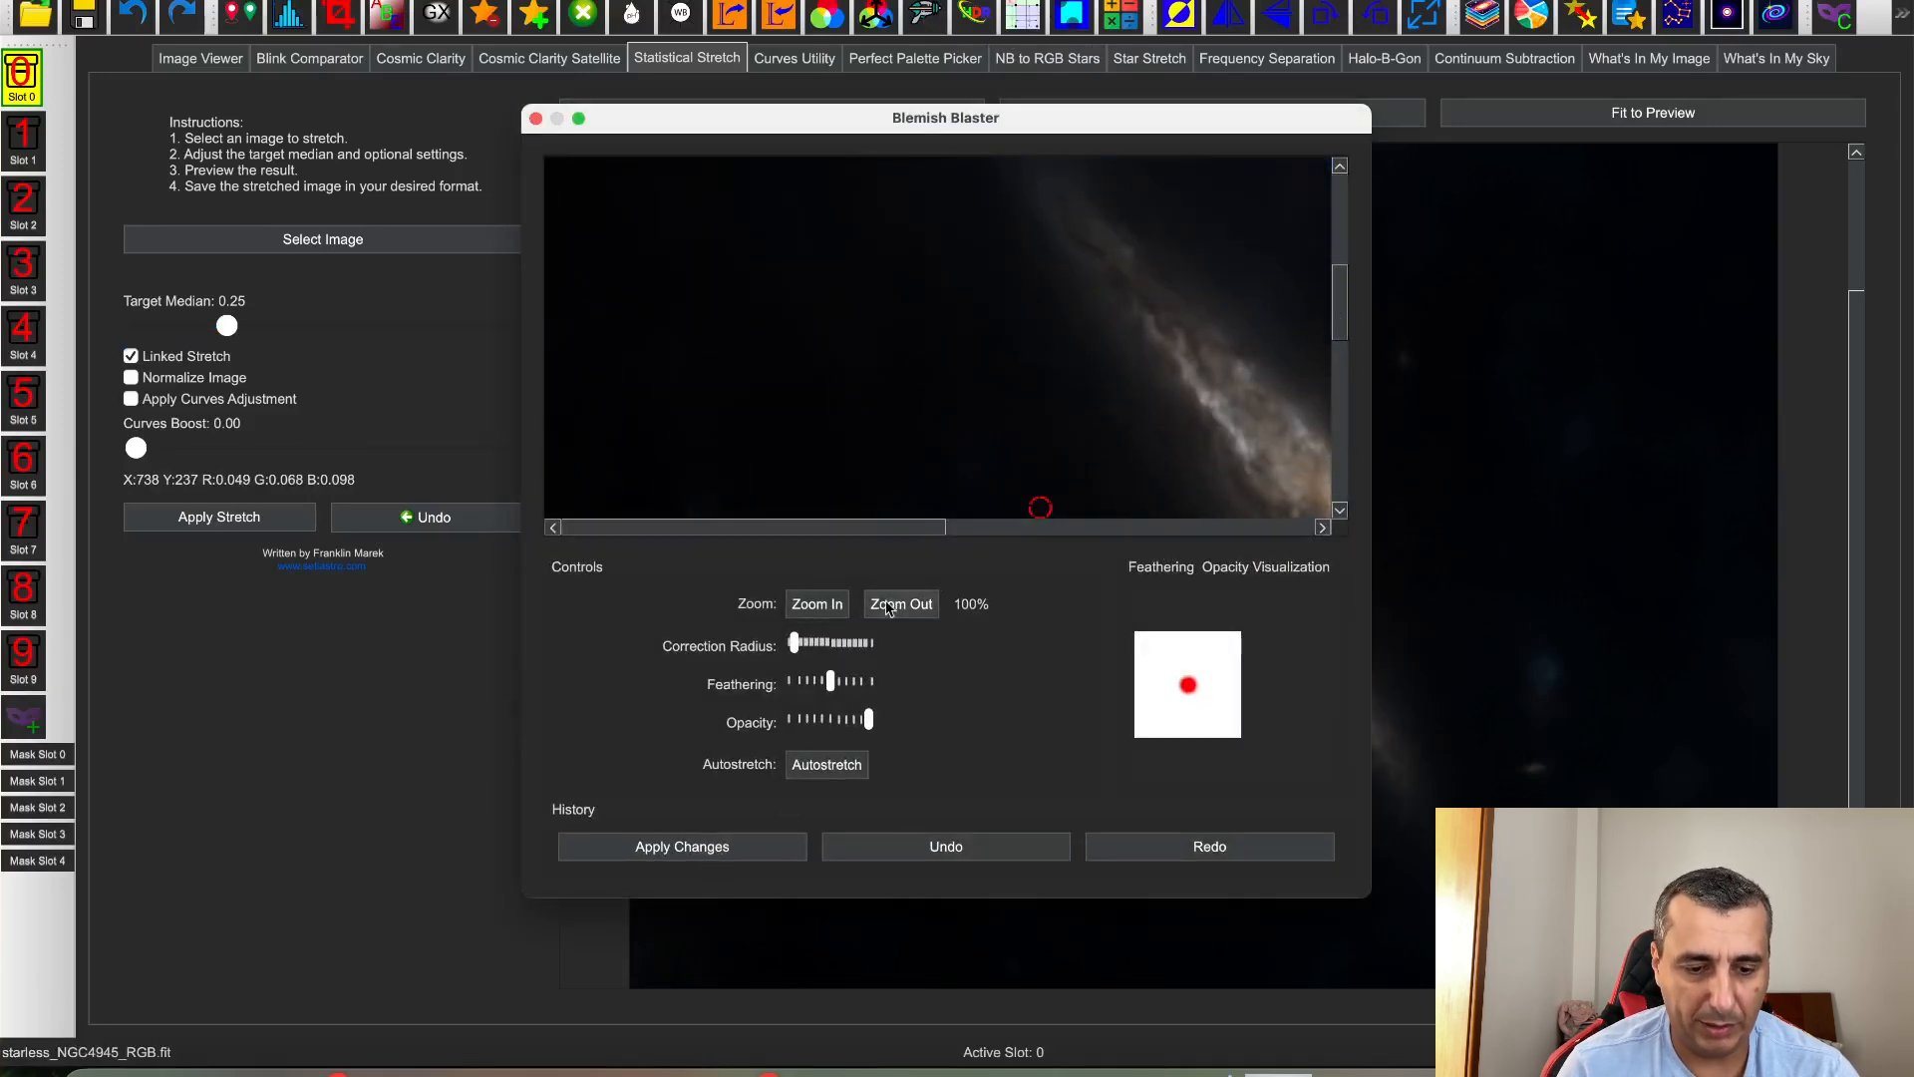
{"action": "left_click_drag", "start_coordinate": [803, 649], "coordinate": [826, 646]}
{"action": "left_click_drag", "start_coordinate": [847, 528], "coordinate": [1120, 538]}
{"action": "left_click_drag", "start_coordinate": [1339, 317], "coordinate": [1339, 406]}
{"action": "left_click_drag", "start_coordinate": [1102, 528], "coordinate": [1209, 531]}
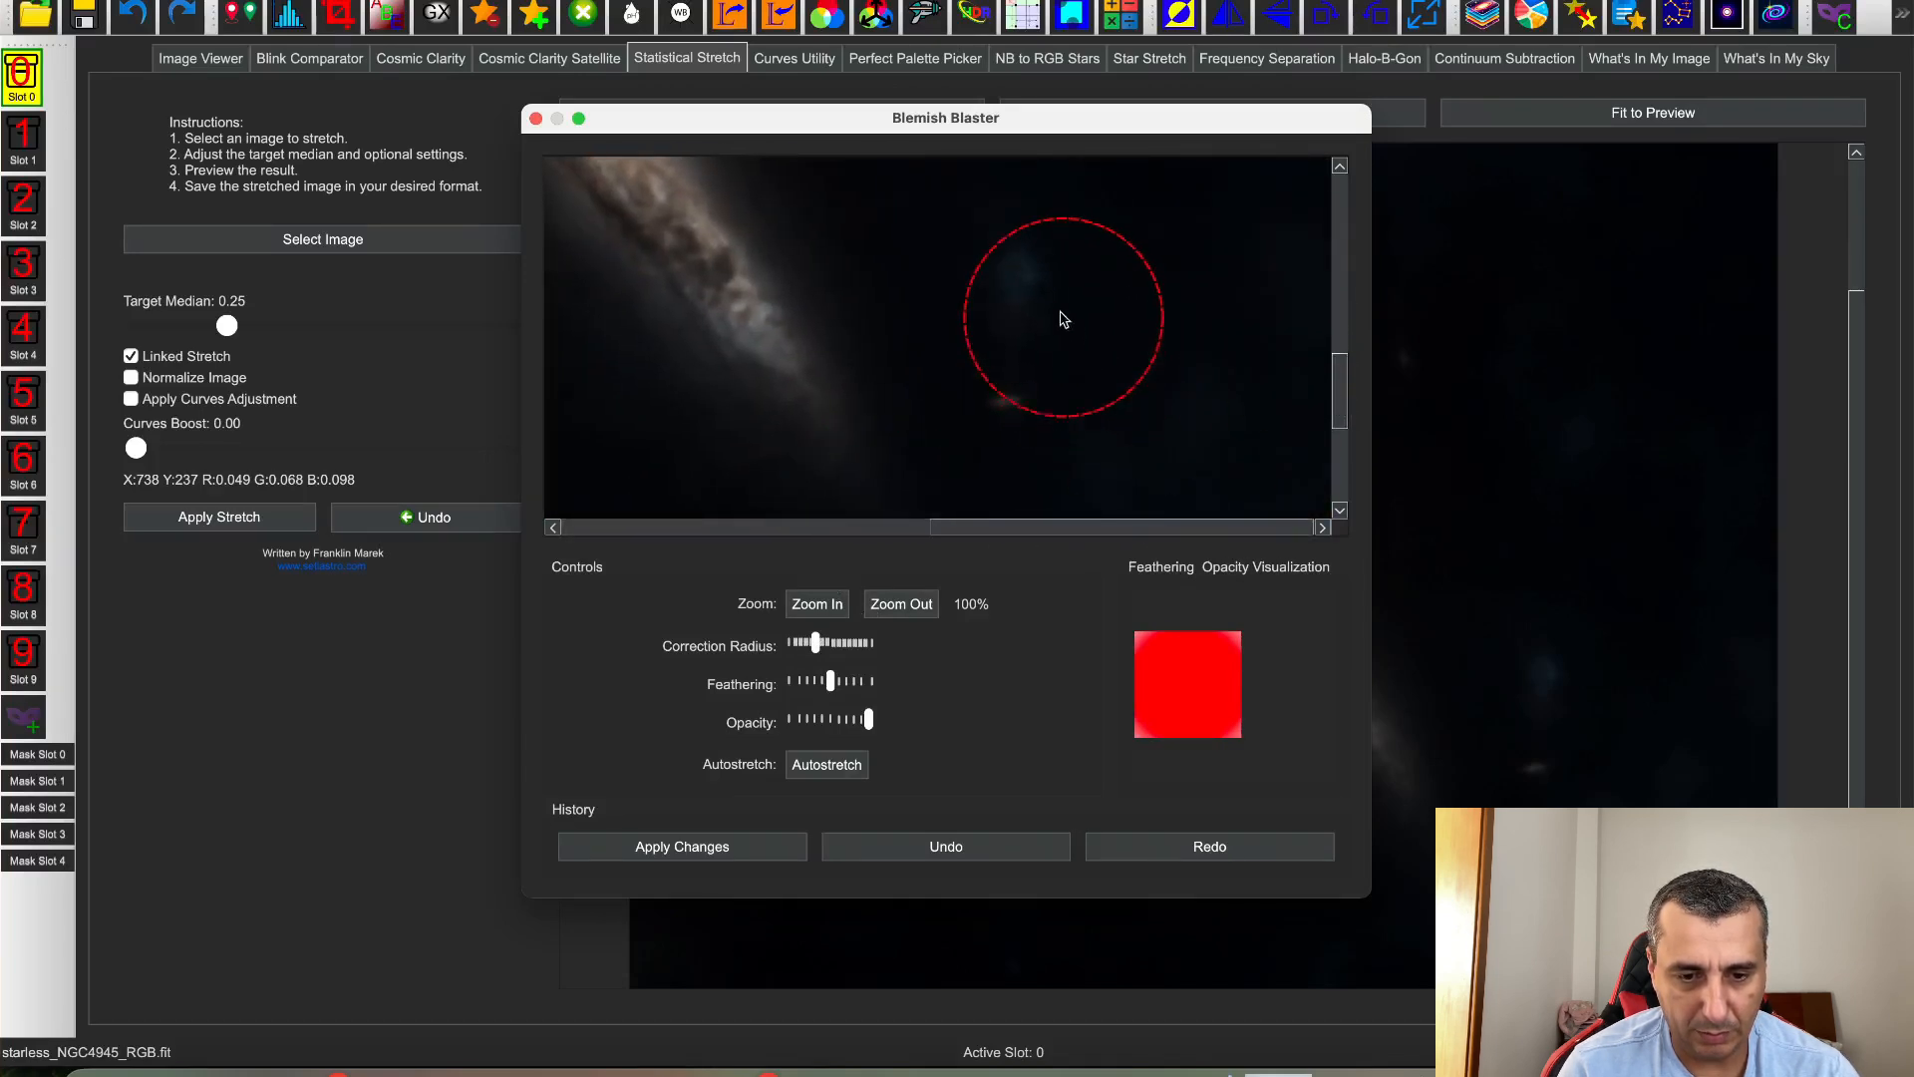
{"action": "left_click", "coordinate": [1034, 286]}
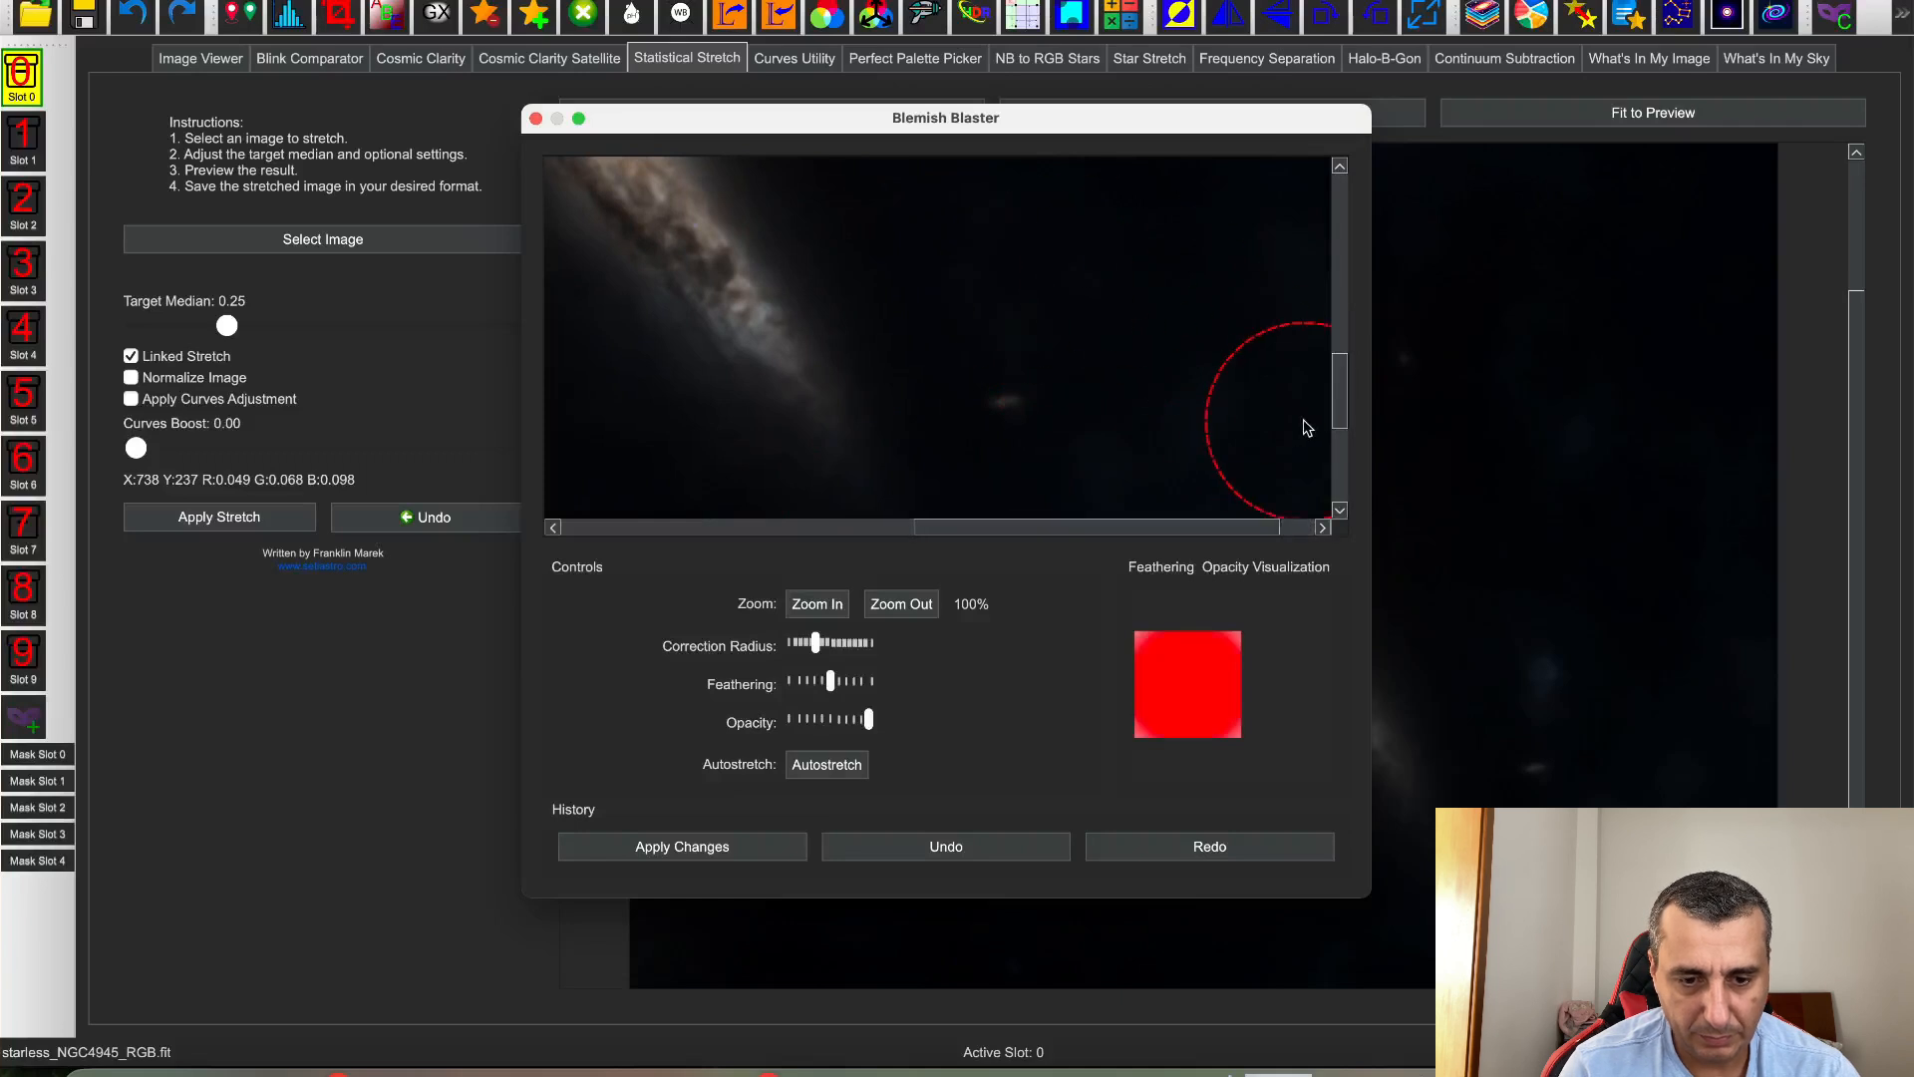
Heal the faint patch at the left edge in the lower half of the starless image
{"action": "left_click_drag", "start_coordinate": [1337, 404], "coordinate": [1344, 465]}
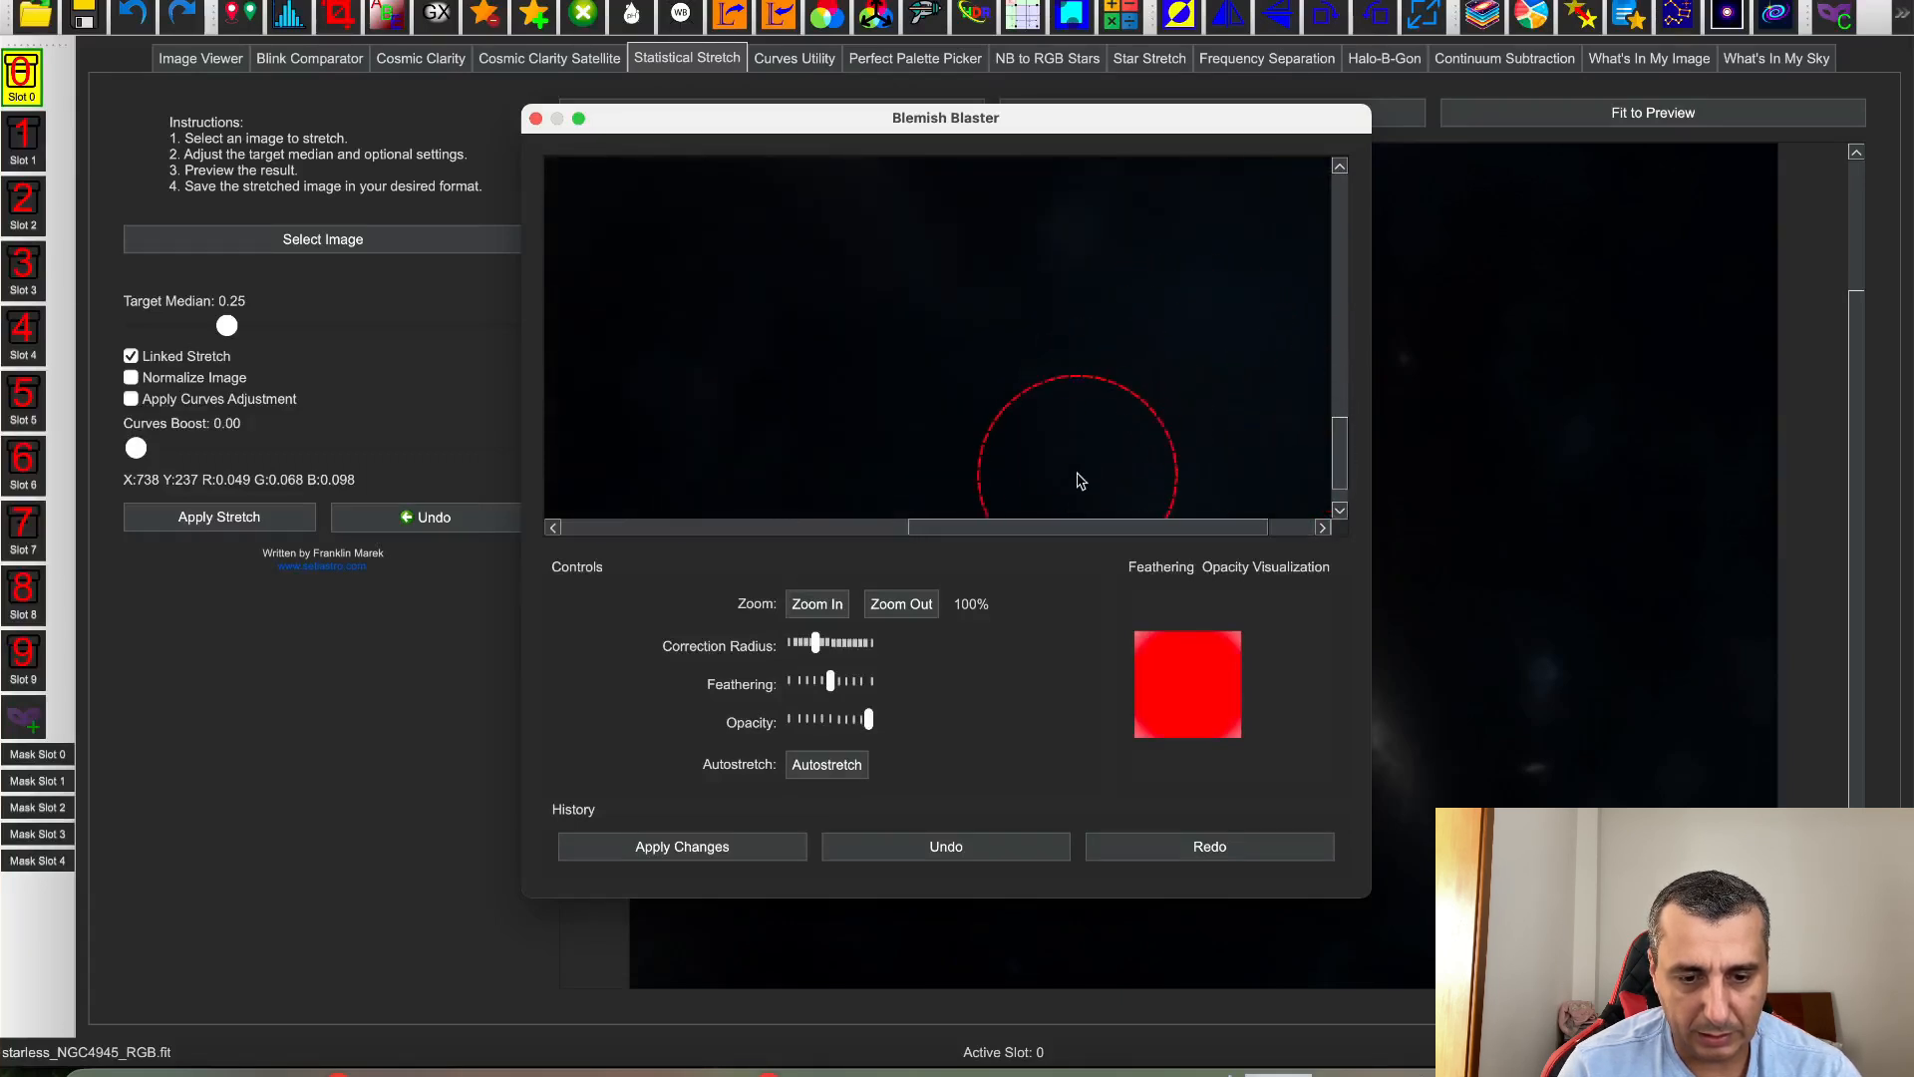
{"action": "left_click_drag", "start_coordinate": [1067, 529], "coordinate": [740, 533]}
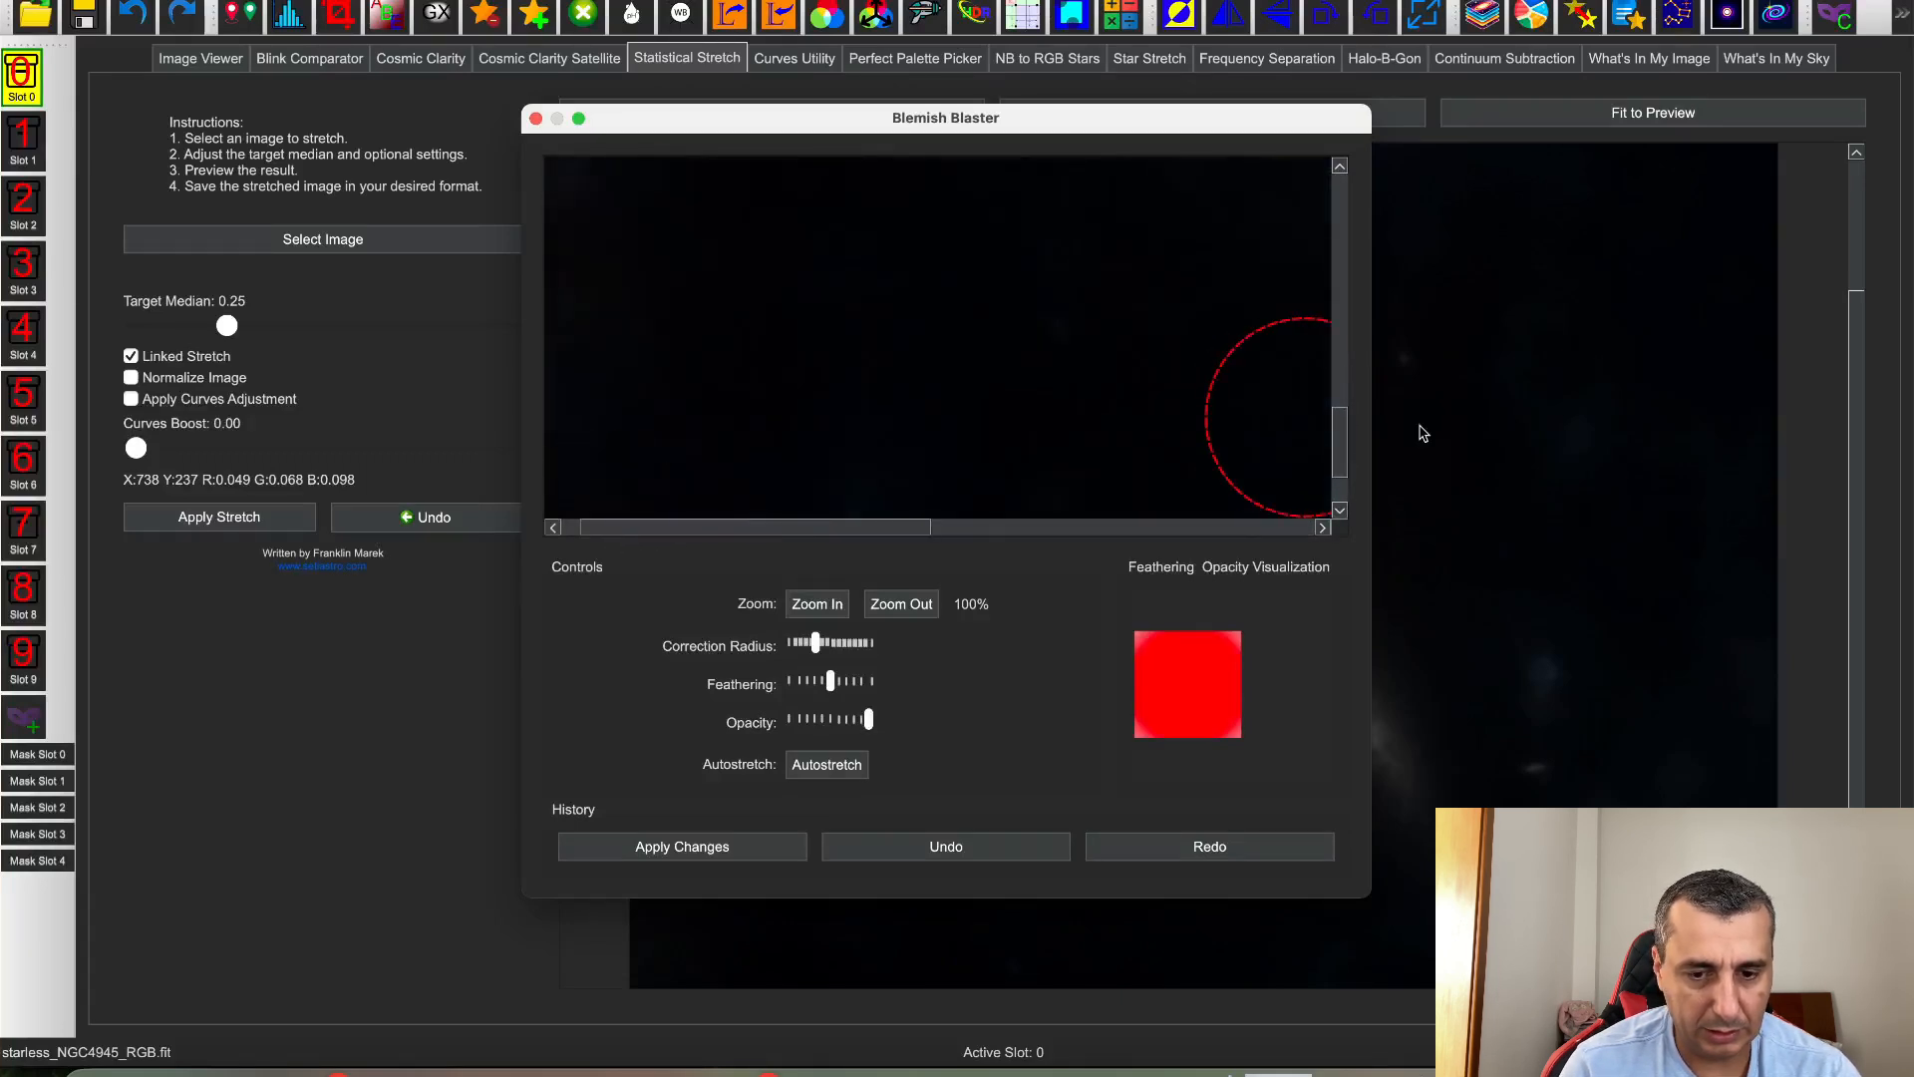
{"action": "left_click_drag", "start_coordinate": [1340, 445], "coordinate": [1341, 399]}
{"action": "left_click", "coordinate": [569, 364]}
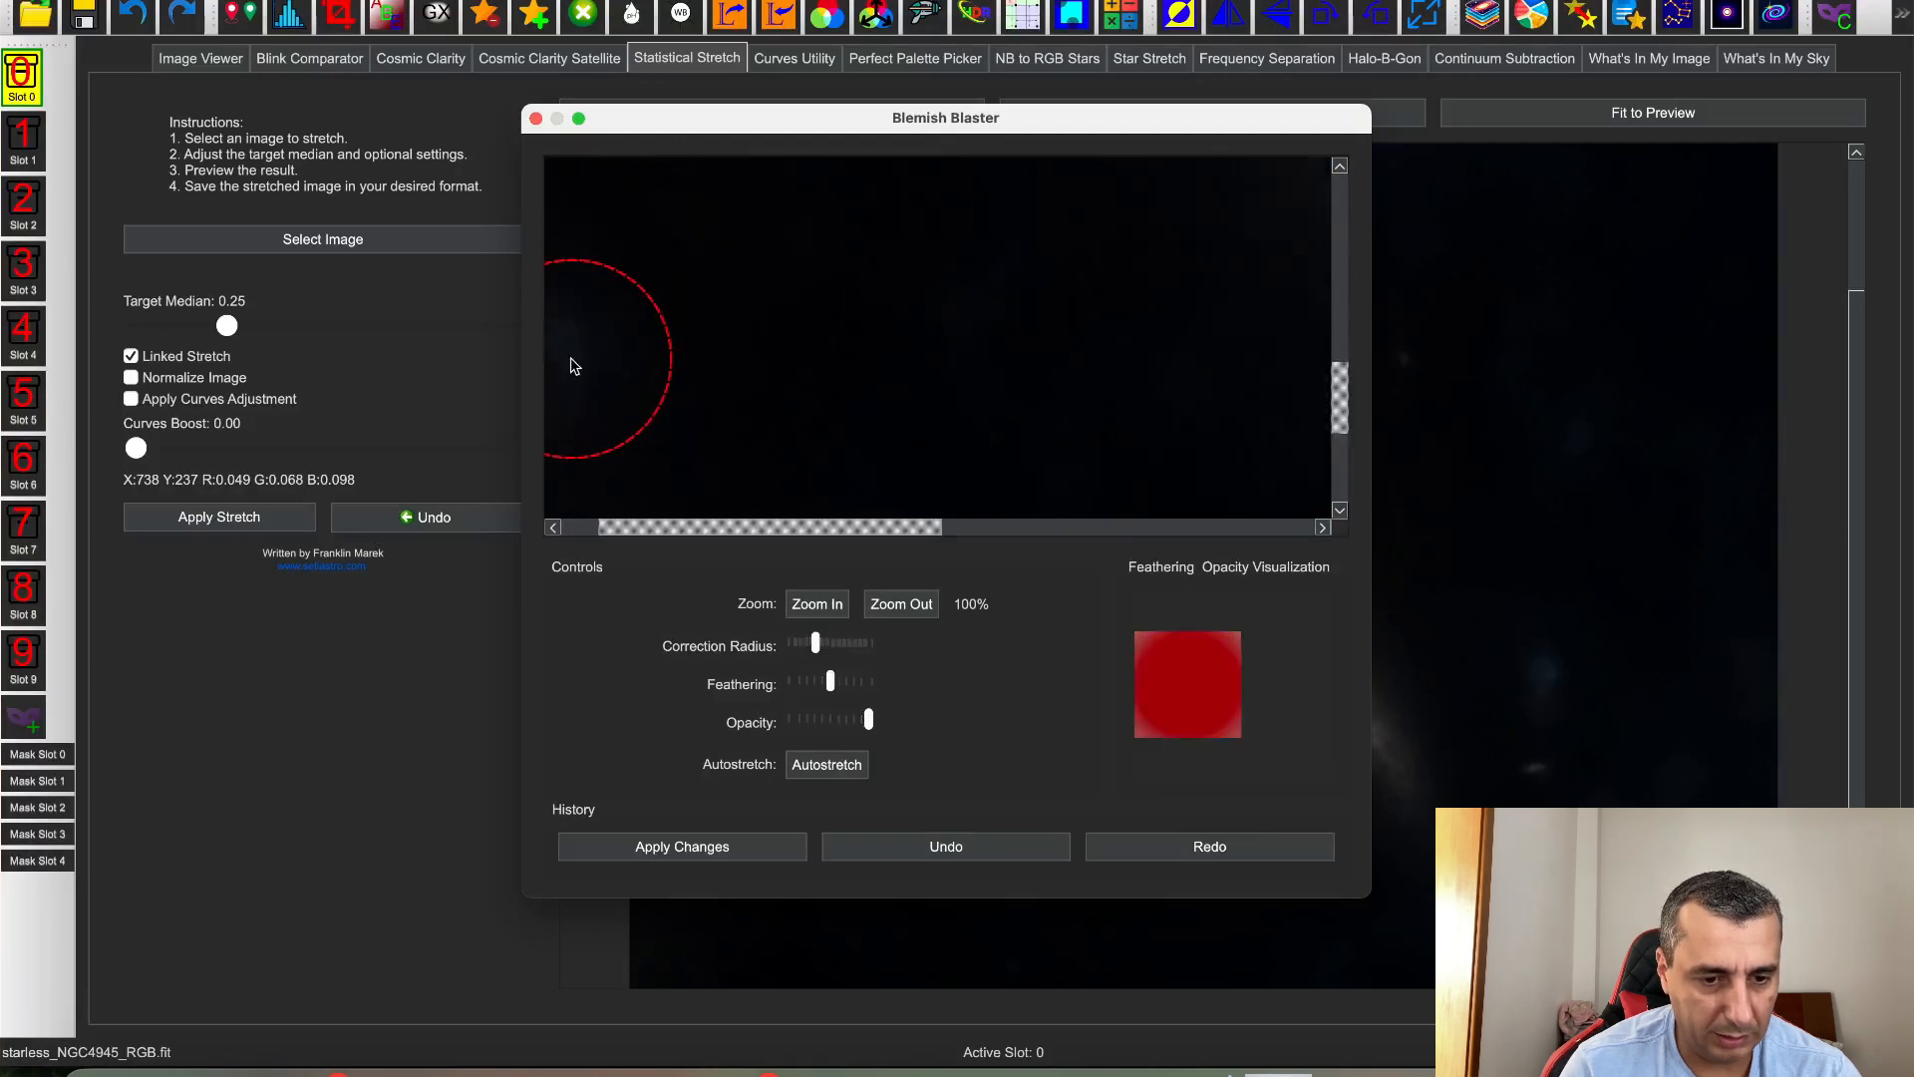
Heal the faint patches in the background to the upper right of the galaxy and apply the Blemish Blaster changes
{"action": "left_click", "coordinate": [911, 610]}
{"action": "left_click", "coordinate": [911, 610]}
{"action": "left_click", "coordinate": [912, 613]}
{"action": "left_click", "coordinate": [913, 611]}
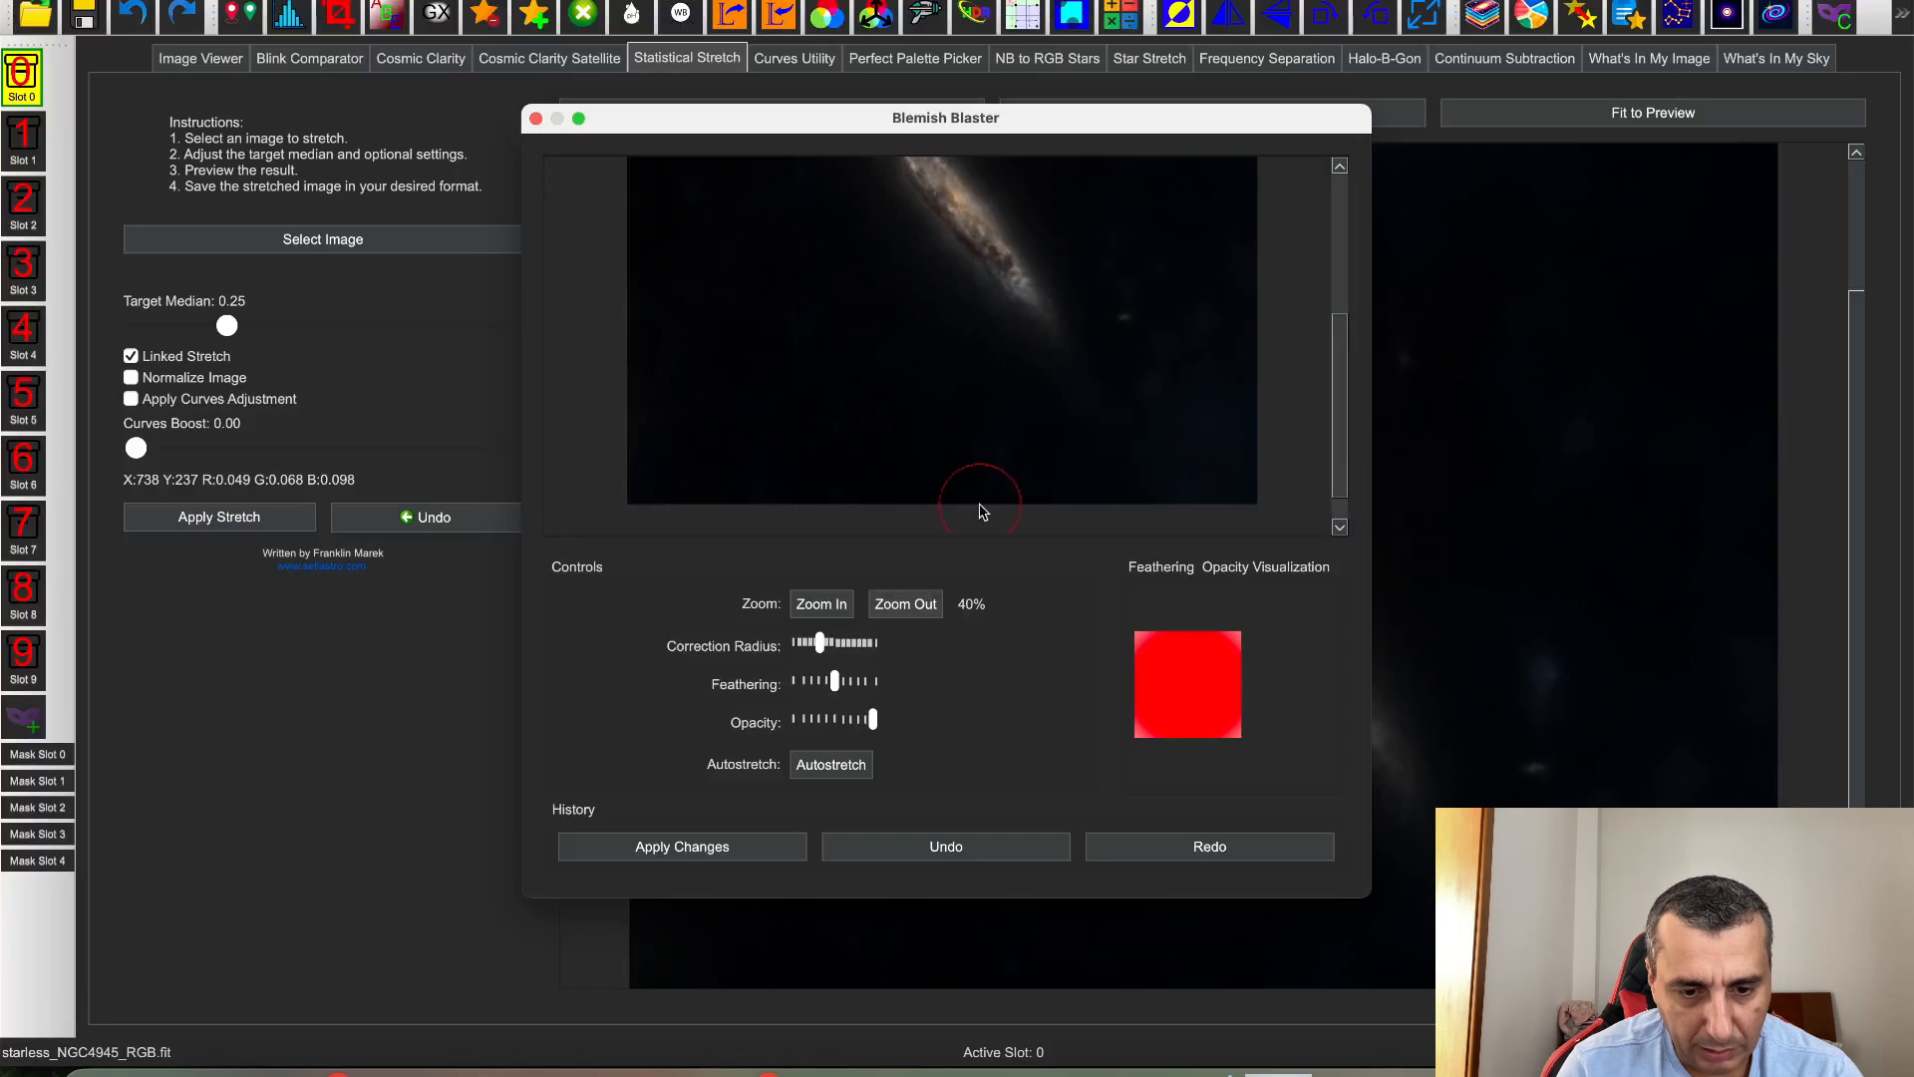
{"action": "left_click_drag", "start_coordinate": [1343, 413], "coordinate": [1343, 297]}
{"action": "left_click", "coordinate": [1105, 378]}
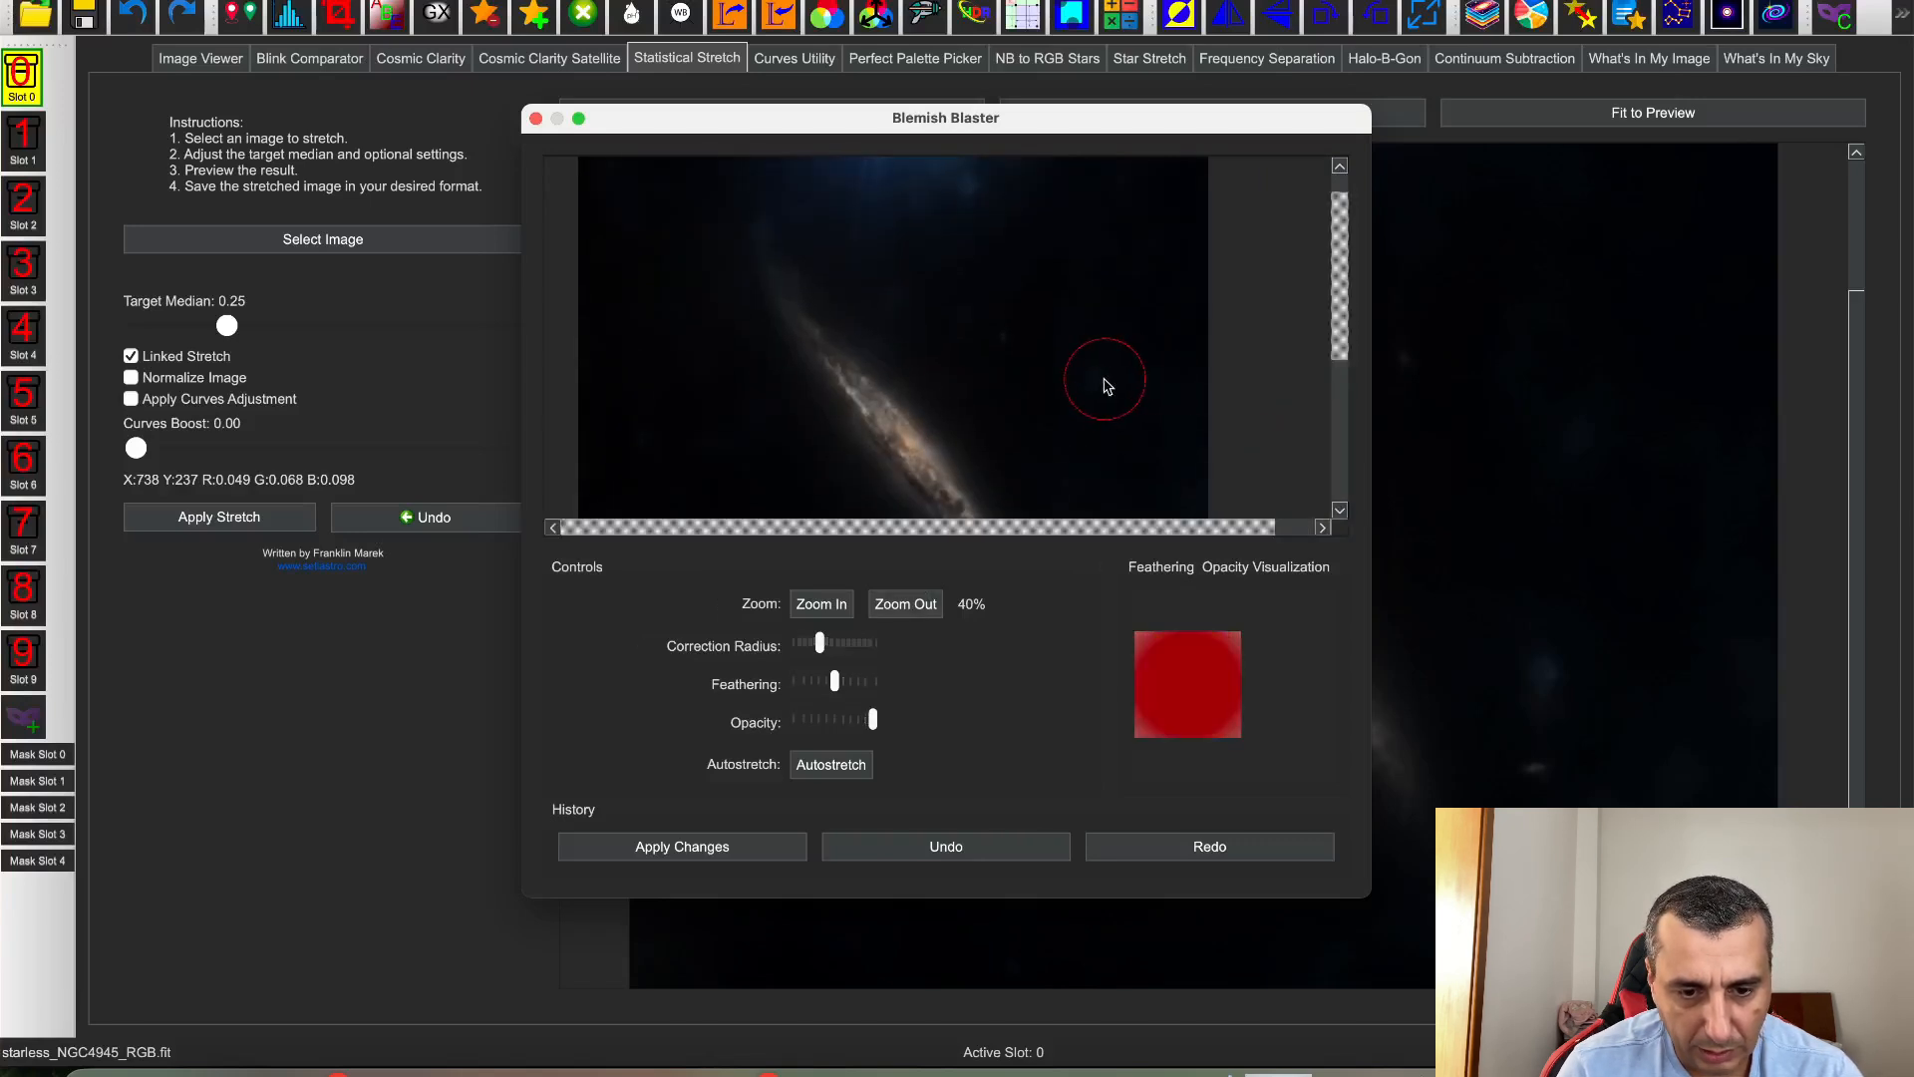
{"action": "left_click", "coordinate": [896, 308]}
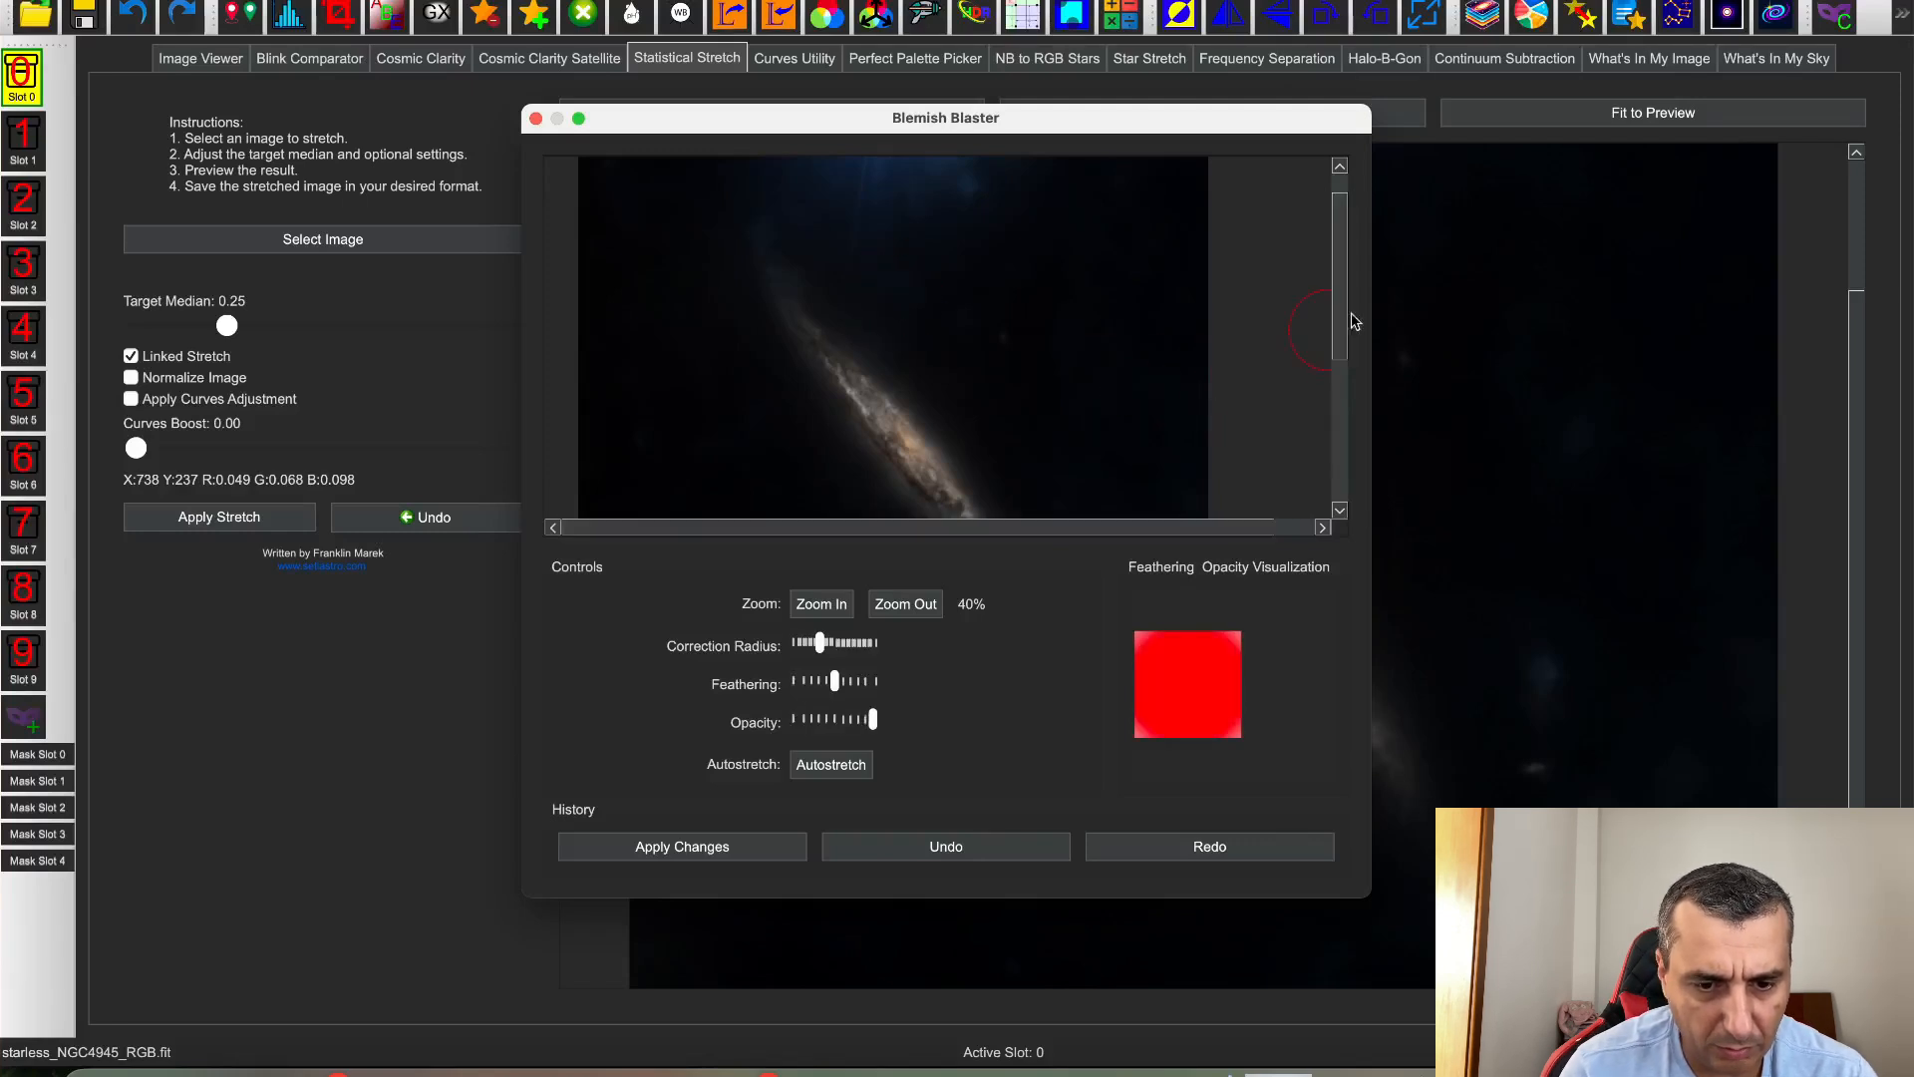
{"action": "scroll", "coordinate": [1337, 296], "scroll_direction": "up", "scroll_amount": 2}
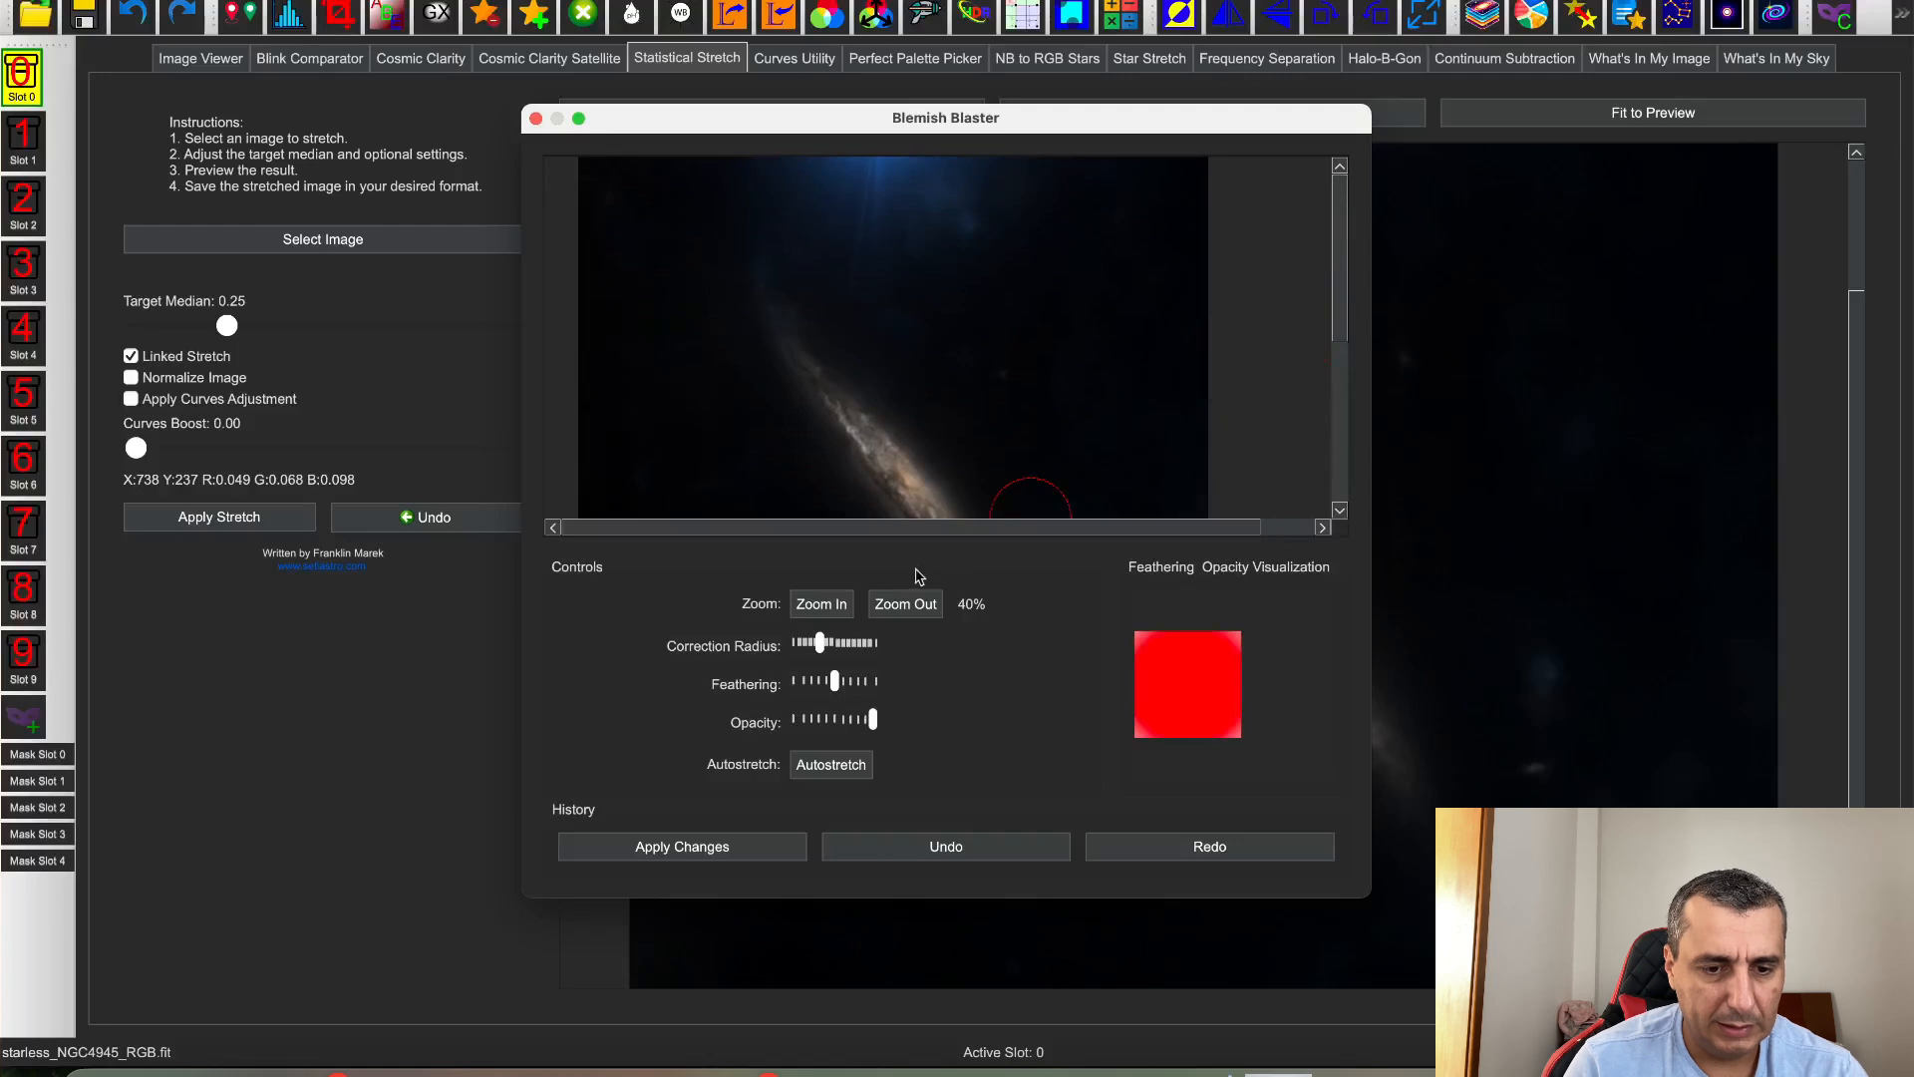
{"action": "left_click", "coordinate": [686, 848]}
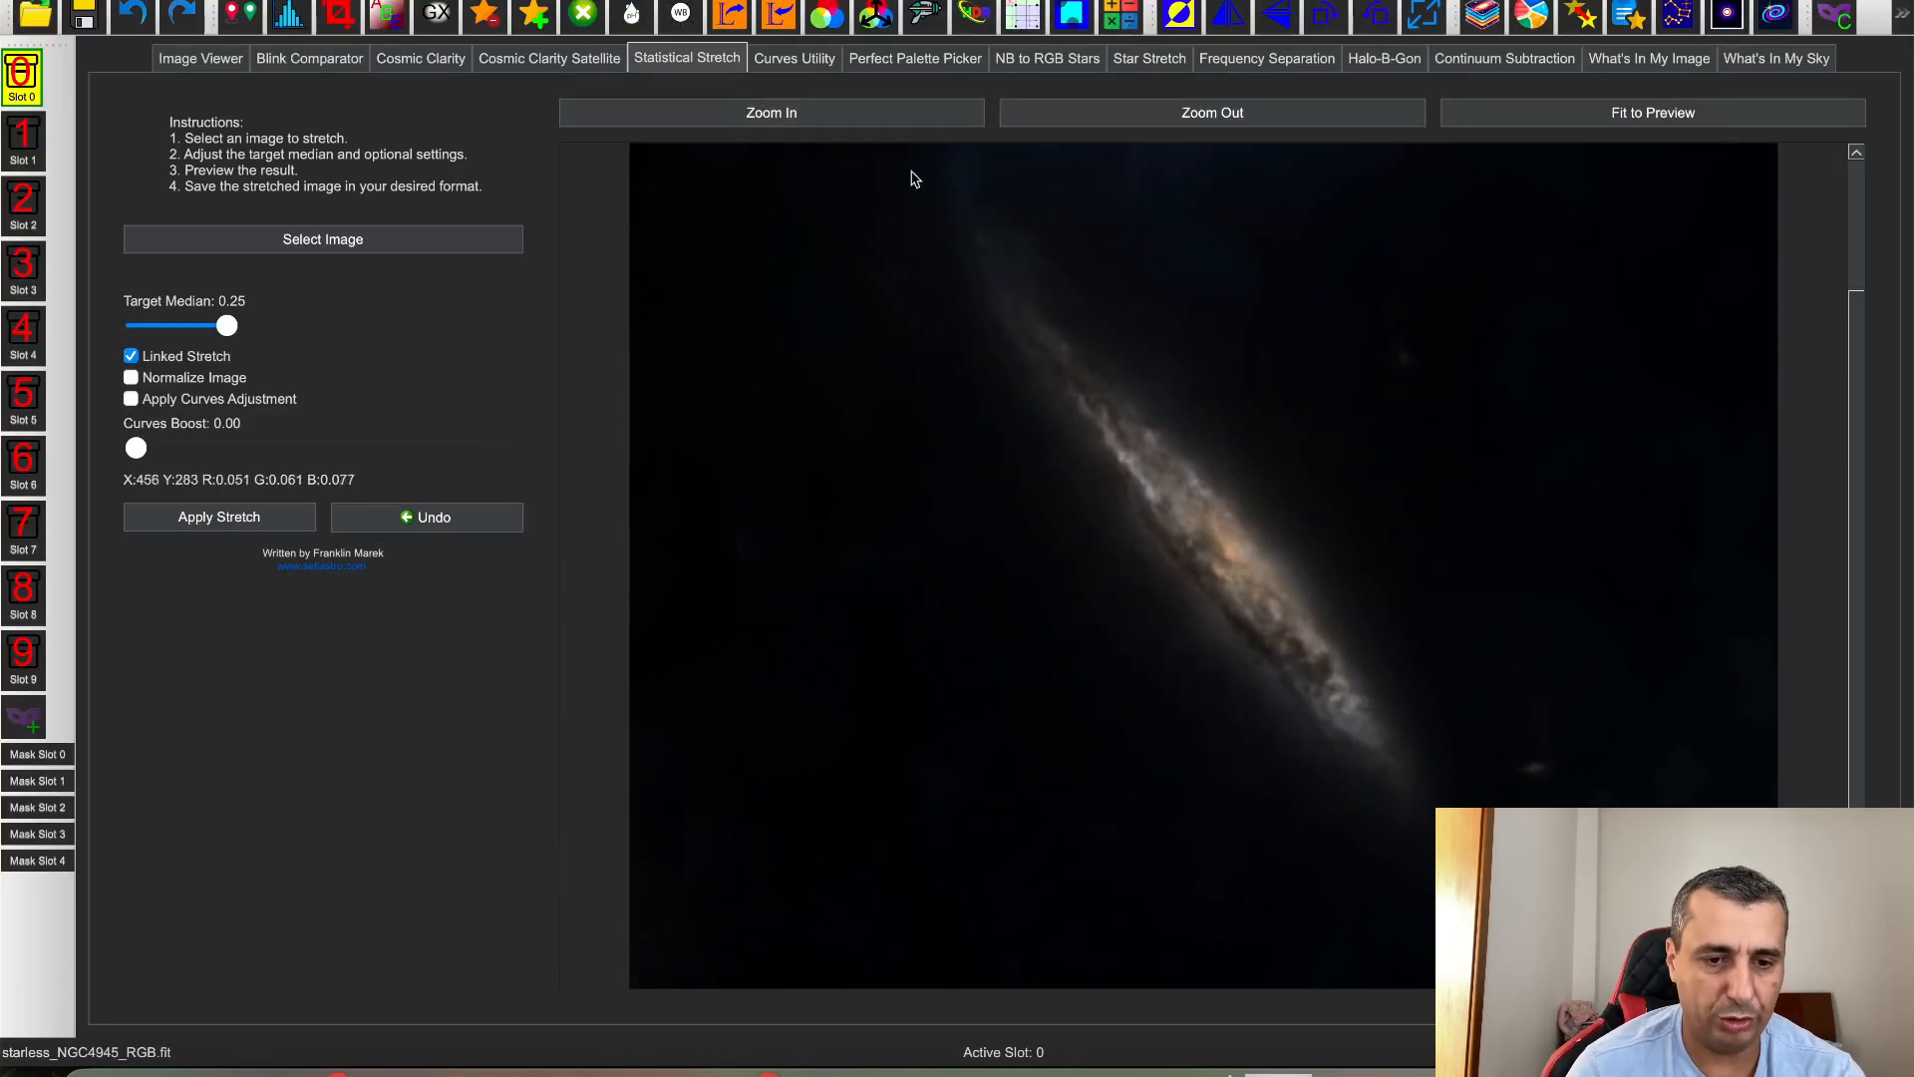
Shape a K (Brightness) S-curve for the starless image, raising the highlights, lowering the shadows and anchoring the midtones
{"action": "left_click", "coordinate": [825, 62]}
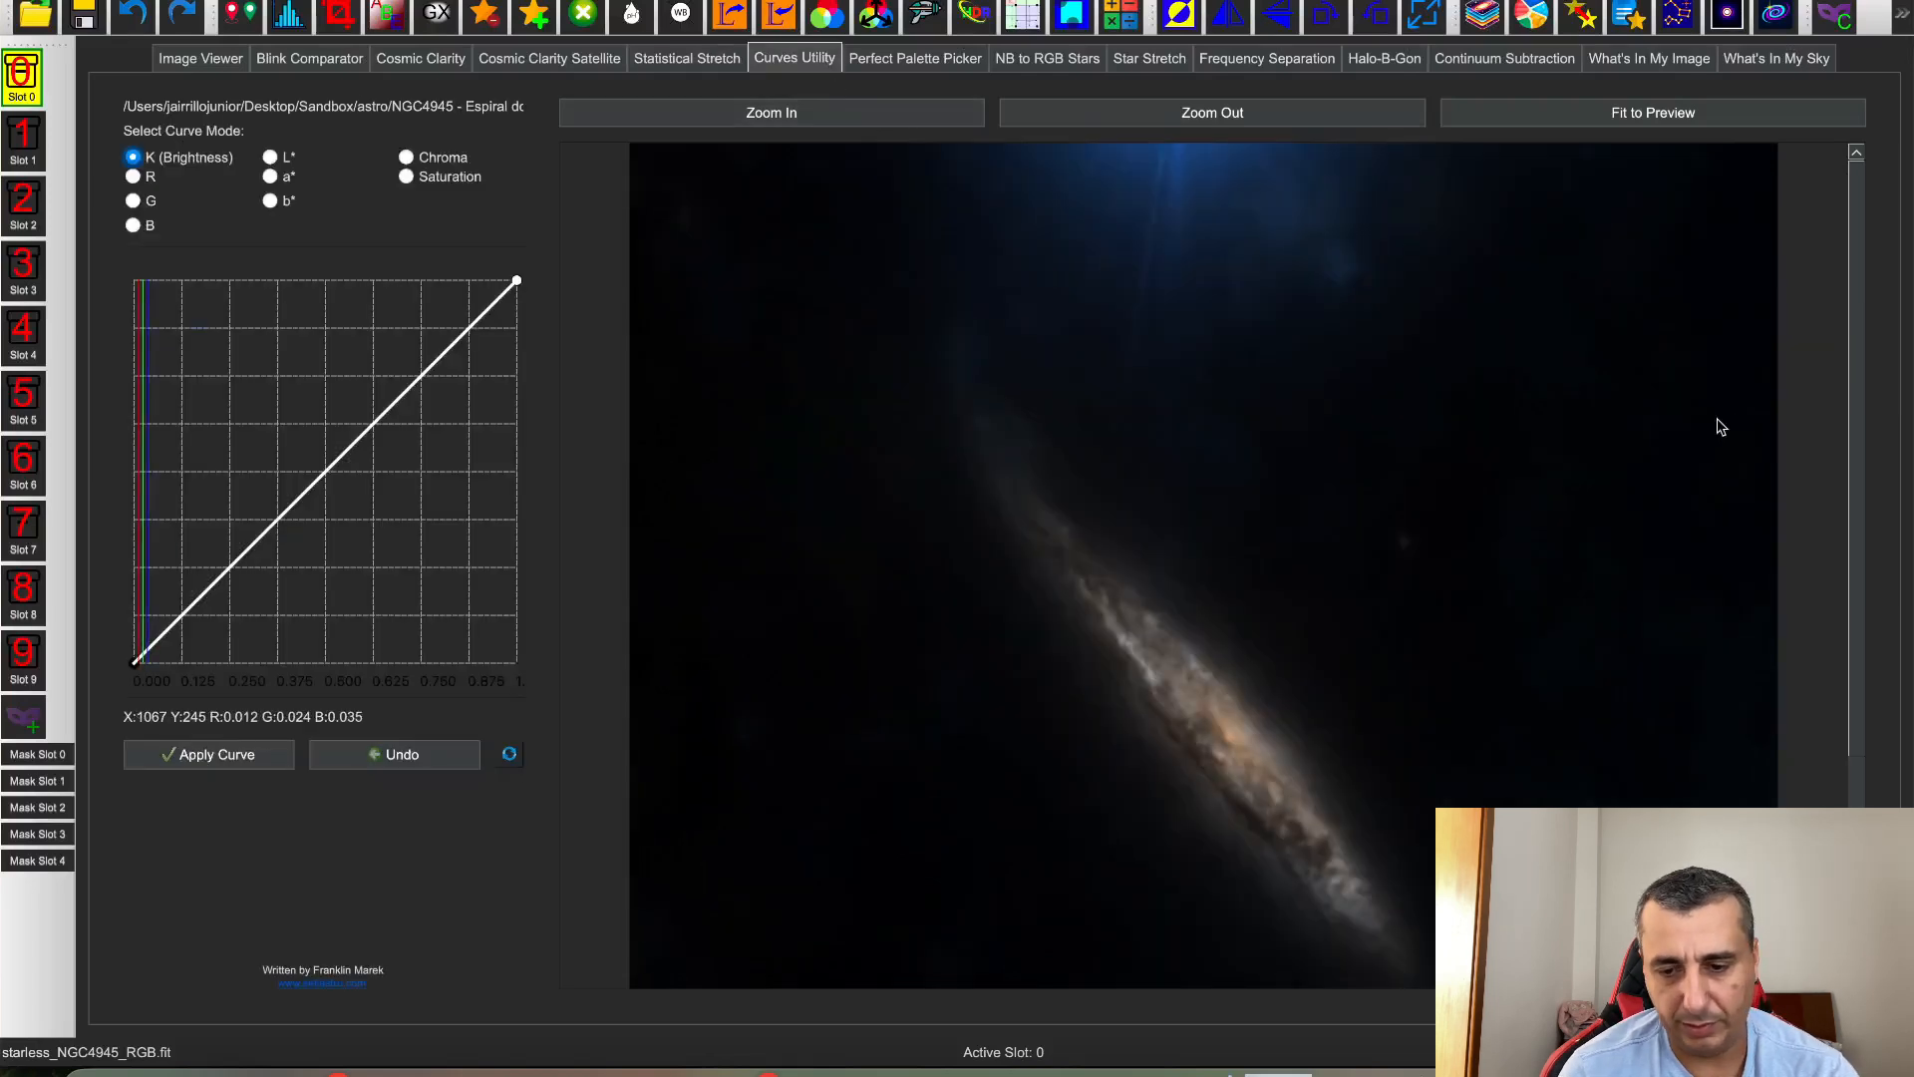
{"action": "left_click_drag", "start_coordinate": [1859, 425], "coordinate": [1872, 560]}
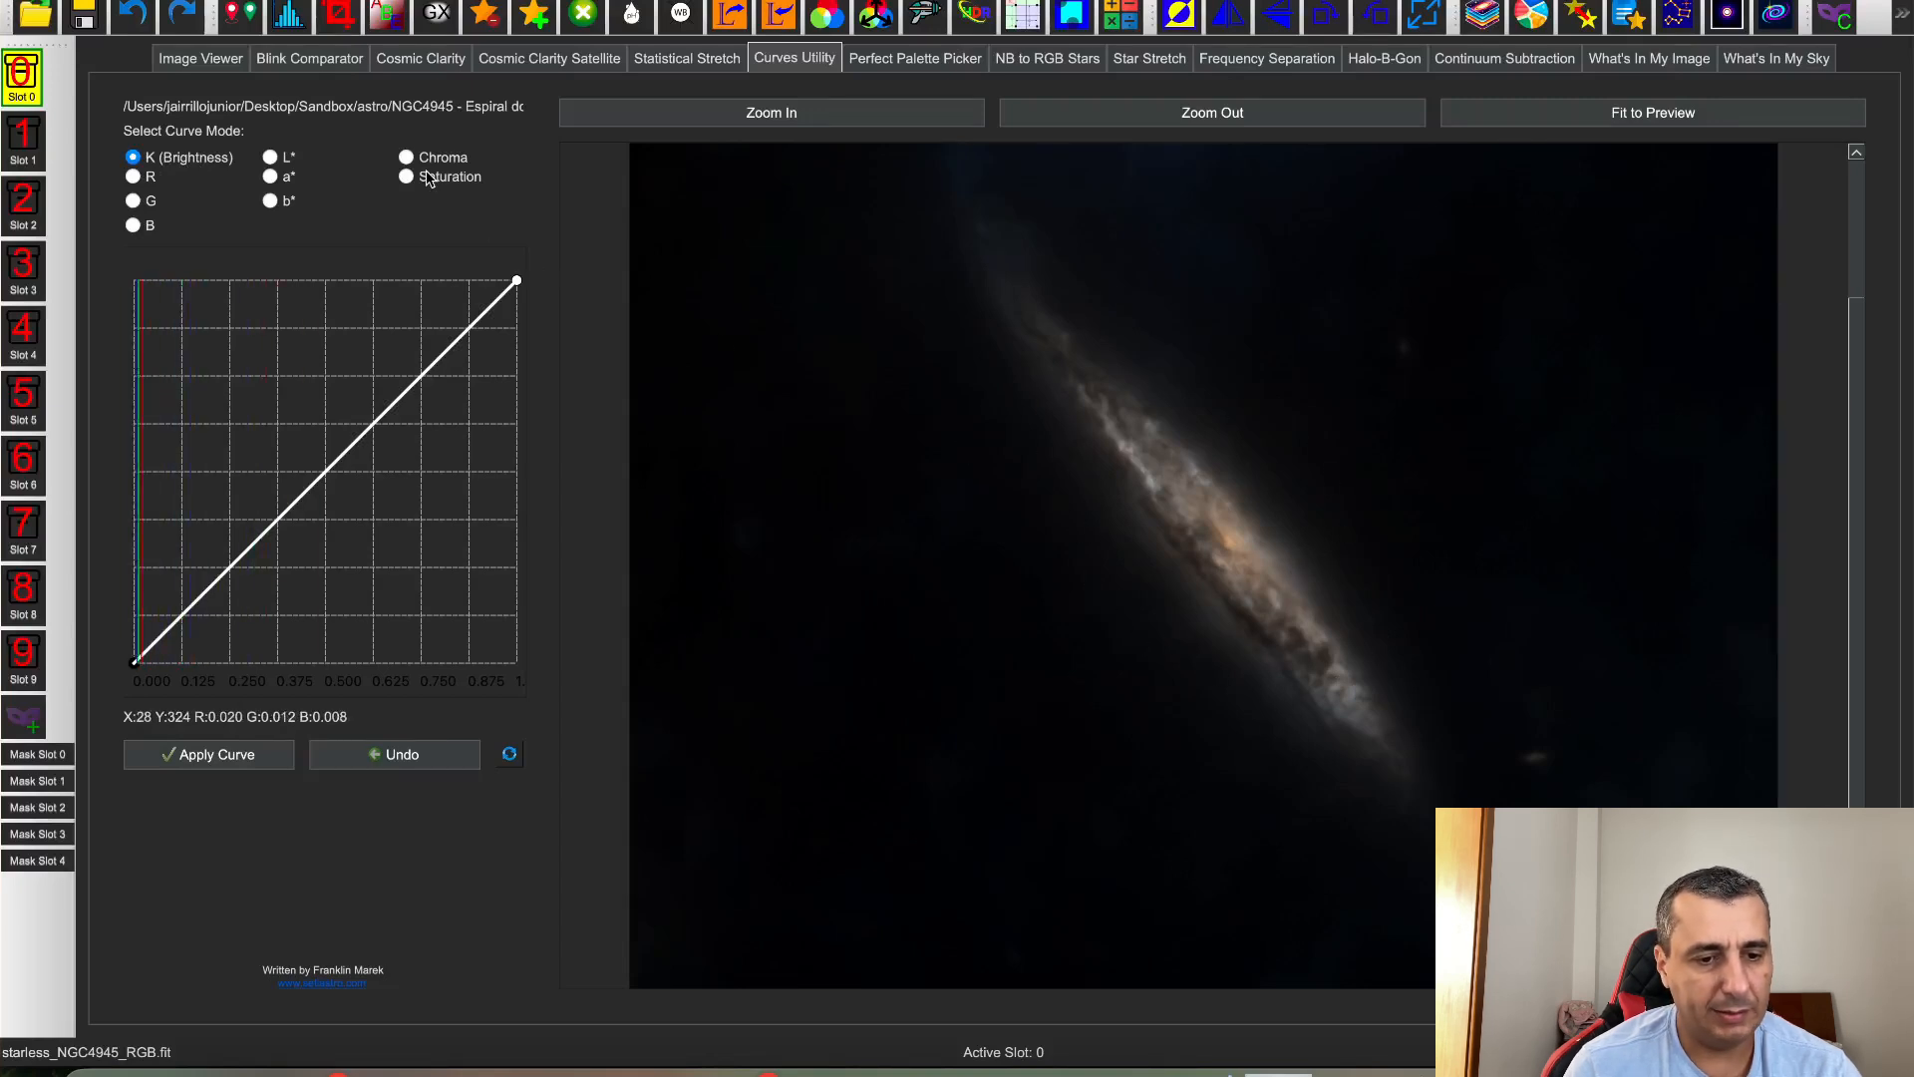
{"action": "left_click", "coordinate": [330, 481]}
{"action": "left_click", "coordinate": [472, 334]}
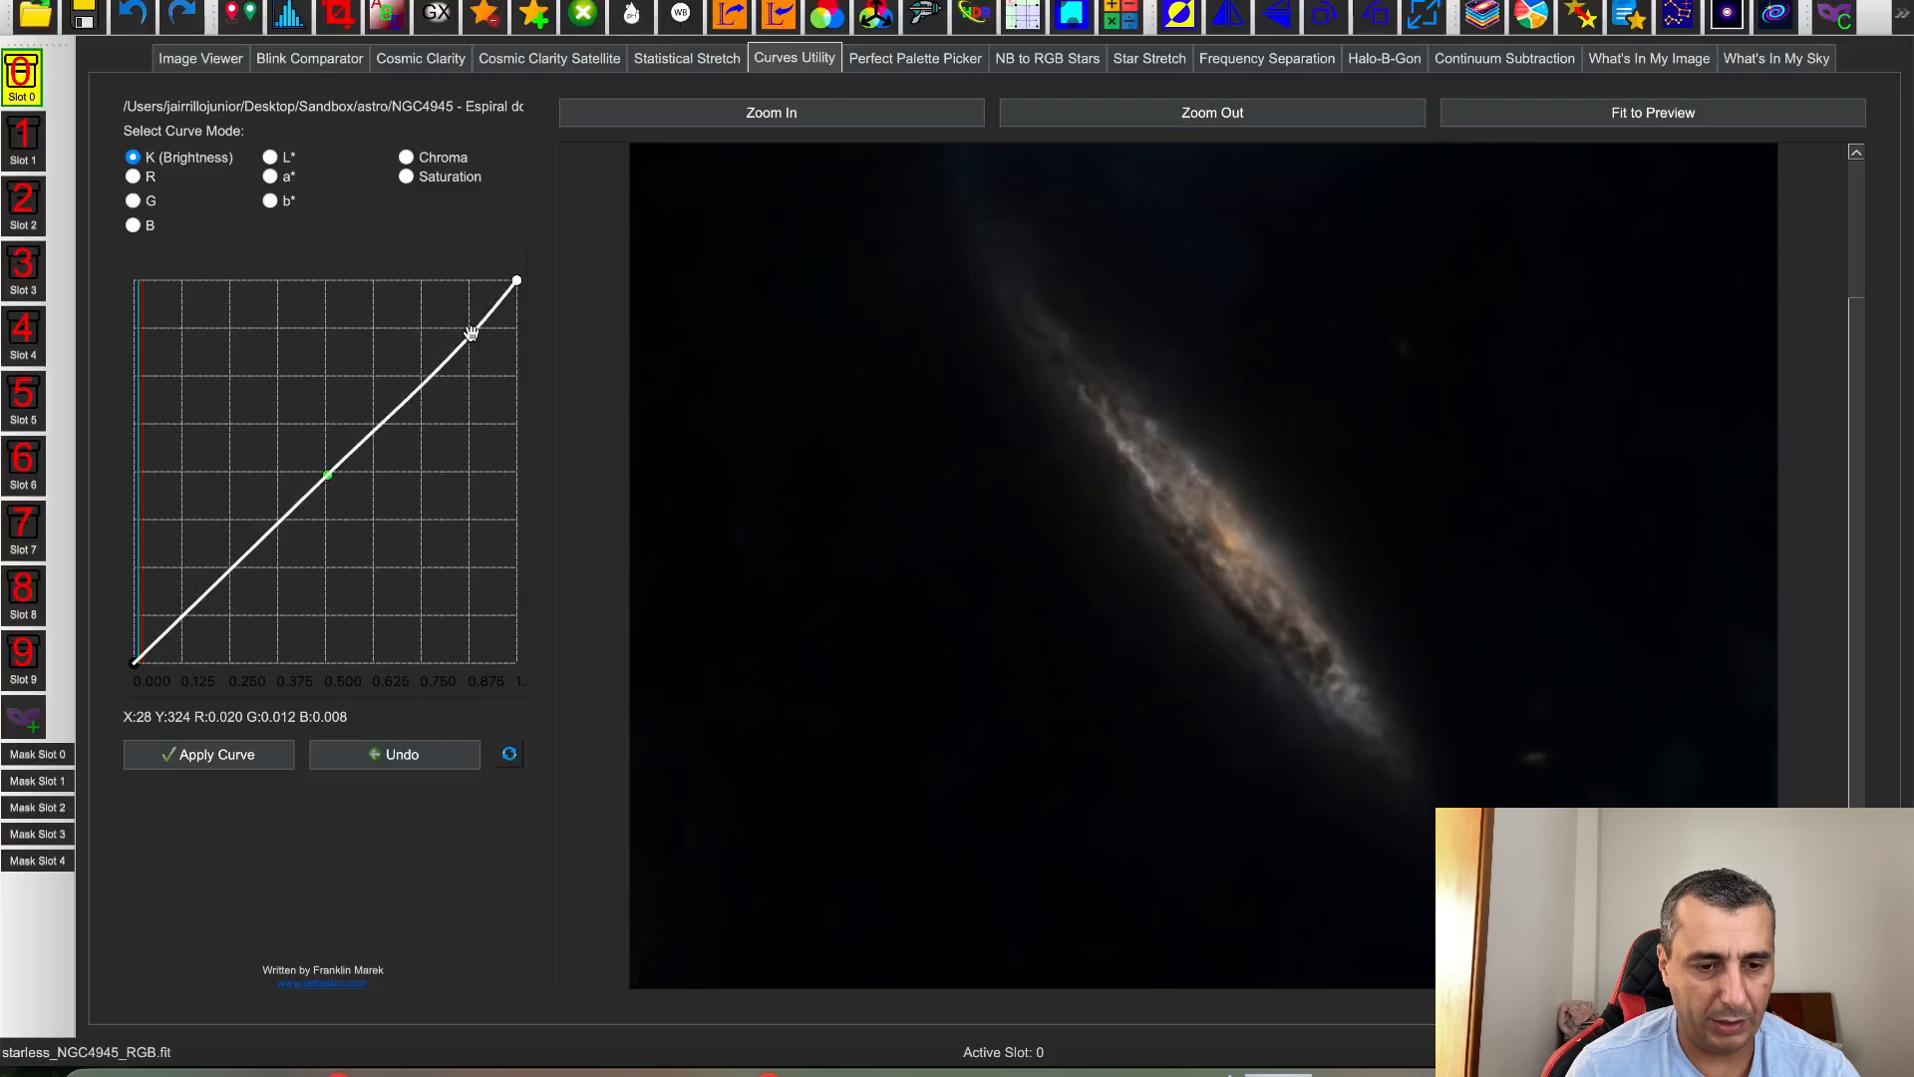
{"action": "left_click_drag", "start_coordinate": [471, 334], "coordinate": [455, 324]}
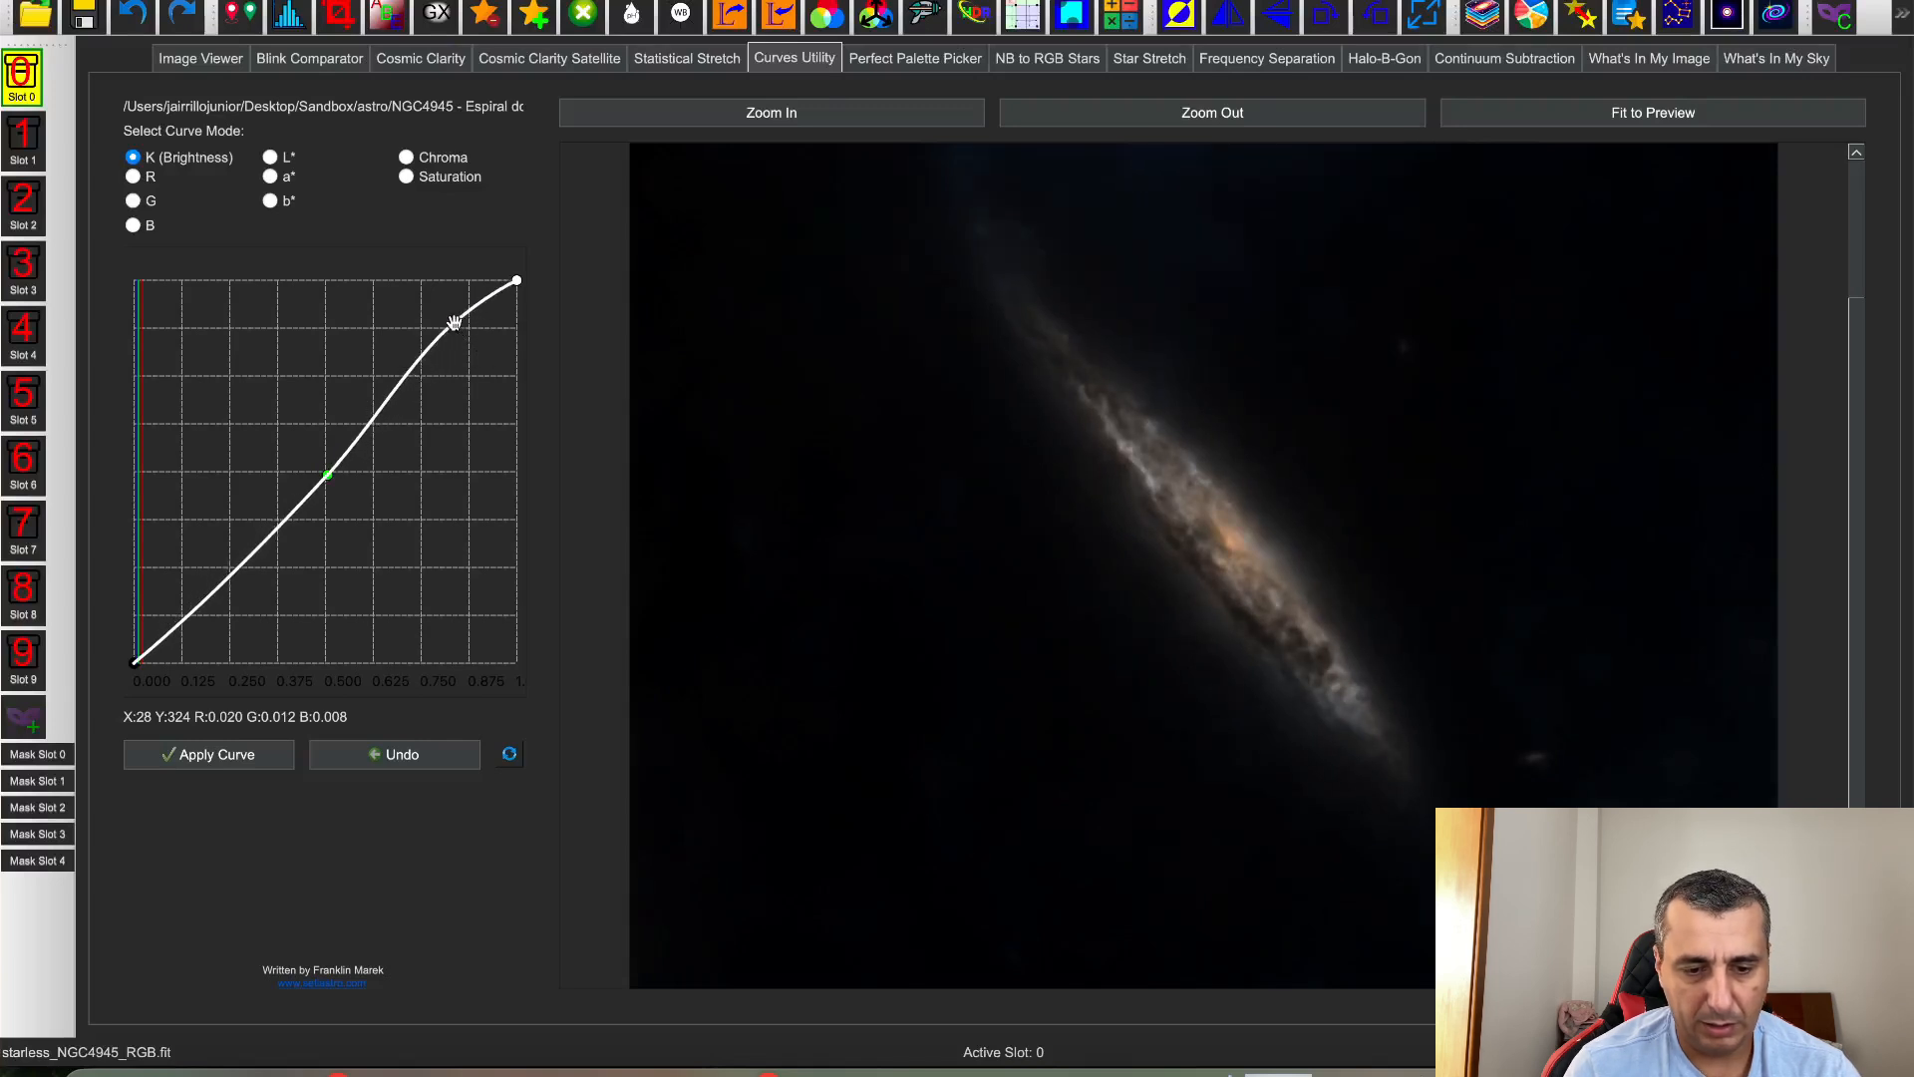
{"action": "left_click_drag", "start_coordinate": [186, 622], "coordinate": [188, 622]}
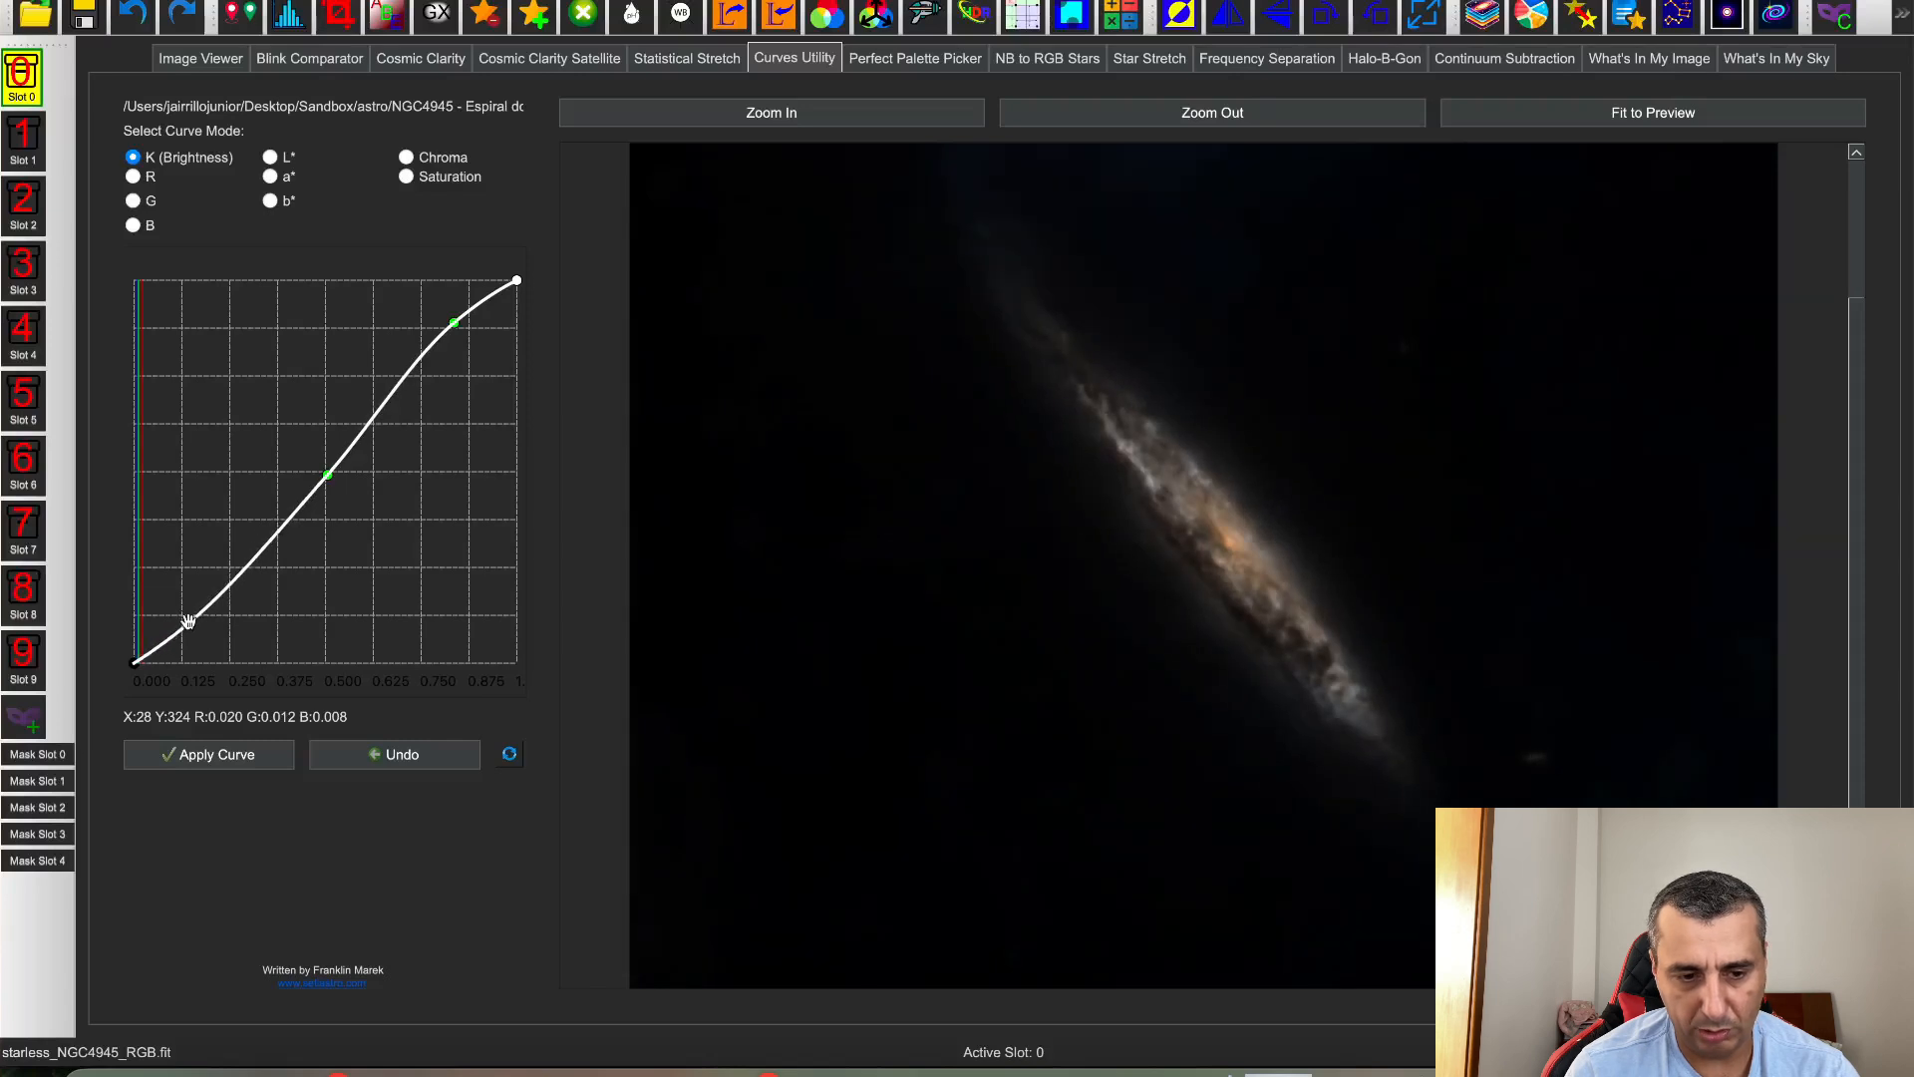
{"action": "left_click_drag", "start_coordinate": [321, 478], "coordinate": [322, 472]}
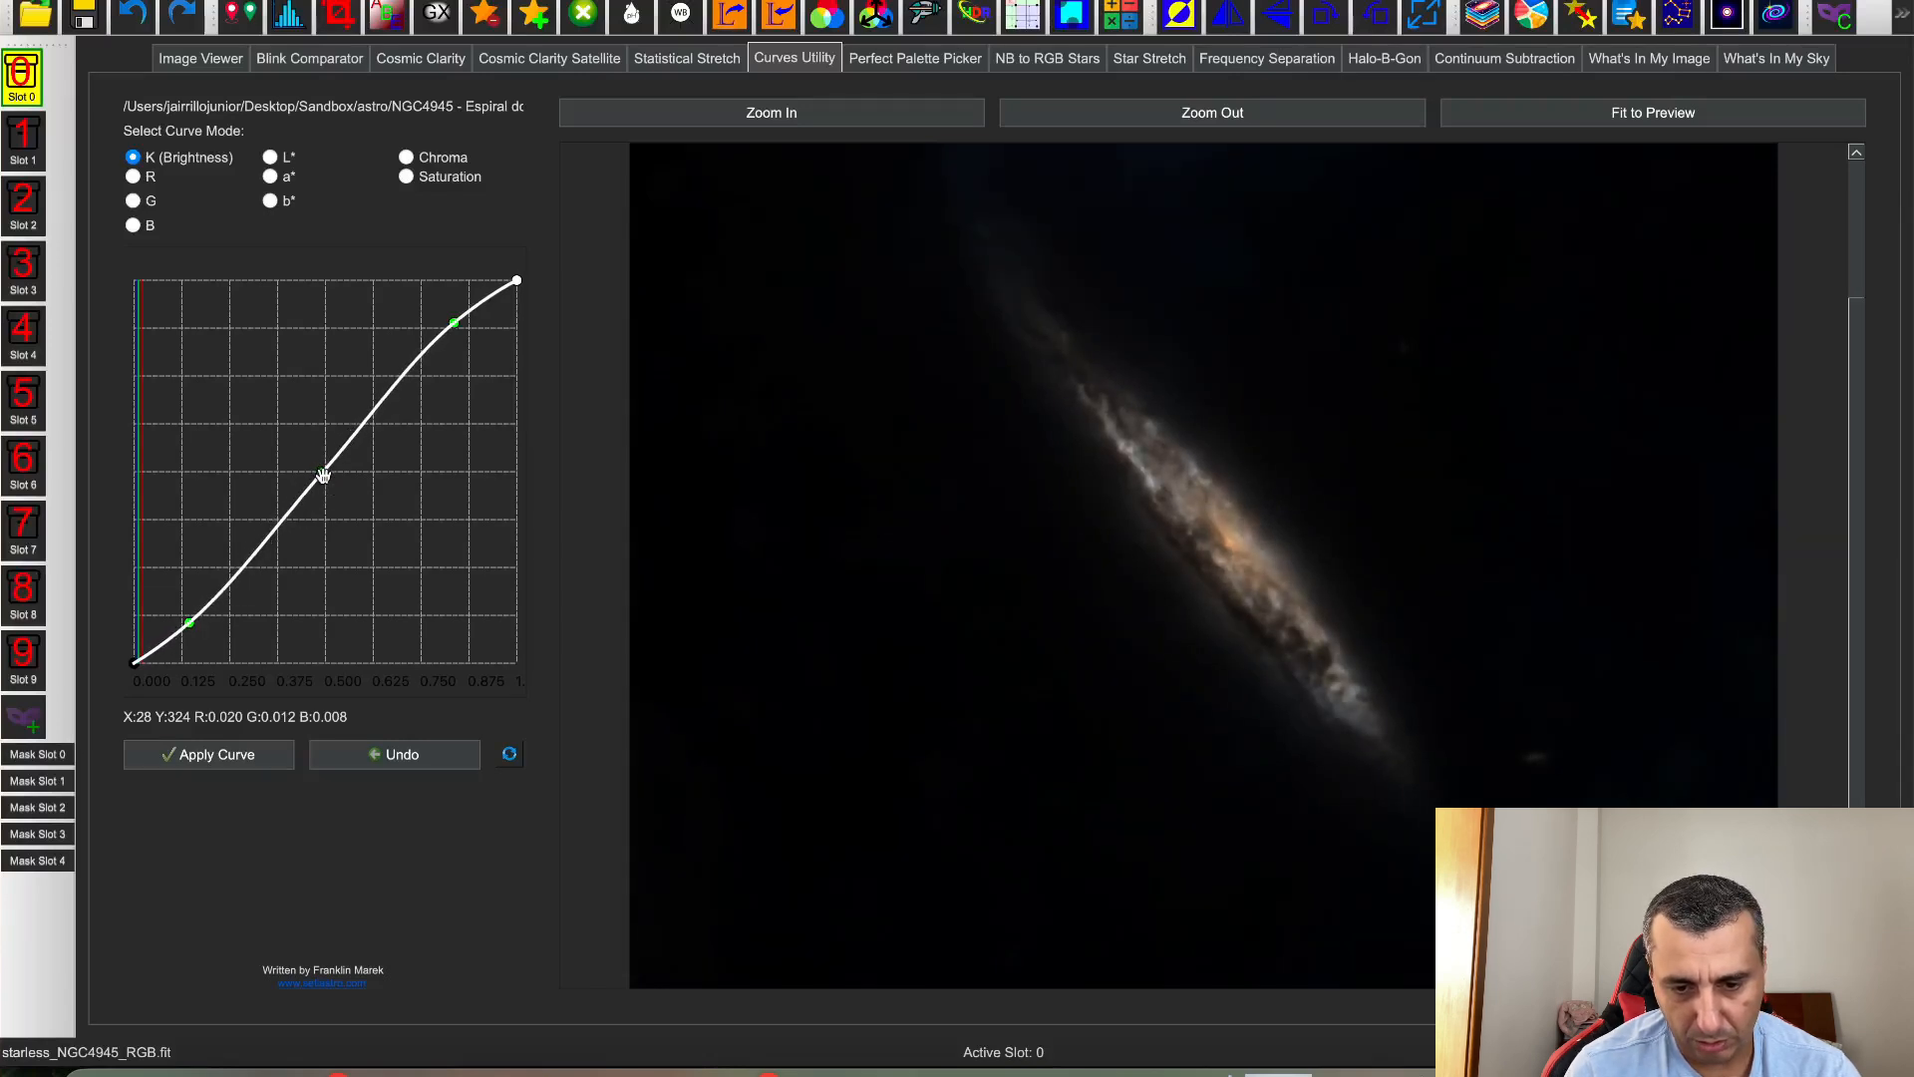
Inspect the galaxy up close, brighten the highlight and shadow points of the brightness curve slightly and apply the curve
{"action": "left_click", "coordinate": [884, 112]}
{"action": "left_click", "coordinate": [885, 111]}
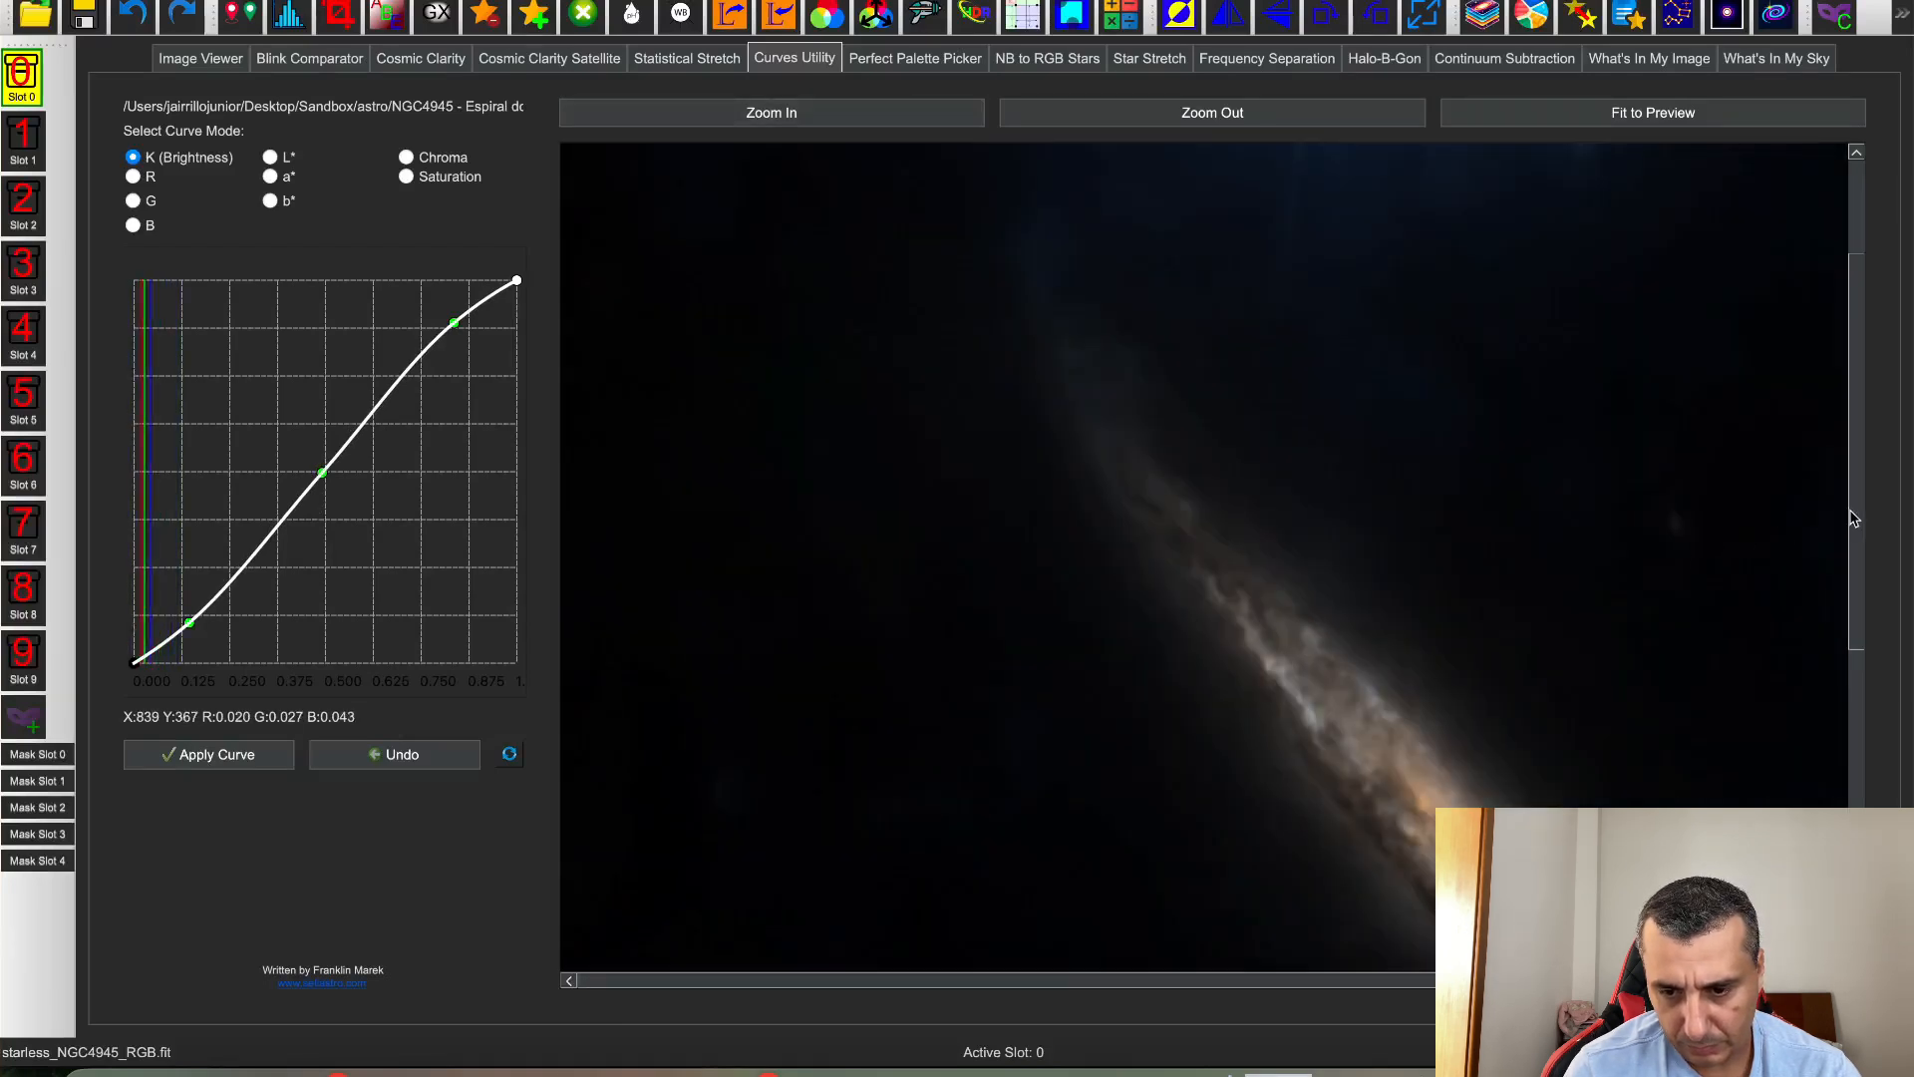
{"action": "left_click_drag", "start_coordinate": [1853, 518], "coordinate": [1853, 653]}
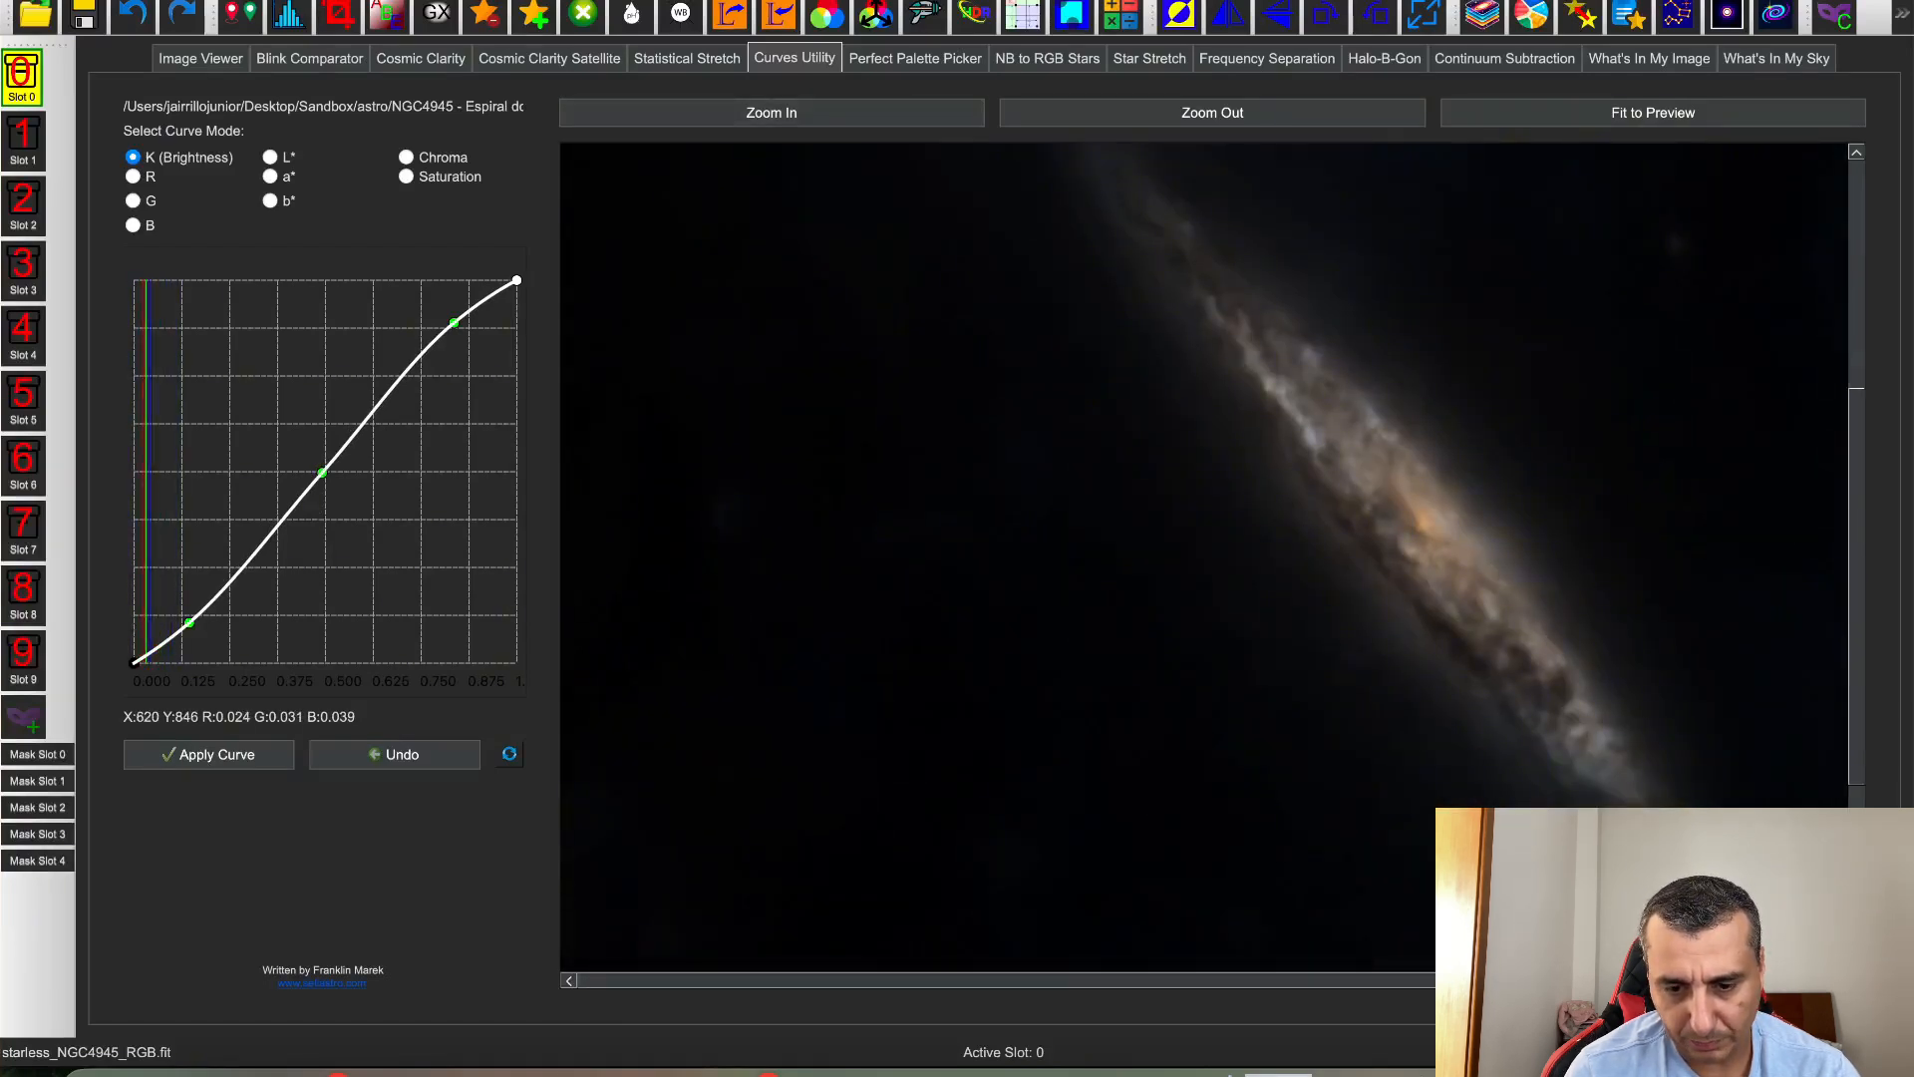
{"action": "scroll", "coordinate": [898, 598], "scroll_direction": "right", "scroll_amount": 5}
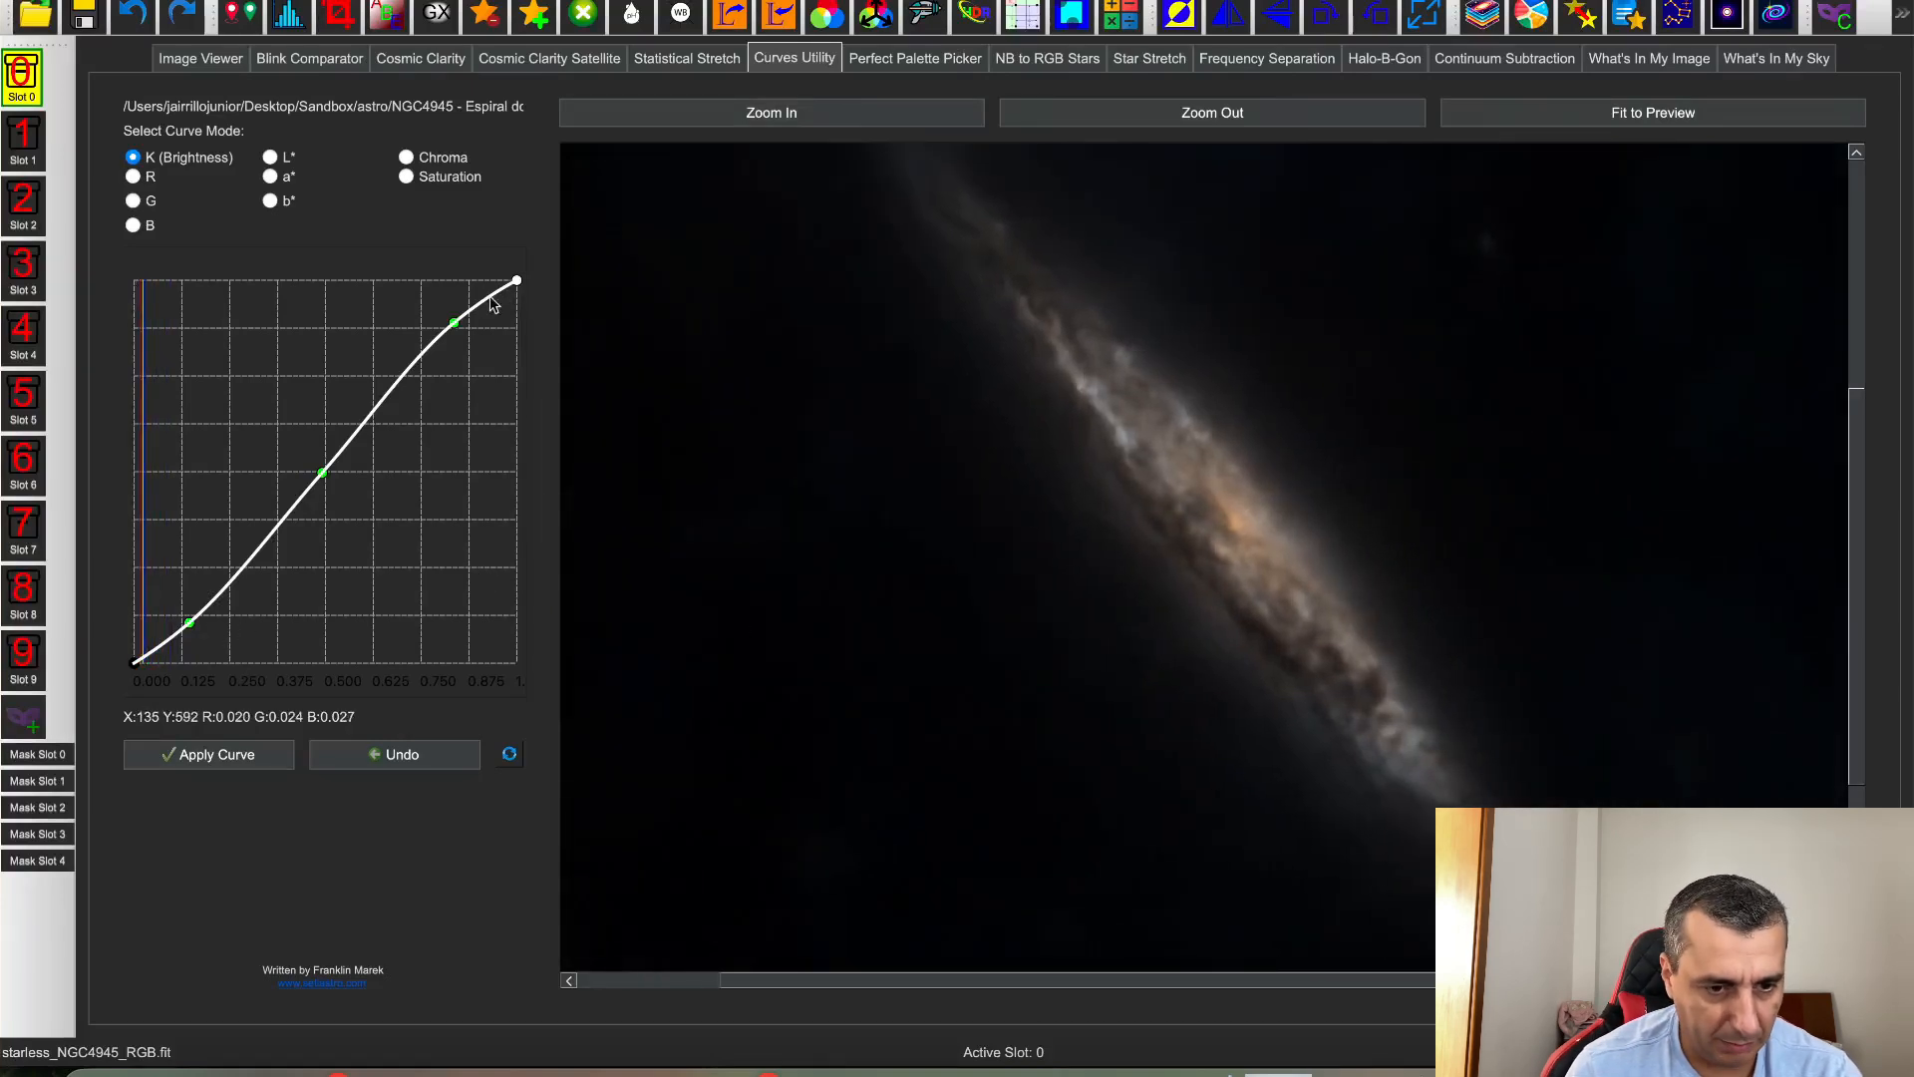
{"action": "left_click_drag", "start_coordinate": [454, 321], "coordinate": [439, 319]}
{"action": "left_click_drag", "start_coordinate": [189, 622], "coordinate": [184, 620]}
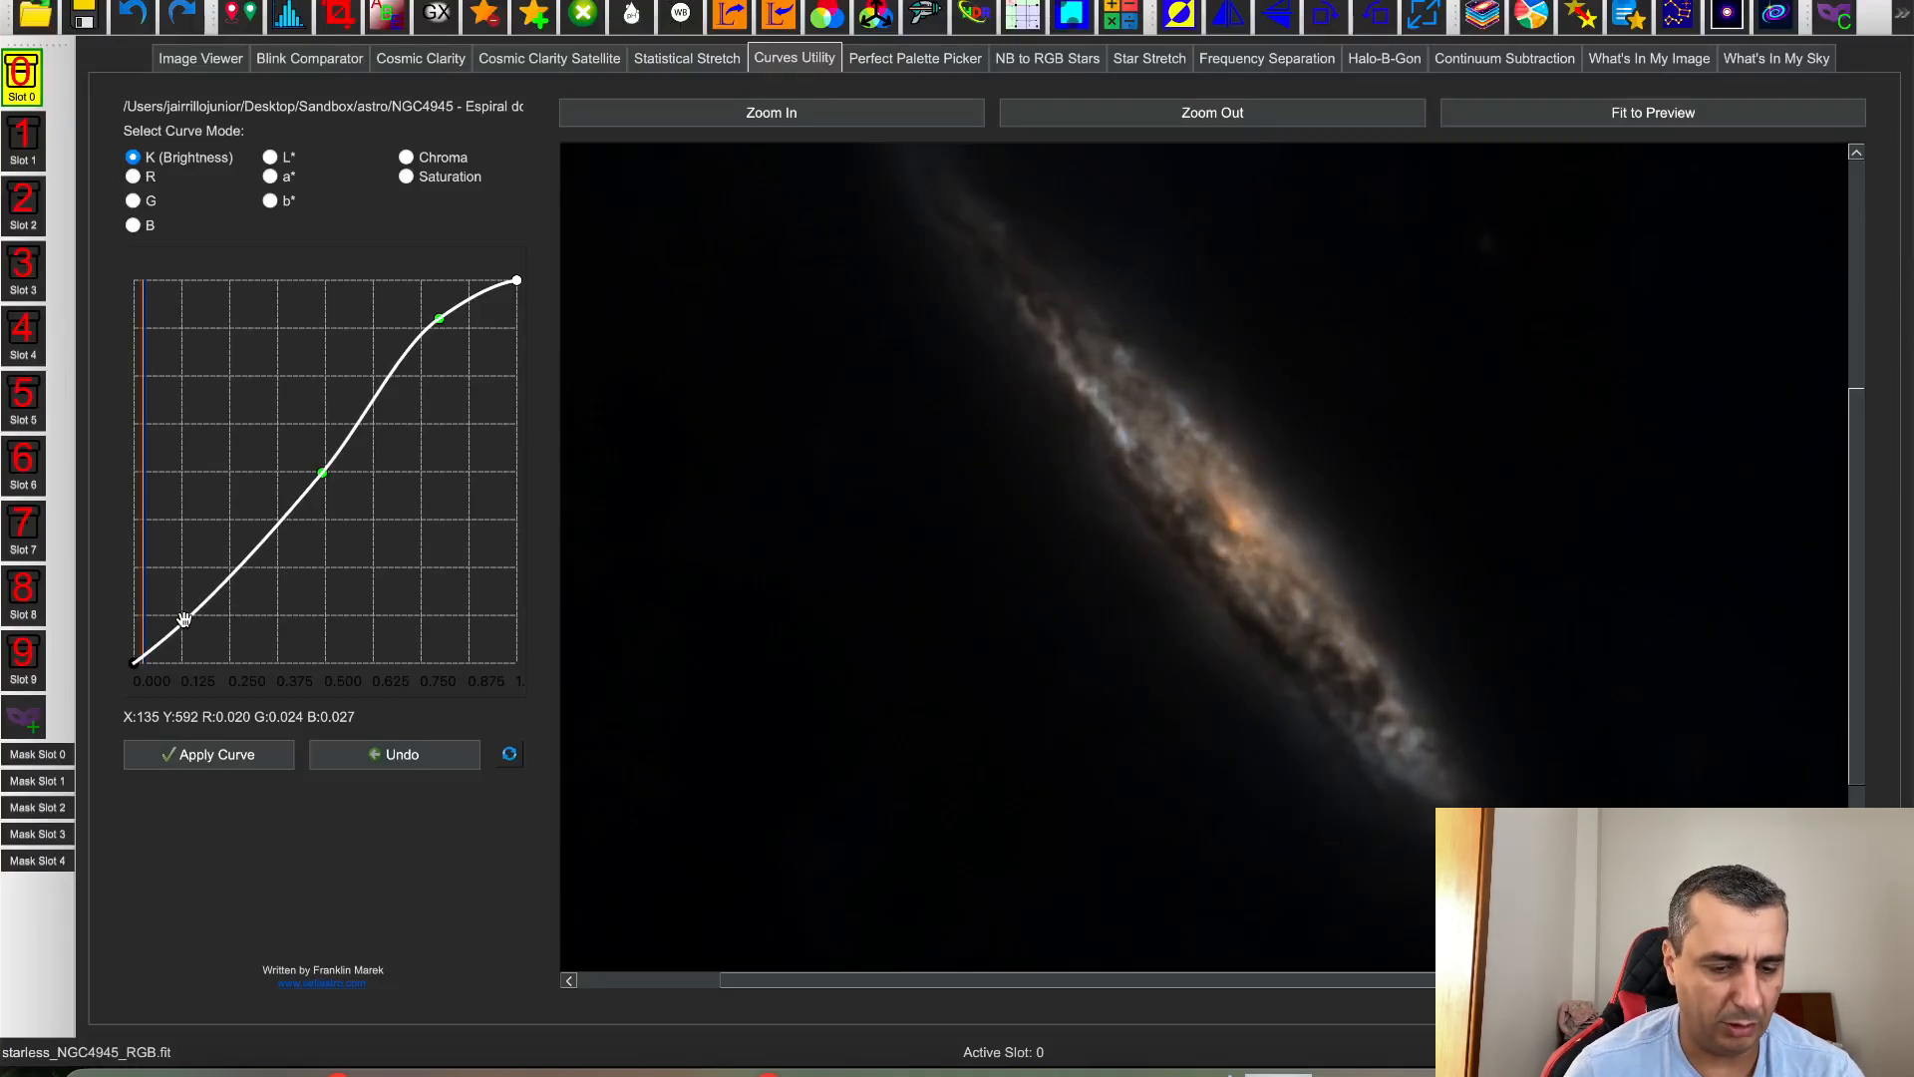
{"action": "left_click", "coordinate": [218, 760]}
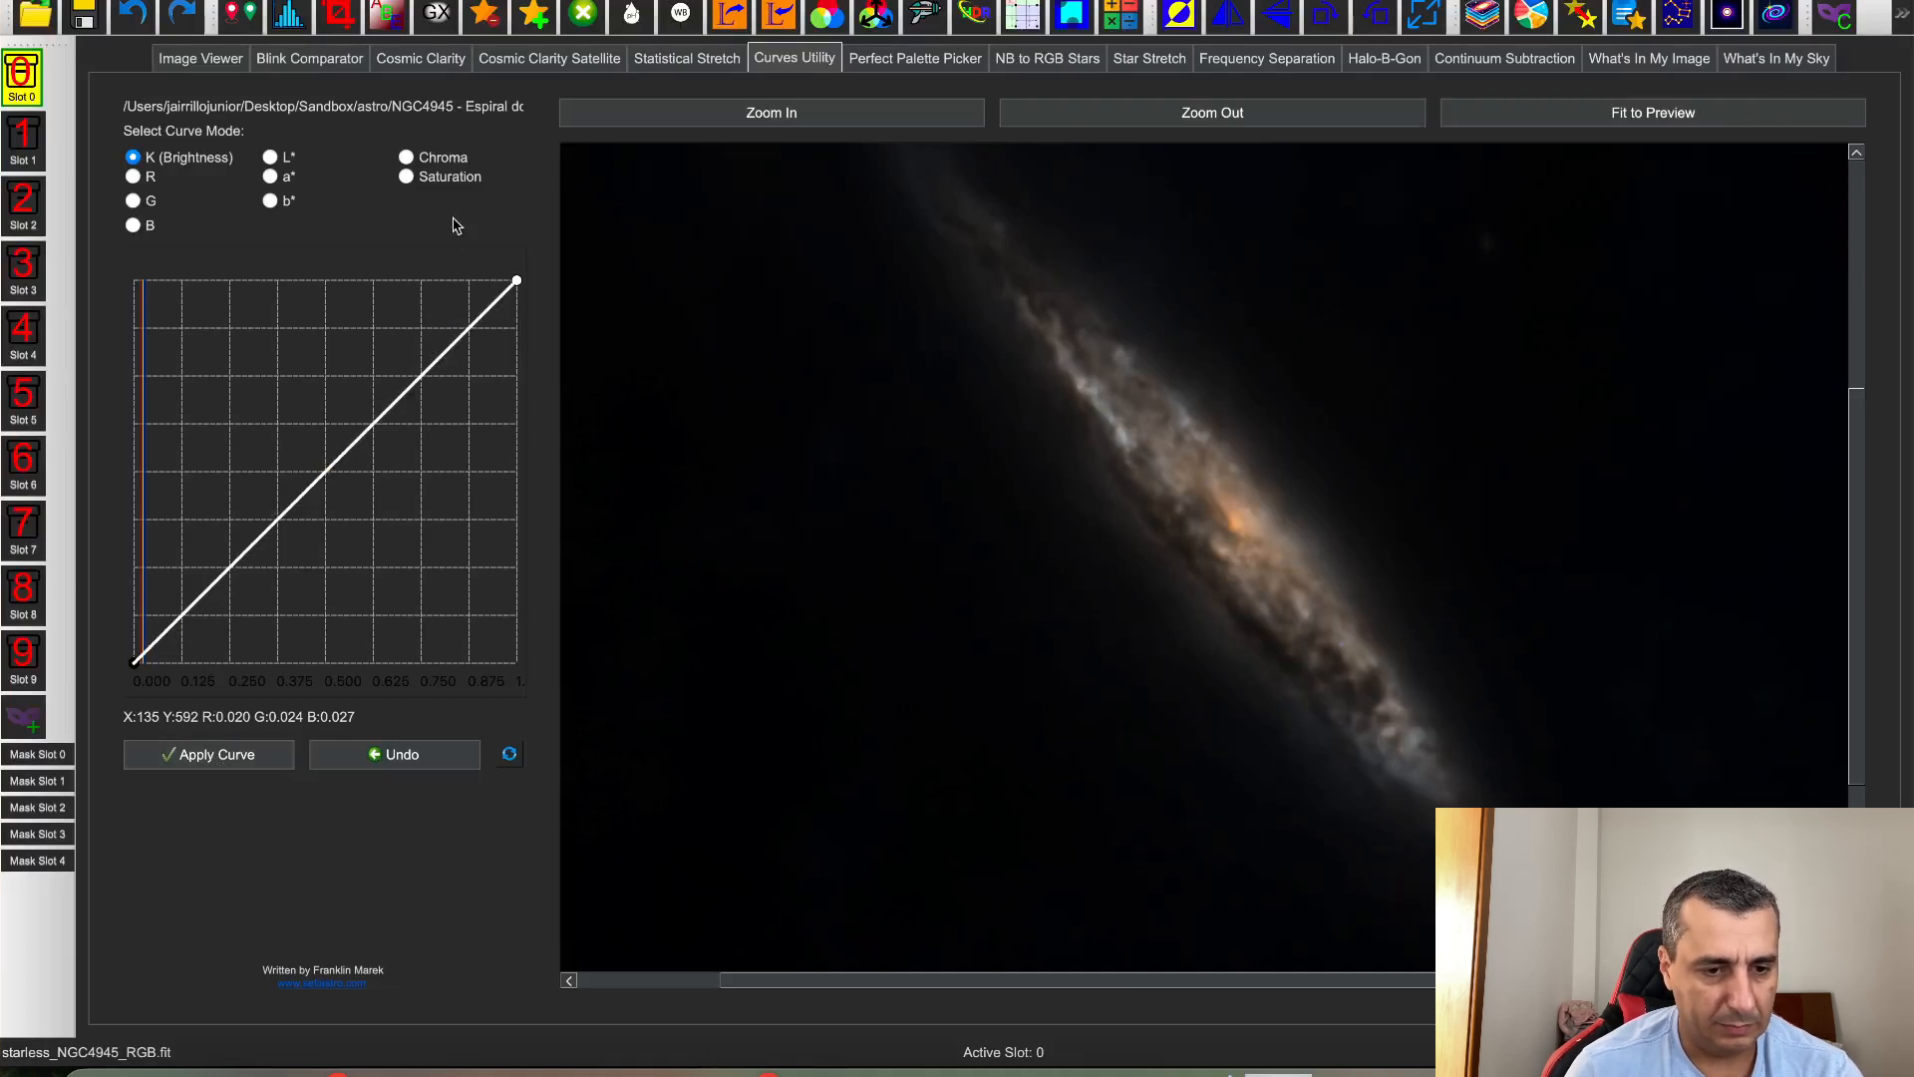
Raise the midpoint of the Saturation curve slightly and apply it to the starless image
{"action": "left_click", "coordinate": [408, 179]}
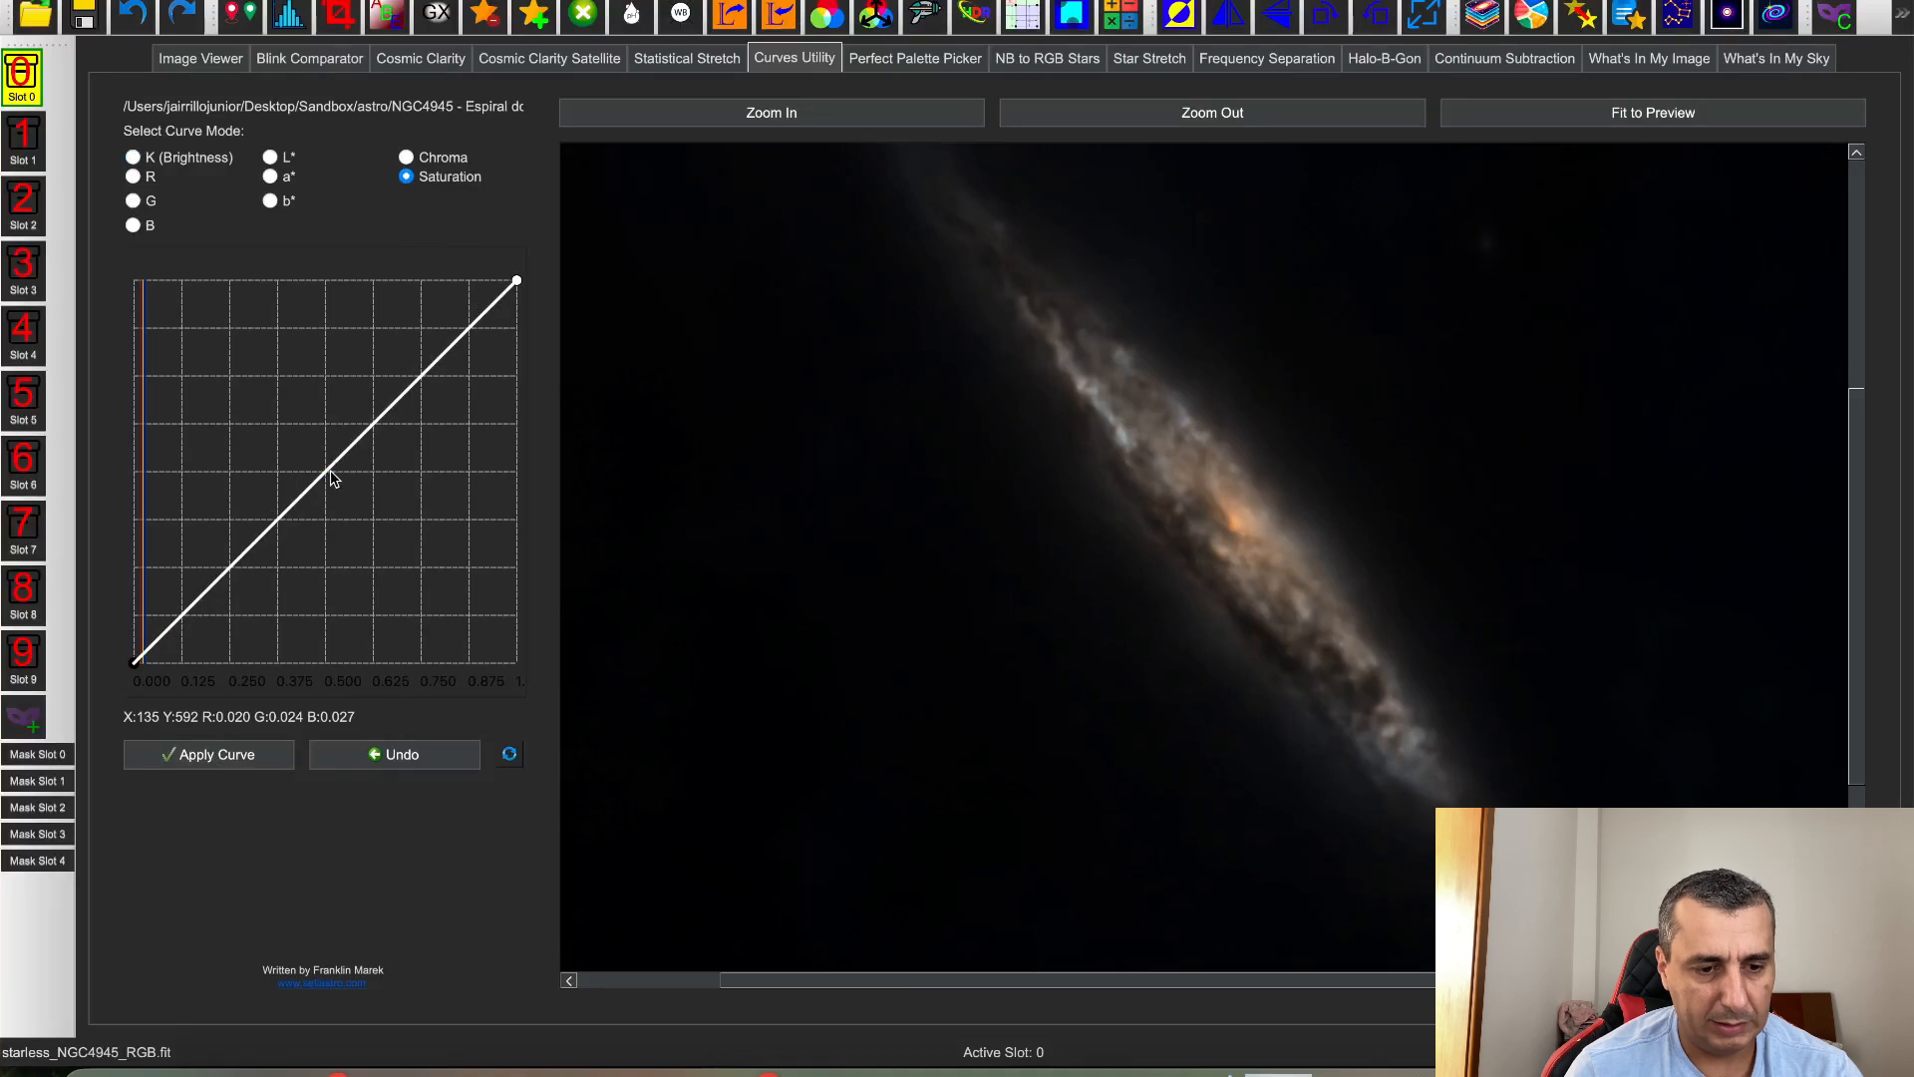
{"action": "left_click_drag", "start_coordinate": [333, 479], "coordinate": [316, 461]}
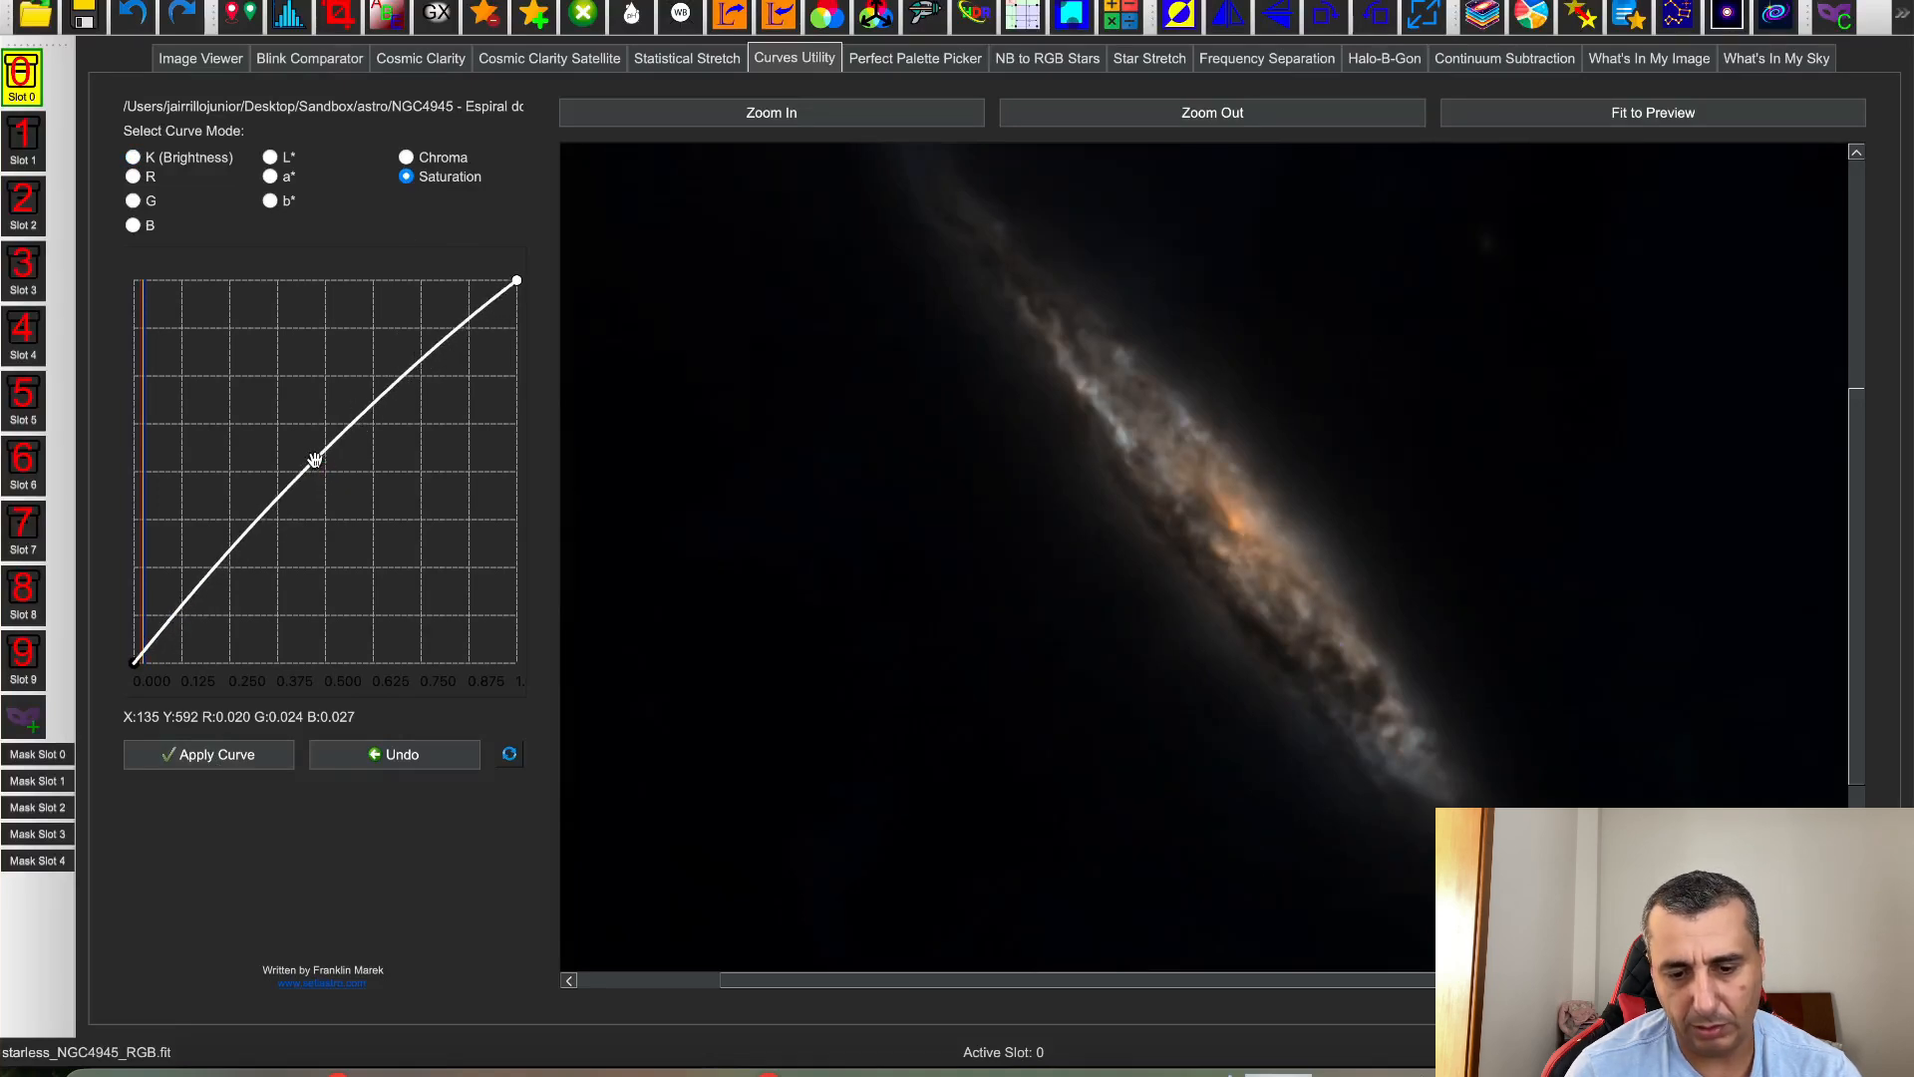
{"action": "left_click", "coordinate": [218, 755]}
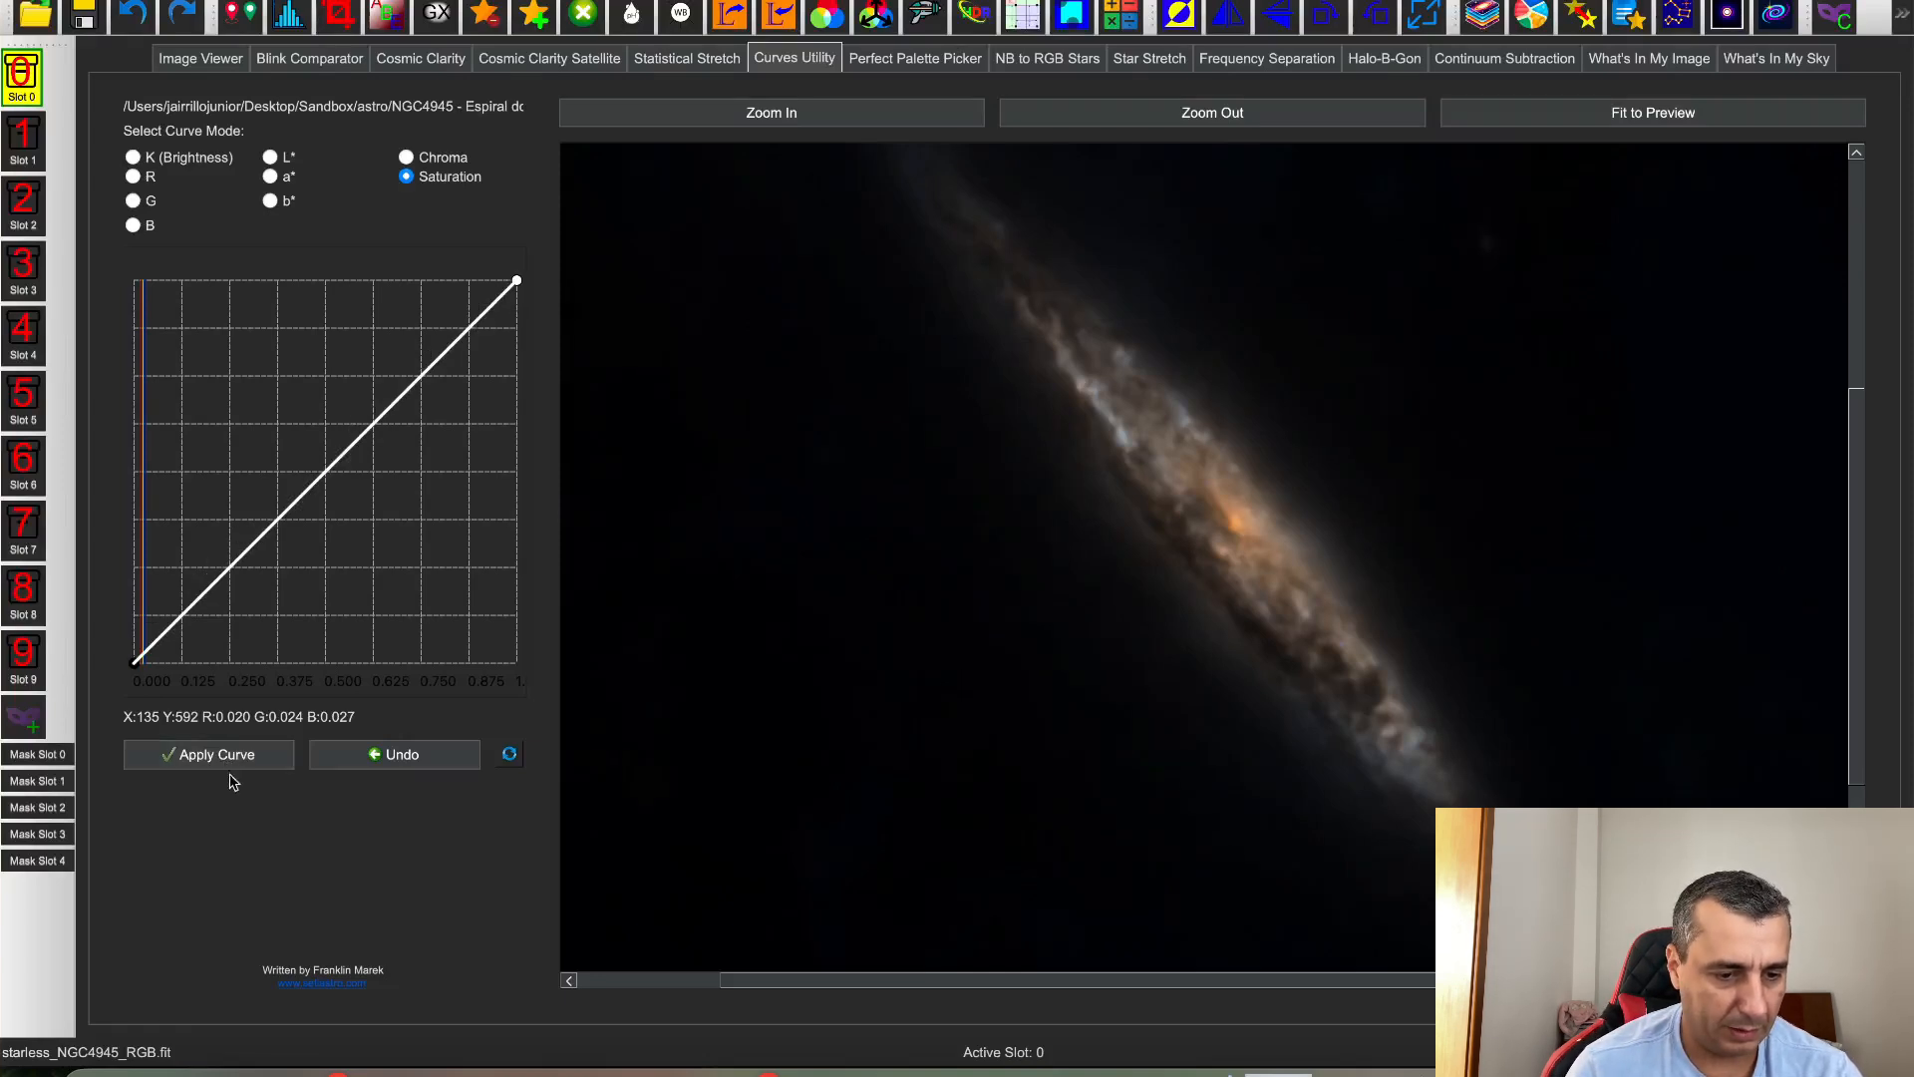
Raise the midpoint of the Chroma curve slightly and apply it to the starless image
{"action": "left_click", "coordinate": [407, 160]}
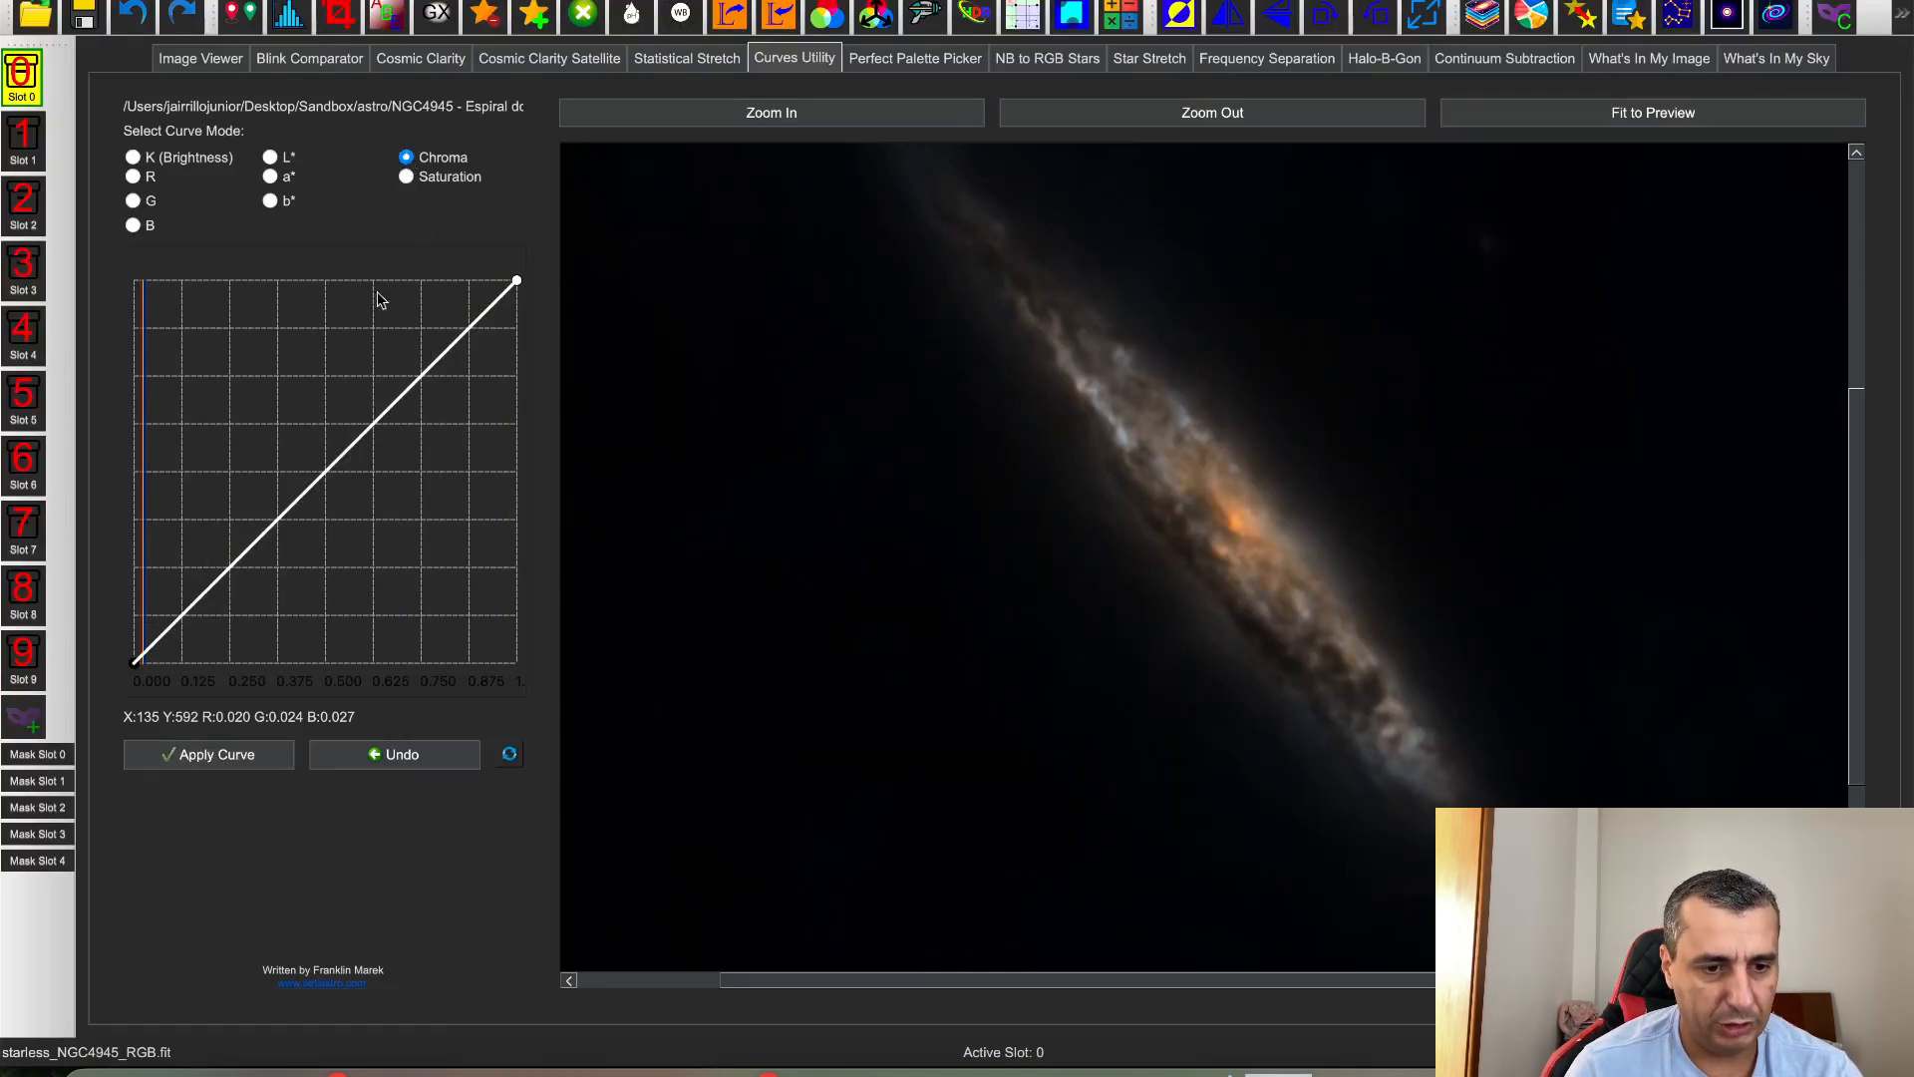
{"action": "left_click", "coordinate": [326, 474]}
{"action": "mouse_move", "coordinate": [326, 473]}
{"action": "left_mouse_down"}
{"action": "mouse_move", "coordinate": [320, 436]}
{"action": "mouse_move", "coordinate": [278, 461]}
{"action": "mouse_move", "coordinate": [303, 494]}
{"action": "mouse_move", "coordinate": [296, 481]}
{"action": "left_mouse_up"}
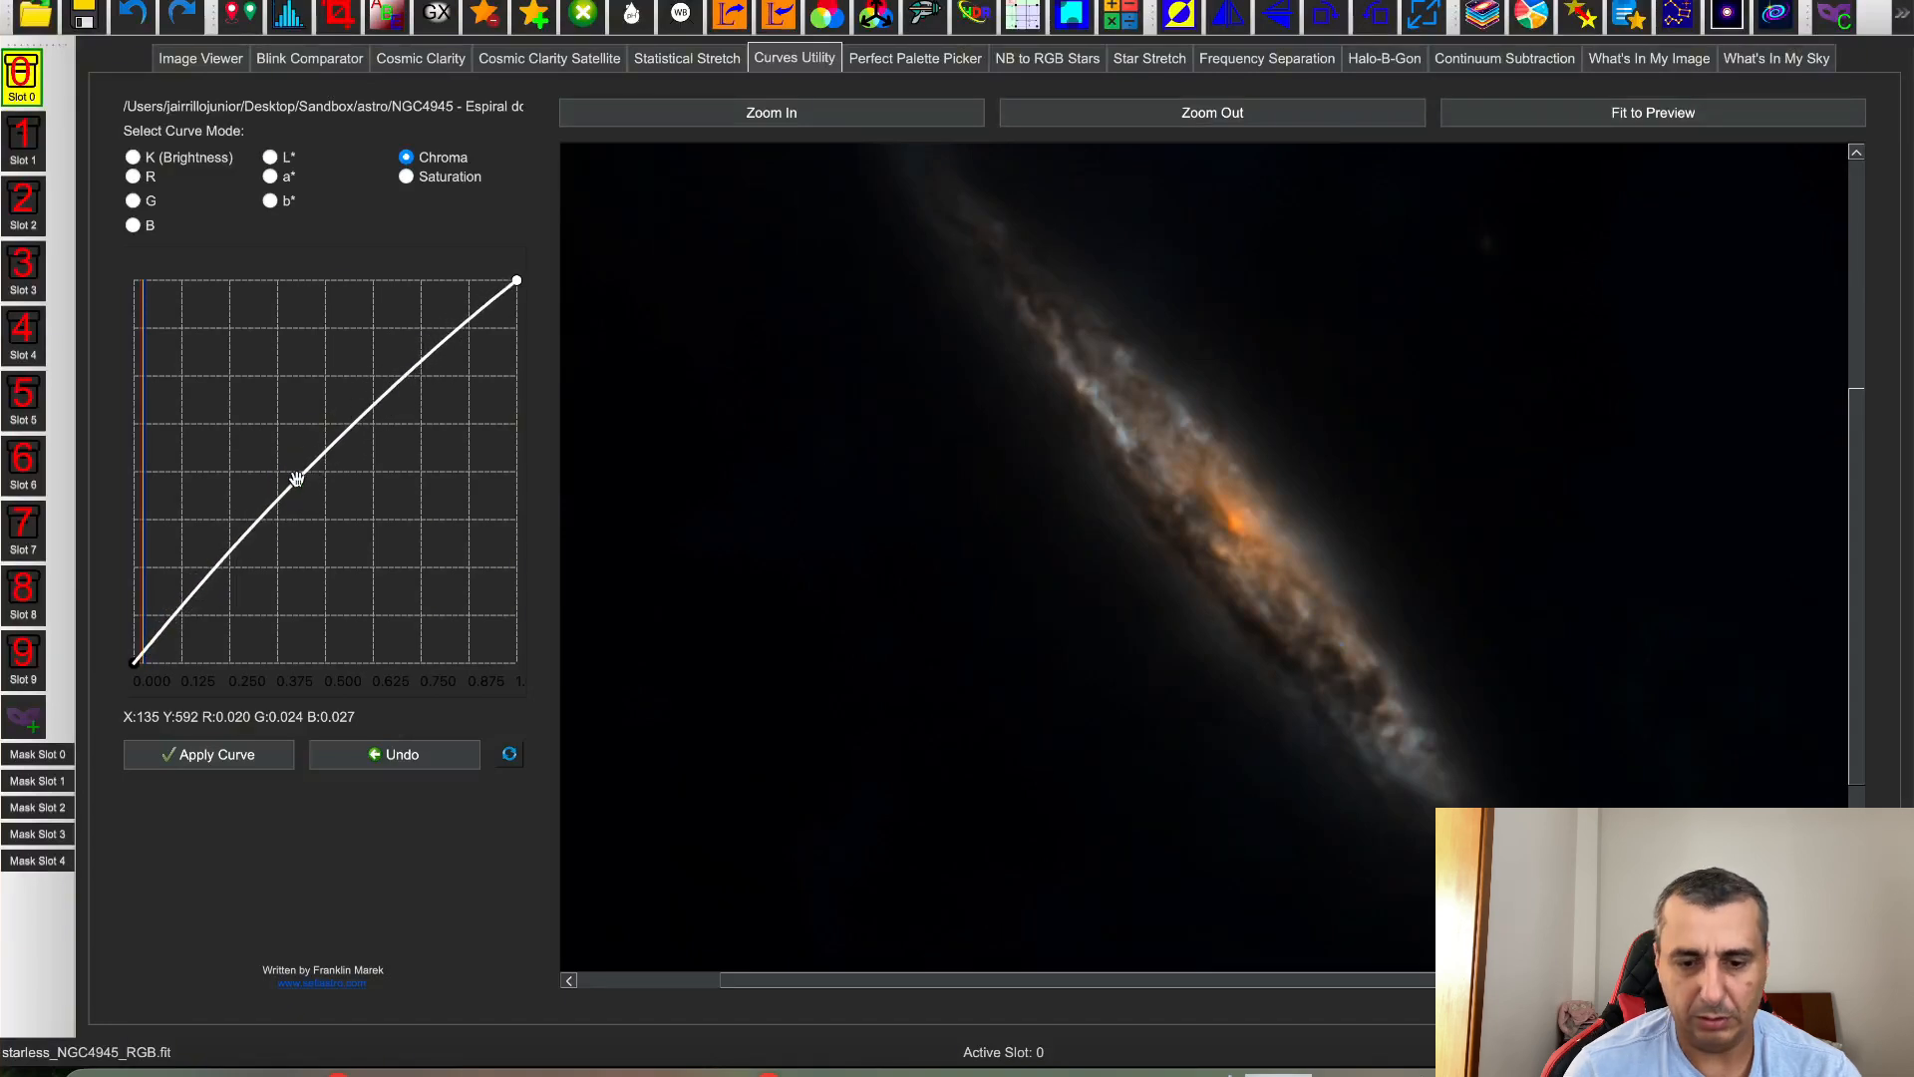
{"action": "left_click", "coordinate": [250, 755]}
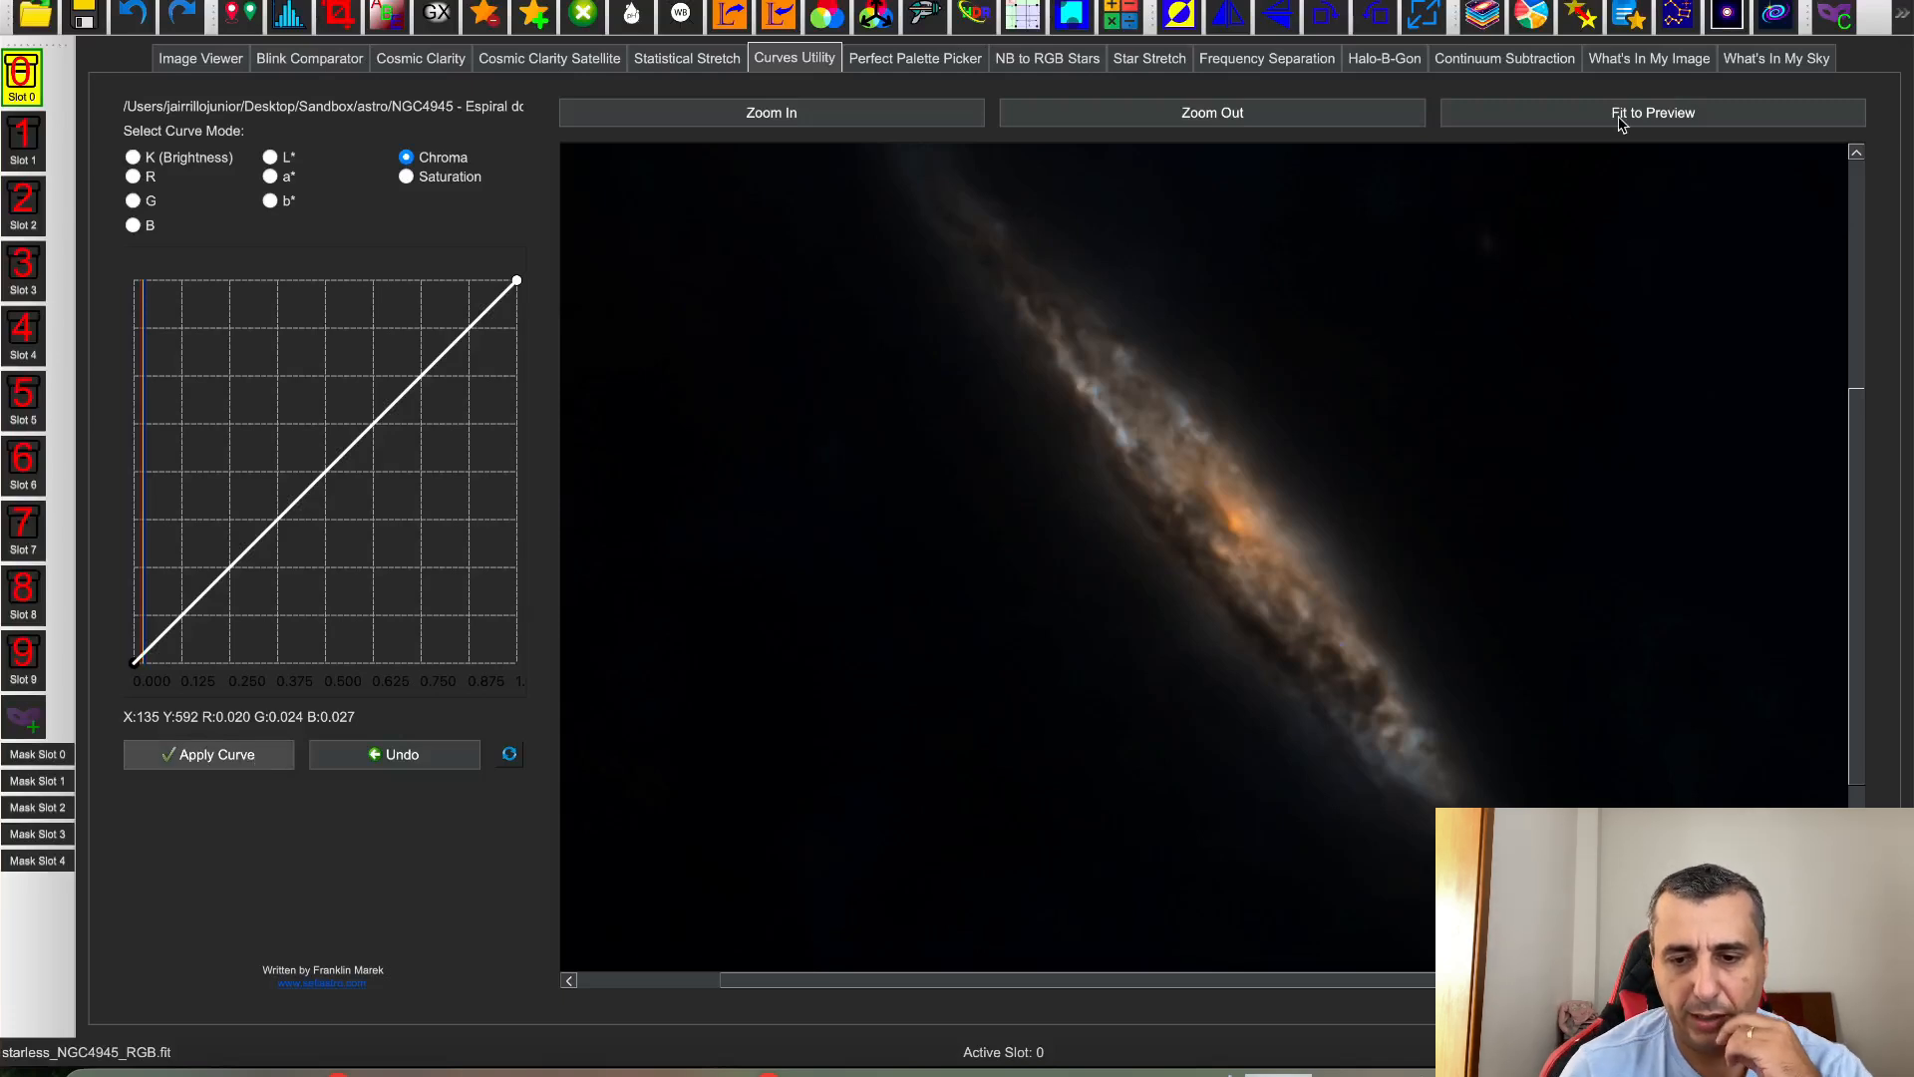
Start a new mask from the starless image with the entire image as its selection
{"action": "left_click", "coordinate": [1843, 20]}
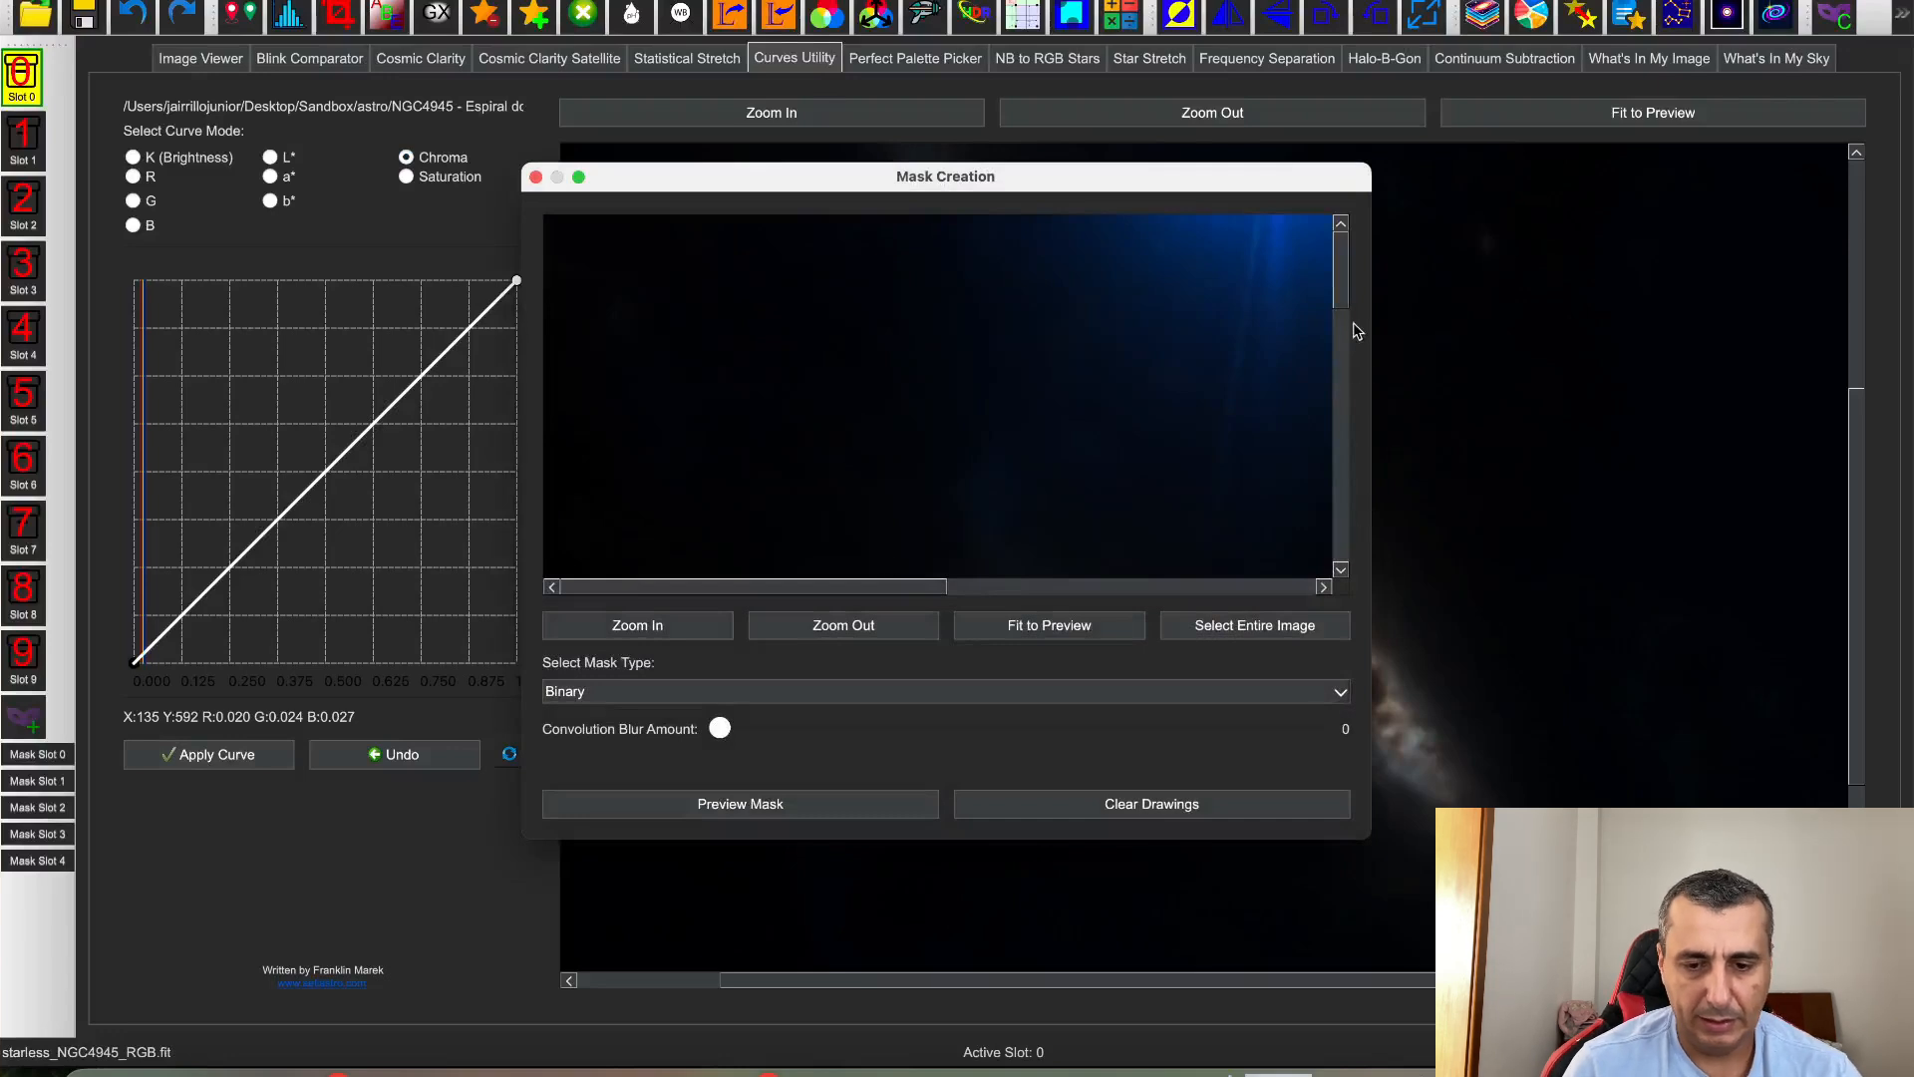
{"action": "left_click", "coordinate": [1003, 630]}
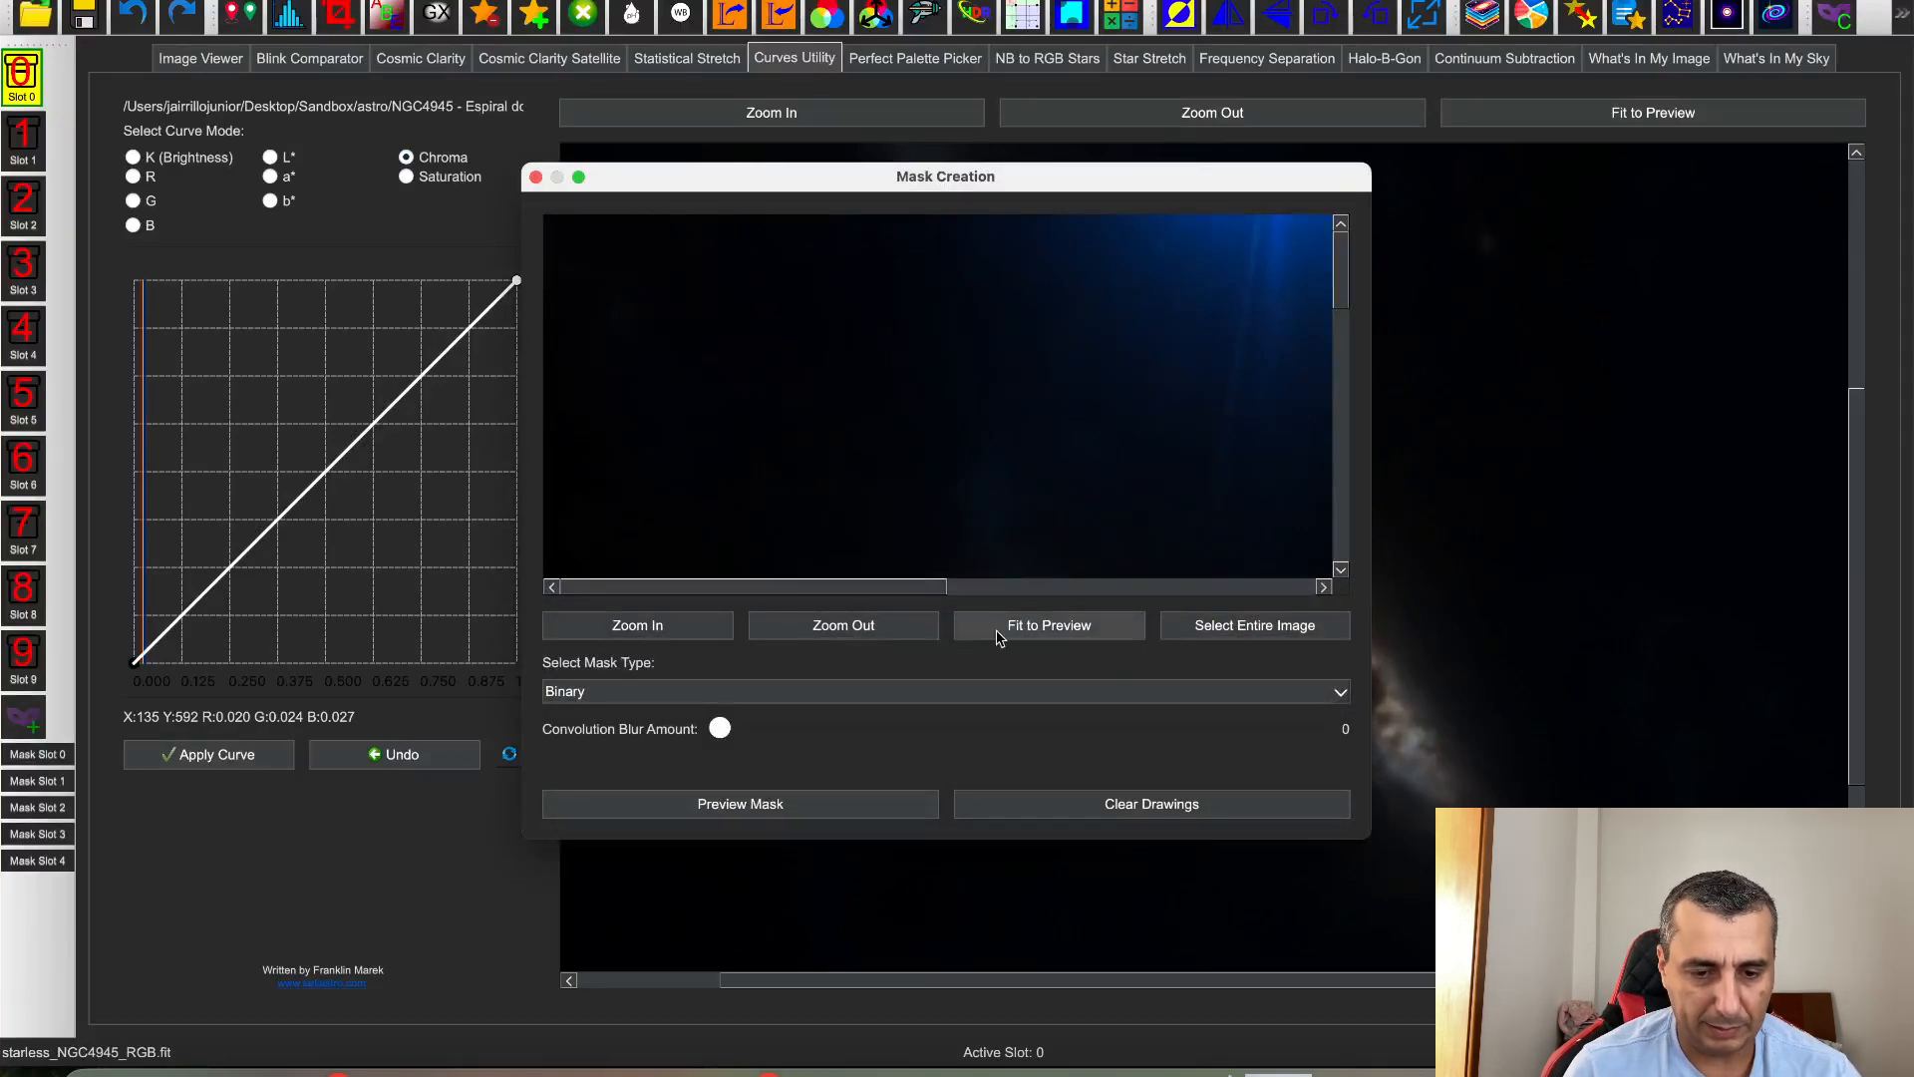
{"action": "left_click", "coordinate": [1205, 630]}
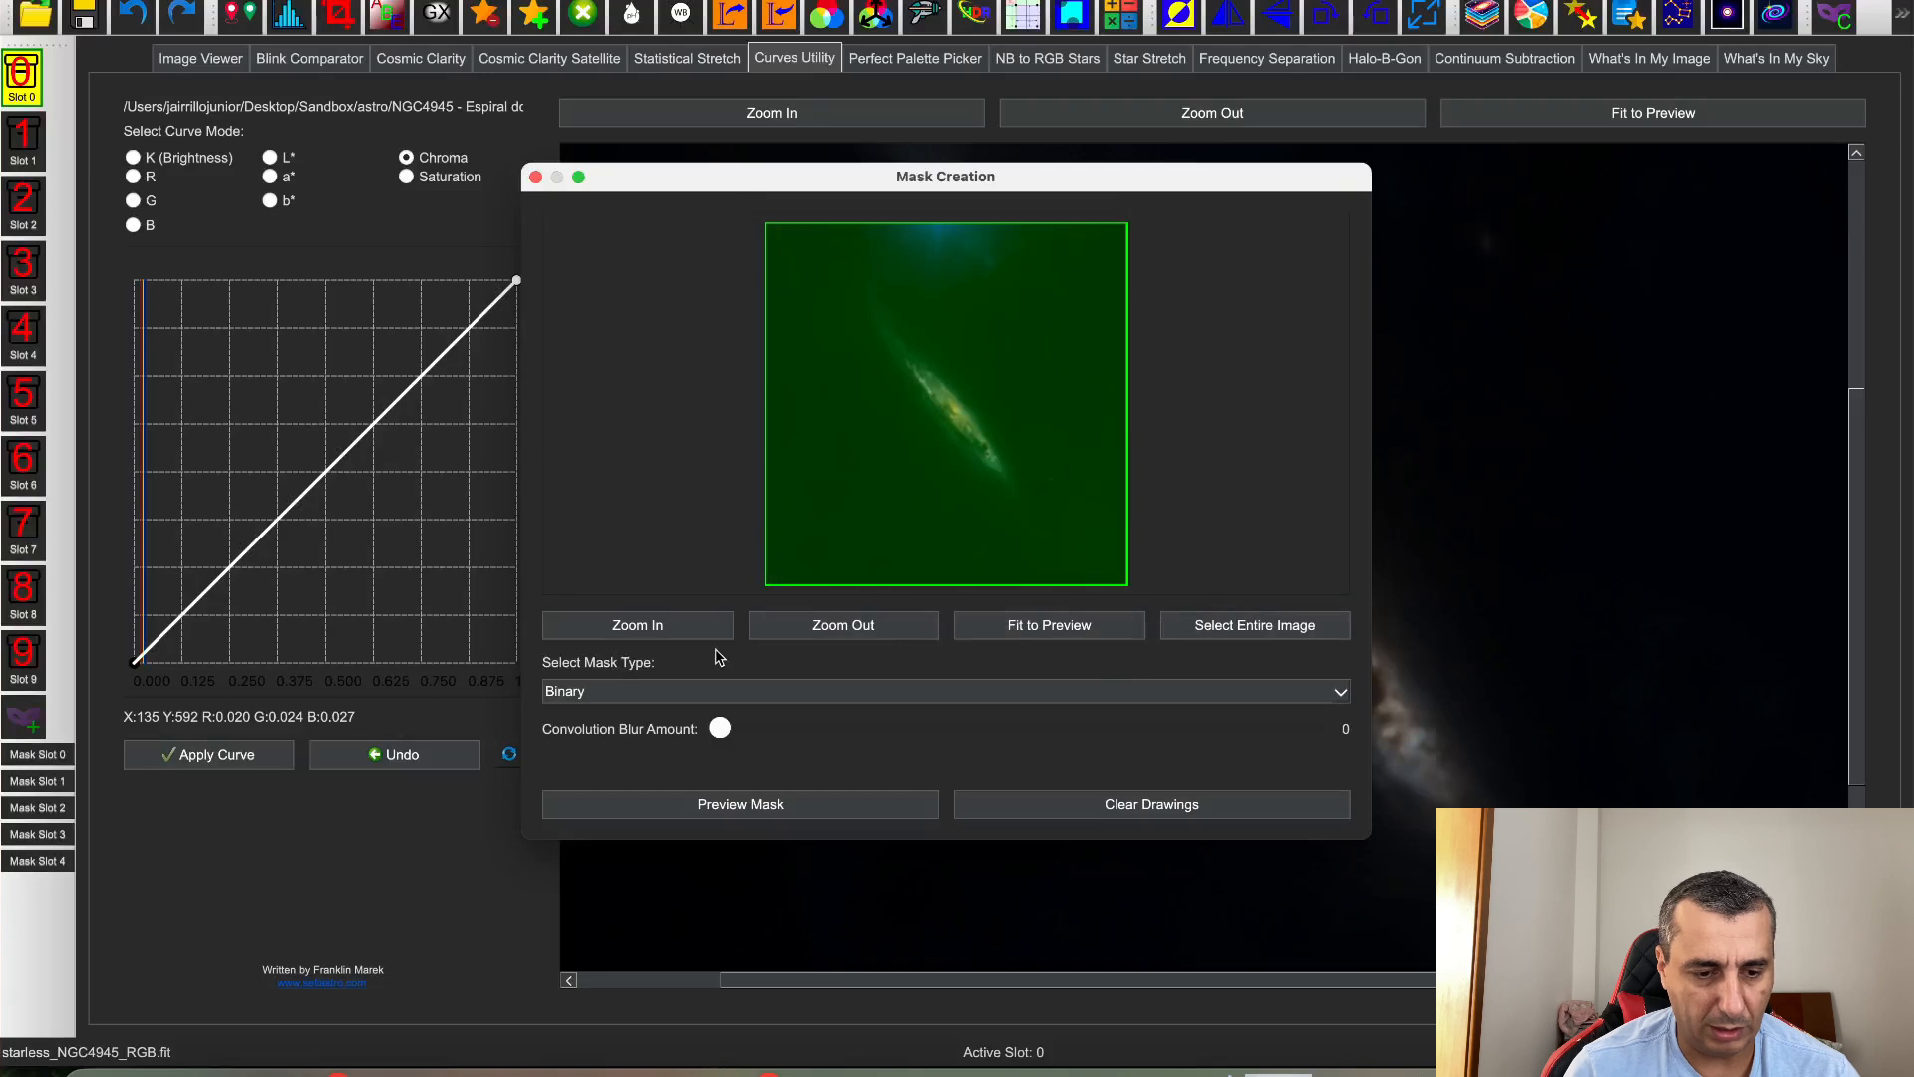
Preview a Lightness mask of the entire image and close the preview without saving it
{"action": "left_click", "coordinate": [716, 695]}
{"action": "left_click", "coordinate": [675, 711]}
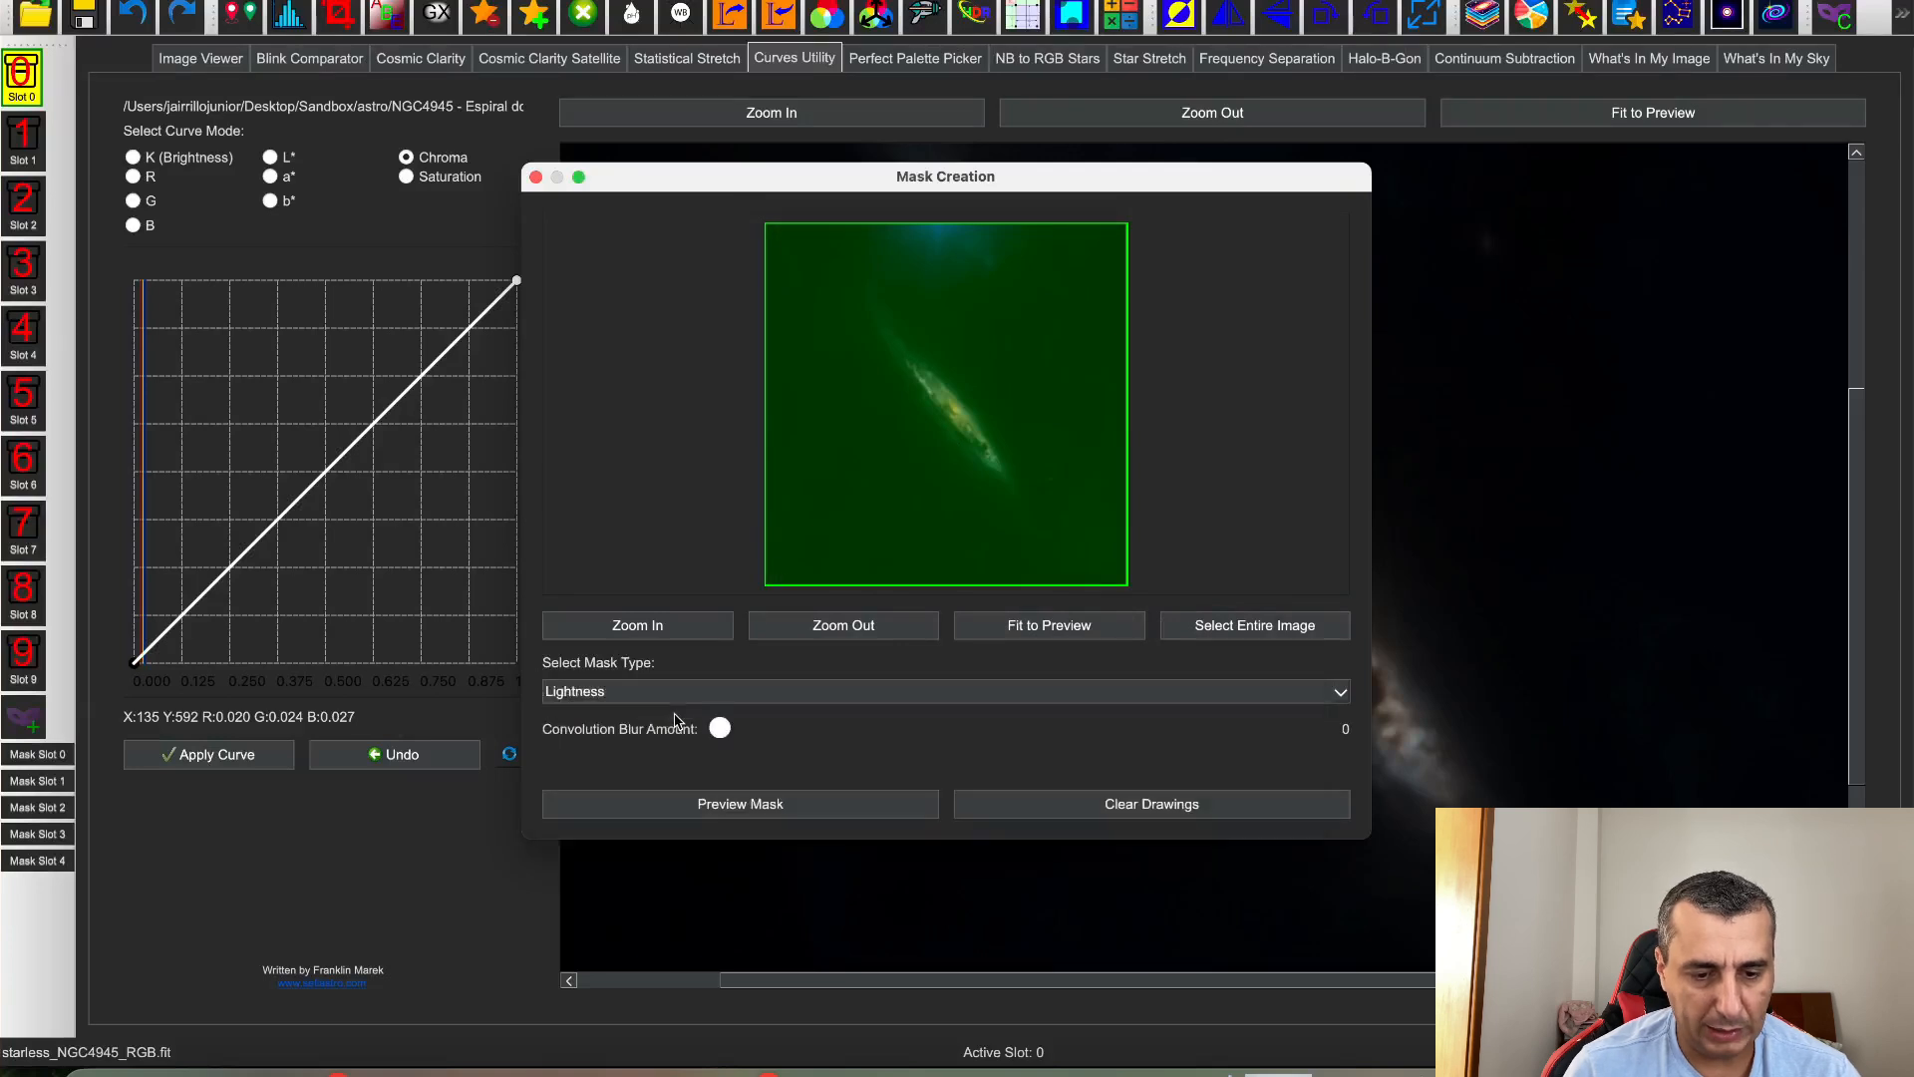
{"action": "left_click", "coordinate": [783, 800]}
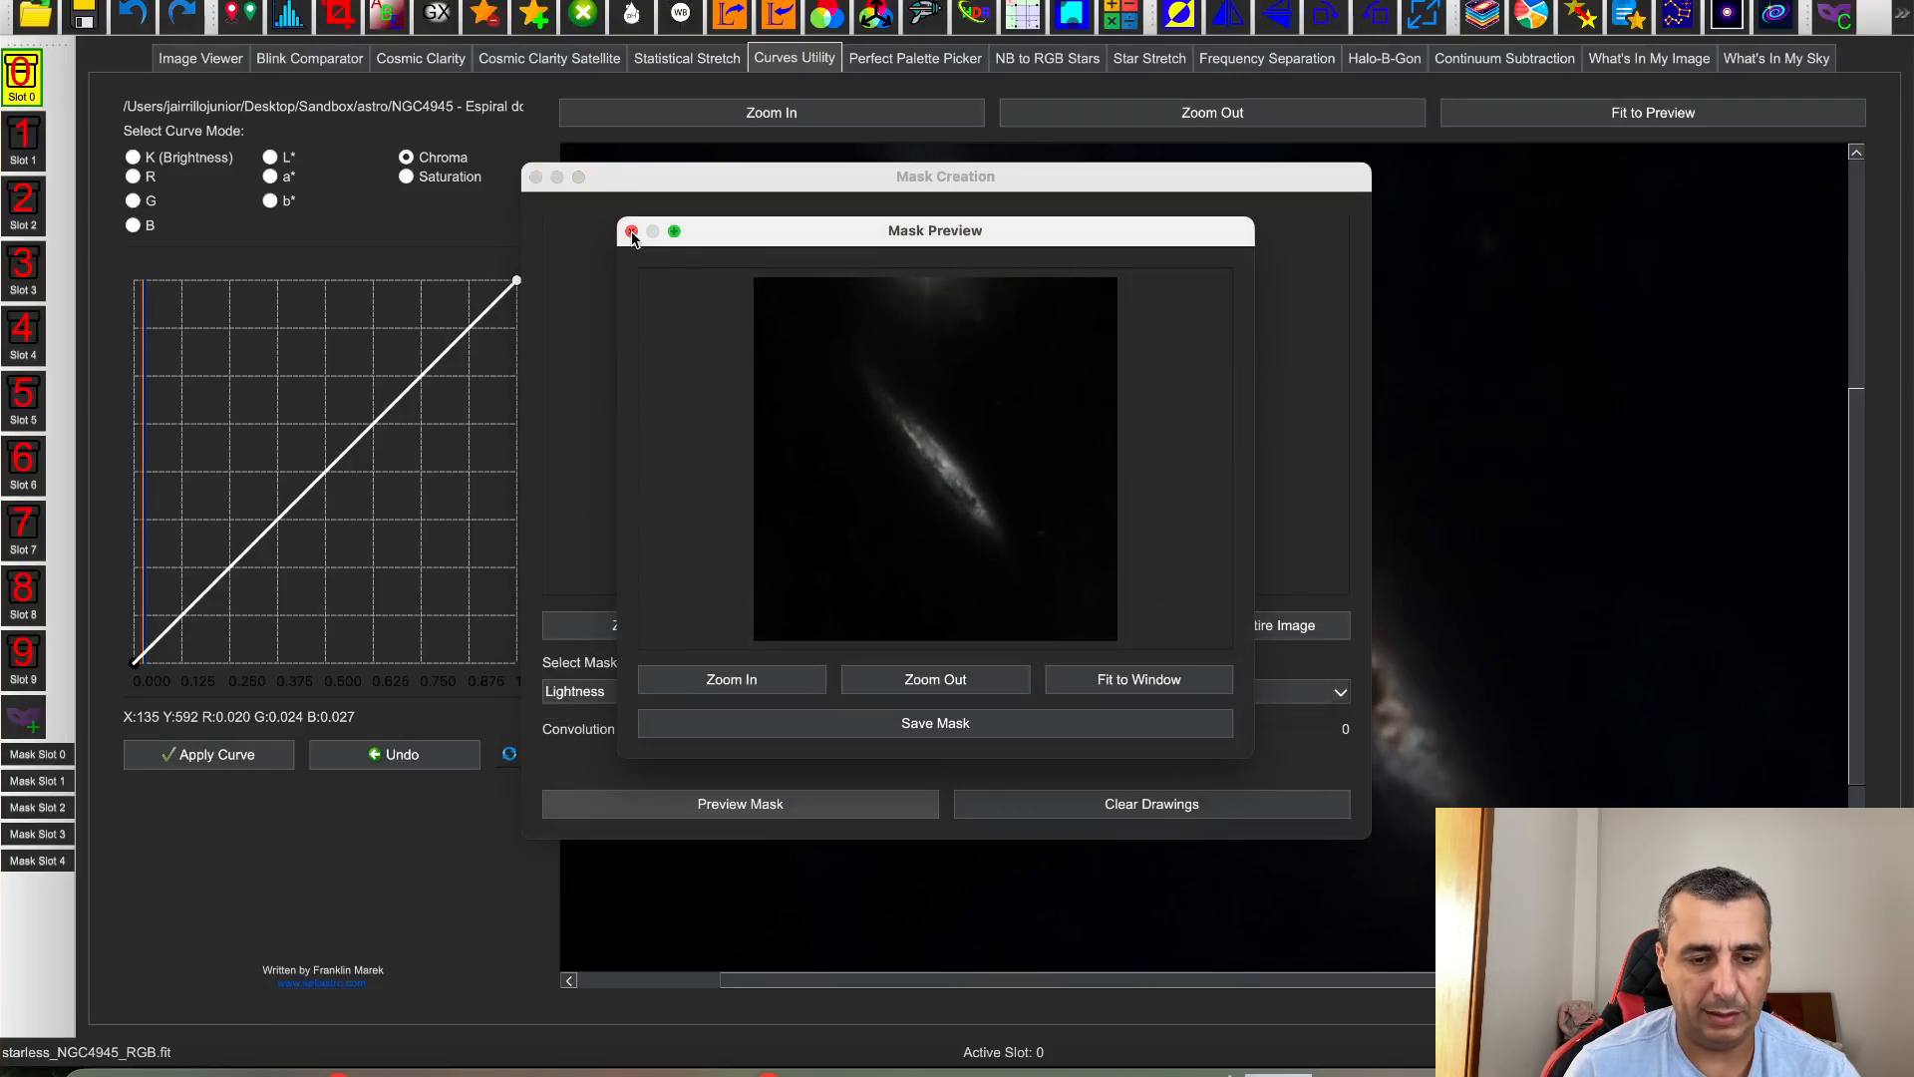
{"action": "left_click_drag", "start_coordinate": [720, 237], "coordinate": [1020, 233]}
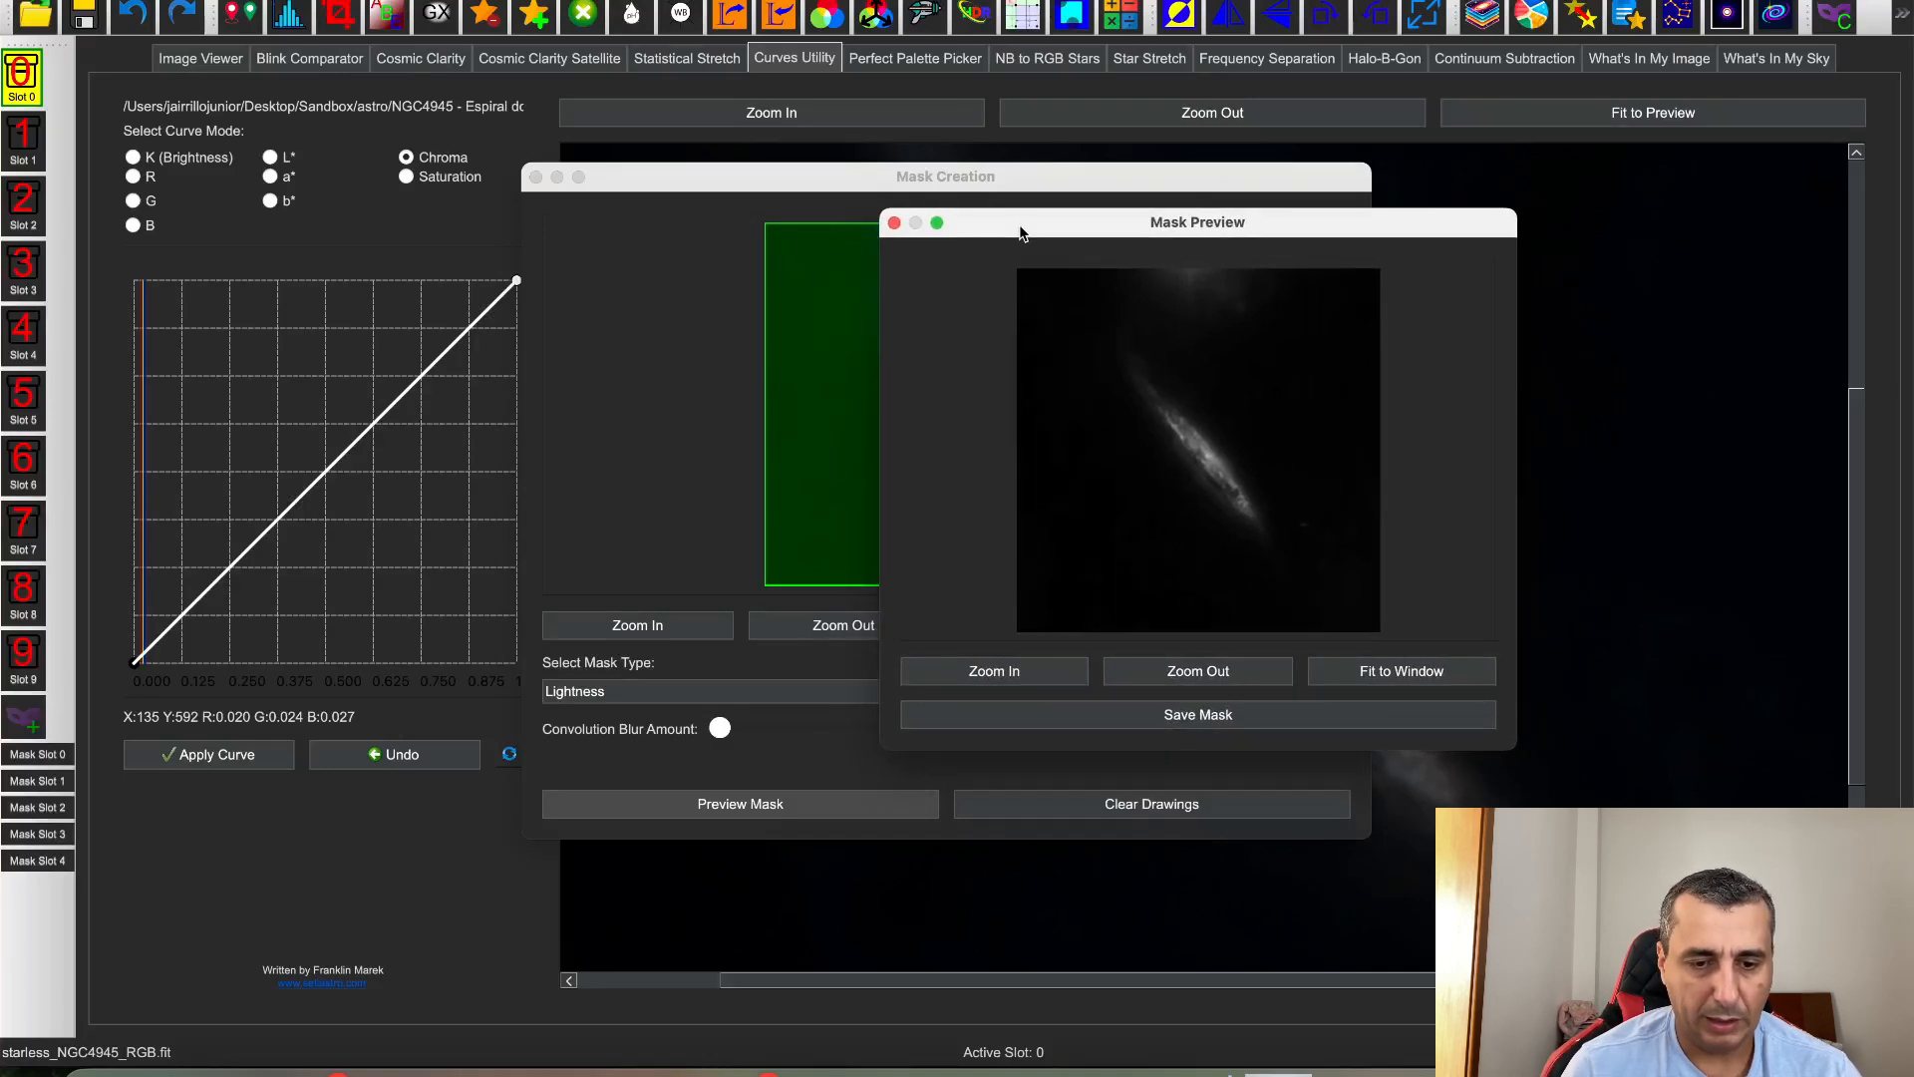
{"action": "left_click", "coordinate": [895, 223]}
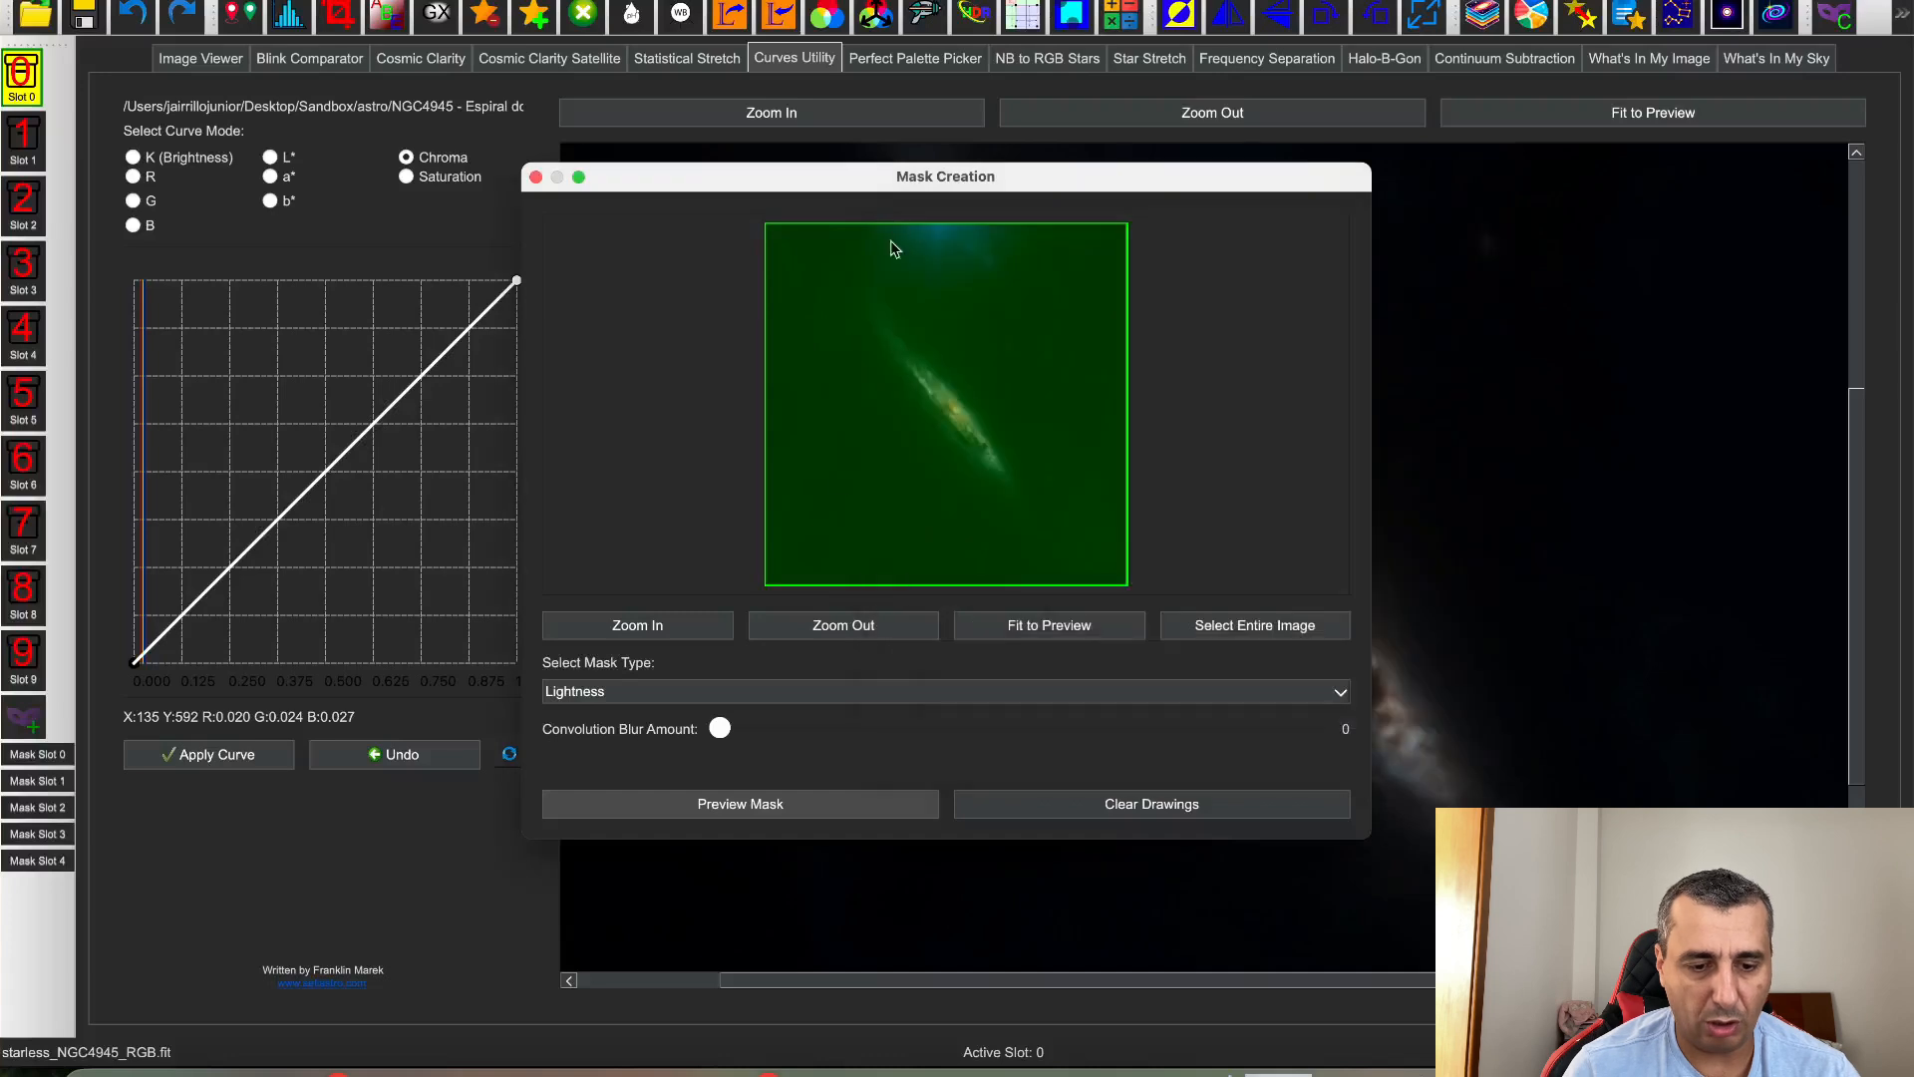
Switch the mask type to Color: Orange, examine its preview and close the preview
{"action": "left_click", "coordinate": [694, 696]}
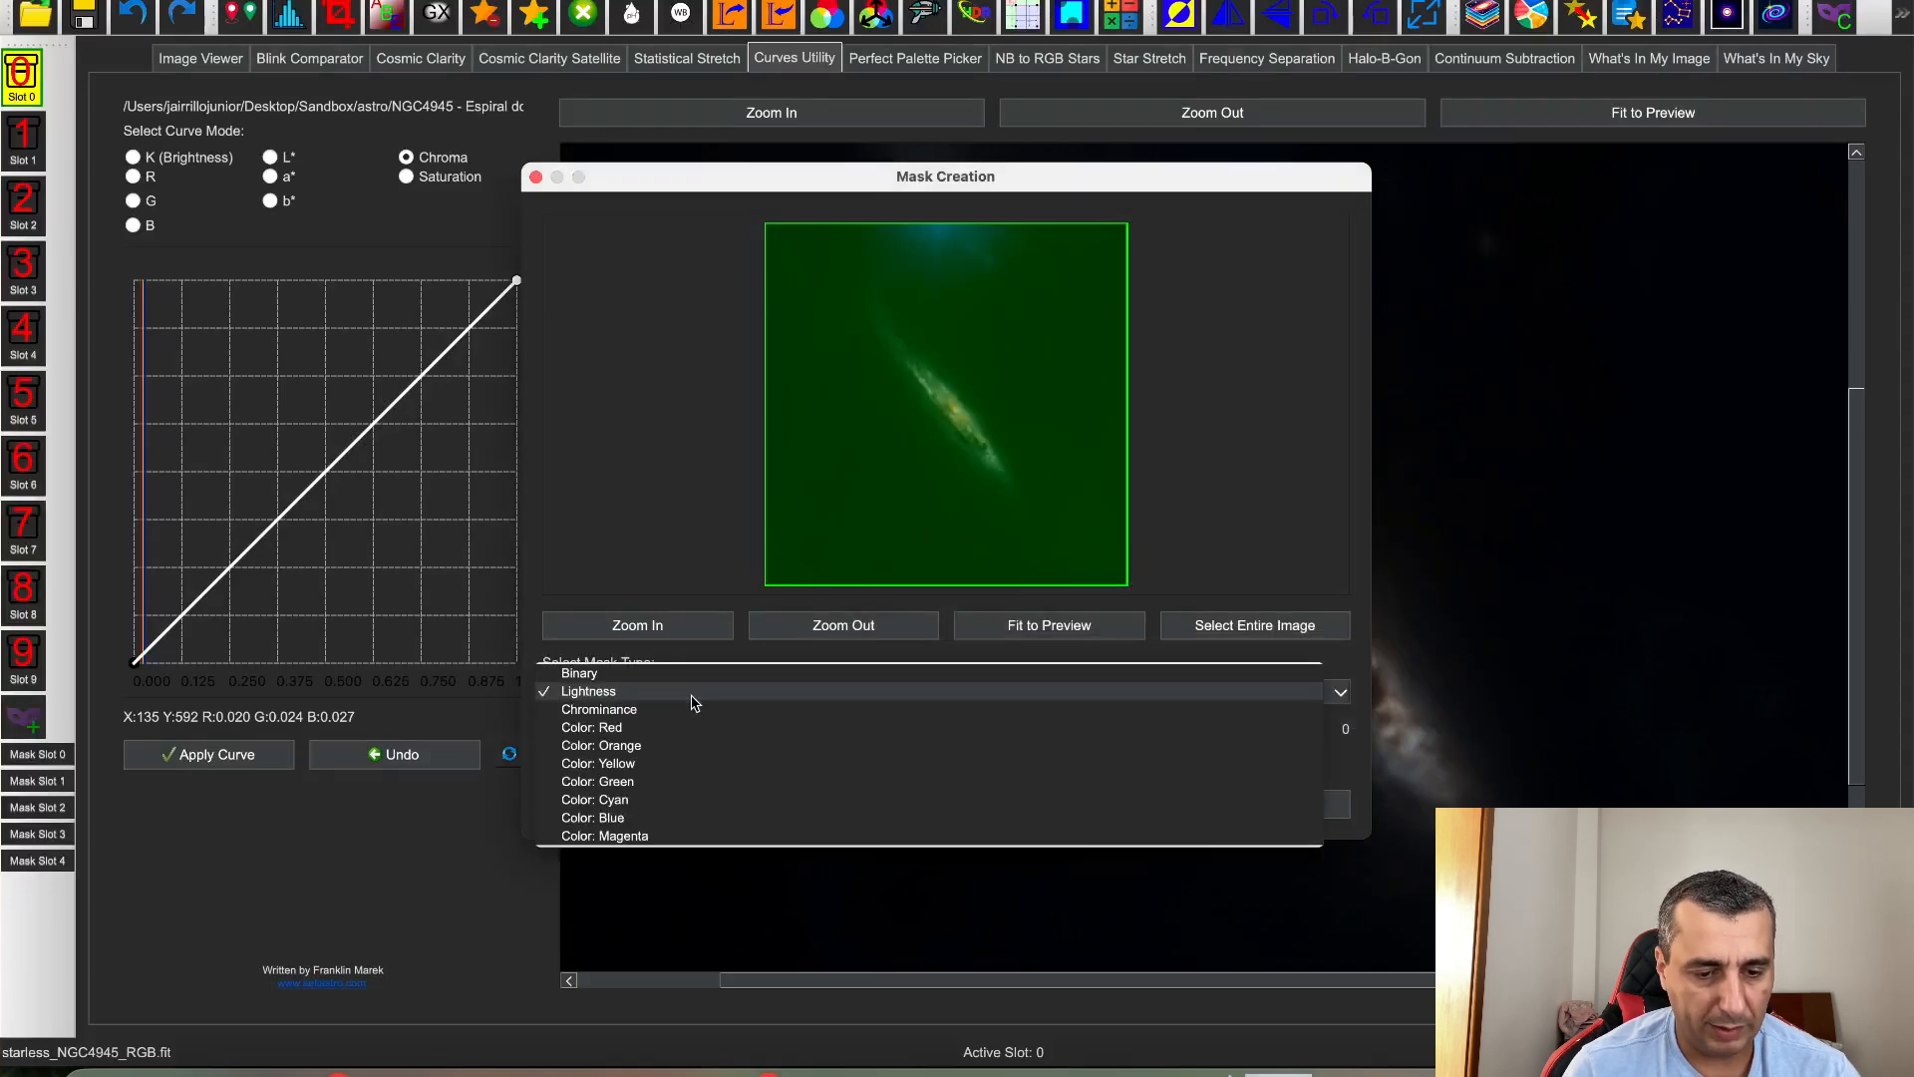
{"action": "left_click", "coordinate": [668, 748]}
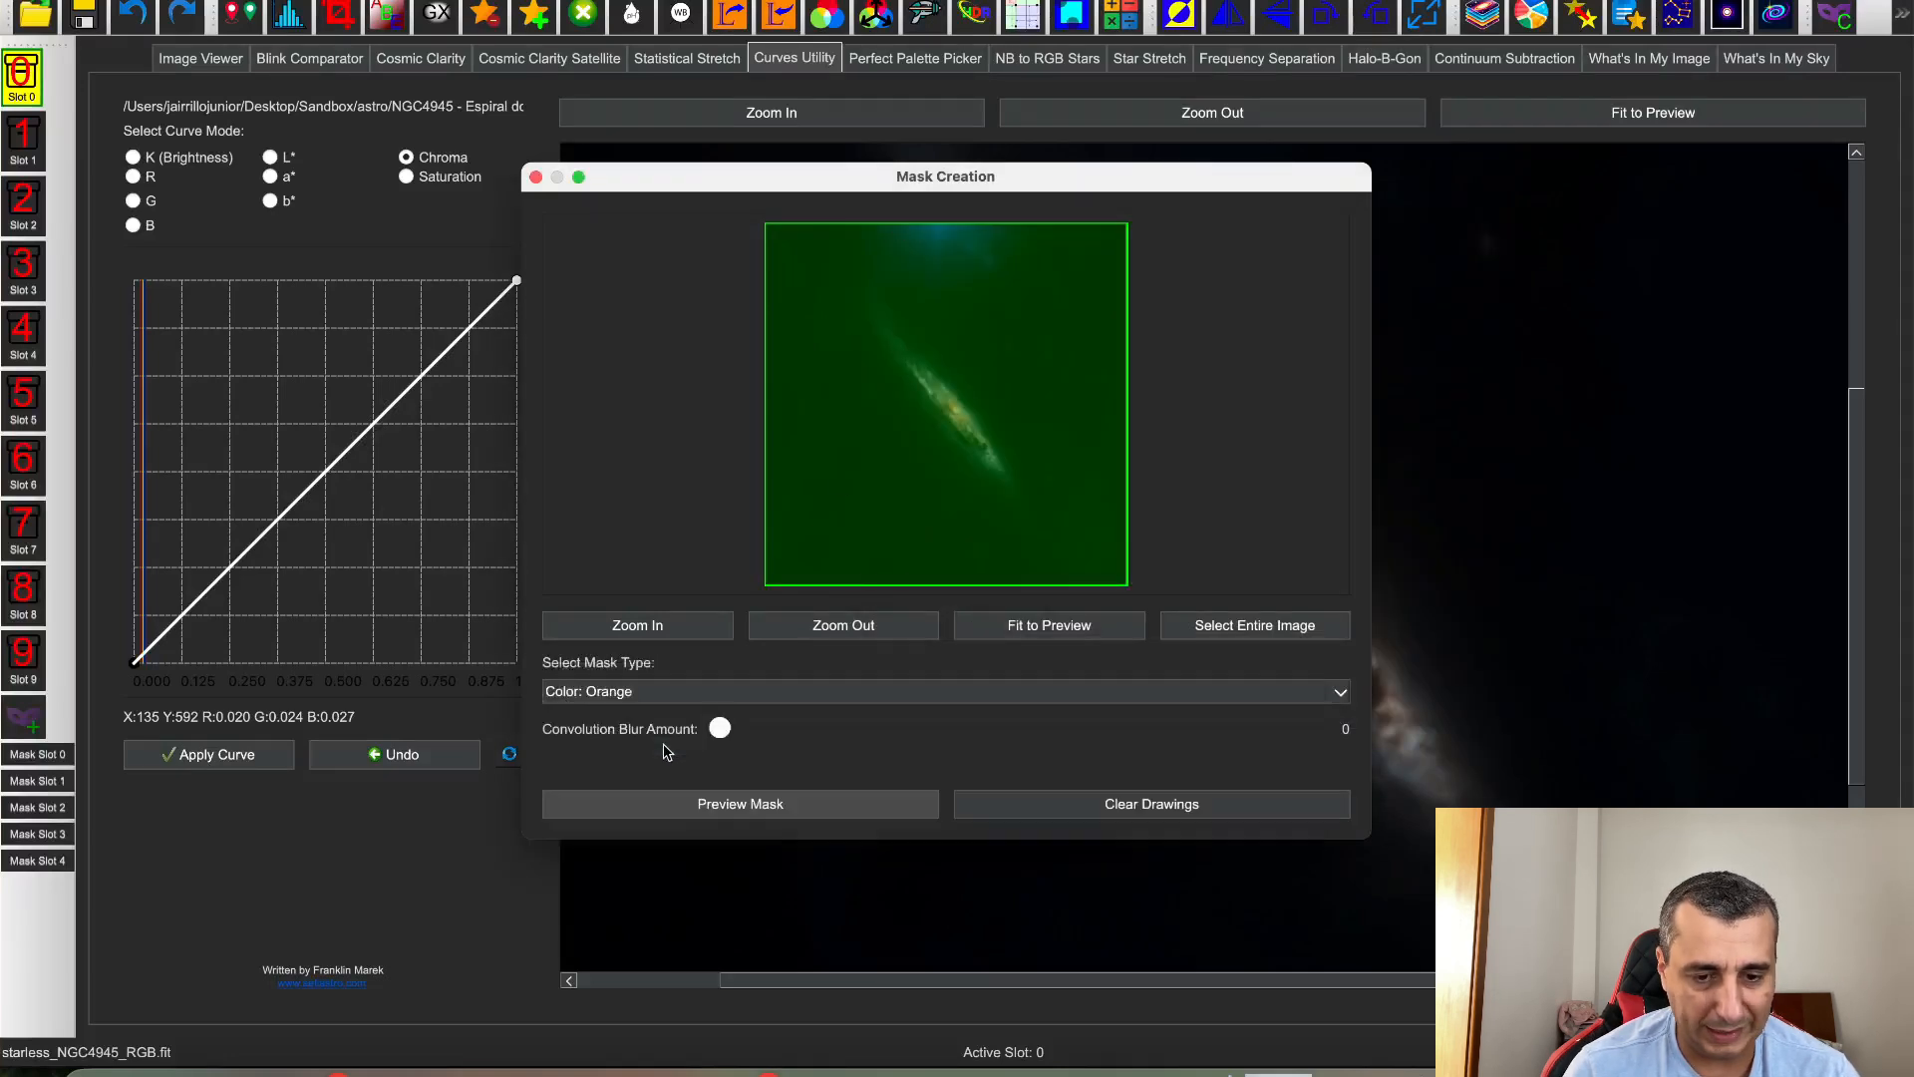
{"action": "left_click", "coordinate": [714, 807]}
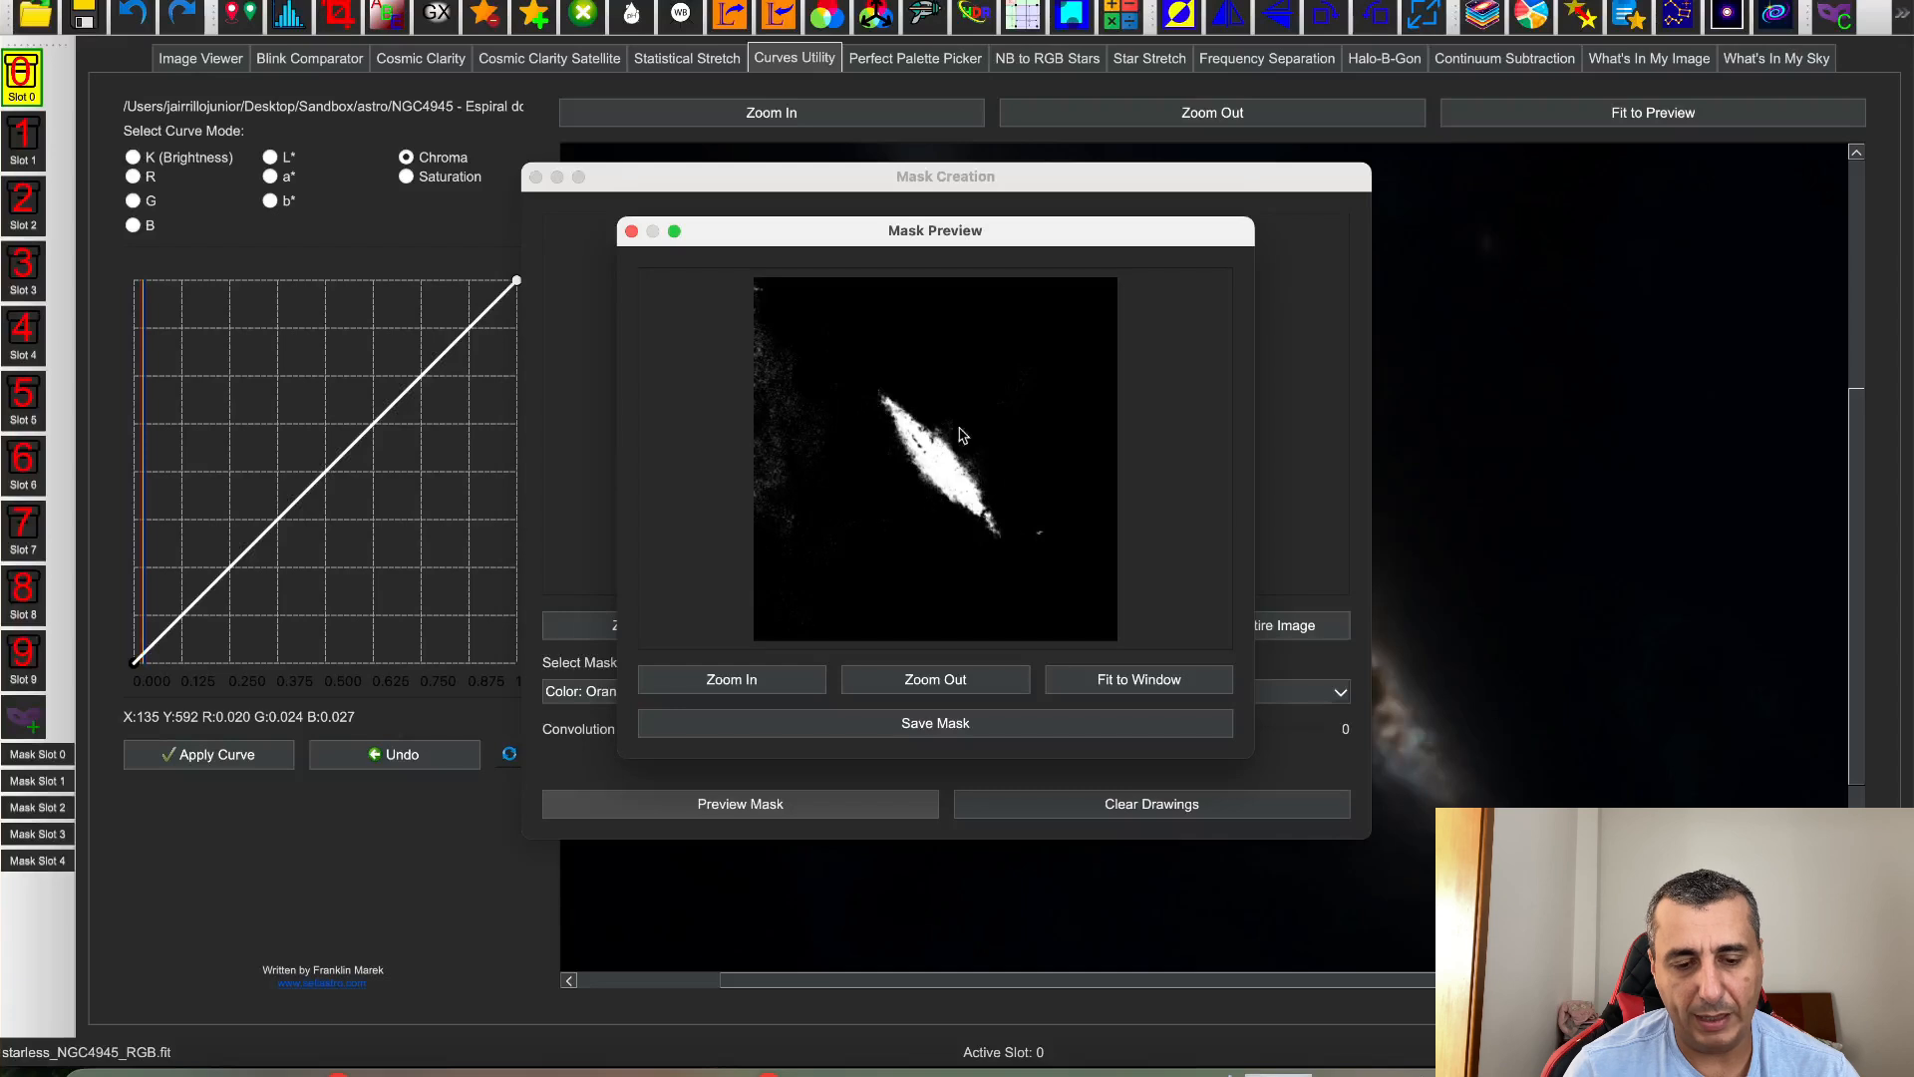
{"action": "left_click_drag", "start_coordinate": [982, 230], "coordinate": [1025, 267]}
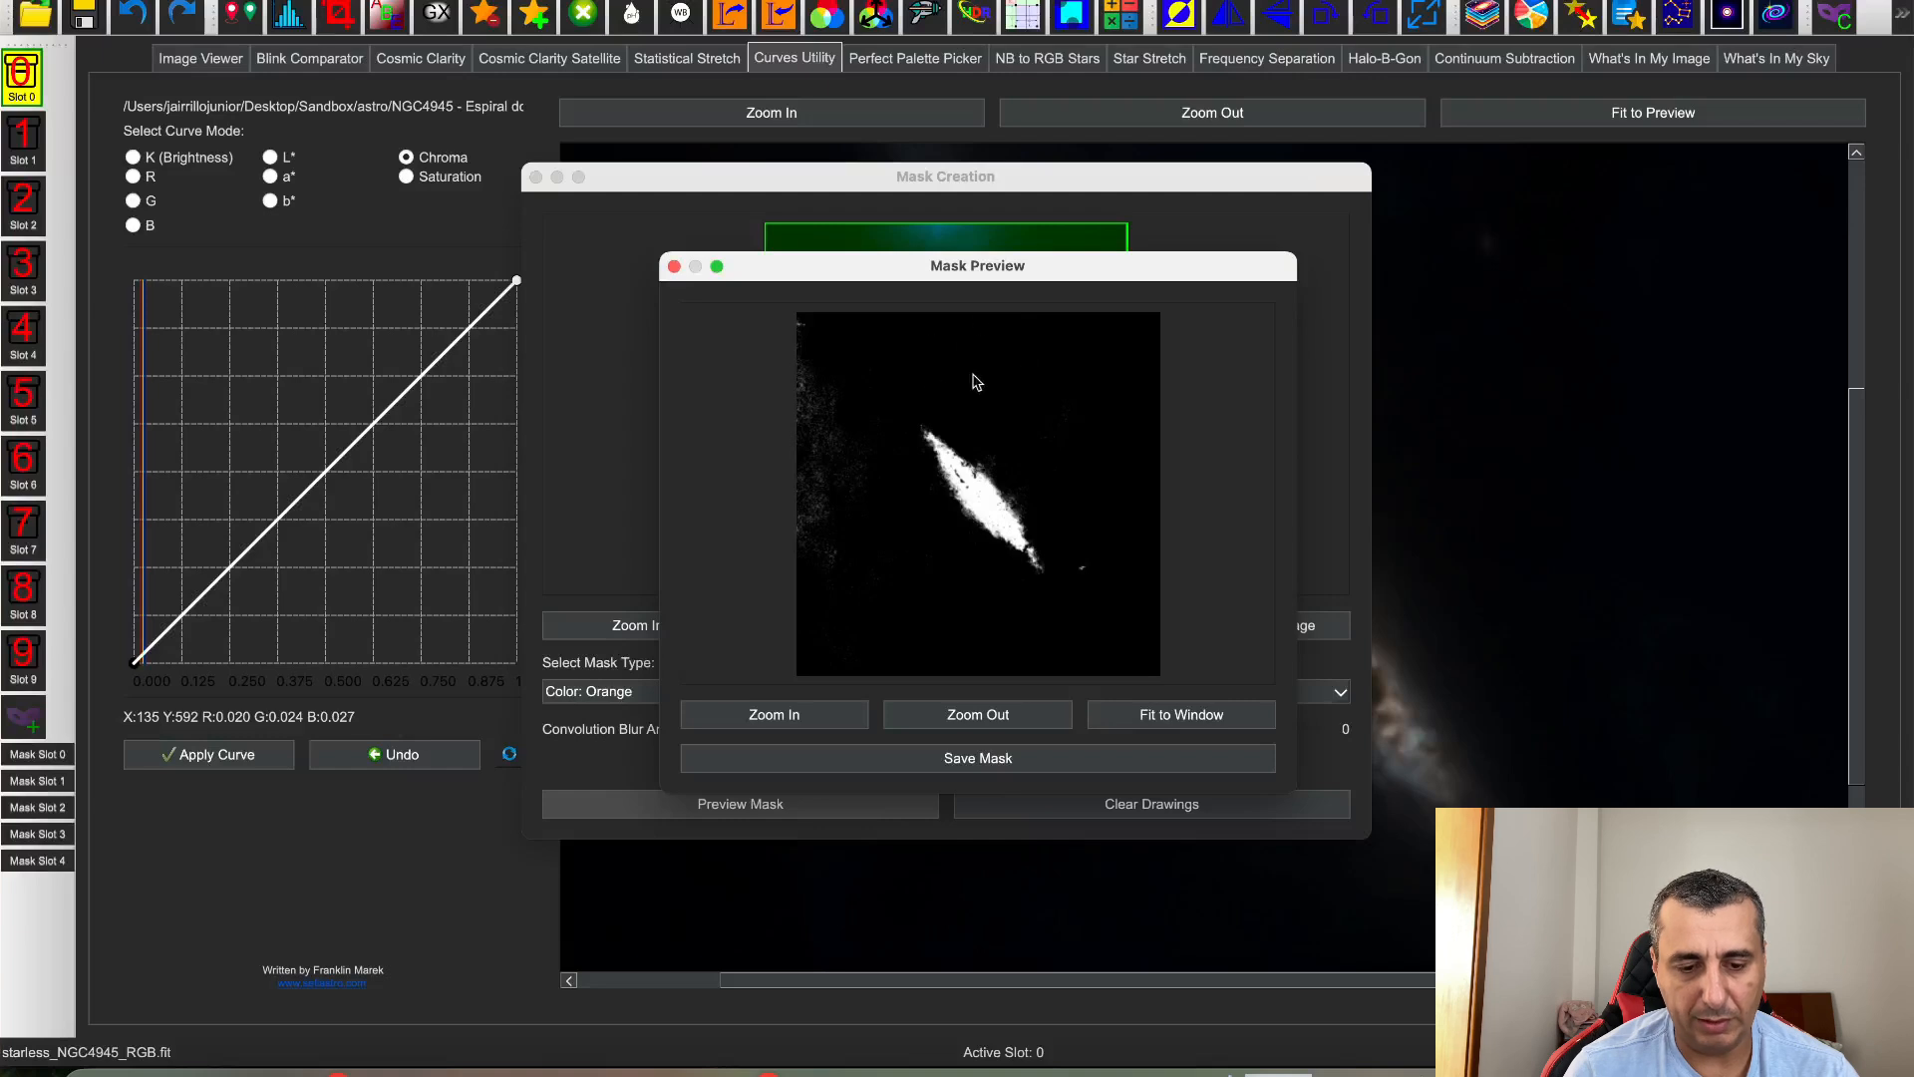
{"action": "left_click", "coordinate": [674, 268]}
Switch the mask type to Color: Blue, examine its preview and close the preview
{"action": "left_click", "coordinate": [714, 695]}
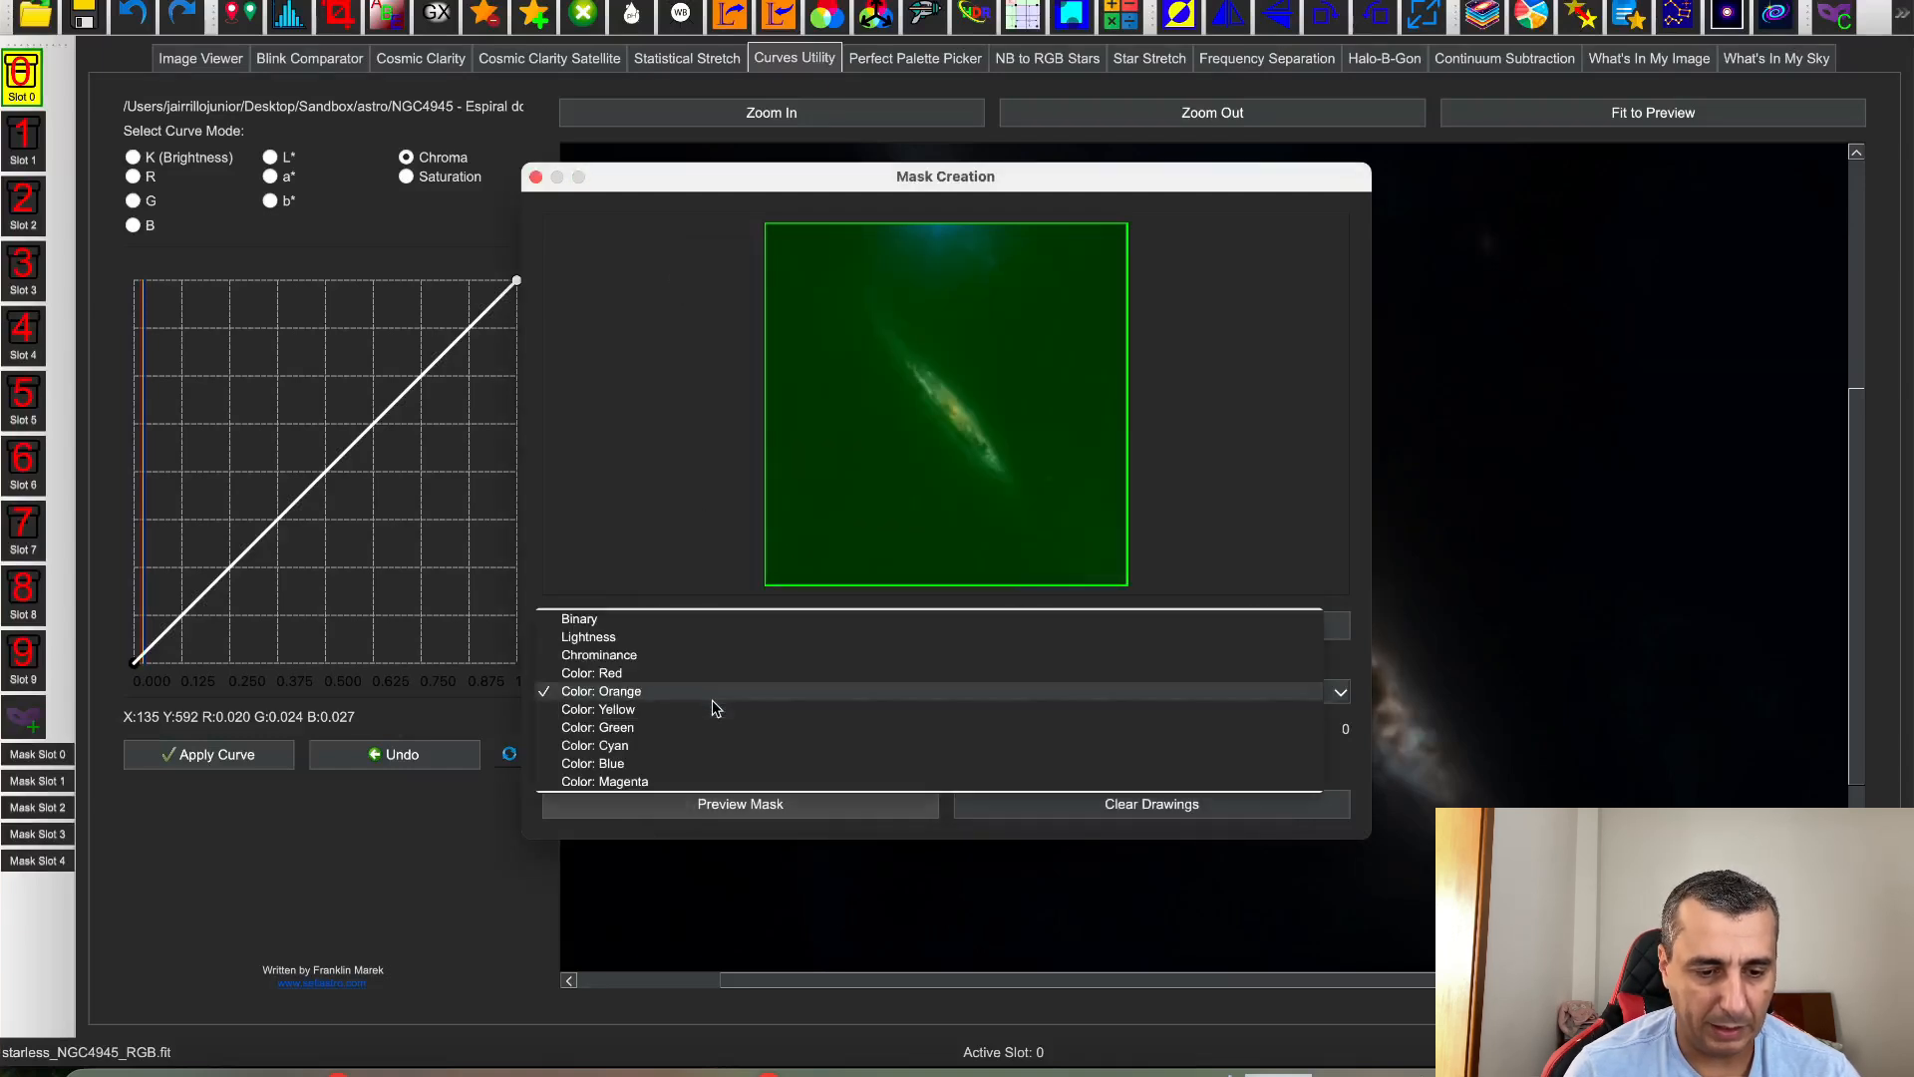
{"action": "left_click", "coordinate": [666, 761]}
{"action": "left_click", "coordinate": [710, 806]}
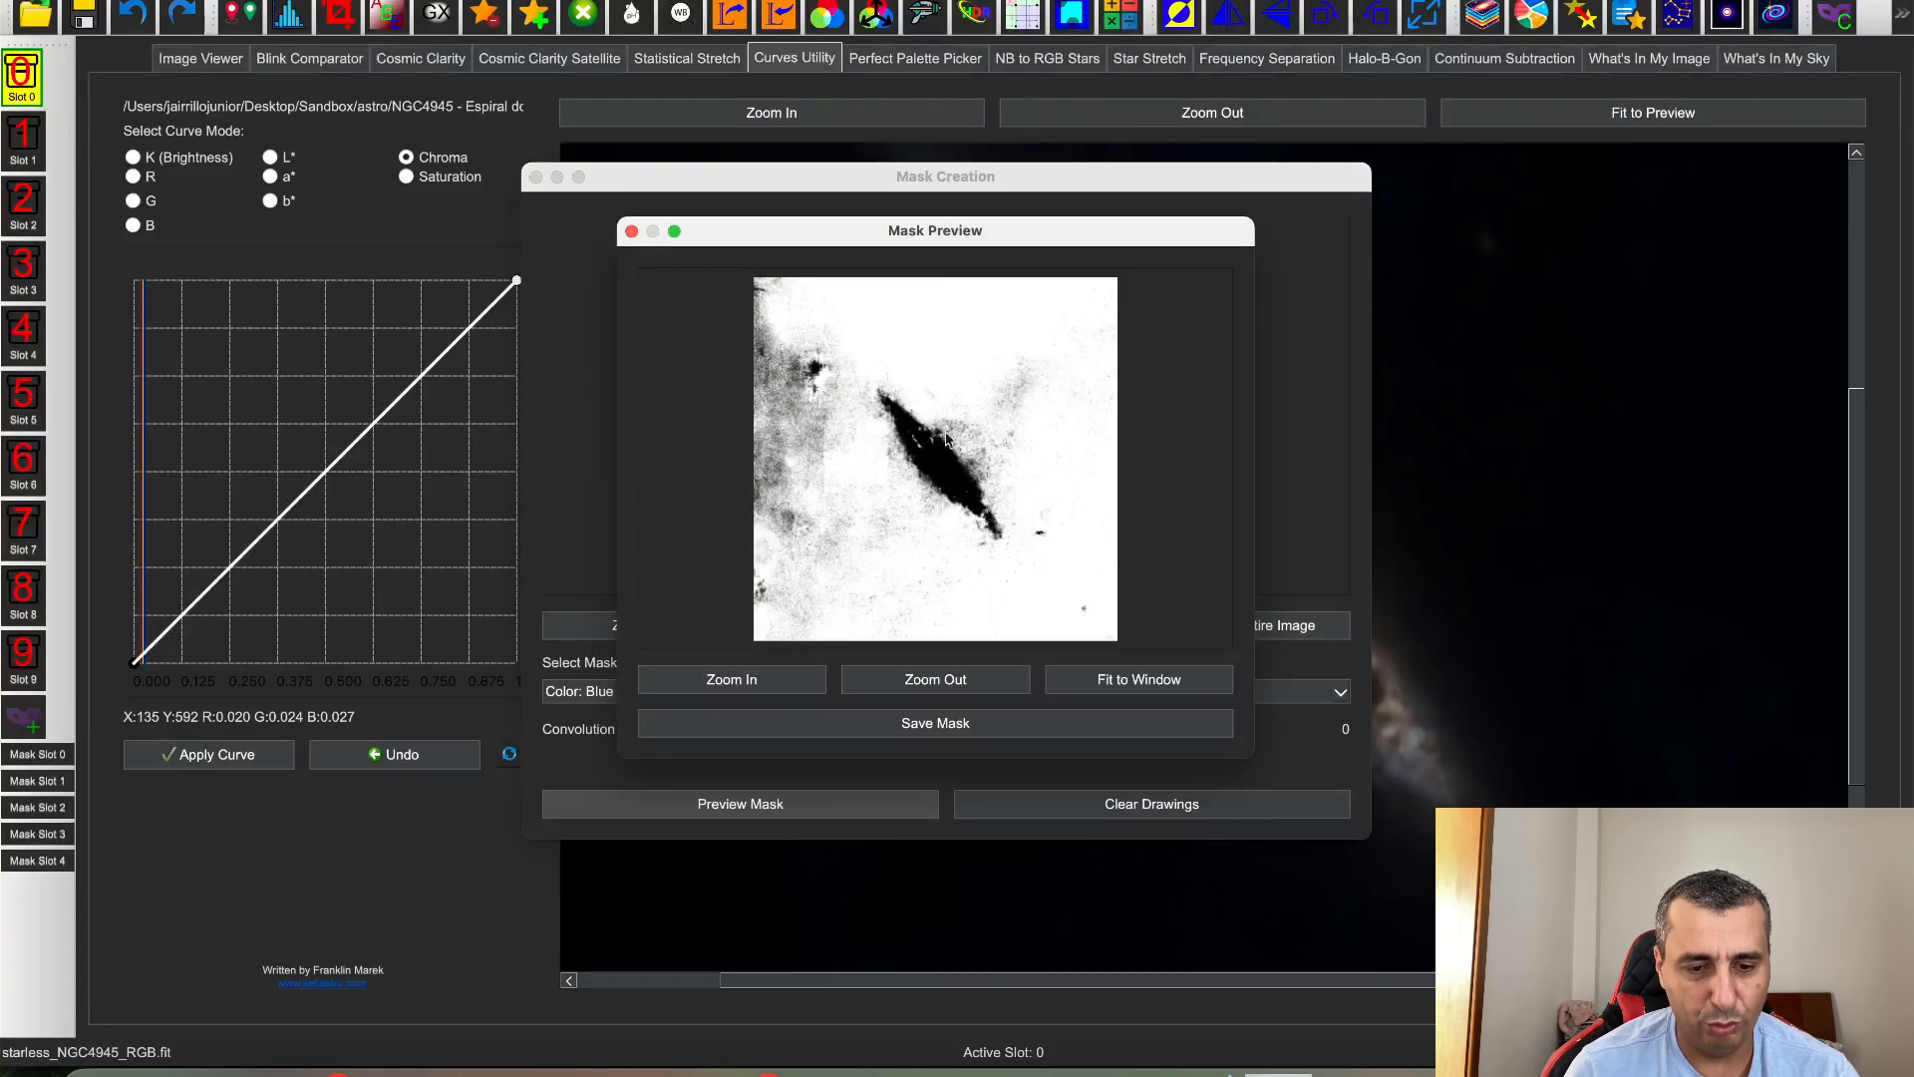
{"action": "left_click", "coordinate": [631, 230]}
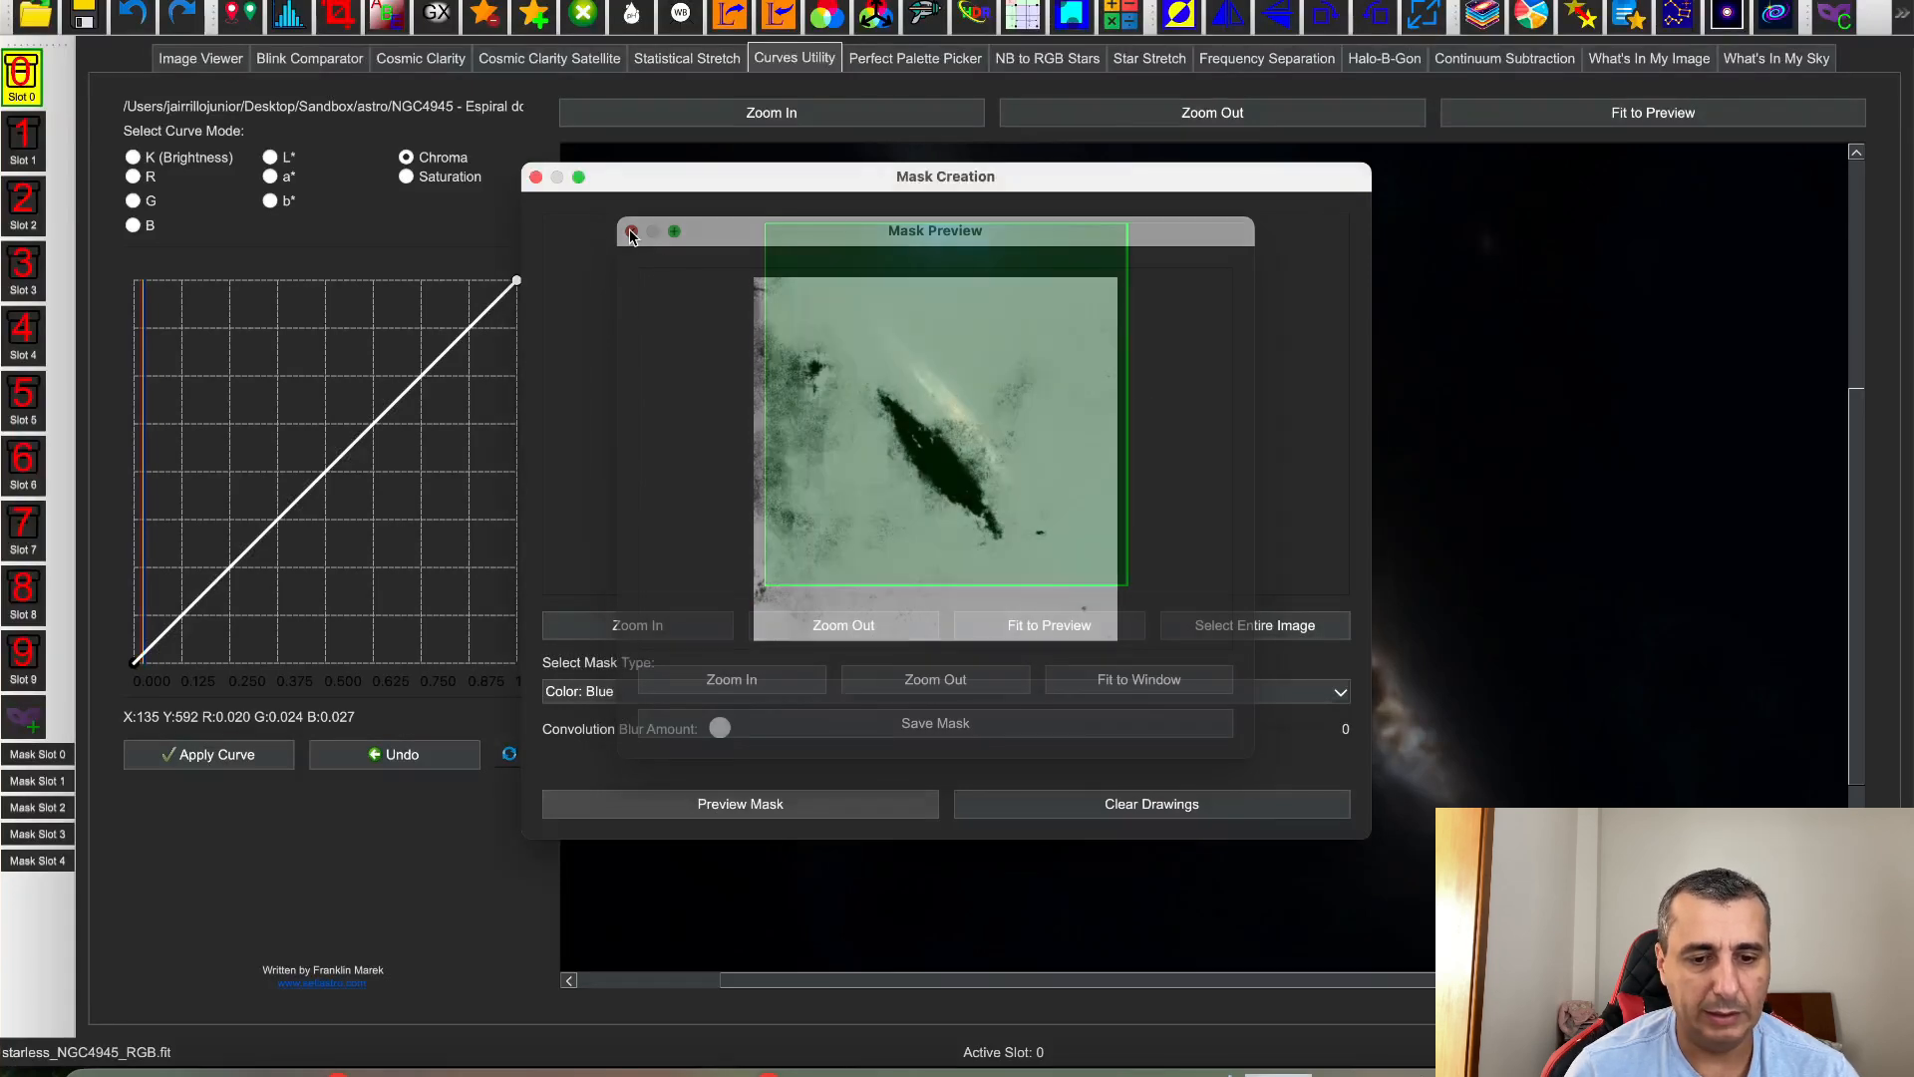
Generate a Chrominance mask of the entire image and save it to mask slot 0
{"action": "left_click", "coordinate": [755, 697]}
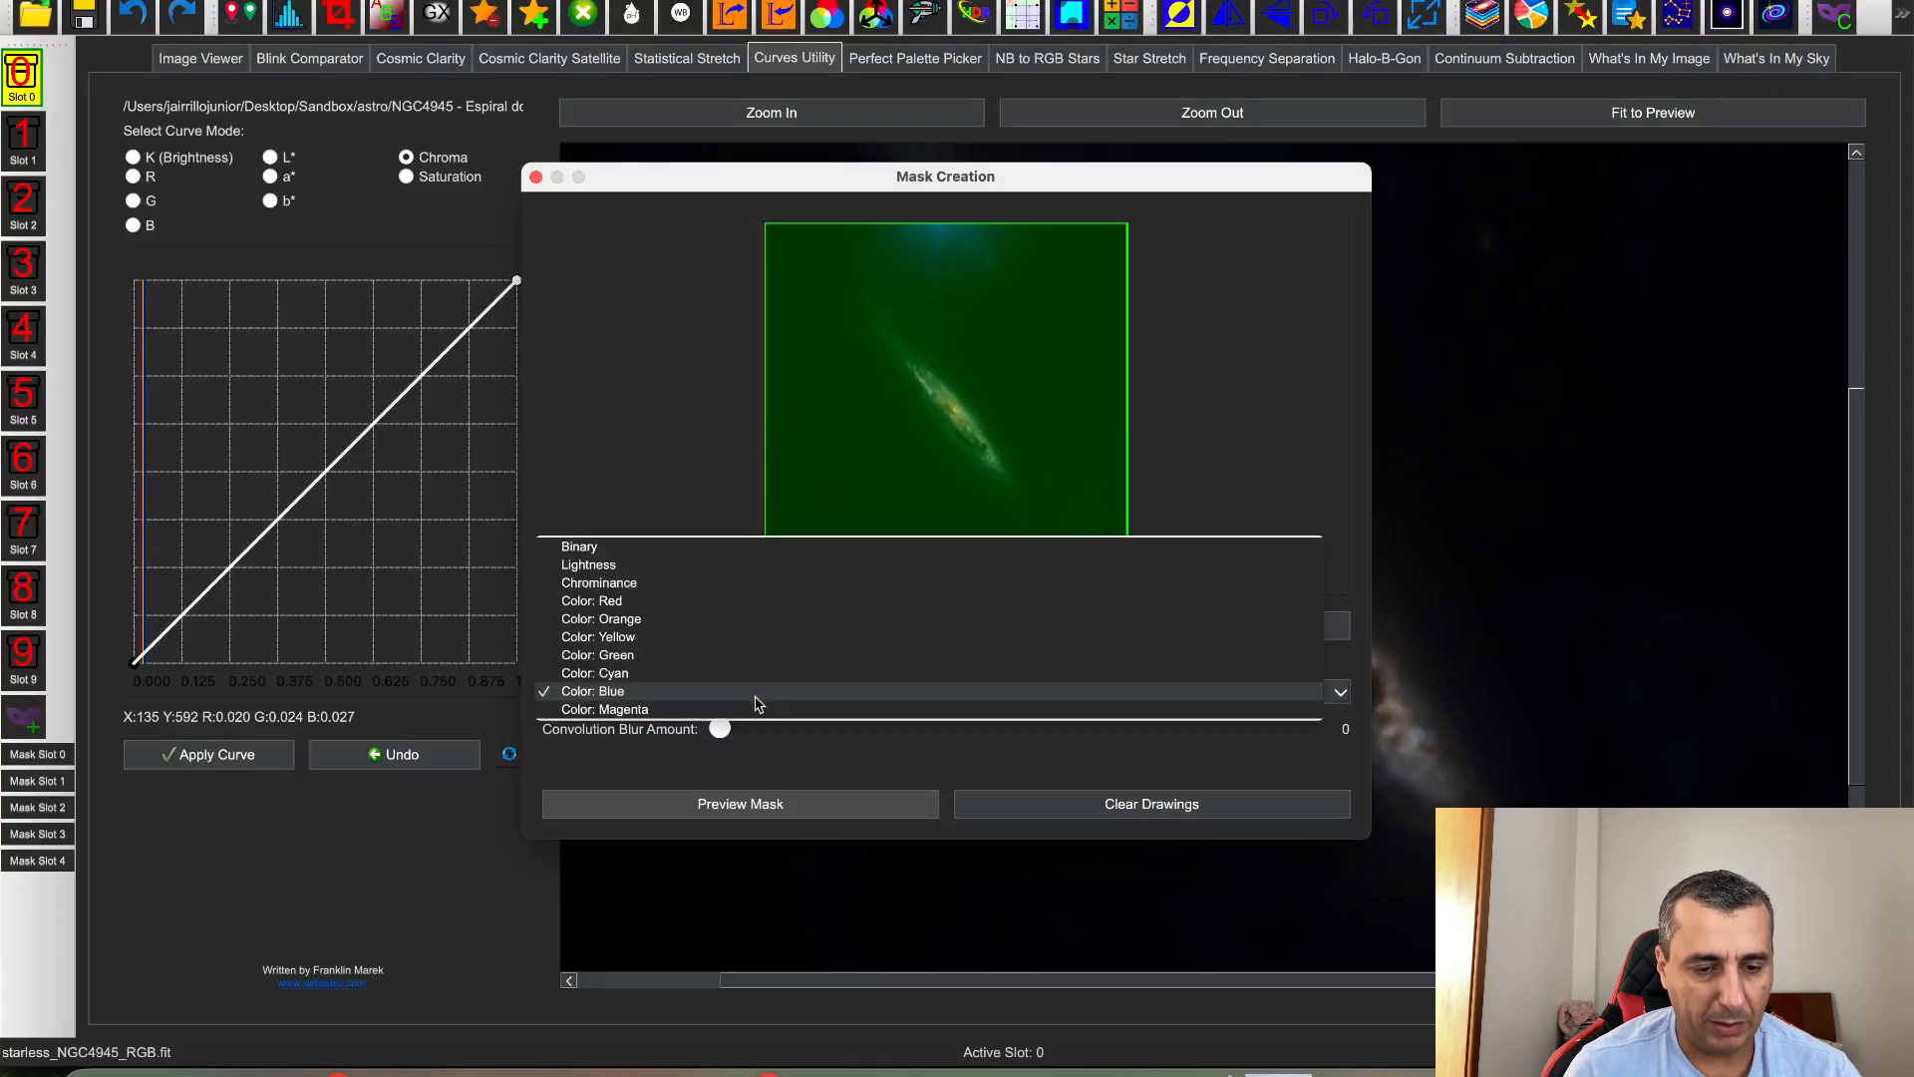
{"action": "left_click", "coordinate": [672, 584]}
{"action": "left_click", "coordinate": [698, 804]}
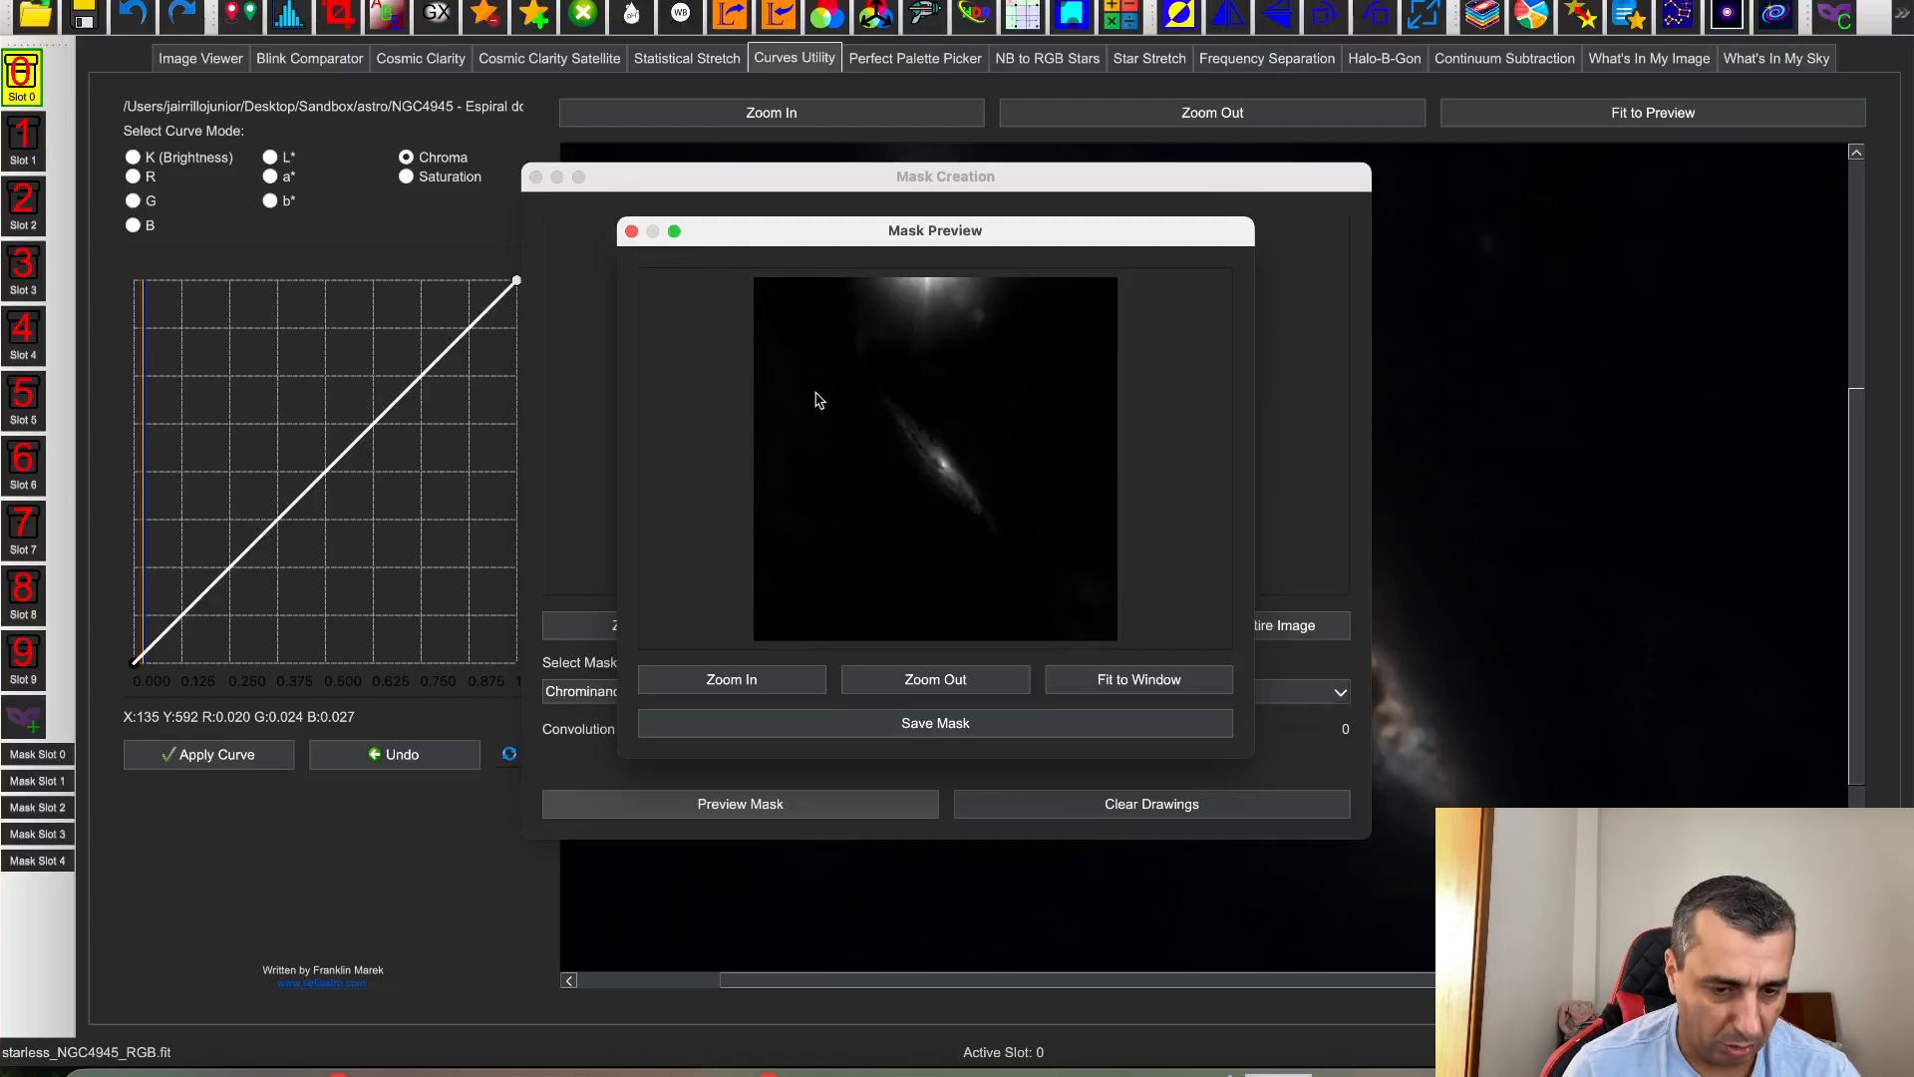
{"action": "left_click", "coordinate": [900, 726]}
{"action": "left_click", "coordinate": [994, 536]}
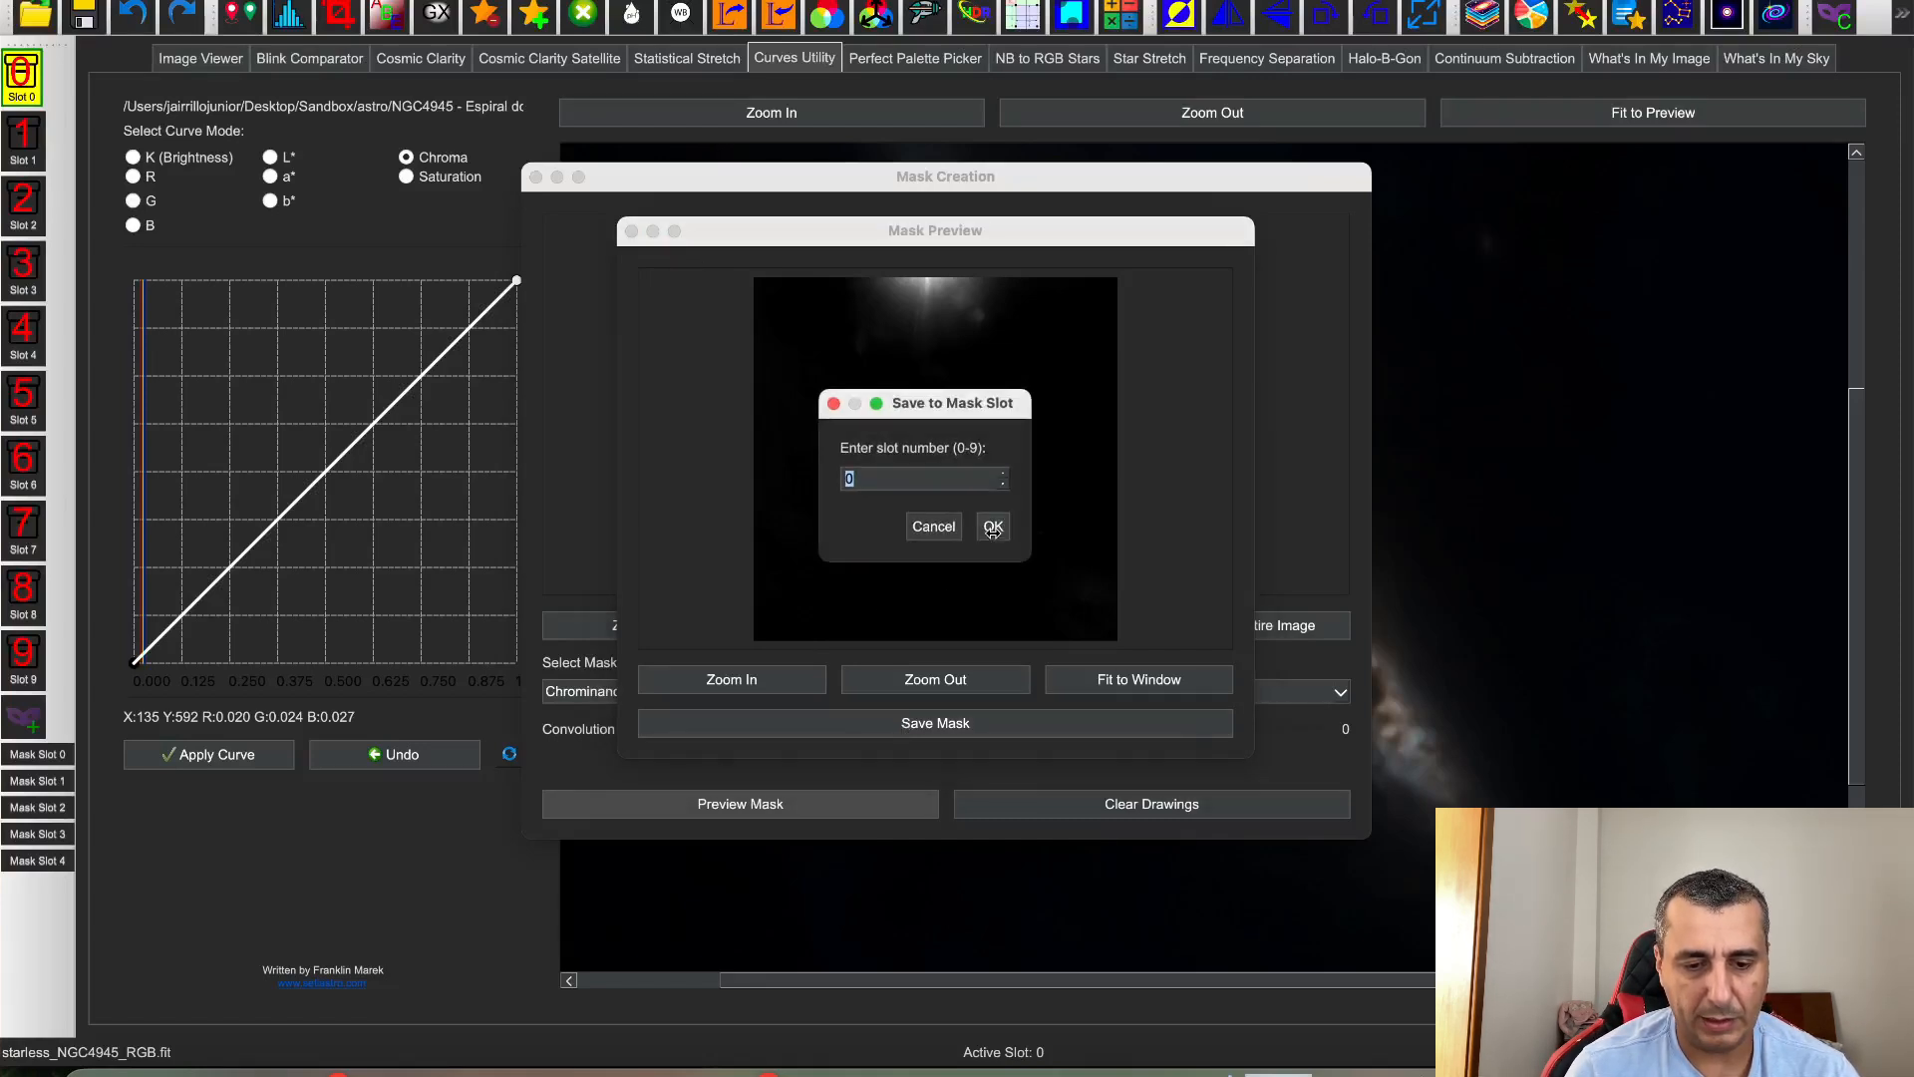
{"action": "left_click", "coordinate": [992, 528]}
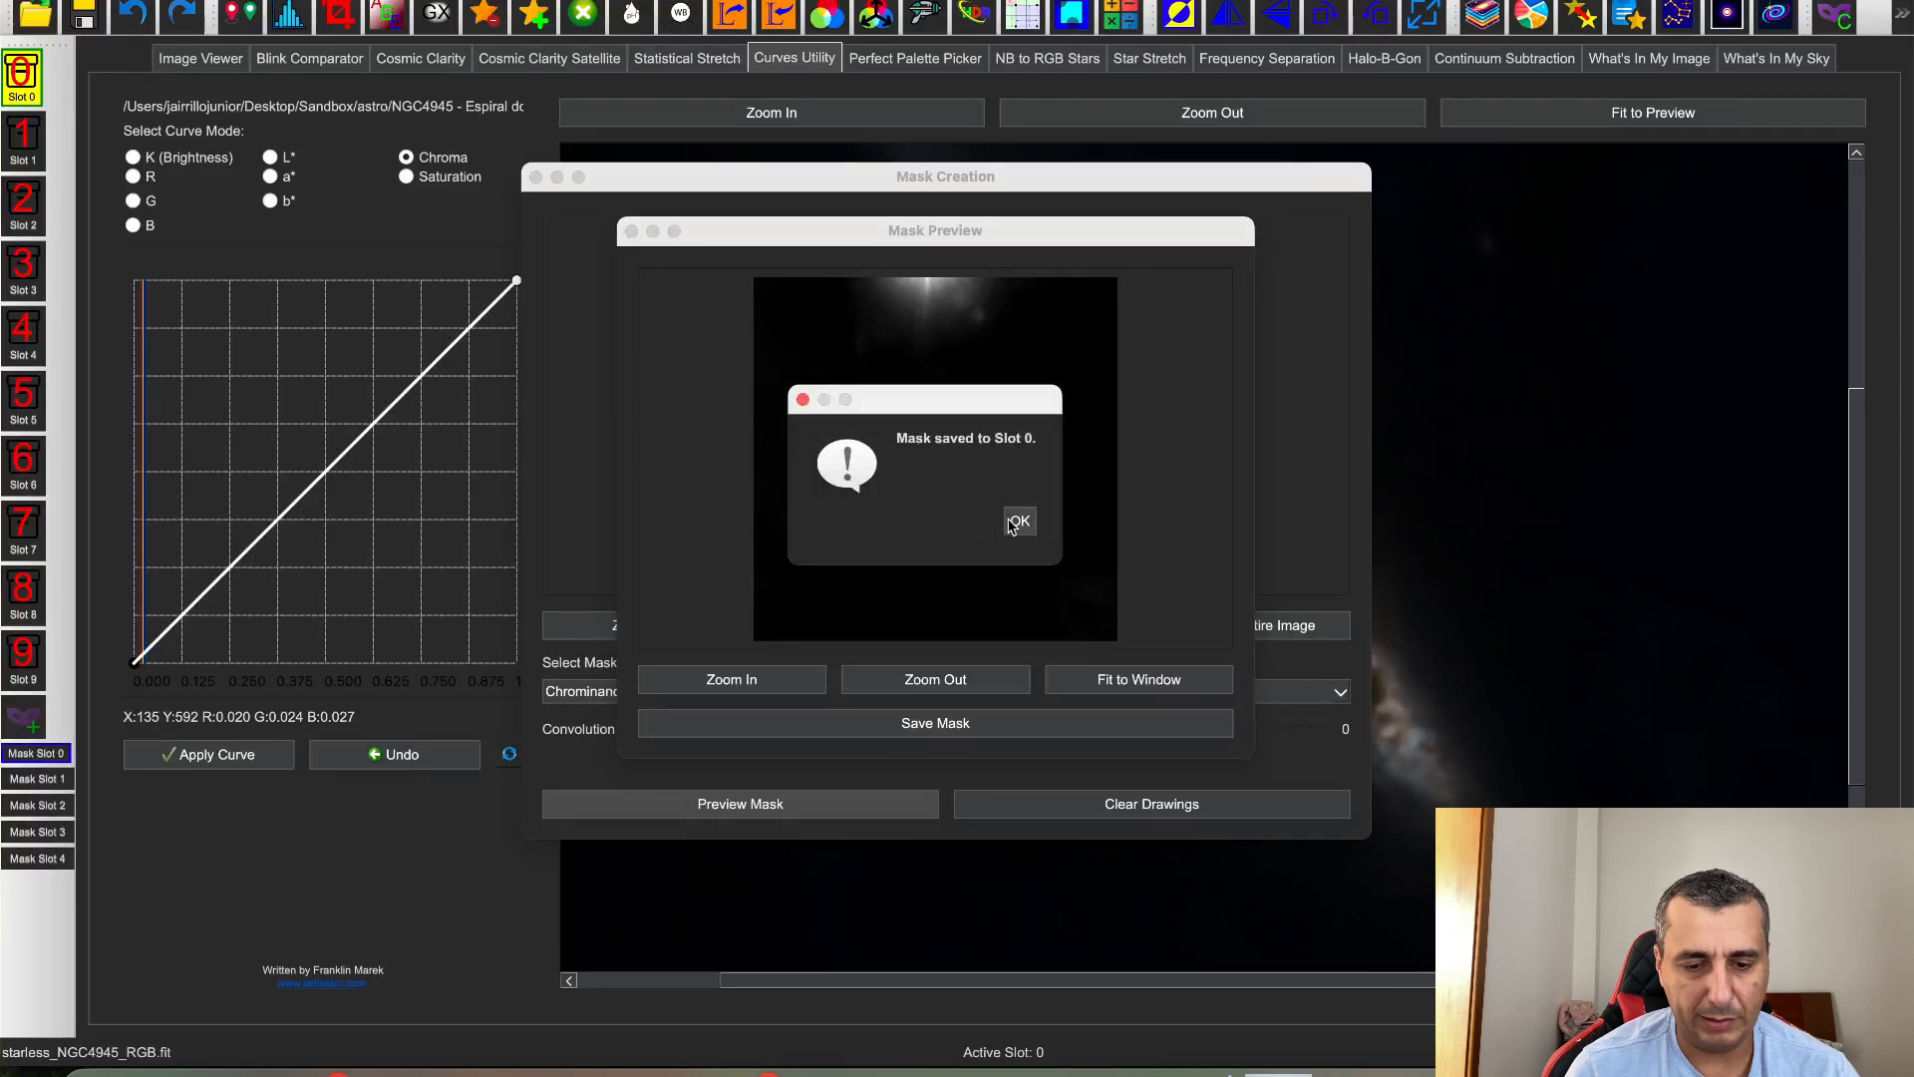
{"action": "left_click", "coordinate": [1014, 522]}
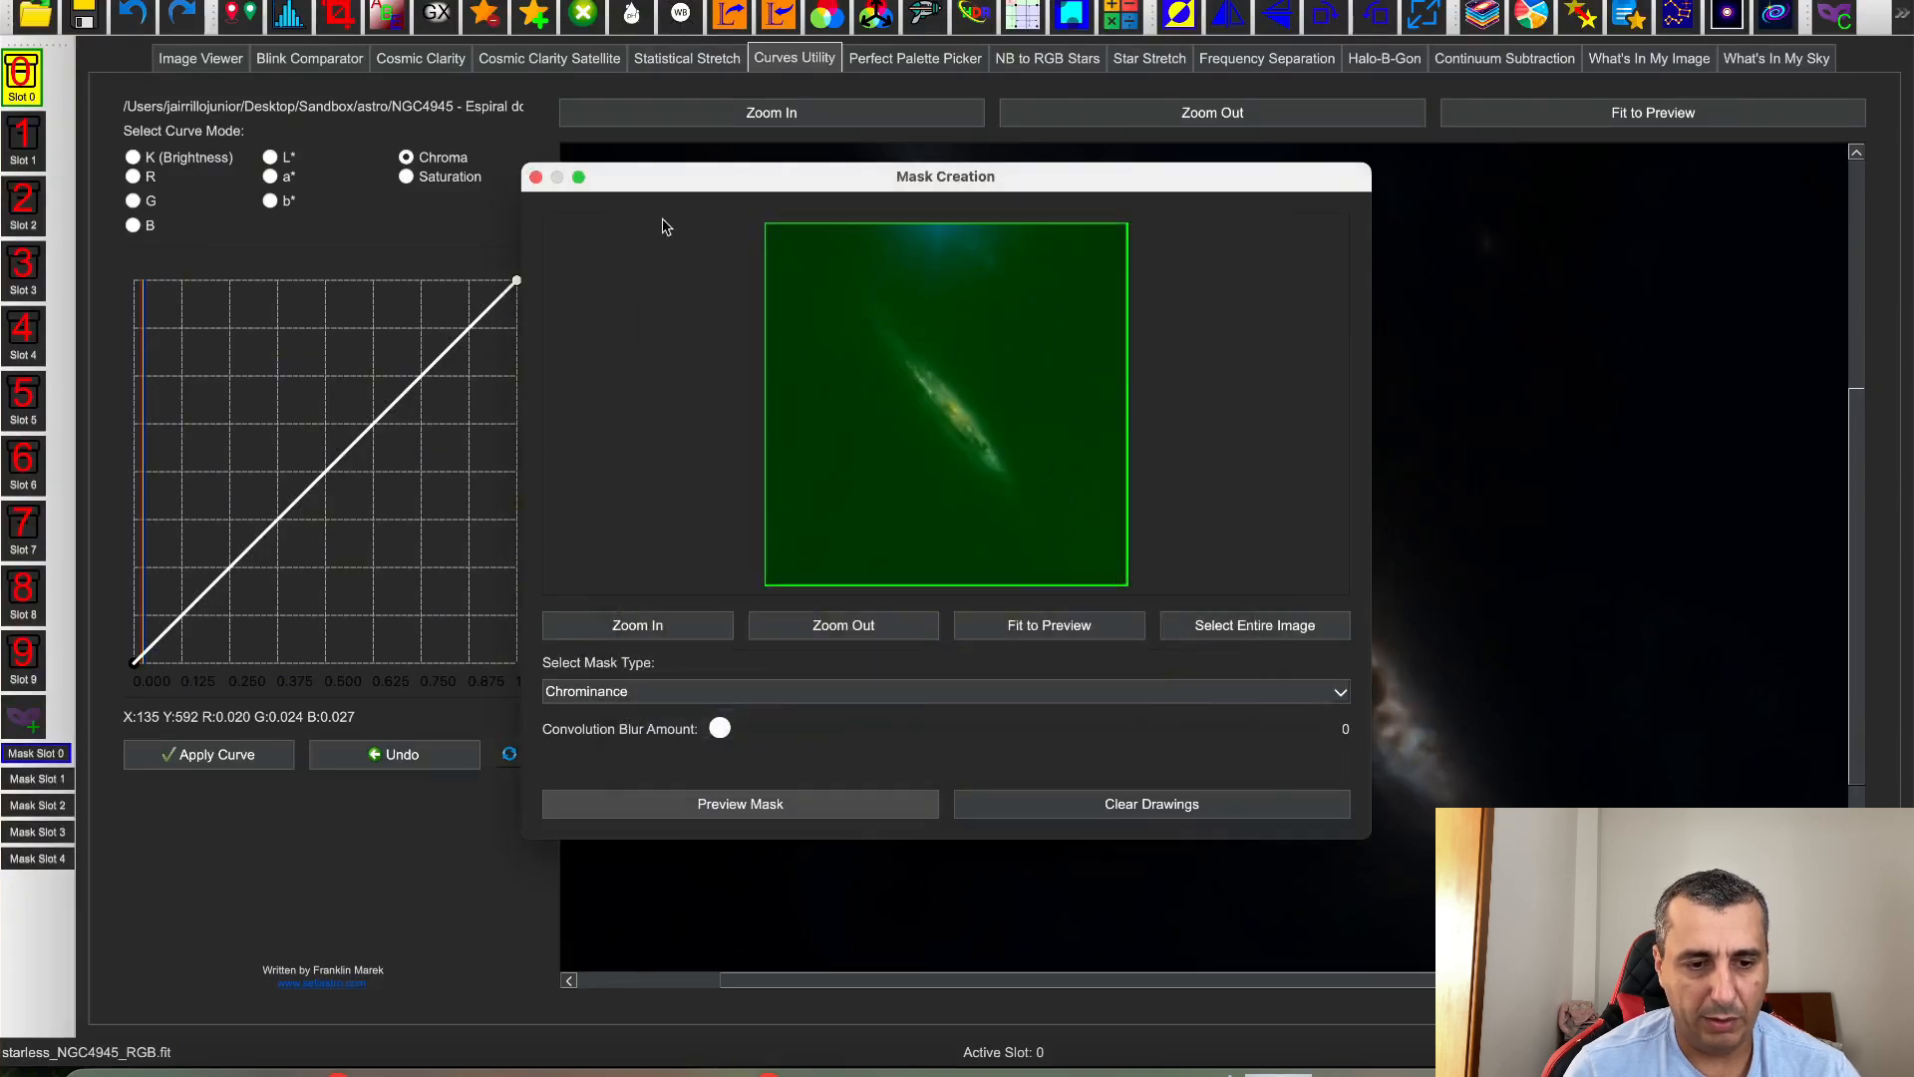
Close the mask creation window and apply the mask from slot 0 to the starless image
{"action": "left_click", "coordinate": [535, 177]}
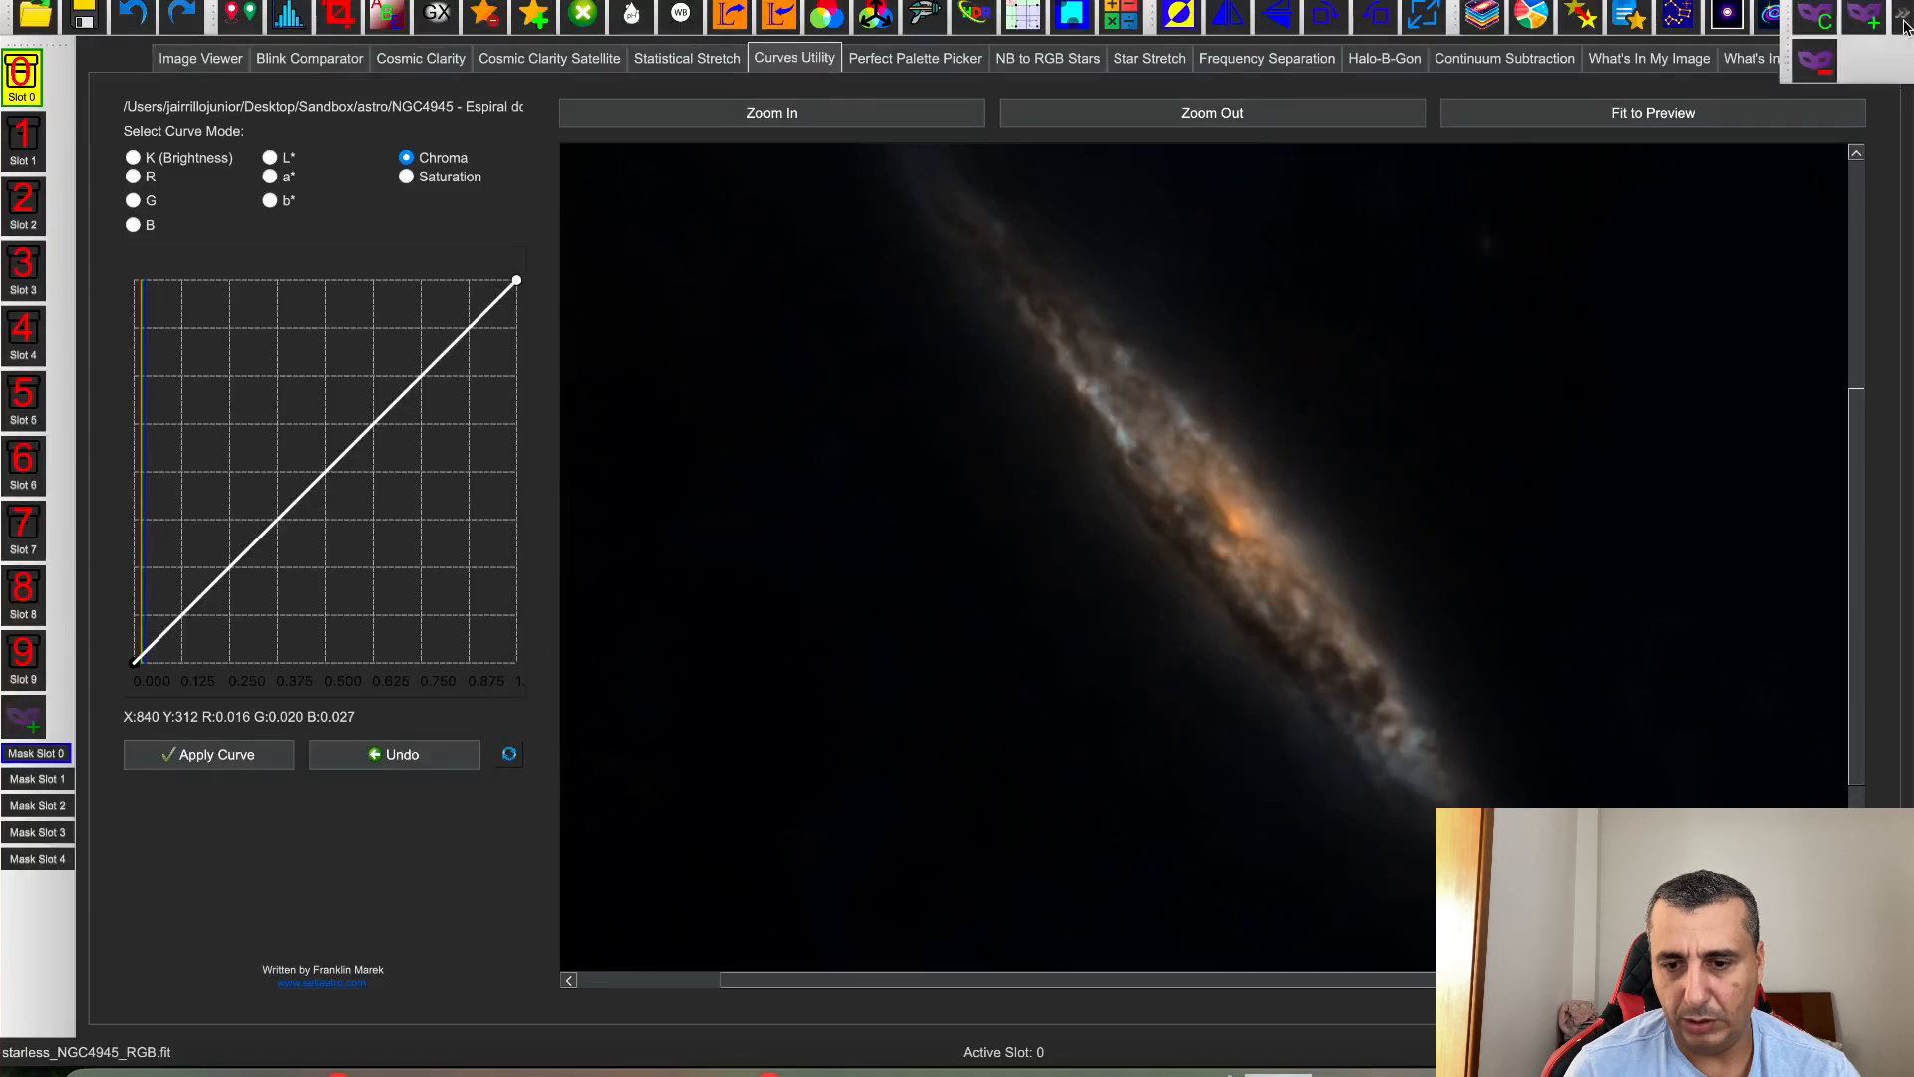
{"action": "left_click", "coordinate": [1835, 17]}
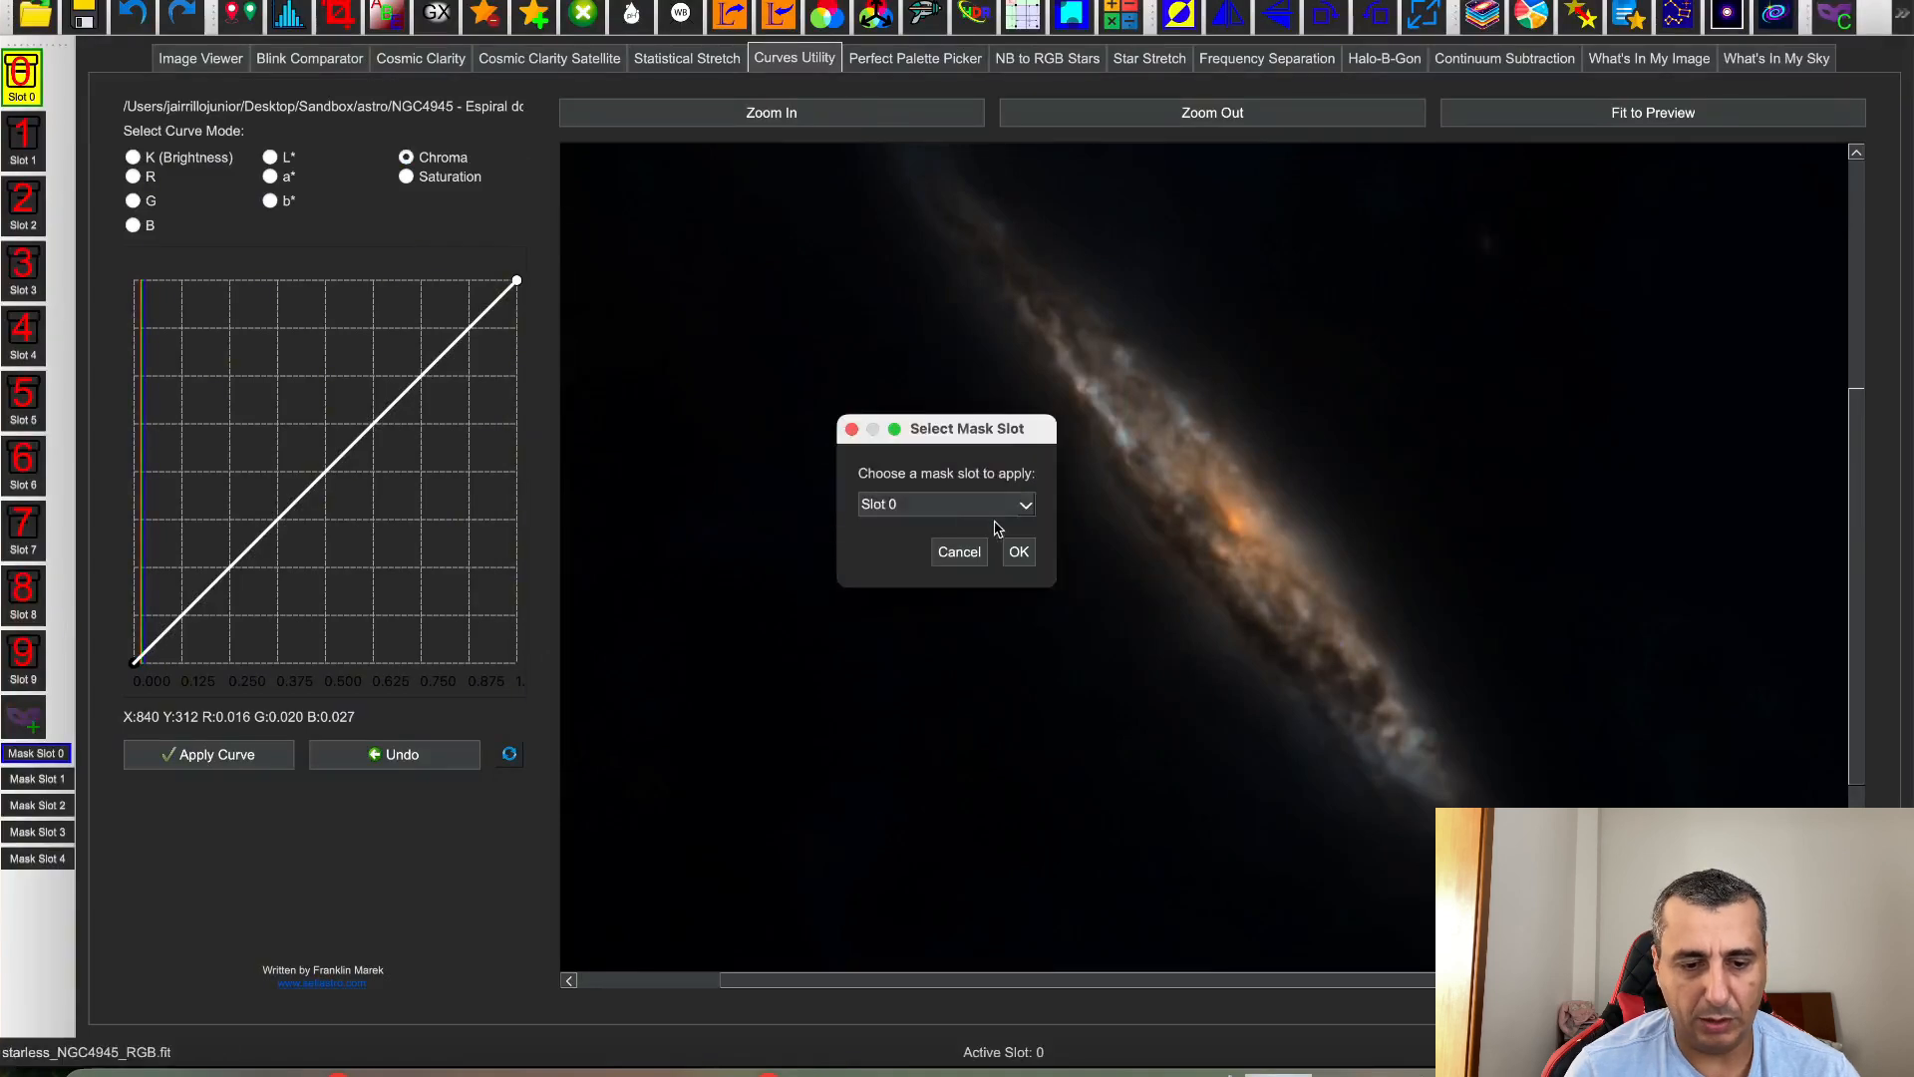
{"action": "left_click", "coordinate": [1018, 552]}
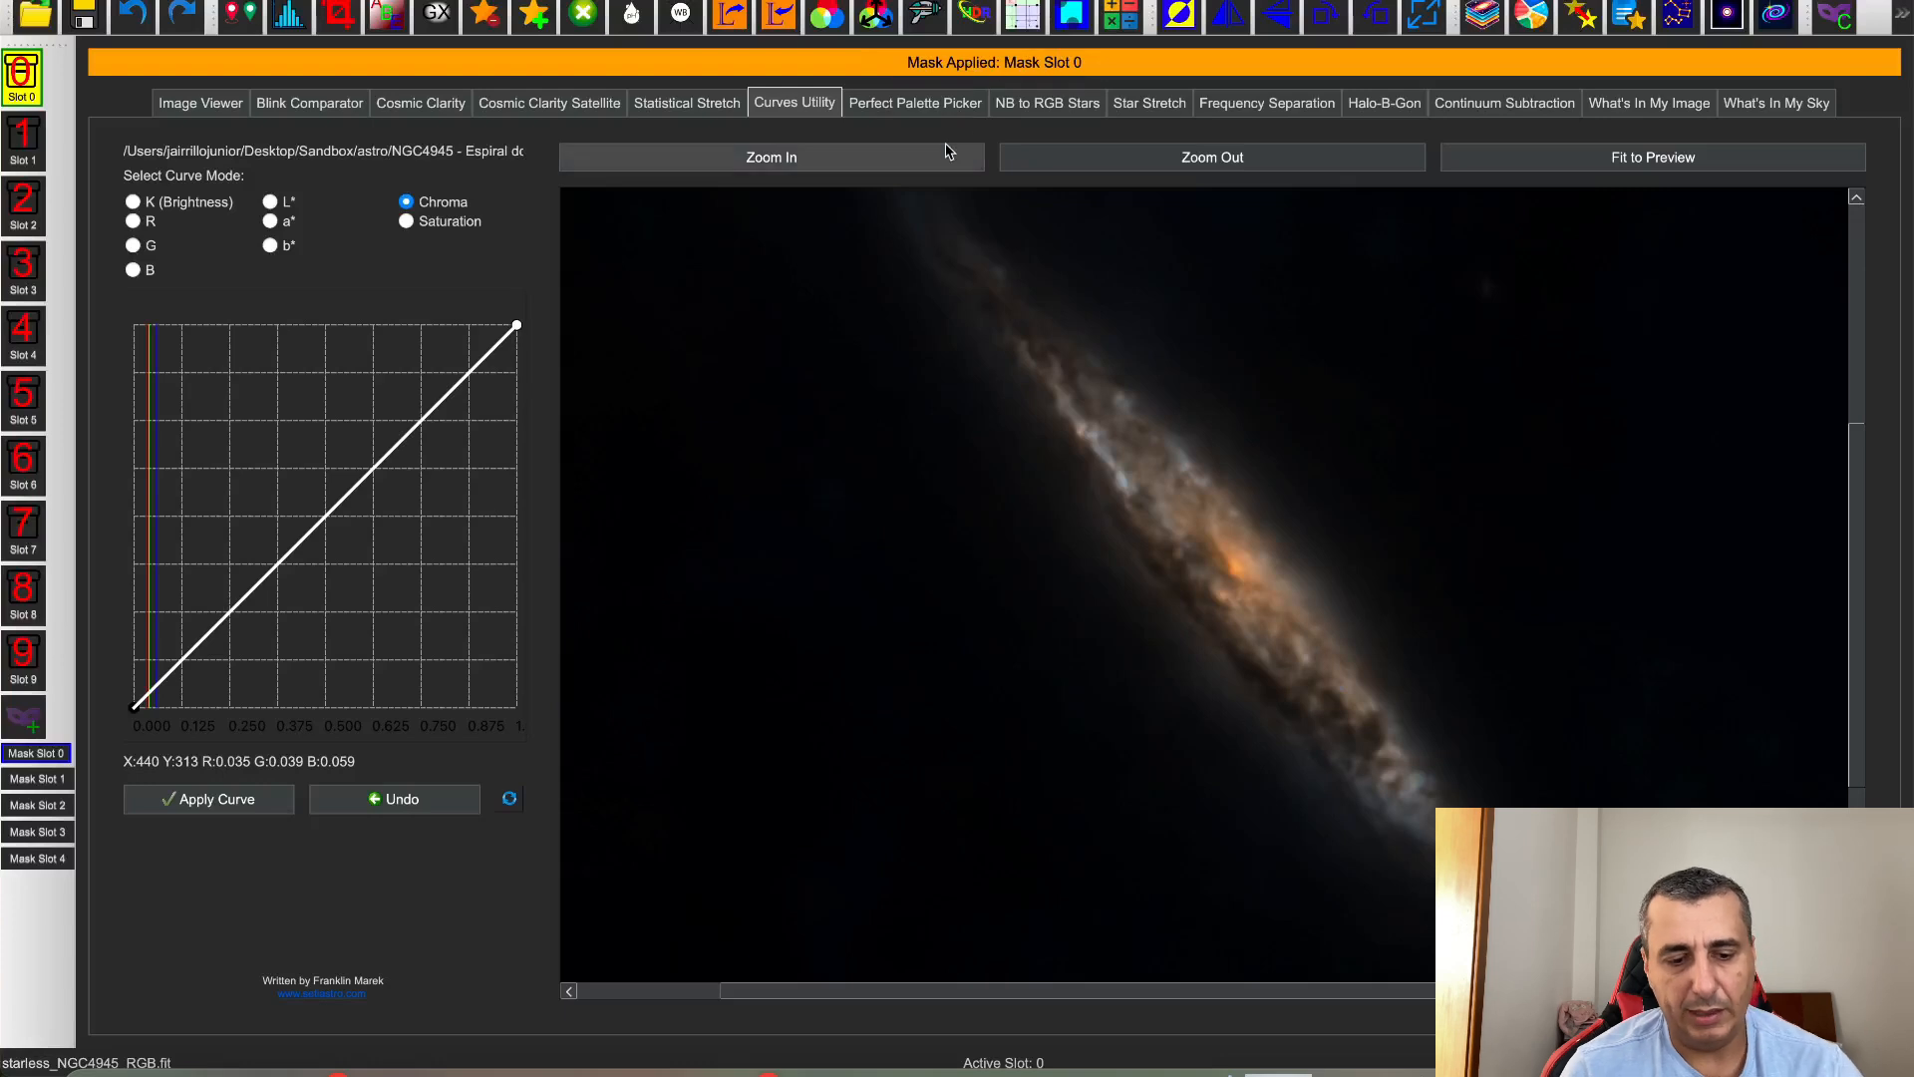
Try raising and lowering the midpoint of the K (Brightness) curve on the masked image, and reset the curve
{"action": "left_click", "coordinate": [132, 201]}
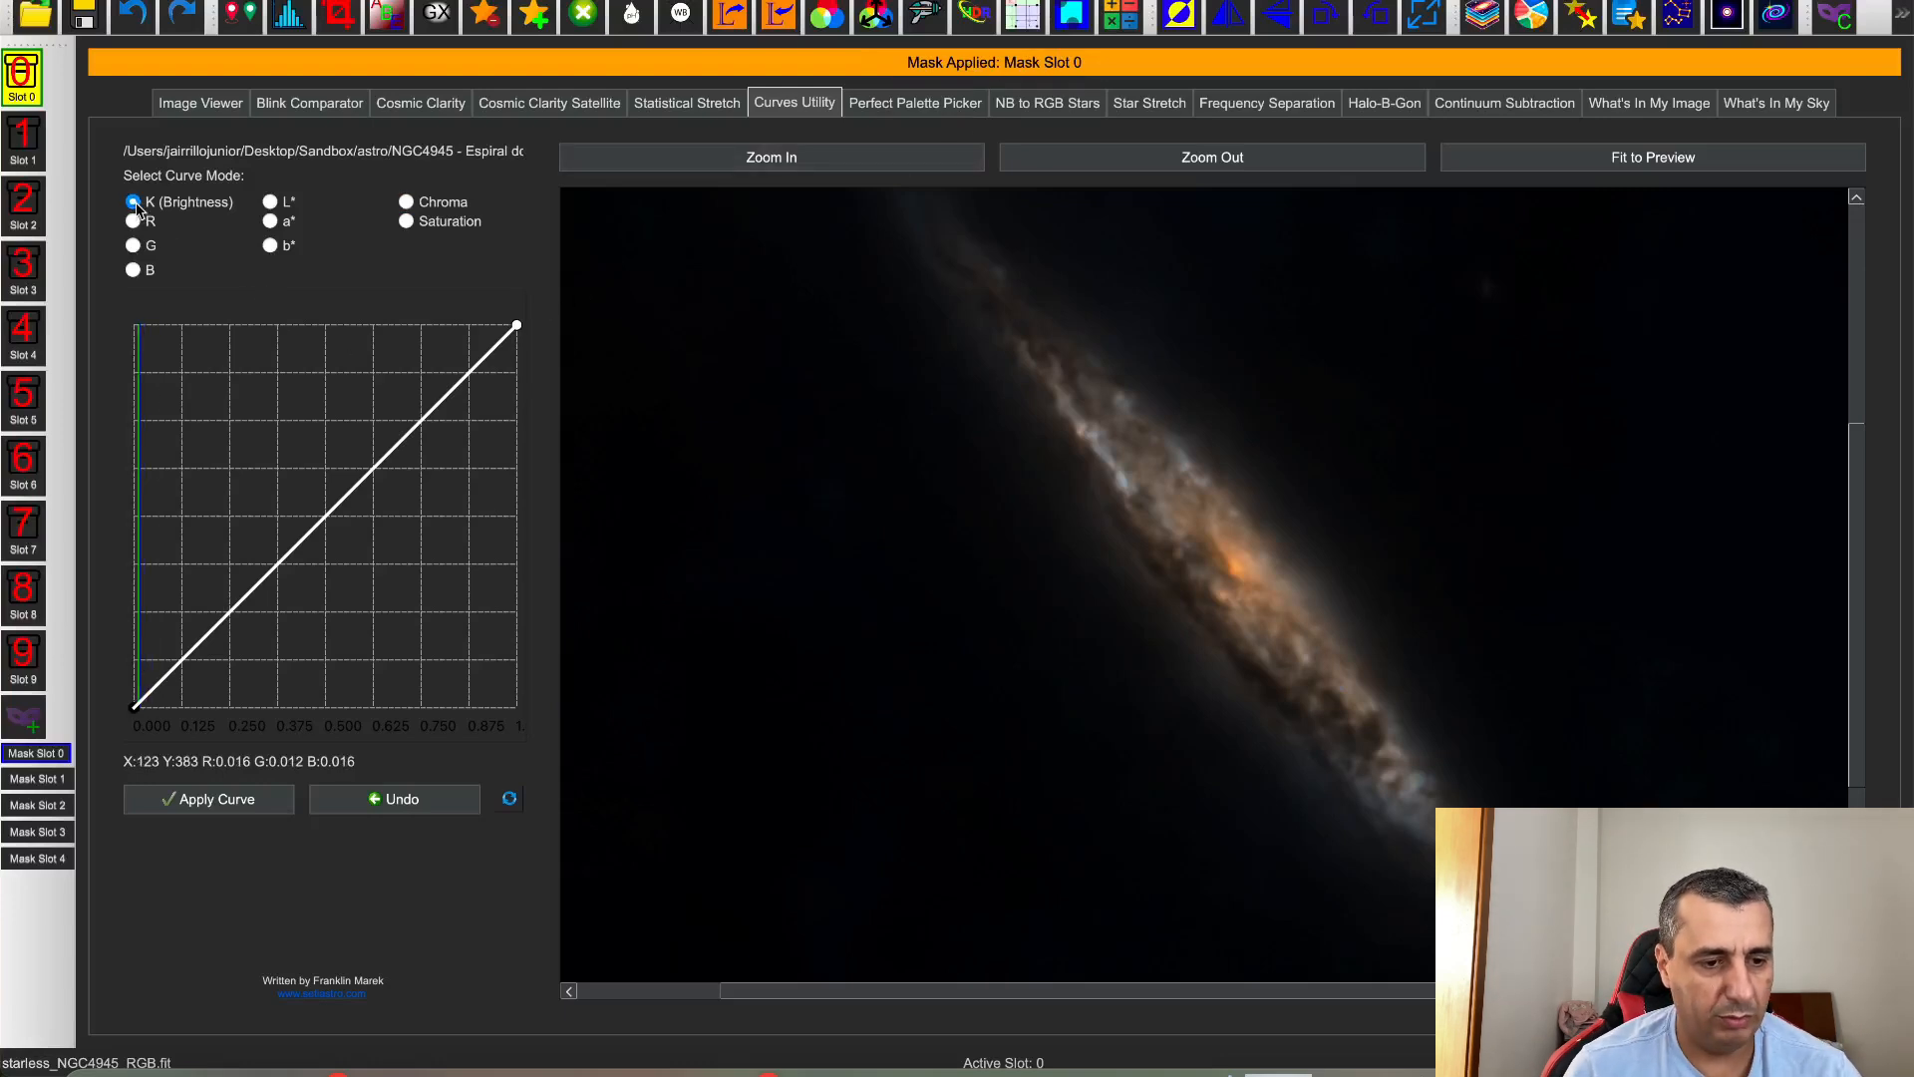
{"action": "left_click_drag", "start_coordinate": [327, 526], "coordinate": [227, 439]}
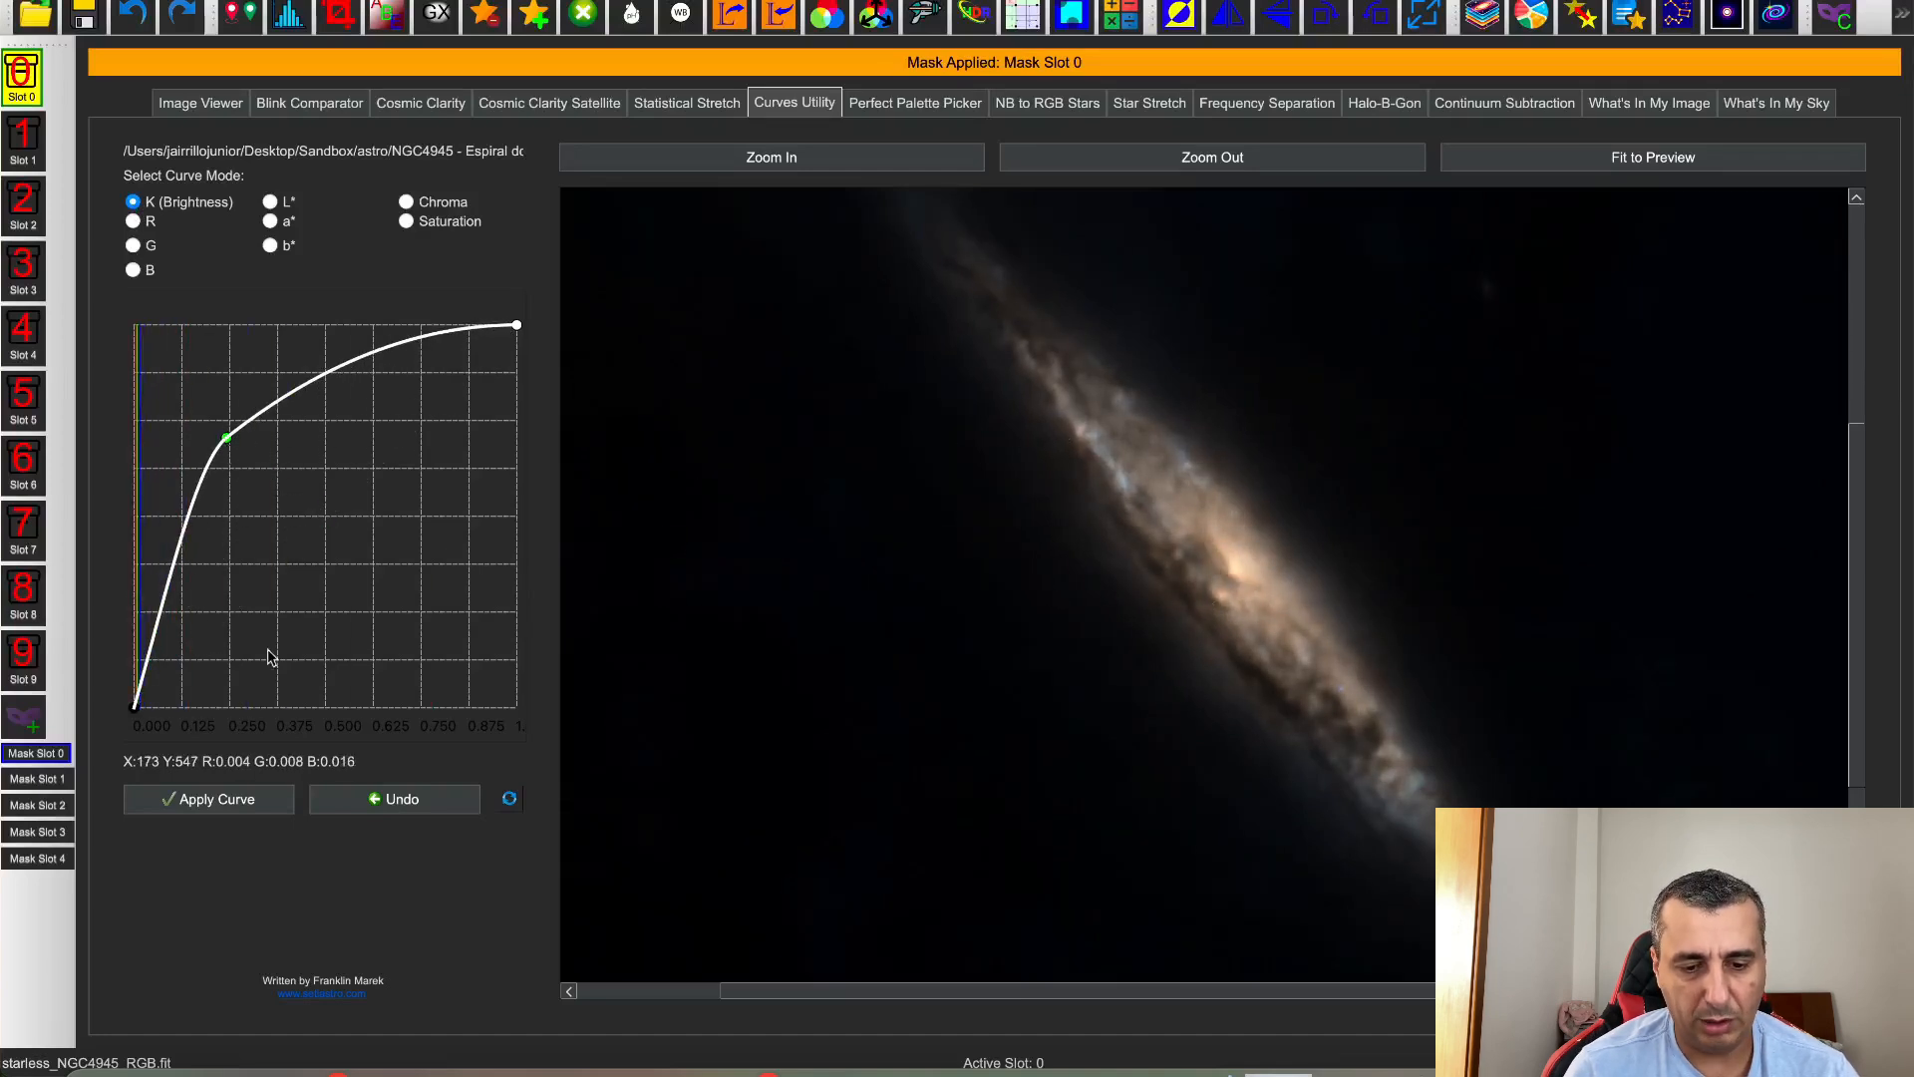
{"action": "left_click_drag", "start_coordinate": [227, 439], "coordinate": [281, 458]}
{"action": "left_click_drag", "start_coordinate": [369, 505], "coordinate": [343, 545]}
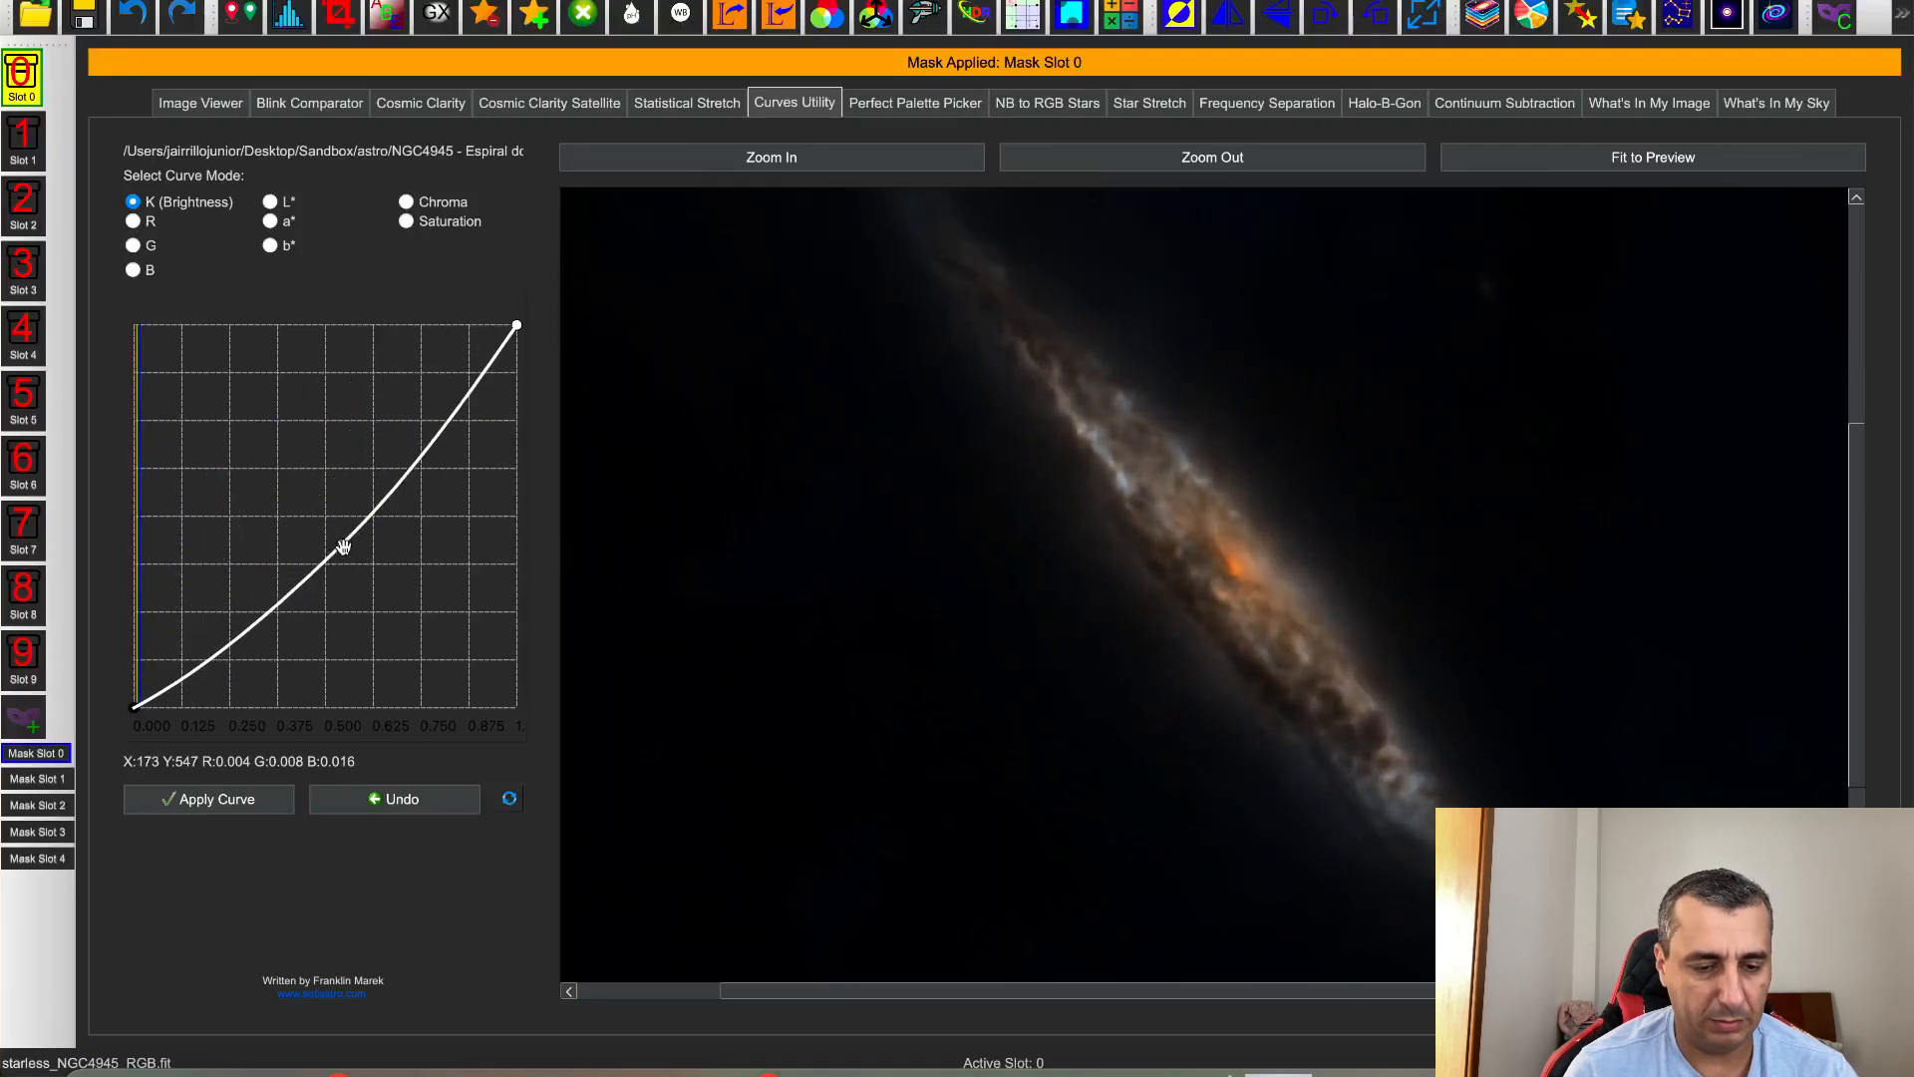
{"action": "left_click", "coordinate": [510, 800]}
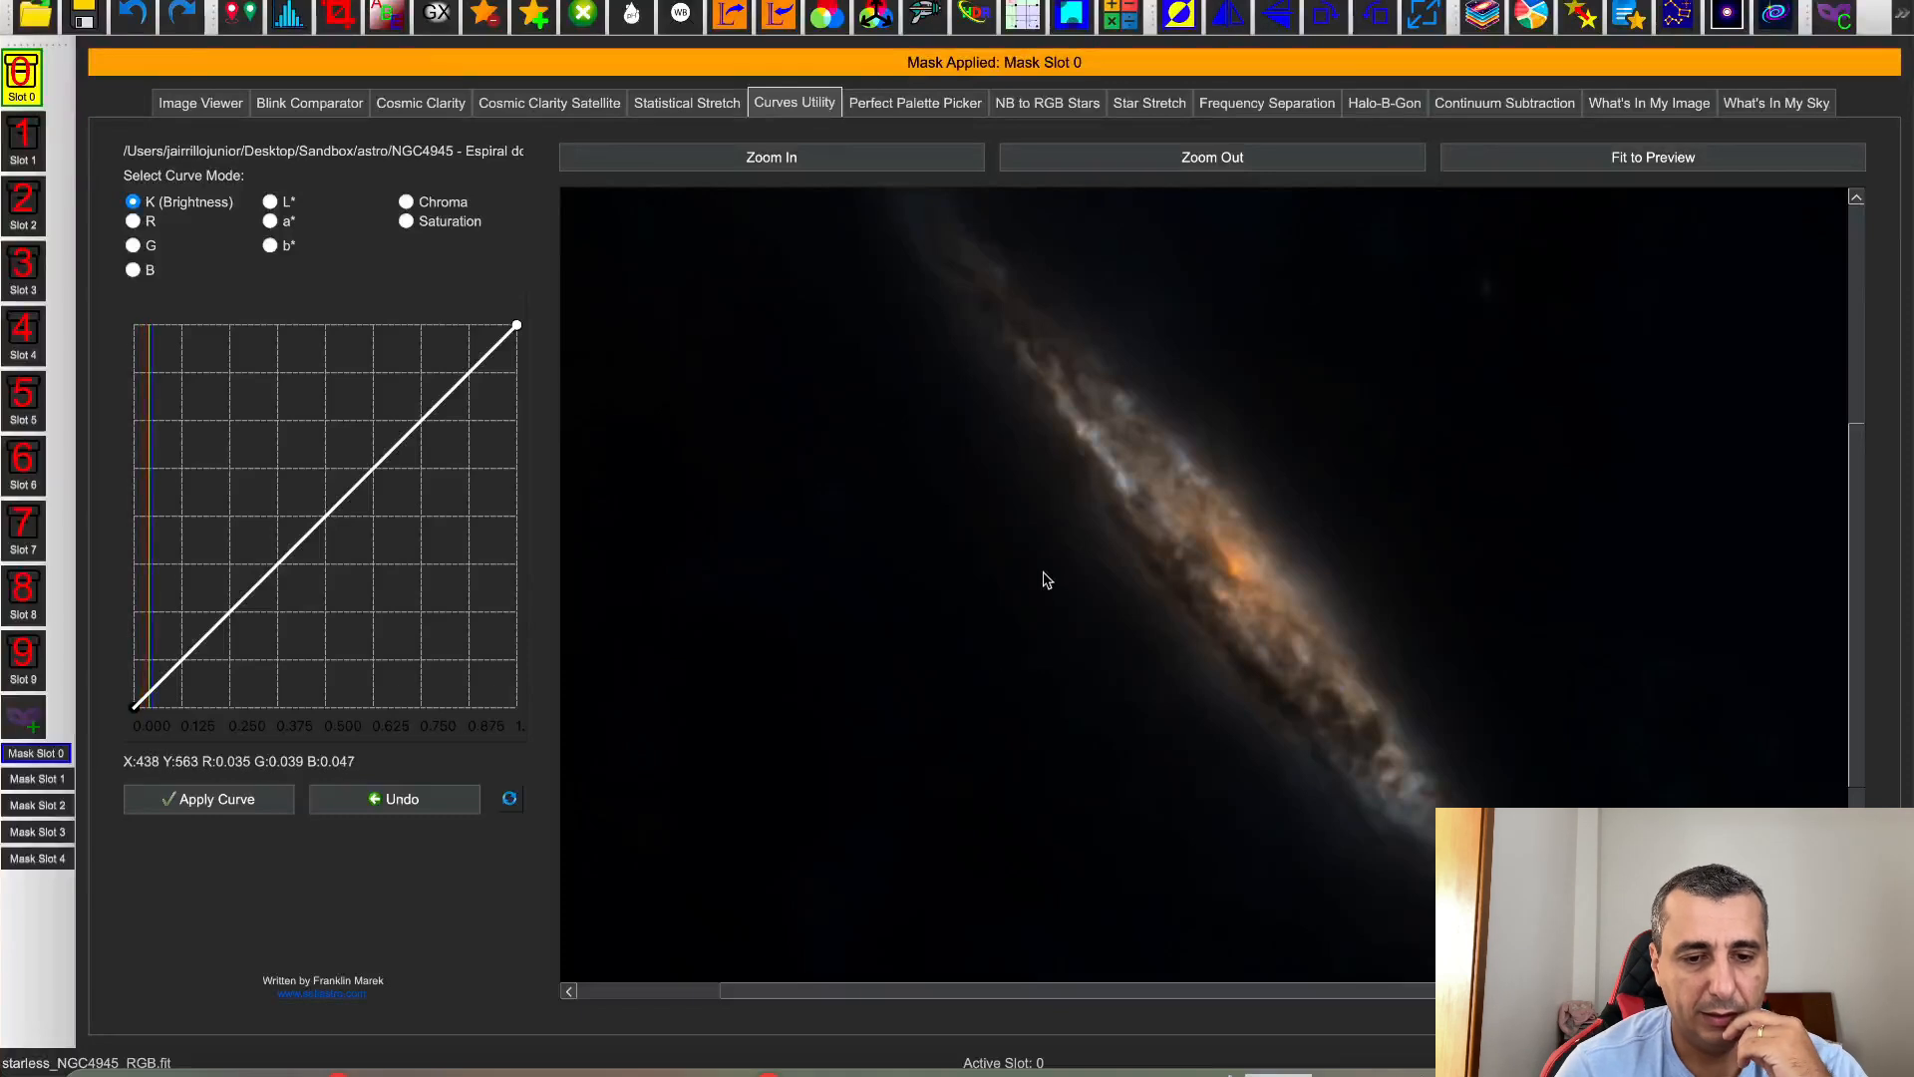
Preview WaveScale HDR on the galaxy's core with the default scales, compression and mask gamma, and apply it to the masked image
{"action": "left_click", "coordinate": [977, 22]}
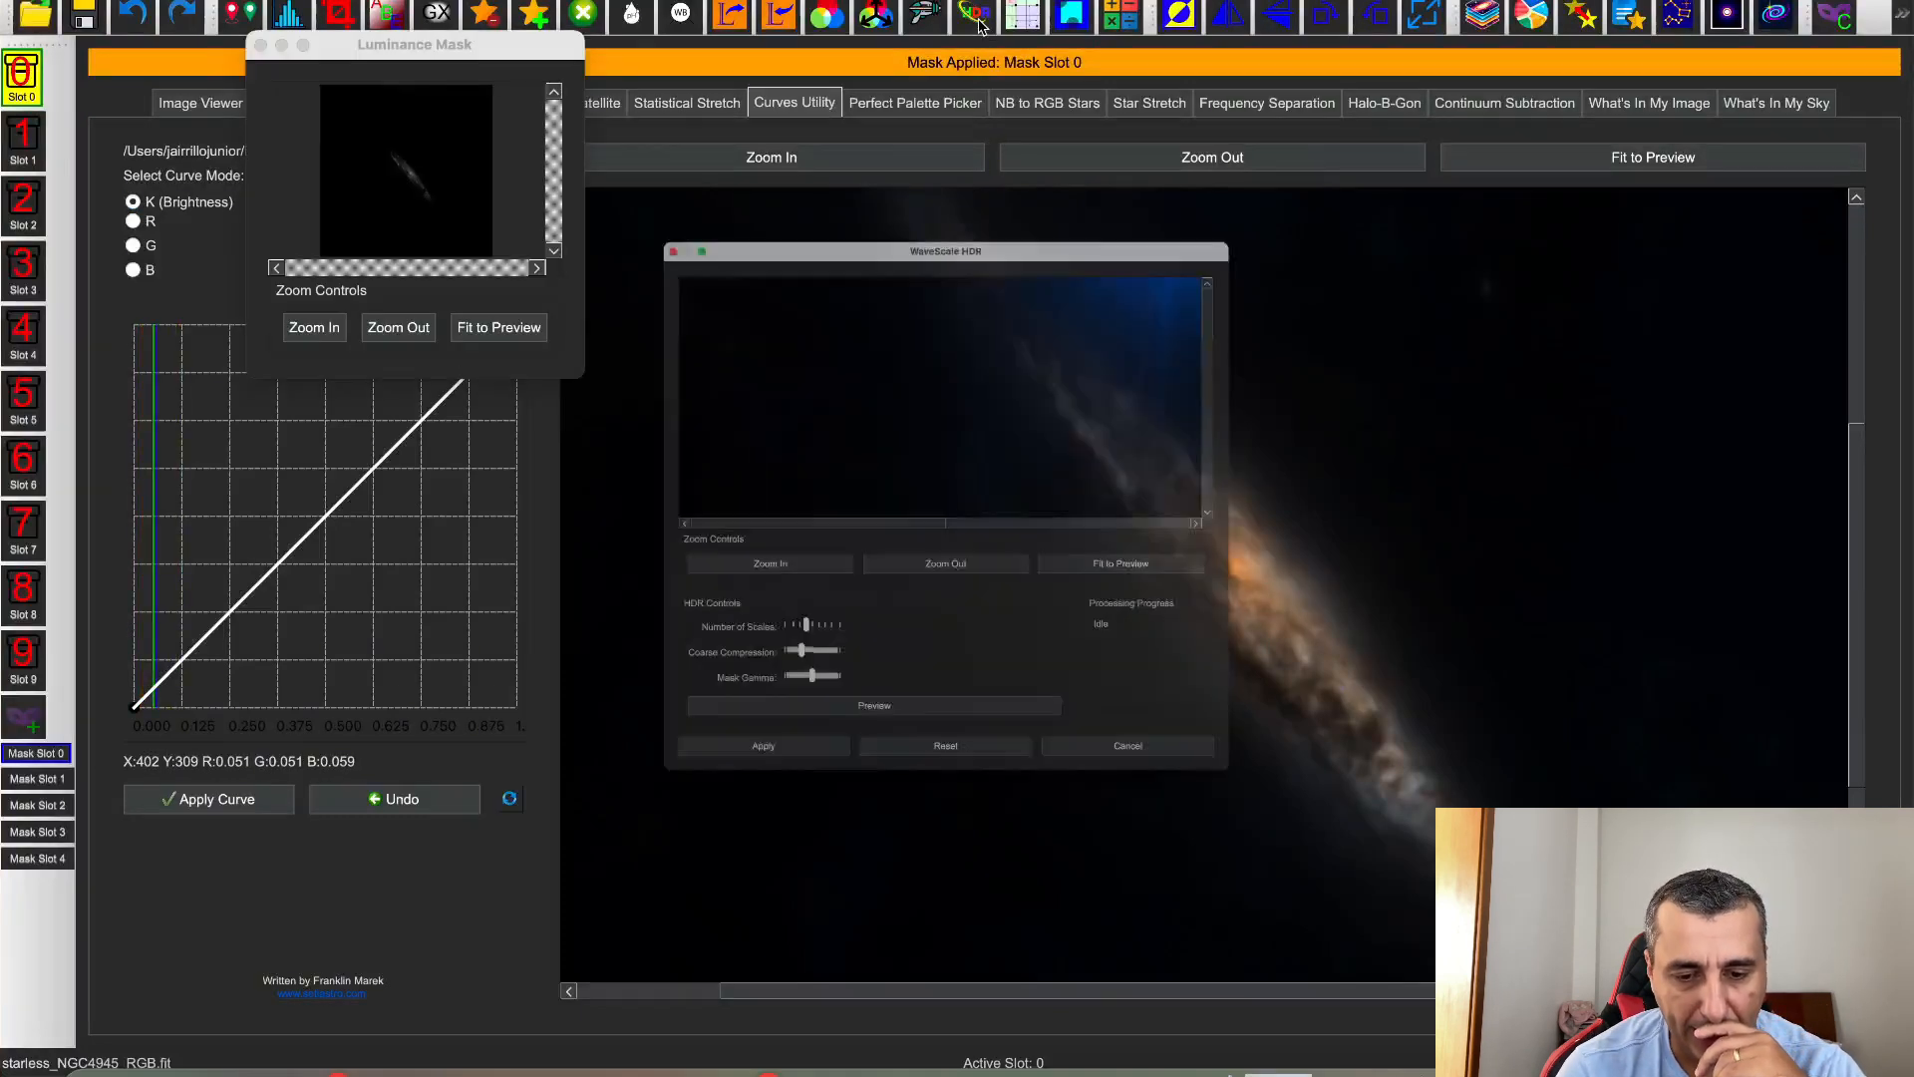
{"action": "left_click_drag", "start_coordinate": [1349, 249], "coordinate": [1328, 396]}
{"action": "left_click_drag", "start_coordinate": [931, 545], "coordinate": [1131, 539]}
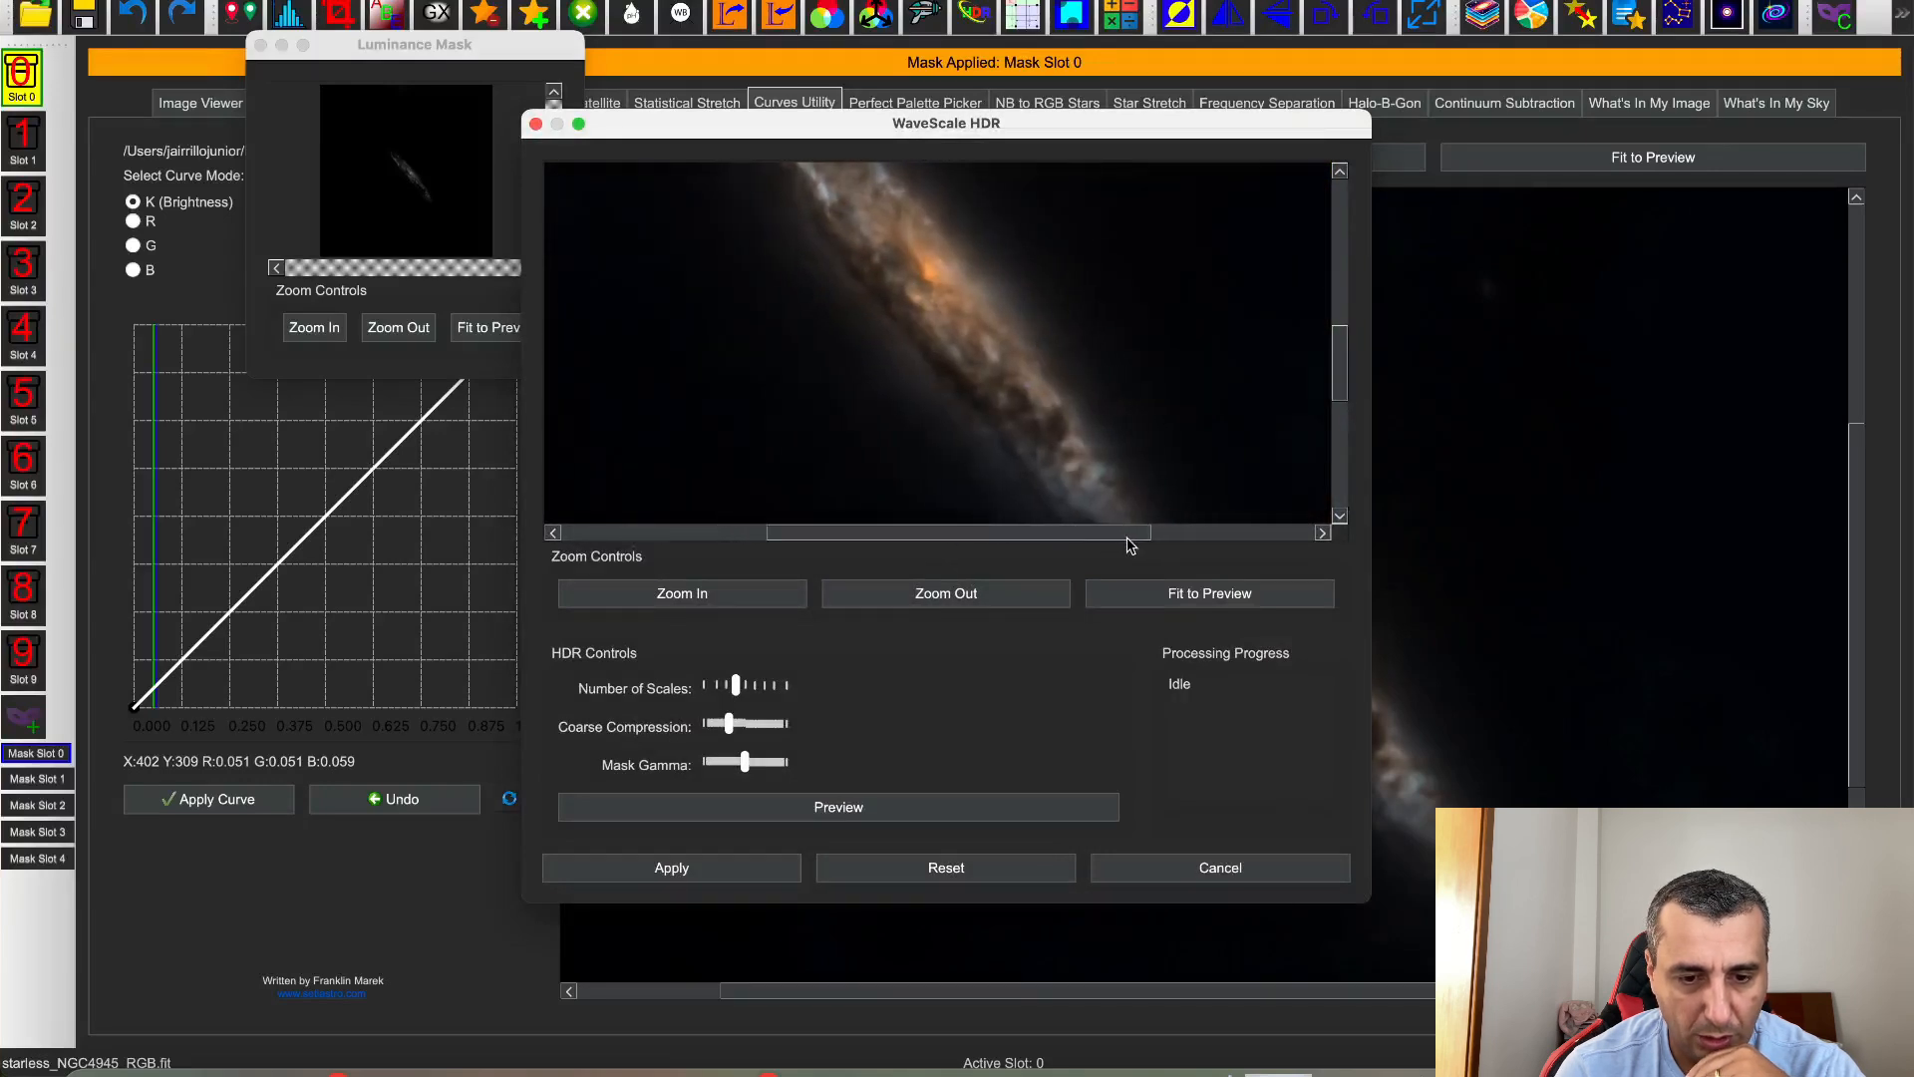
{"action": "left_click", "coordinate": [739, 610]}
{"action": "left_click", "coordinate": [804, 807]}
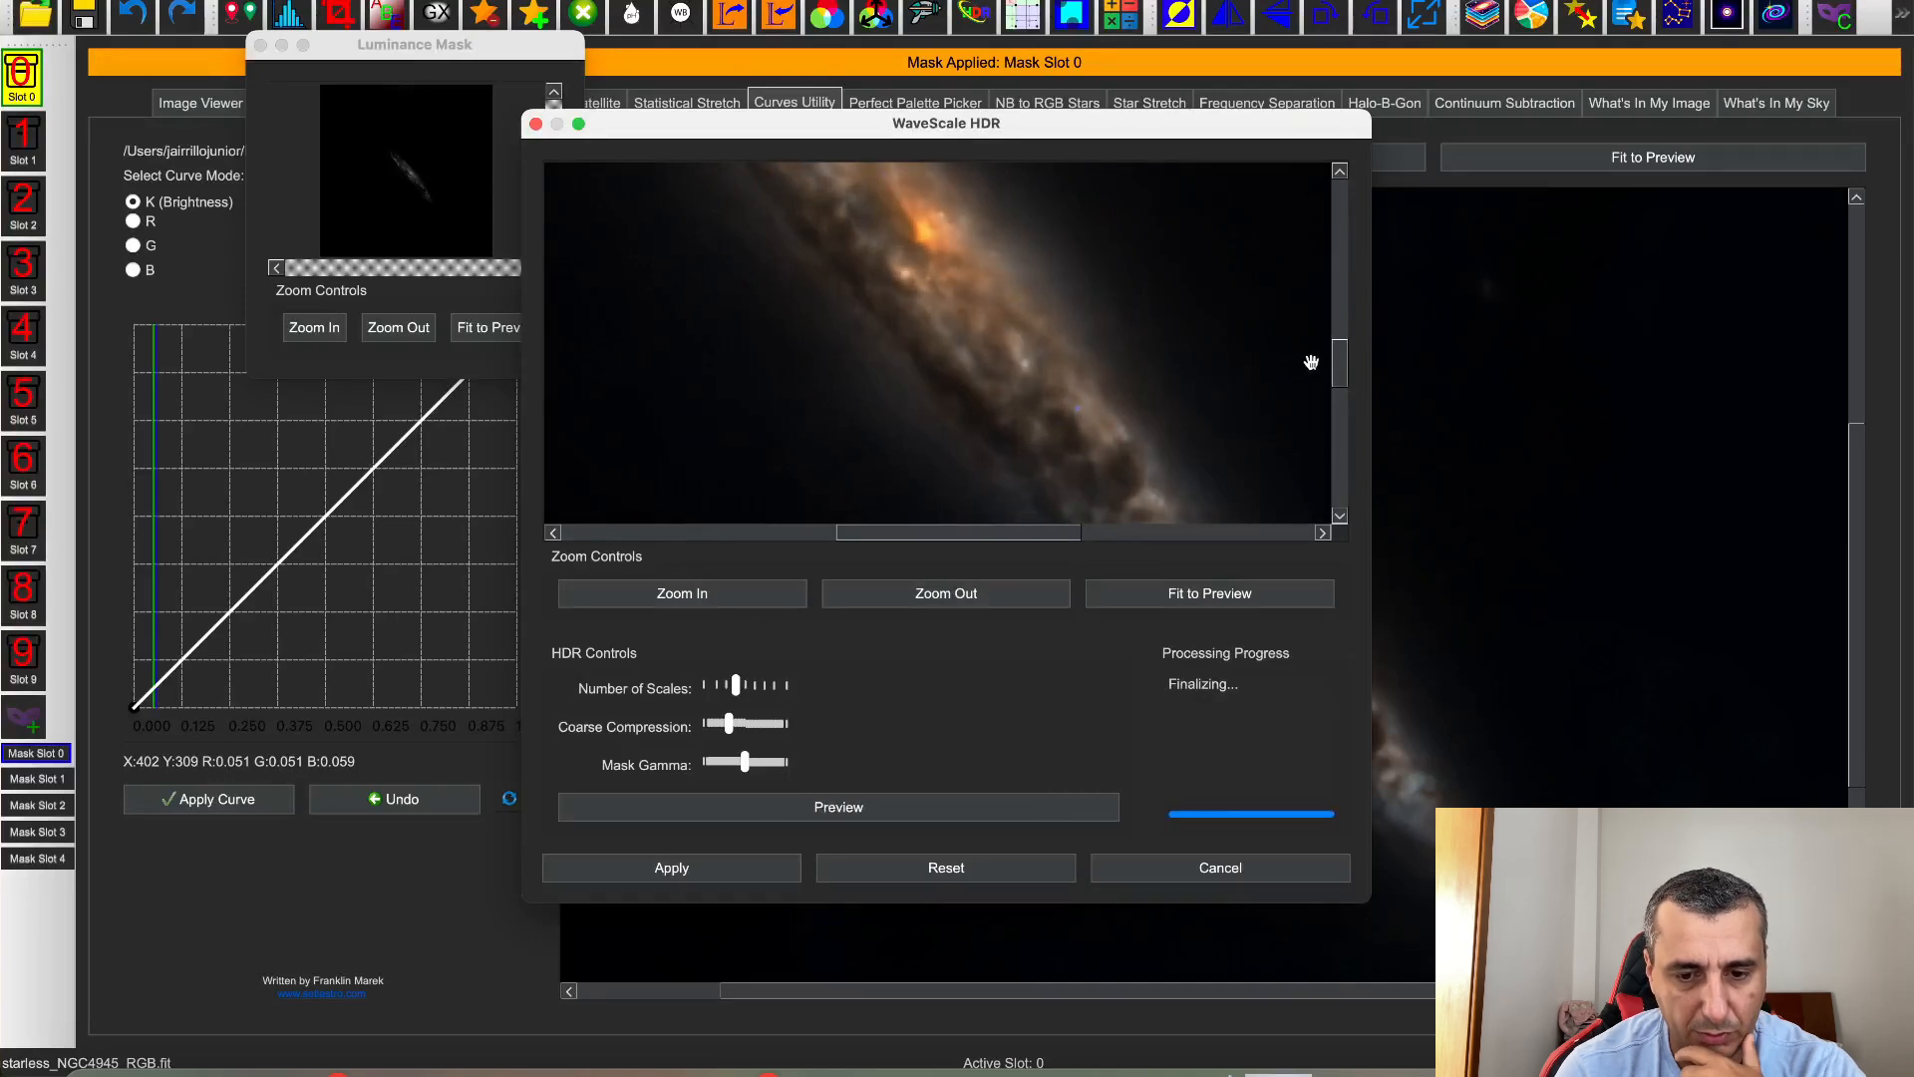
{"action": "left_click_drag", "start_coordinate": [1339, 371], "coordinate": [1338, 364]}
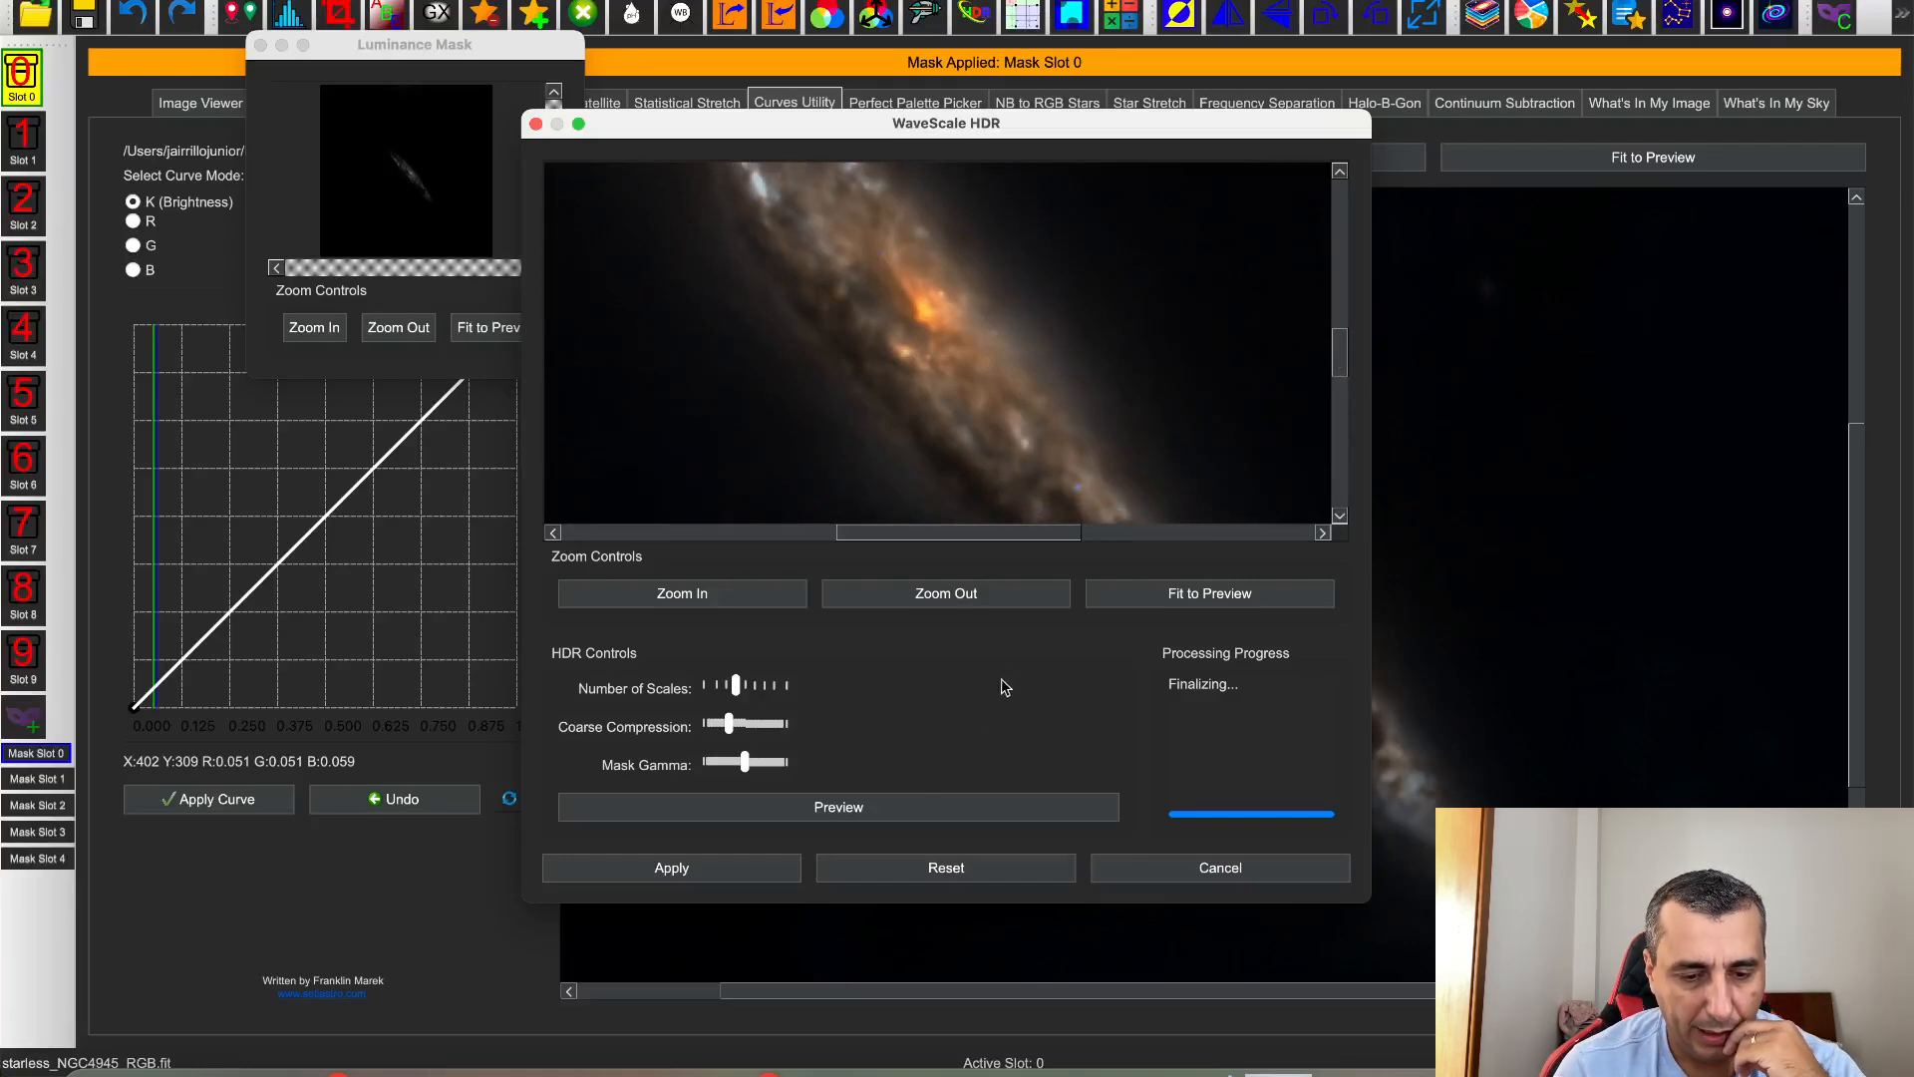
{"action": "left_click", "coordinate": [763, 884]}
{"action": "left_click", "coordinate": [1050, 548]}
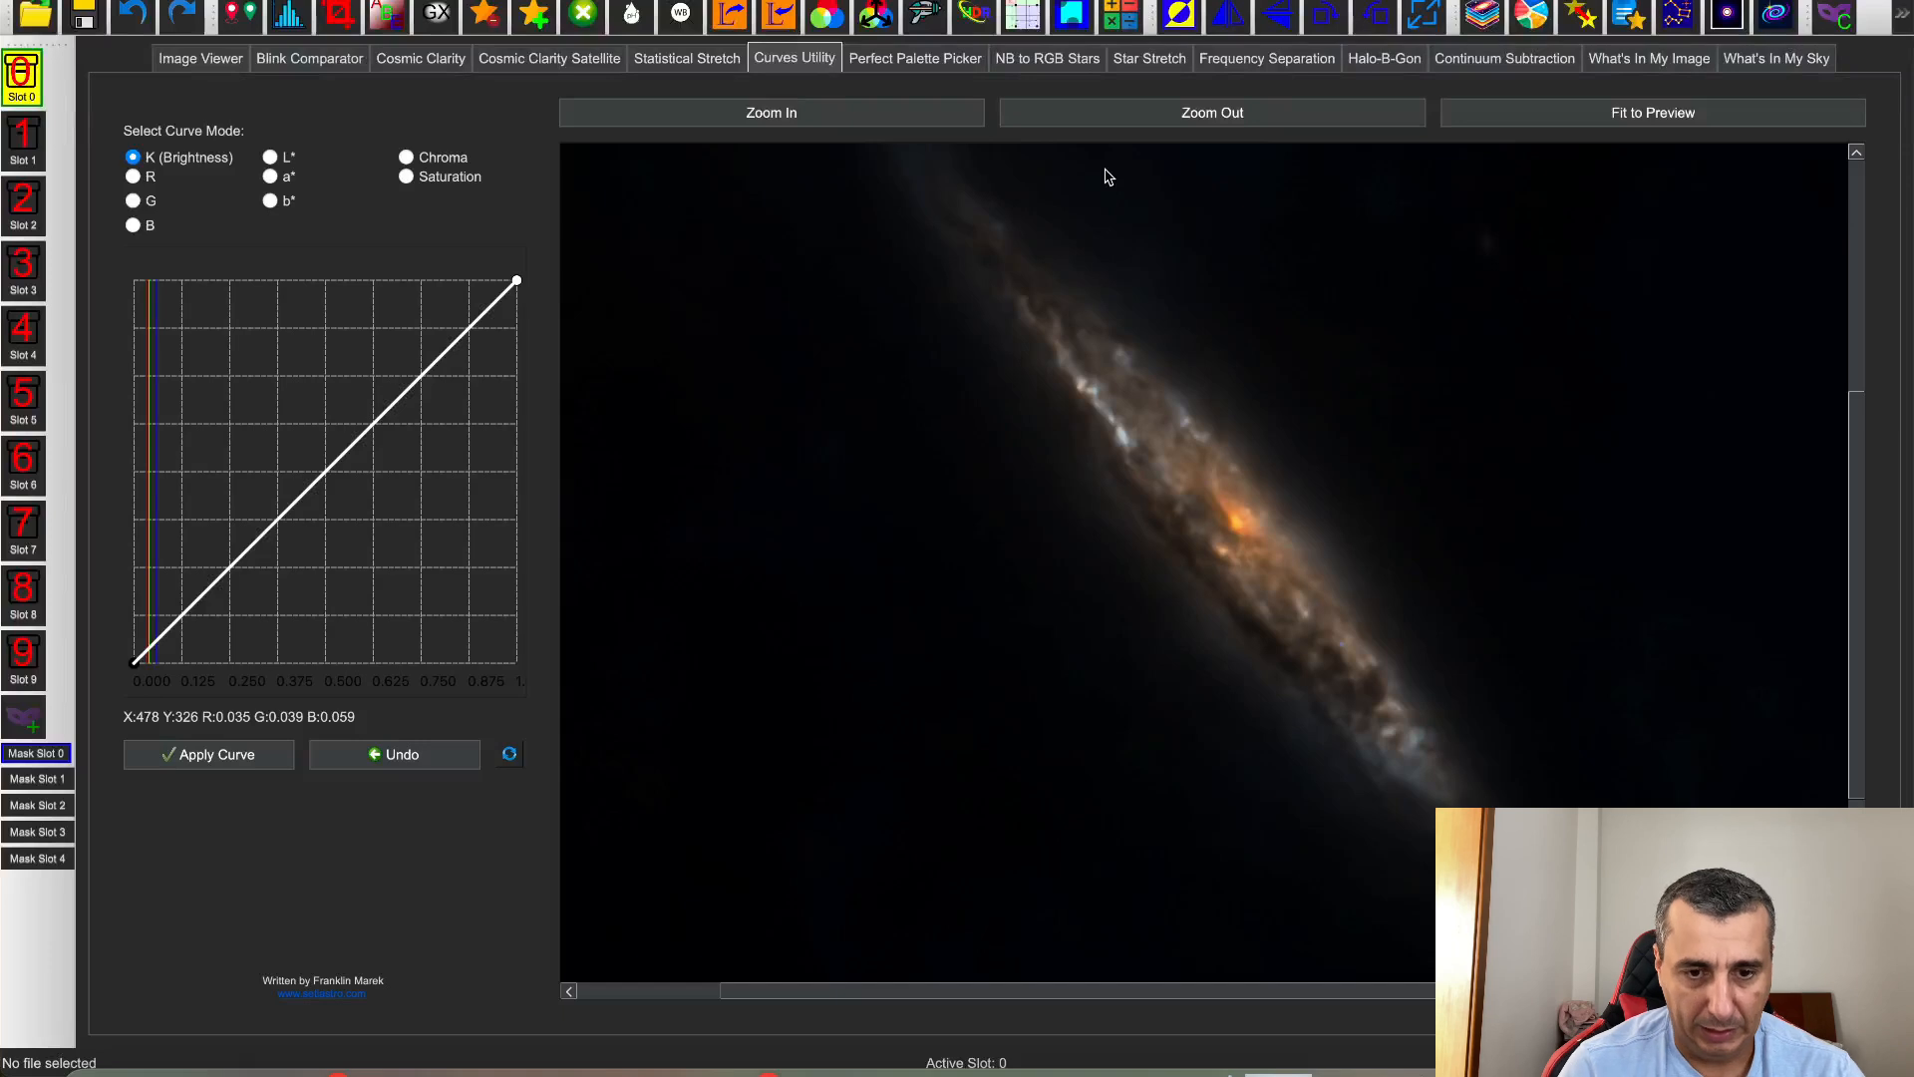
Apply CLAHE to the masked starless image with a clip limit of 2.2 and a tile grid size of 8
{"action": "left_click", "coordinate": [1024, 13]}
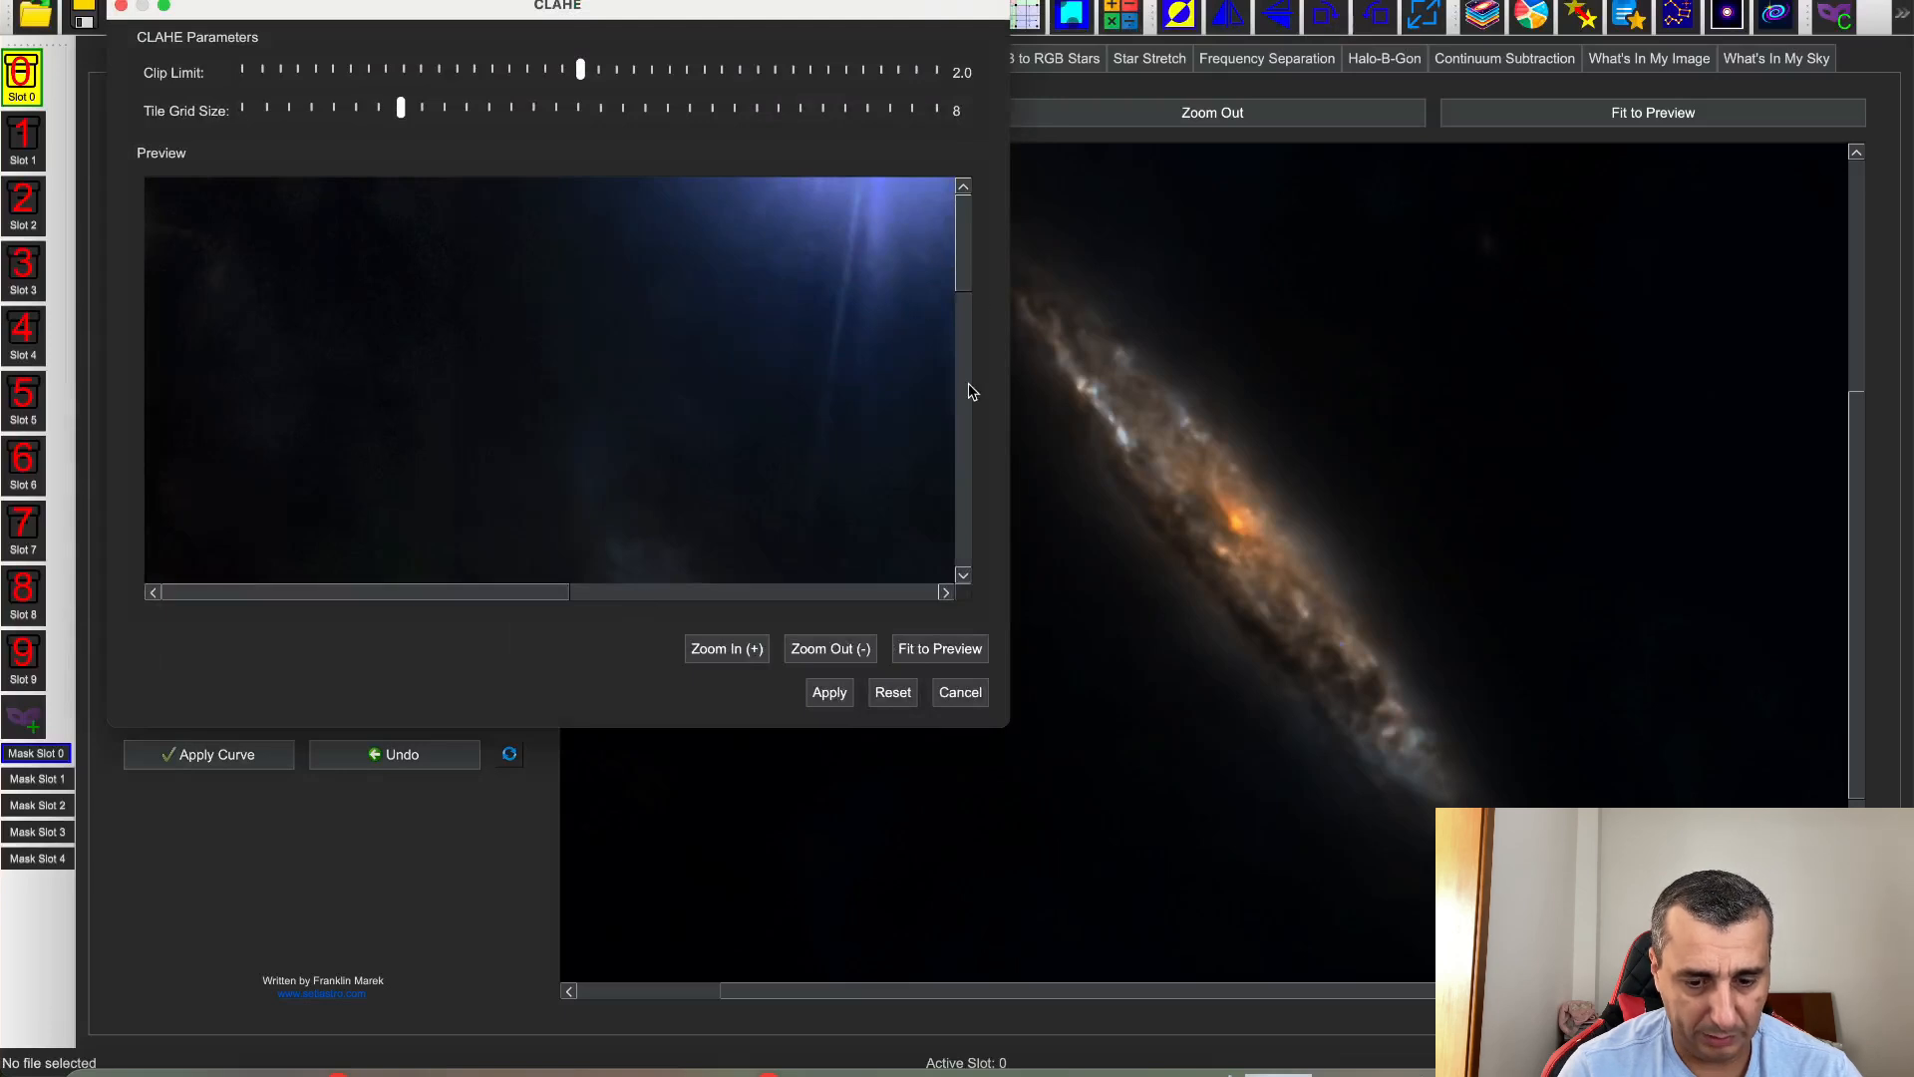
{"action": "left_click", "coordinate": [1350, 1072]}
{"action": "left_click", "coordinate": [362, 3]}
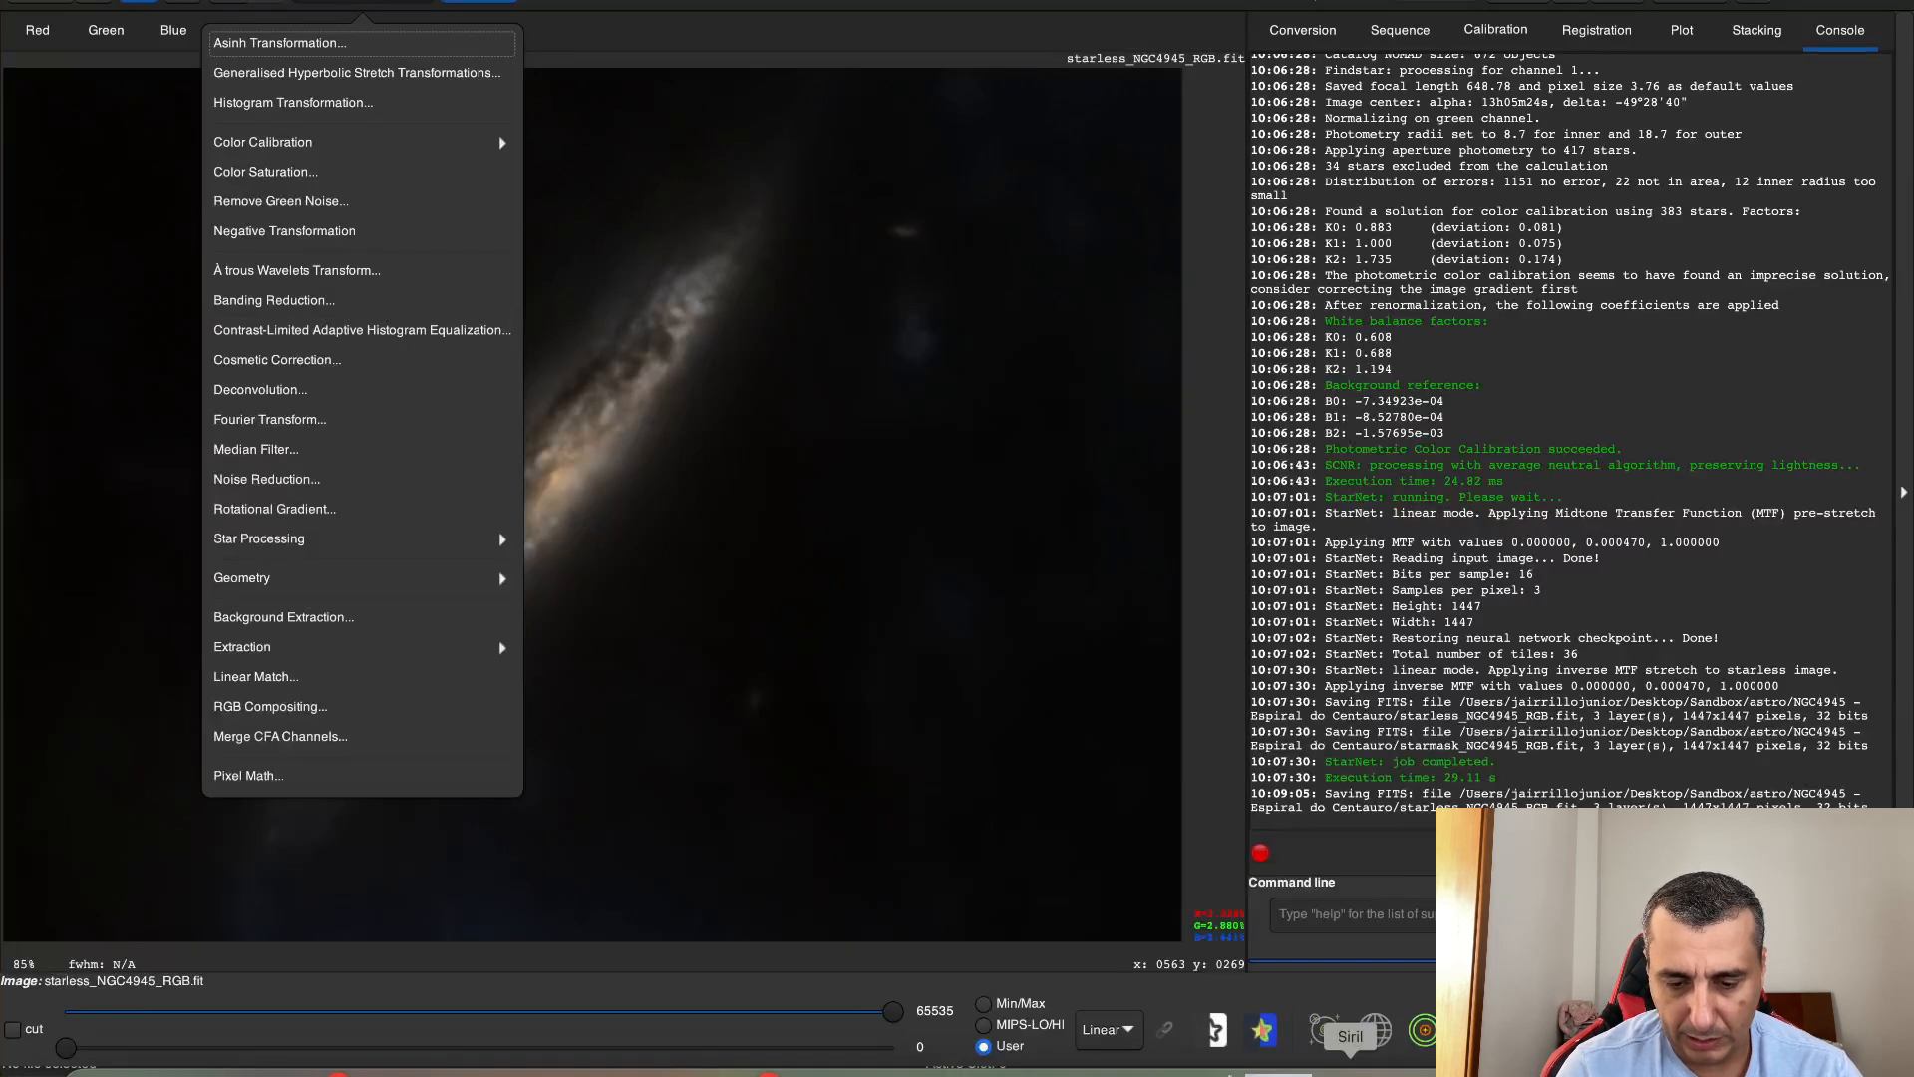
{"action": "left_click", "coordinate": [1278, 1071]}
{"action": "left_click_drag", "start_coordinate": [972, 255], "coordinate": [970, 399]}
{"action": "left_click_drag", "start_coordinate": [565, 595], "coordinate": [749, 602]}
{"action": "left_click_drag", "start_coordinate": [582, 72], "coordinate": [620, 83]}
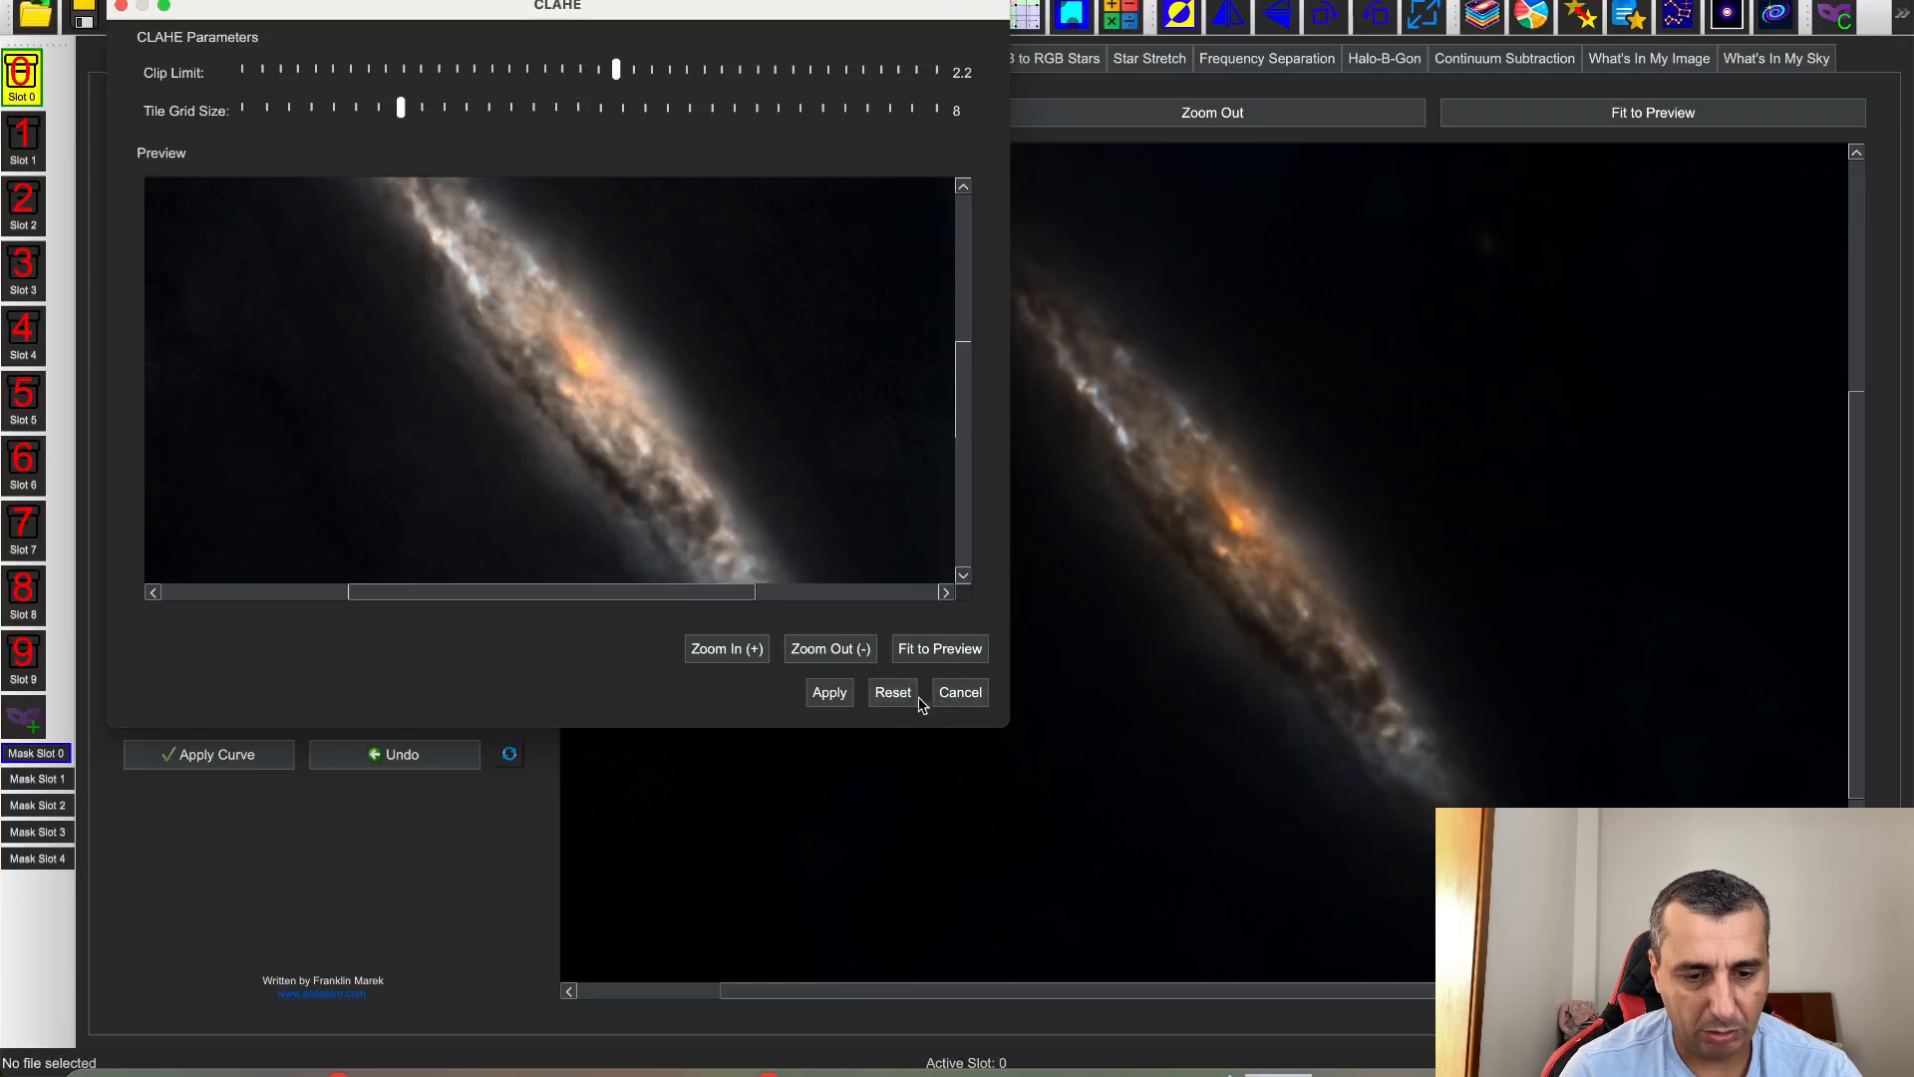
{"action": "left_click", "coordinate": [829, 694]}
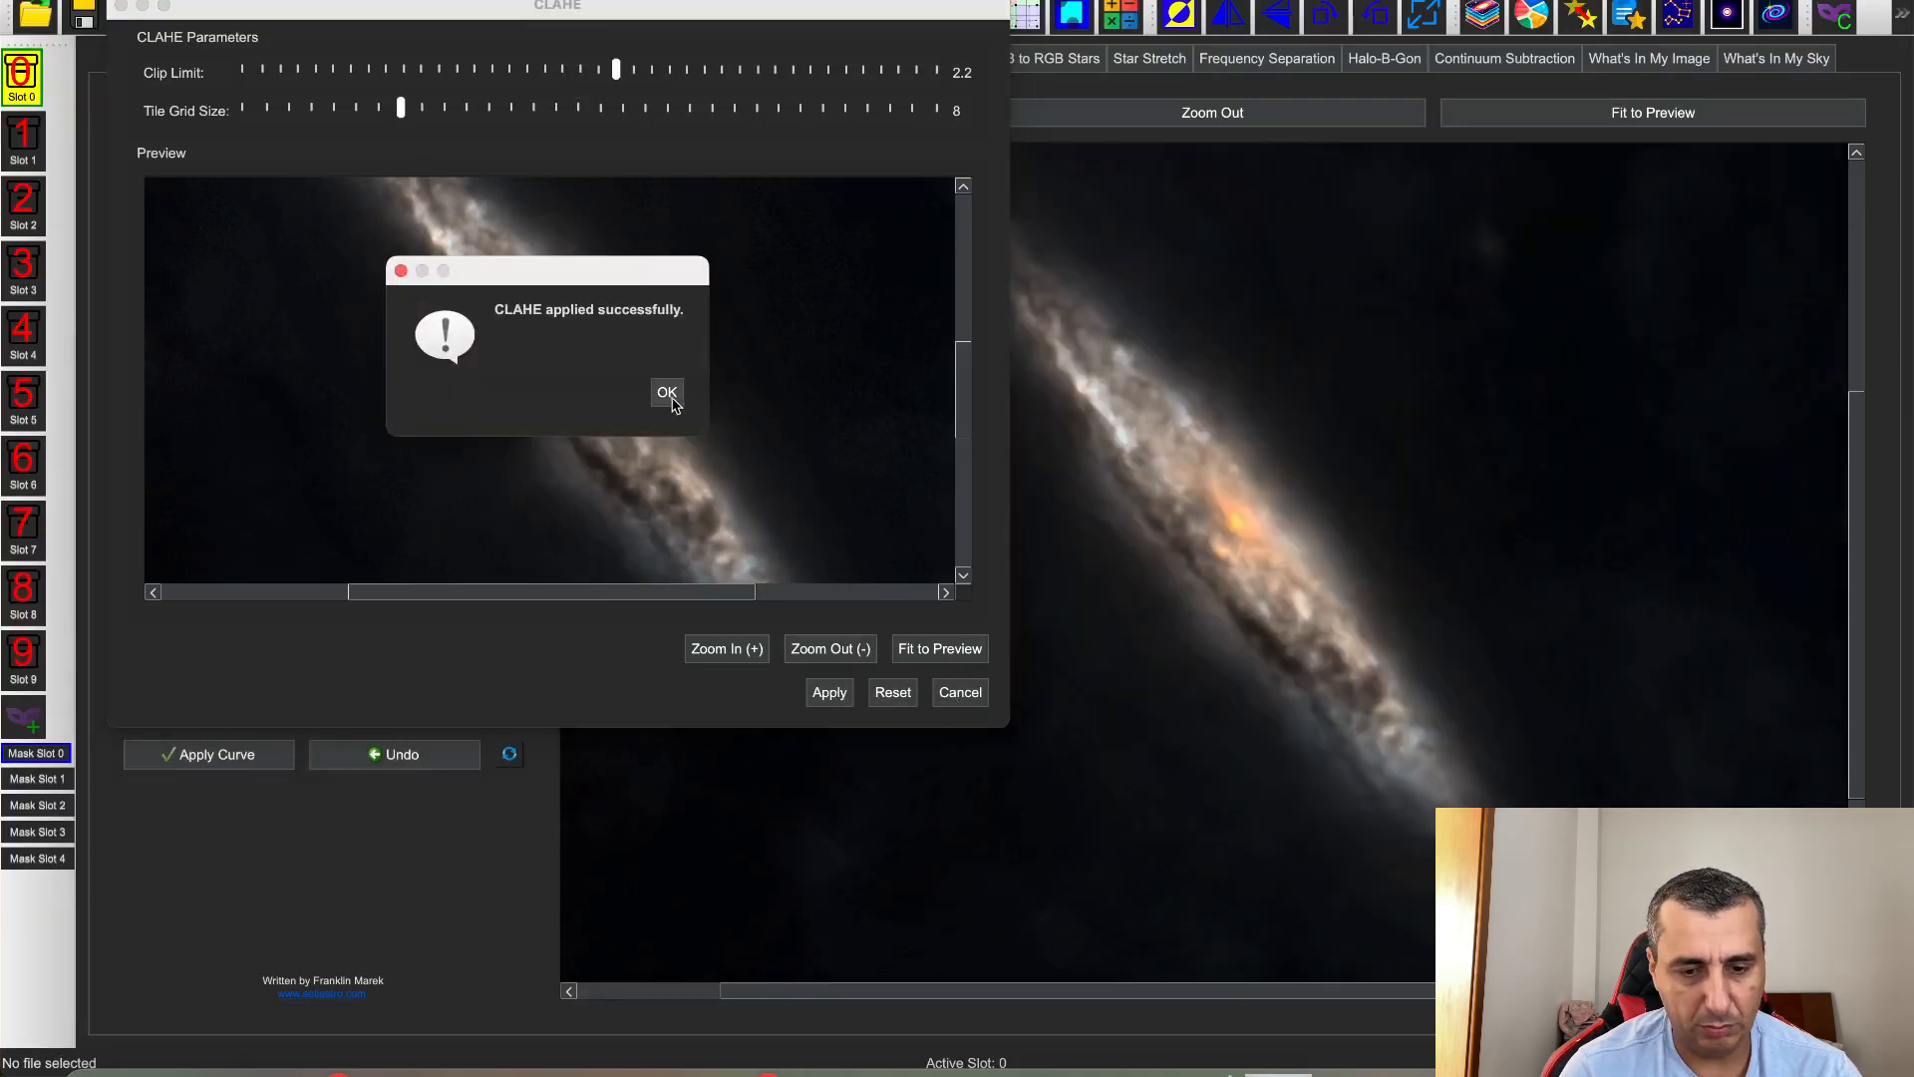
{"action": "left_click", "coordinate": [667, 393]}
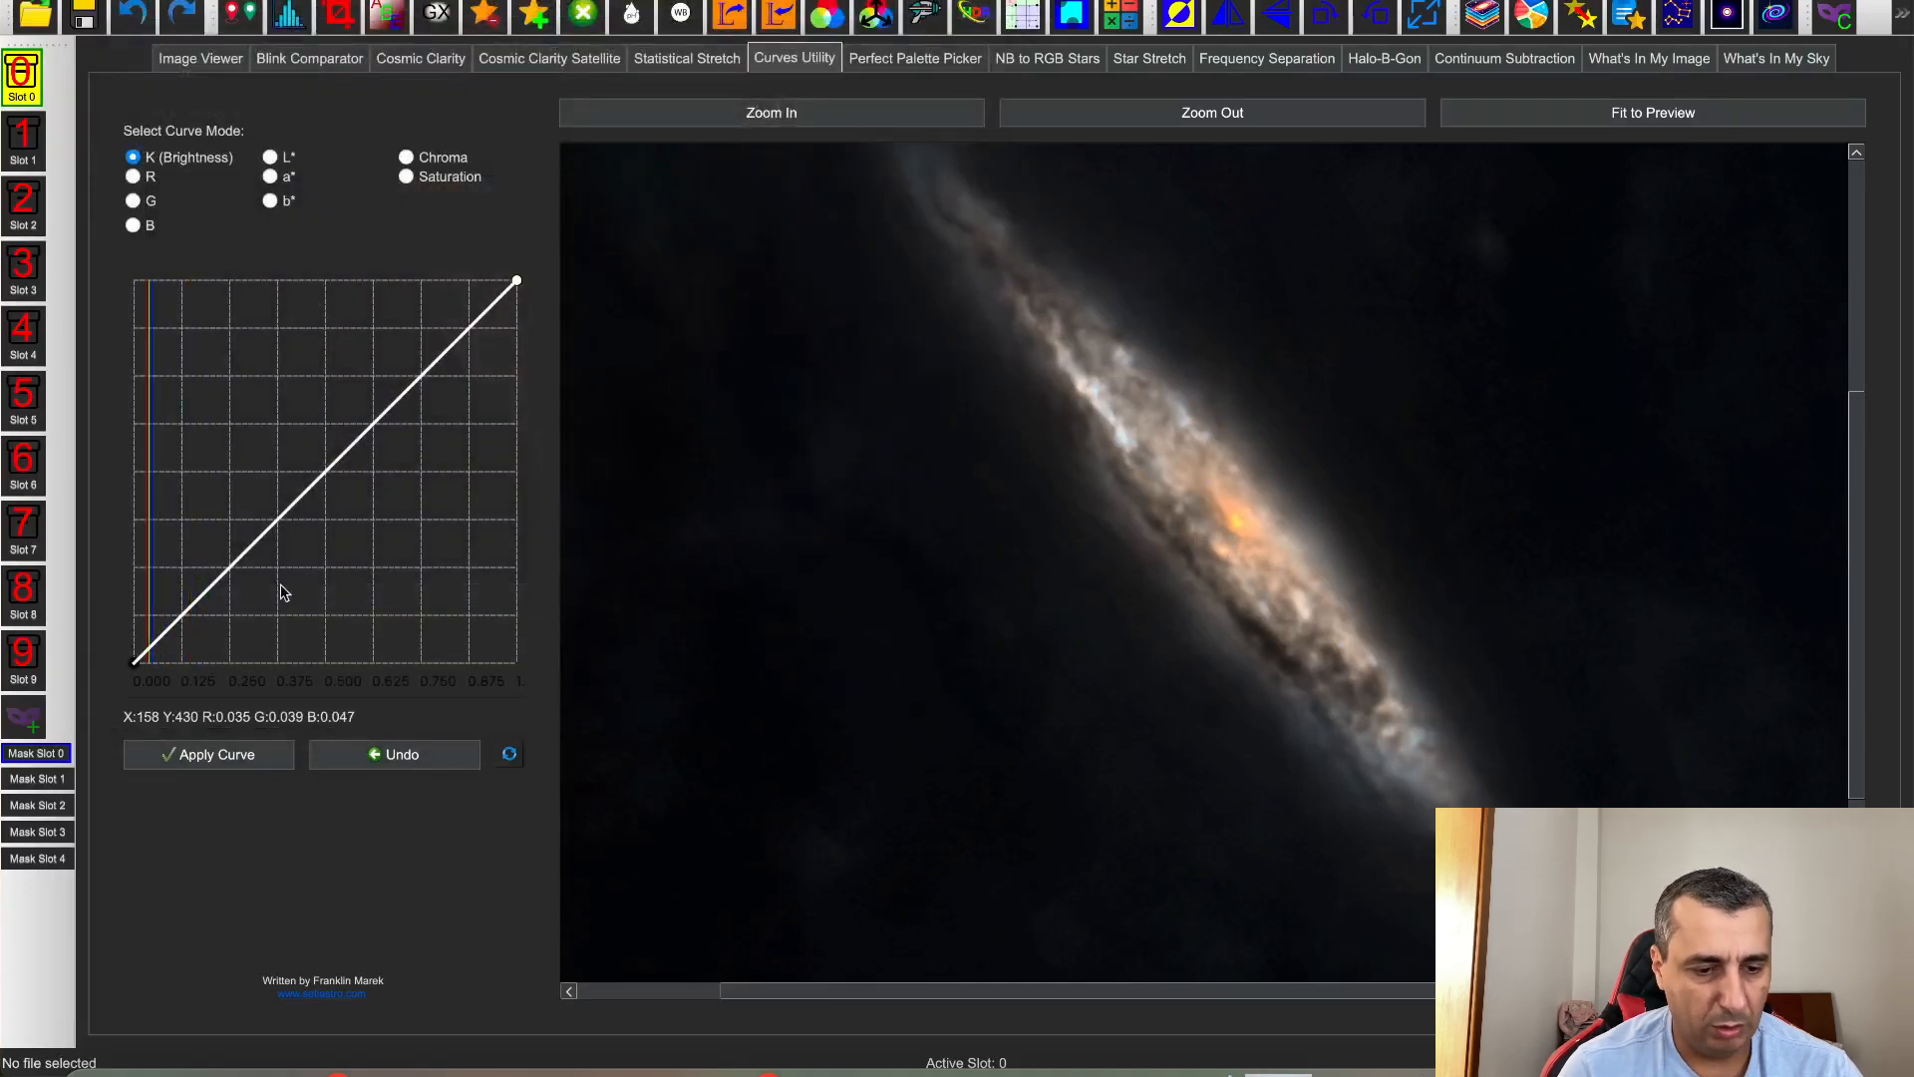
Slightly lower the shadows of the K (Brightness) curve with one added point and apply the curve
{"action": "double_click", "coordinate": [179, 618]}
{"action": "left_click_drag", "start_coordinate": [179, 618], "coordinate": [187, 626]}
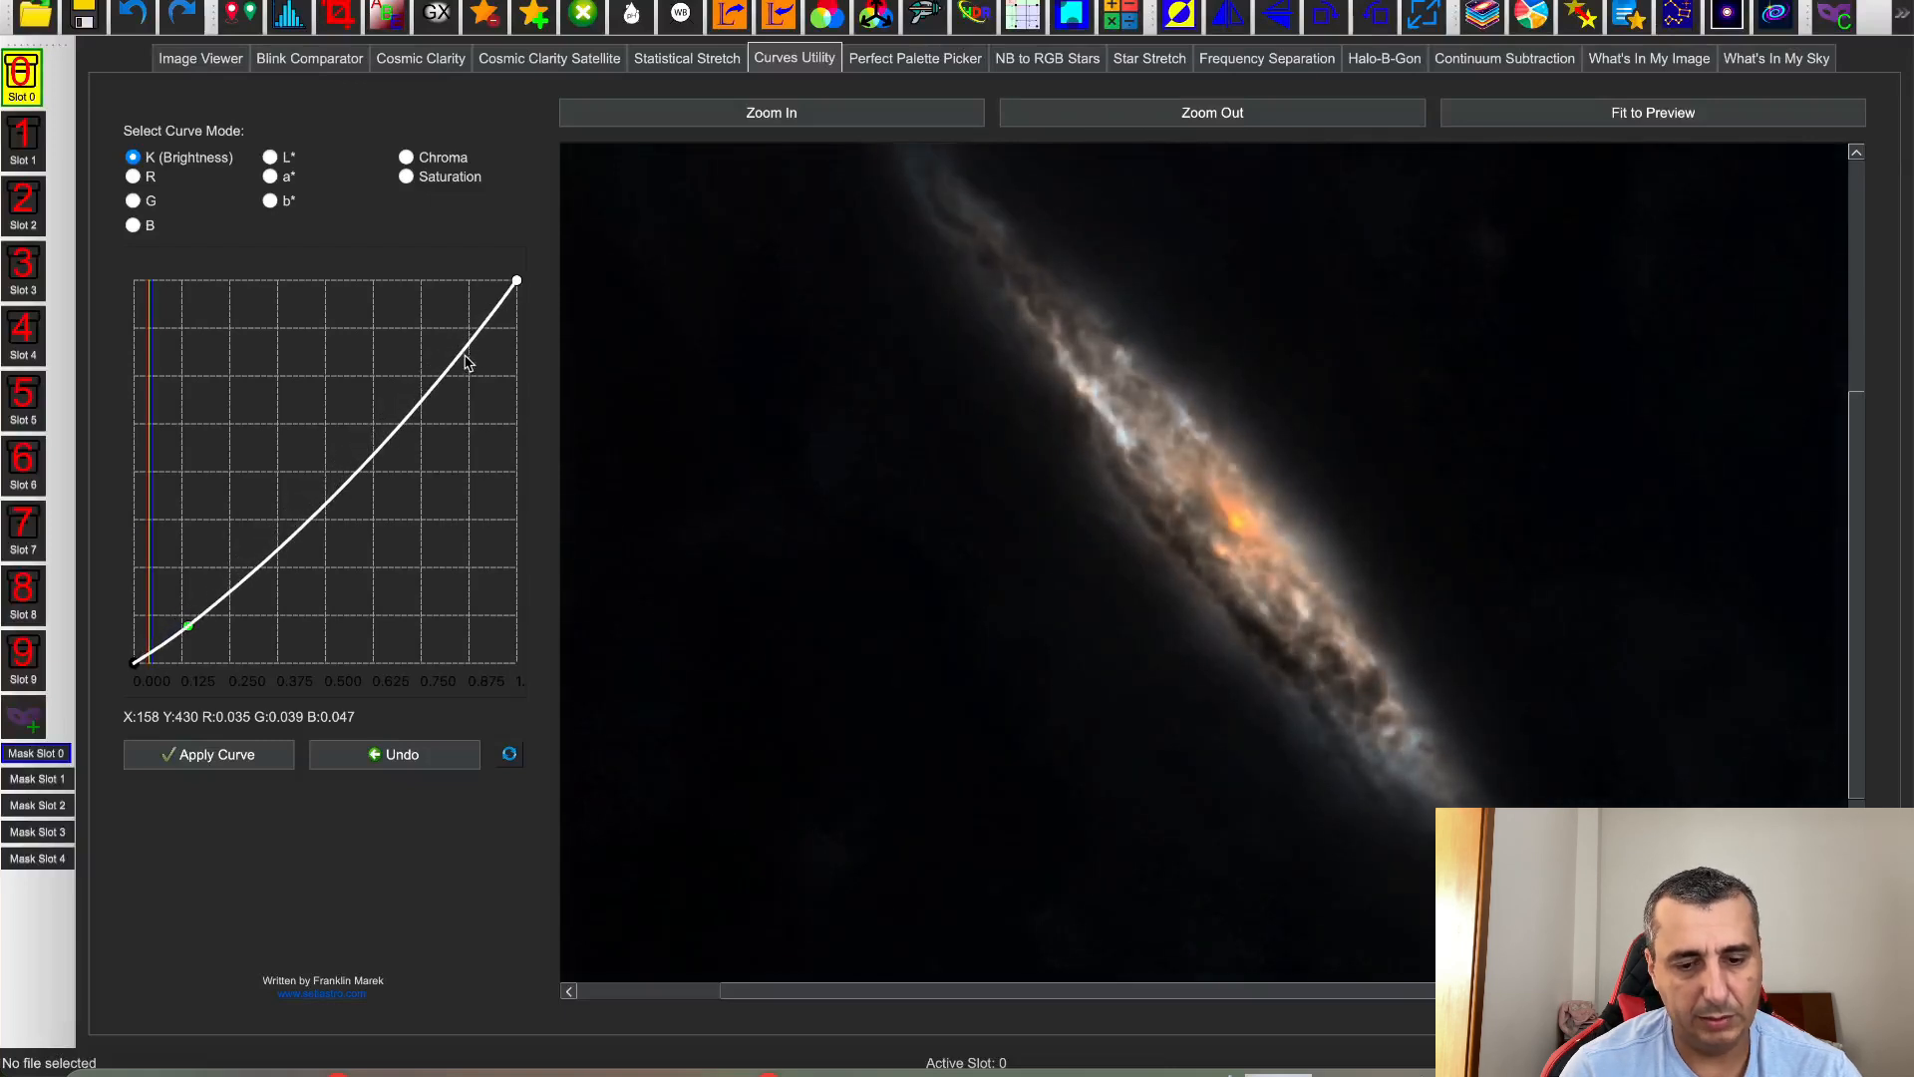
{"action": "left_click", "coordinate": [251, 768]}
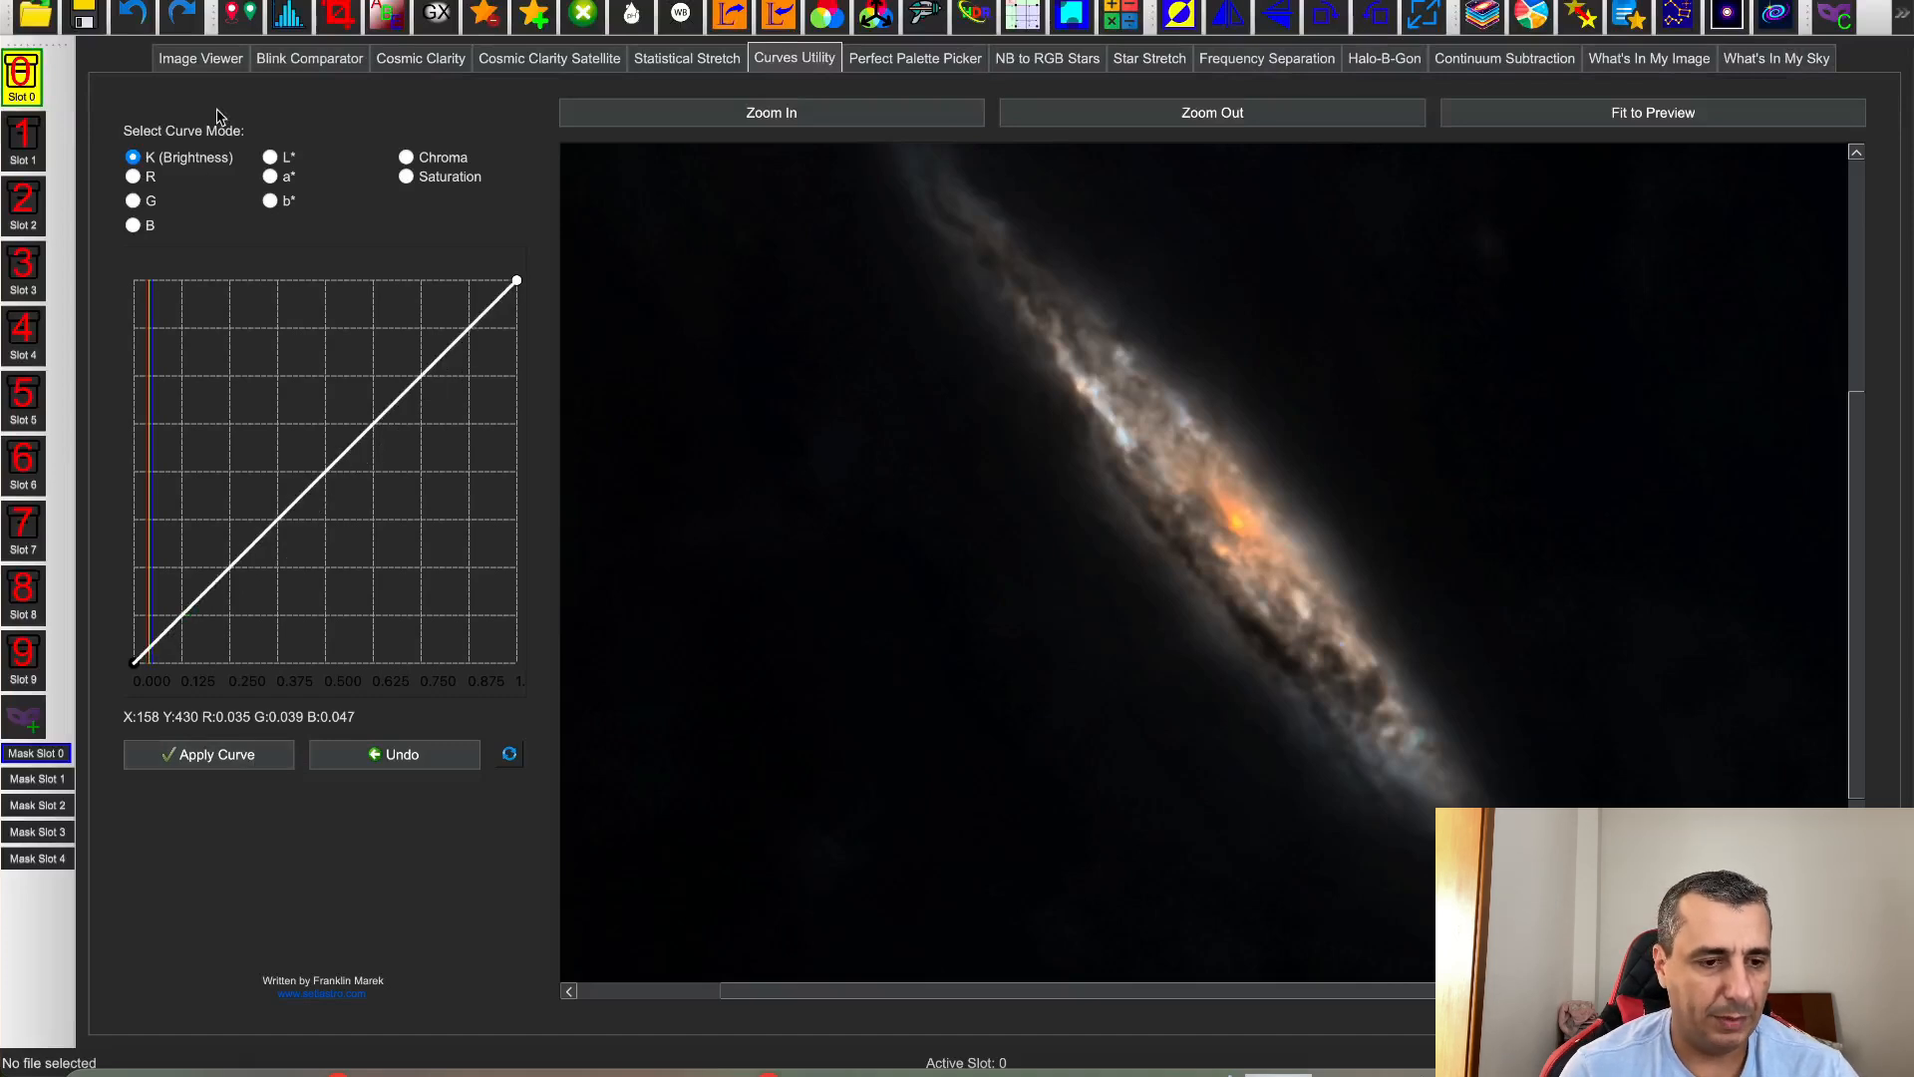
Save the processed image as starless_NGC4945_RGB.fit, replacing the existing file and choosing its bit depth
{"action": "left_click", "coordinate": [88, 24]}
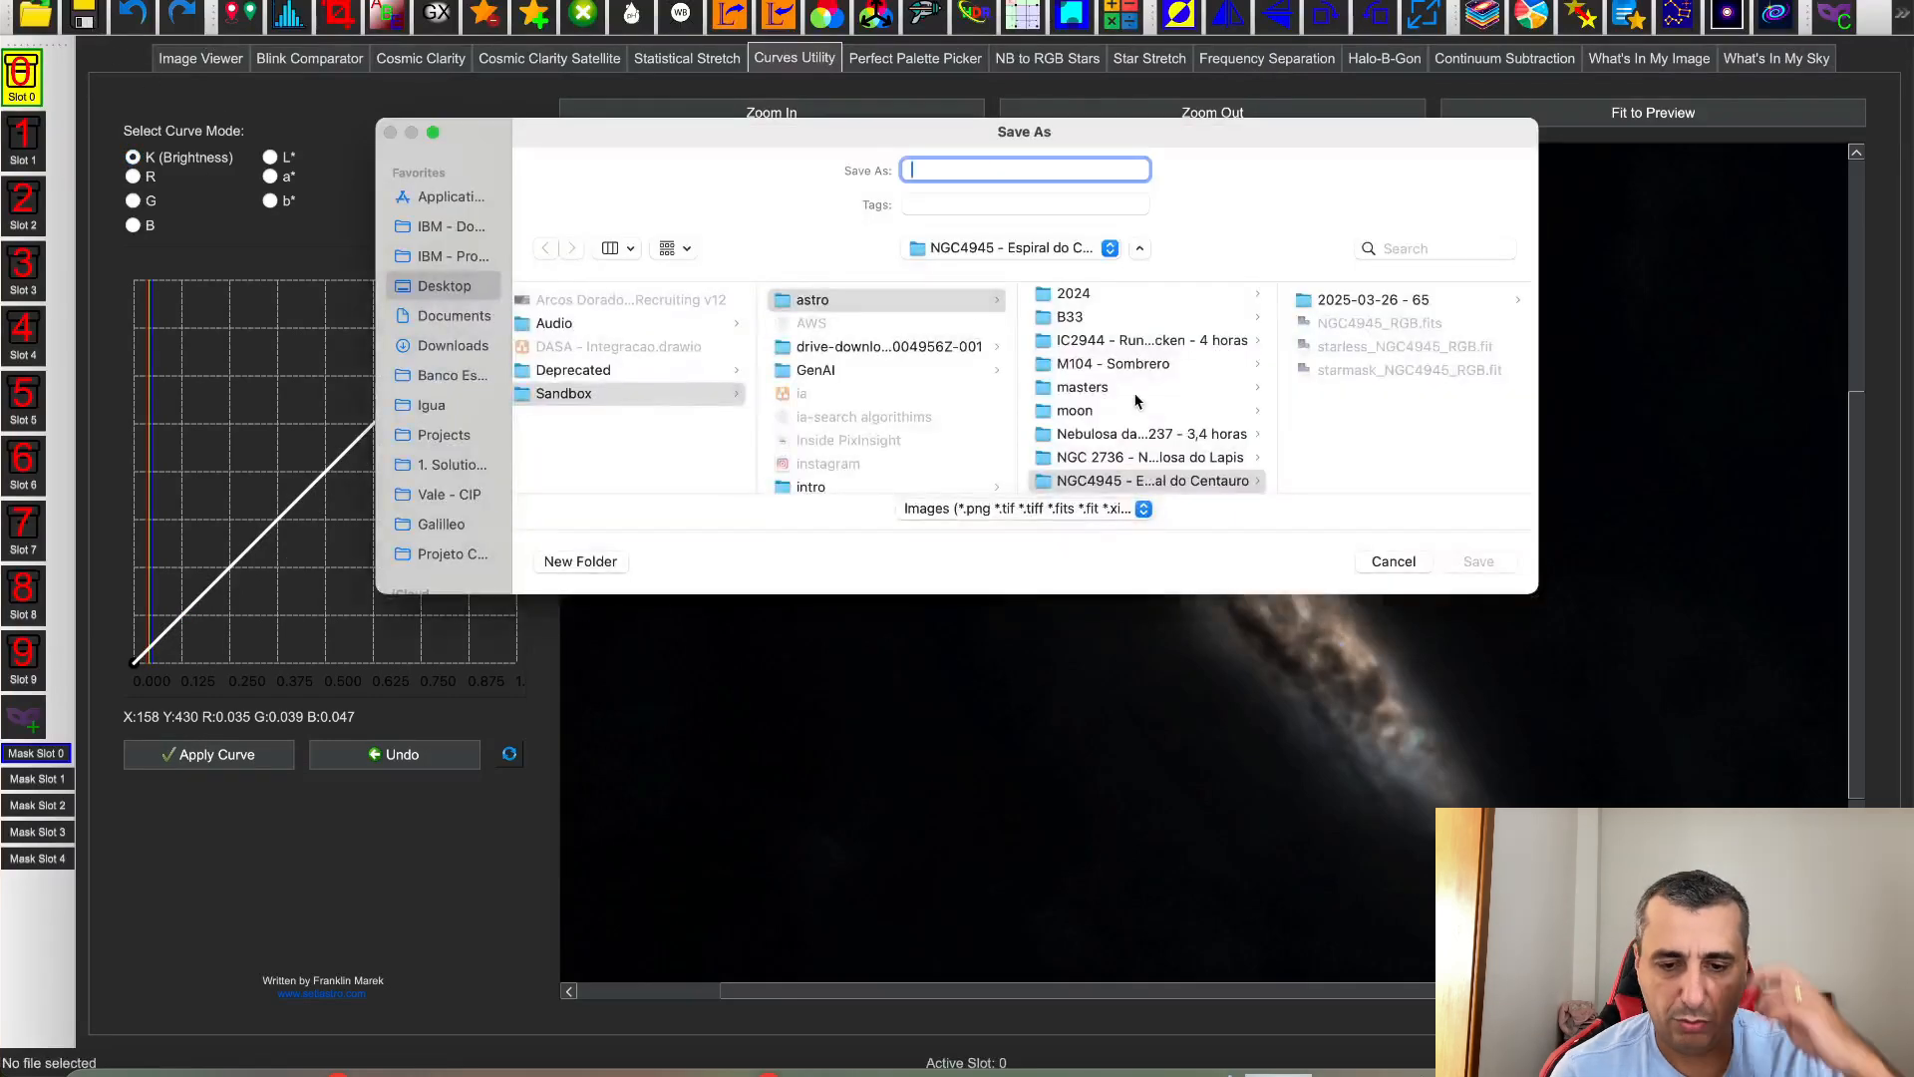
{"action": "left_click", "coordinate": [1378, 347]}
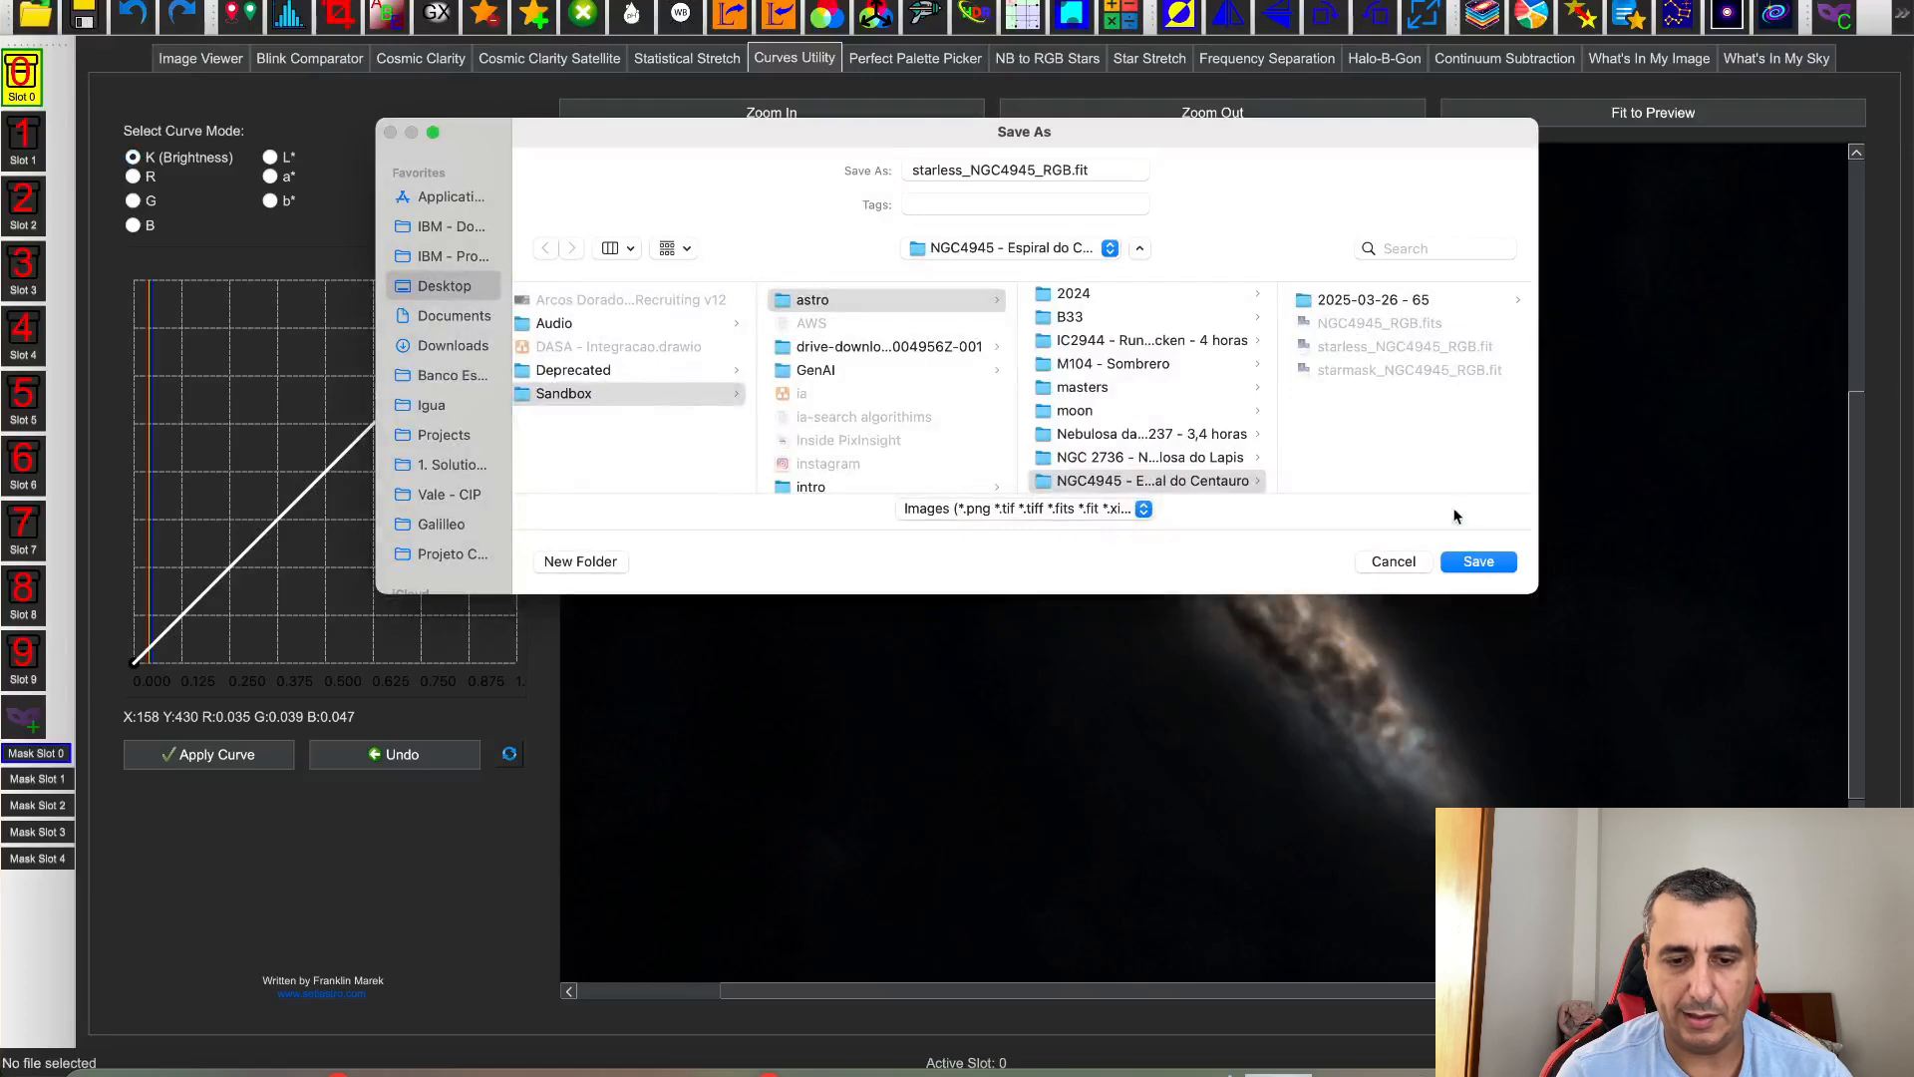
{"action": "left_click", "coordinate": [1479, 562]}
{"action": "left_click", "coordinate": [1027, 470]}
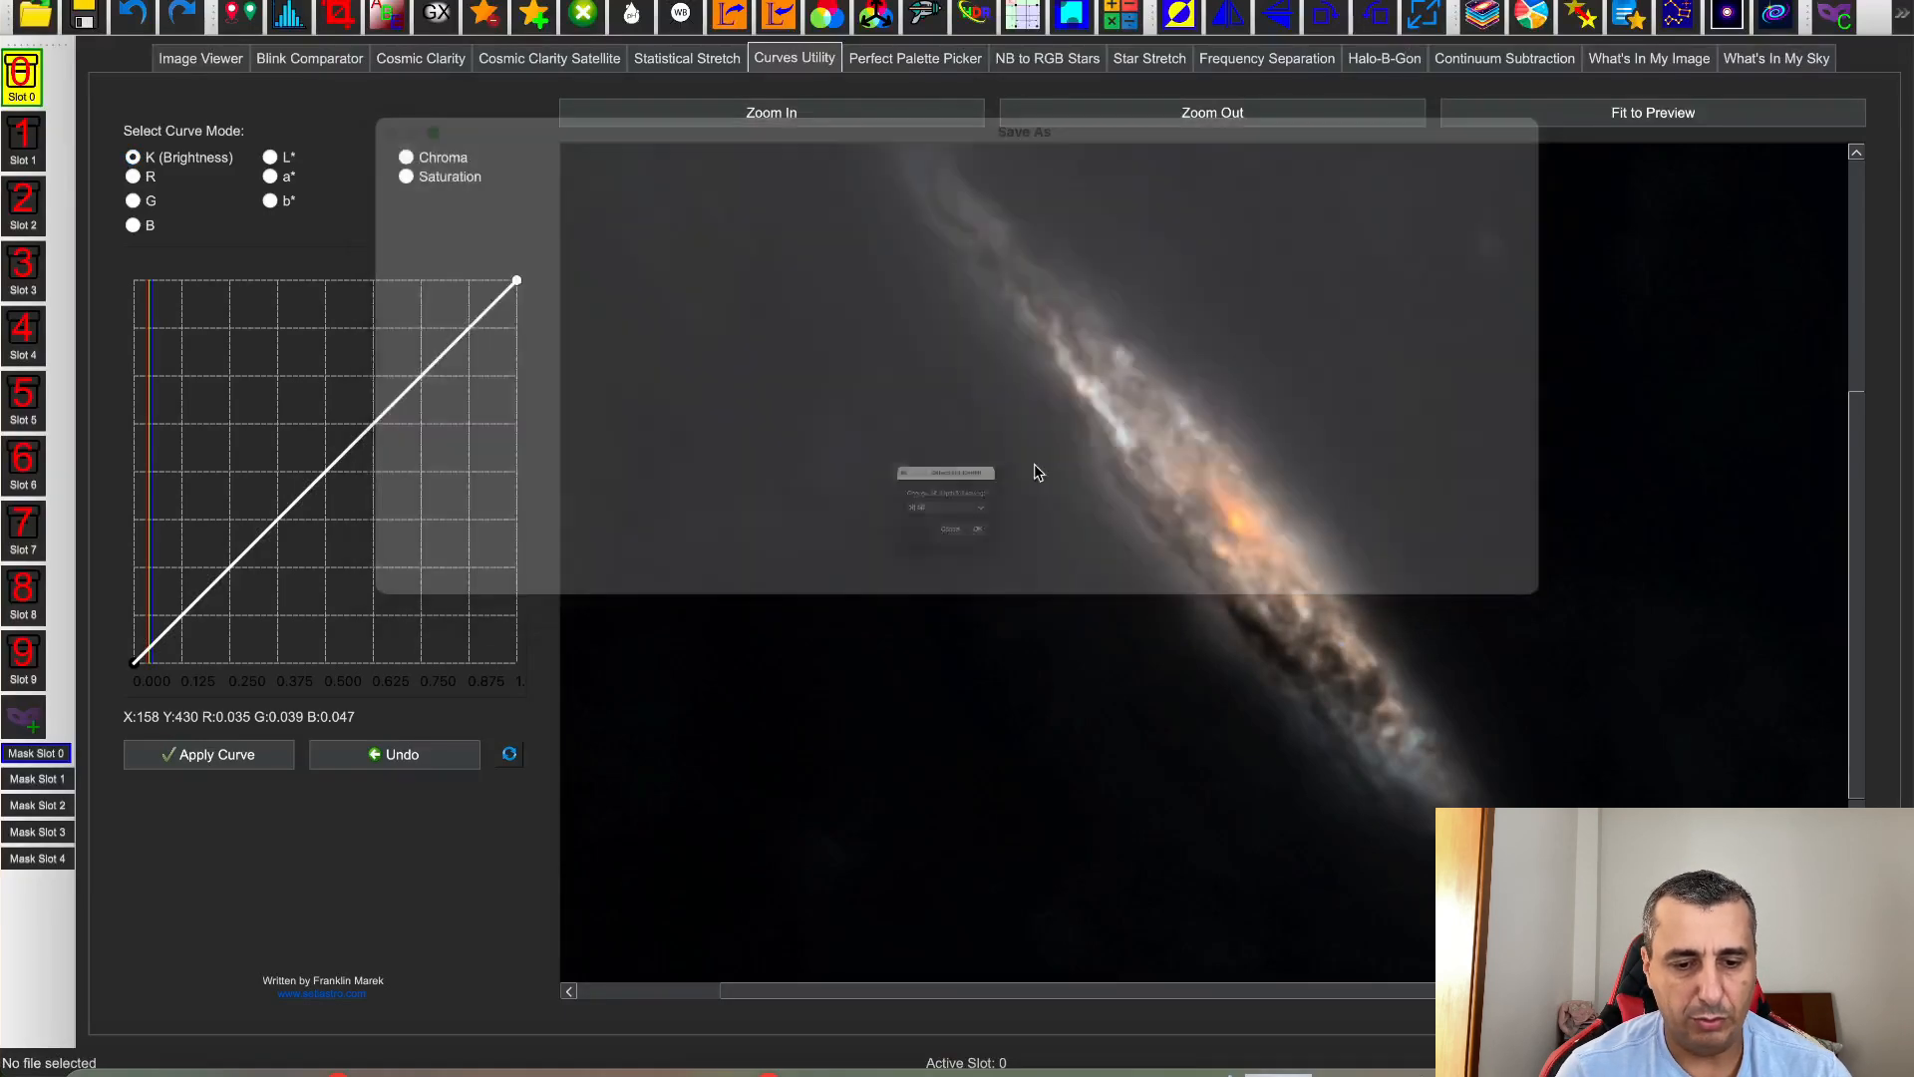
{"action": "left_click", "coordinate": [997, 510]}
{"action": "left_click", "coordinate": [927, 529]}
{"action": "left_click", "coordinate": [1015, 556]}
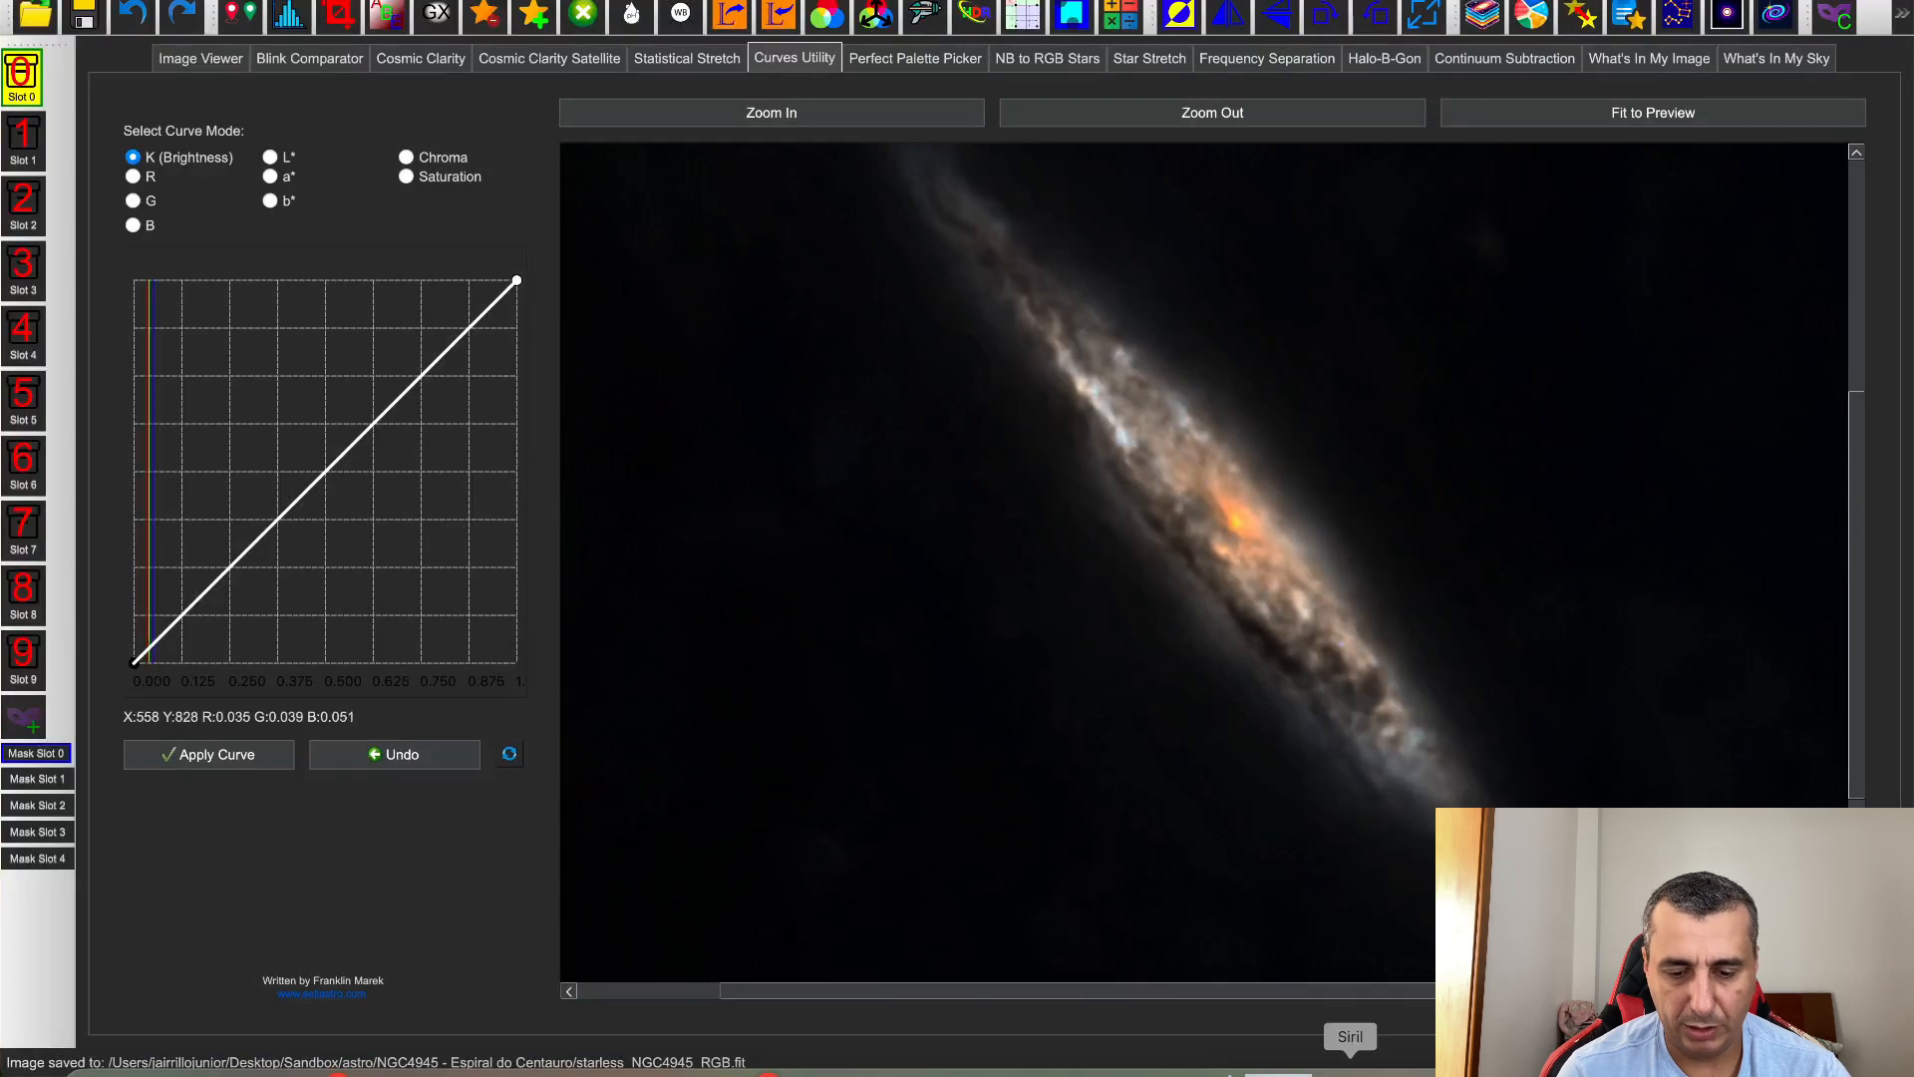
Switch to Siril and open the Star Recomposition tool
{"action": "left_click", "coordinate": [1350, 1071]}
{"action": "left_click", "coordinate": [620, 16]}
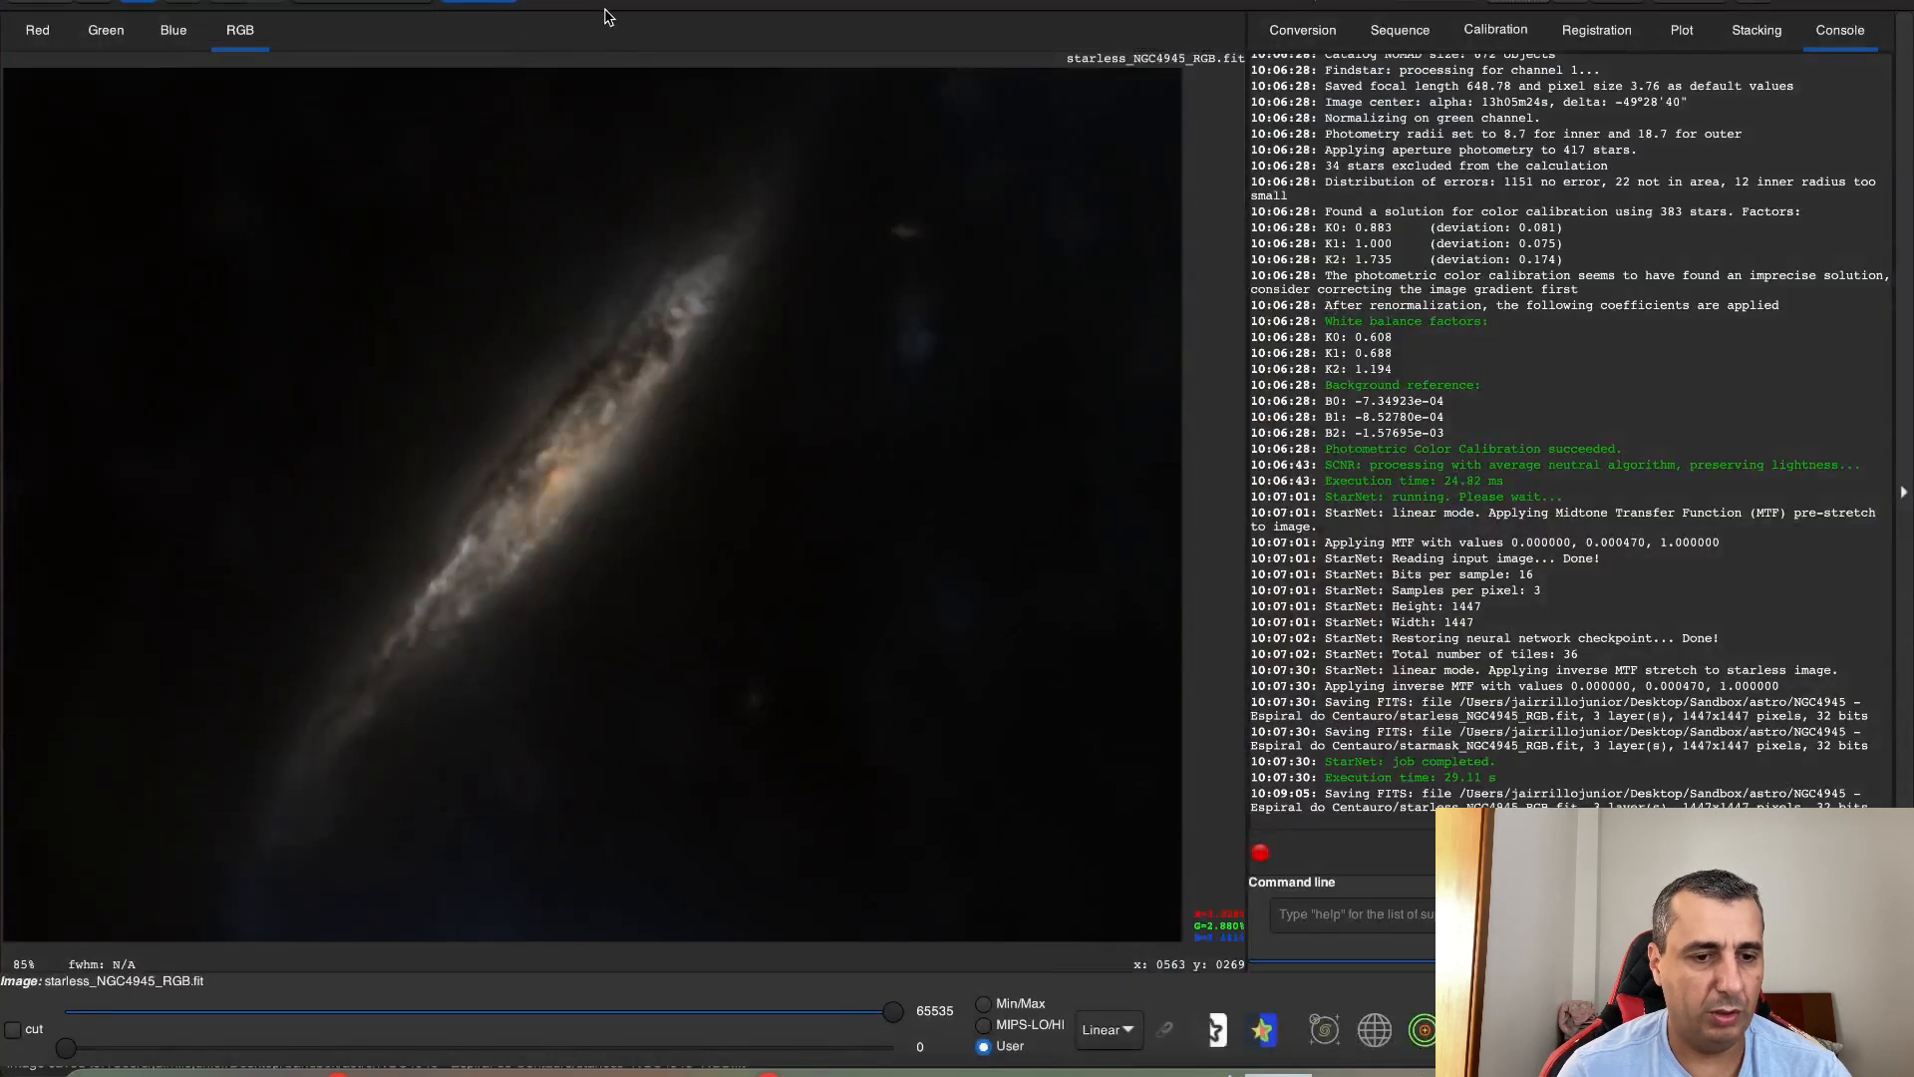
{"action": "left_click", "coordinate": [413, 6]}
{"action": "left_click", "coordinate": [459, 549]}
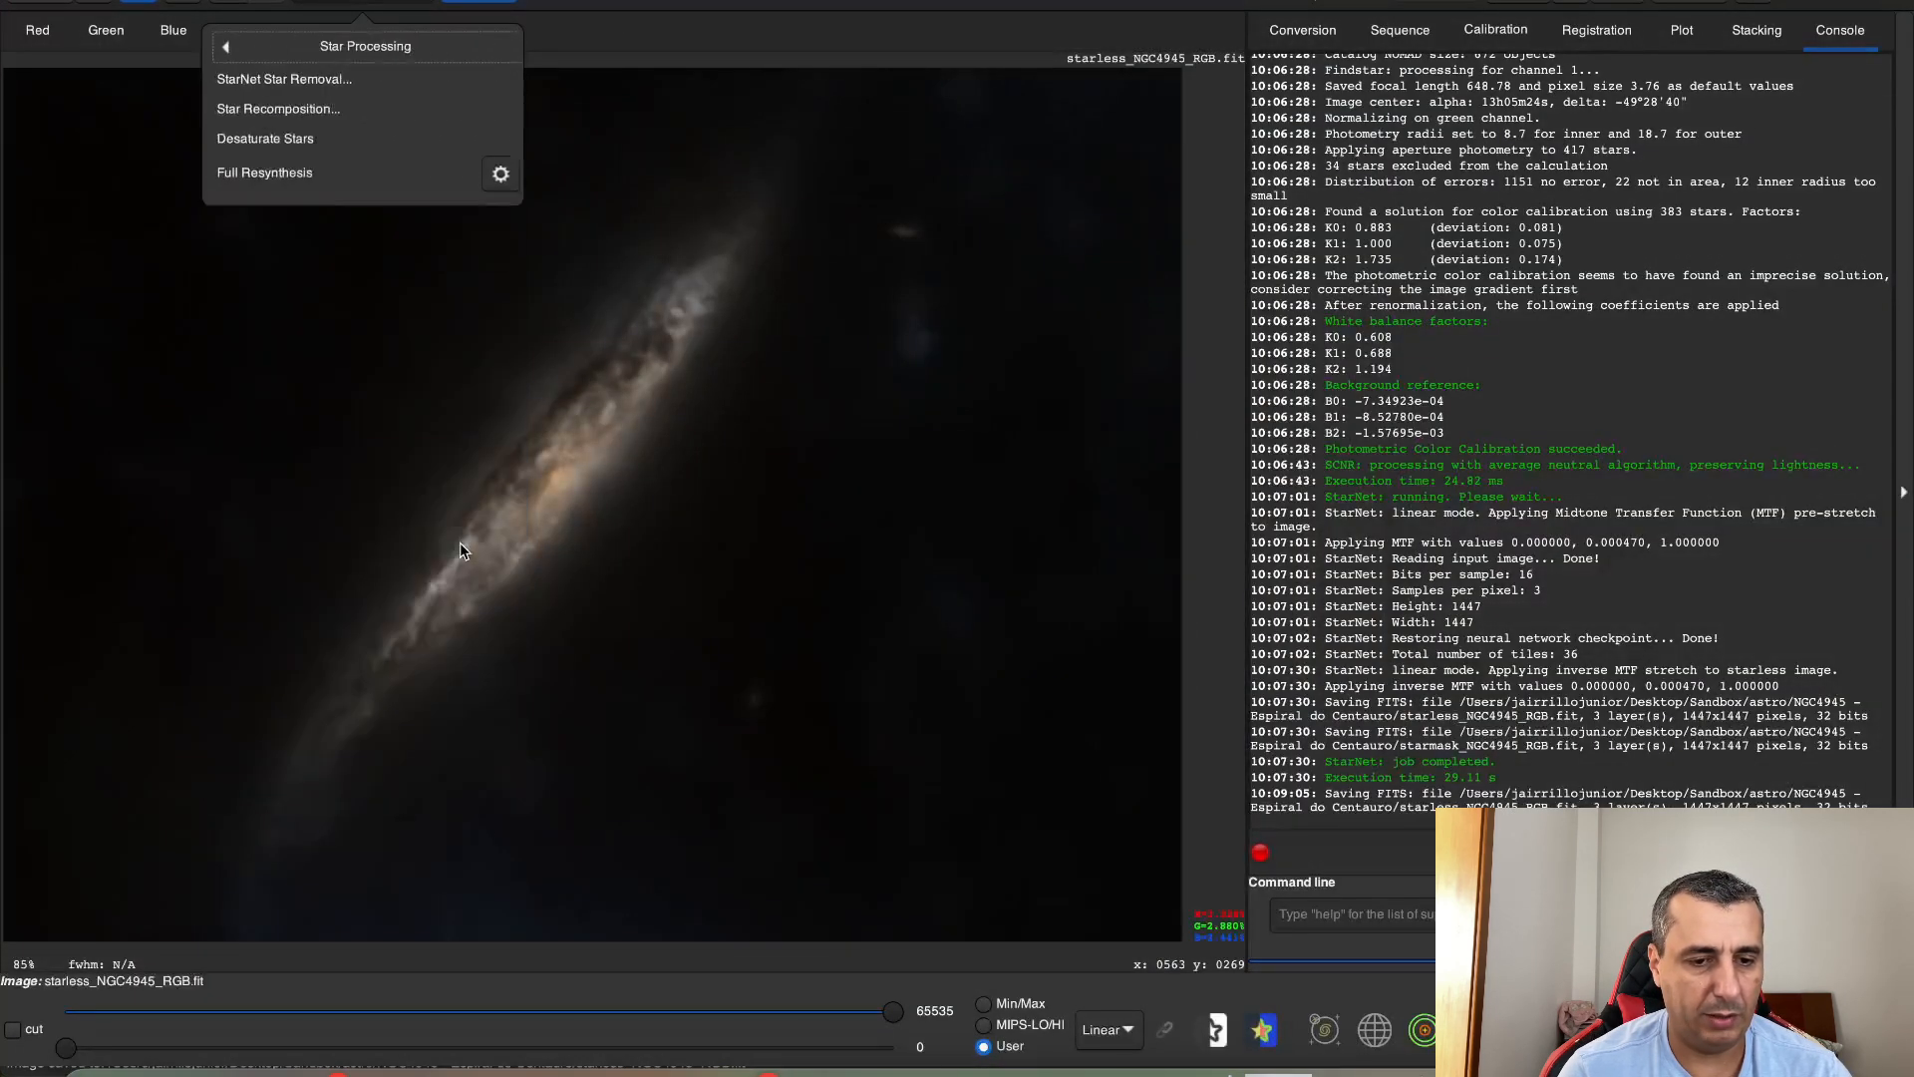
{"action": "left_click", "coordinate": [369, 117]}
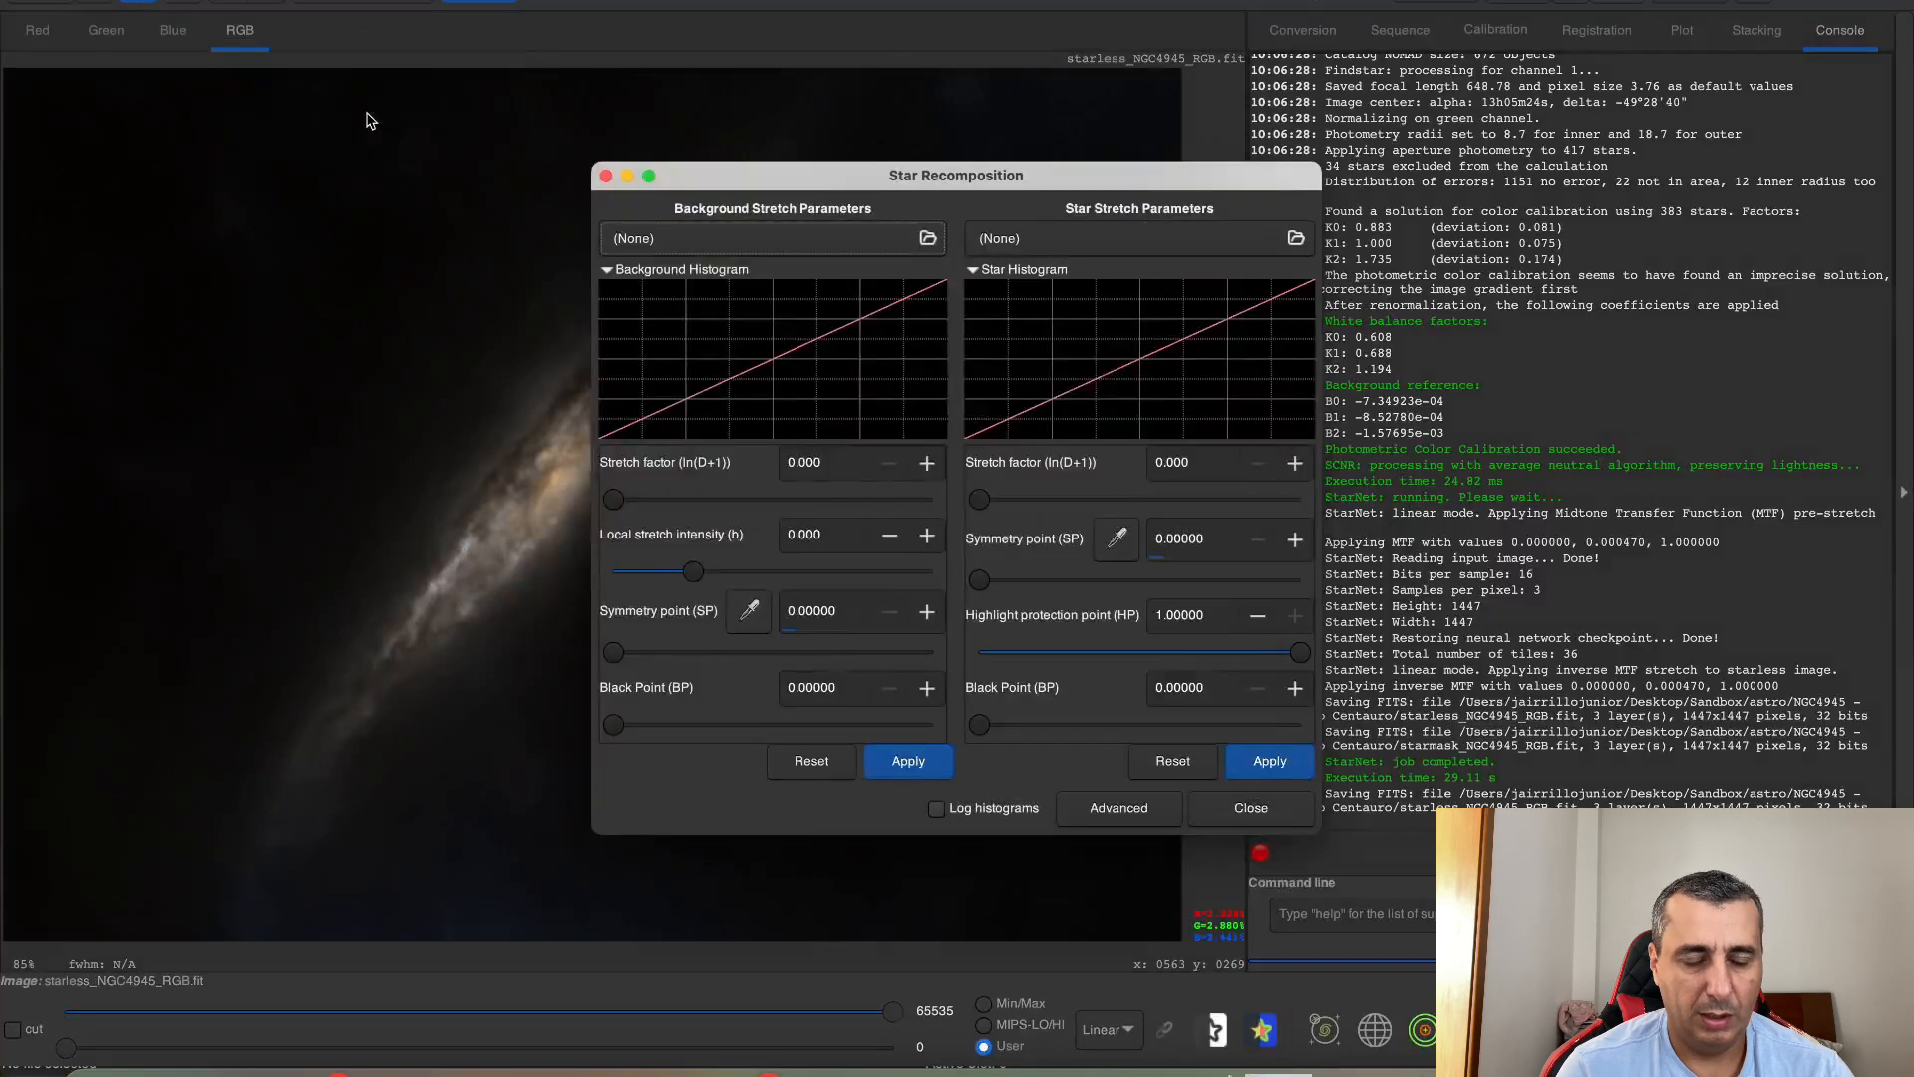
Load starless_NGC4945_RGB.fit as the background image and starmask_NGC4945_RGB.fit as the star image for recomposition
{"action": "left_click", "coordinate": [803, 240]}
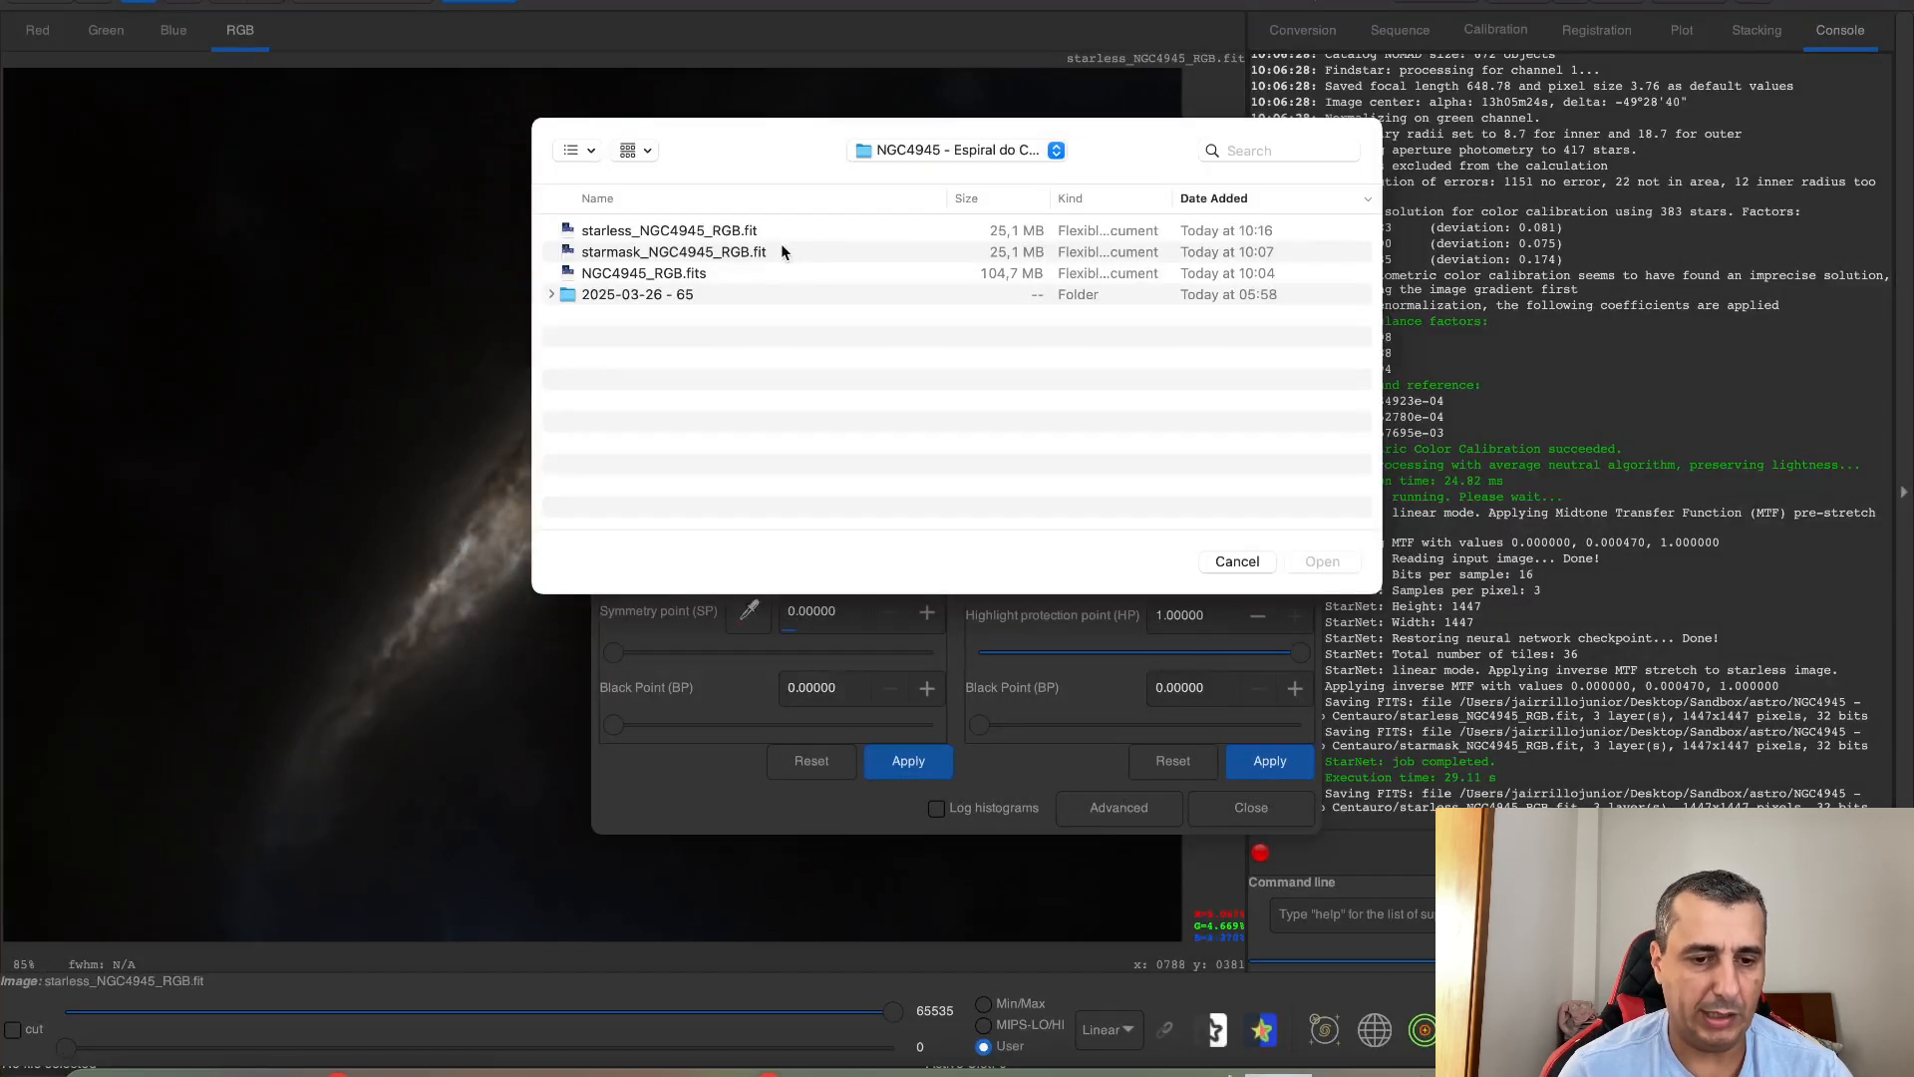
{"action": "double_click", "coordinate": [736, 232]}
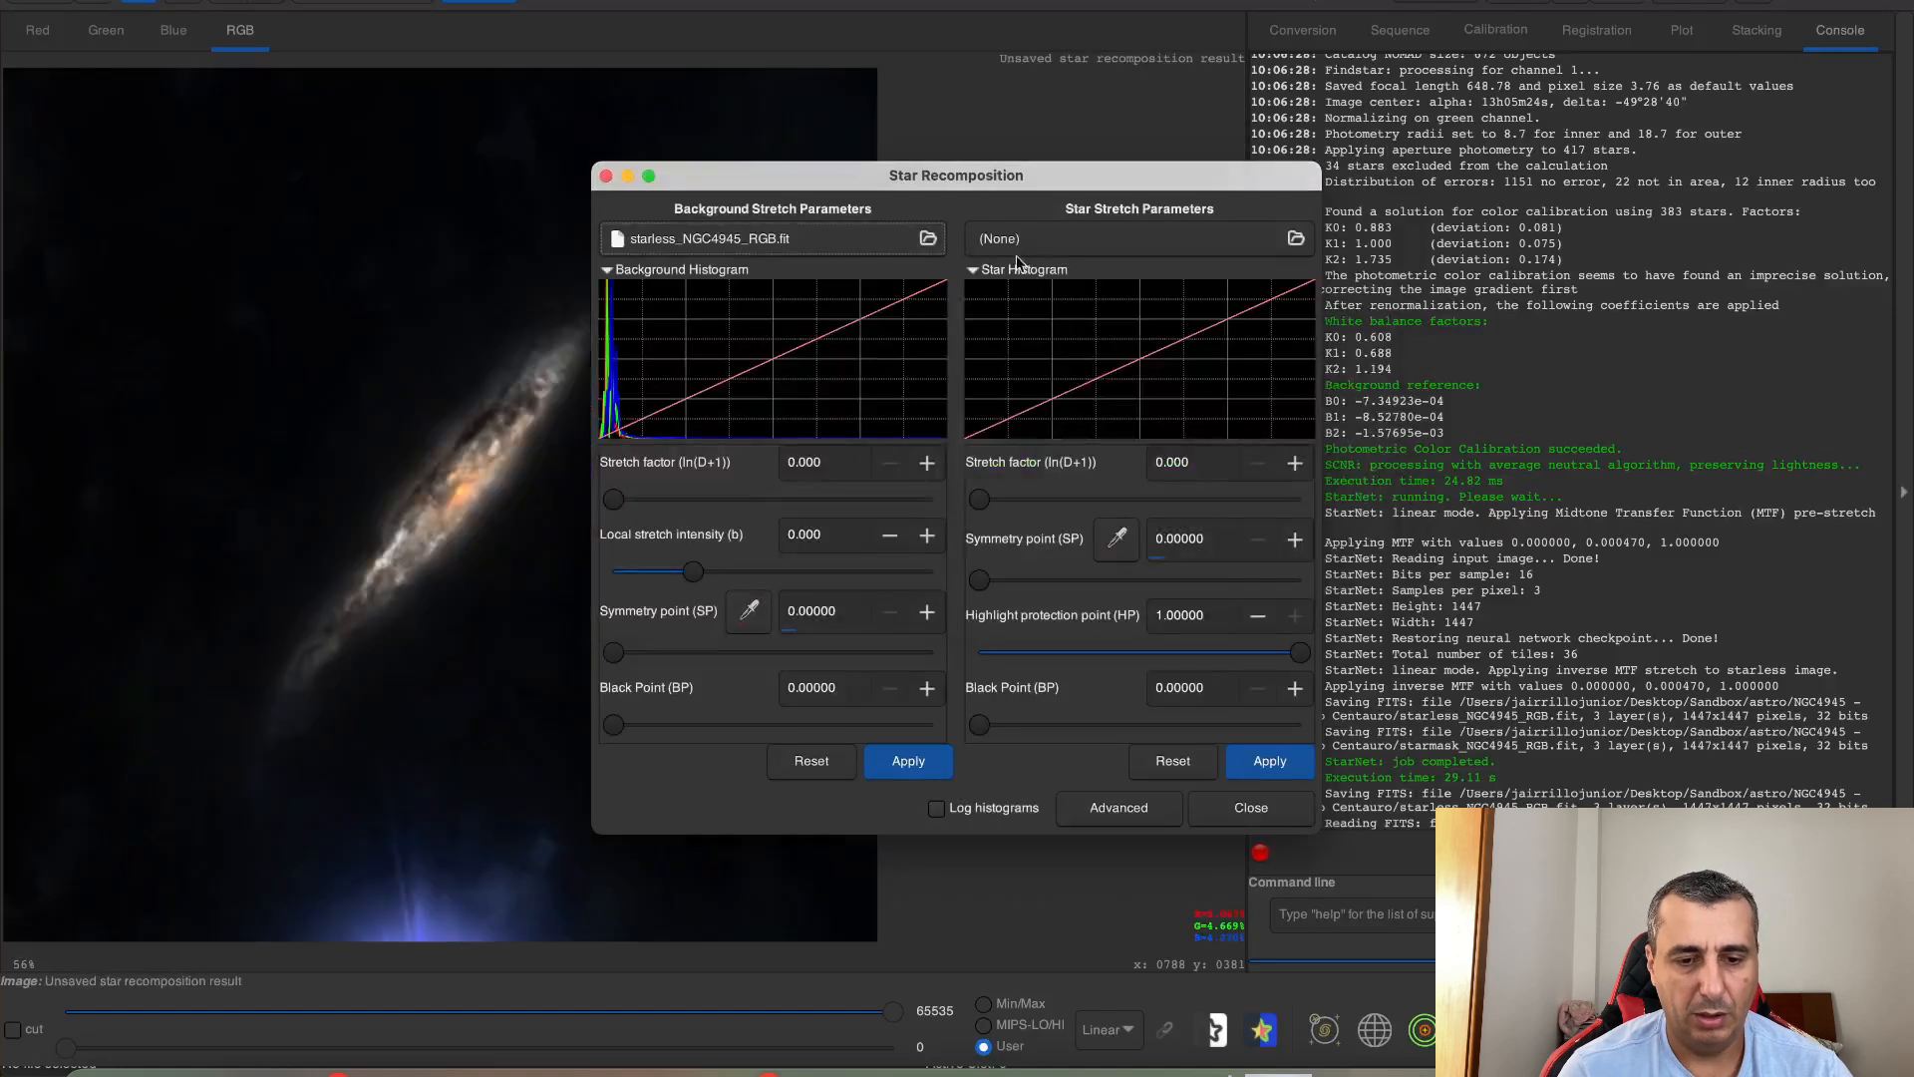
{"action": "left_click_drag", "start_coordinate": [1046, 189], "coordinate": [1100, 171]}
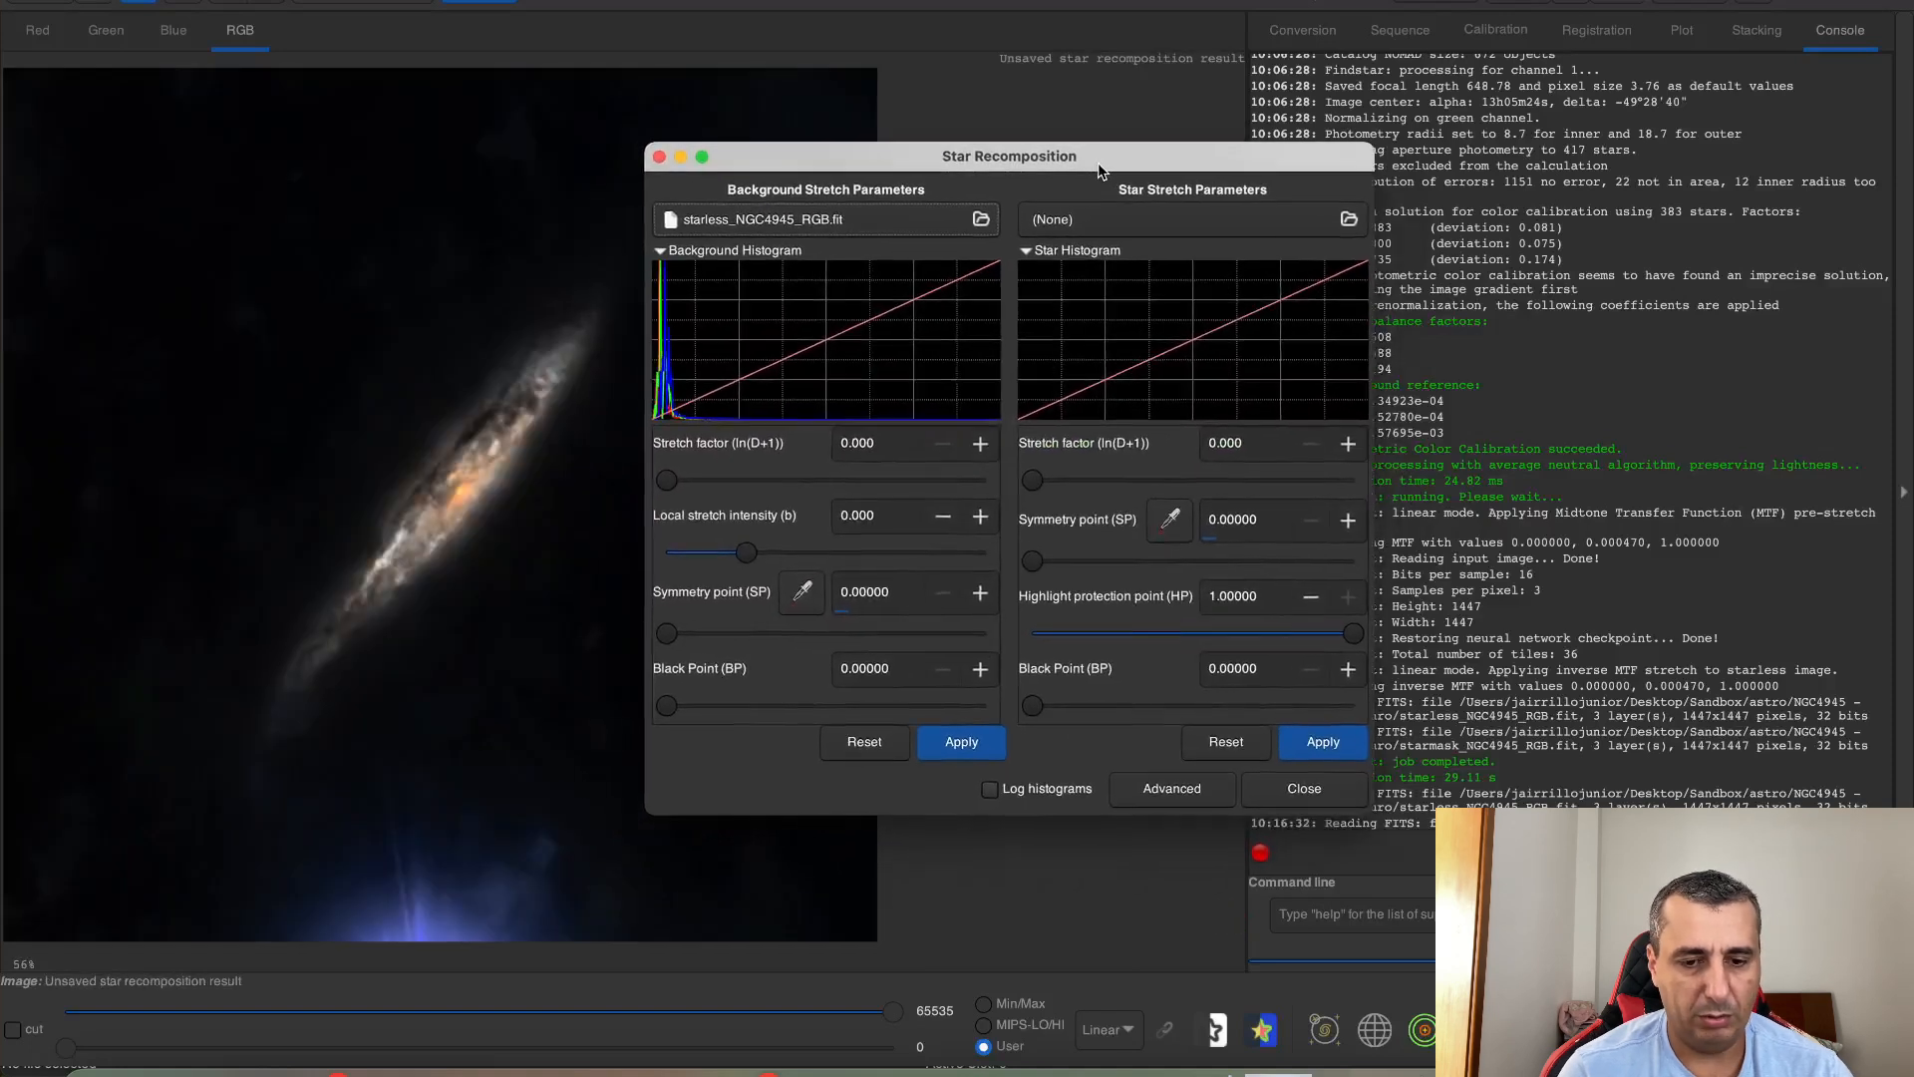
{"action": "left_click", "coordinate": [1164, 218]}
{"action": "double_click", "coordinate": [713, 252]}
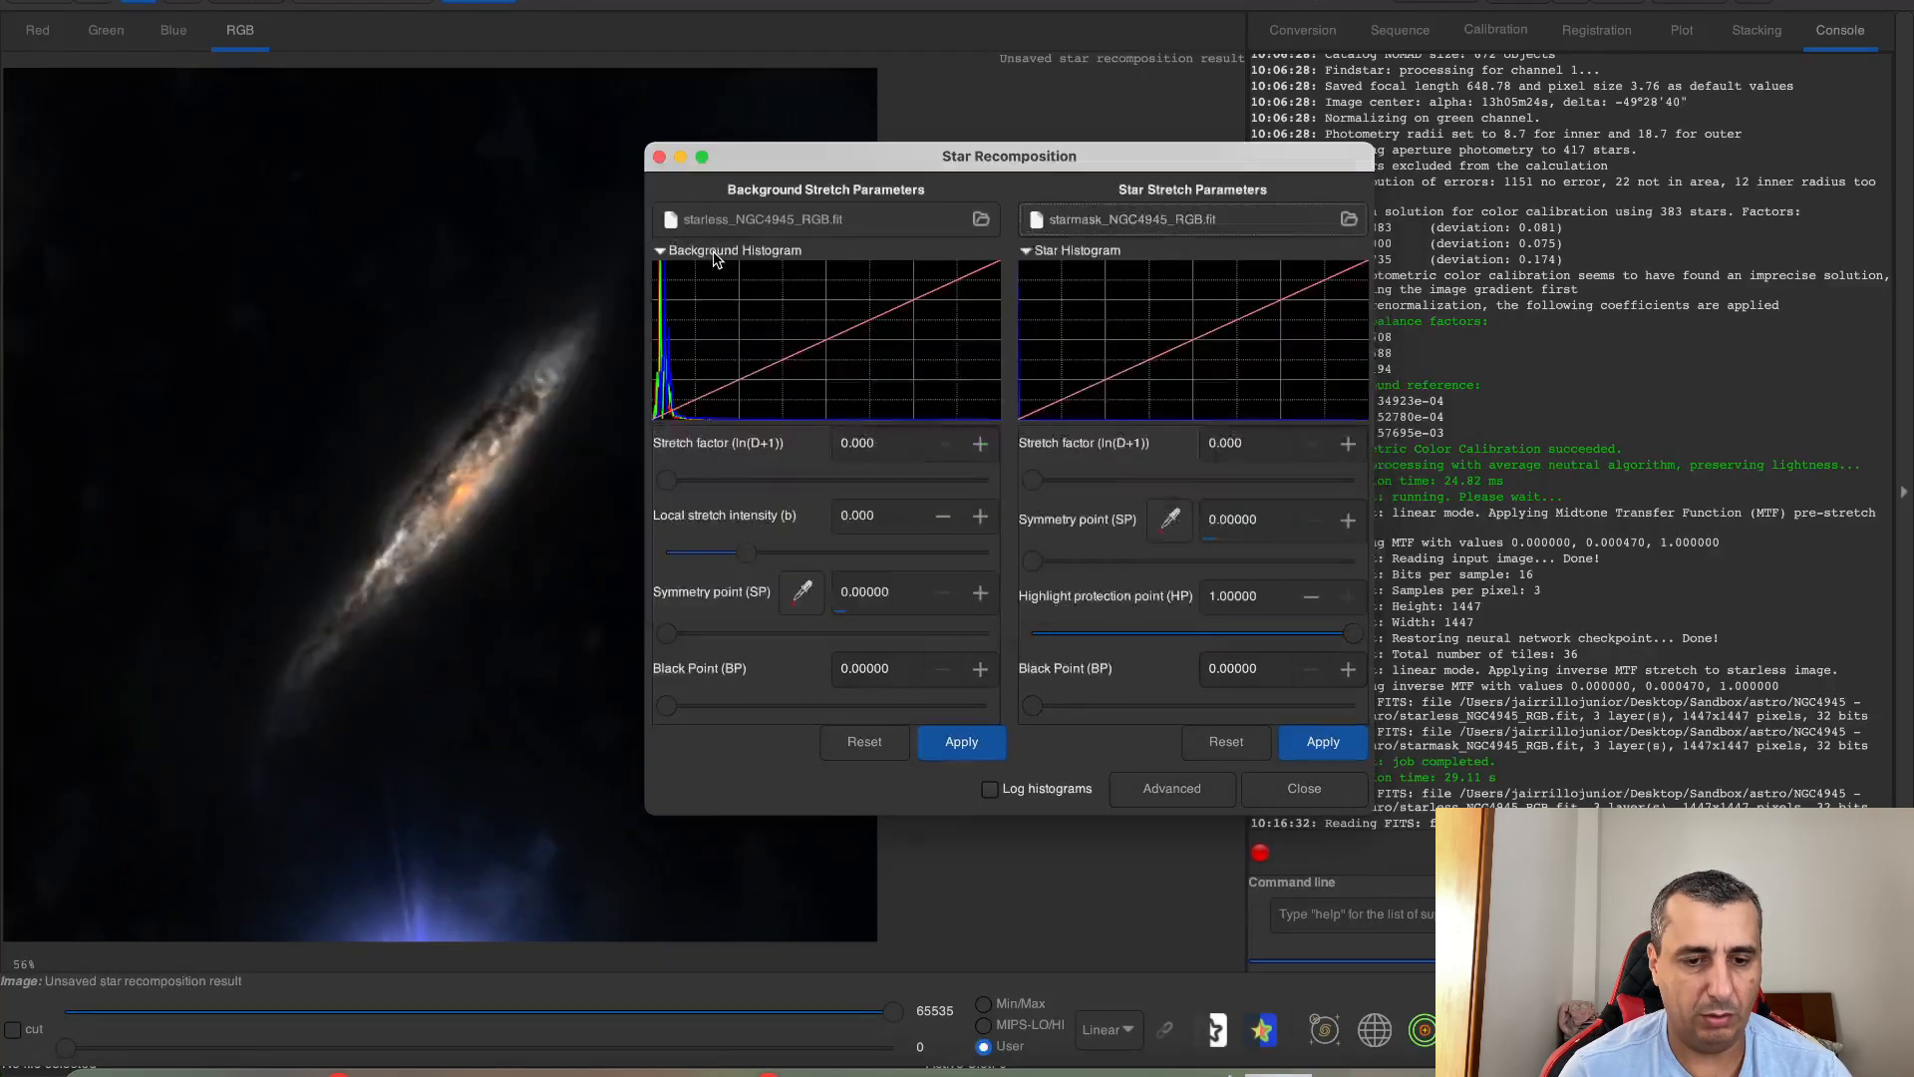
{"action": "left_click_drag", "start_coordinate": [997, 141], "coordinate": [1240, 70]}
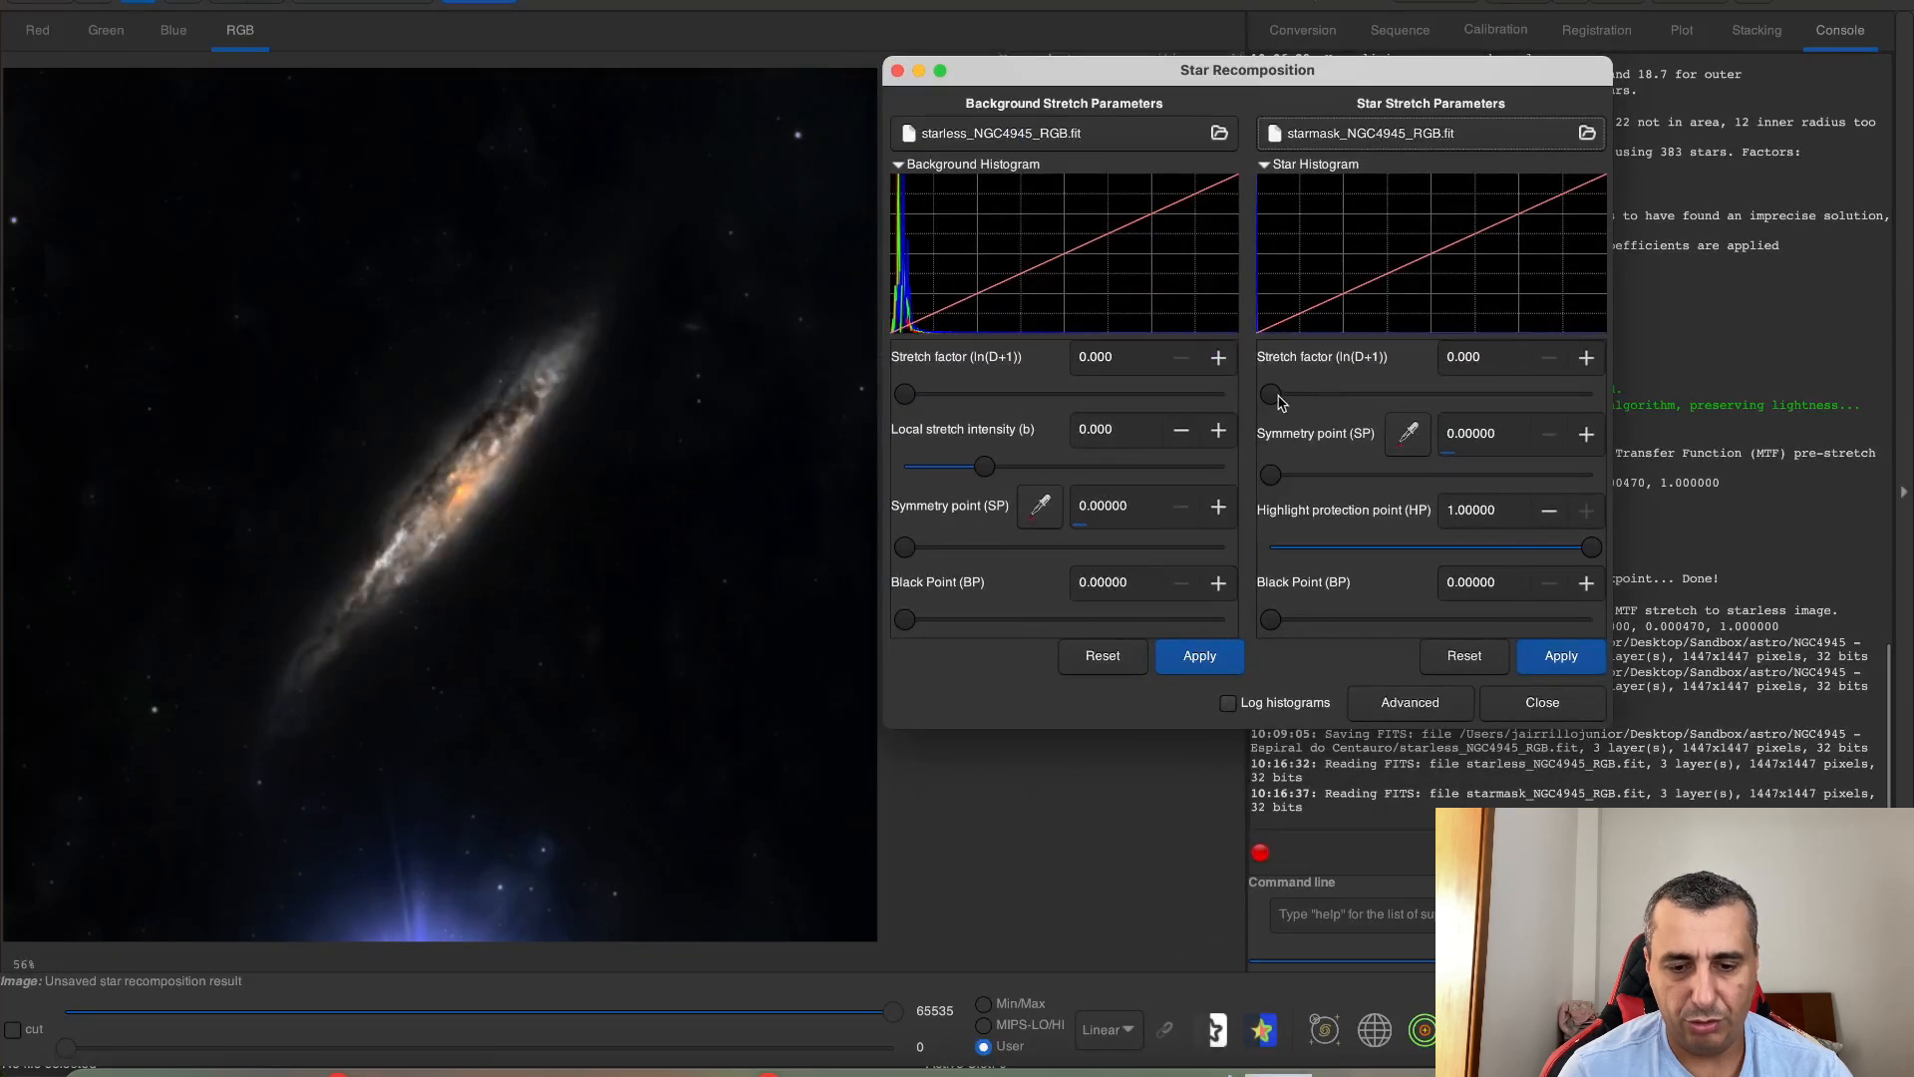
Stretch the stars with a stretch factor of about 5.533, apply the stretch, and close Star Recomposition
{"action": "left_click_drag", "start_coordinate": [1271, 394], "coordinate": [1454, 403]}
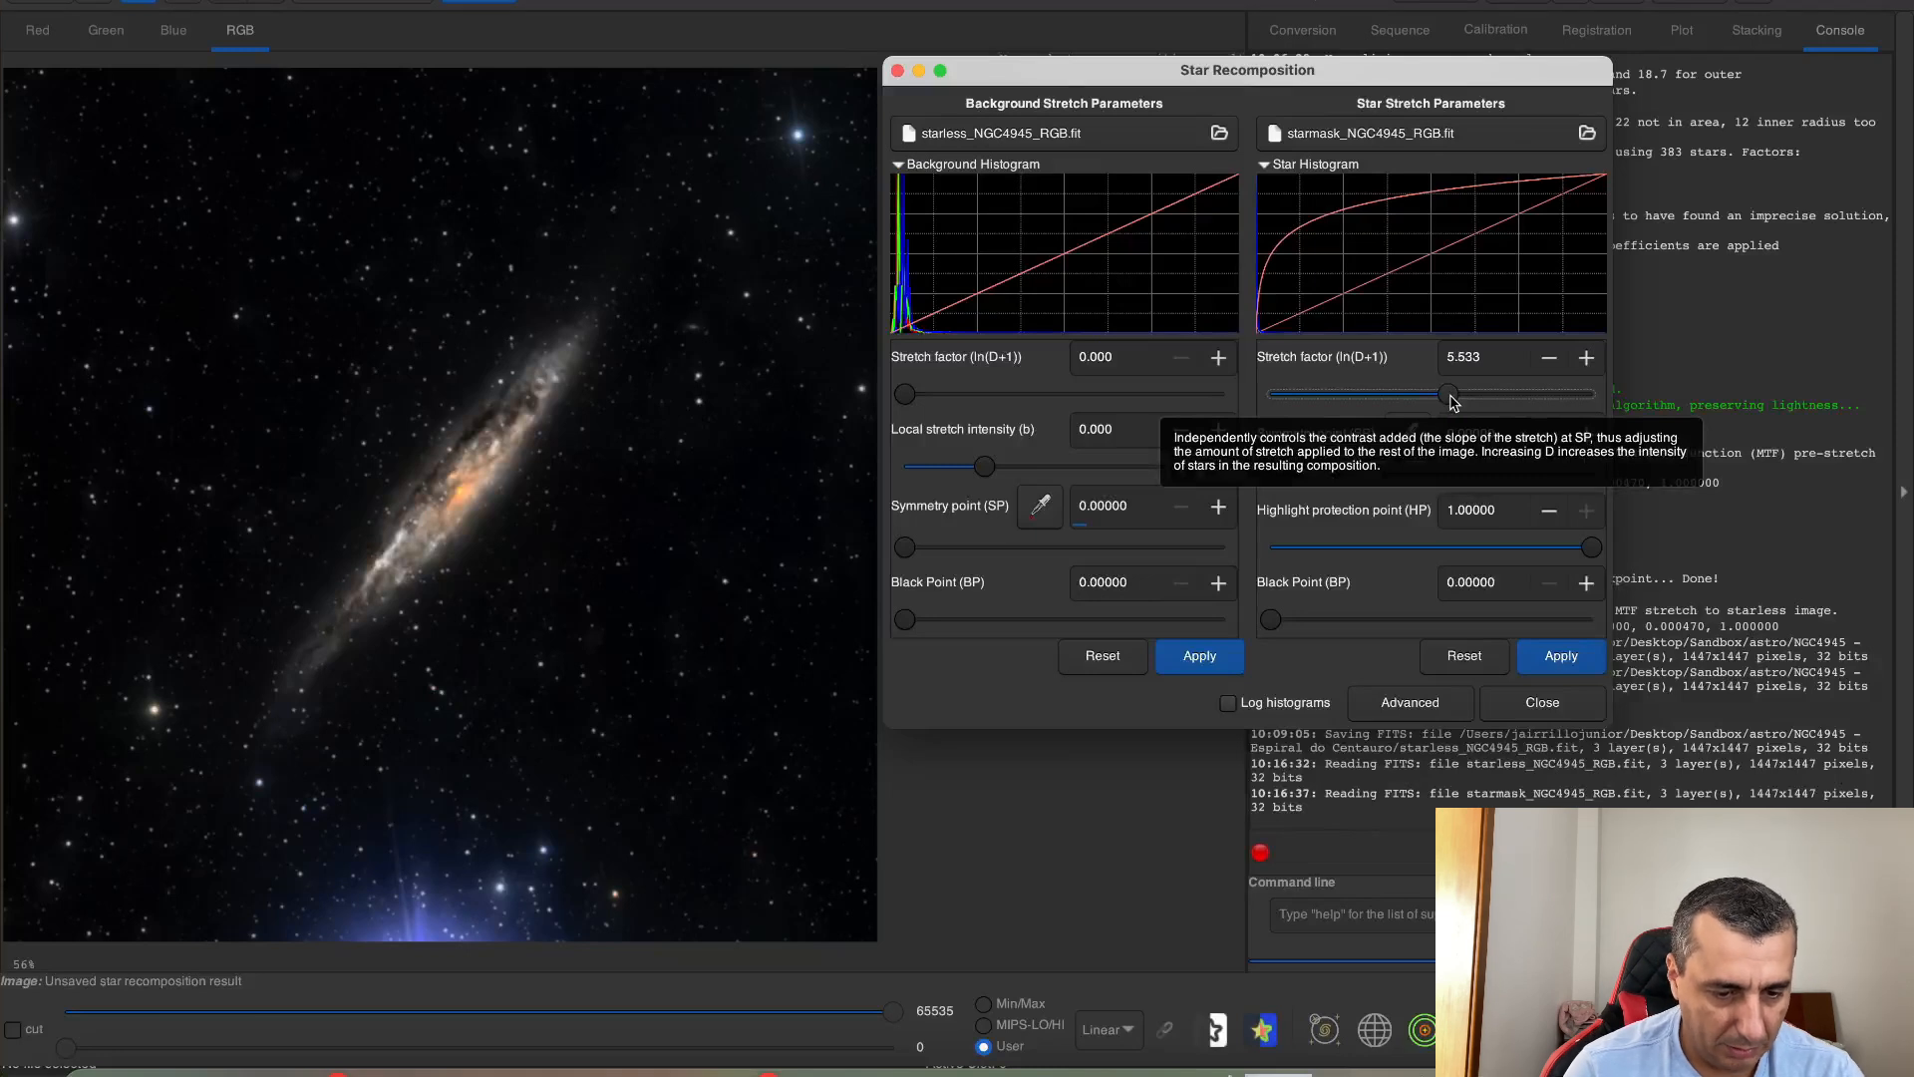
{"action": "left_click", "coordinate": [1584, 656]}
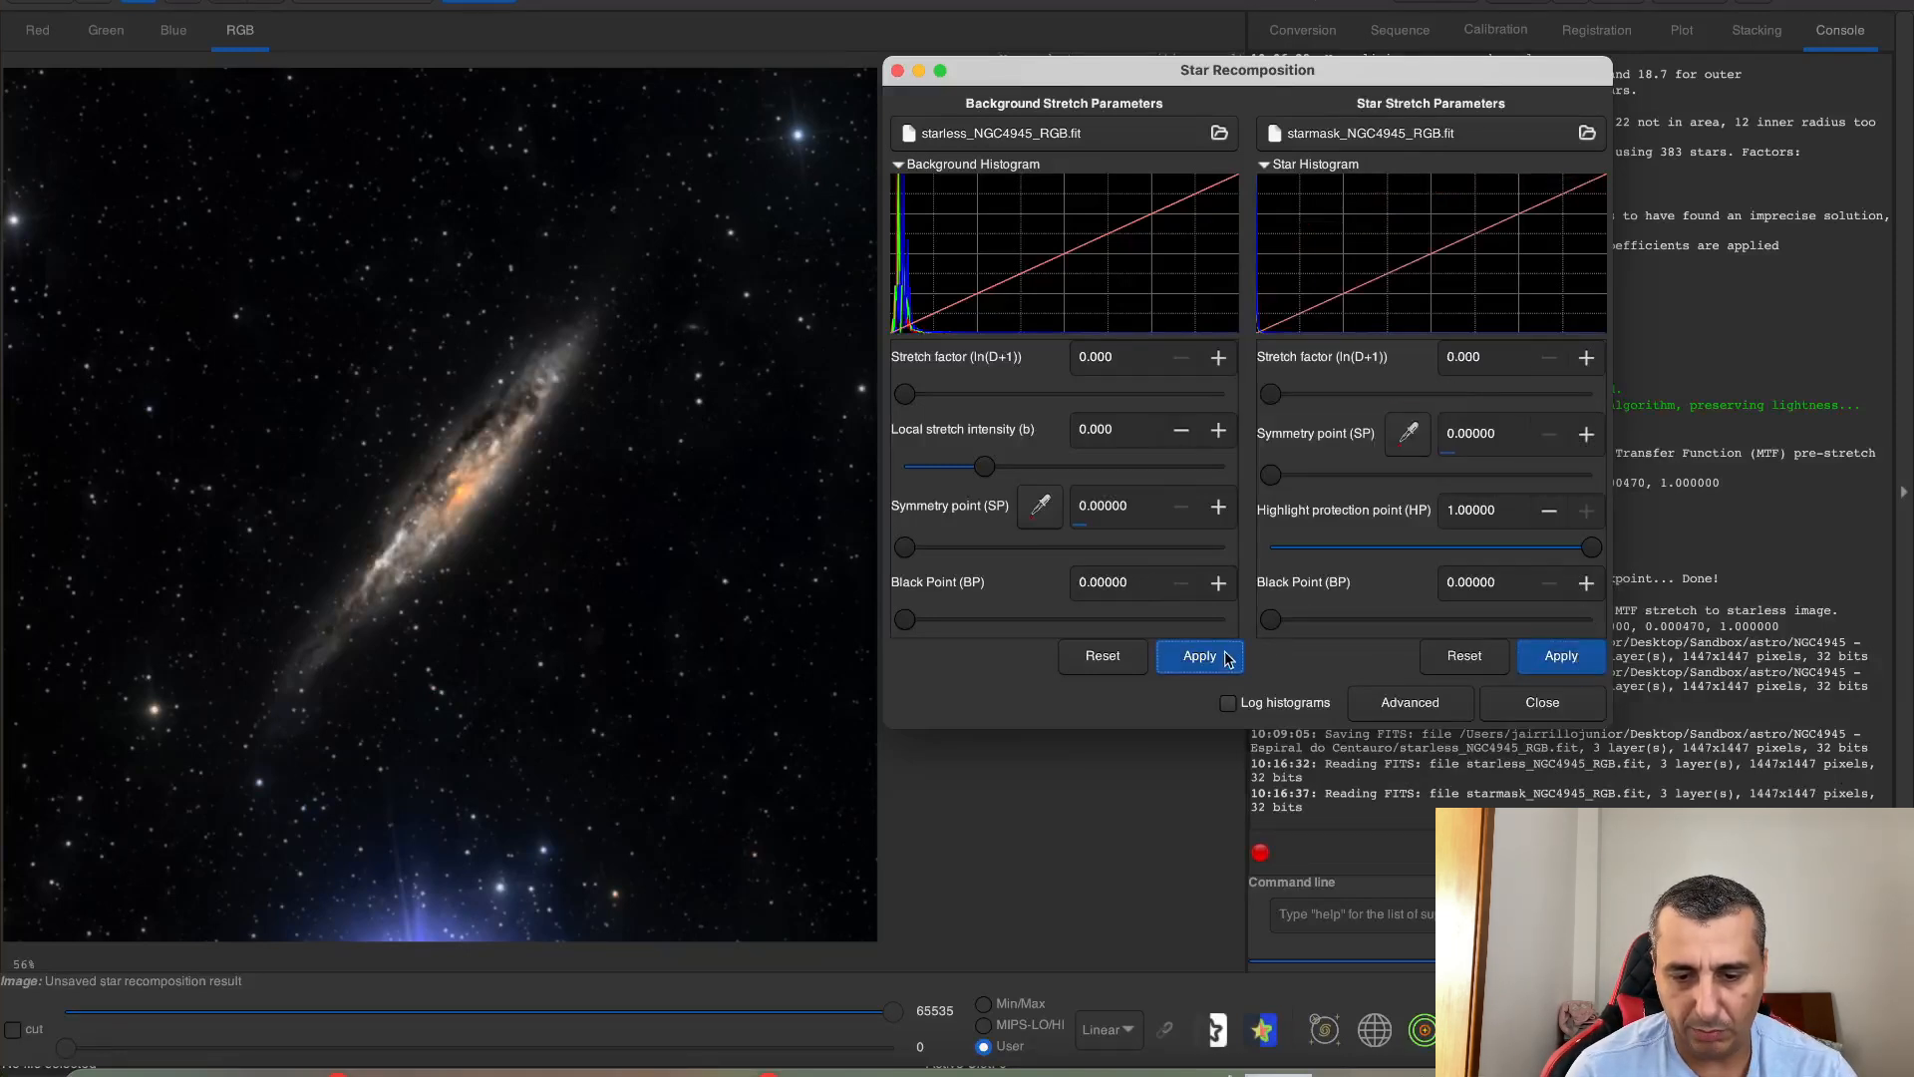
{"action": "left_click", "coordinate": [1532, 703]}
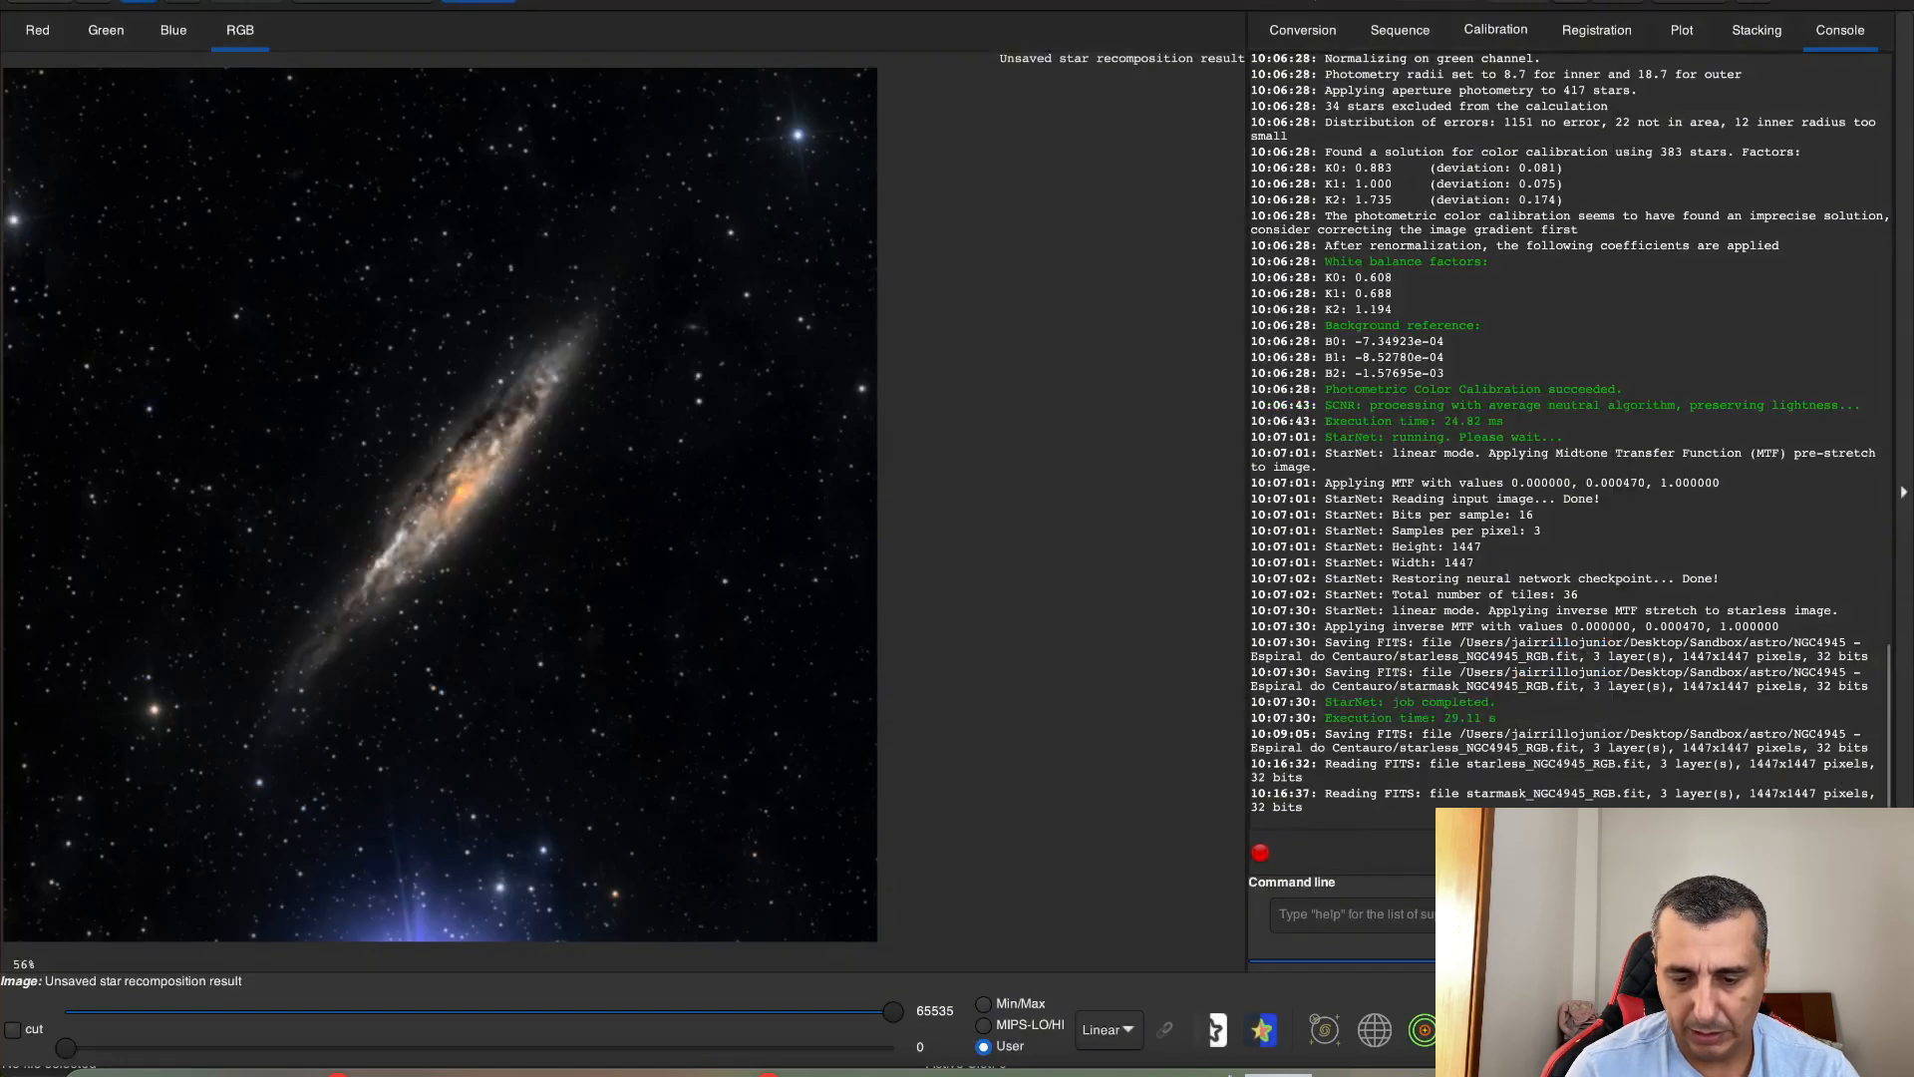
Inspect the recomposed image, examining the galaxy's core and the surrounding stars up close and in full view
{"action": "key", "text": "ctrl+plus"}
{"action": "key", "text": "ctrl+plus"}
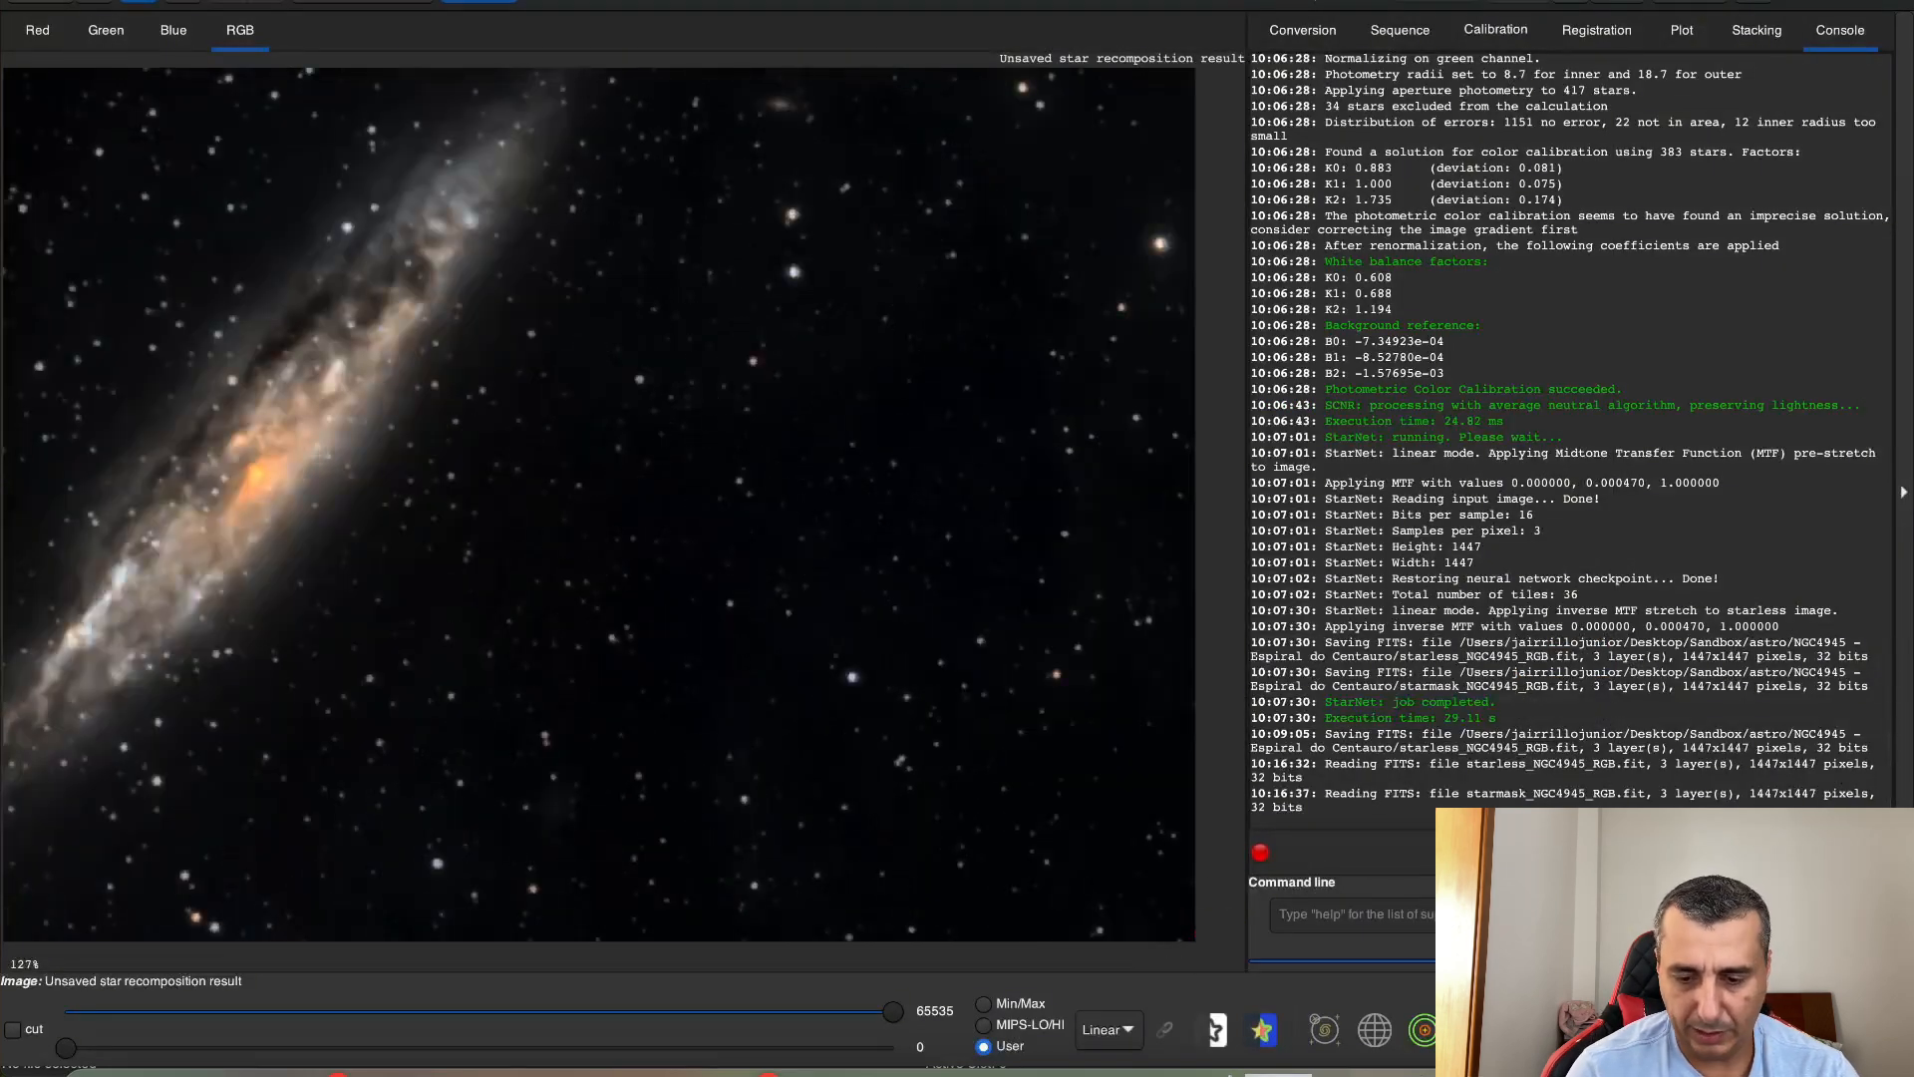
{"action": "key", "text": "ctrl+minus"}
{"action": "key", "text": "ctrl+minus"}
{"action": "key", "text": "ctrl+minus"}
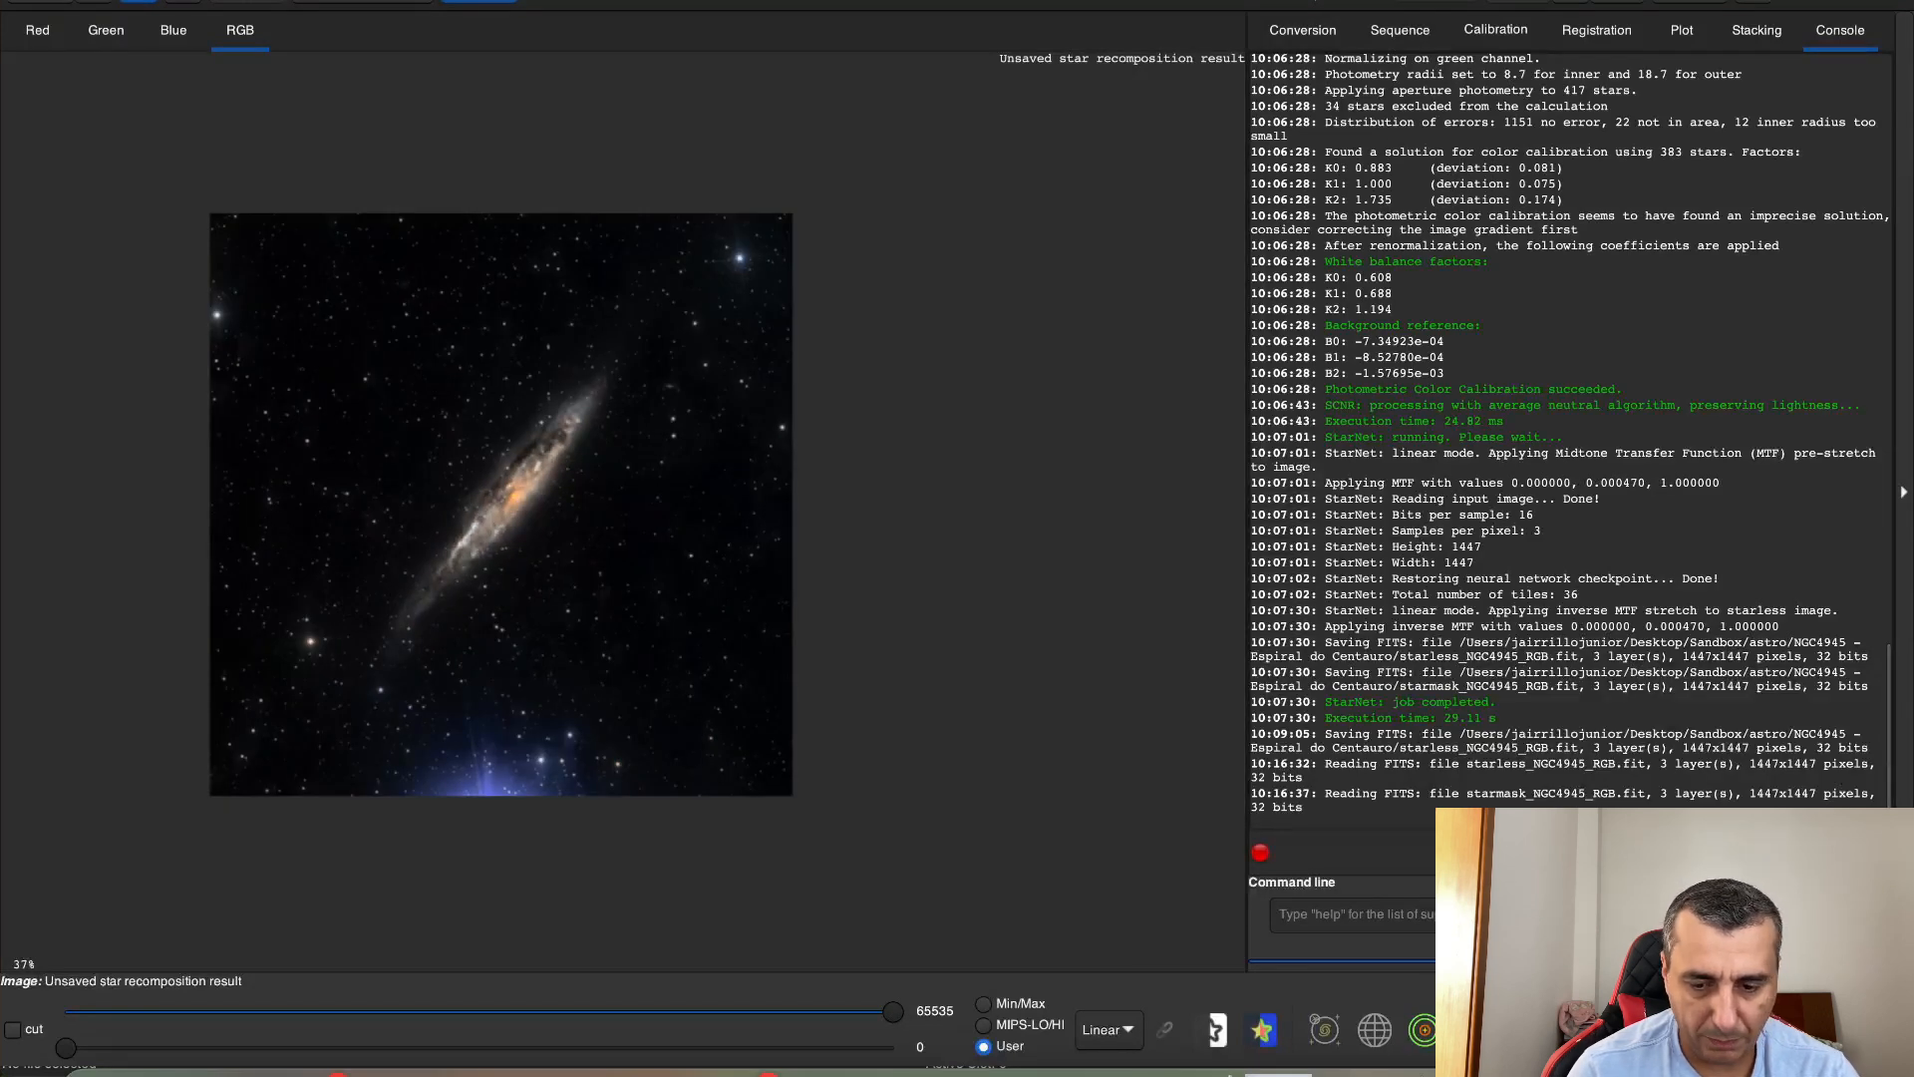
{"action": "key", "text": "ctrl+0"}
{"action": "left_click_drag", "start_coordinate": [577, 572], "coordinate": [745, 573]}
{"action": "scroll", "coordinate": [621, 496], "scroll_direction": "up", "scroll_amount": 3}
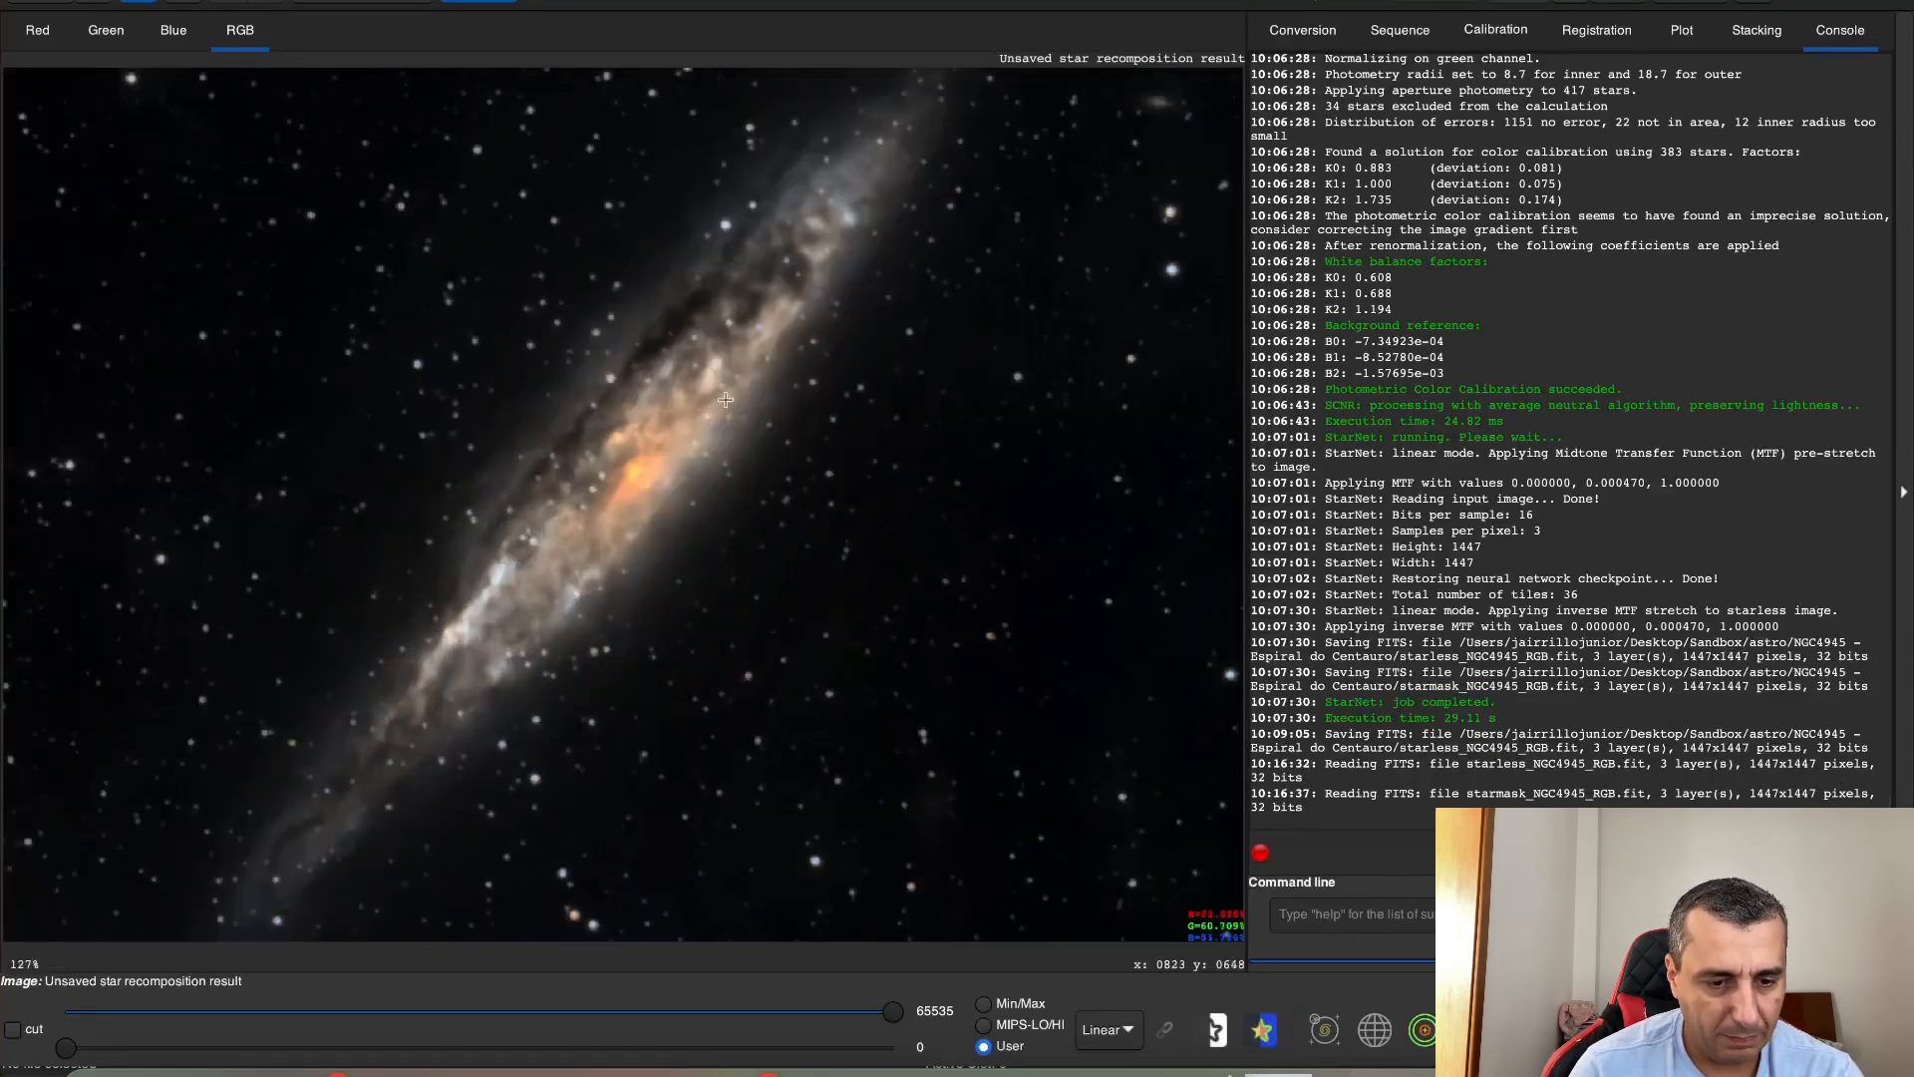
{"action": "key", "text": "ctrl+minus"}
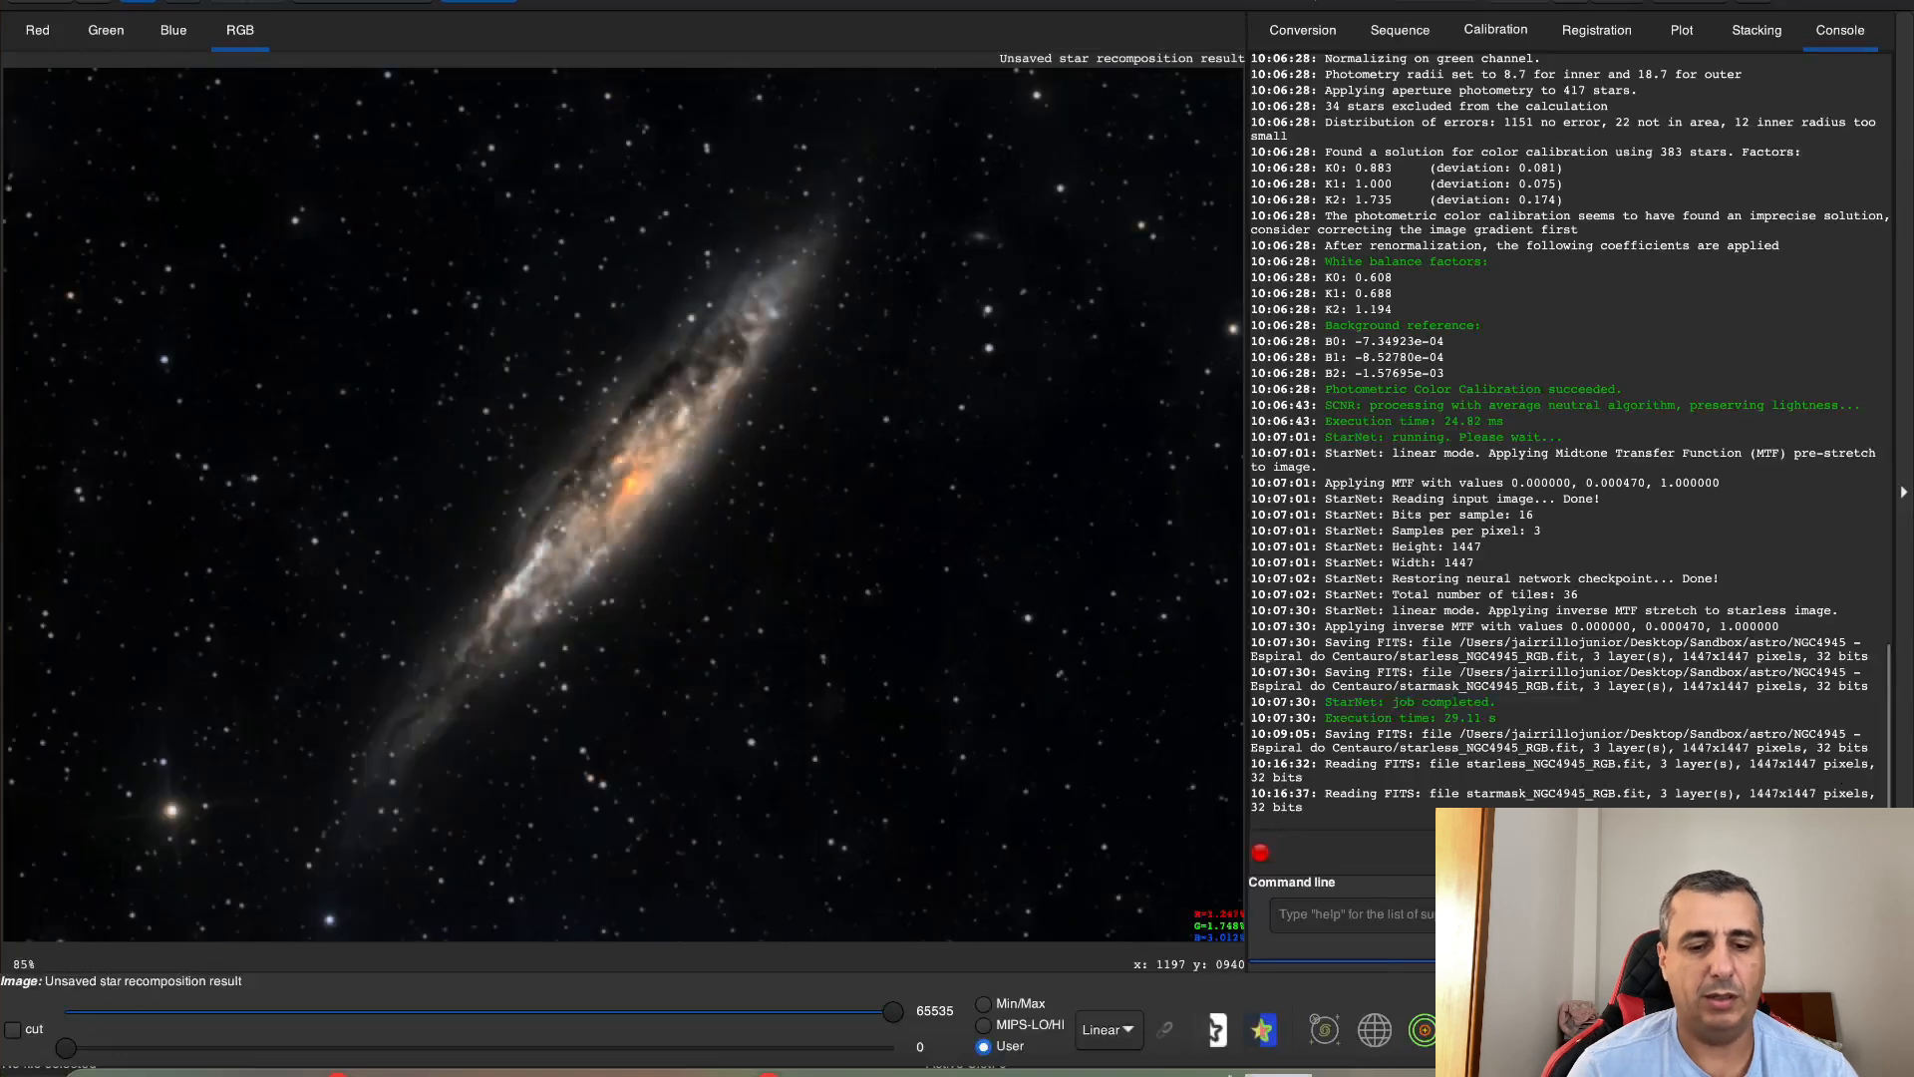